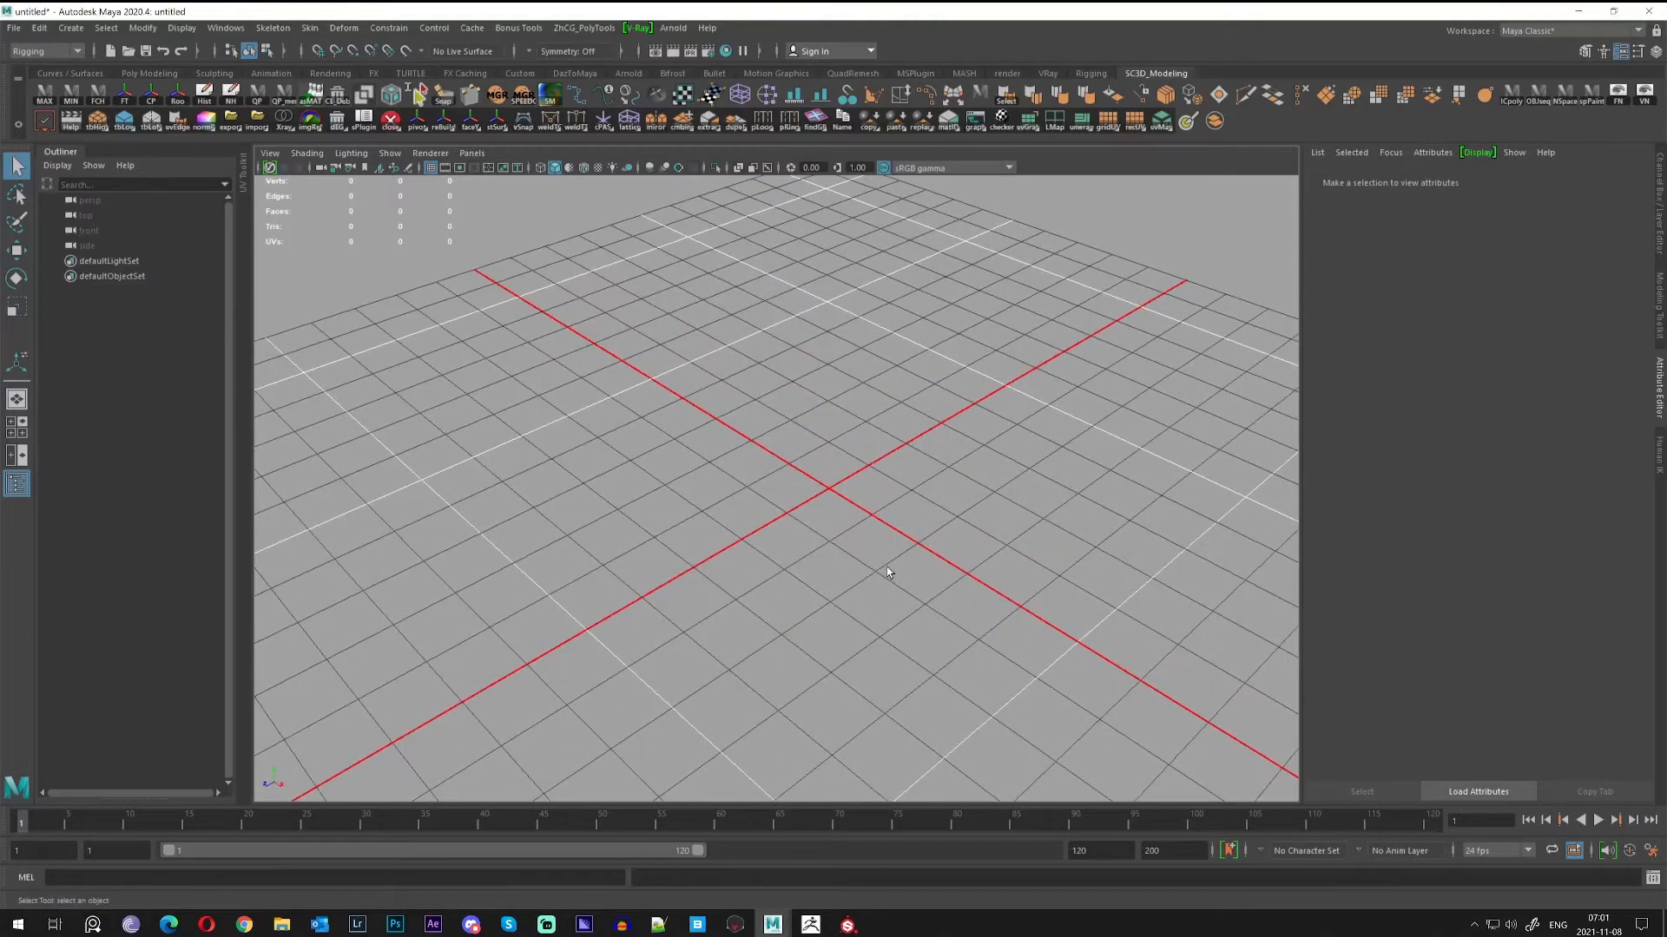
pyautogui.keyDown('alt'); pyautogui.moveTo(908, 536); pyautogui.dragTo(900, 554, button='middle'); pyautogui.keyUp('alt')
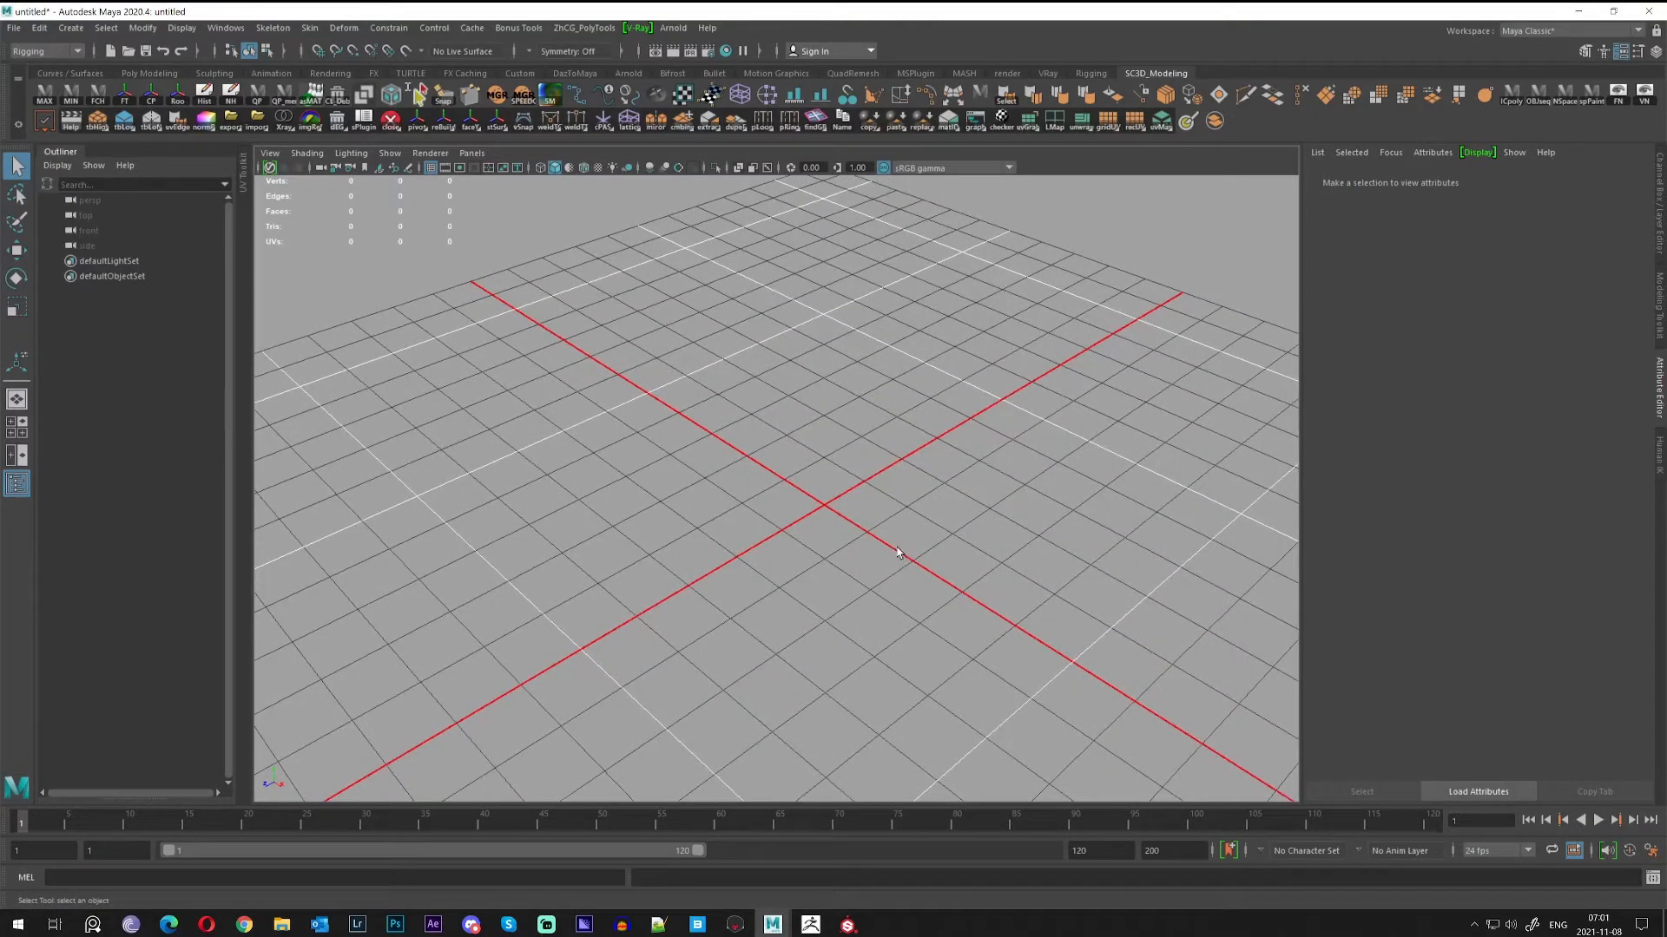
pyautogui.moveTo(895, 529)
pyautogui.keyDown('alt'); pyautogui.mouseDown()
pyautogui.moveTo(894, 484)
pyautogui.moveTo(888, 519)
pyautogui.mouseUp(); pyautogui.keyUp('alt')
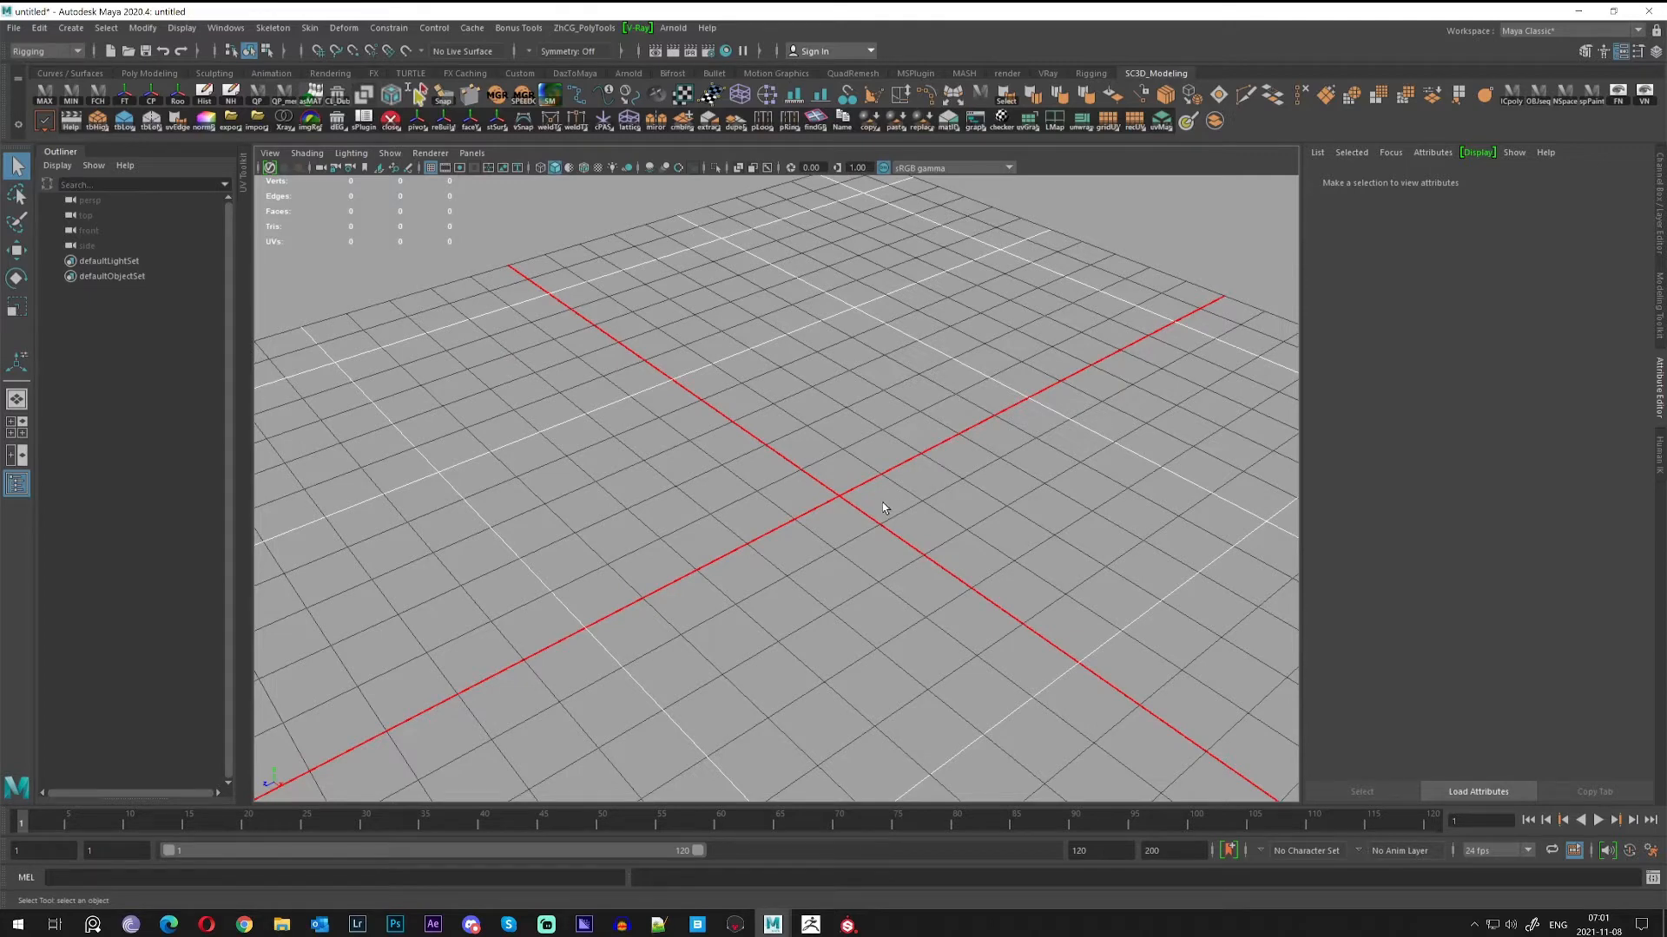
pyautogui.keyDown('alt'); pyautogui.moveTo(890, 525); pyautogui.dragTo(975, 501); pyautogui.keyUp('alt')
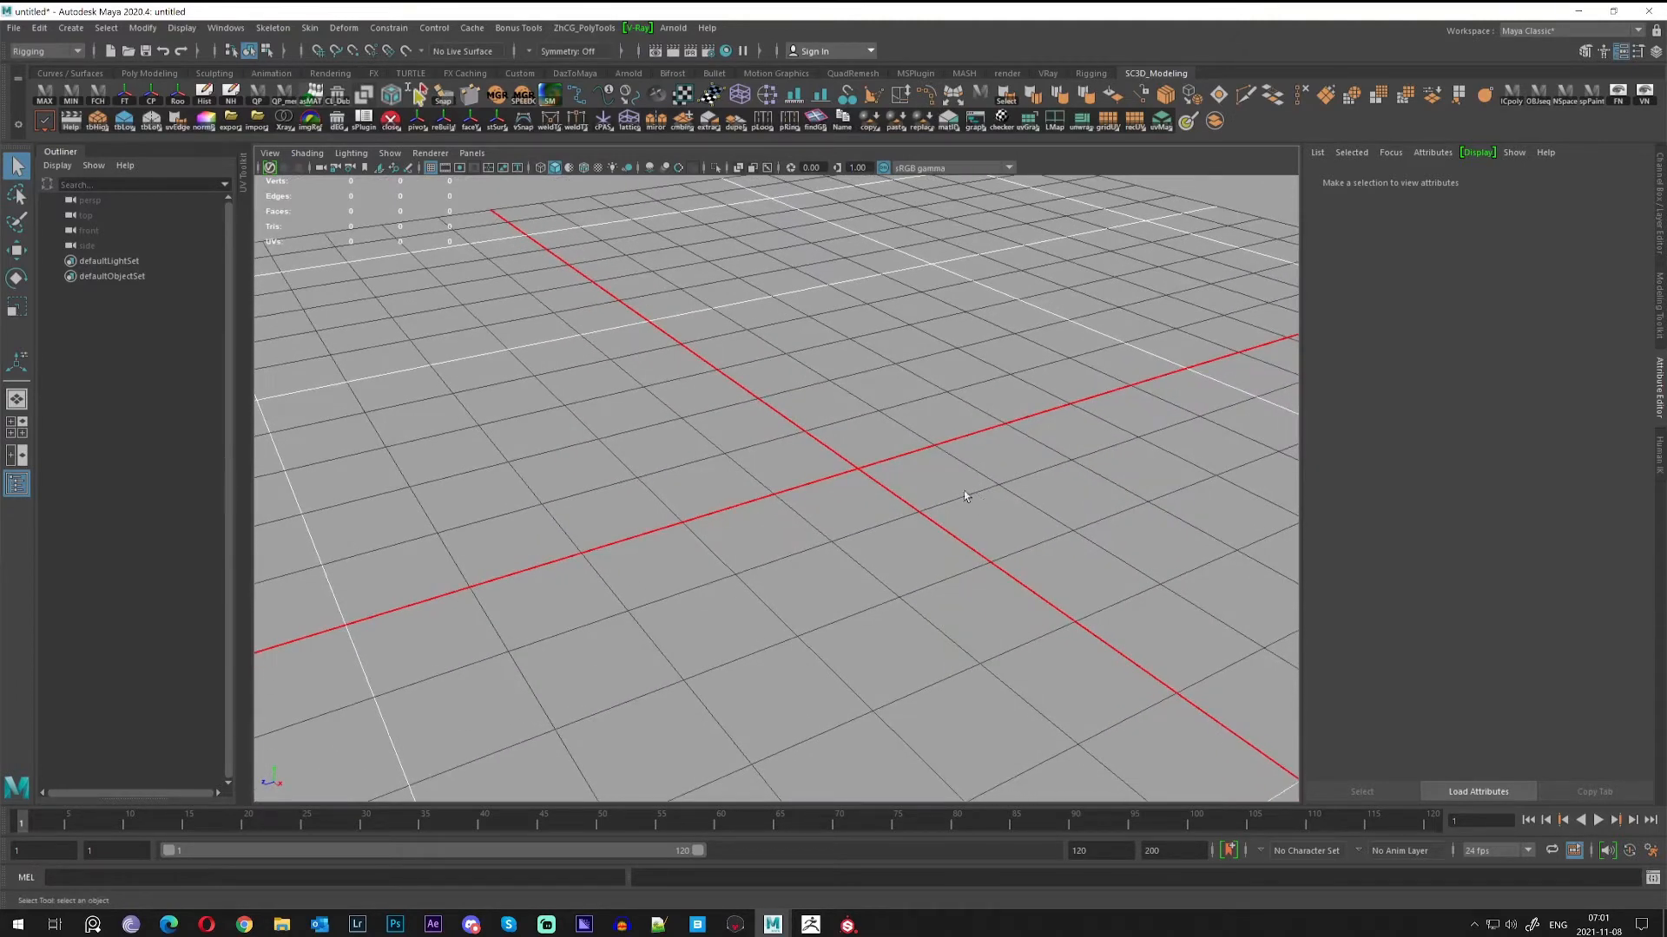
# Create a polygon plane at the grid centre and set its scale to 10 on all three axes.
pyautogui.click(72, 29)
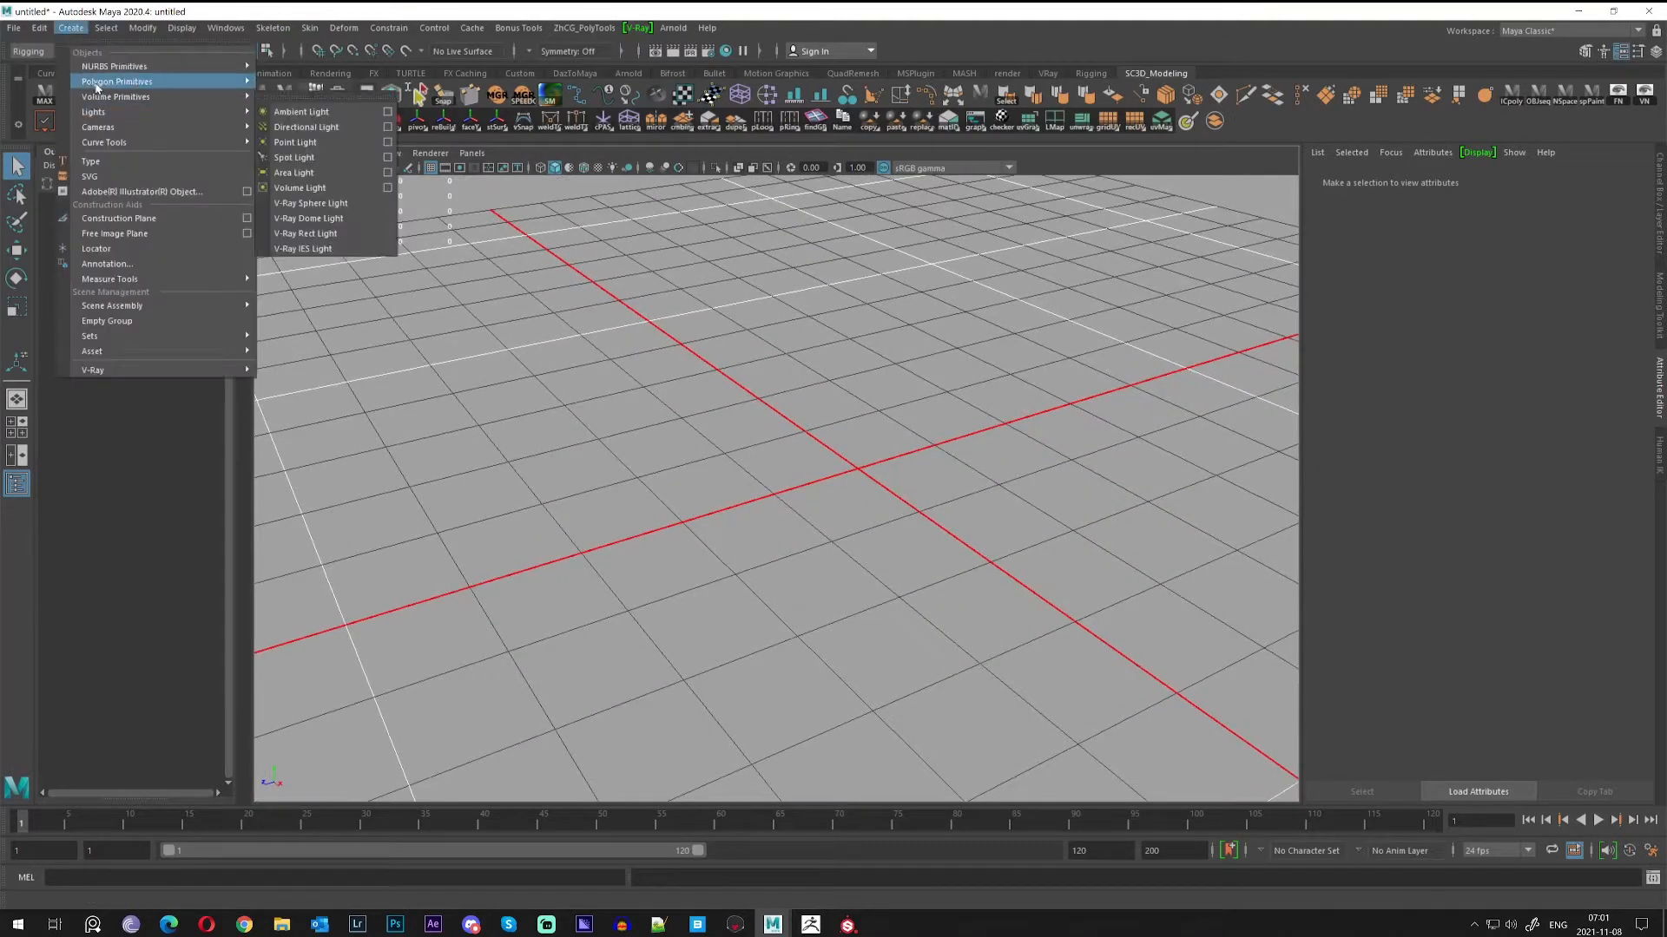
pyautogui.moveTo(167, 87)
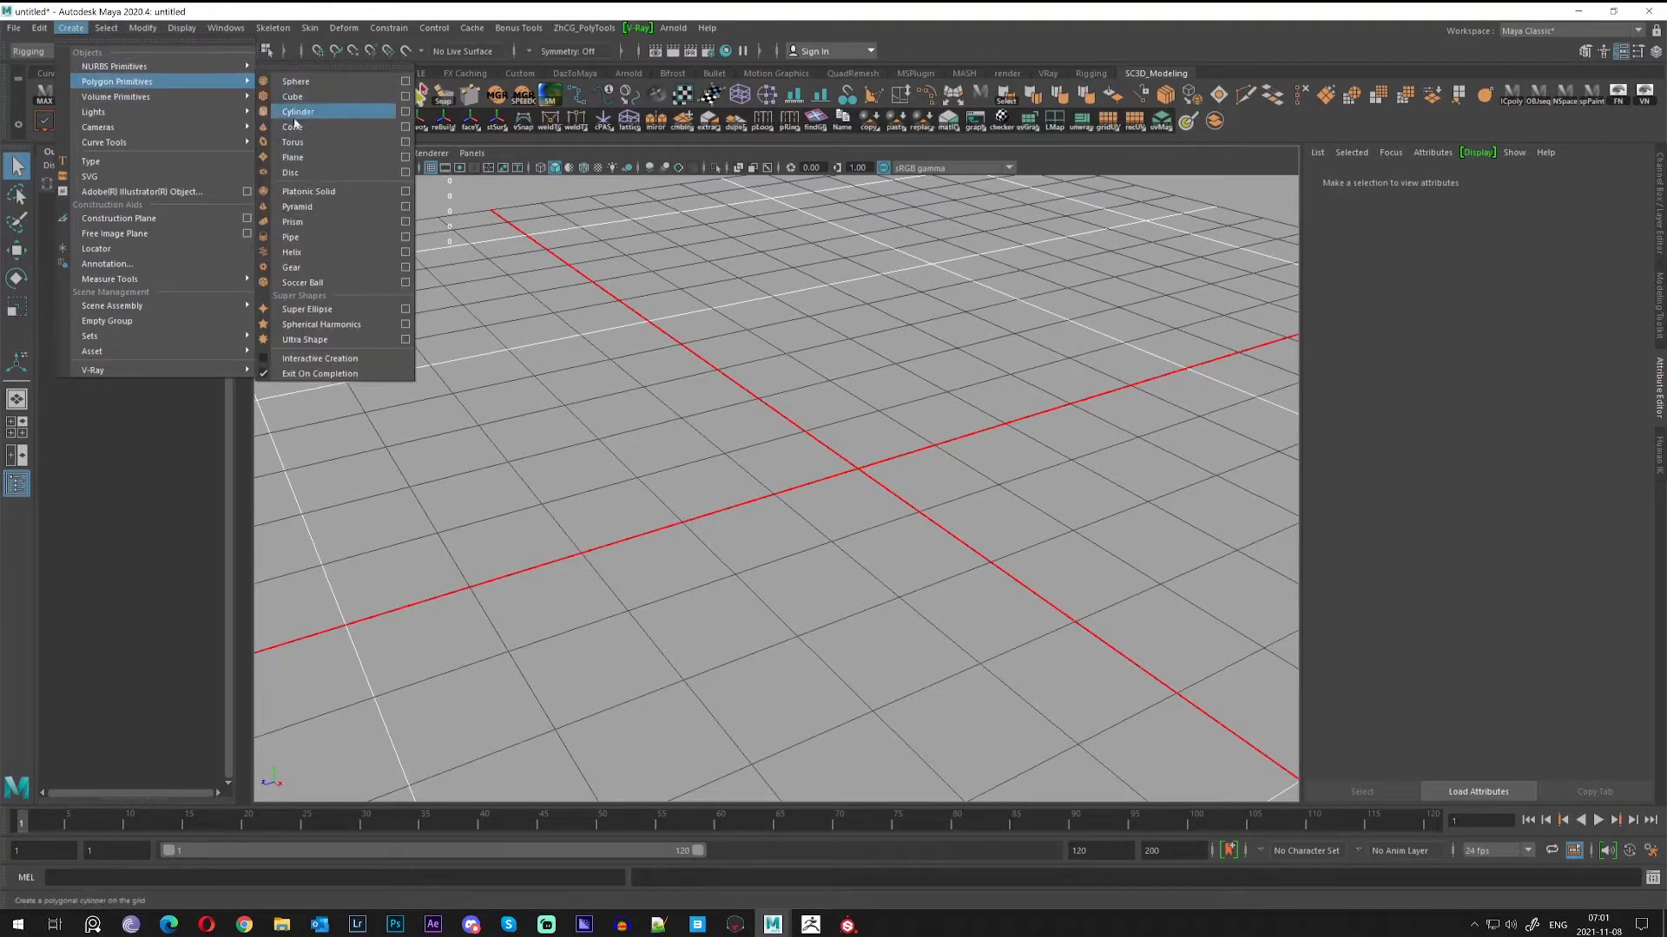
pyautogui.click(296, 158)
pyautogui.press('w')
pyautogui.press('r')
pyautogui.moveTo(855, 471); pyautogui.dragTo(1391, 355)
pyautogui.hotkey('ctrl', 'a')
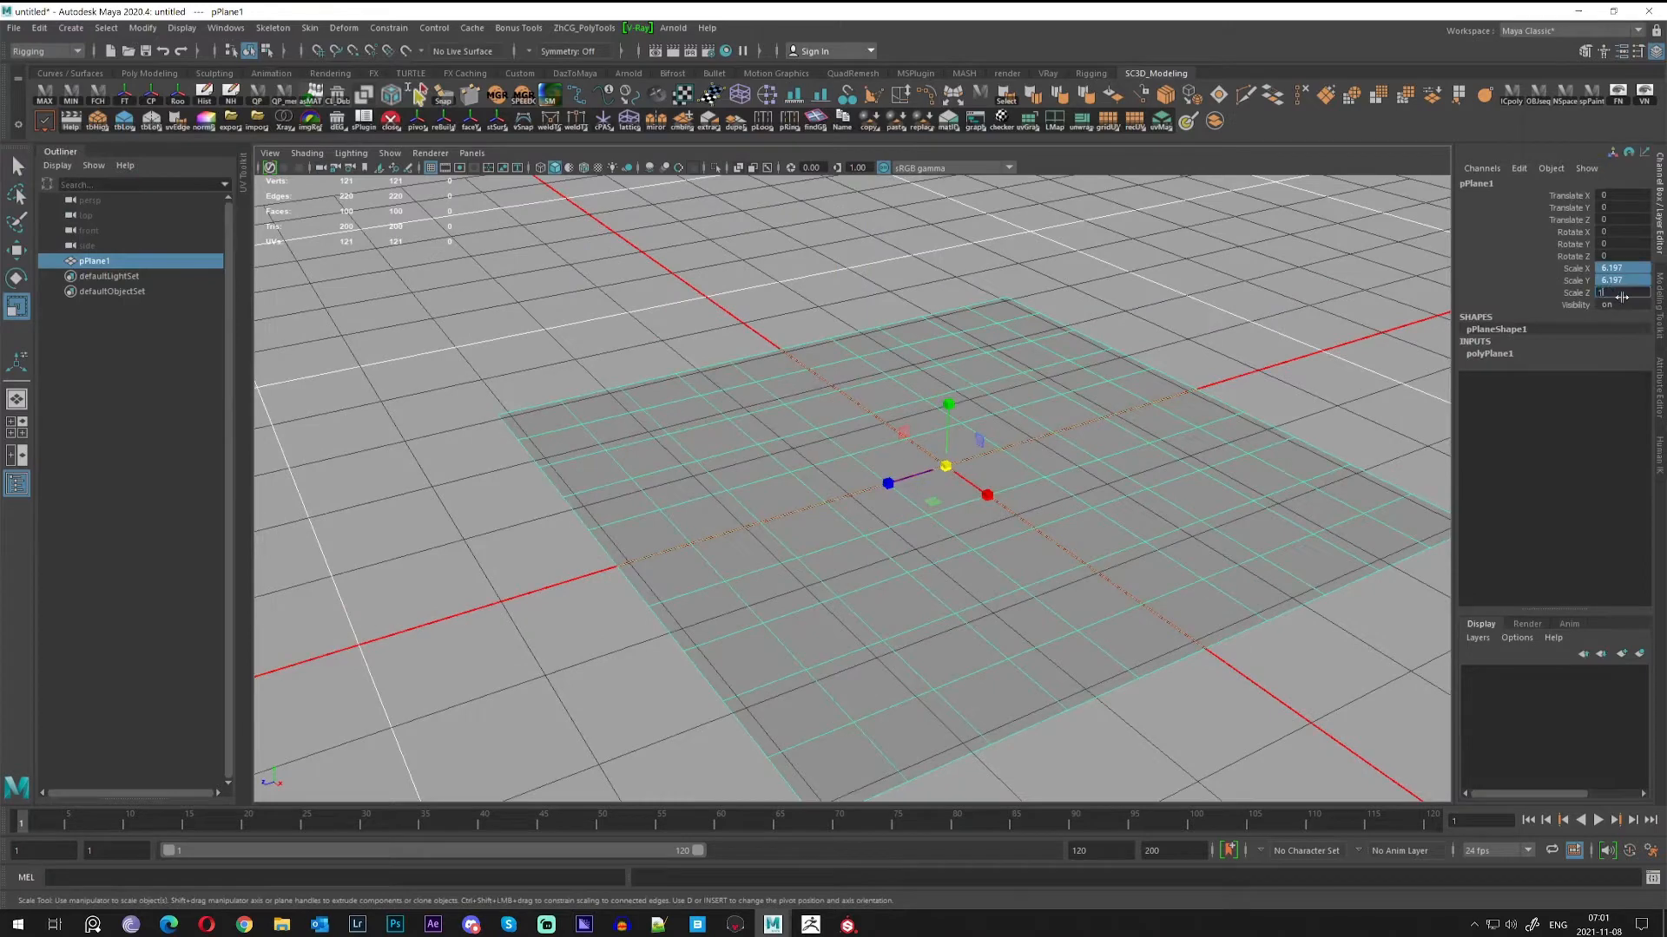
pyautogui.write('0')
pyautogui.press('Return')
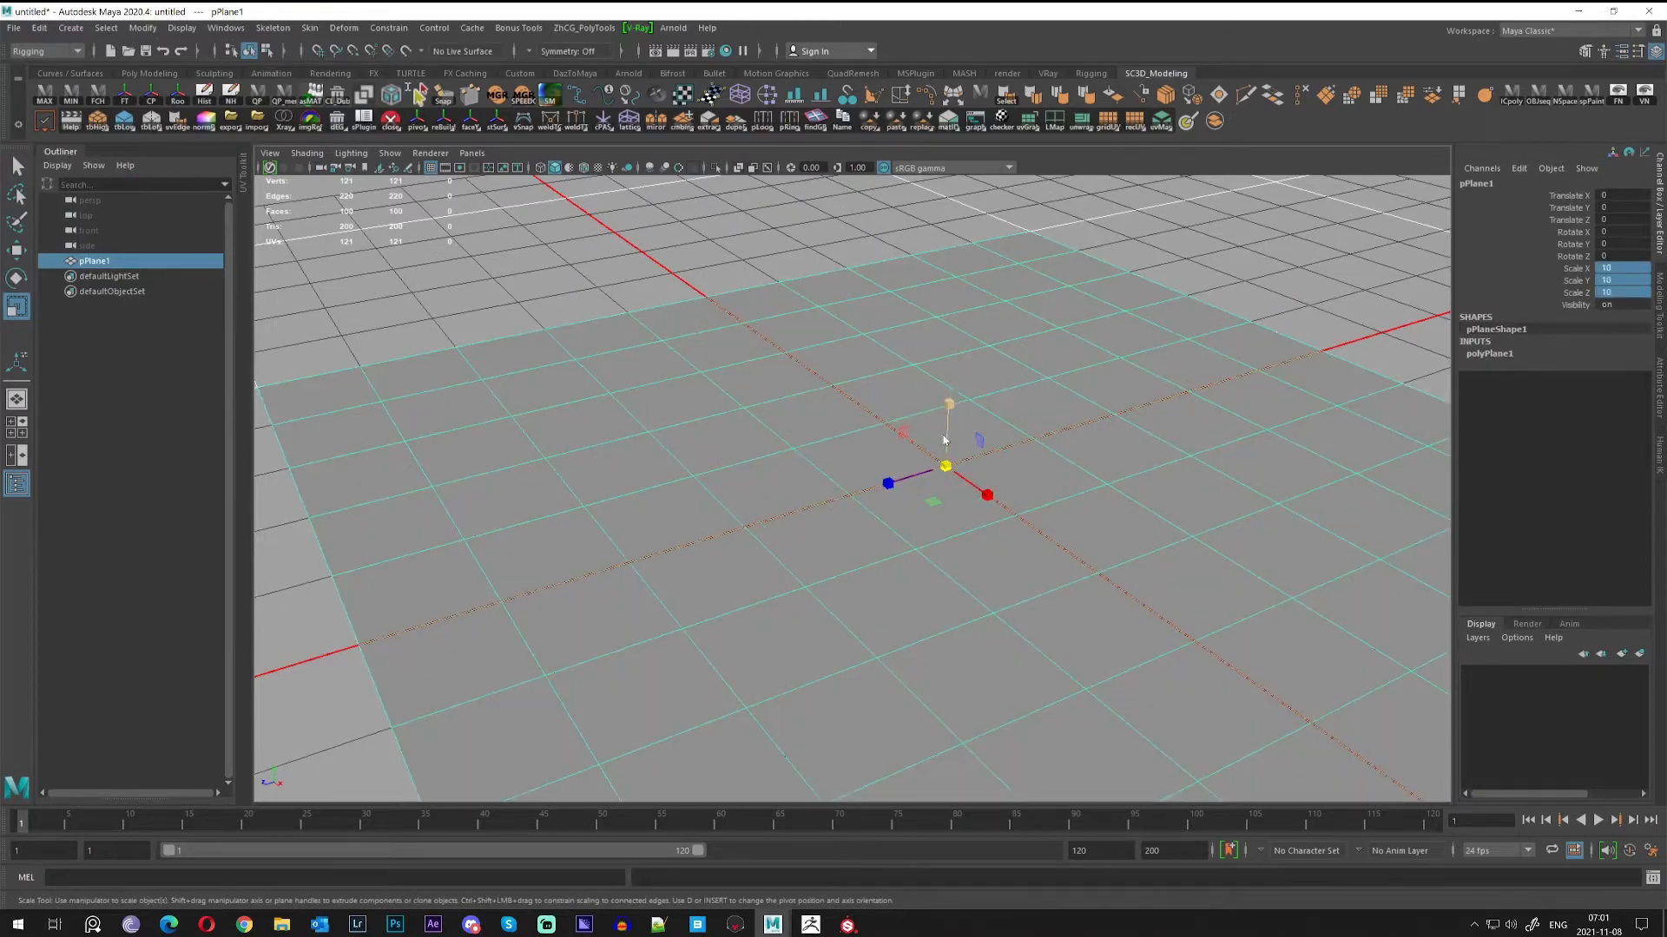
# Set the plane's width and height subdivisions to 2.
pyautogui.click(1509, 355)
pyautogui.moveTo(1580, 391); pyautogui.dragTo(1581, 402)
pyautogui.moveTo(1236, 383); pyautogui.dragTo(1145, 388, button='middle')
# Raise the plane's centre vertex to form a low peaked mound.
pyautogui.moveTo(1107, 395); pyautogui.dragTo(981, 409, button='right')
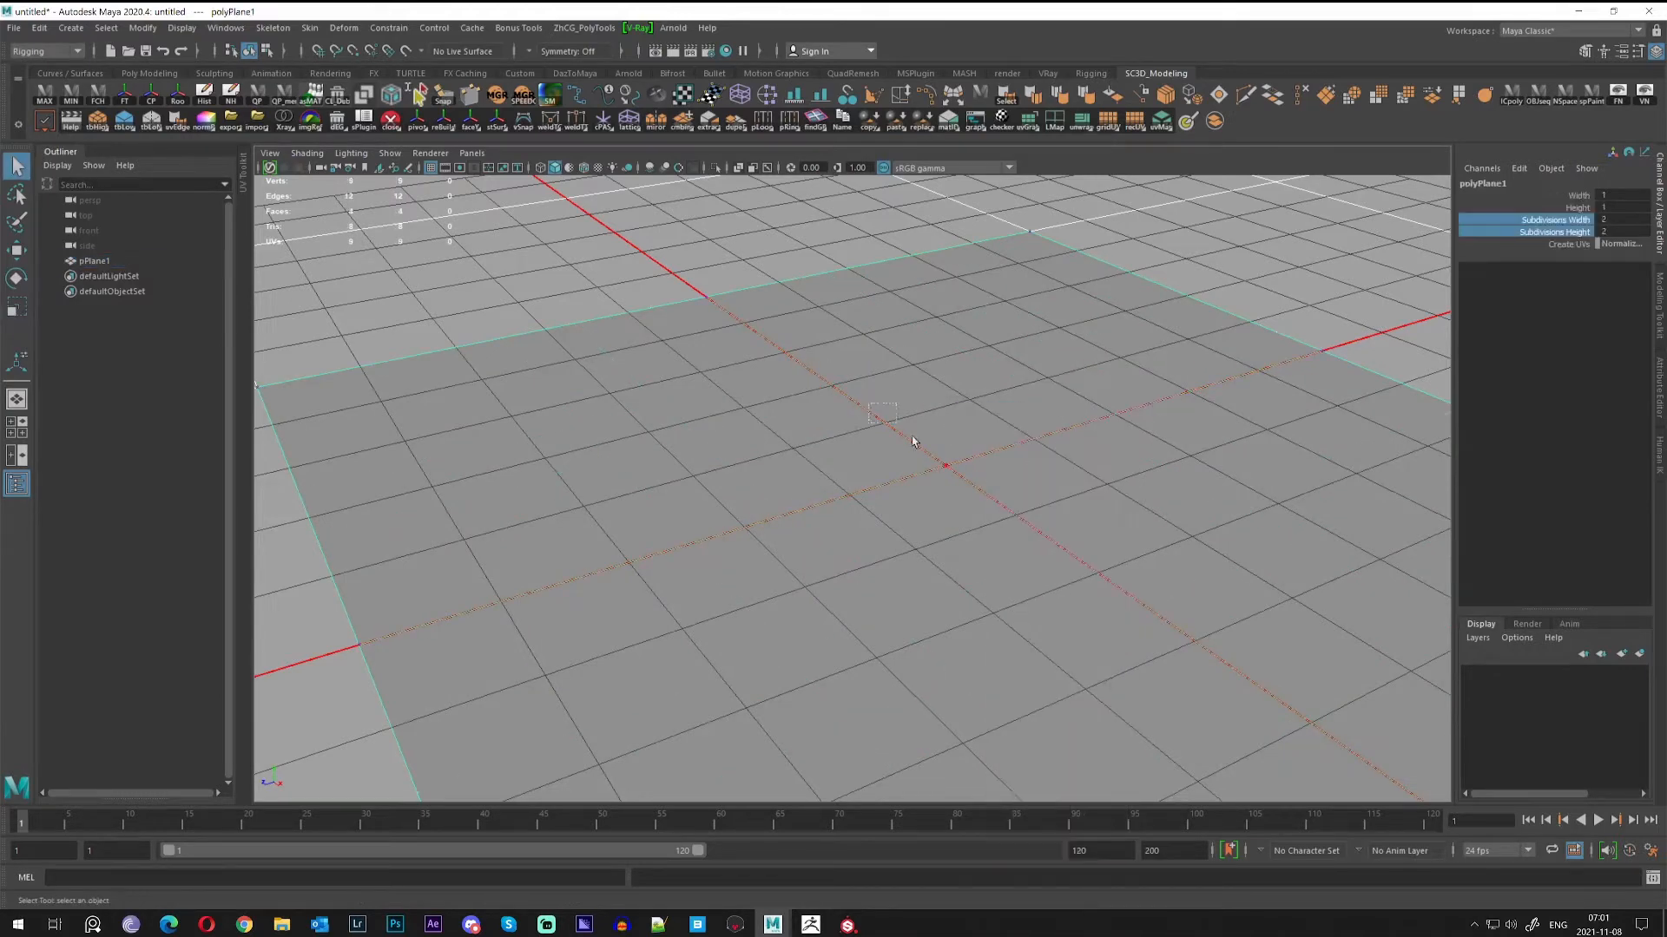
pyautogui.click(946, 464)
pyautogui.press('w')
pyautogui.moveTo(944, 392); pyautogui.dragTo(949, 238)
pyautogui.keyDown('alt'); pyautogui.moveTo(873, 309); pyautogui.dragTo(1020, 217); pyautogui.keyUp('alt')
pyautogui.press('q')
pyautogui.press('w')
pyautogui.moveTo(799, 268); pyautogui.dragTo(807, 306, button='middle')
pyautogui.keyDown('alt'); pyautogui.moveTo(807, 306); pyautogui.dragTo(768, 395); pyautogui.keyUp('alt')
pyautogui.press('q')
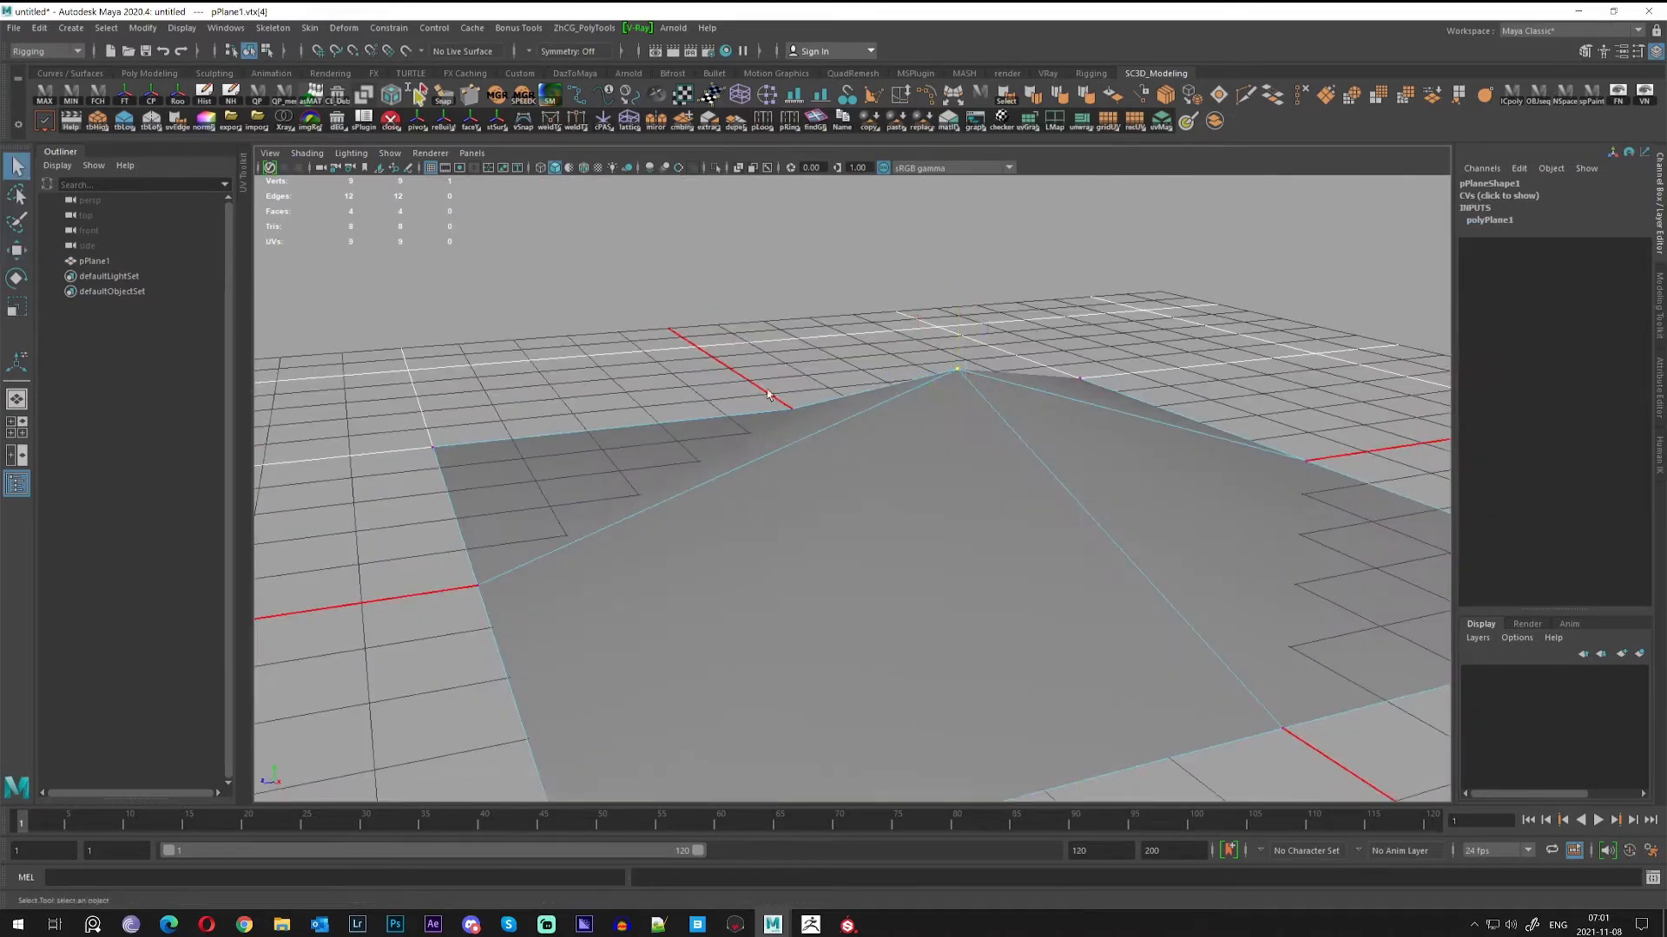
# Extrude all the mound's faces downward to make side walls, and delete the extruded bottom faces.
pyautogui.hotkey('ctrl', 'F11')
pyautogui.keyDown('shift'); pyautogui.moveTo(956, 373); pyautogui.dragTo(900, 321); pyautogui.keyUp('shift')
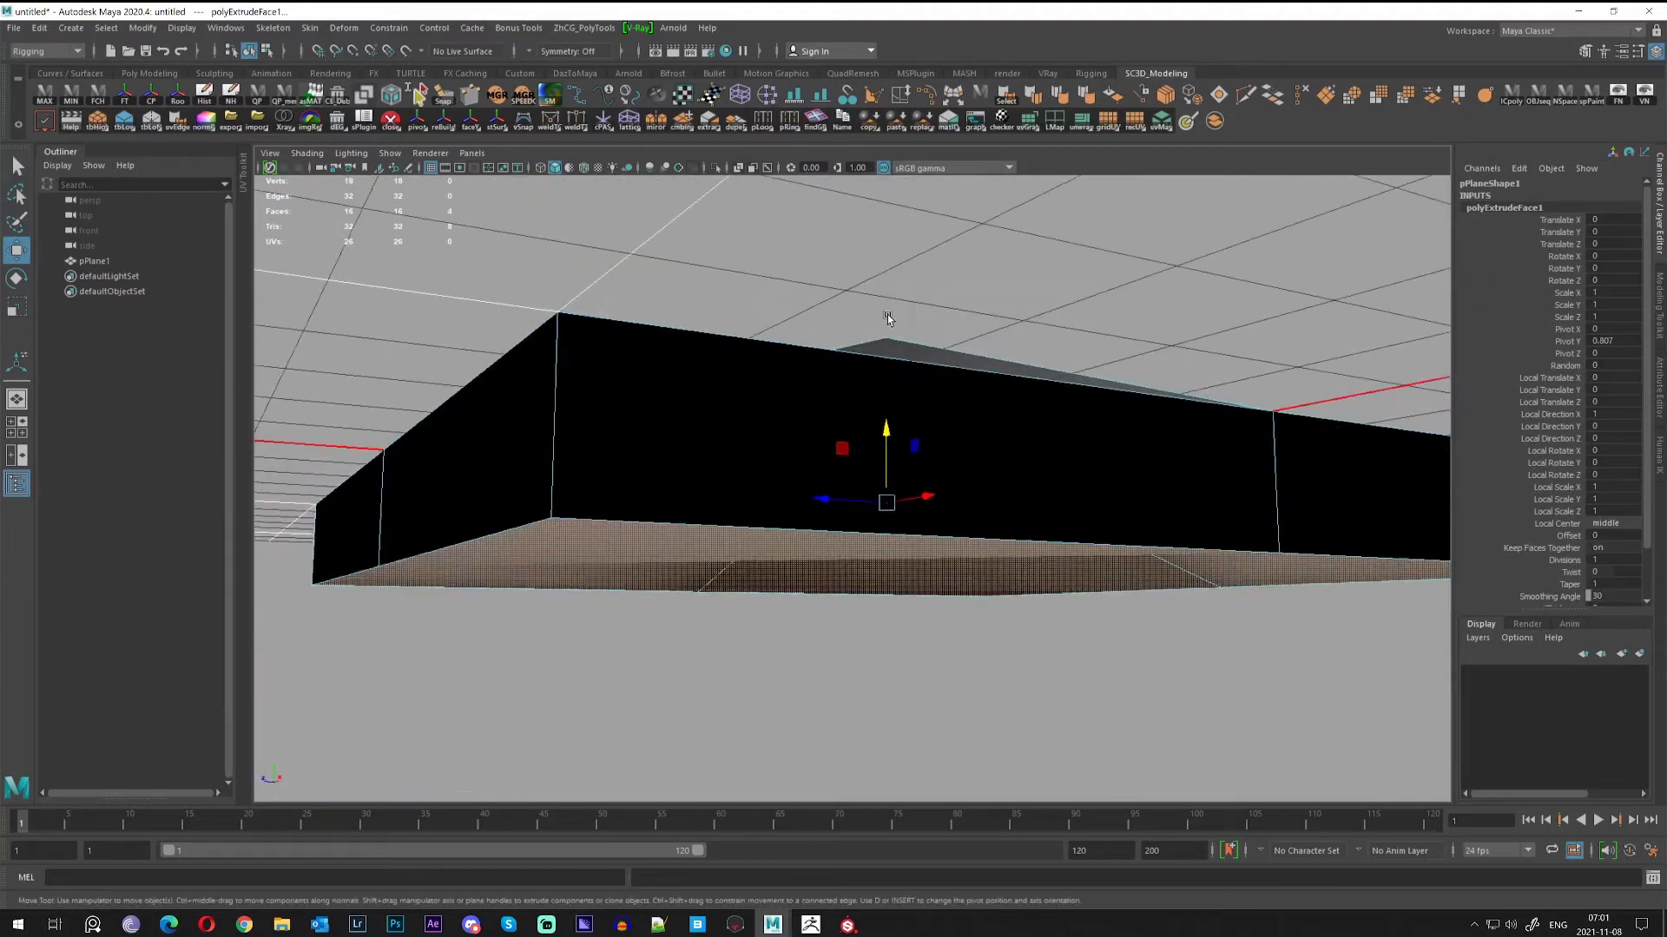
pyautogui.press('Delete')
# Select the ring of side-wall faces and reverse their normals.
pyautogui.moveTo(875, 338); pyautogui.dragTo(875, 373, button='right')
pyautogui.click(862, 399)
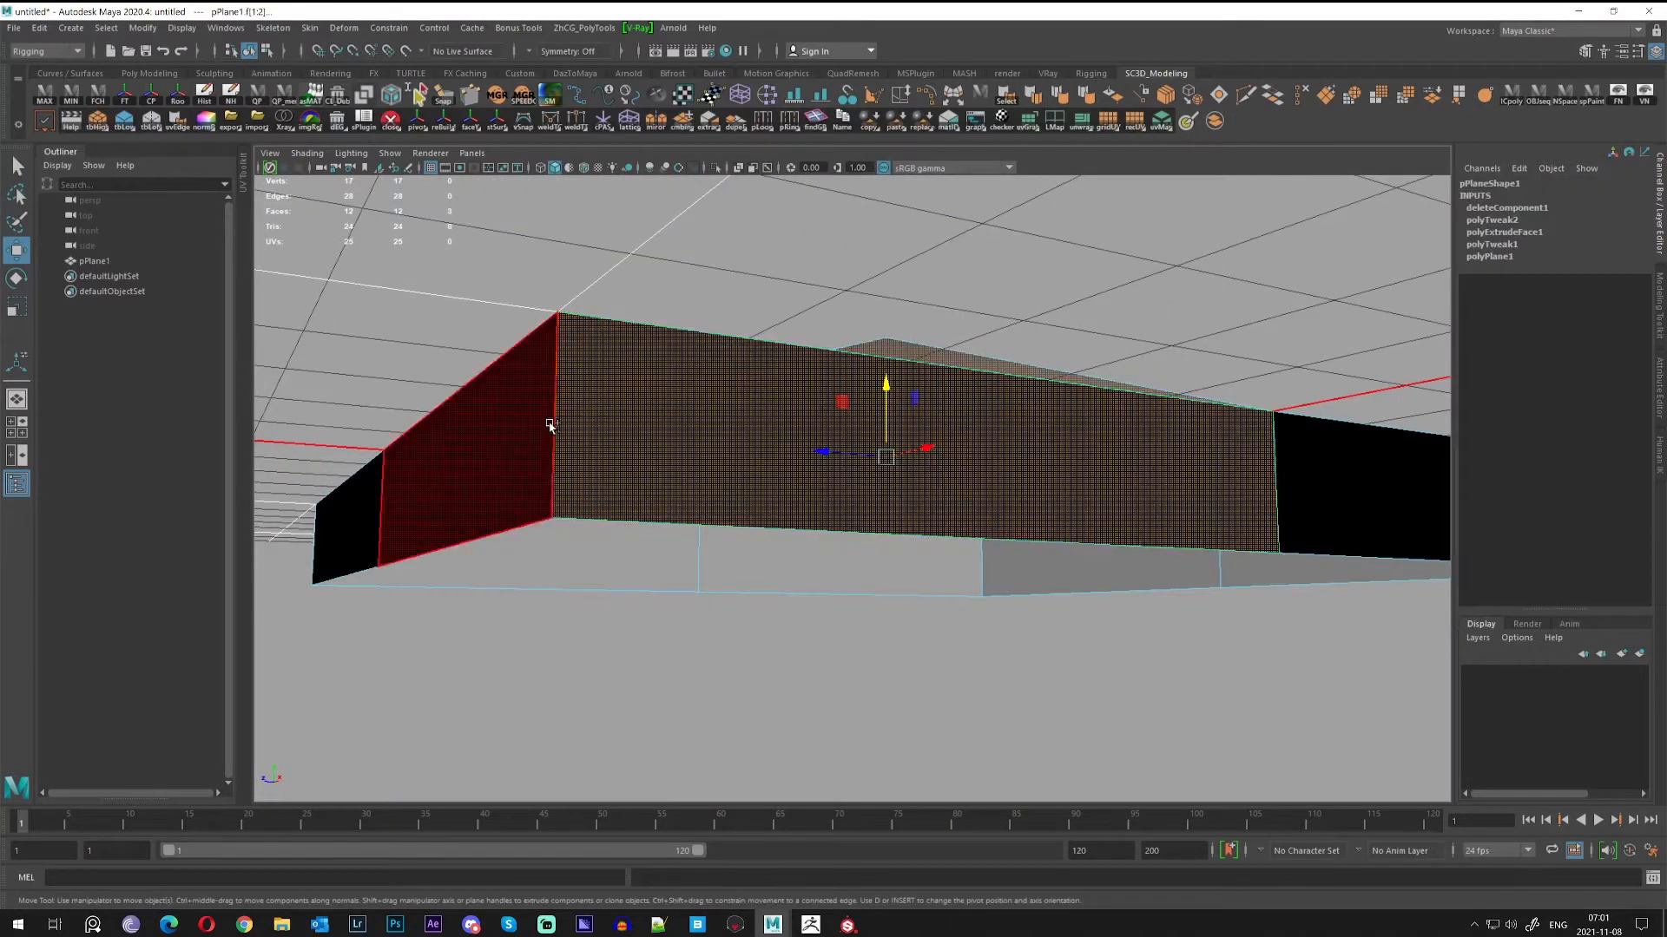
pyautogui.keyDown('shift'); pyautogui.doubleClick(551, 425); pyautogui.keyUp('shift')
pyautogui.click(1112, 99)
pyautogui.keyDown('alt'); pyautogui.moveTo(873, 438); pyautogui.dragTo(968, 369, button='middle'); pyautogui.keyUp('alt')
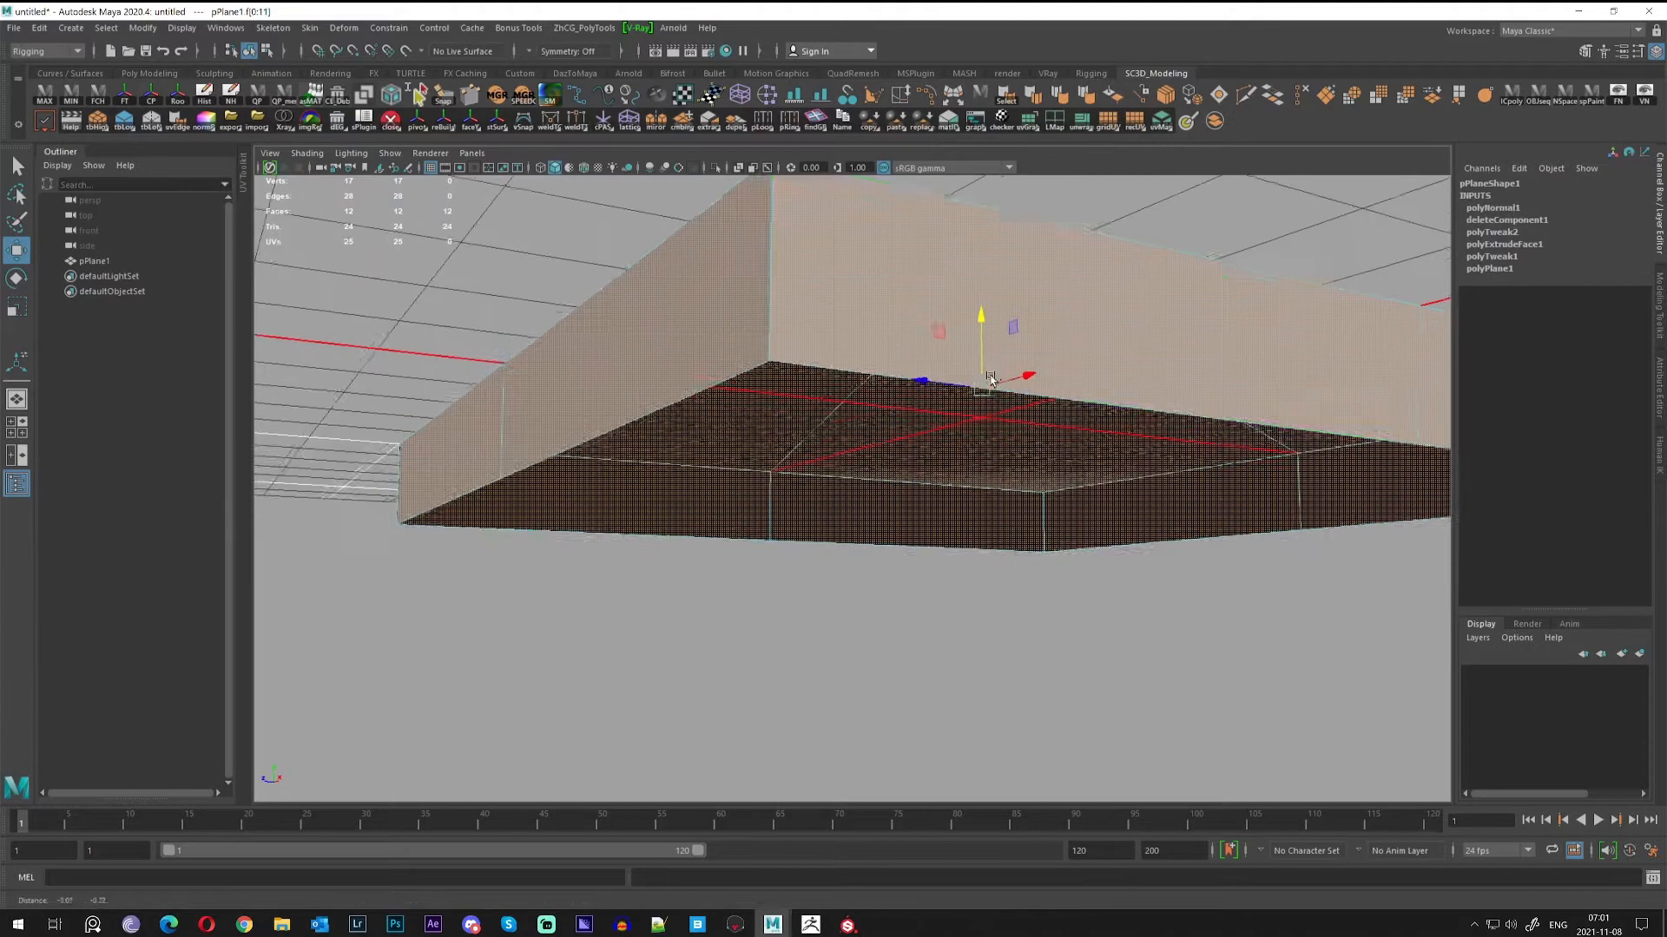
# Select the open border along the bottom of the walls and fill the hole.
pyautogui.press('q')
pyautogui.moveTo(956, 361); pyautogui.dragTo(960, 319, button='right')
pyautogui.click(902, 378)
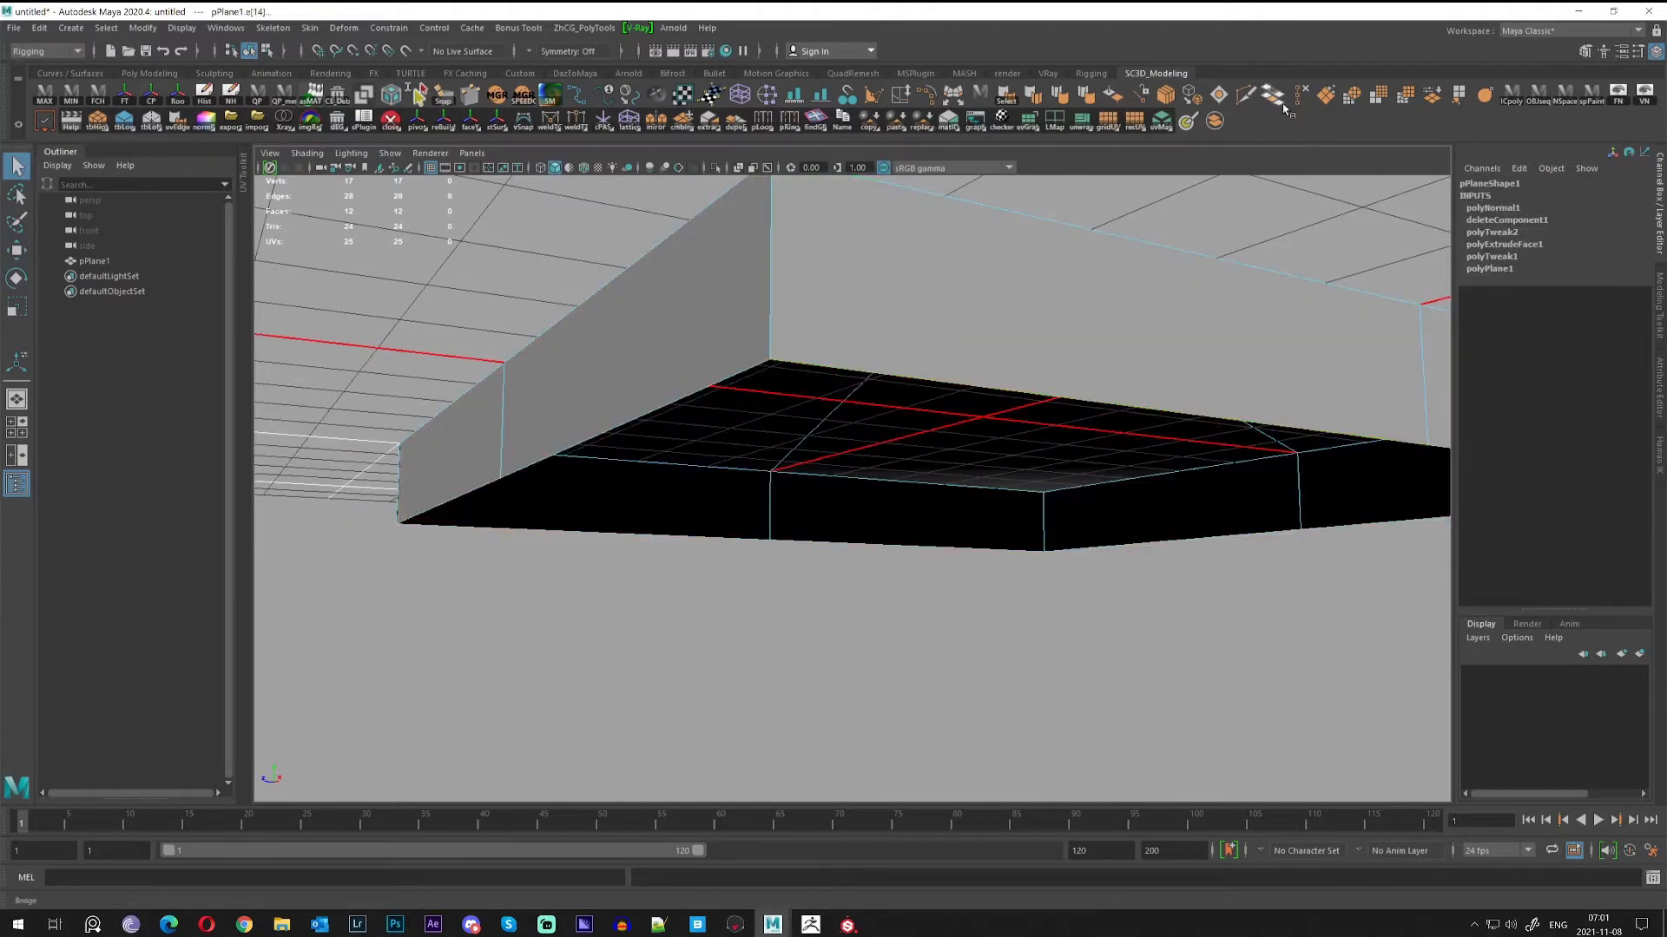
pyautogui.click(1215, 99)
pyautogui.keyDown('alt'); pyautogui.moveTo(1106, 330); pyautogui.dragTo(1026, 290); pyautogui.keyUp('alt')
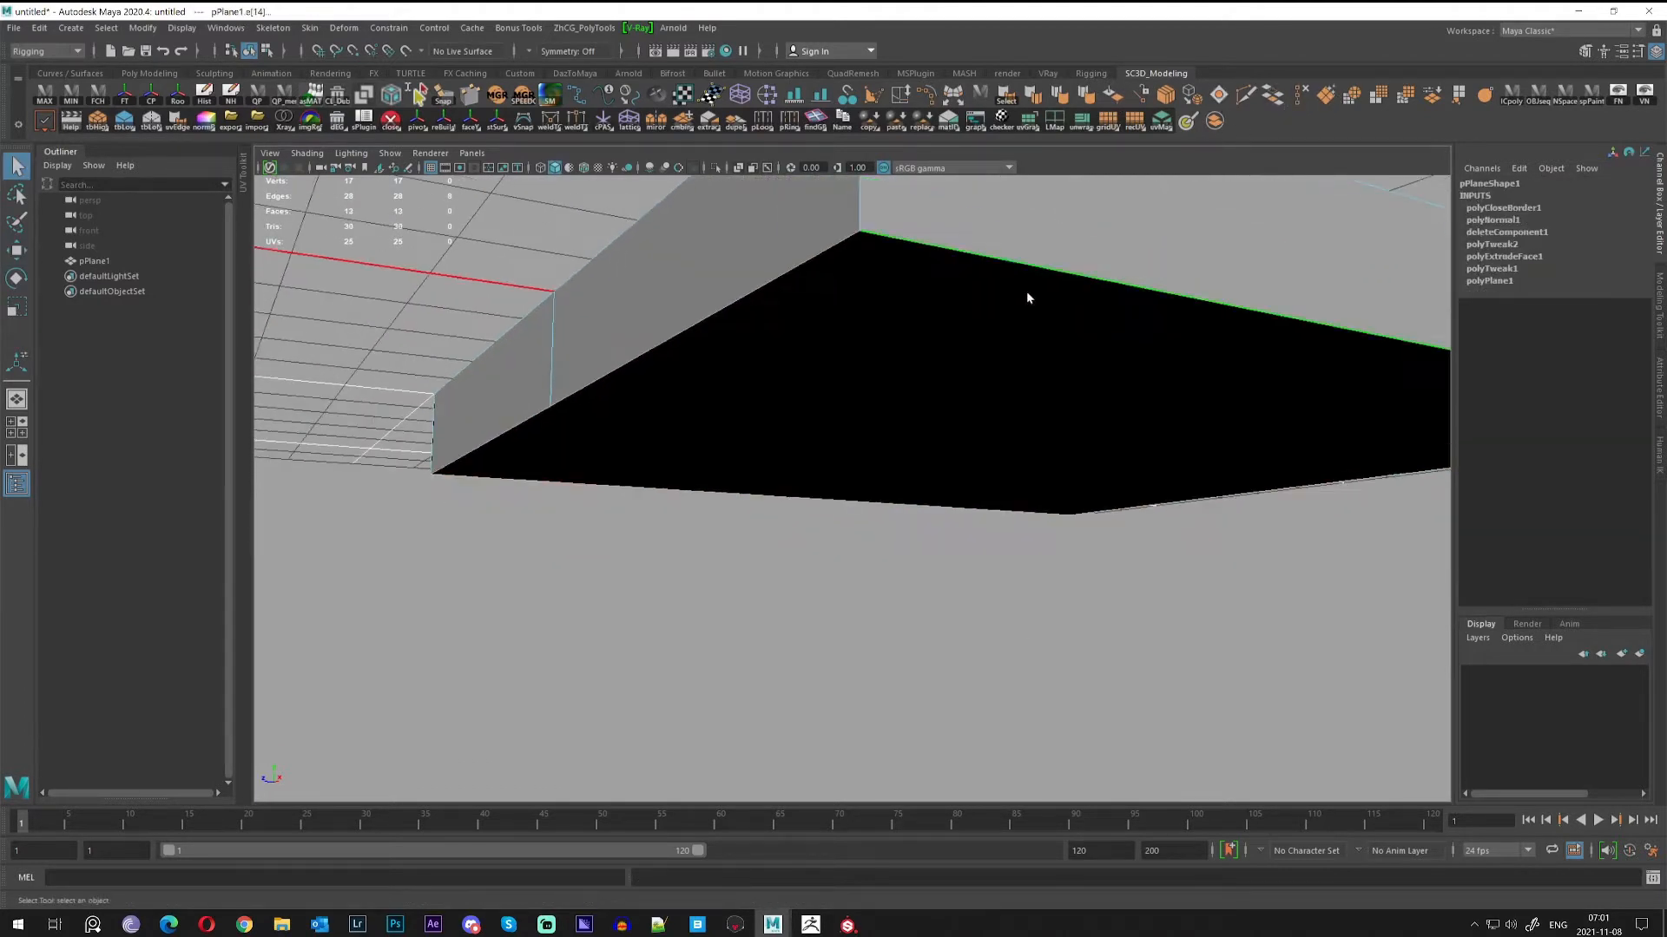
# Cut the bottom cap into four quads with Multi-Cut, connecting the midpoints of opposite edges.
pyautogui.moveTo(1025, 290); pyautogui.dragTo(1030, 334, button='right')
pyautogui.click(1033, 313)
pyautogui.keyDown('alt'); pyautogui.moveTo(1046, 503); pyautogui.dragTo(1053, 312); pyautogui.keyUp('alt')
pyautogui.keyDown('alt'); pyautogui.moveTo(1131, 301); pyautogui.dragTo(949, 243, button='right'); pyautogui.keyUp('alt')
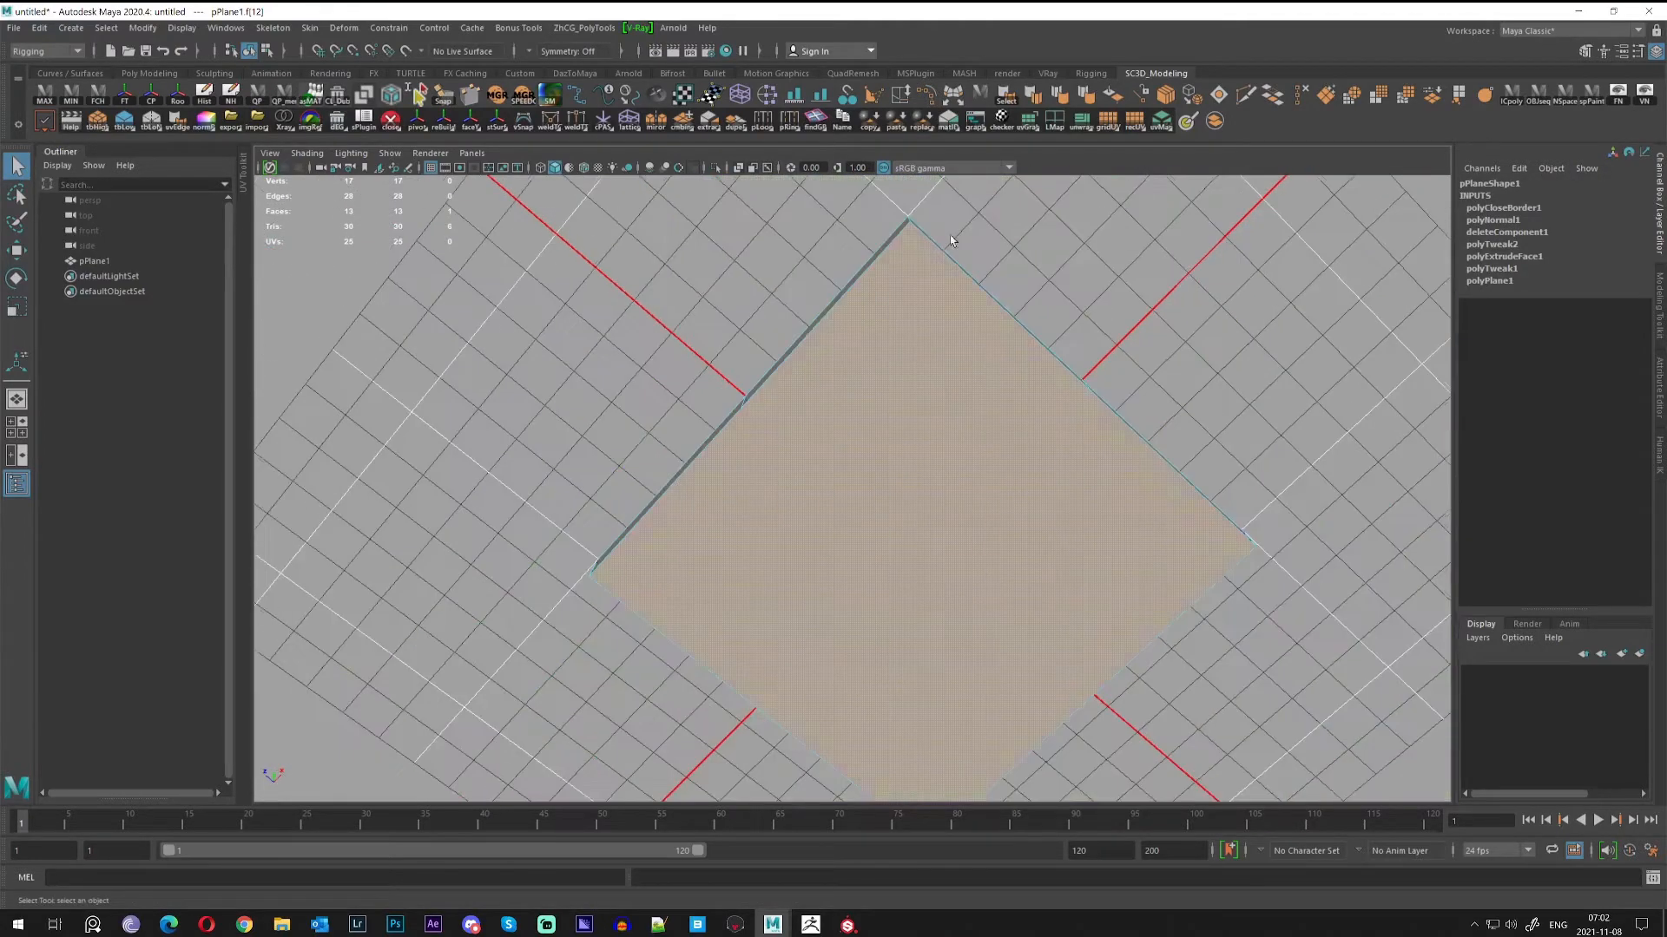
pyautogui.keyDown('alt'); pyautogui.moveTo(949, 243); pyautogui.dragTo(859, 339); pyautogui.keyUp('alt')
pyautogui.click(1250, 94)
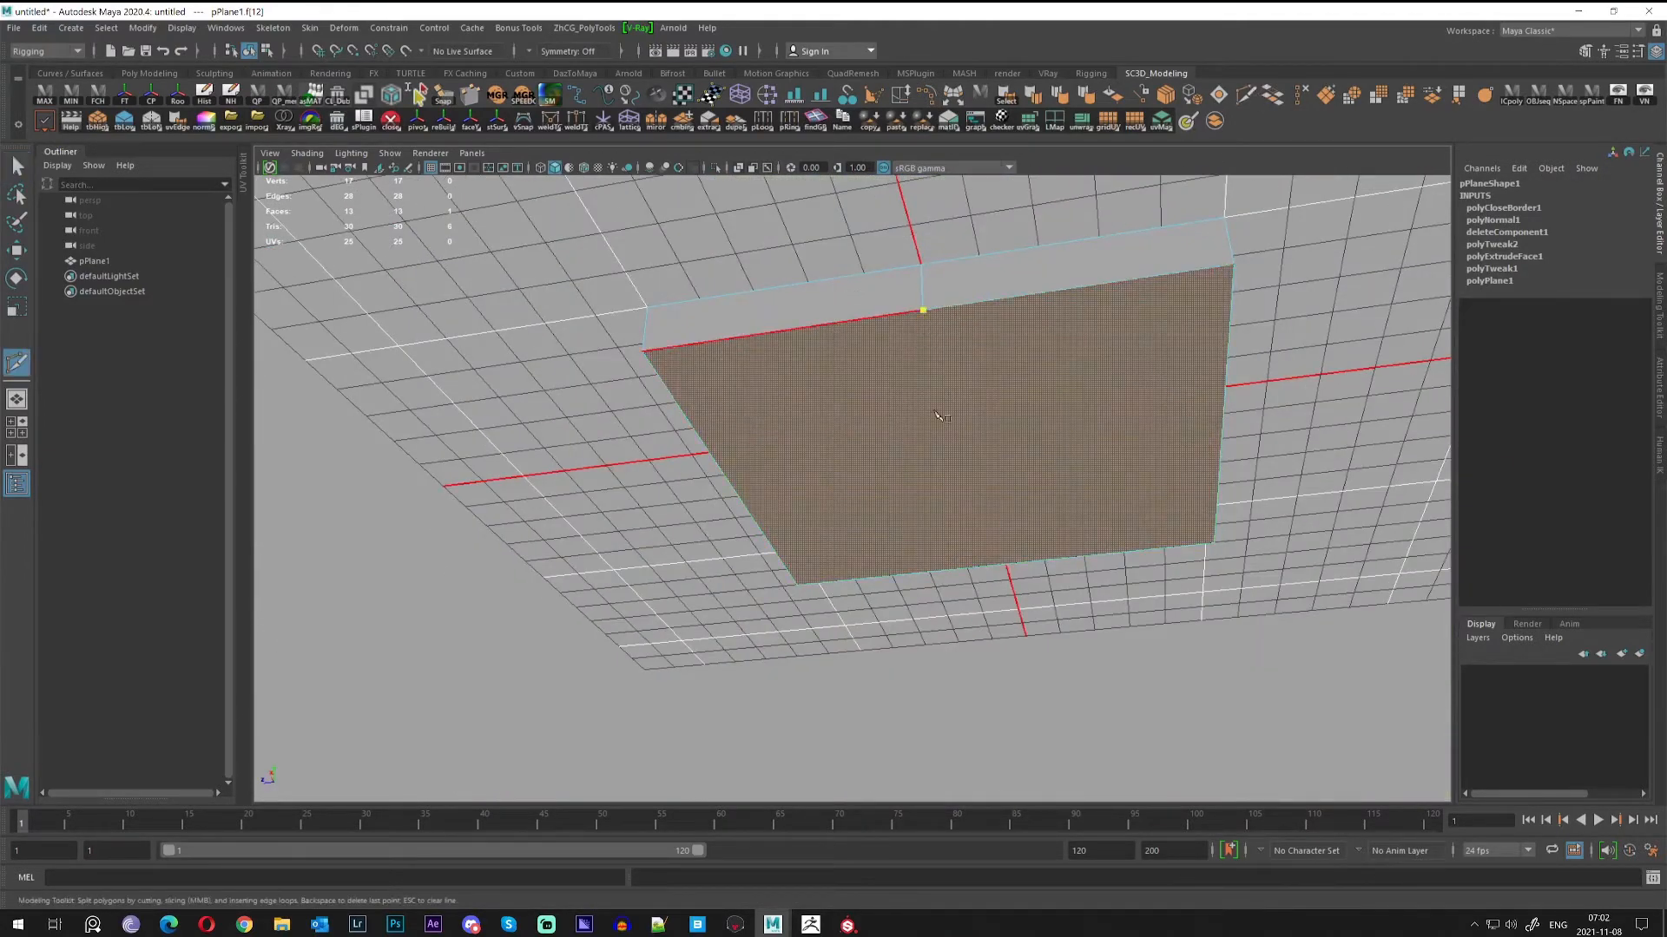
pyautogui.keyDown('alt'); pyautogui.moveTo(936, 413); pyautogui.dragTo(968, 231); pyautogui.keyUp('alt')
pyautogui.keyDown('alt'); pyautogui.moveTo(1059, 583); pyautogui.dragTo(1039, 538, button='middle'); pyautogui.keyUp('alt')
pyautogui.click(894, 533)
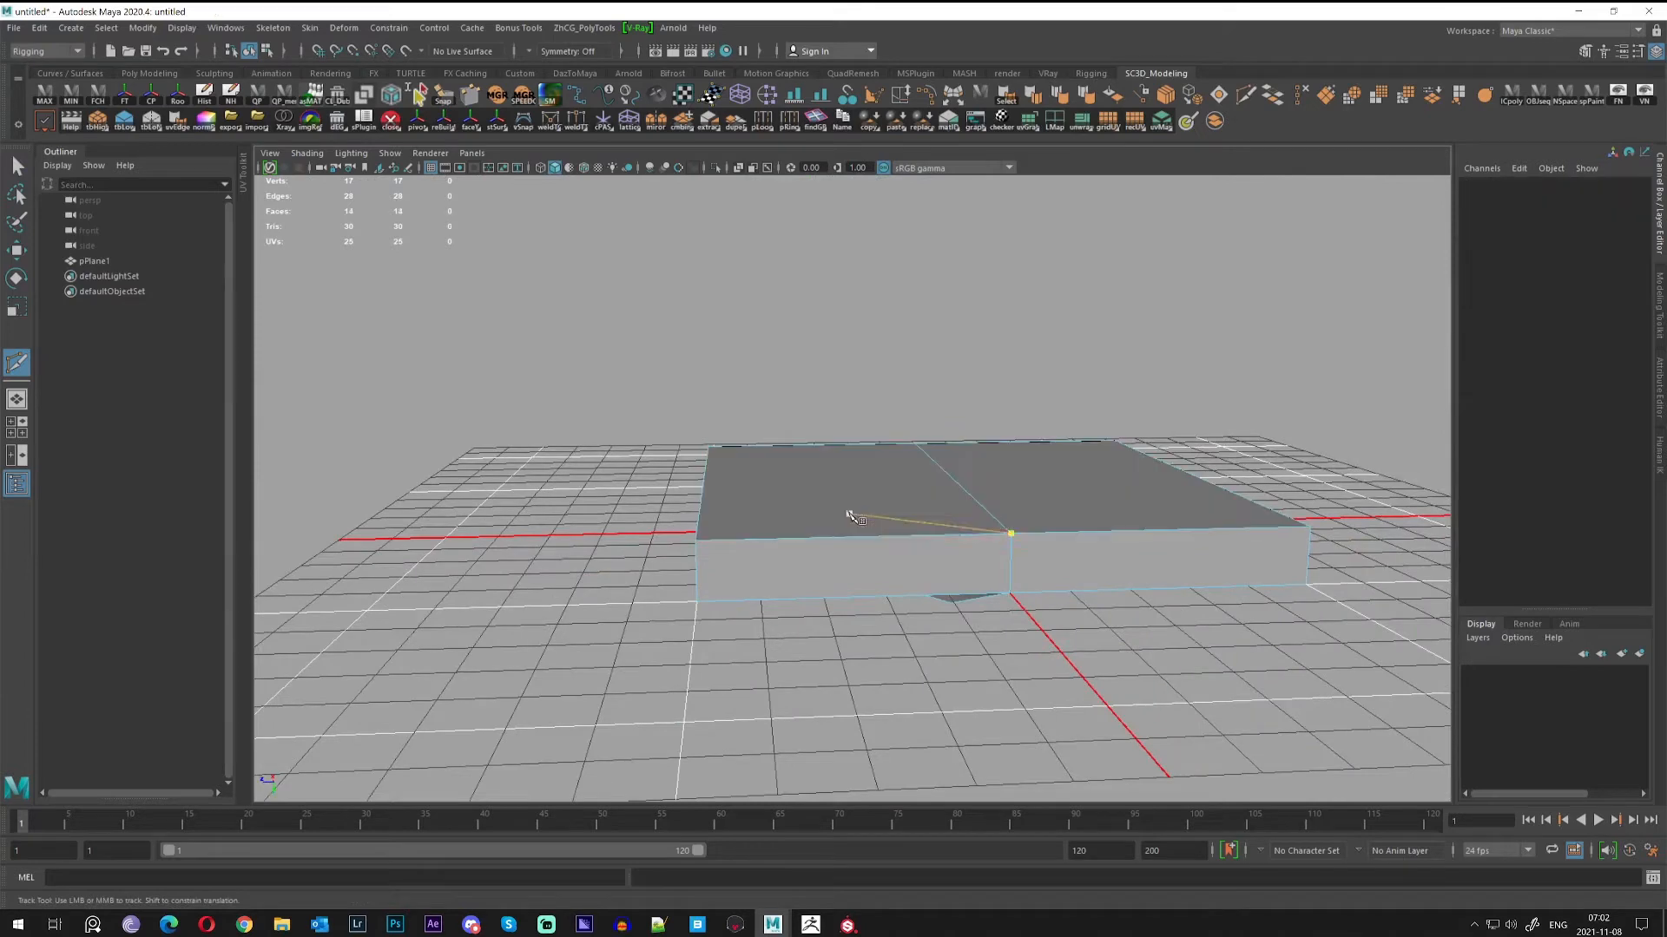
pyautogui.keyDown('alt'); pyautogui.moveTo(785, 476); pyautogui.dragTo(978, 478); pyautogui.keyUp('alt')
pyautogui.click(900, 488)
pyautogui.keyDown('alt'); pyautogui.moveTo(887, 373); pyautogui.dragTo(868, 556); pyautogui.keyUp('alt')
pyautogui.keyDown('alt'); pyautogui.moveTo(829, 199); pyautogui.dragTo(853, 338, button='middle'); pyautogui.keyUp('alt')
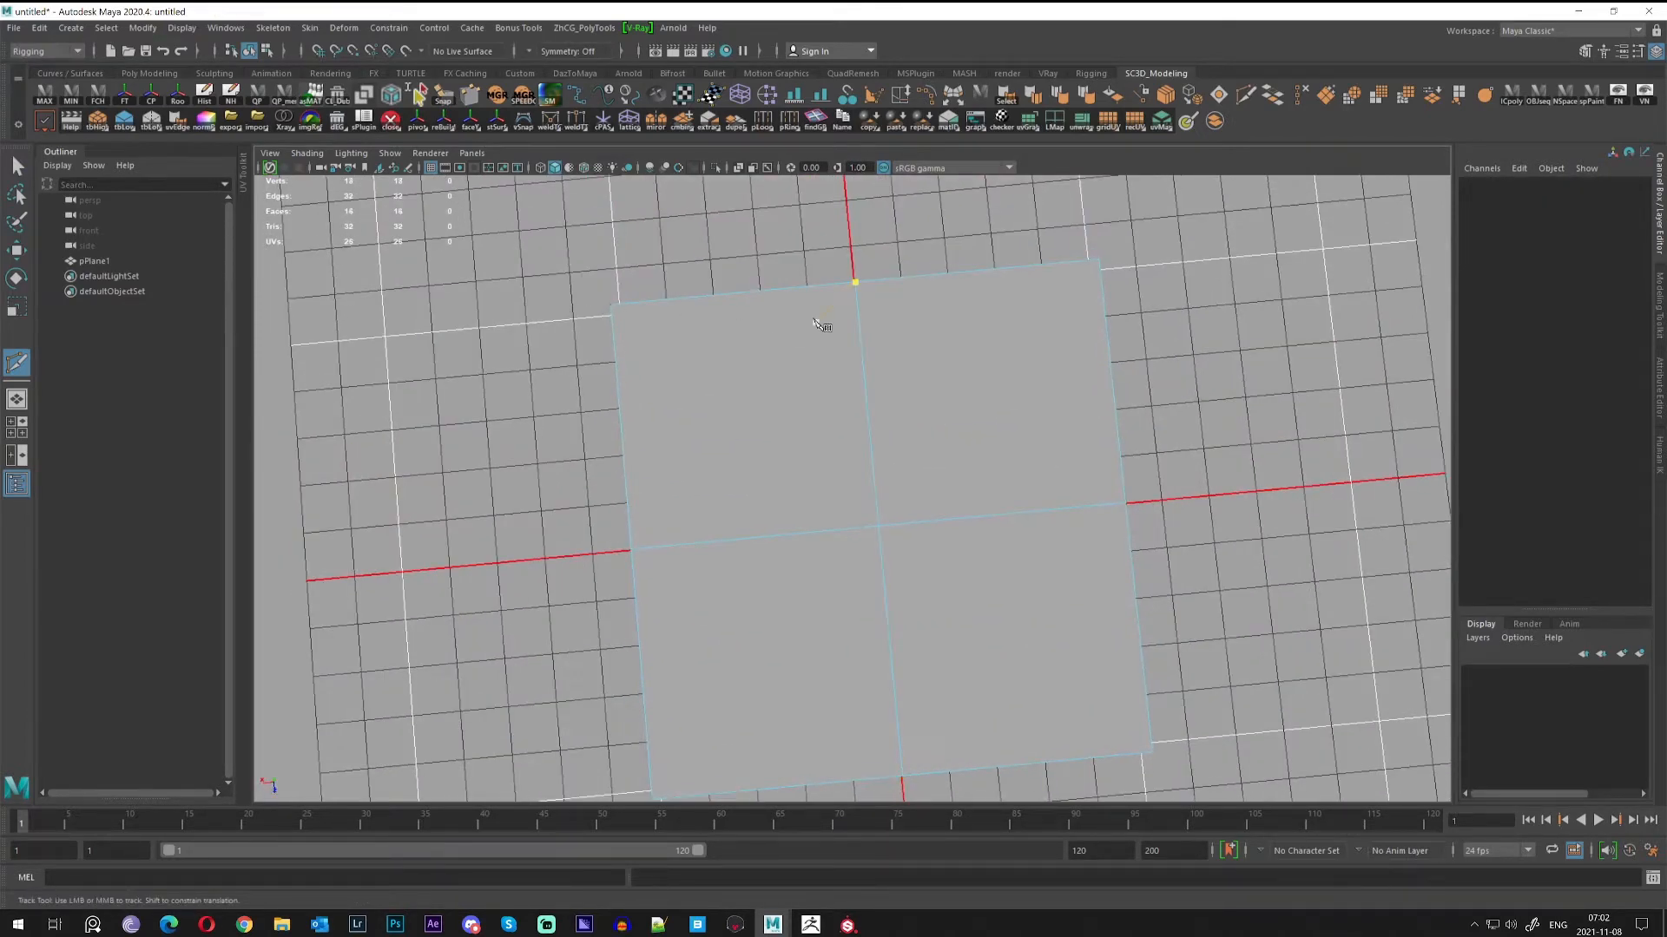
# Select the mound's four top faces and reverse their normals.
pyautogui.keyDown('alt'); pyautogui.moveTo(816, 322); pyautogui.dragTo(829, 399); pyautogui.keyUp('alt')
pyautogui.press('q')
pyautogui.moveTo(829, 392); pyautogui.dragTo(901, 368, button='right')
pyautogui.keyDown('alt'); pyautogui.moveTo(920, 313); pyautogui.dragTo(856, 361); pyautogui.keyUp('alt')
pyautogui.moveTo(855, 361); pyautogui.dragTo(798, 360, button='right')
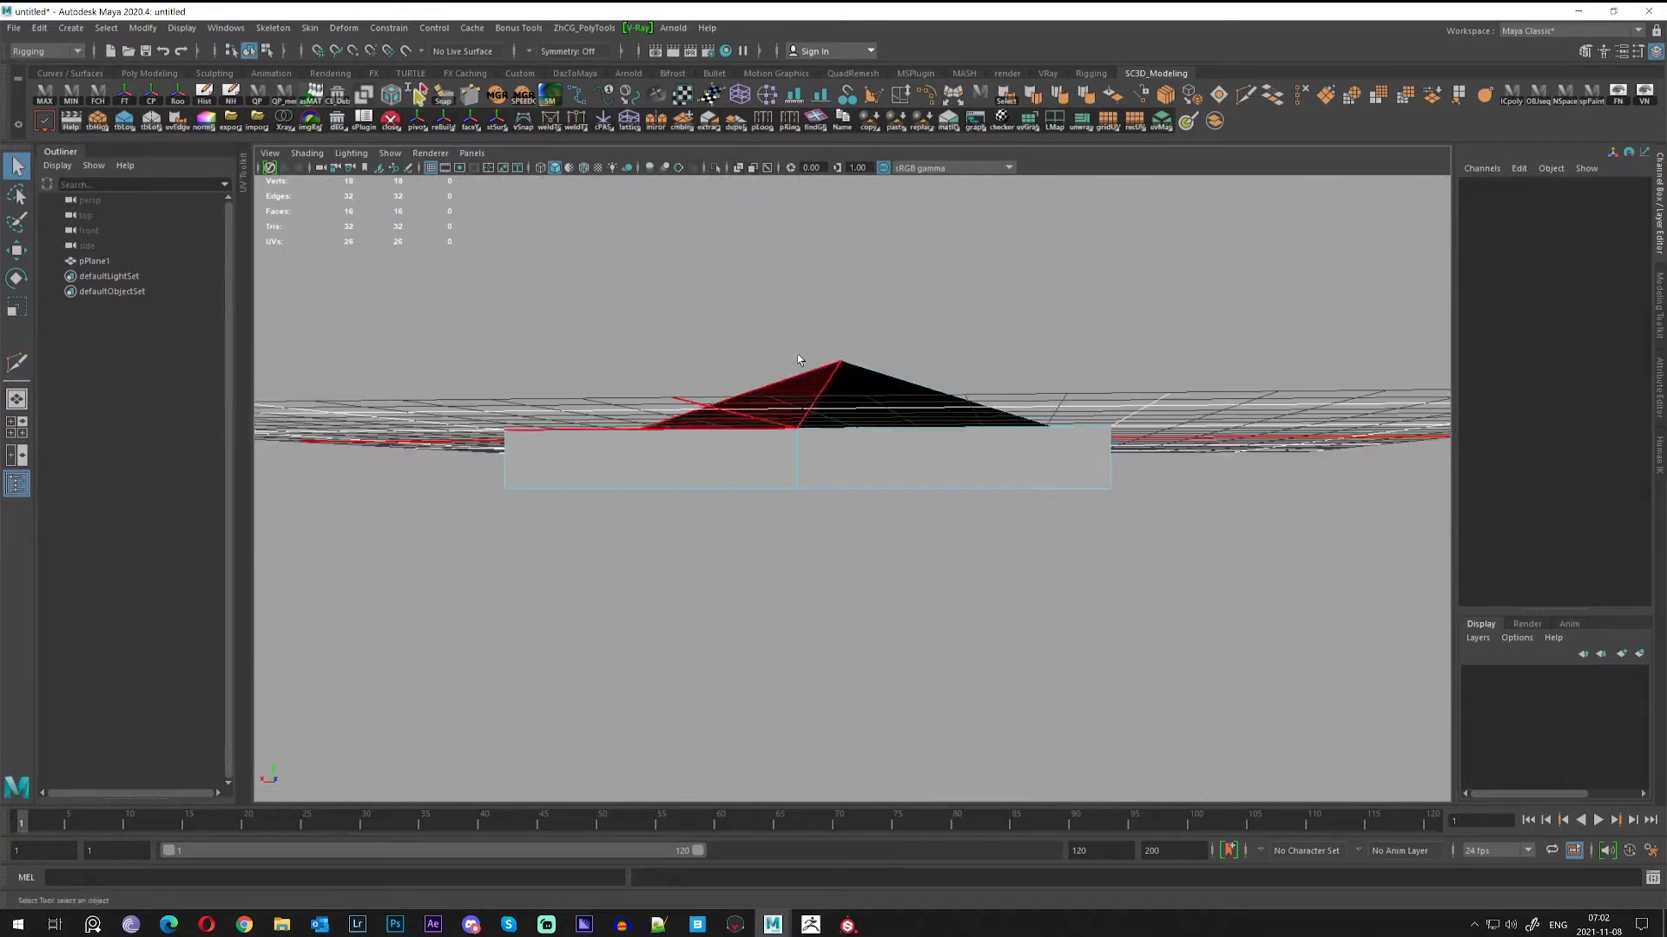
pyautogui.moveTo(799, 360); pyautogui.dragTo(903, 465)
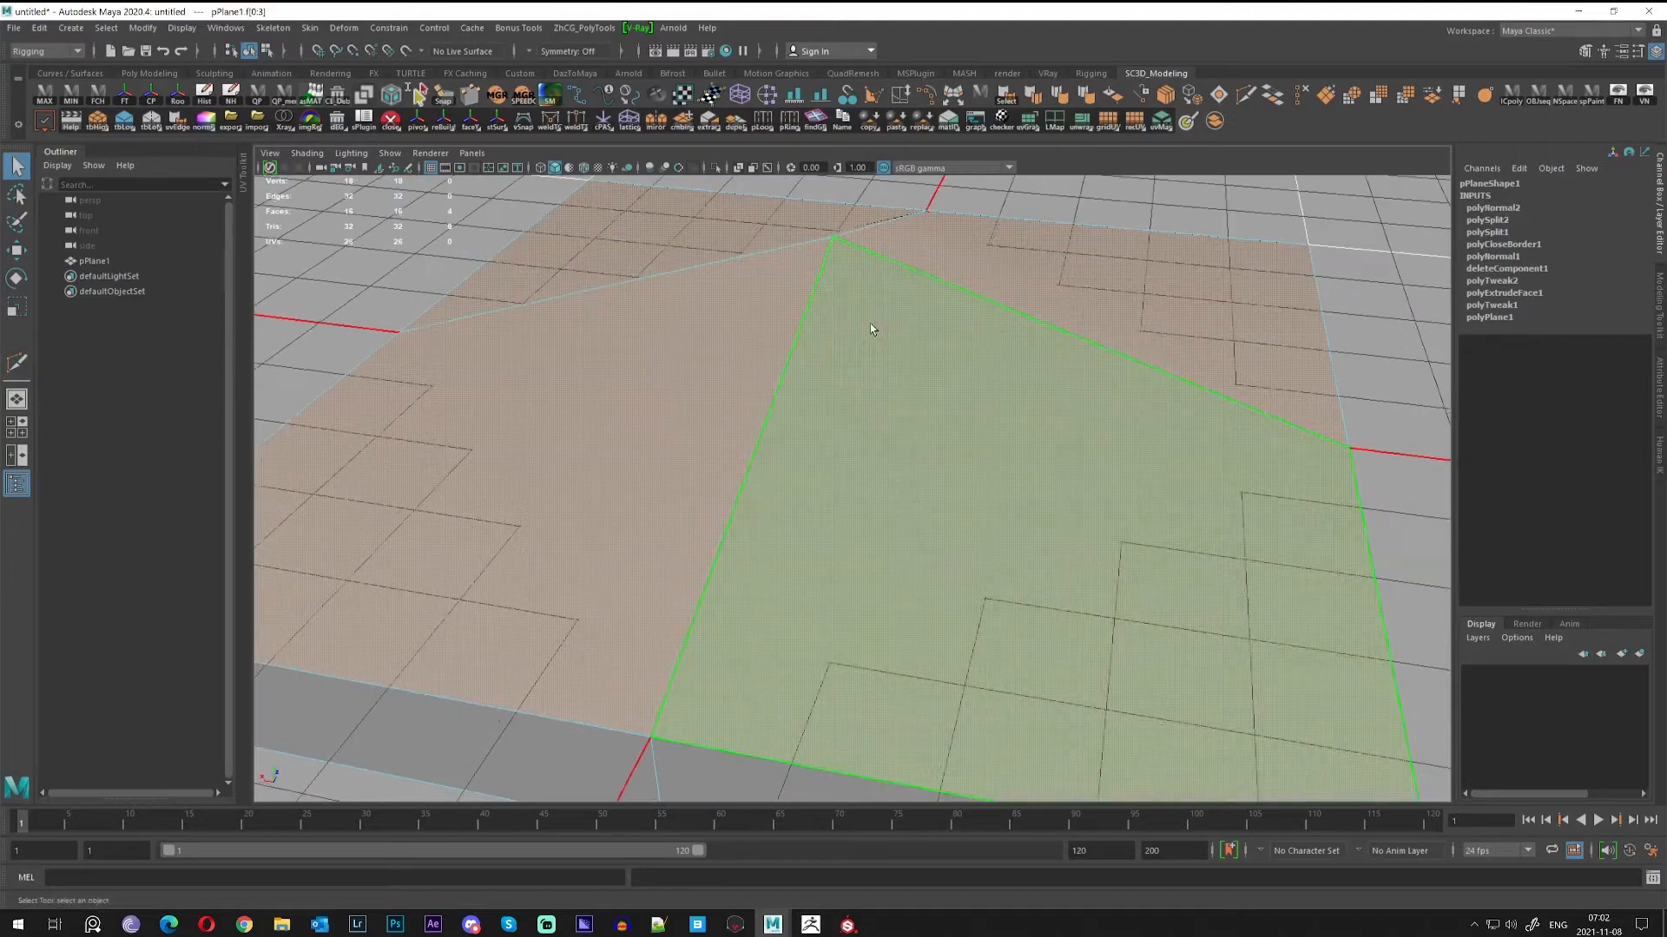
# Return to object mode and inspect the mound's shape and shading from several angles.
pyautogui.moveTo(871, 325); pyautogui.dragTo(959, 297, button='right')
pyautogui.press('f')
pyautogui.click(959, 297)
pyautogui.keyDown('alt'); pyautogui.moveTo(960, 297); pyautogui.dragTo(865, 415); pyautogui.keyUp('alt')
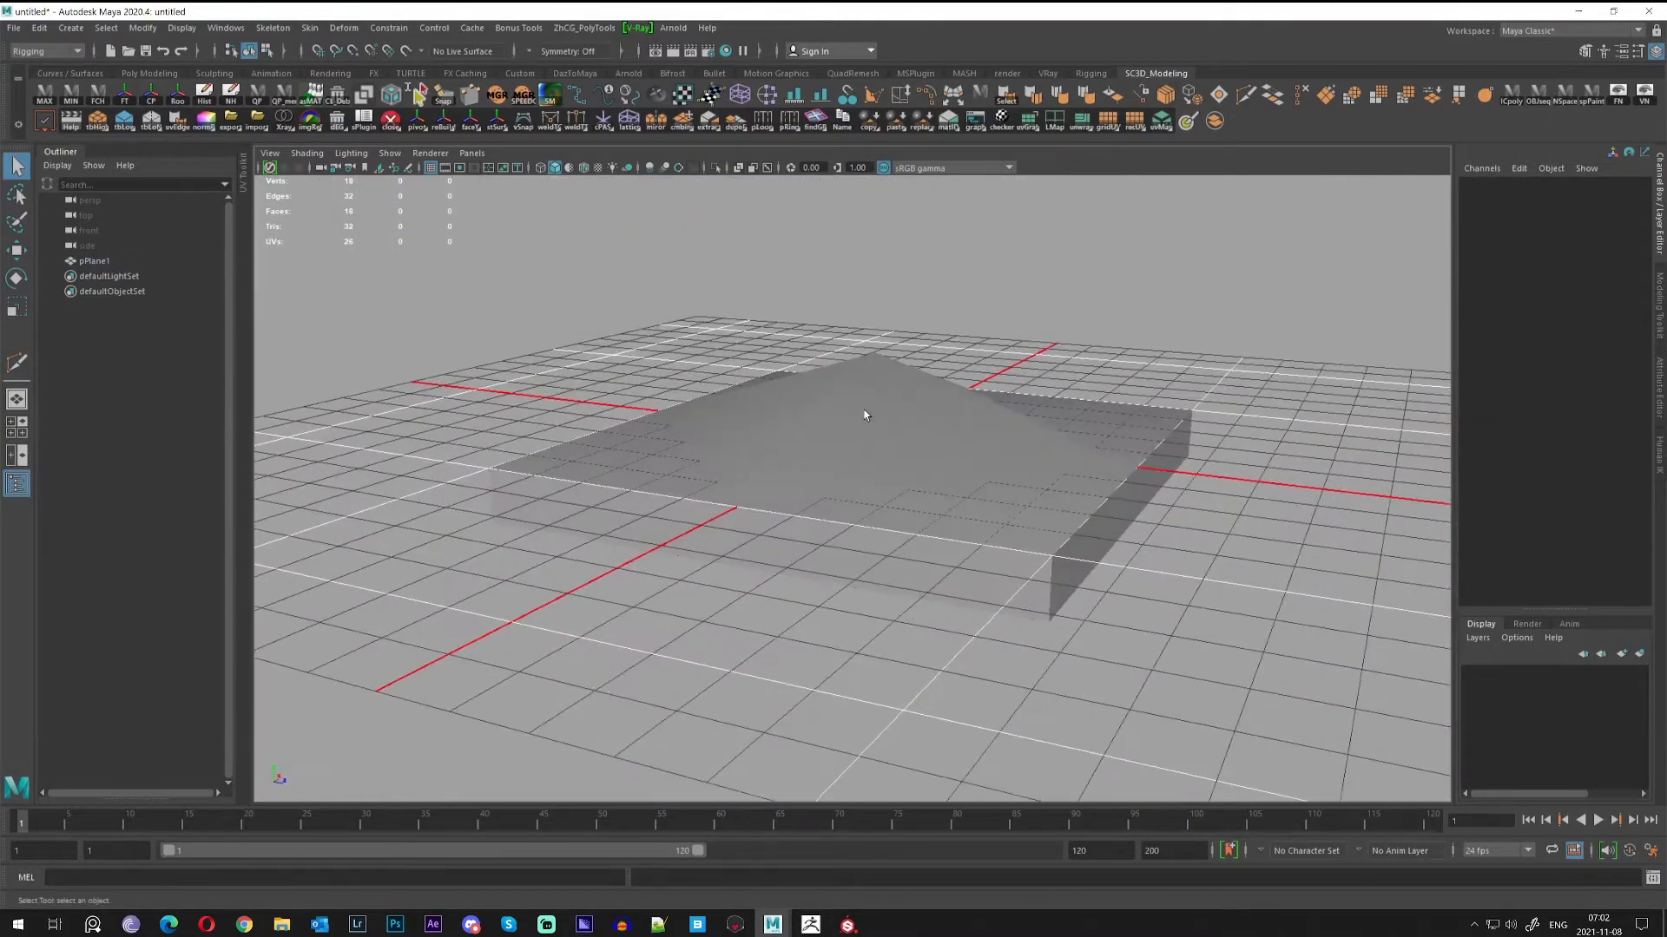
pyautogui.keyDown('alt'); pyautogui.moveTo(962, 354); pyautogui.dragTo(851, 390); pyautogui.keyUp('alt')
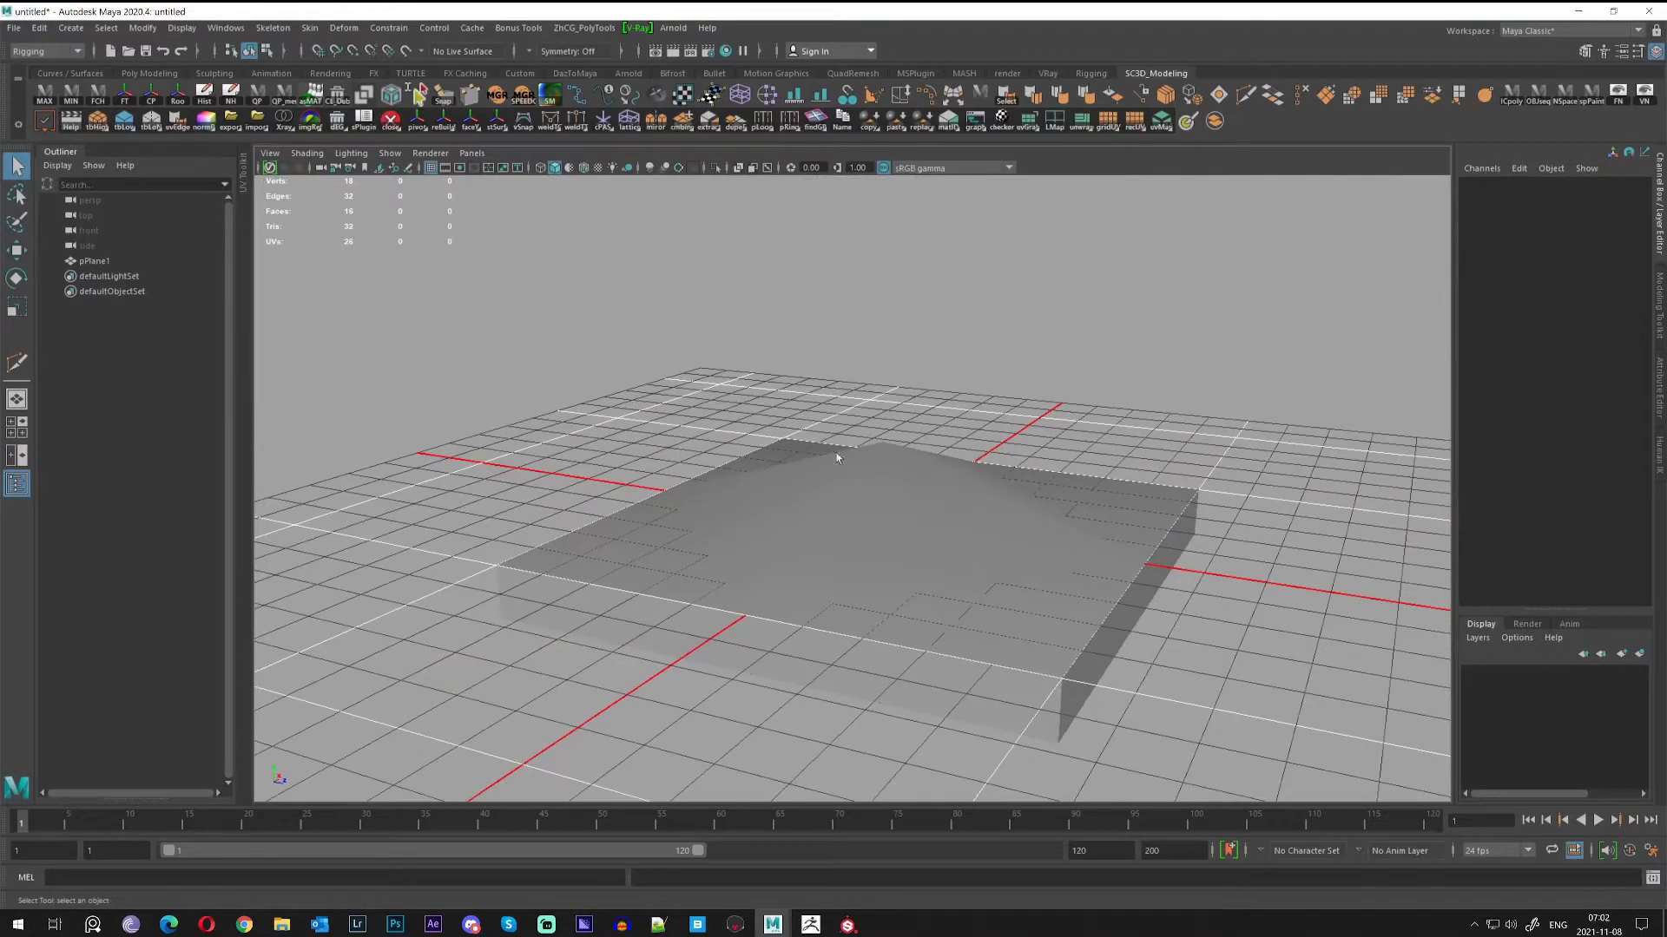
pyautogui.keyDown('alt'); pyautogui.moveTo(837, 458); pyautogui.dragTo(762, 569); pyautogui.keyUp('alt')
pyautogui.keyDown('alt'); pyautogui.moveTo(870, 526); pyautogui.dragTo(908, 471); pyautogui.keyUp('alt')
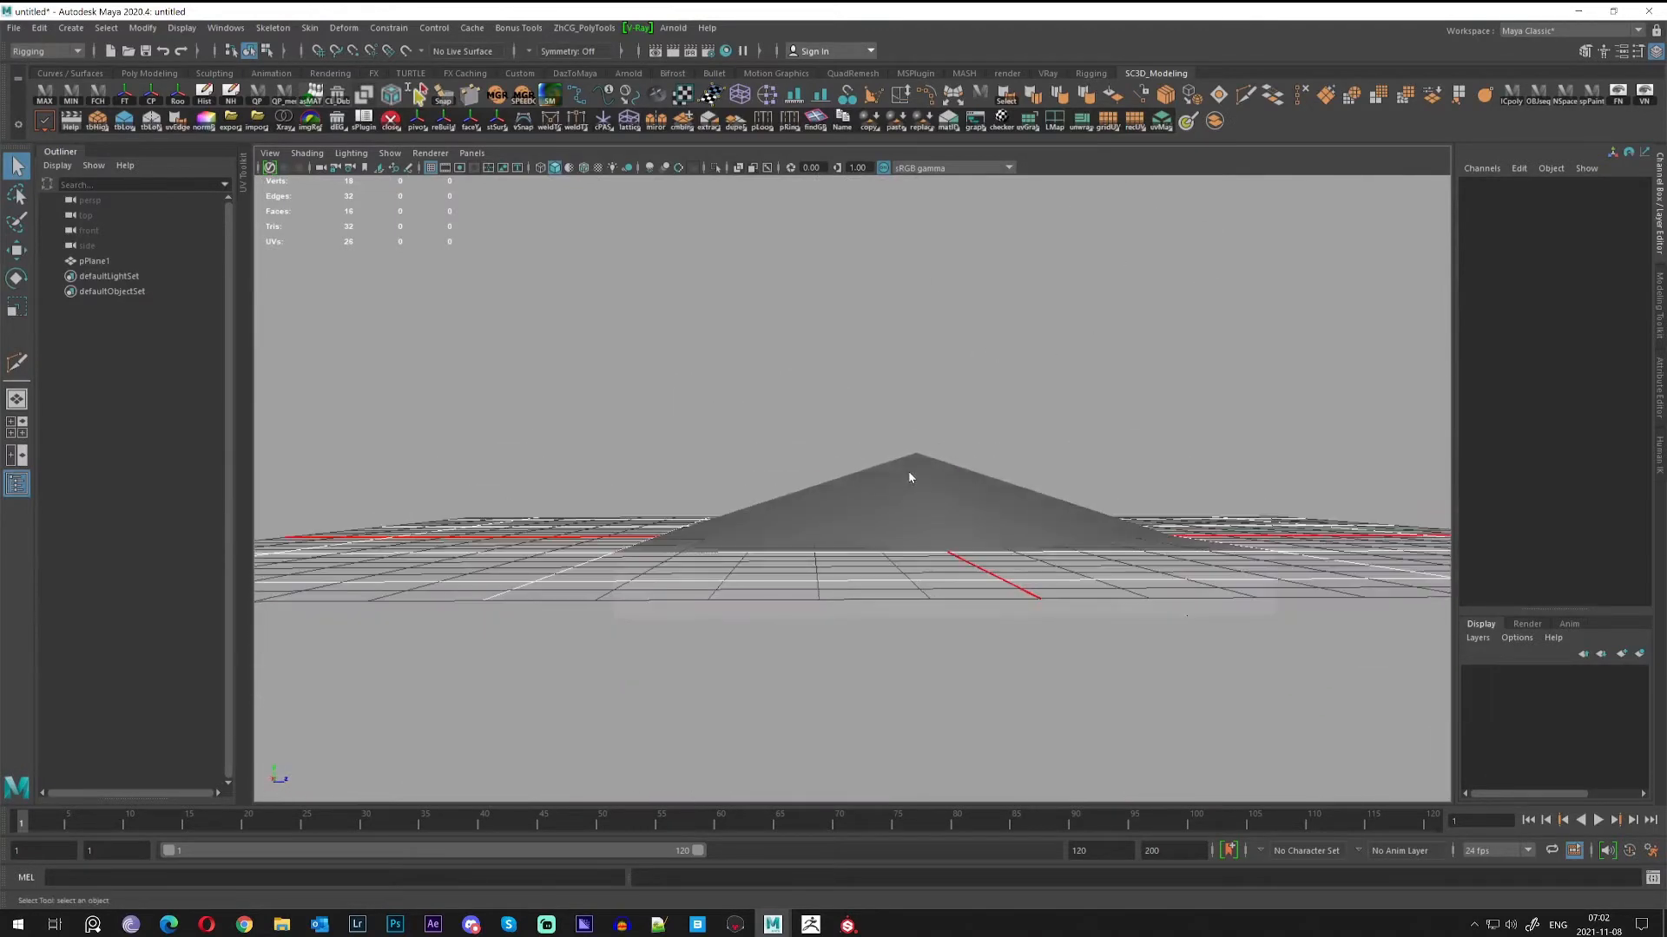
pyautogui.click(897, 485)
pyautogui.keyDown('alt'); pyautogui.moveTo(859, 651); pyautogui.dragTo(604, 224); pyautogui.keyUp('alt')
# Create a polygon cube, enlarge it and move it onto the mound at about X -1.44, Y 1.32.
pyautogui.click(70, 27)
pyautogui.moveTo(117, 80)
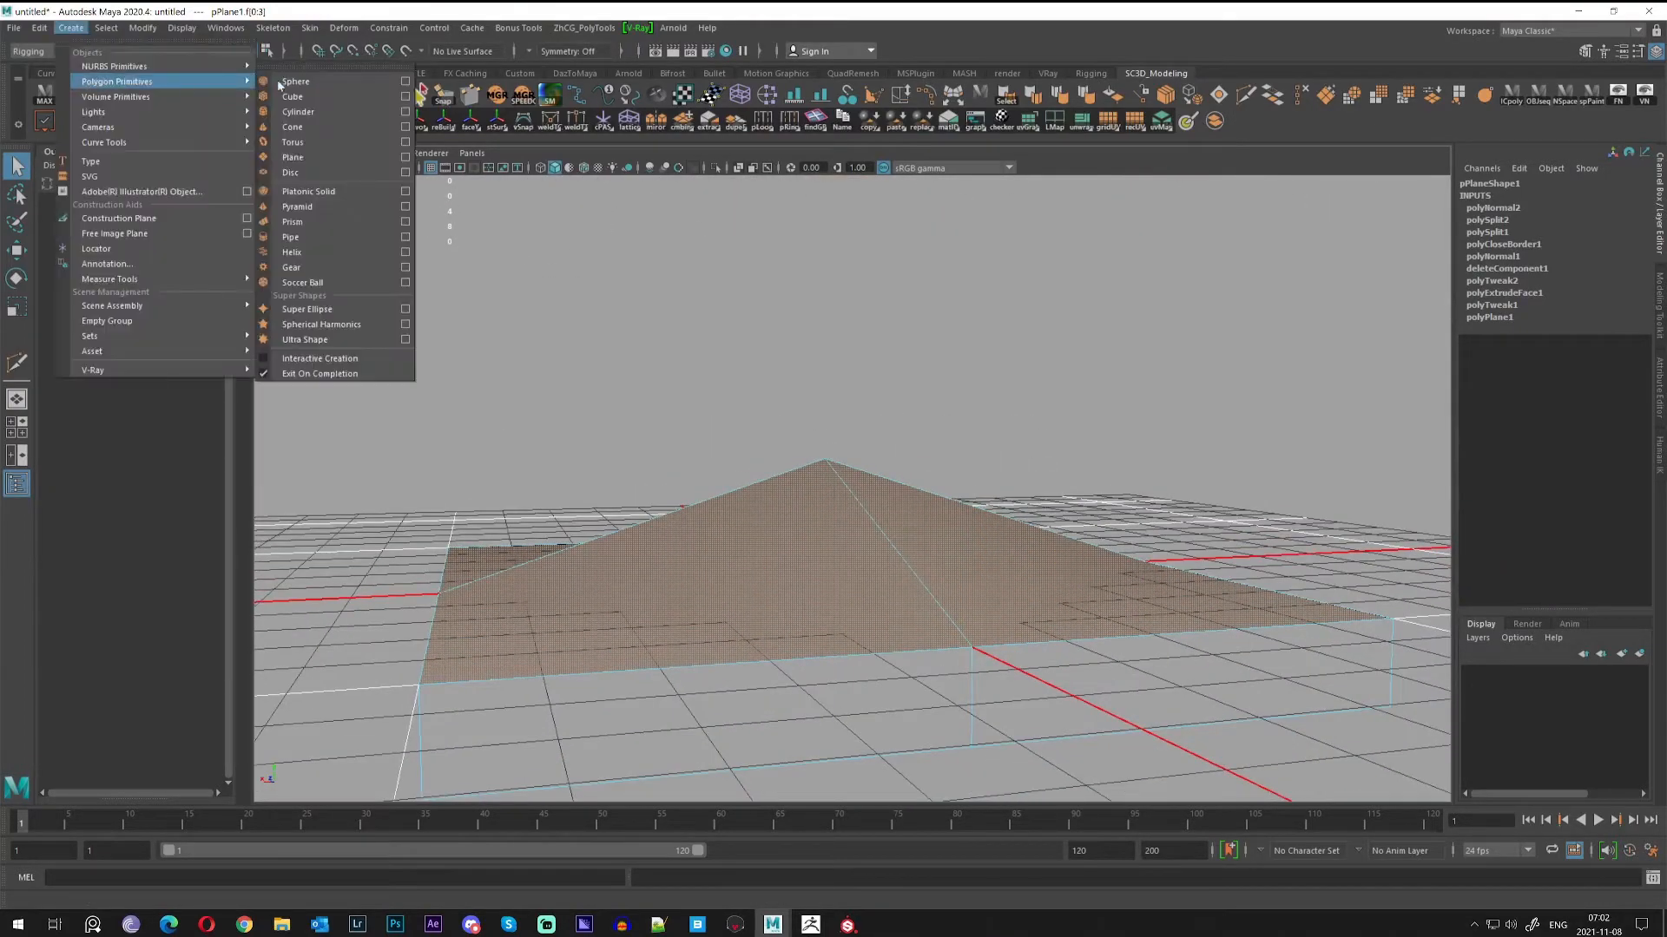
pyautogui.click(312, 101)
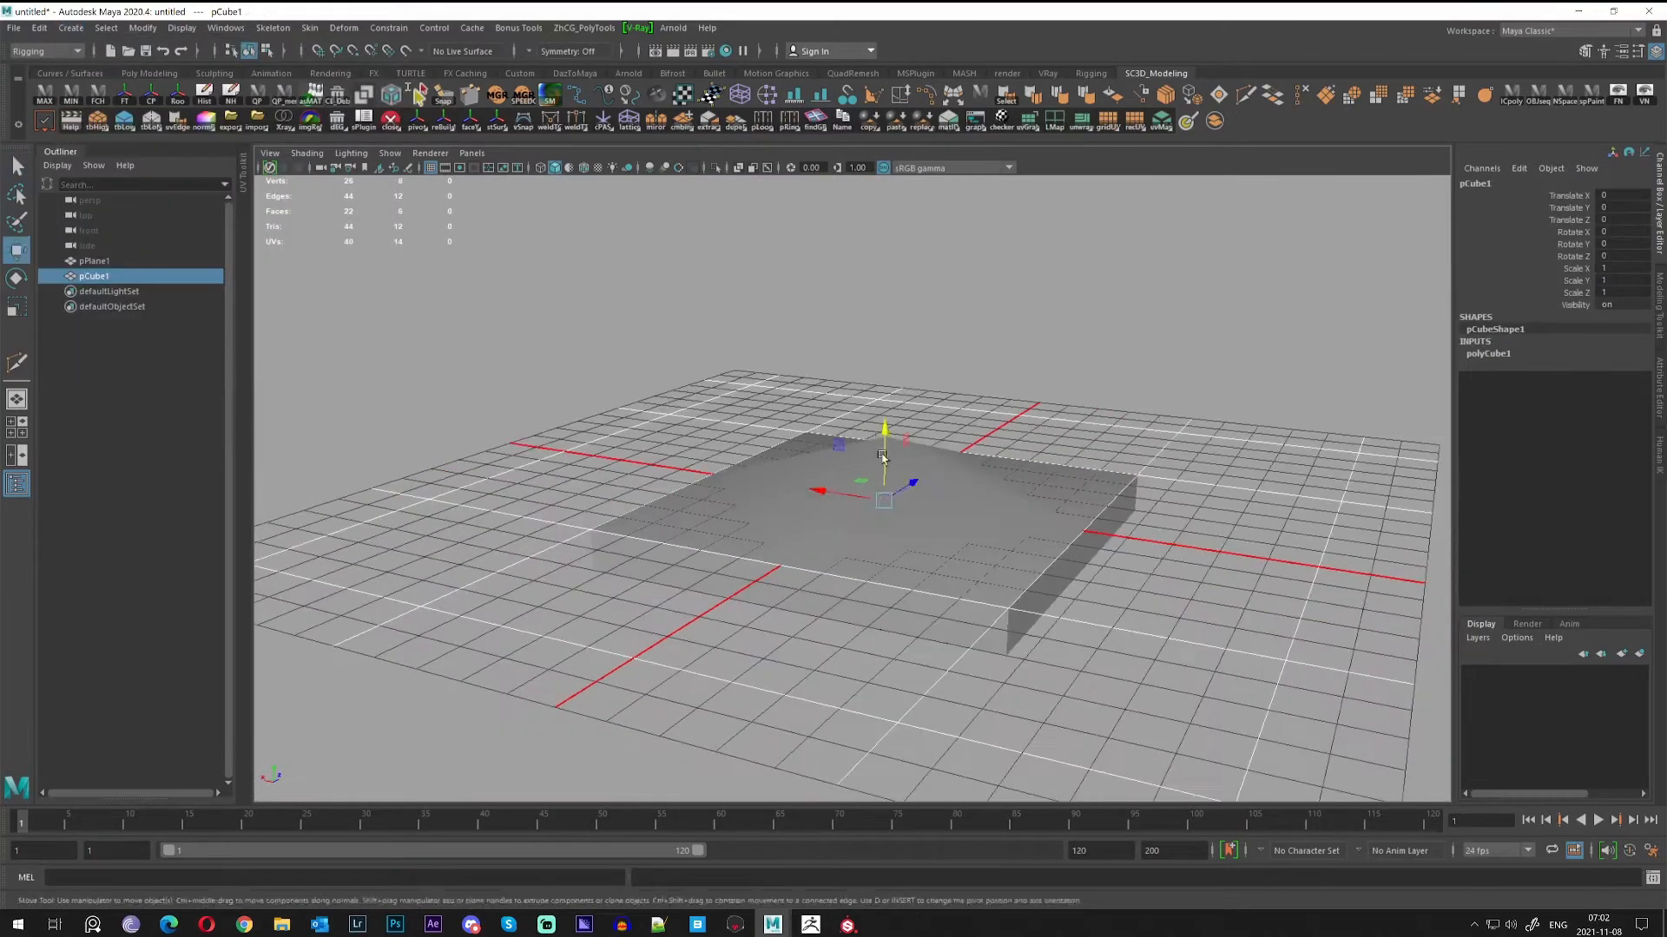
pyautogui.moveTo(885, 496); pyautogui.dragTo(997, 500)
pyautogui.keyDown('alt'); pyautogui.moveTo(997, 500); pyautogui.dragTo(1054, 473, button='right'); pyautogui.keyUp('alt')
pyautogui.keyDown('alt'); pyautogui.moveTo(1007, 434); pyautogui.dragTo(752, 448); pyautogui.keyUp('alt')
pyautogui.press('w')
pyautogui.moveTo(918, 486); pyautogui.dragTo(828, 402)
pyautogui.keyDown('alt'); pyautogui.moveTo(768, 408); pyautogui.dragTo(712, 468); pyautogui.keyUp('alt')
# Stretch the cube into a long, flat box with a scale of about 5.37, 1.80 and 2.78.
pyautogui.press('r')
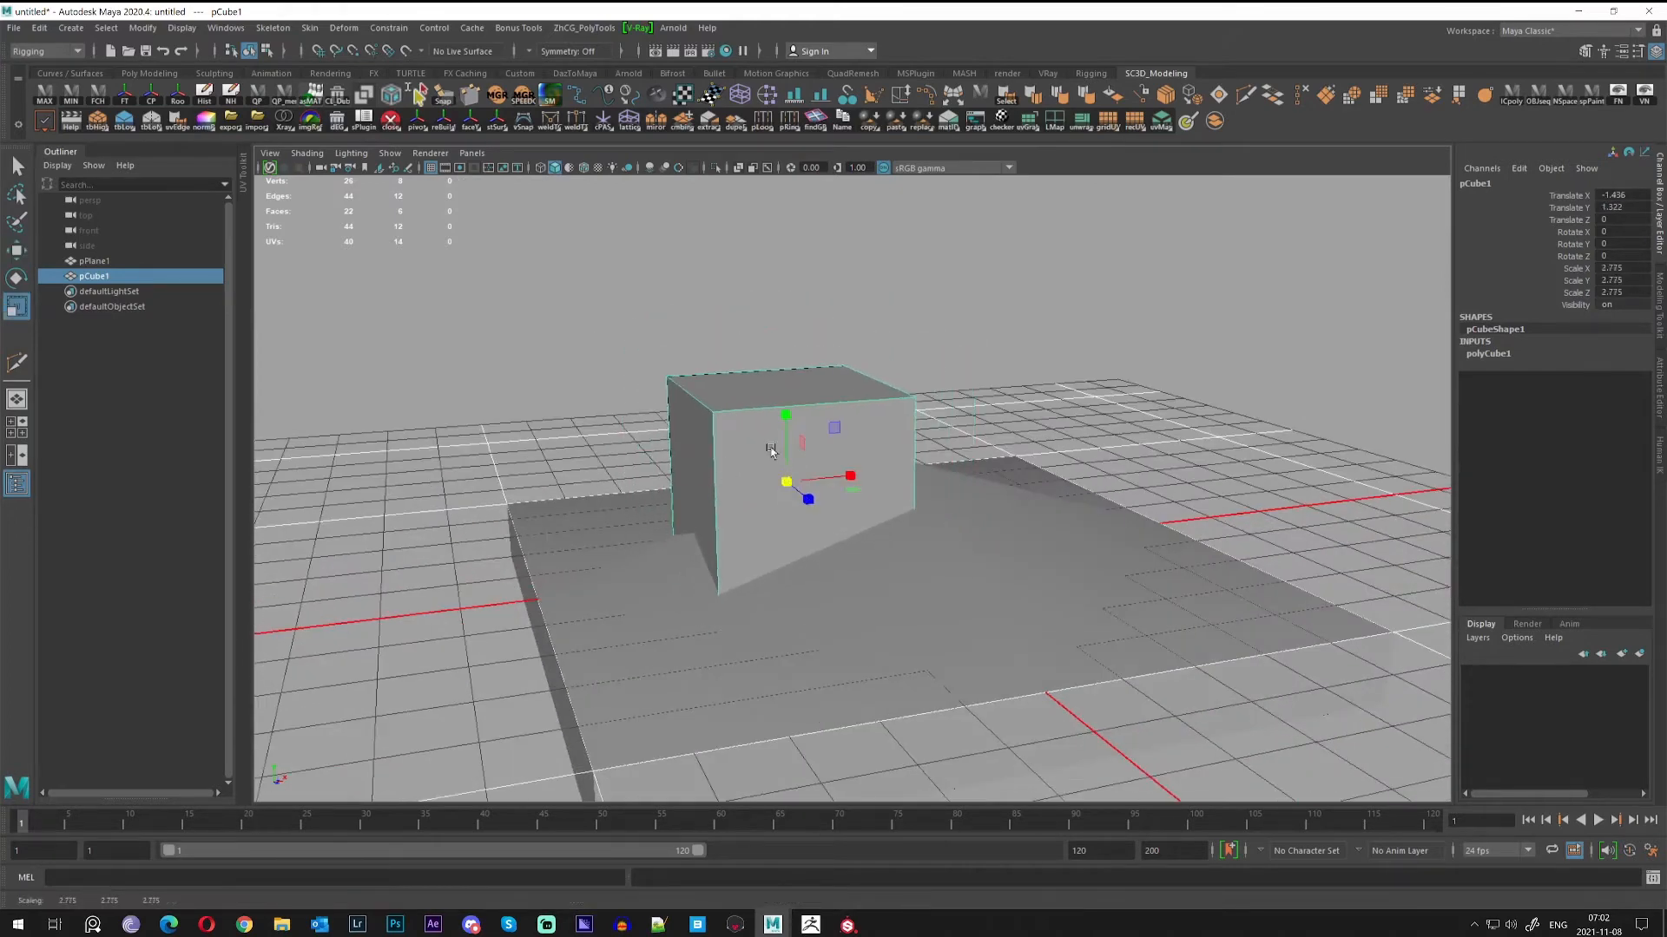
pyautogui.moveTo(786, 411); pyautogui.dragTo(960, 519)
pyautogui.press('w')
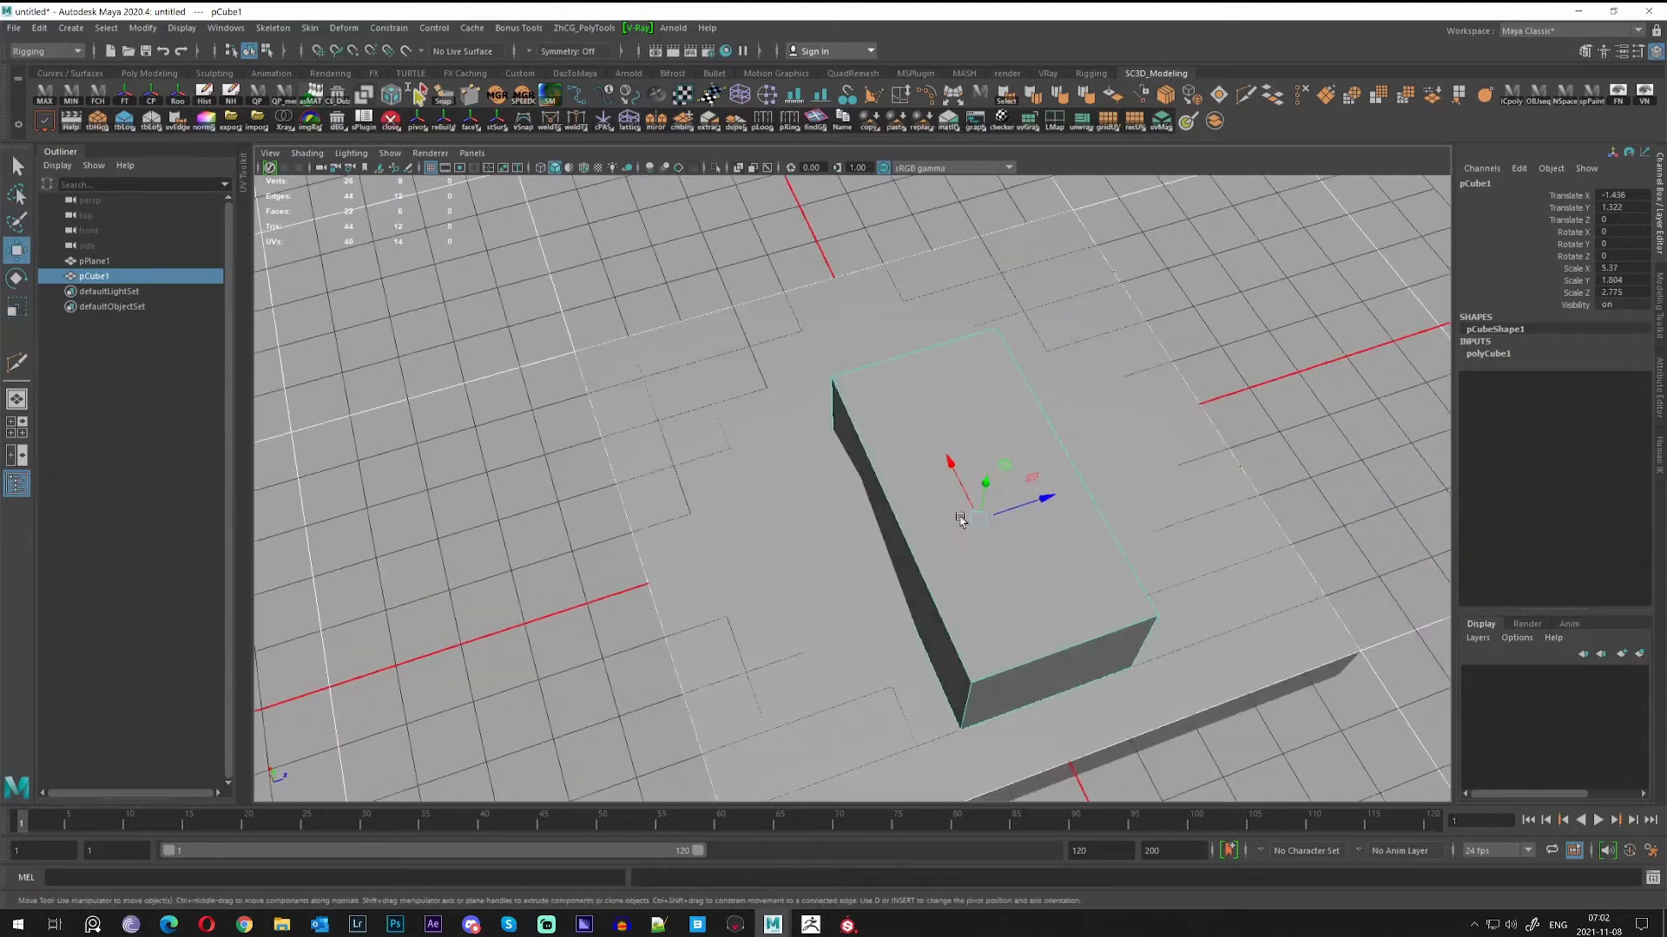
# Position the box at about -1.65, 1.14, -0.64 and tilt it to about 1.95, 28.55 and 8.19 degrees.
pyautogui.moveTo(1006, 466); pyautogui.dragTo(882, 439)
pyautogui.press('e')
pyautogui.moveTo(851, 539); pyautogui.dragTo(862, 533)
pyautogui.keyDown('alt'); pyautogui.moveTo(862, 533); pyautogui.dragTo(920, 473, button='middle'); pyautogui.keyUp('alt')
pyautogui.press('w')
pyautogui.moveTo(945, 396); pyautogui.dragTo(937, 487)
pyautogui.press('e')
pyautogui.press('w')
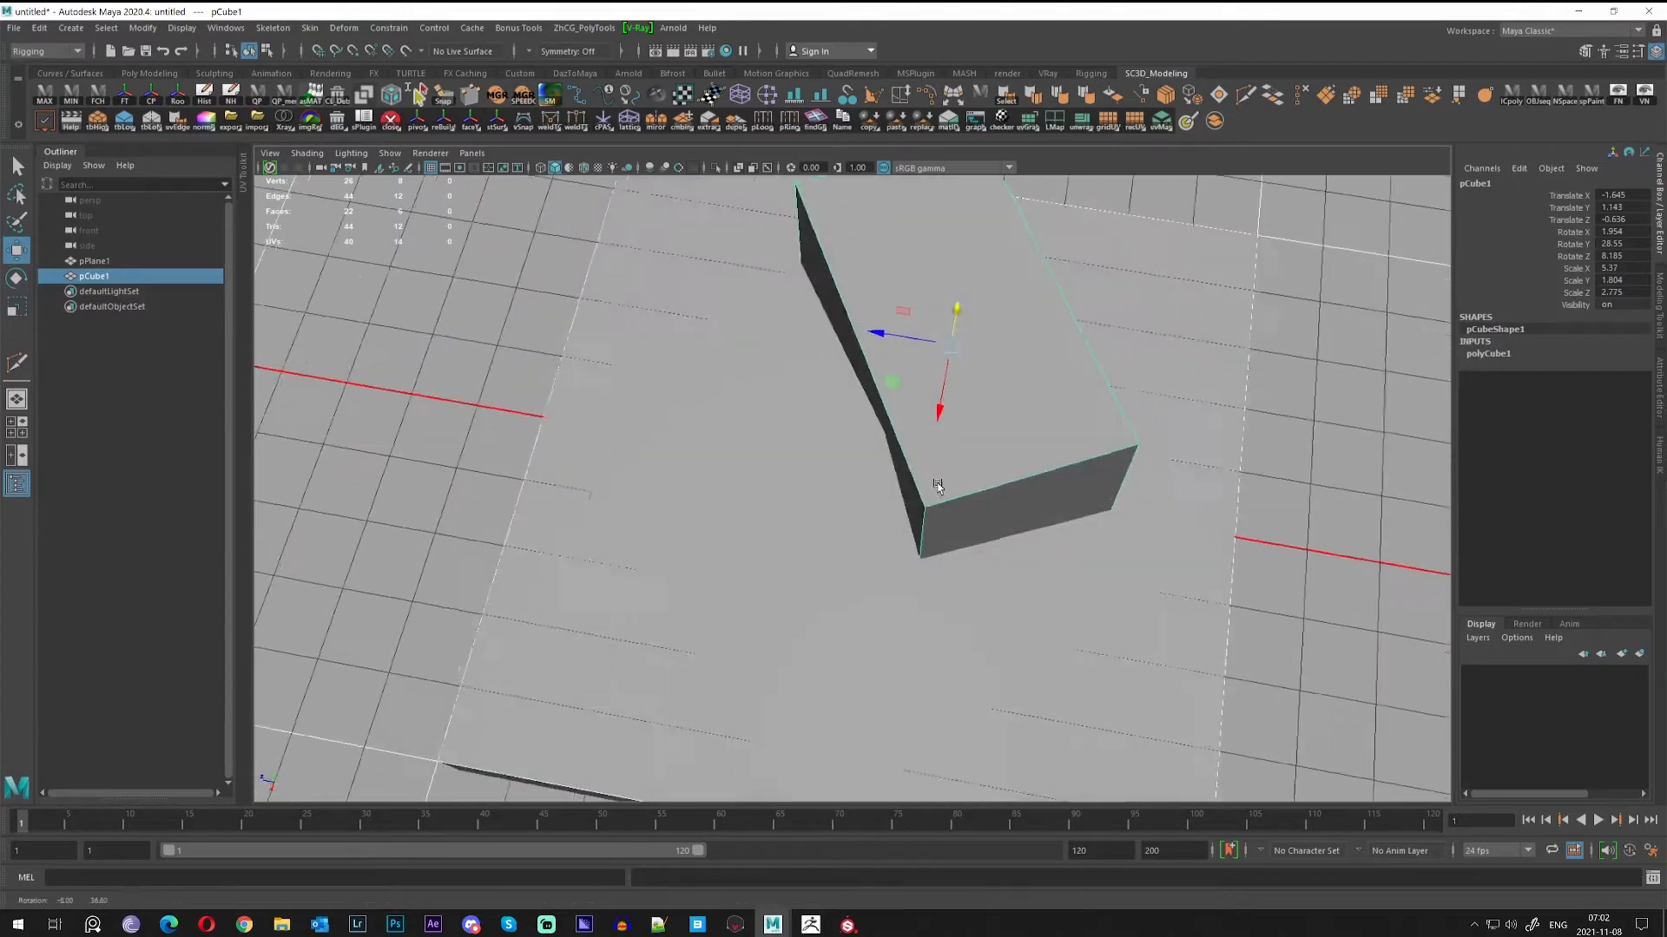
# Duplicate the box, place the copy beside it at about X 0.50, Z 1.50, and rotate it to a different angle.
pyautogui.hotkey('ctrl', 'd')
pyautogui.moveTo(888, 382); pyautogui.dragTo(705, 495)
pyautogui.press('e')
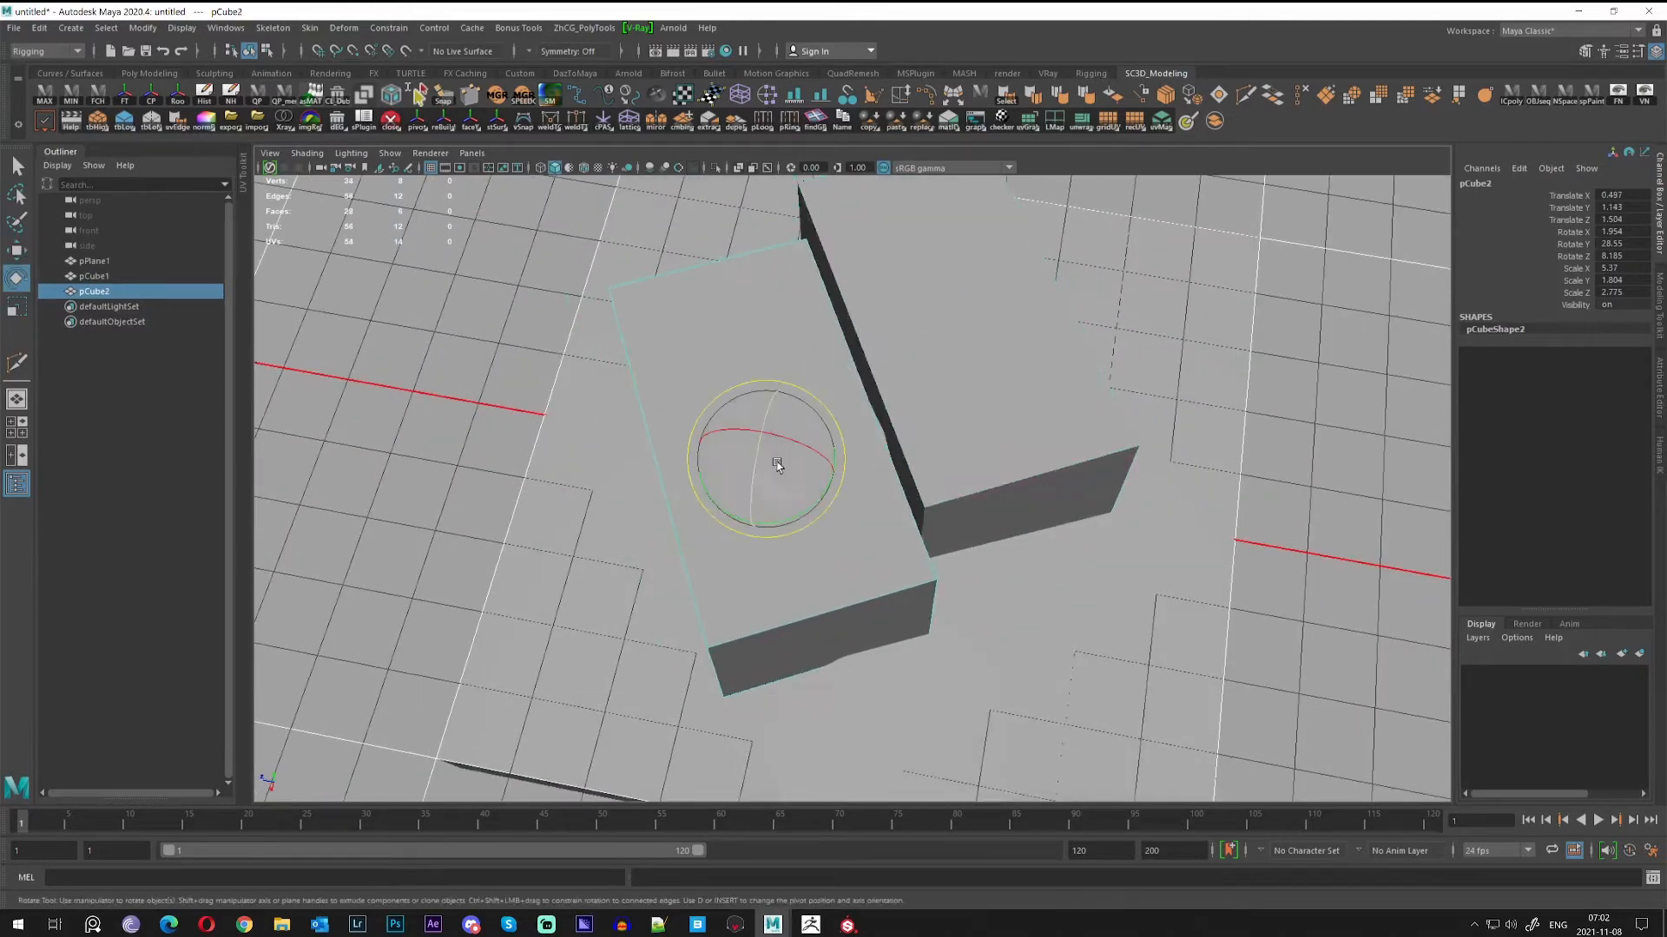
pyautogui.moveTo(807, 489); pyautogui.dragTo(887, 489)
pyautogui.press('w')
# Duplicate the second box, turn the copy to about 66 degrees in Y, shrink it to about 3.32 × 1.12 × 1.72, and fit it between the others.
pyautogui.hotkey('ctrl', 'd')
pyautogui.keyDown('alt'); pyautogui.moveTo(960, 488); pyautogui.dragTo(931, 450, button='middle'); pyautogui.keyUp('alt')
pyautogui.press('e')
pyautogui.moveTo(892, 557); pyautogui.dragTo(1028, 514)
pyautogui.press('r')
pyautogui.moveTo(908, 497); pyautogui.dragTo(869, 468)
pyautogui.press('e')
pyautogui.press('w')
pyautogui.keyDown('alt'); pyautogui.moveTo(861, 499); pyautogui.dragTo(970, 483, button='middle'); pyautogui.keyUp('alt')
pyautogui.keyDown('alt'); pyautogui.moveTo(970, 483); pyautogui.dragTo(877, 429); pyautogui.keyUp('alt')
pyautogui.keyDown('alt'); pyautogui.moveTo(934, 495); pyautogui.dragTo(972, 405); pyautogui.keyUp('alt')
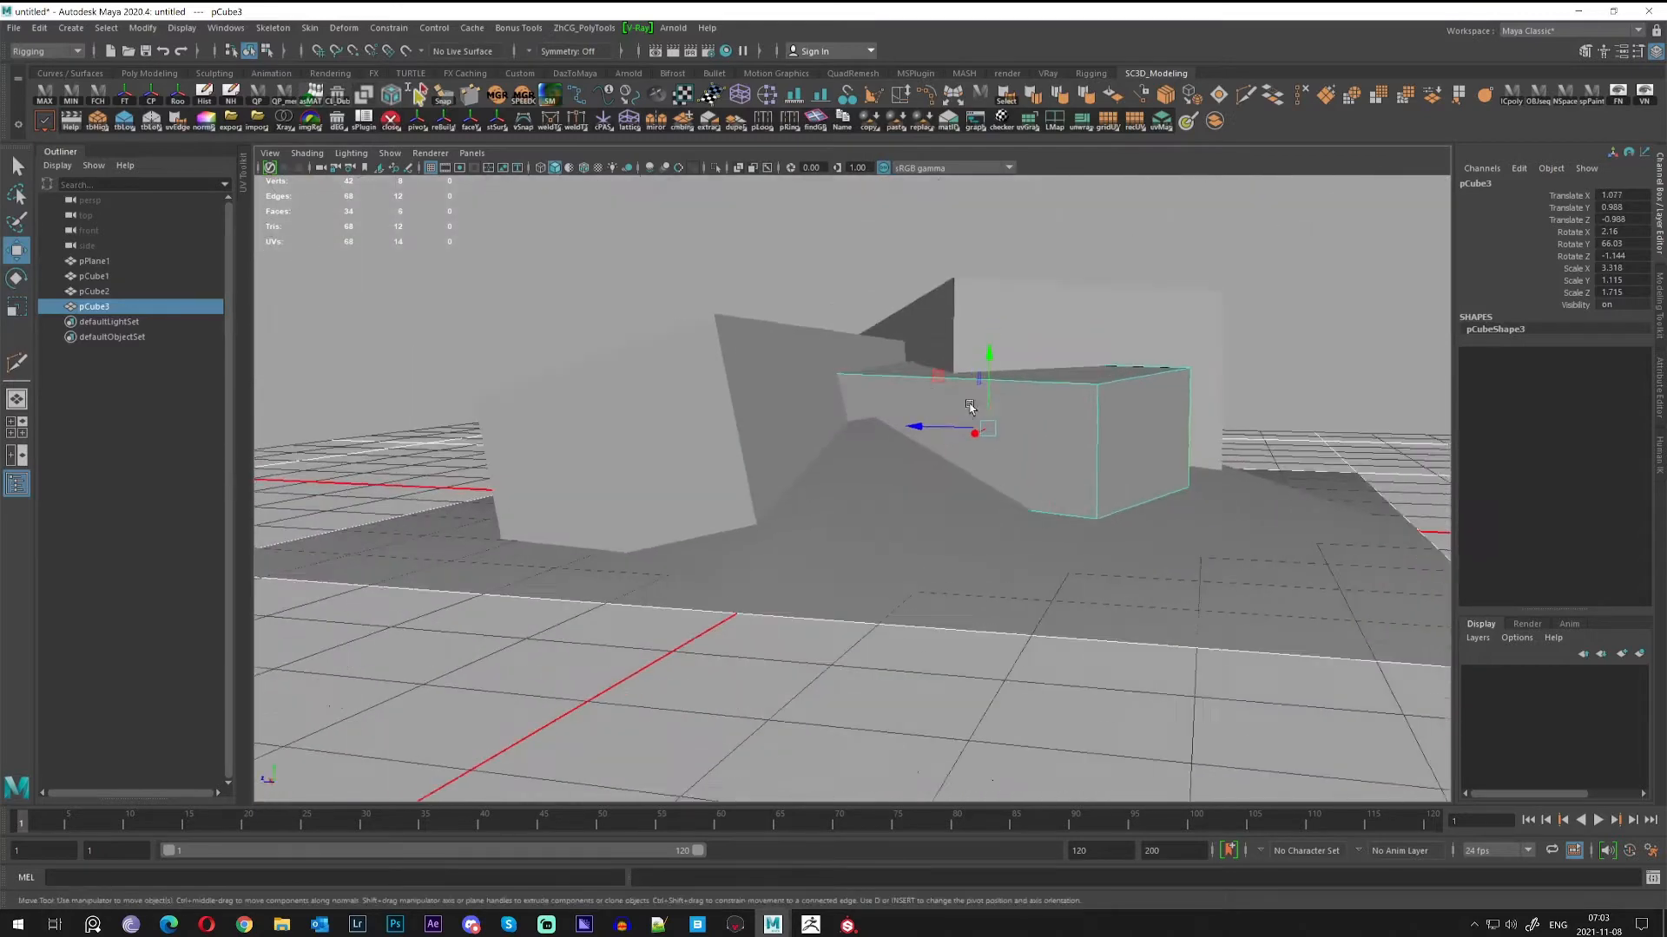
# Lower the third box slightly into the mound and deselect it.
pyautogui.keyDown('alt'); pyautogui.moveTo(971, 405); pyautogui.dragTo(948, 472, button='middle'); pyautogui.keyUp('alt')
pyautogui.press('q')
pyautogui.rightClick(1080, 481)
pyautogui.keyDown('alt'); pyautogui.moveTo(1080, 481); pyautogui.dragTo(1055, 446); pyautogui.keyUp('alt')
pyautogui.press('w')
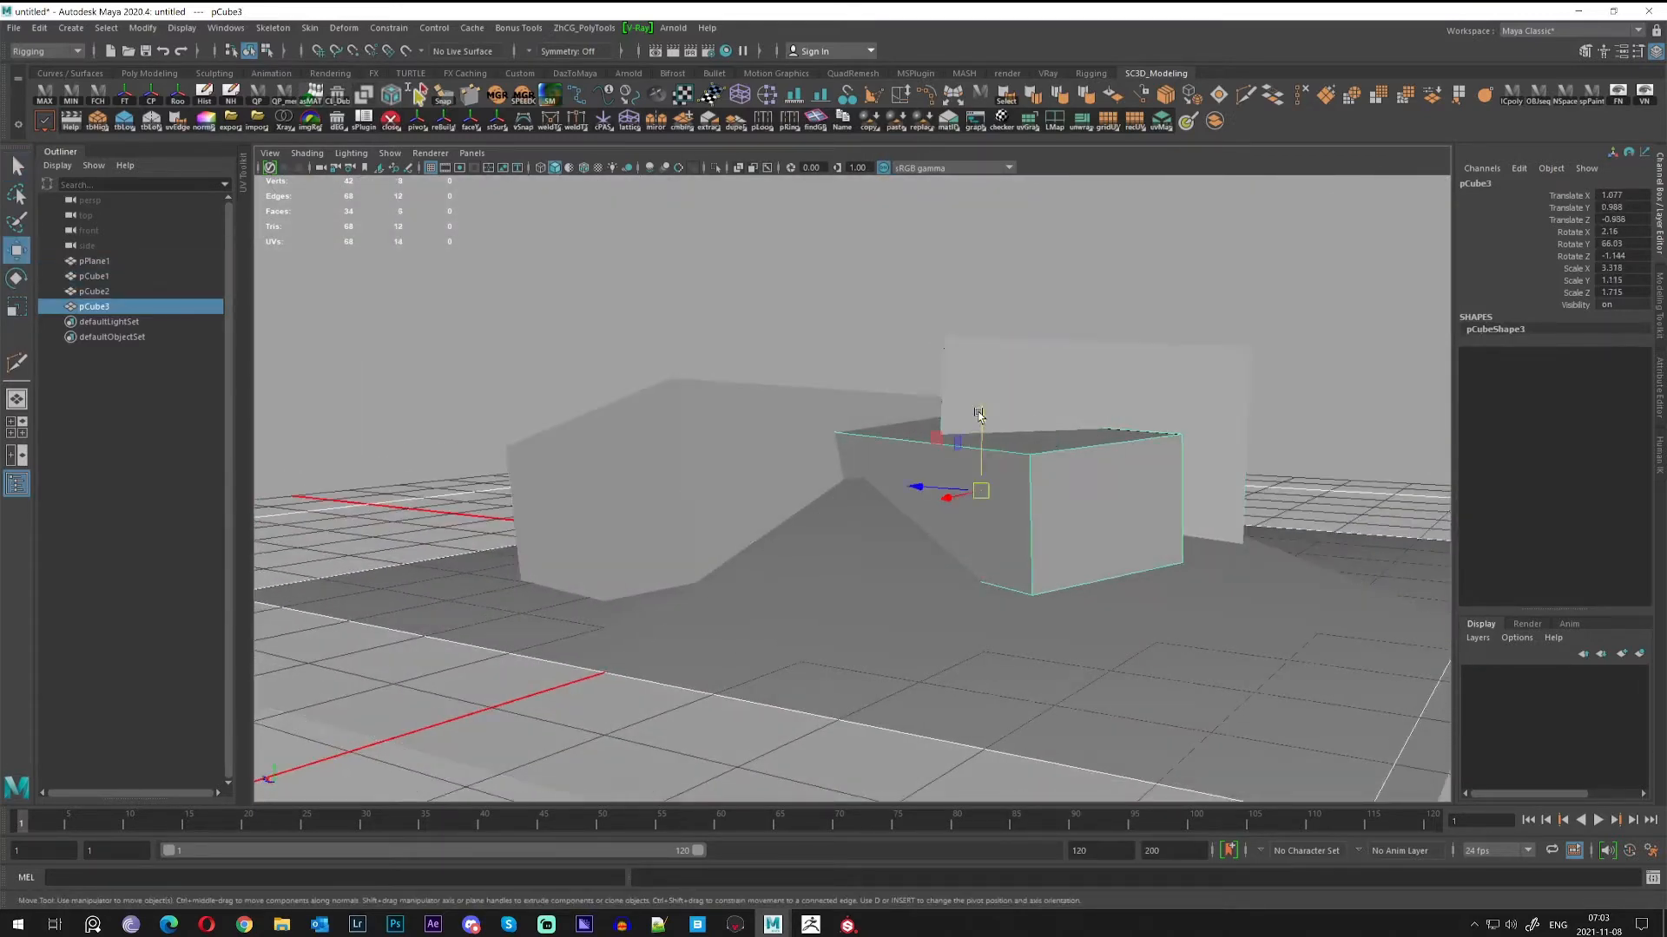
pyautogui.moveTo(979, 415); pyautogui.dragTo(896, 470)
pyautogui.keyDown('alt'); pyautogui.moveTo(985, 486); pyautogui.dragTo(986, 420); pyautogui.keyUp('alt')
pyautogui.press('q')
pyautogui.click(1334, 314)
# Duplicate the third box as a small block at about 3.74, 0.88, -3.19, scaled to about 0.66 × 0.59 × 0.64.
pyautogui.keyDown('alt'); pyautogui.moveTo(1334, 315); pyautogui.dragTo(981, 486); pyautogui.keyUp('alt')
pyautogui.keyDown('alt'); pyautogui.moveTo(981, 486); pyautogui.dragTo(1042, 545, button='right'); pyautogui.keyUp('alt')
pyautogui.keyDown('alt'); pyautogui.moveTo(1041, 546); pyautogui.dragTo(1066, 523, button='middle'); pyautogui.keyUp('alt')
pyautogui.keyDown('alt'); pyautogui.moveTo(1066, 523); pyautogui.dragTo(835, 536); pyautogui.keyUp('alt')
pyautogui.scroll(2, 846, 506)
pyautogui.click(873, 457)
pyautogui.press('w')
pyautogui.hotkey('ctrl', 'd')
pyautogui.press('r')
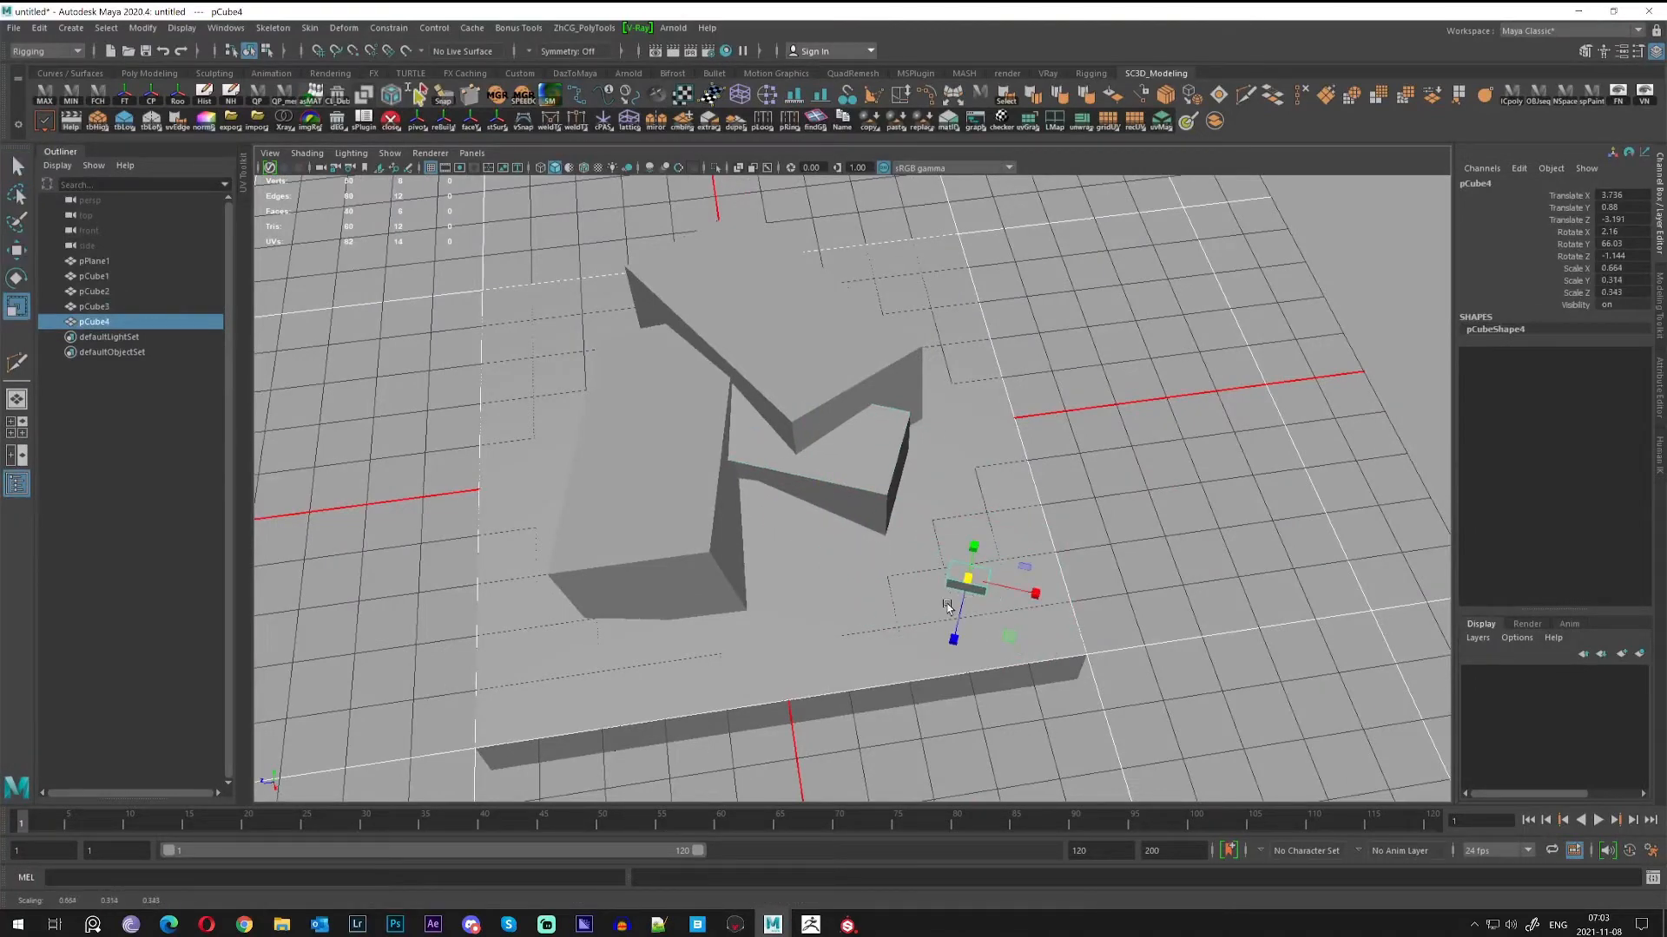
pyautogui.keyDown('alt'); pyautogui.moveTo(955, 646); pyautogui.dragTo(985, 486); pyautogui.keyUp('alt')
pyautogui.moveTo(865, 415); pyautogui.dragTo(875, 378)
# Duplicate the small block and set the copy down on the ground beside it at about 3.90, 0.06, -2.08.
pyautogui.press('w')
pyautogui.hotkey('ctrl', 'd')
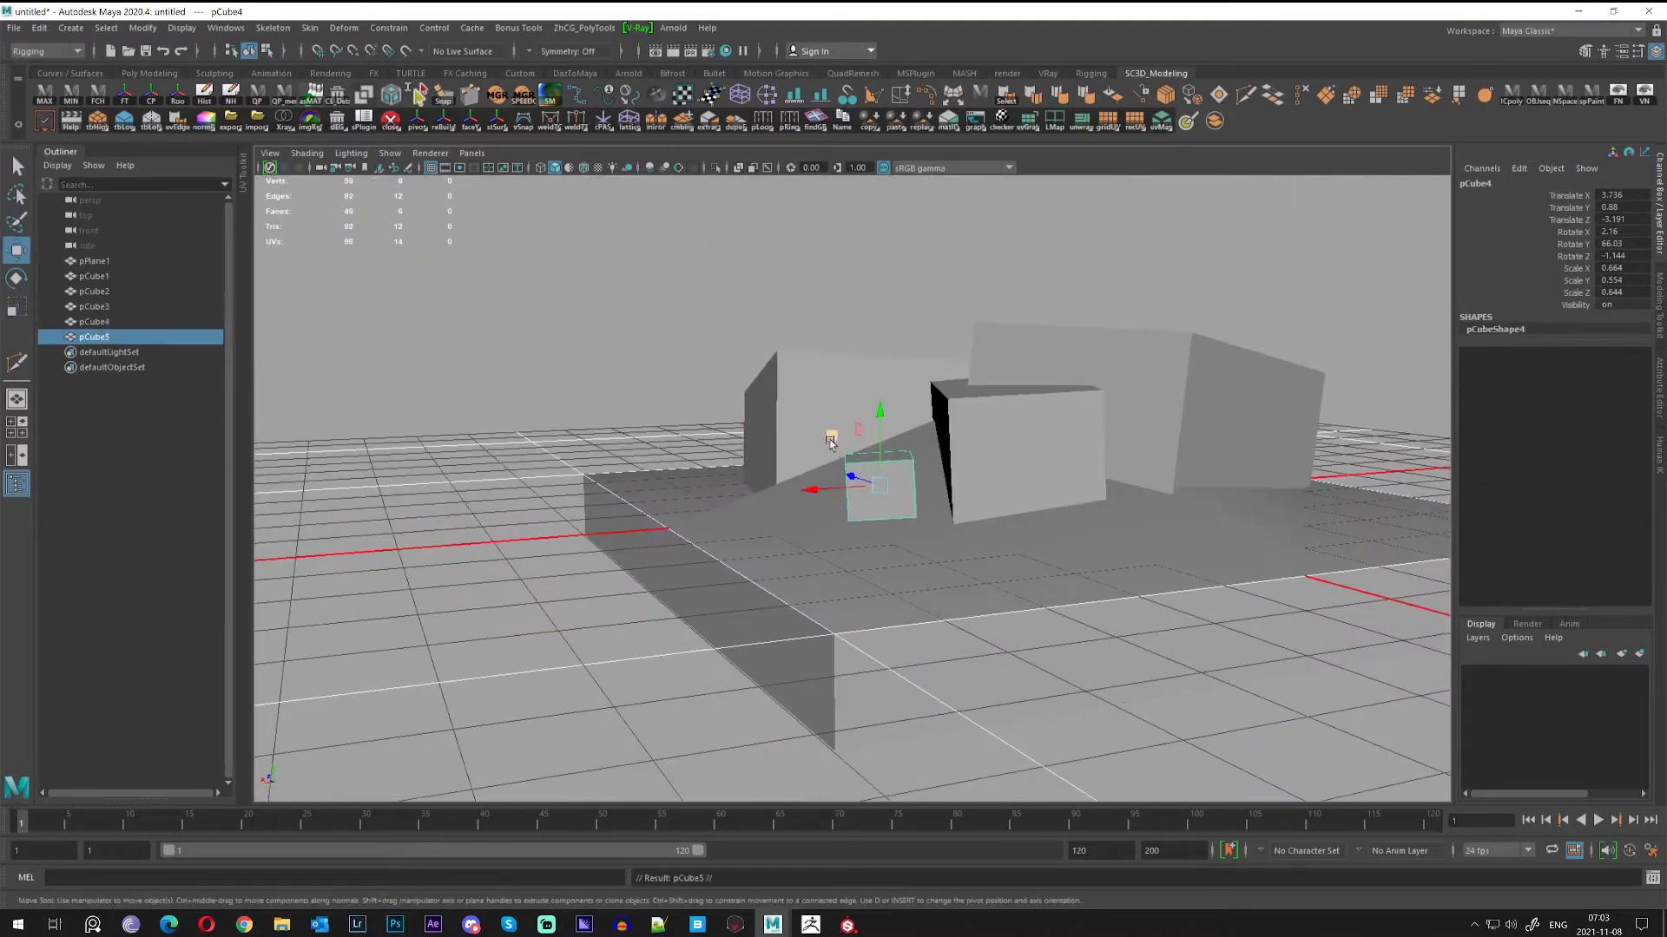
pyautogui.moveTo(832, 442); pyautogui.dragTo(790, 595)
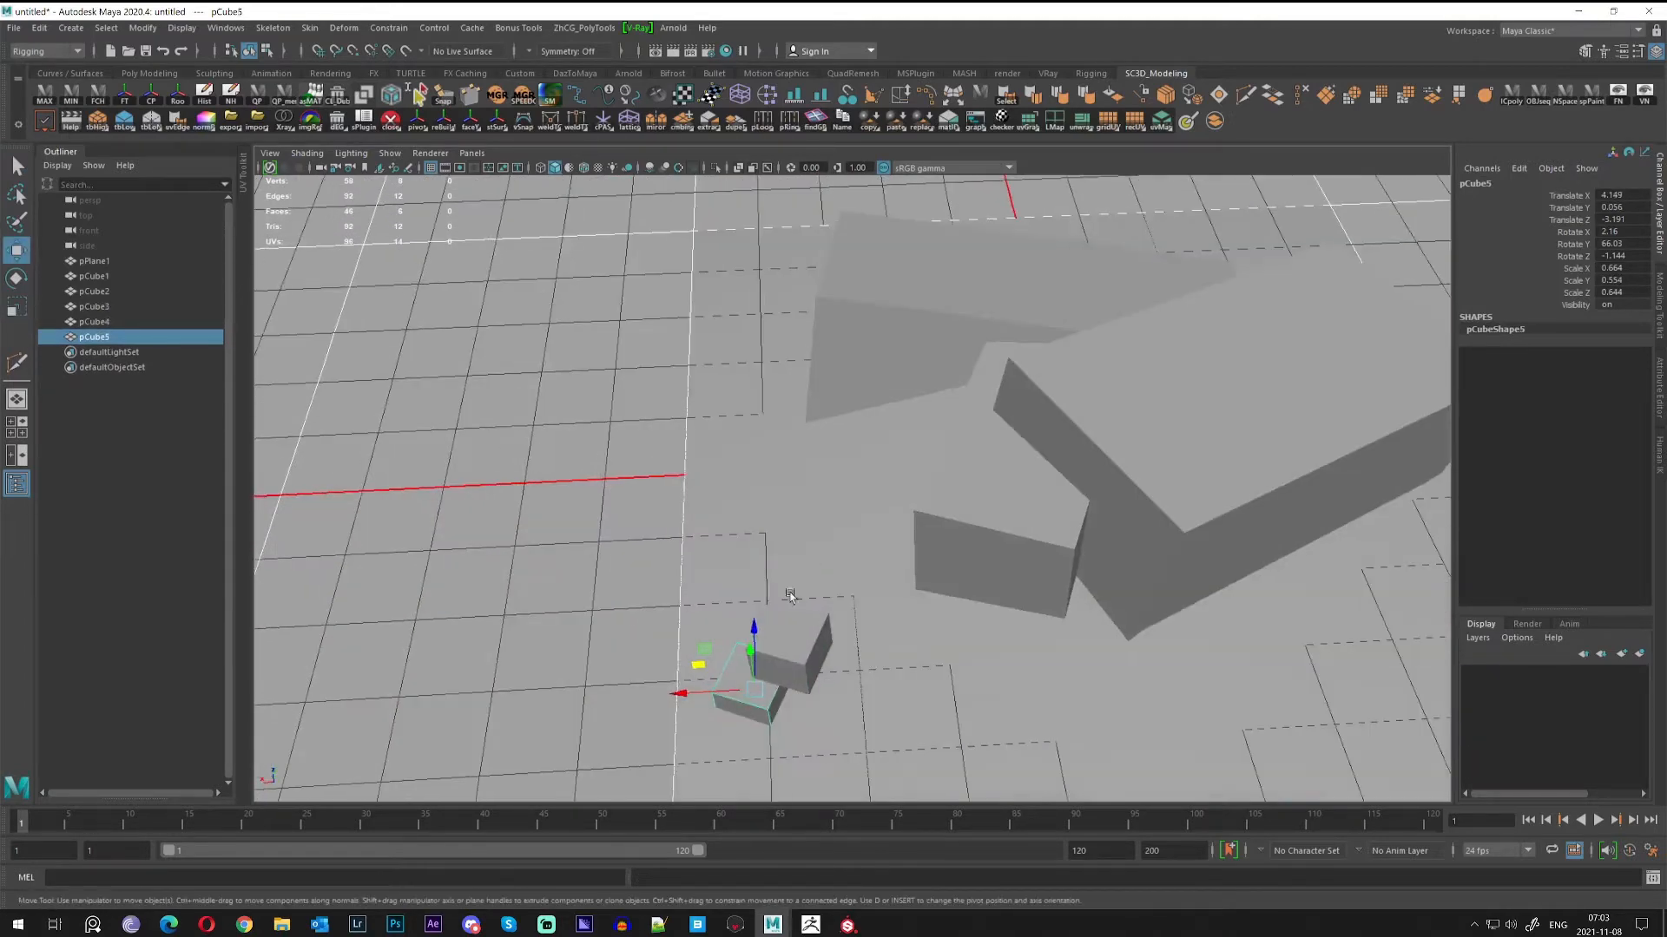
pyautogui.moveTo(708, 658); pyautogui.dragTo(723, 605)
# Duplicate the lowered block, shrink the copy to about 0.42 × 0.35 × 0.40, and place it at about 2.33, 0.06, -3.53.
pyautogui.hotkey('ctrl', 'd')
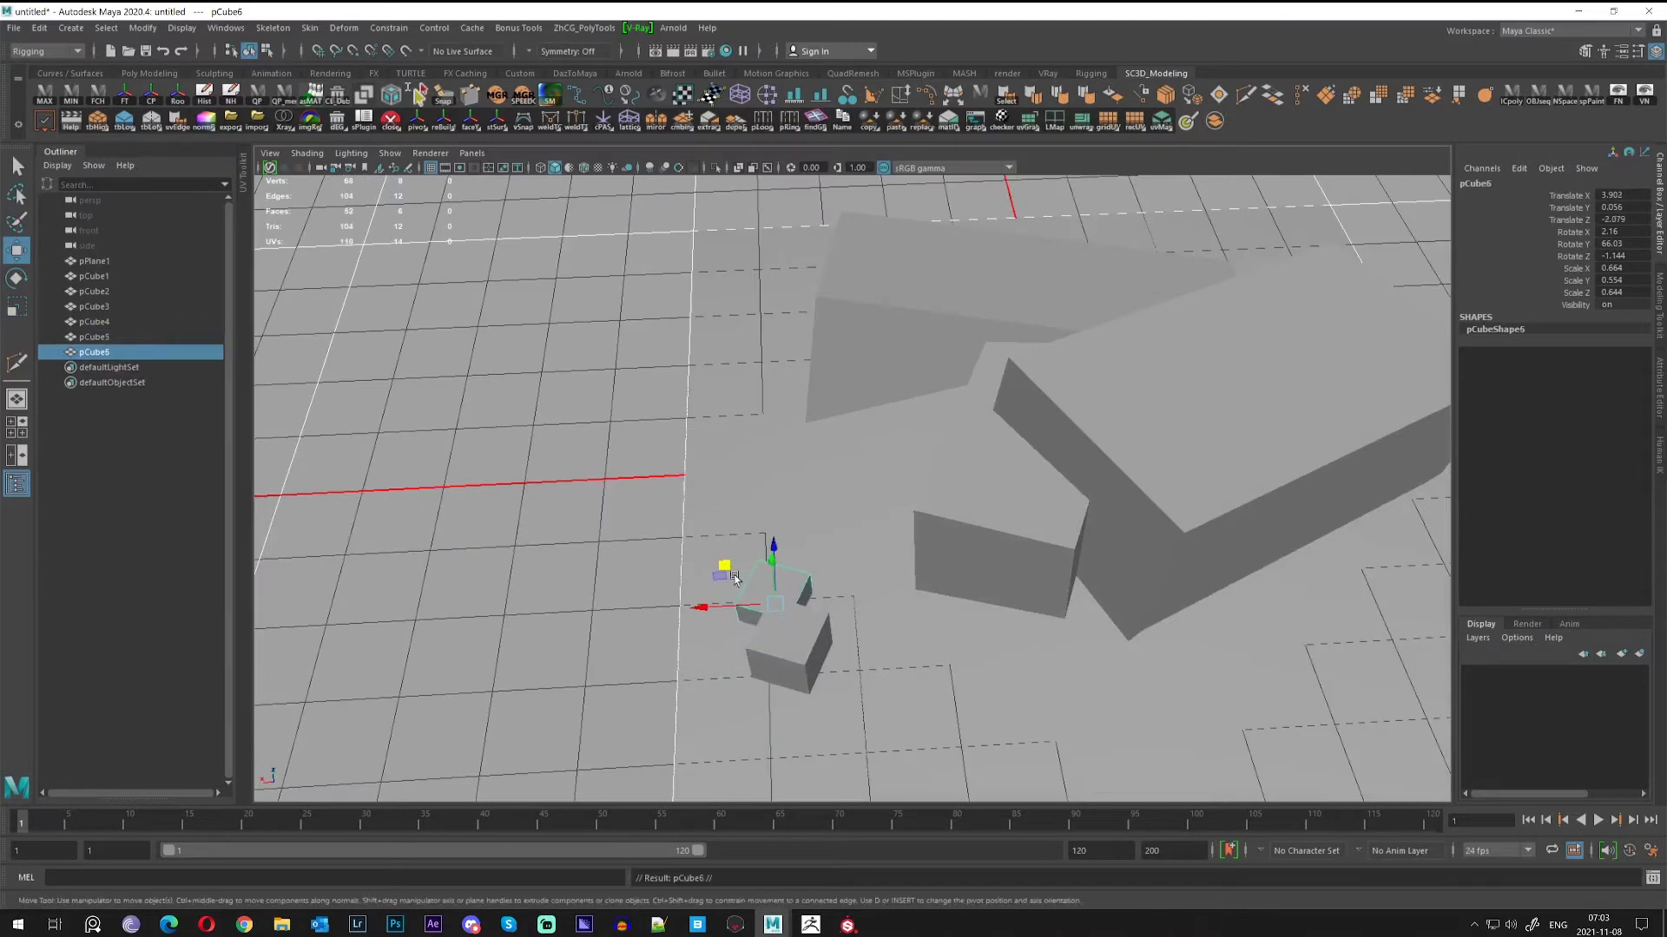
pyautogui.moveTo(777, 638); pyautogui.dragTo(788, 599, button='middle')
pyautogui.keyDown('alt'); pyautogui.moveTo(872, 667); pyautogui.dragTo(1010, 599); pyautogui.keyUp('alt')
pyautogui.press('w')
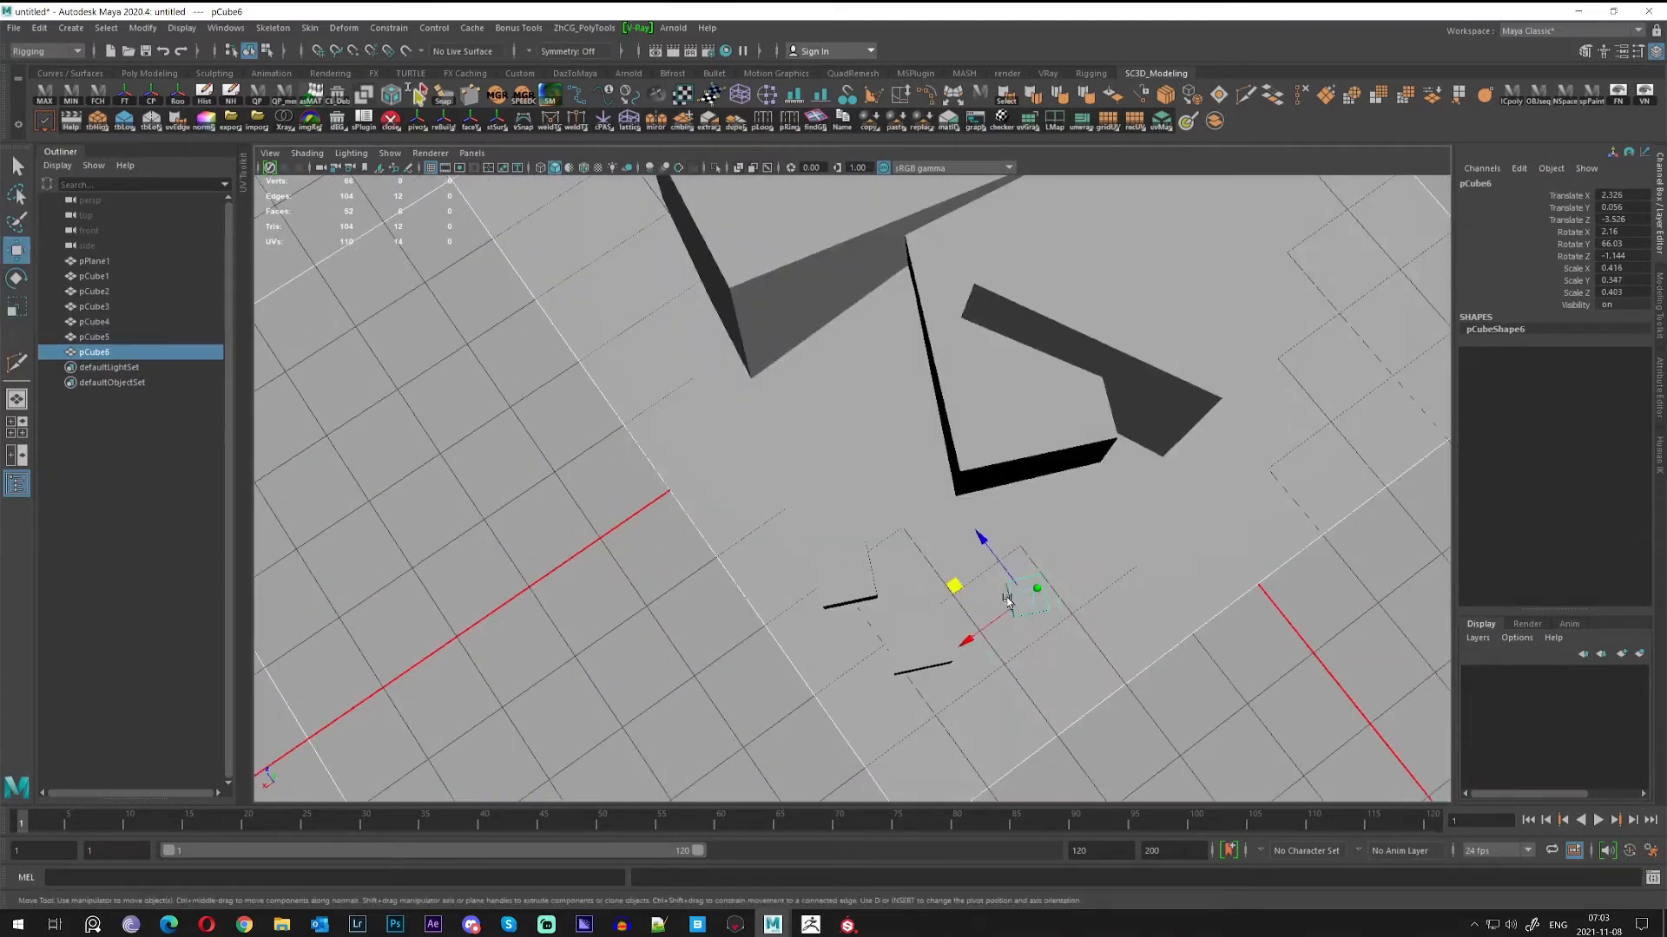
# Duplicate the smallest block and position the copy next to the other small blocks at about 3.51, 0.06, -3.01.
pyautogui.hotkey('ctrl', 'd')
pyautogui.moveTo(894, 560); pyautogui.dragTo(918, 651, button='middle')
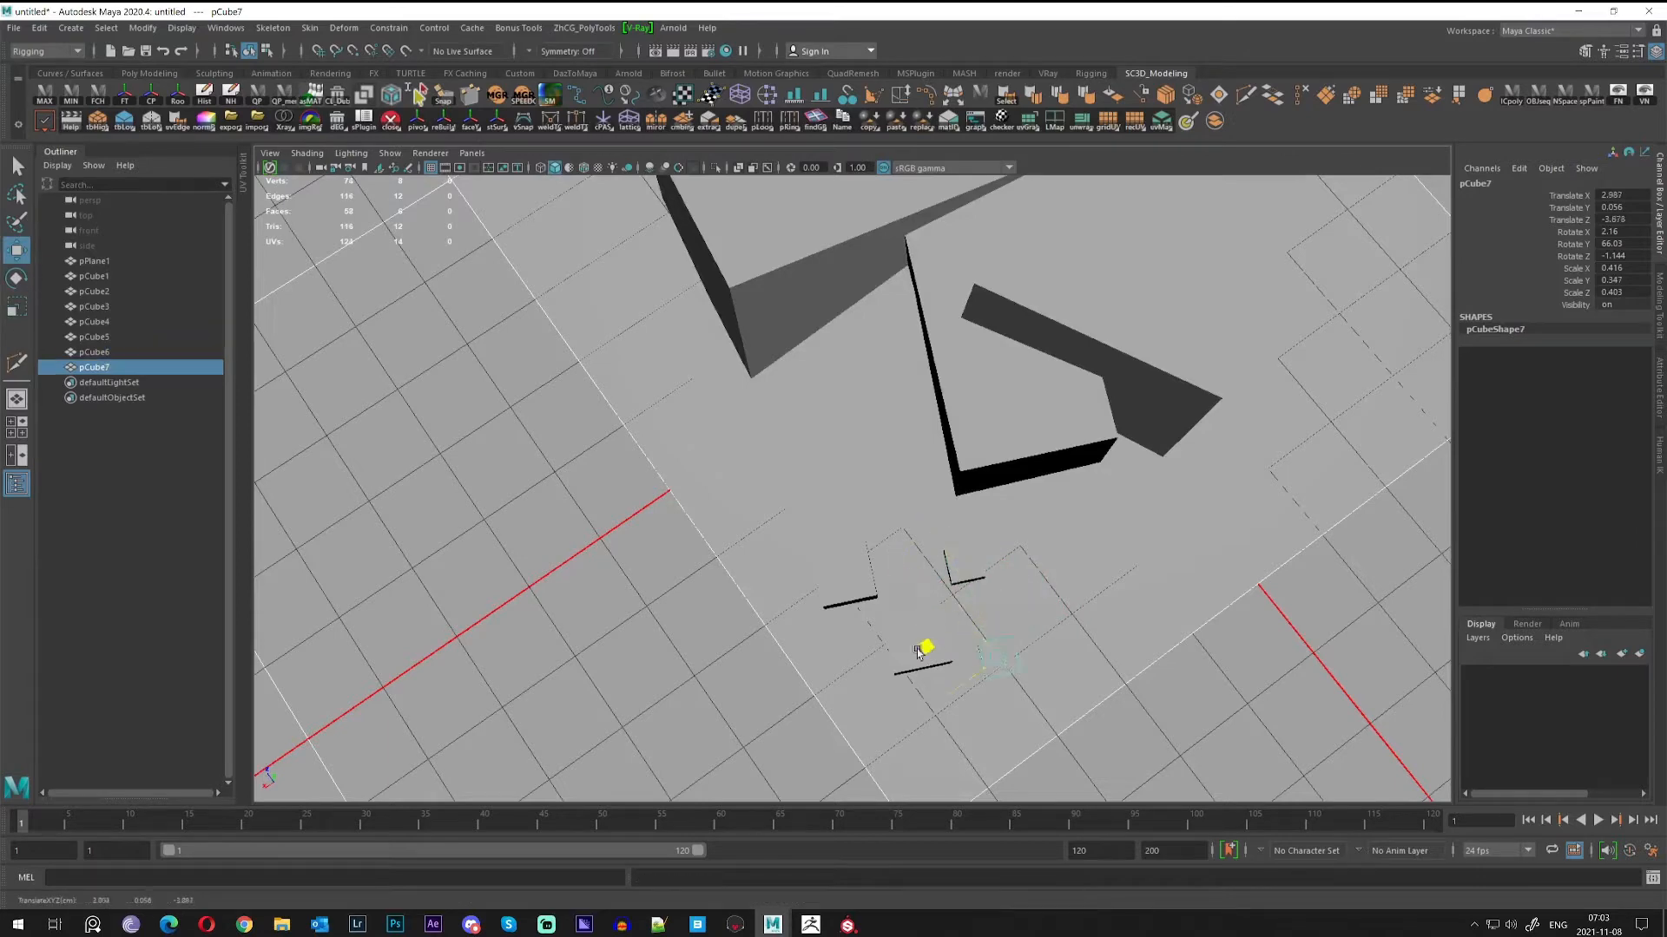
pyautogui.keyDown('alt'); pyautogui.moveTo(852, 611); pyautogui.dragTo(1030, 464); pyautogui.keyUp('alt')
# Duplicate the raised small block and sink the copy into the opposite side of the ground at about 2.31, 0.13, 3.31.
pyautogui.press('q')
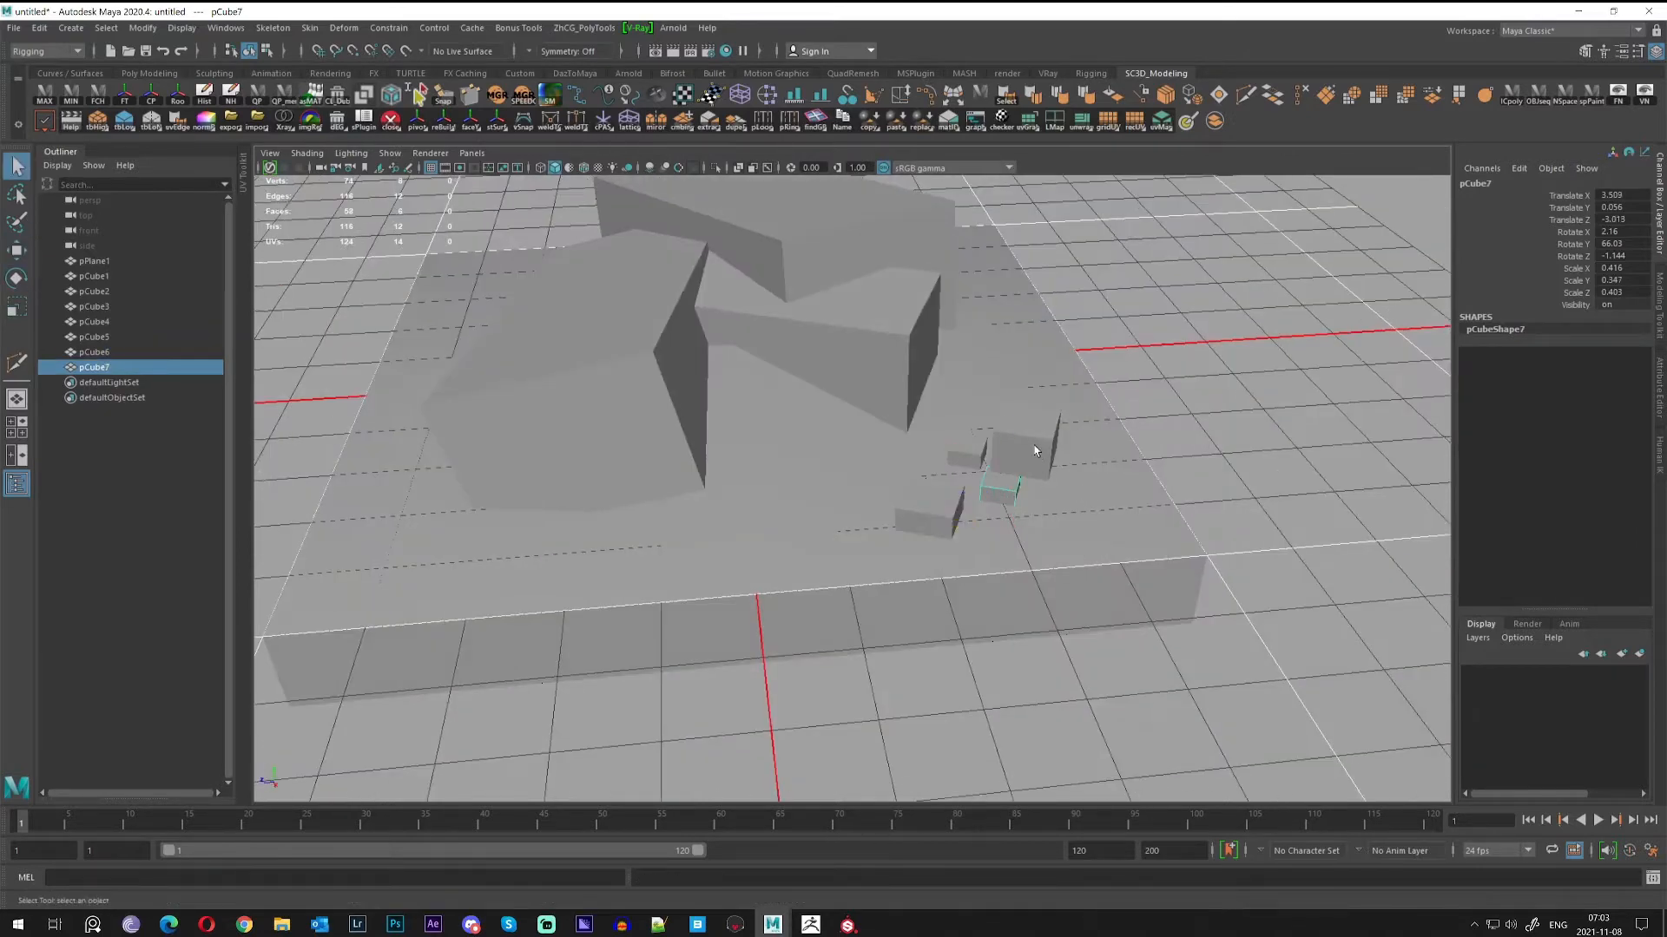
pyautogui.click(1034, 451)
pyautogui.keyDown('alt'); pyautogui.moveTo(855, 464); pyautogui.dragTo(1147, 574, button='middle'); pyautogui.keyUp('alt')
pyautogui.press('w')
pyautogui.hotkey('ctrl', 'd')
pyautogui.moveTo(1278, 527); pyautogui.dragTo(1009, 540)
pyautogui.keyDown('alt'); pyautogui.moveTo(1009, 540); pyautogui.dragTo(727, 653); pyautogui.keyUp('alt')
pyautogui.moveTo(753, 713); pyautogui.dragTo(782, 700)
pyautogui.keyDown('alt'); pyautogui.moveTo(761, 643); pyautogui.dragTo(926, 543); pyautogui.keyUp('alt')
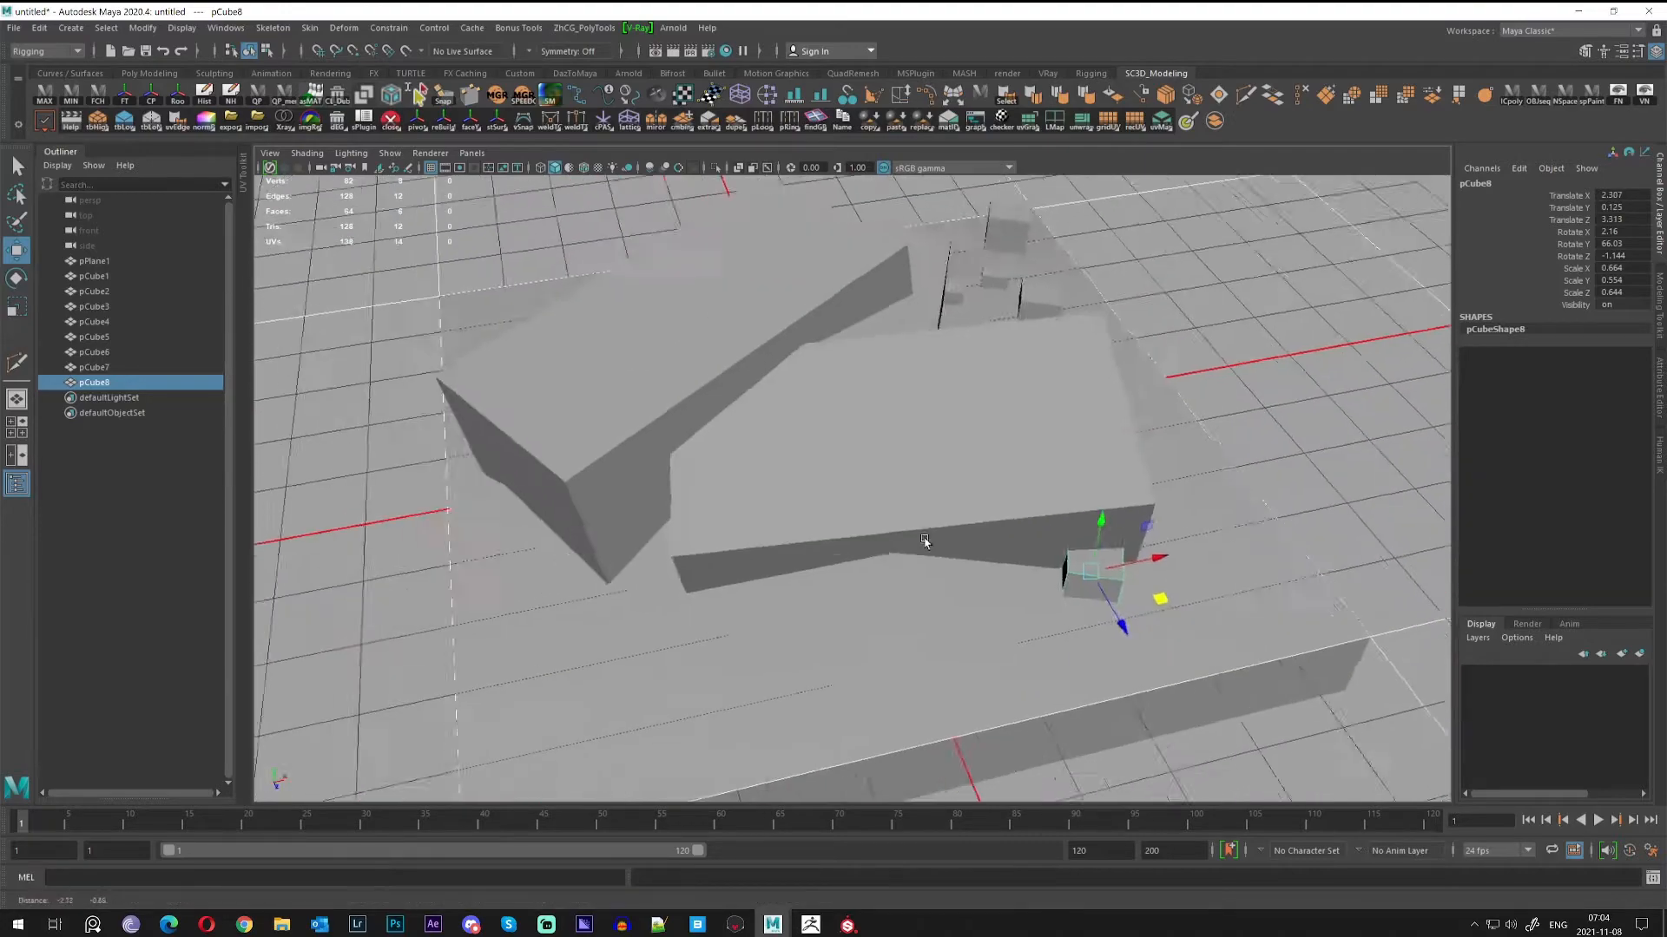
# Duplicate that block and place the copy at the foot of the other large box, at about X -3.6.
pyautogui.scroll(-4, 926, 544)
pyautogui.hotkey('ctrl', 'd')
pyautogui.moveTo(1061, 566); pyautogui.dragTo(994, 573)
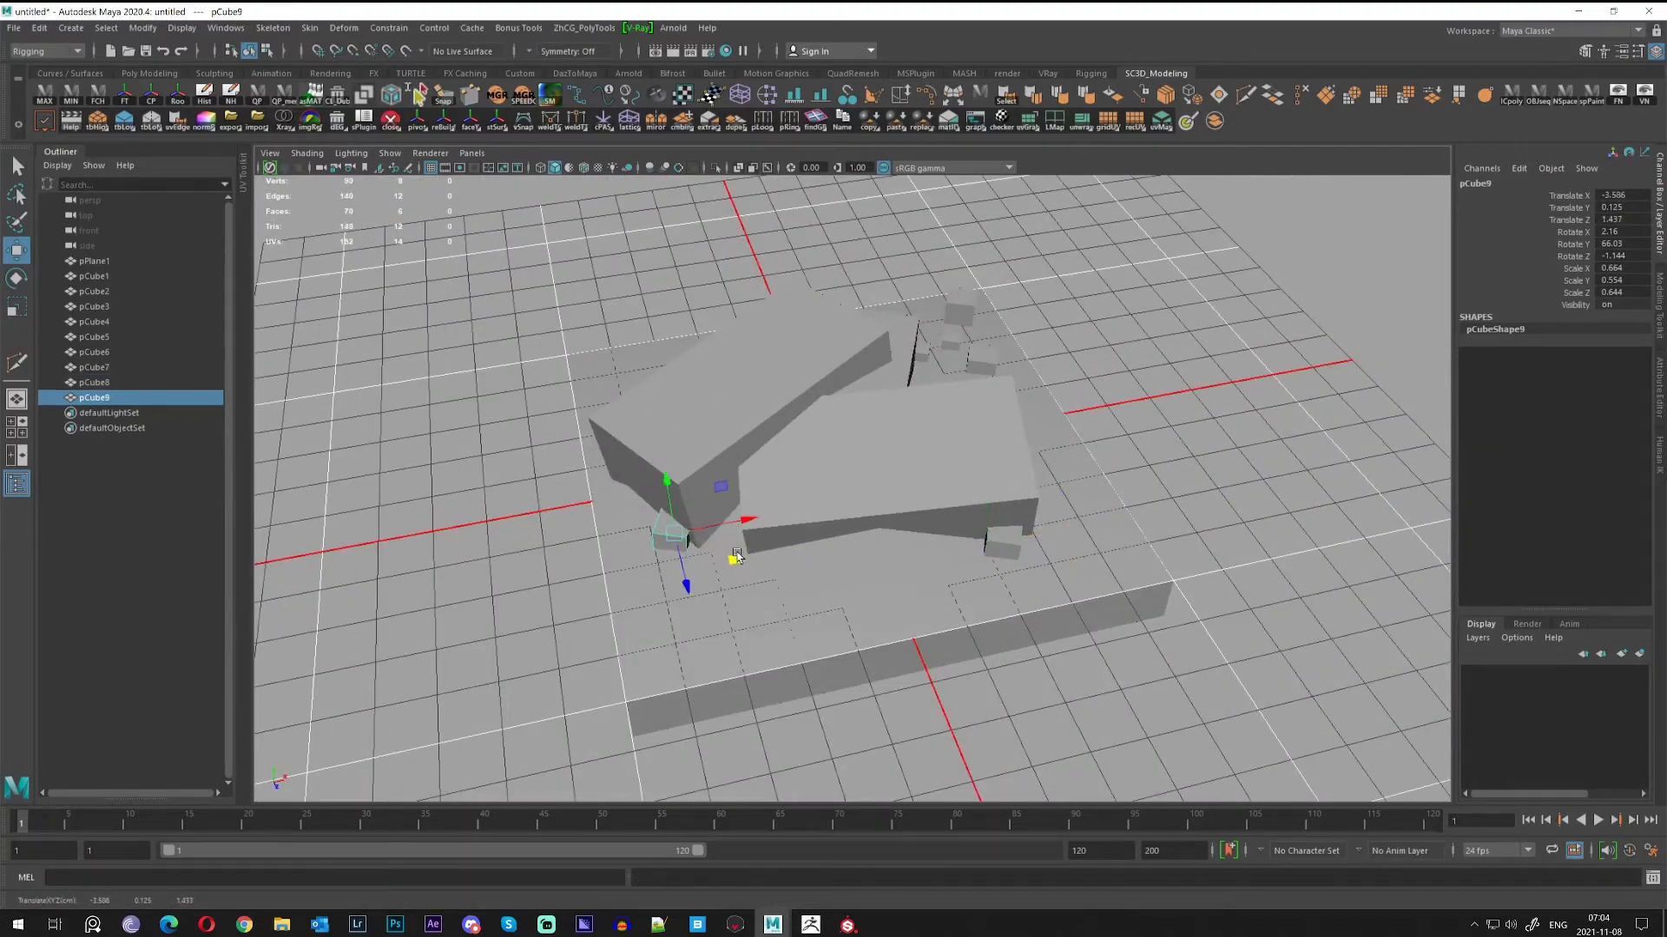
pyautogui.keyDown('alt'); pyautogui.moveTo(736, 555); pyautogui.dragTo(878, 509); pyautogui.keyUp('alt')
# Scatter three more block copies around the rocks, with the last at about -3.88, 0.10, -3.45 and scaled to about 0.49 × 0.41 × 0.47.
pyautogui.hotkey('ctrl', 'd')
pyautogui.keyDown('alt'); pyautogui.moveTo(879, 509); pyautogui.dragTo(815, 500); pyautogui.keyUp('alt')
pyautogui.hotkey('ctrl', 'd')
pyautogui.hotkey('ctrl', 'd')
pyautogui.press('r')
pyautogui.press('w')
pyautogui.press('q')
# Delete the small block floating above the ground, keeping the ground mesh.
pyautogui.keyDown('alt'); pyautogui.moveTo(1016, 486); pyautogui.dragTo(879, 542); pyautogui.keyUp('alt')
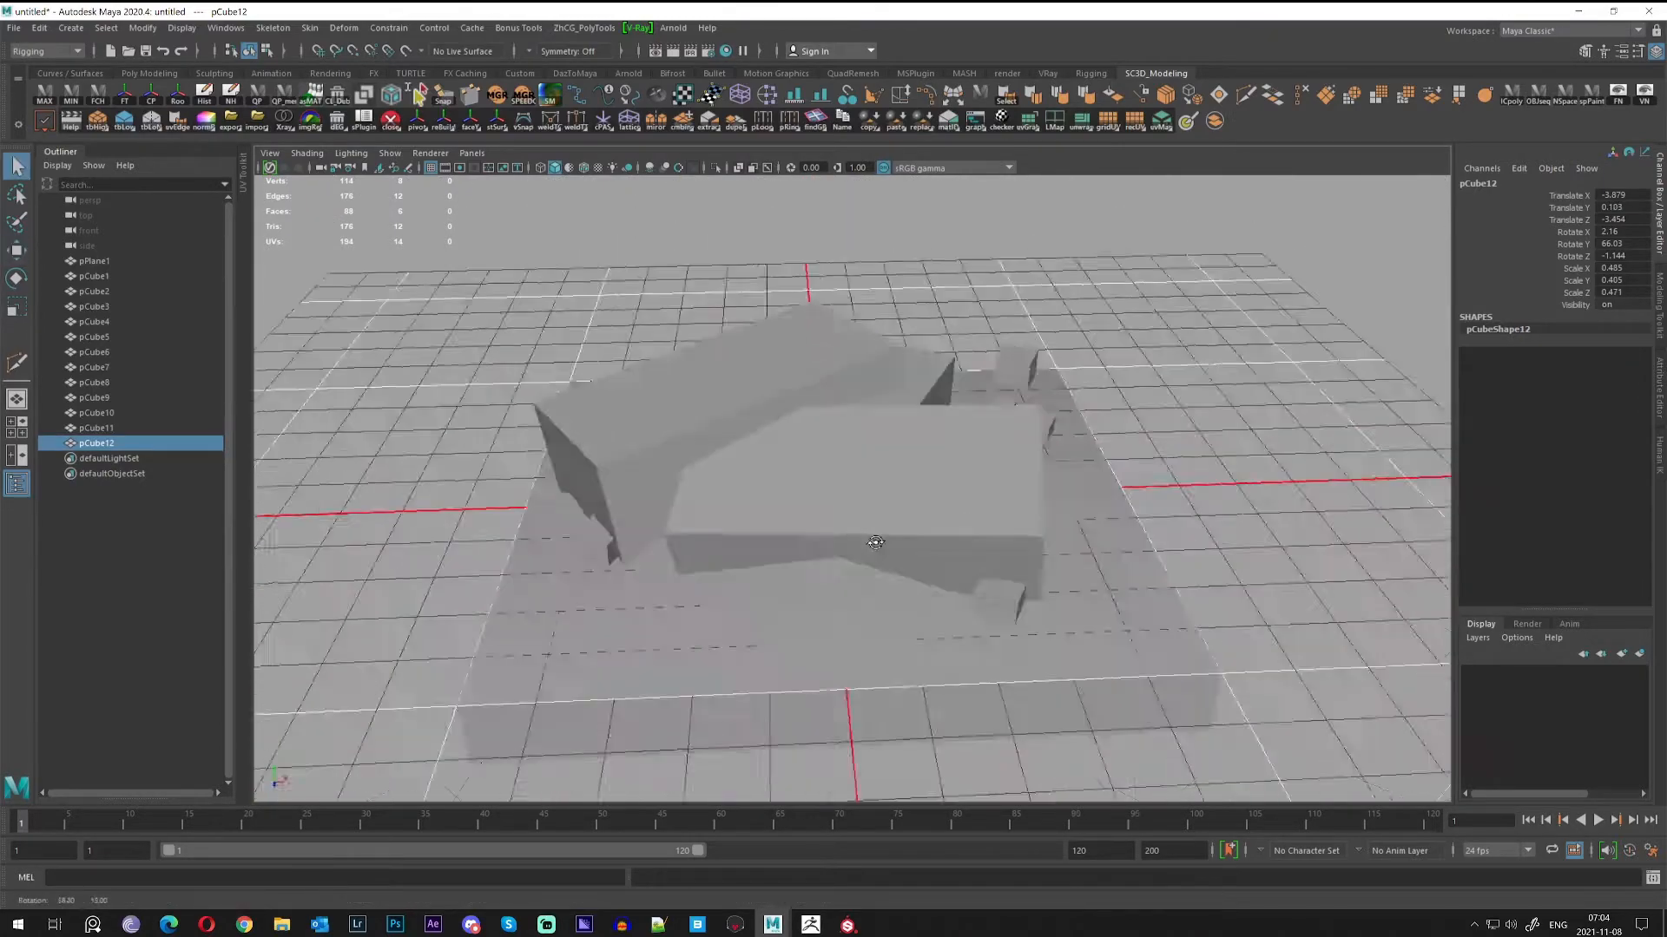
pyautogui.keyDown('alt'); pyautogui.moveTo(1107, 551); pyautogui.dragTo(972, 523); pyautogui.keyUp('alt')
pyautogui.click(1135, 490)
pyautogui.keyDown('shift'); pyautogui.click(1068, 582); pyautogui.keyUp('shift')
pyautogui.keyDown('alt'); pyautogui.moveTo(1067, 581); pyautogui.dragTo(940, 570, button='right'); pyautogui.keyUp('alt')
pyautogui.press('Delete')
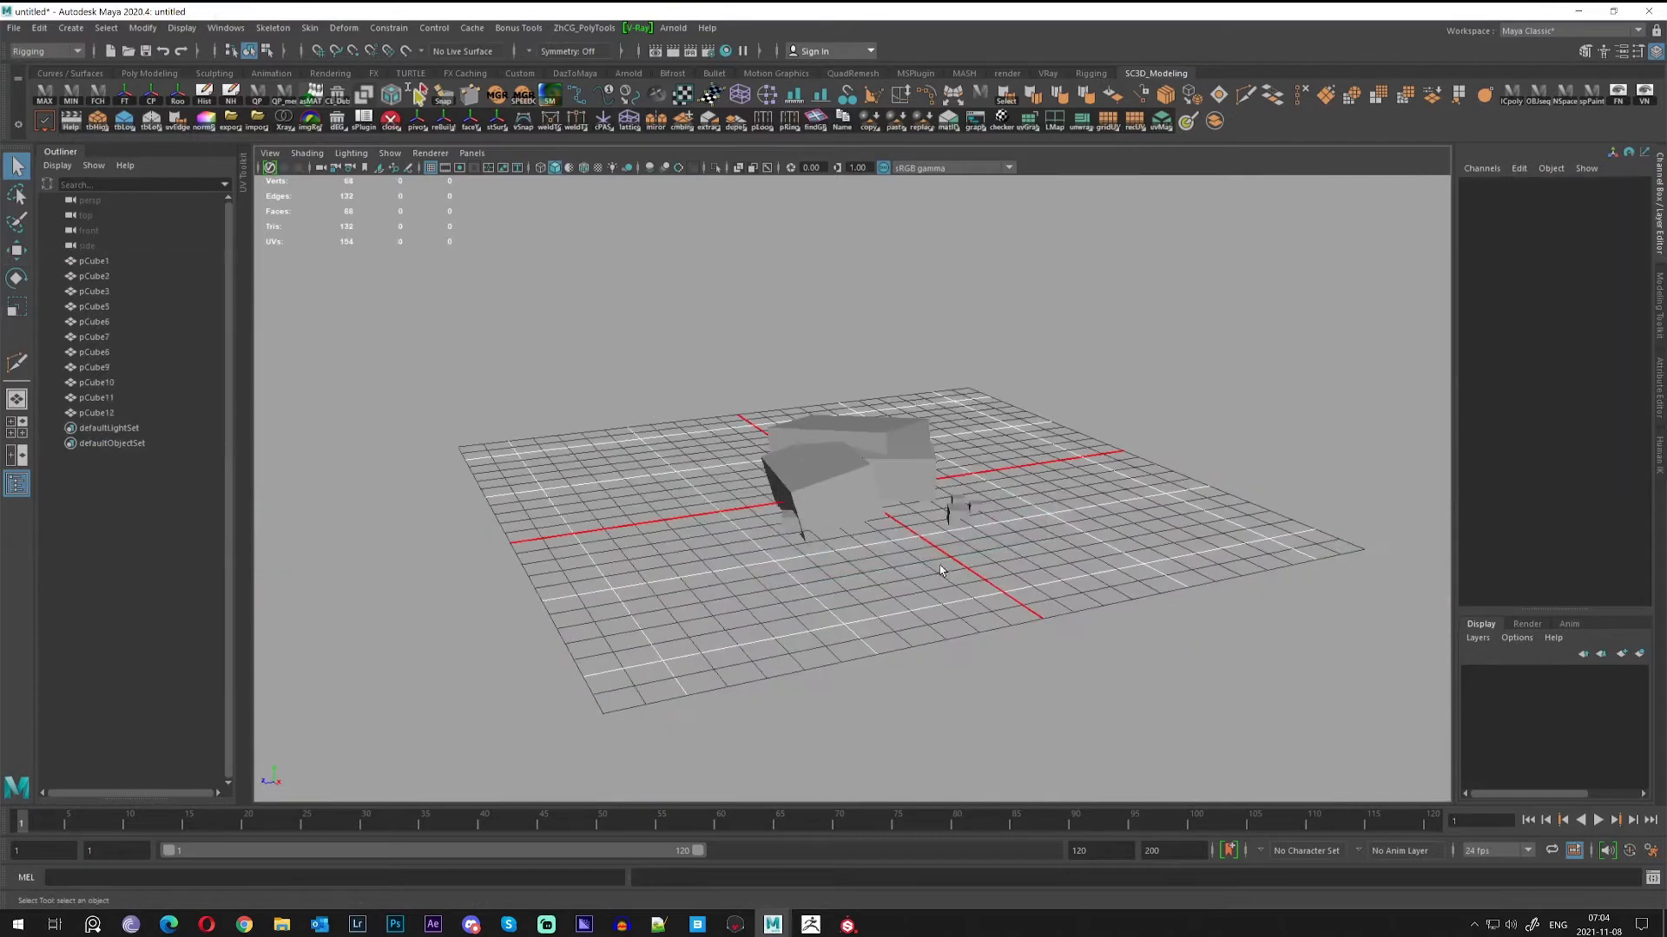
pyautogui.hotkey('ctrl', 'z')
pyautogui.keyDown('alt'); pyautogui.moveTo(1064, 540); pyautogui.dragTo(1014, 476); pyautogui.keyUp('alt')
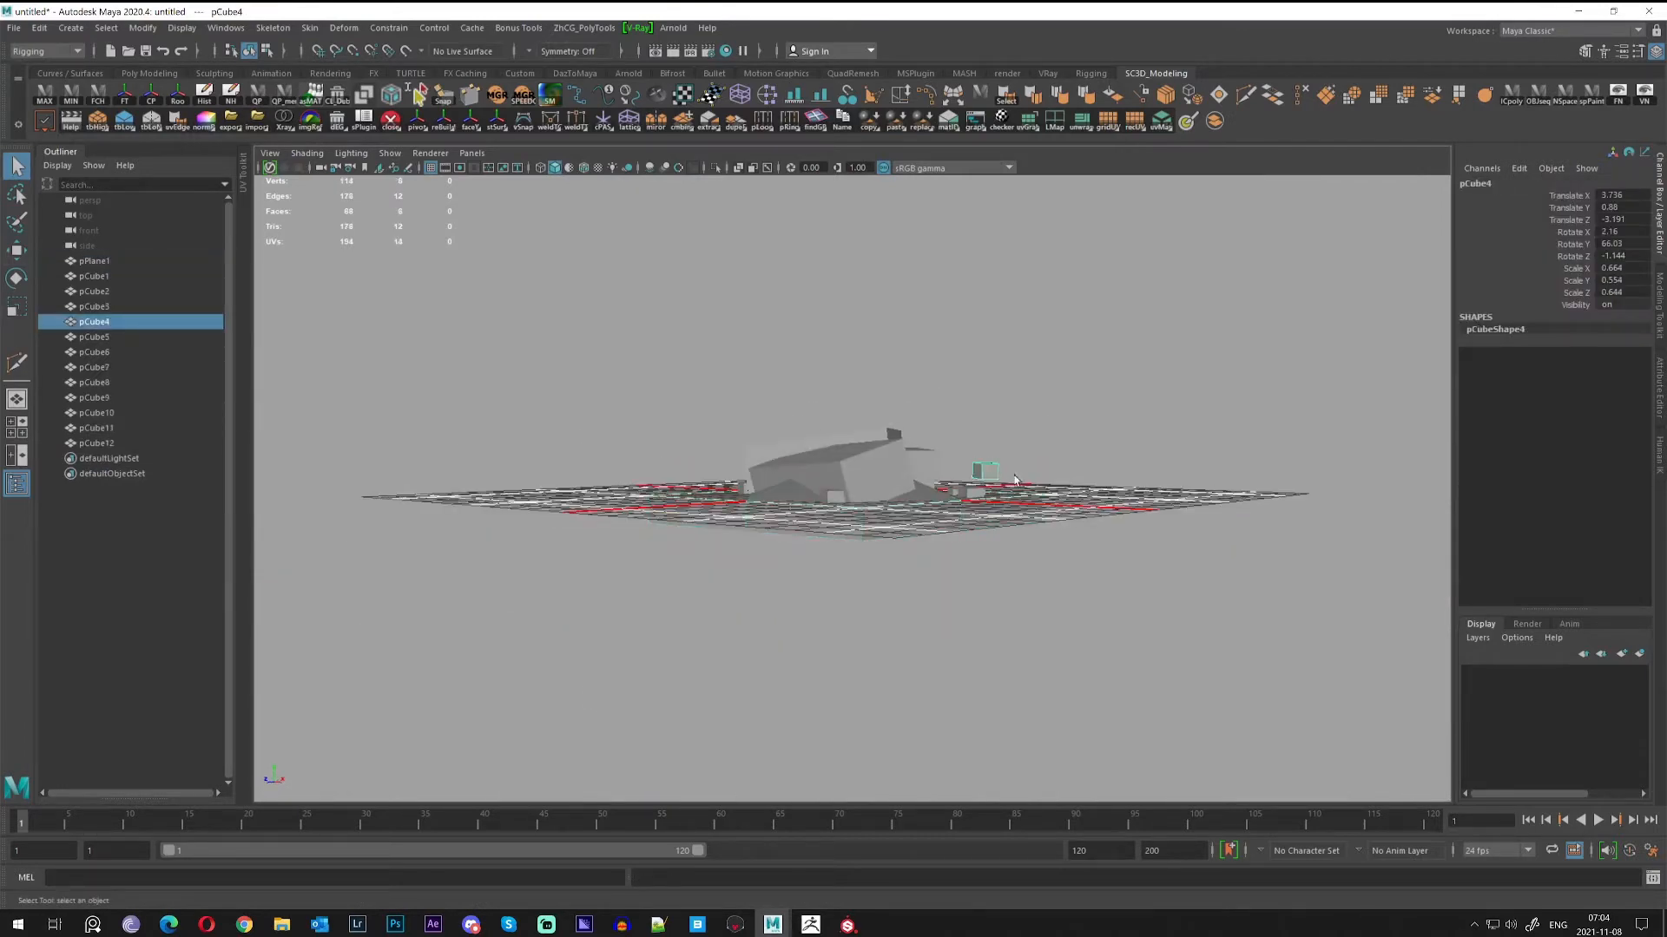
pyautogui.press('Delete')
# Select the ground and all the boxes and combine them into a single mesh.
pyautogui.keyDown('alt'); pyautogui.moveTo(987, 469); pyautogui.dragTo(798, 499); pyautogui.keyUp('alt')
pyautogui.moveTo(588, 369); pyautogui.dragTo(1111, 625)
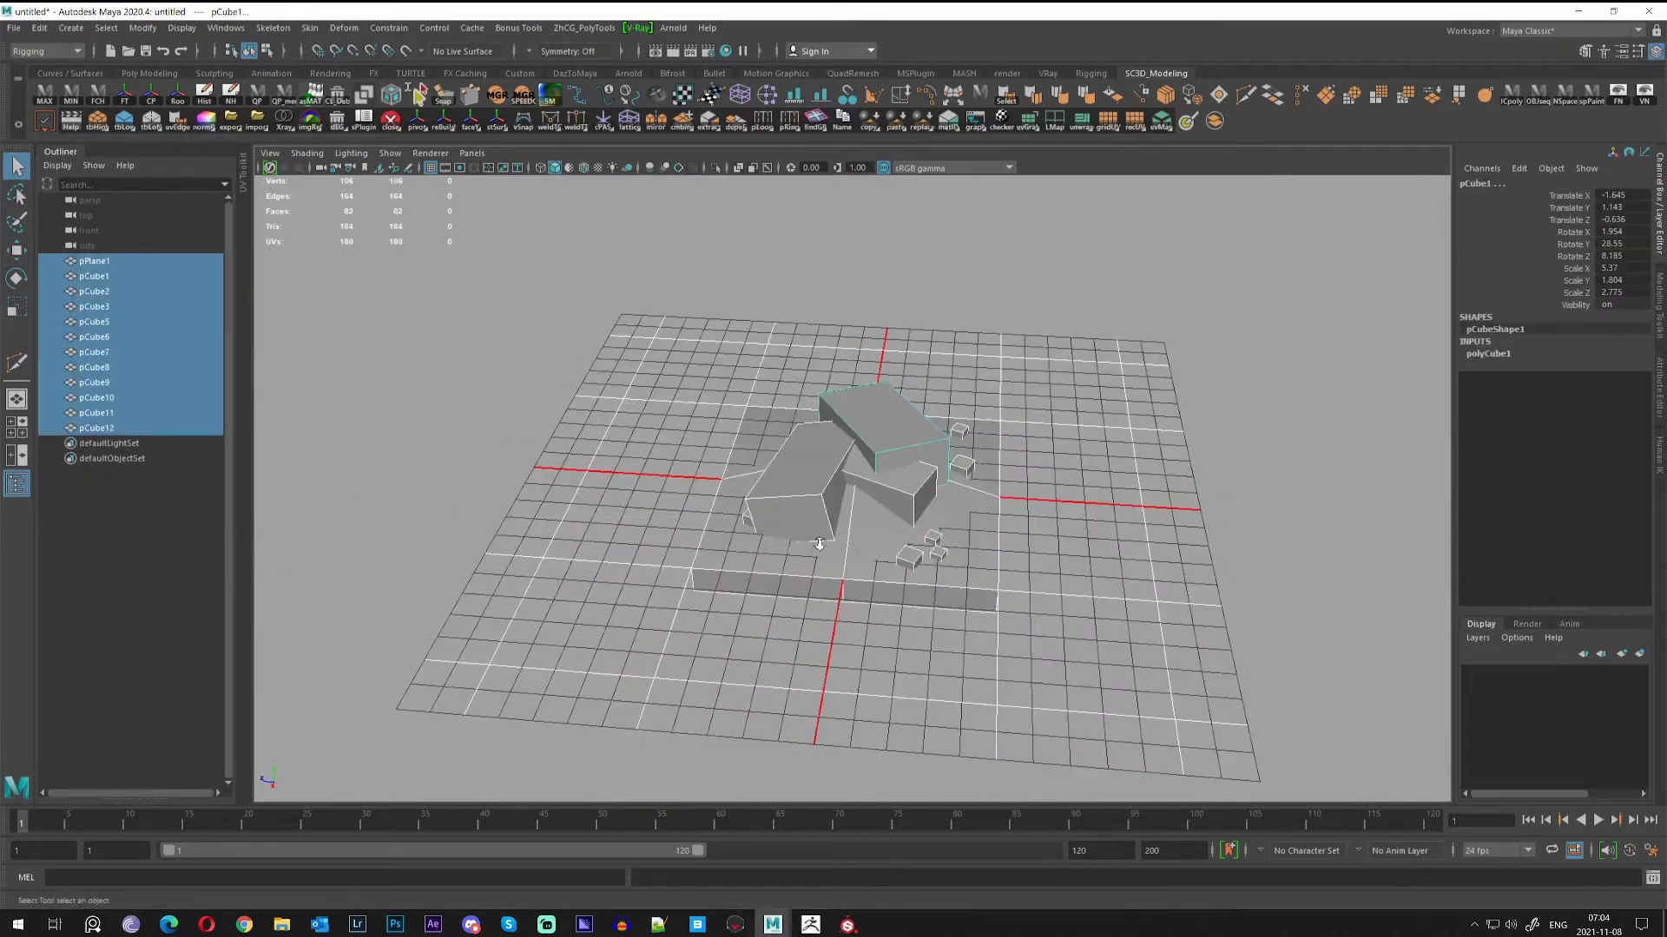
pyautogui.press('f')
pyautogui.keyDown('alt'); pyautogui.moveTo(1146, 546); pyautogui.dragTo(944, 547); pyautogui.keyUp('alt')
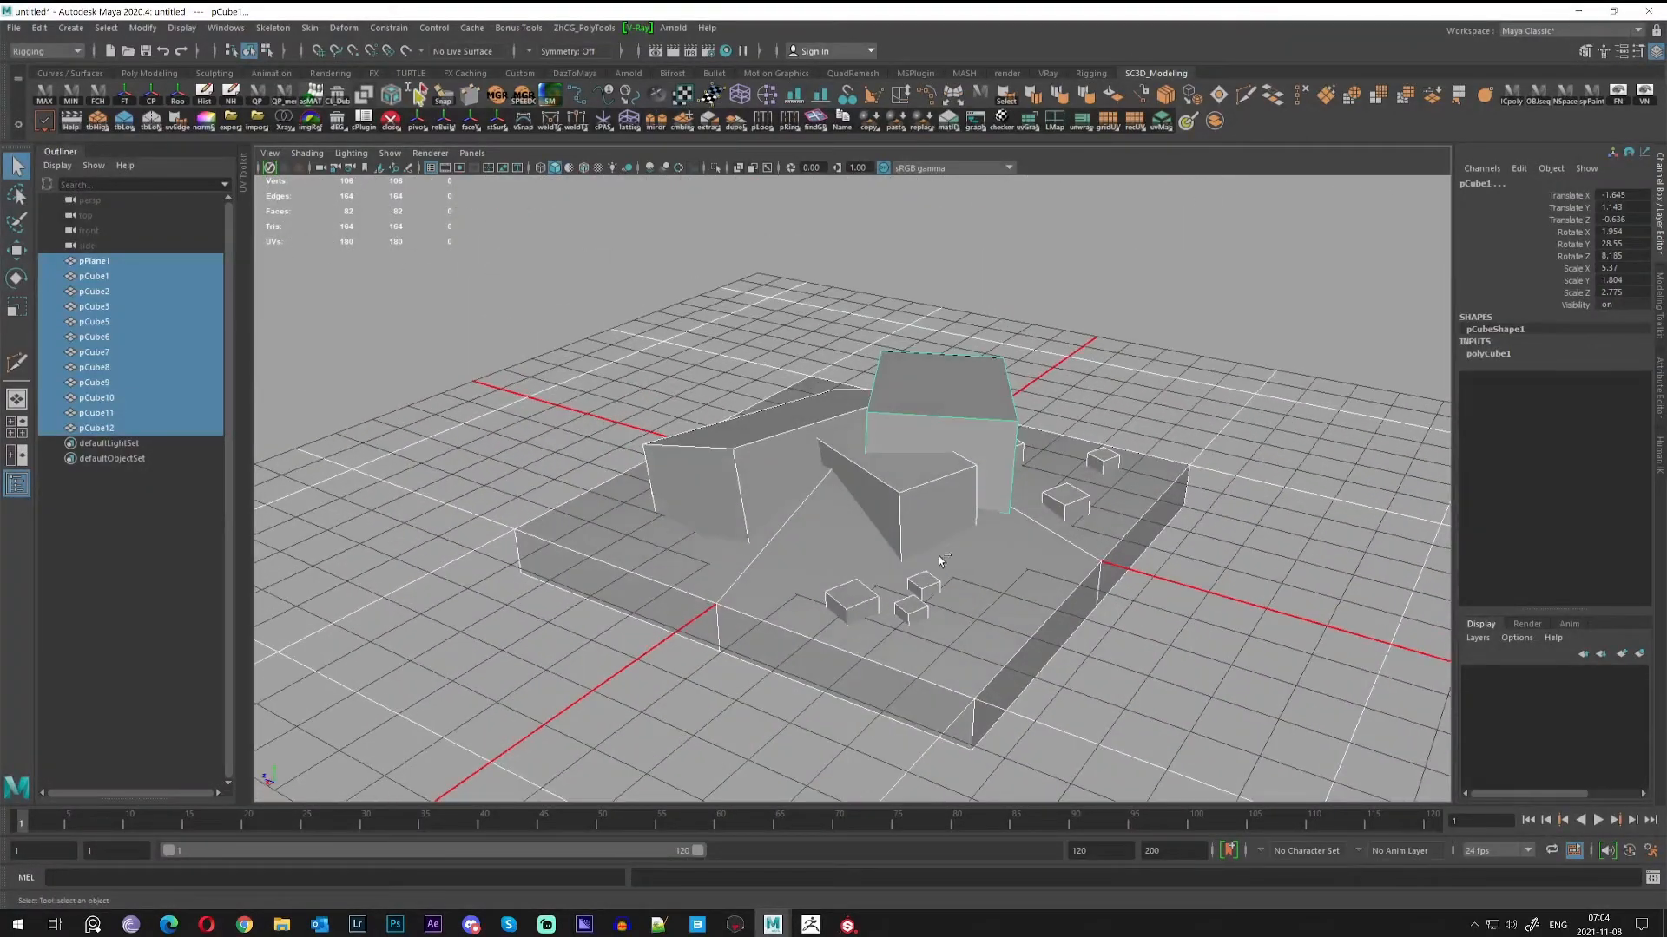
pyautogui.hotkey('ctrl', 'shift', 'c')
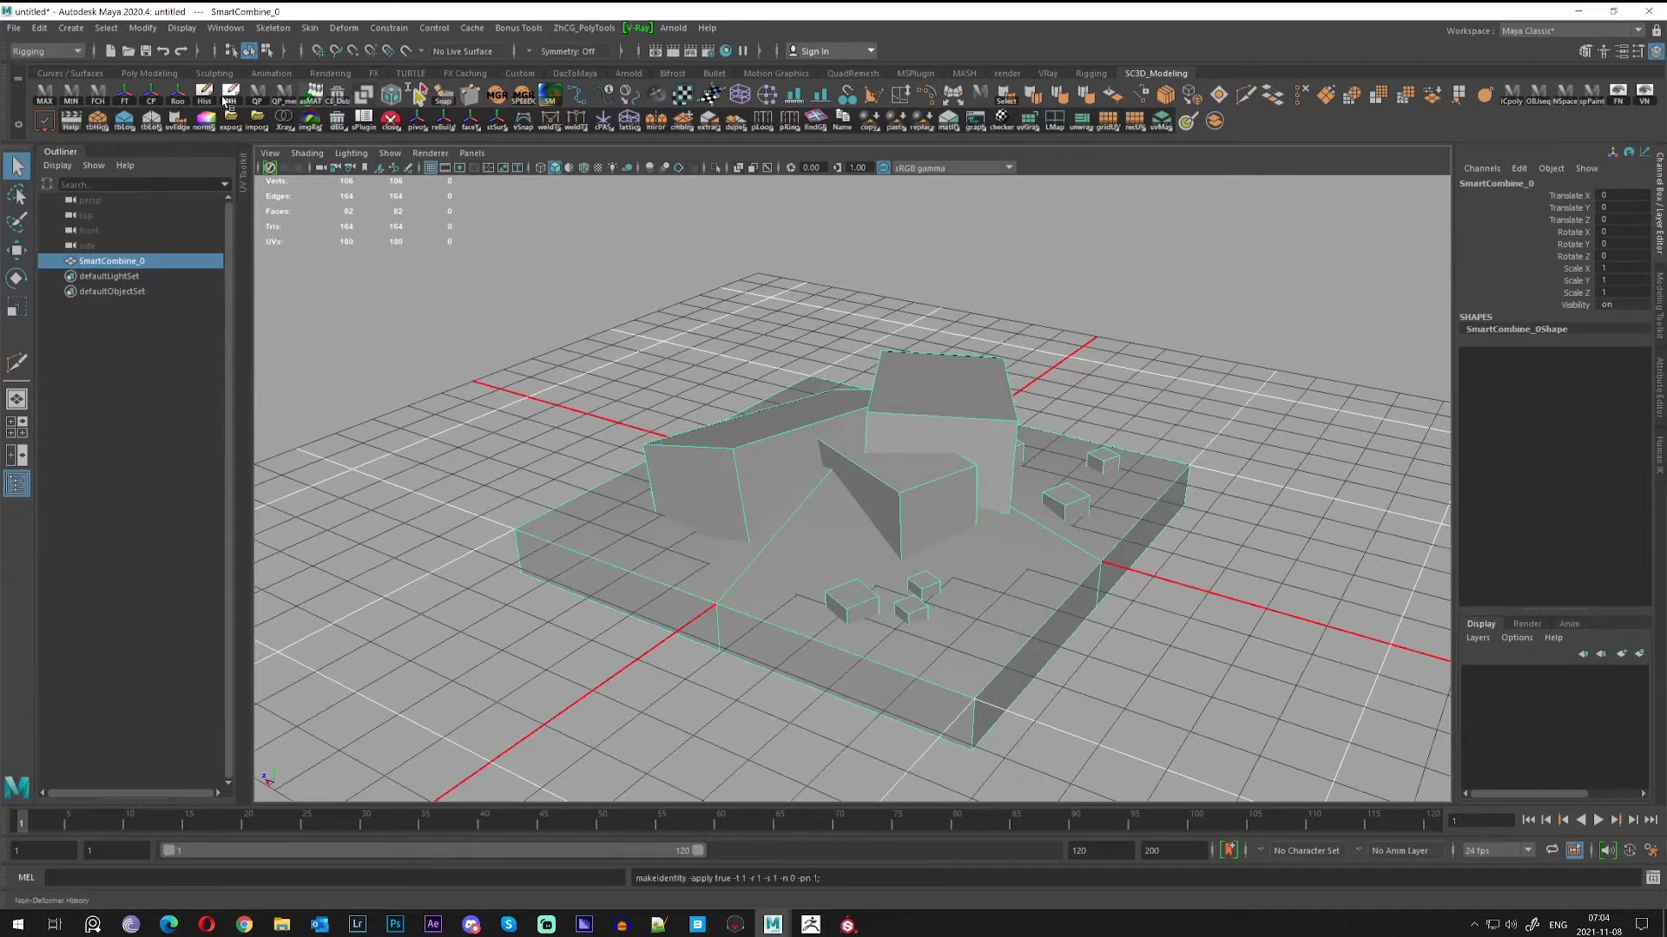
pyautogui.press('f')
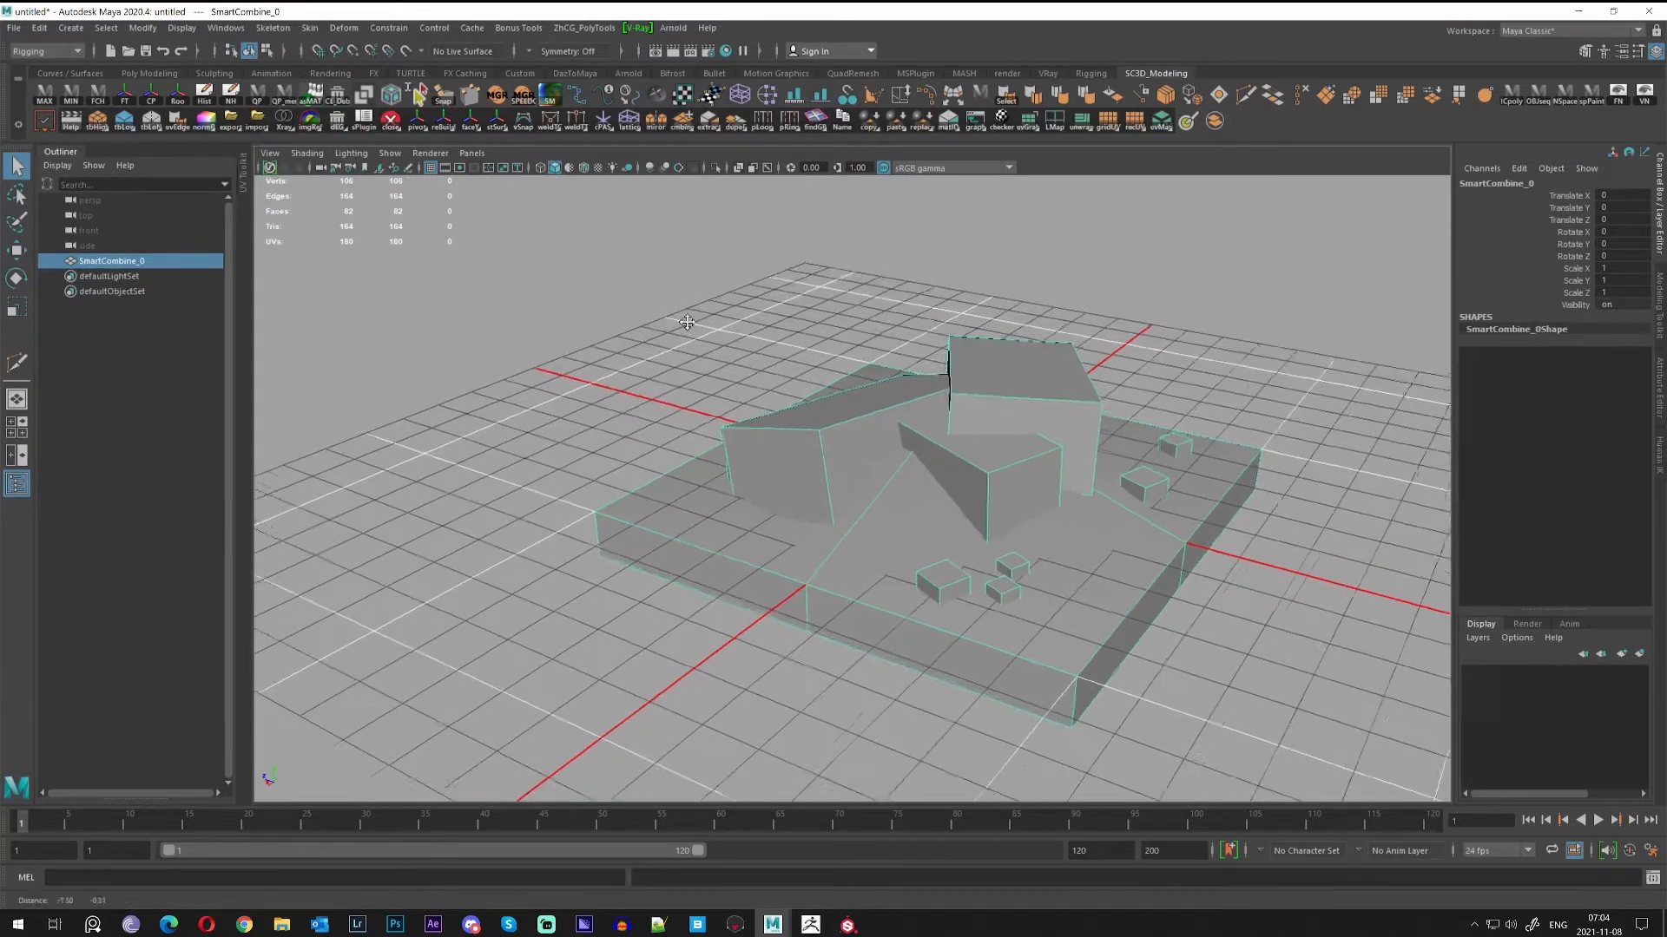
# Switch to ZBrush, load the temp_01.obj model, and draw it on the canvas in Edit mode.
pyautogui.click(810, 925)
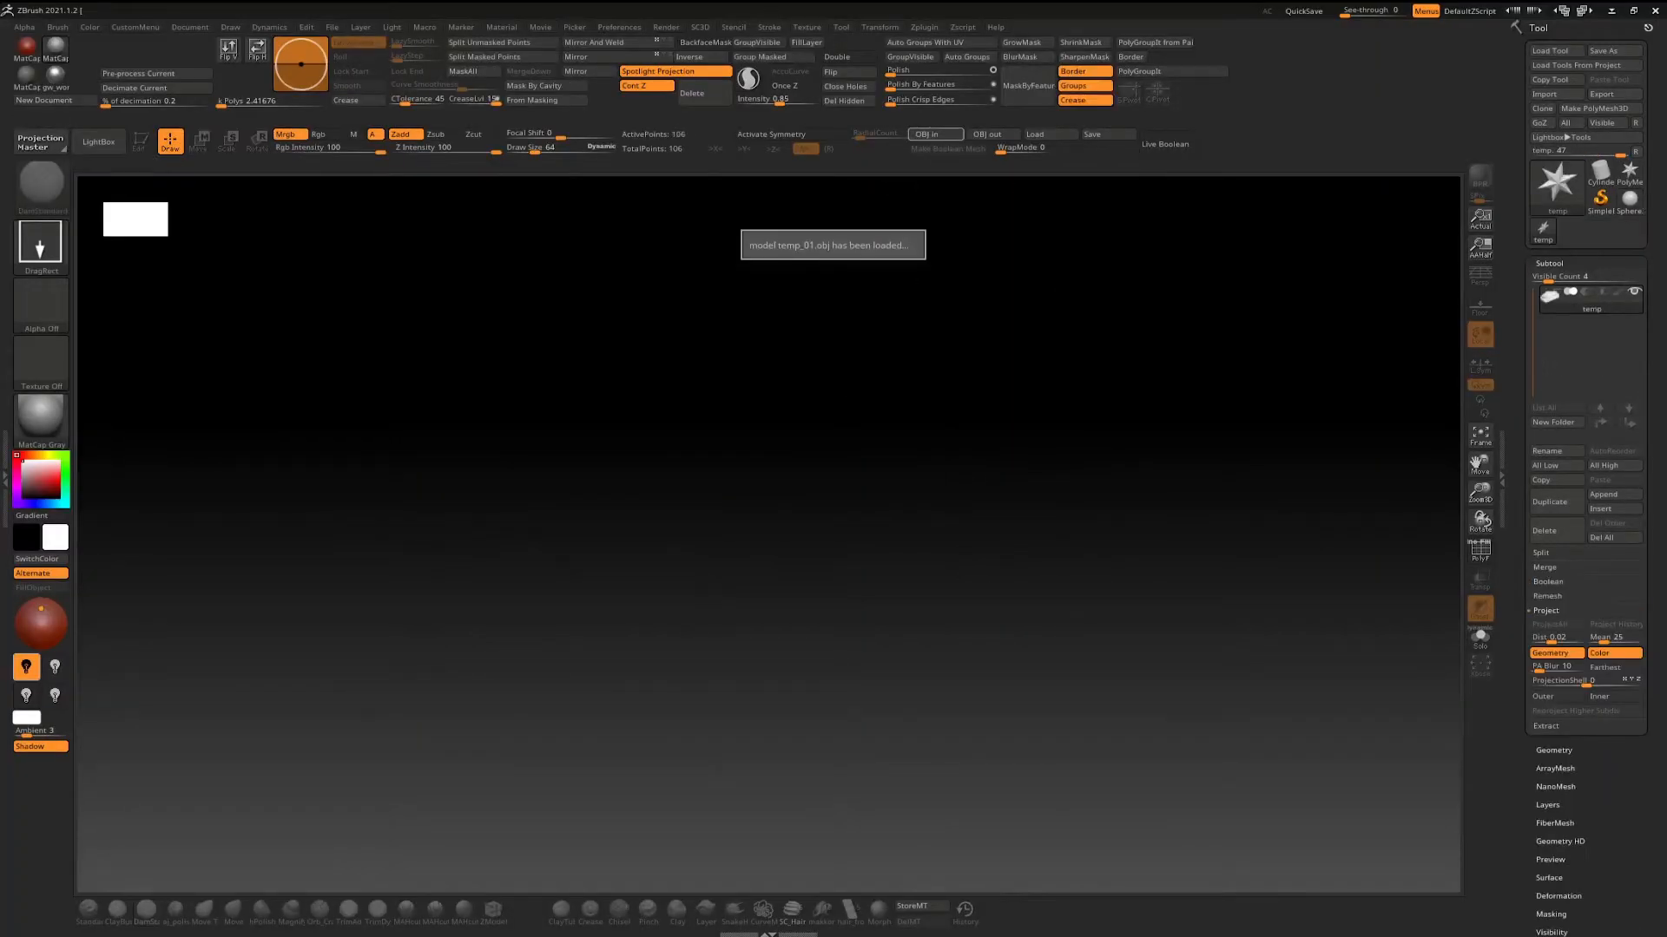
pyautogui.moveTo(748, 633); pyautogui.dragTo(747, 931)
pyautogui.press('t')
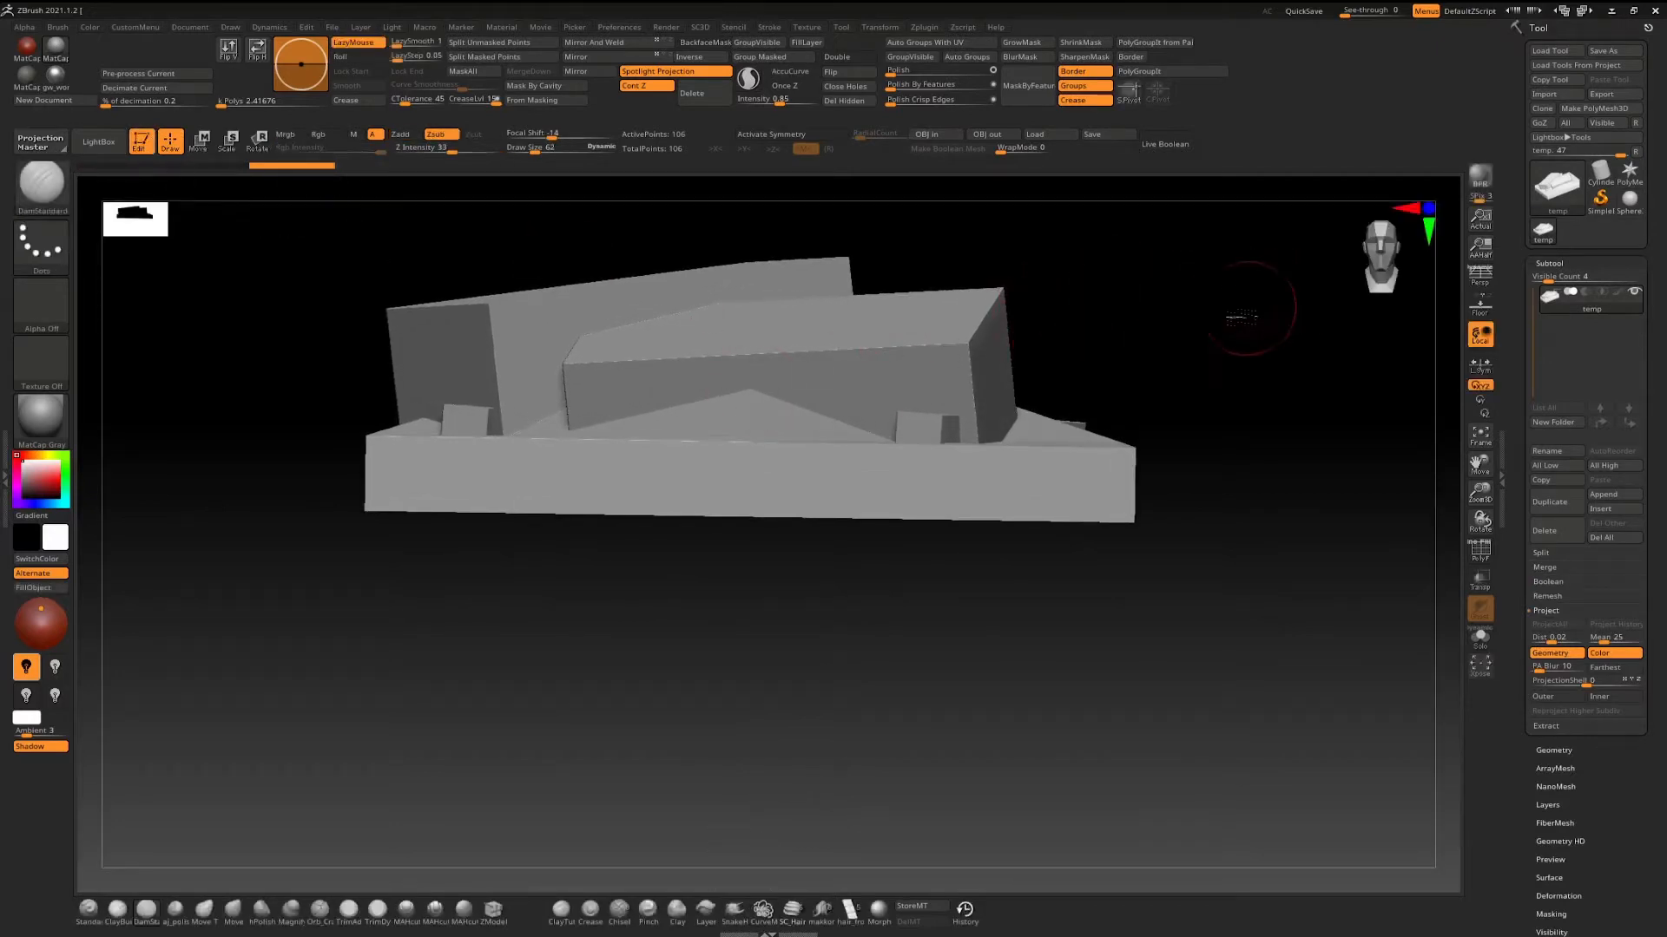
# Convert the rock model with DynaMesh at resolution 128.
pyautogui.moveTo(1243, 316)
pyautogui.mouseDown(button='right')
pyautogui.moveTo(919, 313)
pyautogui.moveTo(982, 373)
pyautogui.moveTo(793, 412)
pyautogui.moveTo(902, 391)
pyautogui.moveTo(744, 316)
pyautogui.moveTo(707, 327)
pyautogui.moveTo(894, 353)
pyautogui.moveTo(810, 342)
pyautogui.mouseUp(button='right')
pyautogui.moveTo(1105, 439); pyautogui.dragTo(1282, 465, button='right')
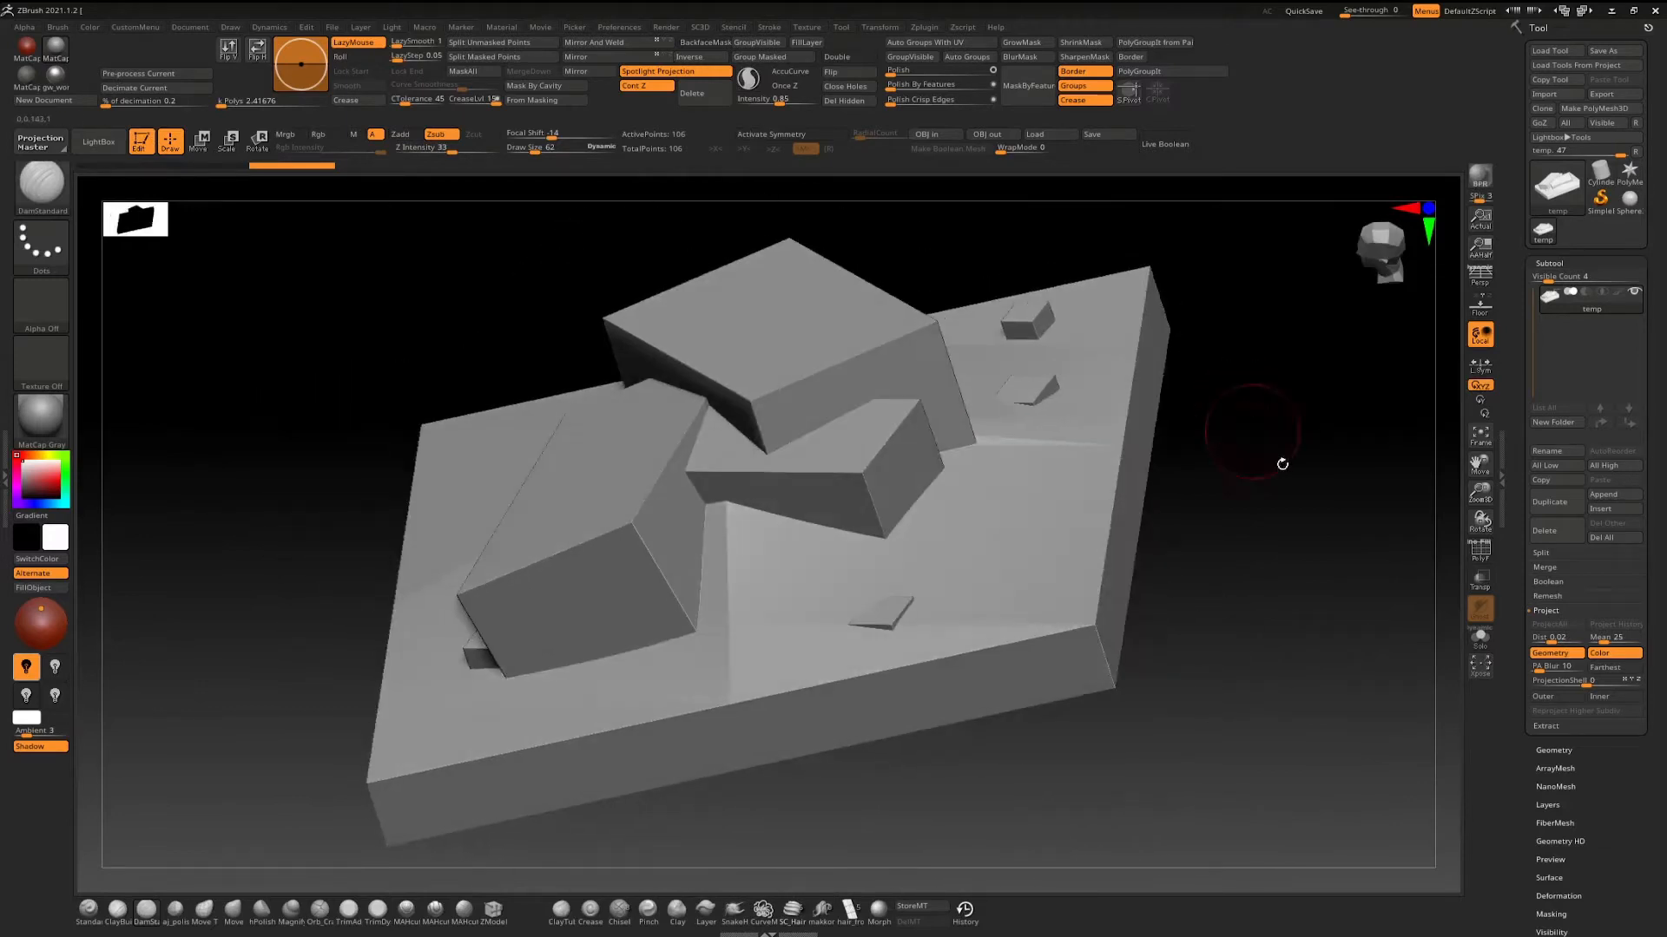
pyautogui.click(1552, 751)
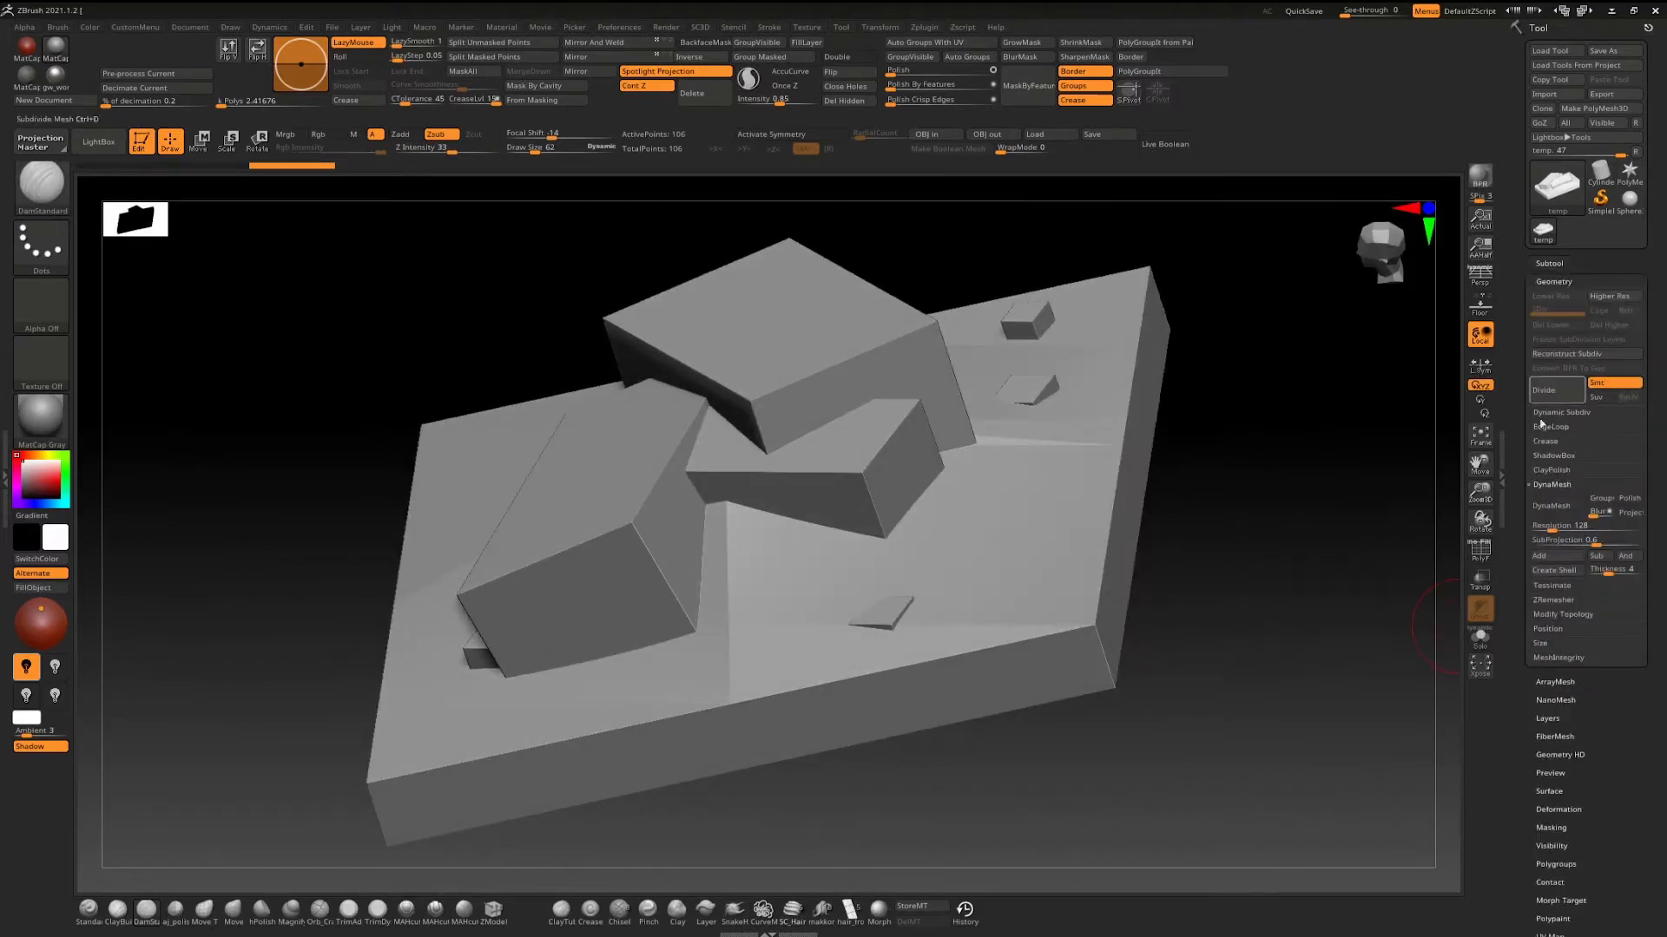
pyautogui.click(1559, 512)
pyautogui.moveTo(1302, 512); pyautogui.dragTo(1155, 553, button='right')
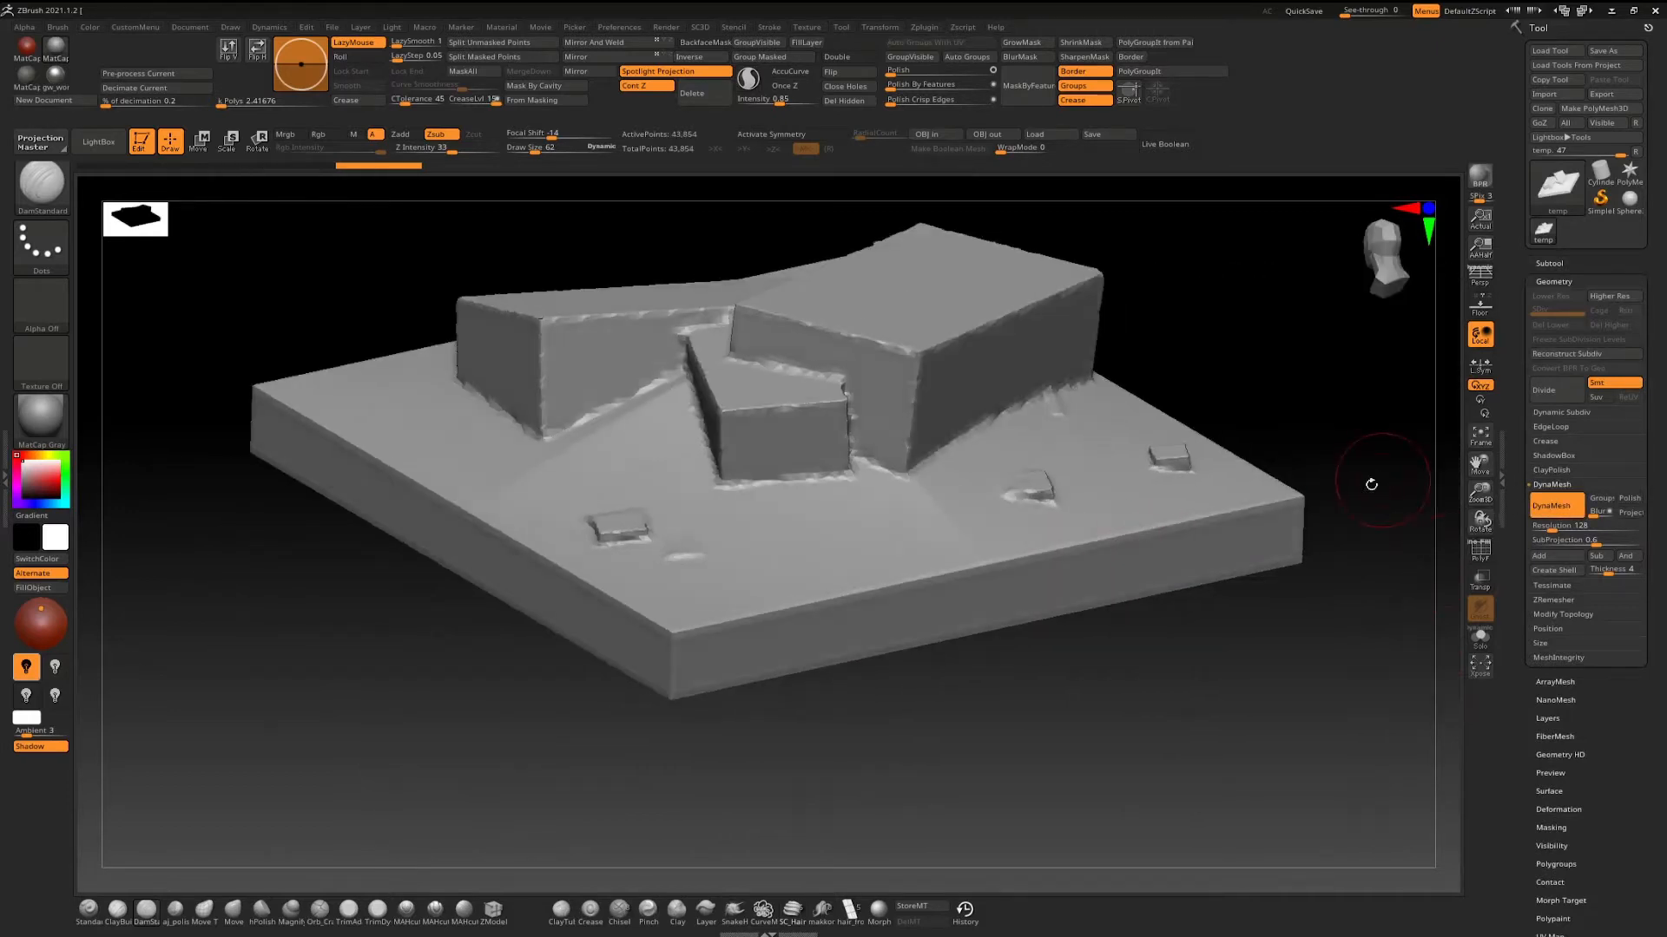
# Examine the DynaMesh Master plugin's options and compare them with the standard DynaMesh settings.
pyautogui.keyDown('alt'); pyautogui.moveTo(1372, 485); pyautogui.dragTo(1163, 614, button='right'); pyautogui.keyUp('alt')
pyautogui.press('space')
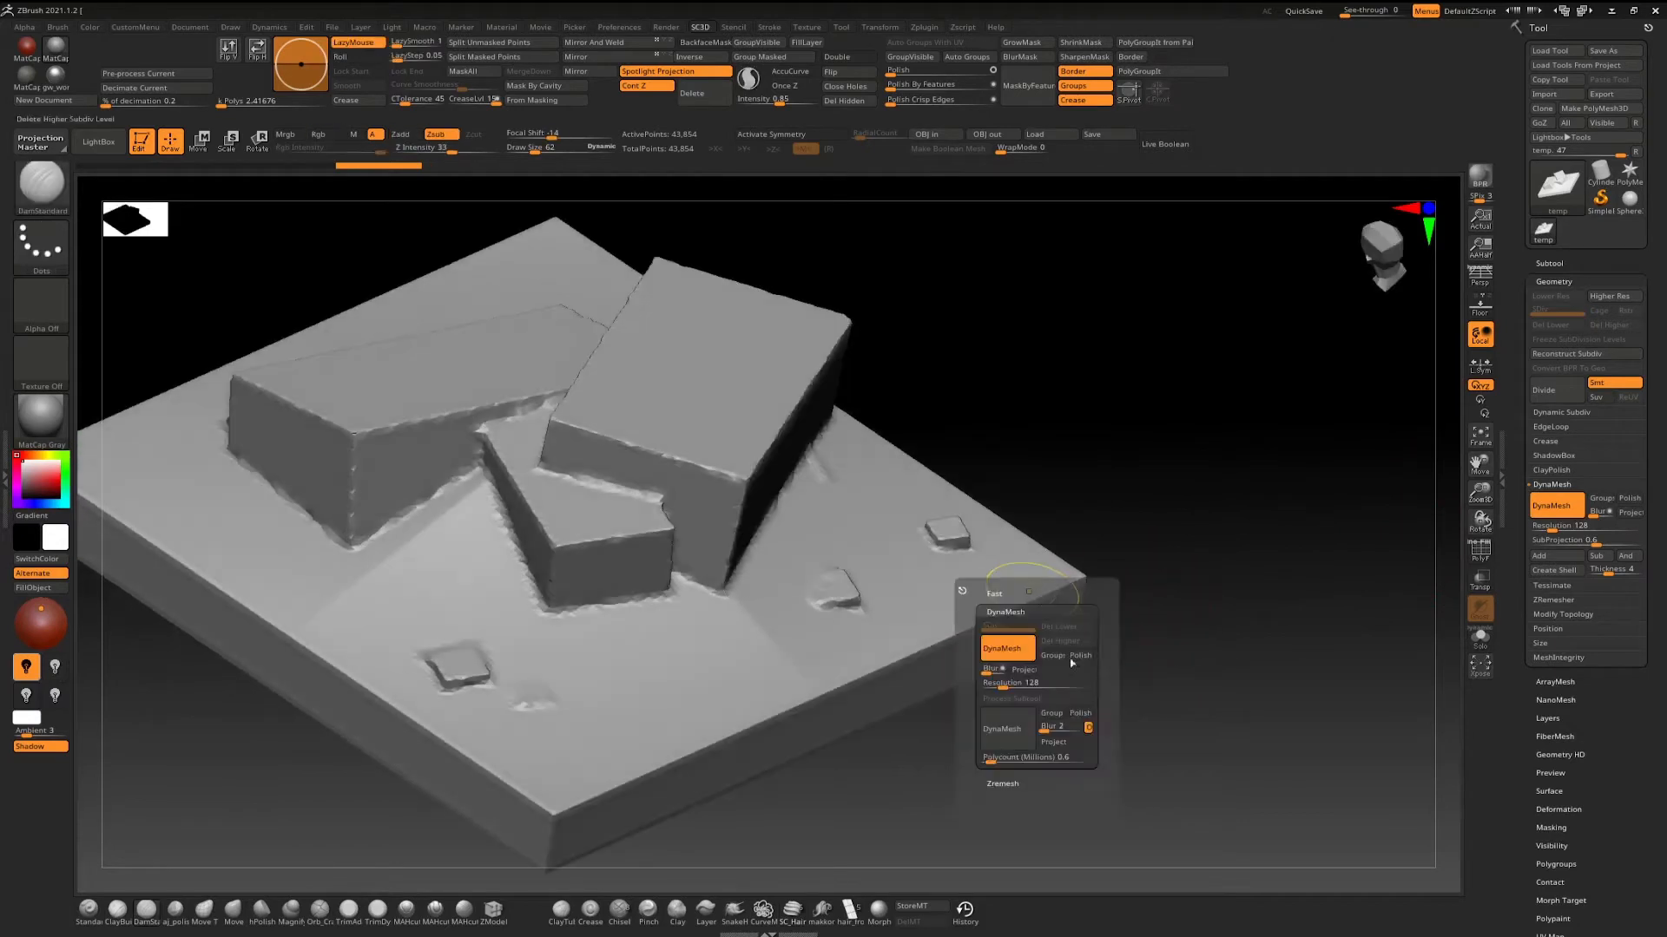
pyautogui.click(1012, 745)
pyautogui.click(923, 27)
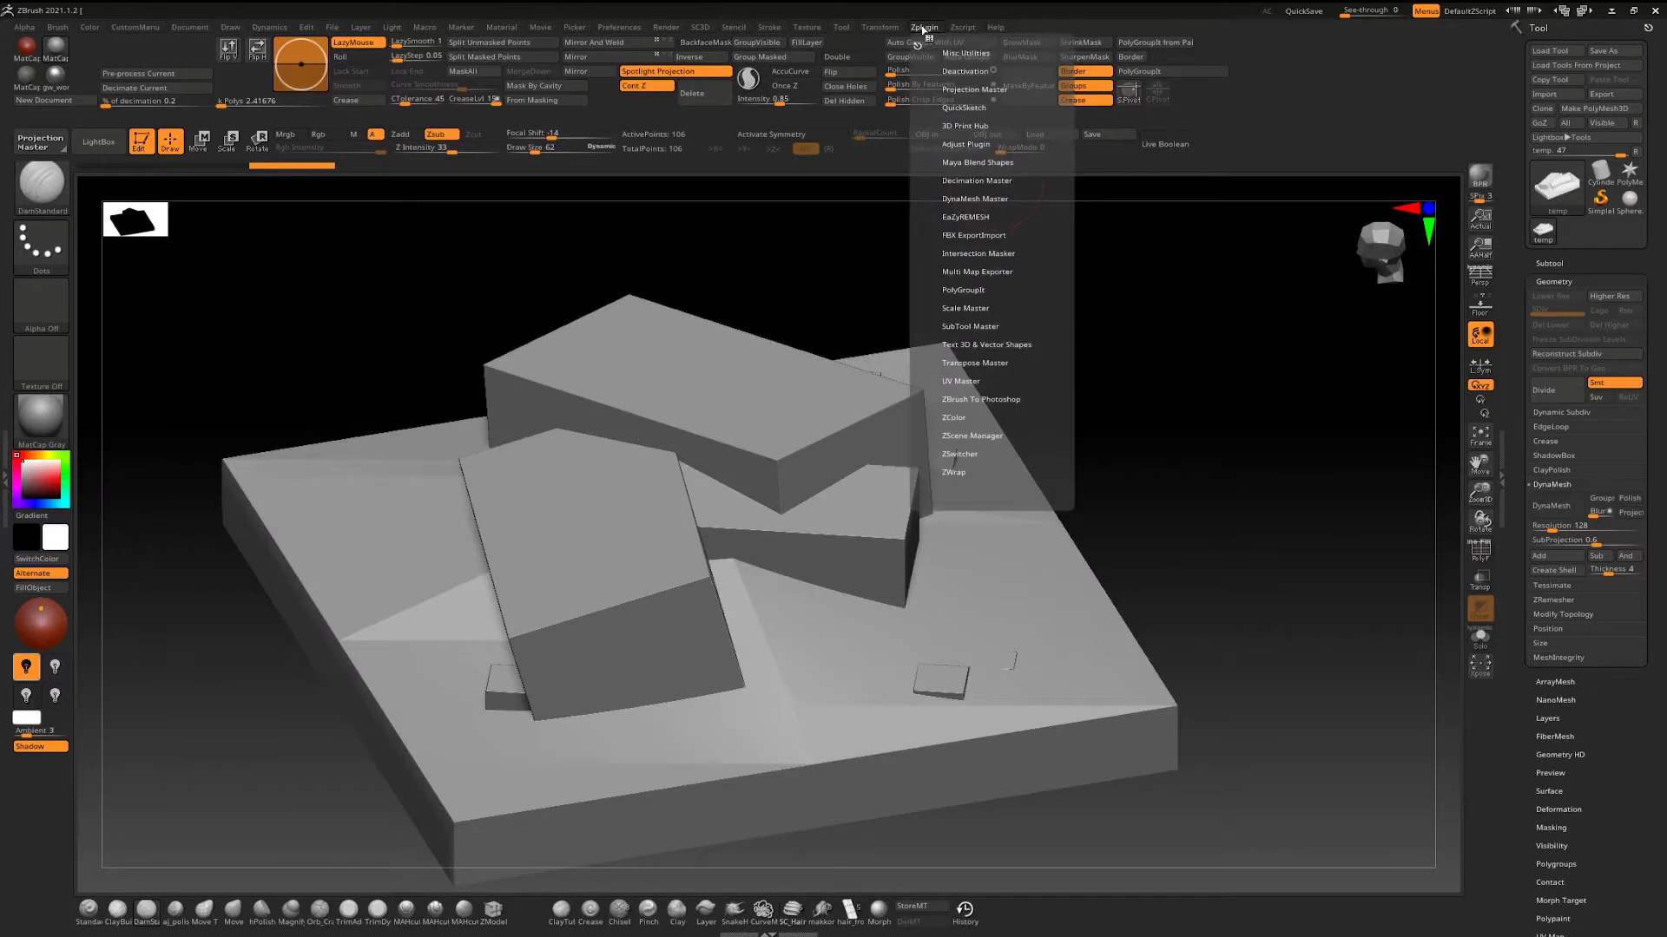
pyautogui.click(985, 199)
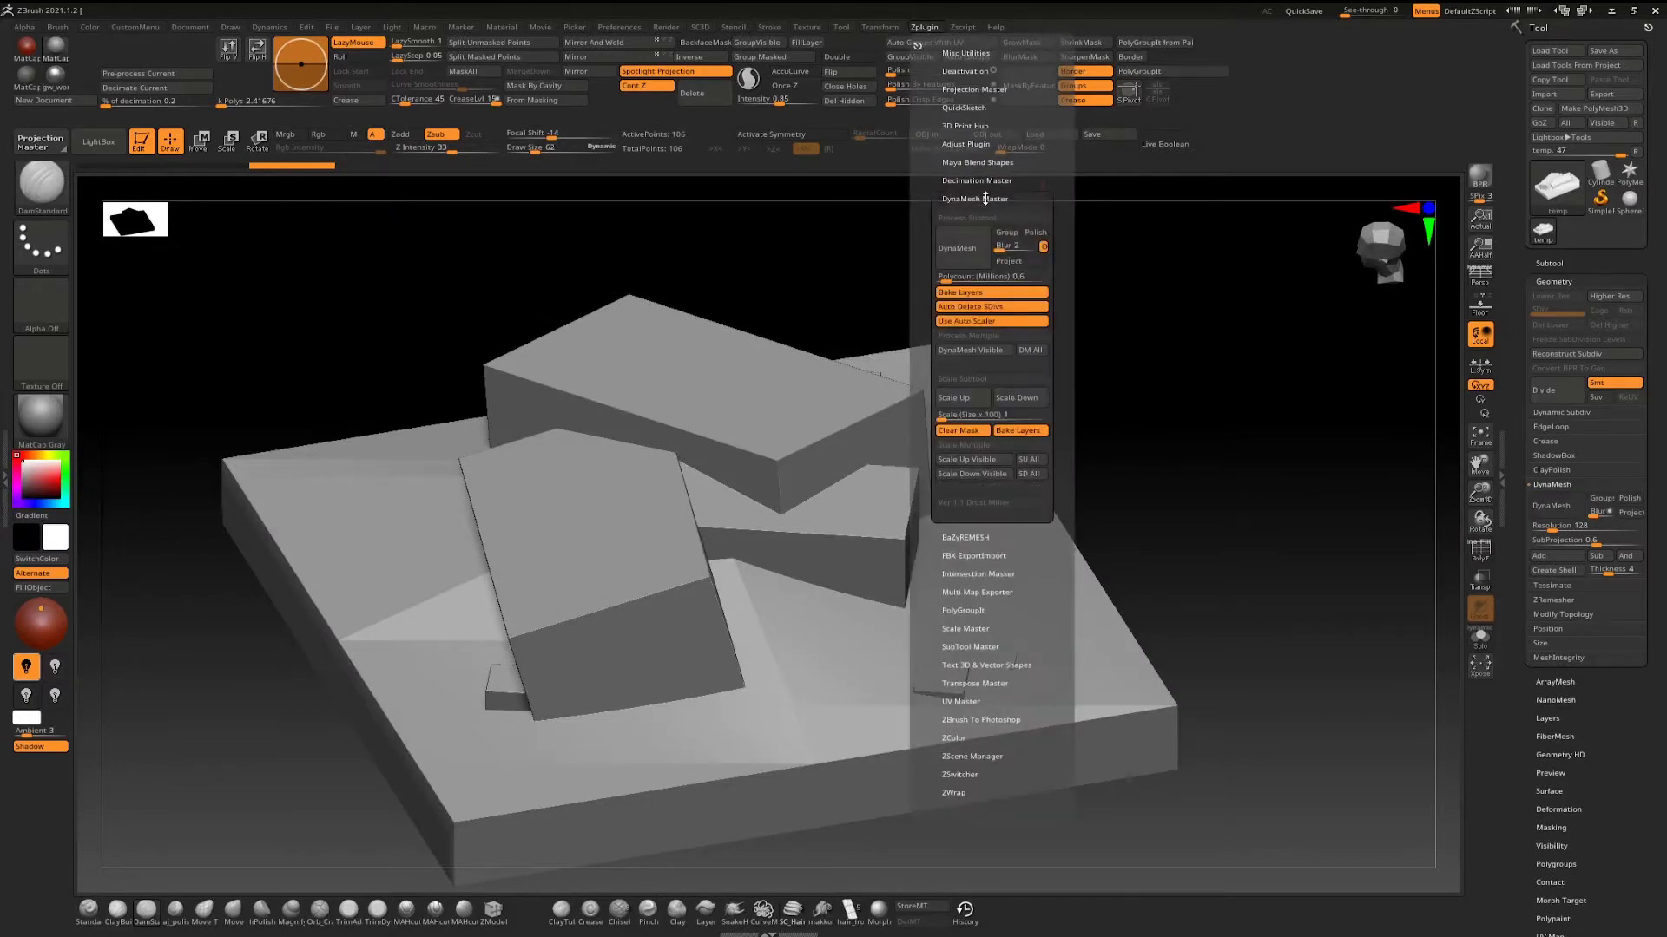
pyautogui.click(986, 198)
pyautogui.click(923, 27)
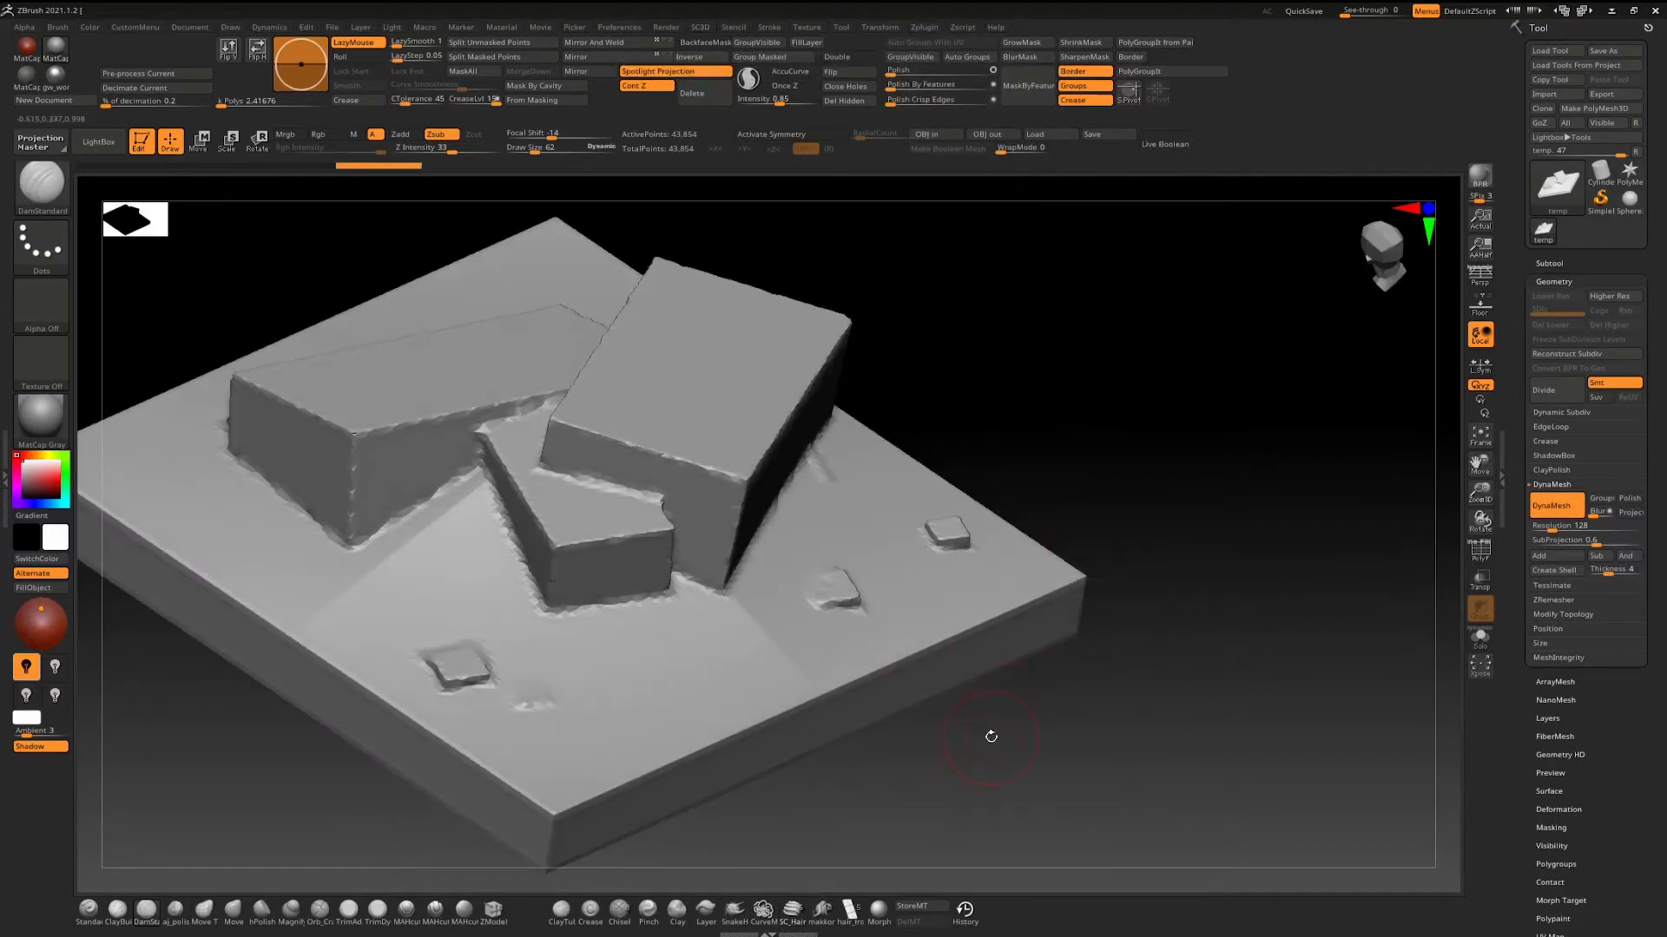
pyautogui.press('space')
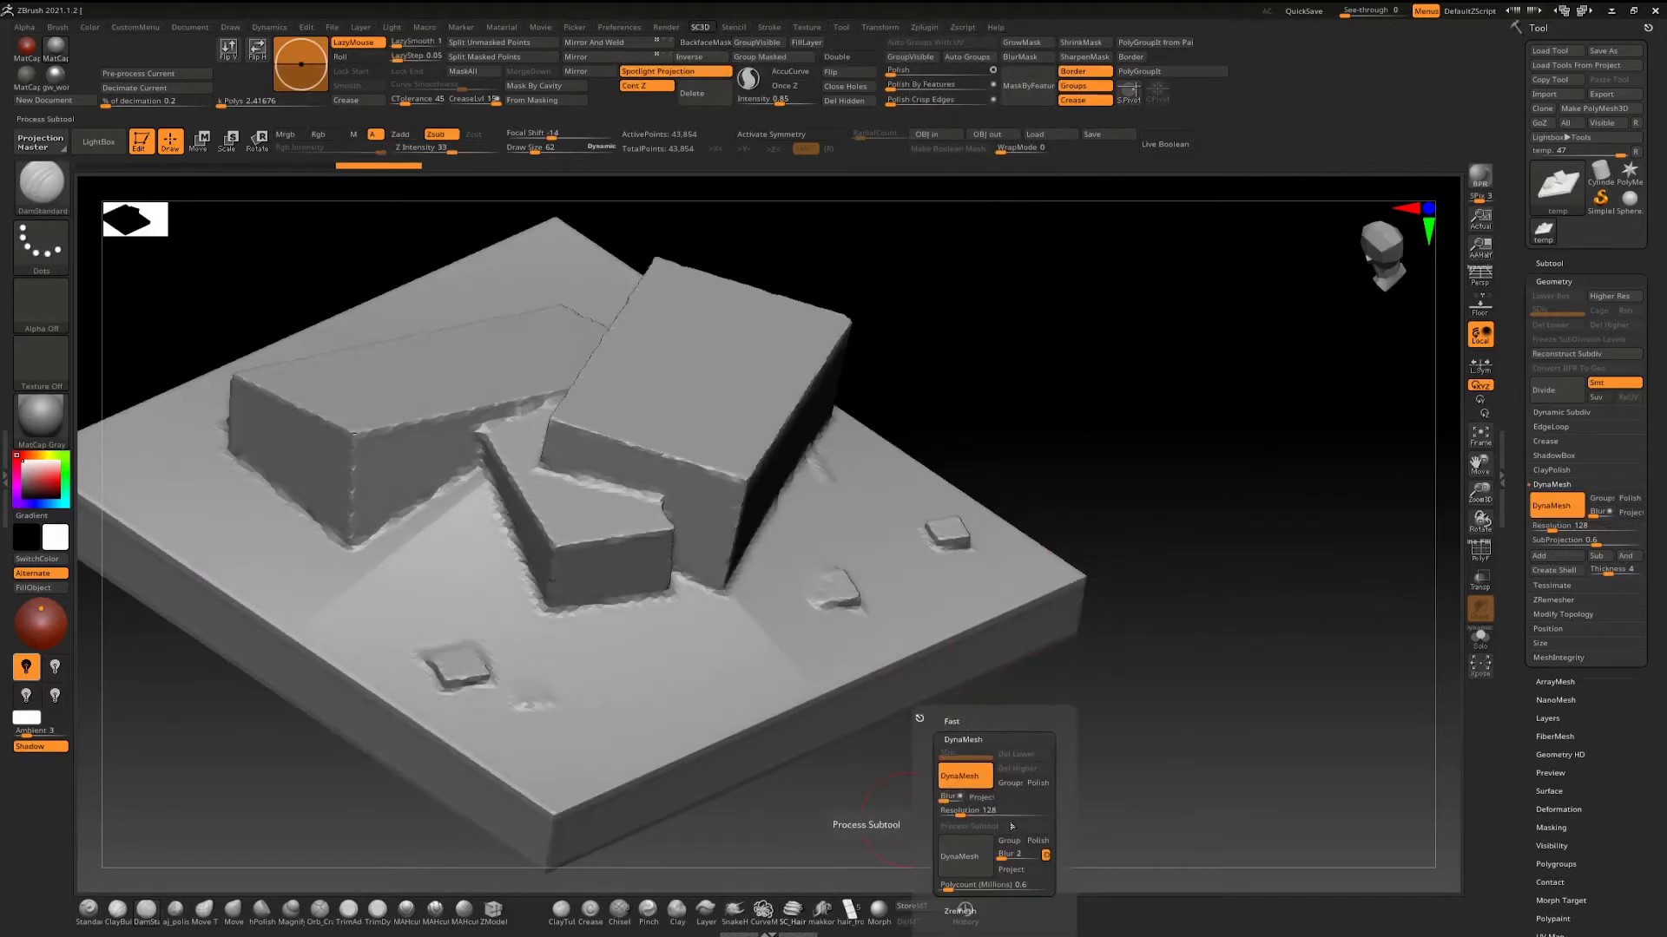
pyautogui.moveTo(1046, 798); pyautogui.dragTo(1300, 636, button='right')
# Show the subtool list again and select the Standard brush.
pyautogui.click(1590, 263)
pyautogui.keyDown('ctrl'); pyautogui.moveTo(1372, 320); pyautogui.dragTo(1198, 469, button='right'); pyautogui.keyUp('ctrl')
pyautogui.moveTo(1198, 468)
pyautogui.keyDown('ctrl'); pyautogui.mouseDown(button='right')
pyautogui.moveTo(1129, 521)
pyautogui.moveTo(1059, 512)
pyautogui.moveTo(1055, 490)
pyautogui.moveTo(1090, 498)
pyautogui.moveTo(1074, 510)
pyautogui.mouseUp(button='right'); pyautogui.keyUp('ctrl')
pyautogui.moveTo(1320, 418); pyautogui.dragTo(900, 368, button='right')
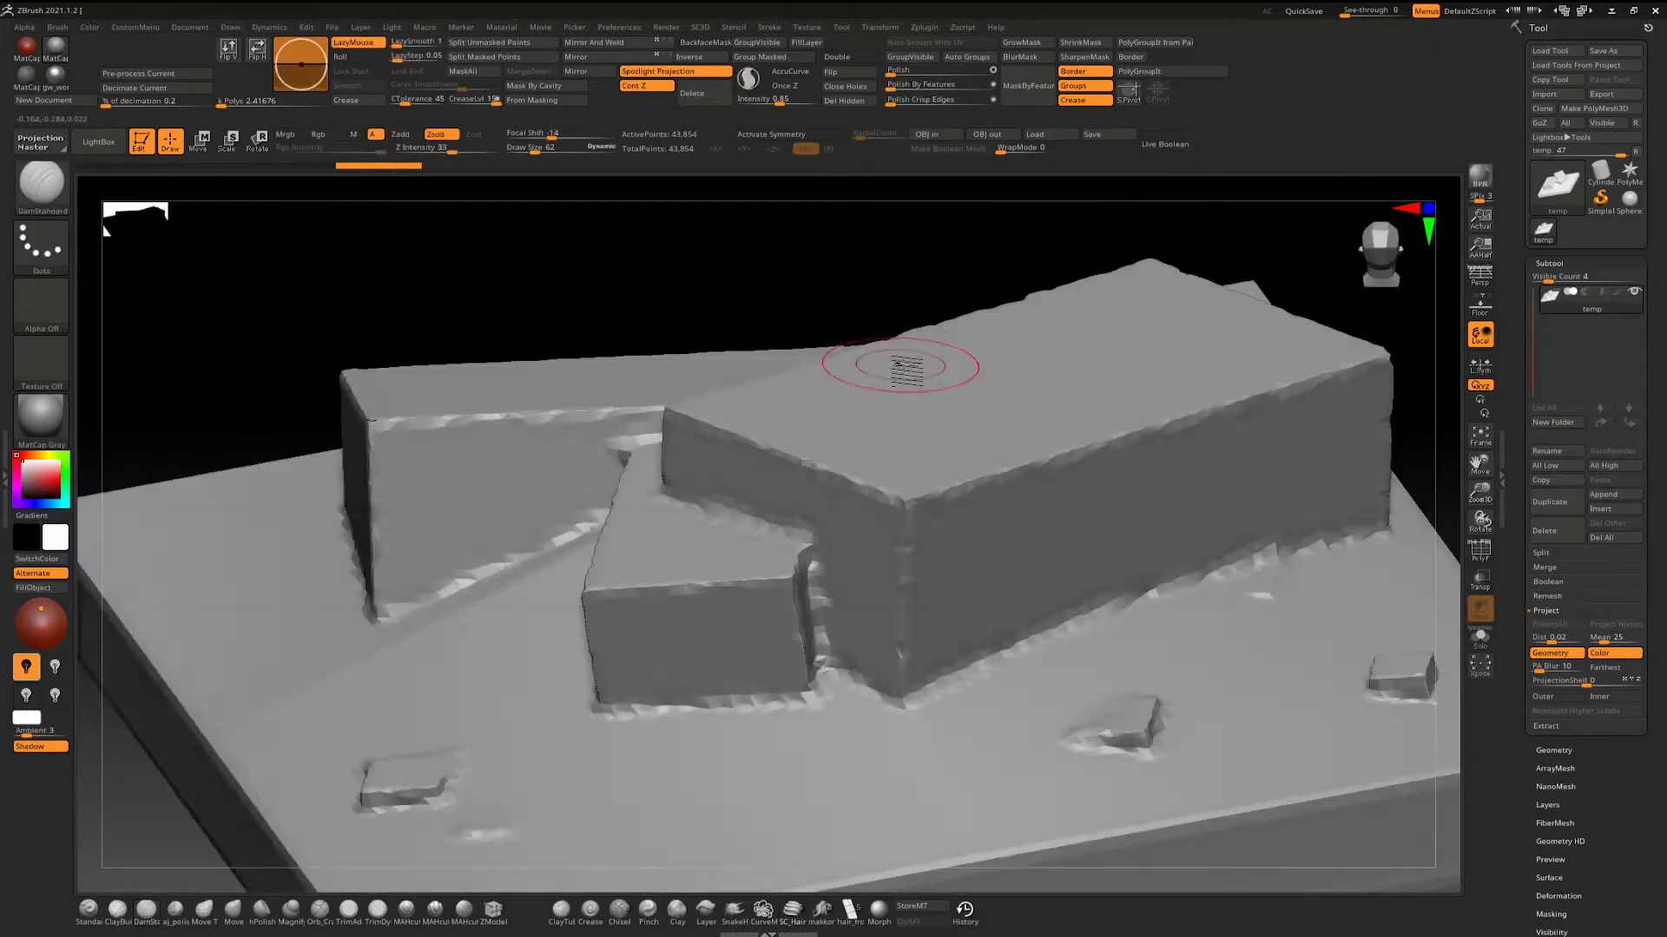
pyautogui.press('b')
pyautogui.press('s')
pyautogui.press('t')
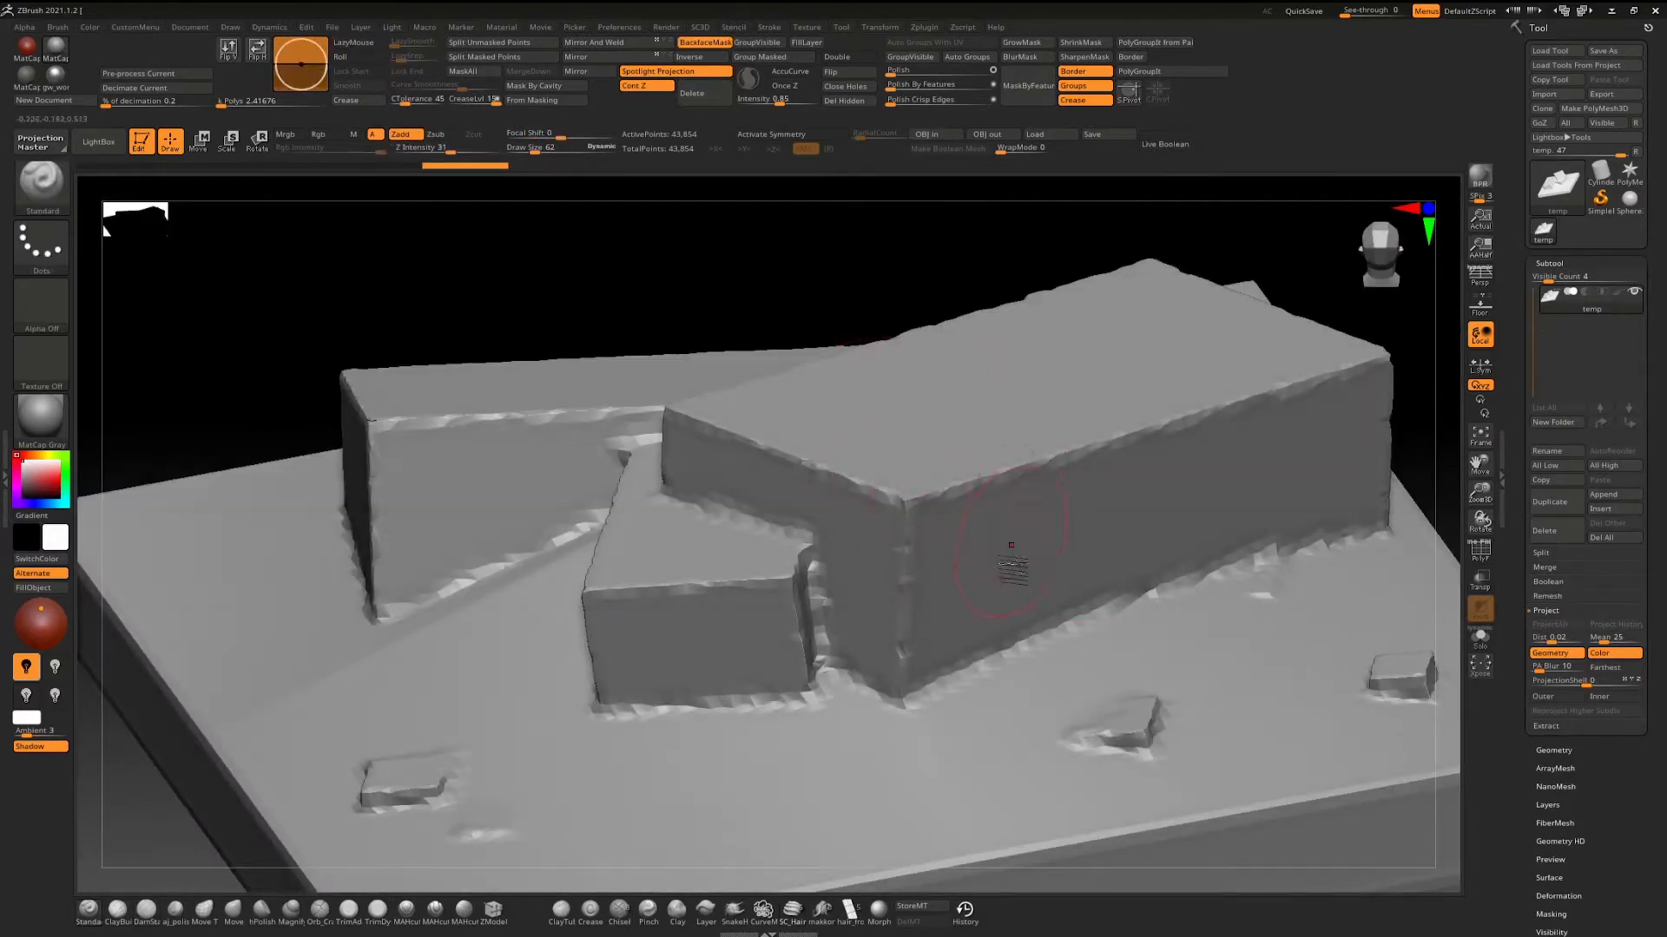
# Select the aj_polish brush and flatten the sharp edges at the far end of the taller large box.
pyautogui.moveTo(1071, 565); pyautogui.dragTo(1181, 738, button='right')
pyautogui.keyDown('alt'); pyautogui.moveTo(833, 620); pyautogui.dragTo(823, 724, button='right'); pyautogui.keyUp('alt')
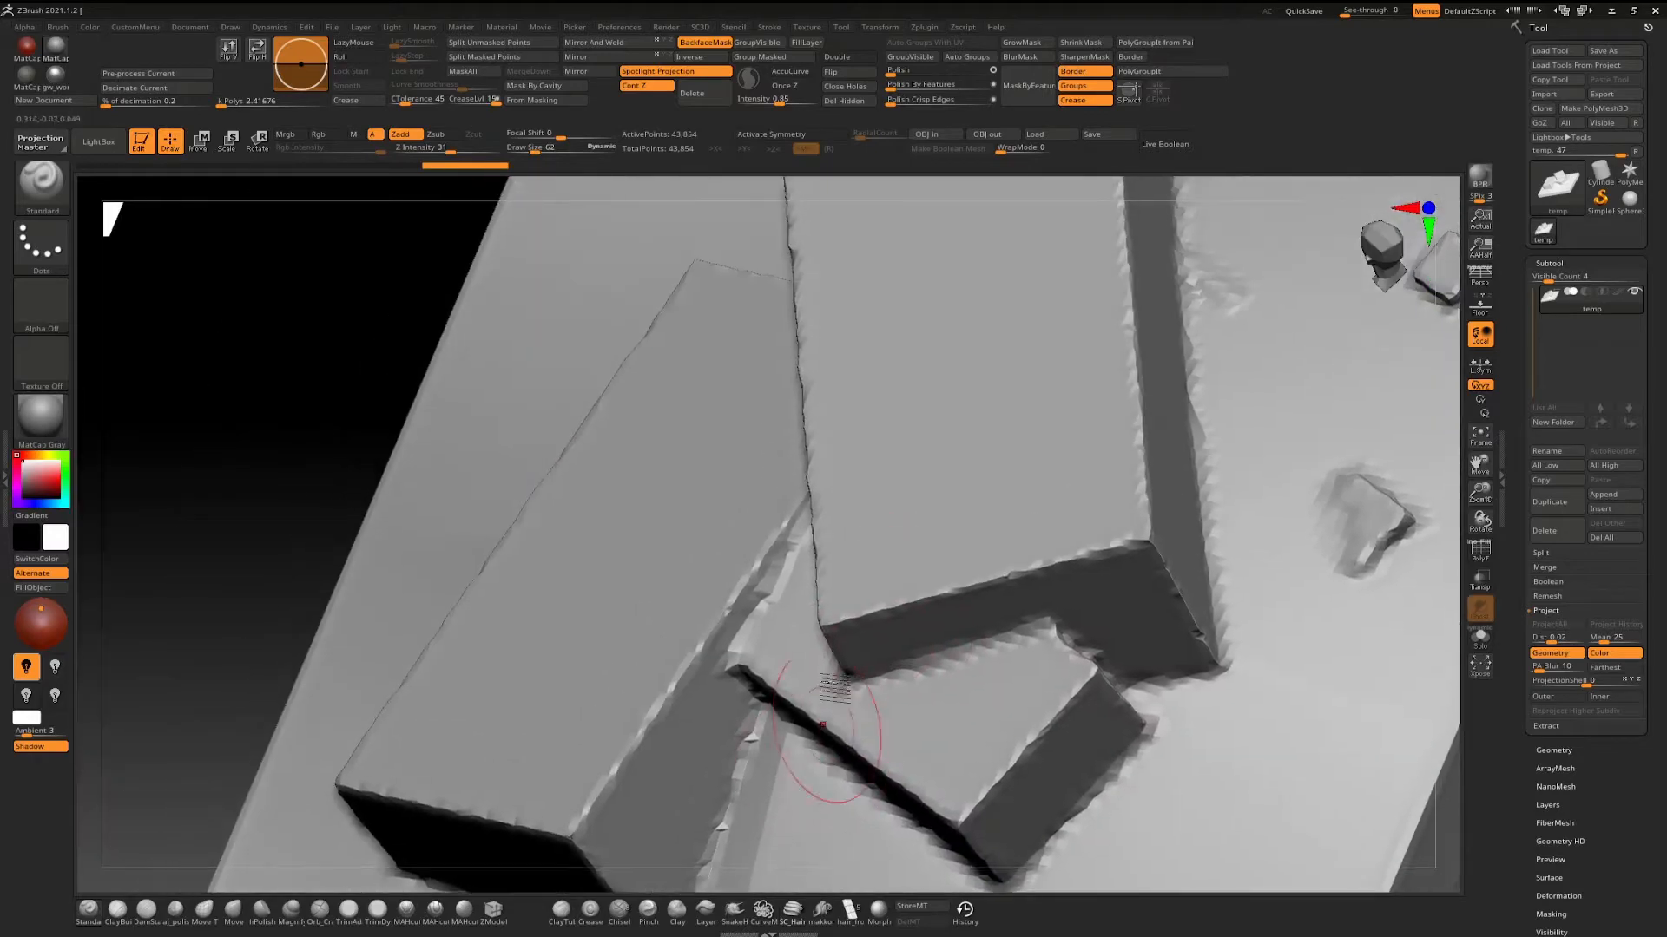
pyautogui.moveTo(995, 599); pyautogui.dragTo(874, 703, button='right')
pyautogui.keyDown('ctrl'); pyautogui.moveTo(1046, 521); pyautogui.dragTo(997, 454, button='right'); pyautogui.keyUp('ctrl')
pyautogui.moveTo(1050, 560)
pyautogui.mouseDown(button='right')
pyautogui.moveTo(1015, 510)
pyautogui.moveTo(980, 567)
pyautogui.moveTo(1037, 423)
pyautogui.mouseUp(button='right')
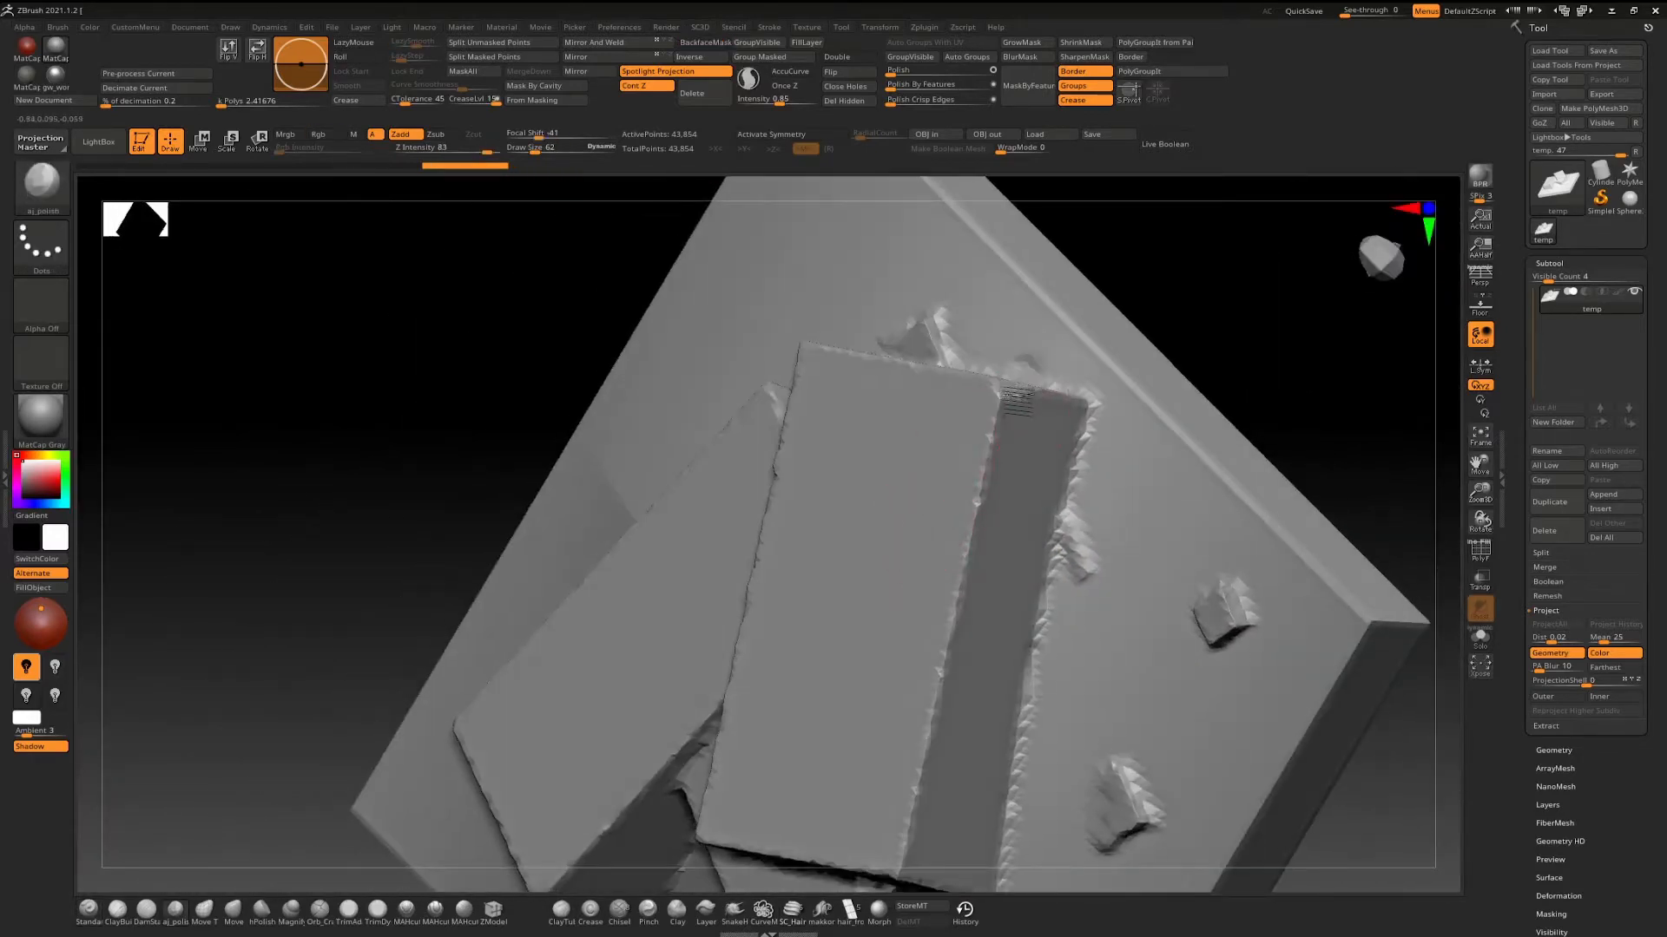
pyautogui.moveTo(1018, 401); pyautogui.dragTo(937, 410)
pyautogui.moveTo(840, 390); pyautogui.dragTo(875, 344, button='right')
pyautogui.moveTo(875, 344)
pyautogui.mouseDown()
pyautogui.moveTo(816, 344)
pyautogui.moveTo(985, 399)
pyautogui.mouseUp()
# Bevel the end corners and upper edges of the lower, partly buried large box with the aj_polish brush.
pyautogui.moveTo(753, 419); pyautogui.dragTo(1030, 457, button='right')
pyautogui.moveTo(910, 486)
pyautogui.mouseDown()
pyautogui.moveTo(859, 521)
pyautogui.moveTo(903, 587)
pyautogui.moveTo(894, 660)
pyautogui.moveTo(911, 707)
pyautogui.mouseUp()
pyautogui.moveTo(917, 737)
pyautogui.mouseDown(button='right')
pyautogui.moveTo(1049, 416)
pyautogui.moveTo(937, 572)
pyautogui.mouseUp(button='right')
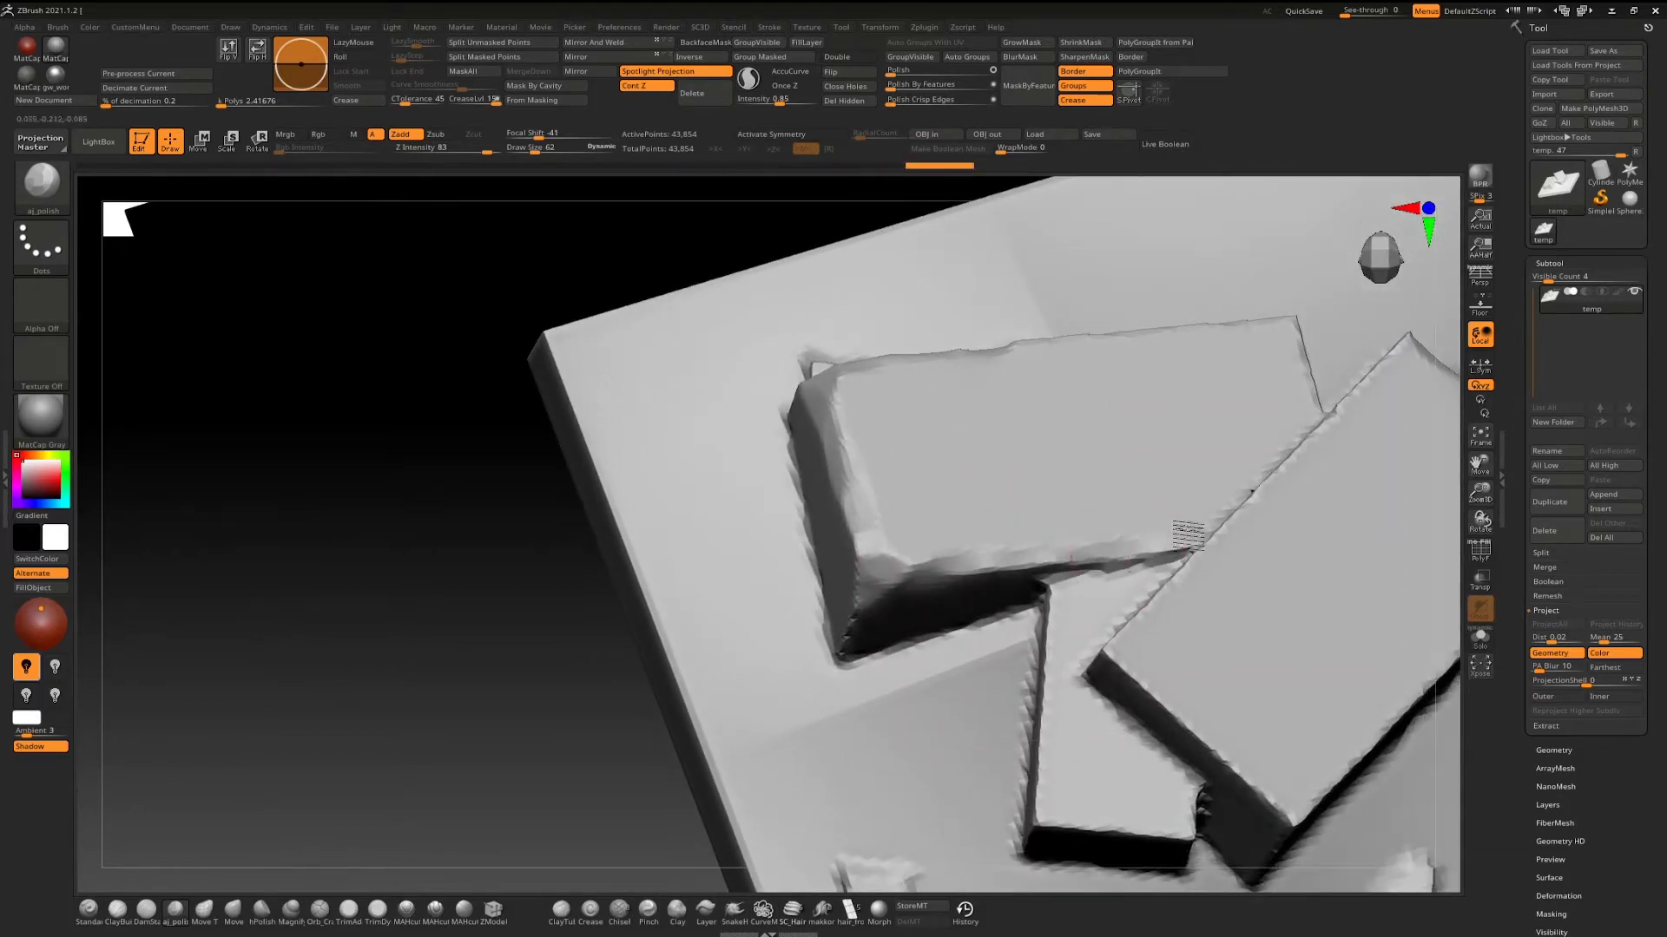
pyautogui.moveTo(1066, 547); pyautogui.dragTo(1092, 671, button='right')
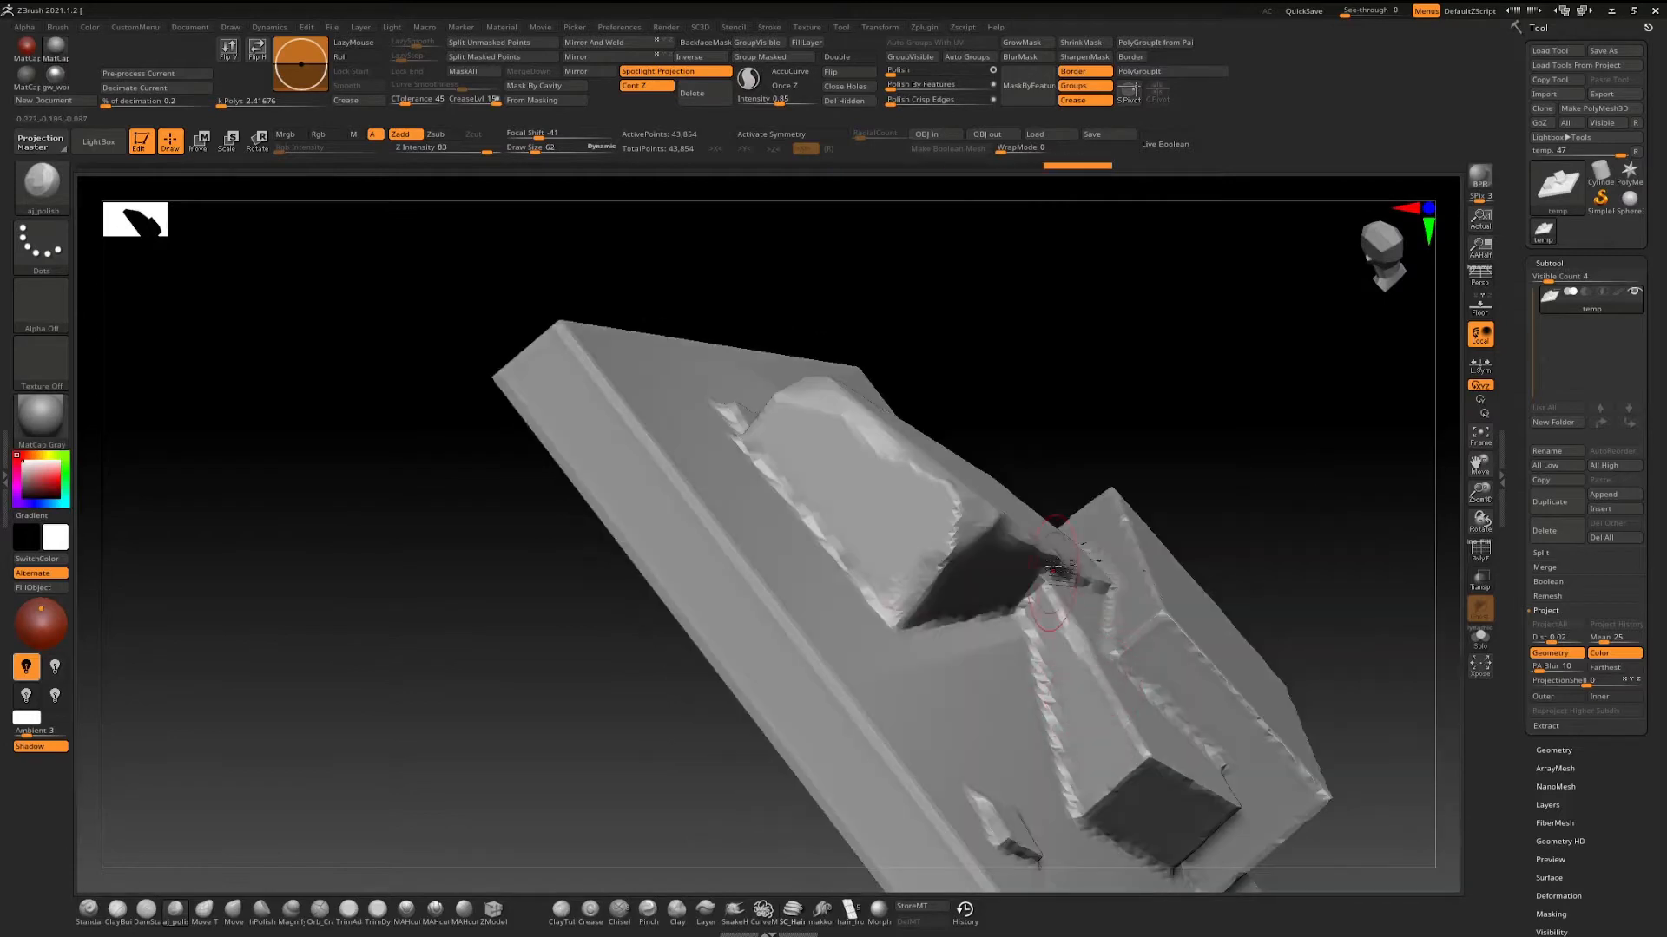
# Polish the upper edges and corners of the small box wedged between the two large boxes.
pyautogui.moveTo(1160, 759)
pyautogui.mouseDown()
pyautogui.moveTo(1124, 777)
pyautogui.moveTo(1069, 761)
pyautogui.mouseUp()
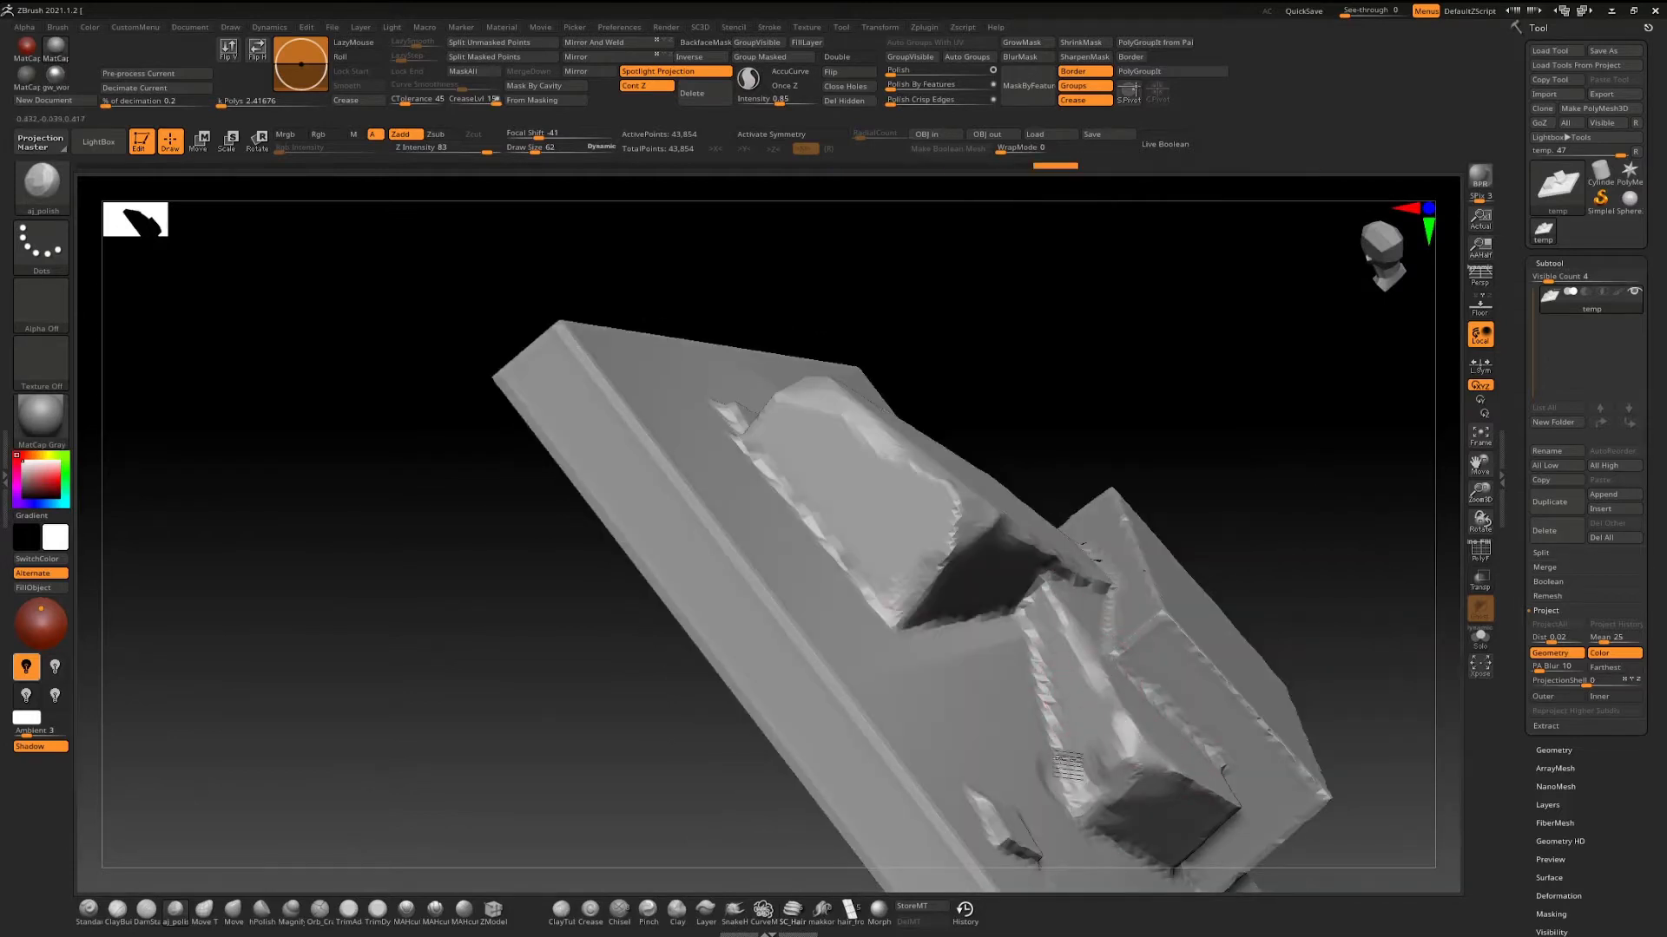
pyautogui.moveTo(1172, 711)
pyautogui.mouseDown(button='right')
pyautogui.moveTo(981, 649)
pyautogui.moveTo(1021, 700)
pyautogui.mouseUp(button='right')
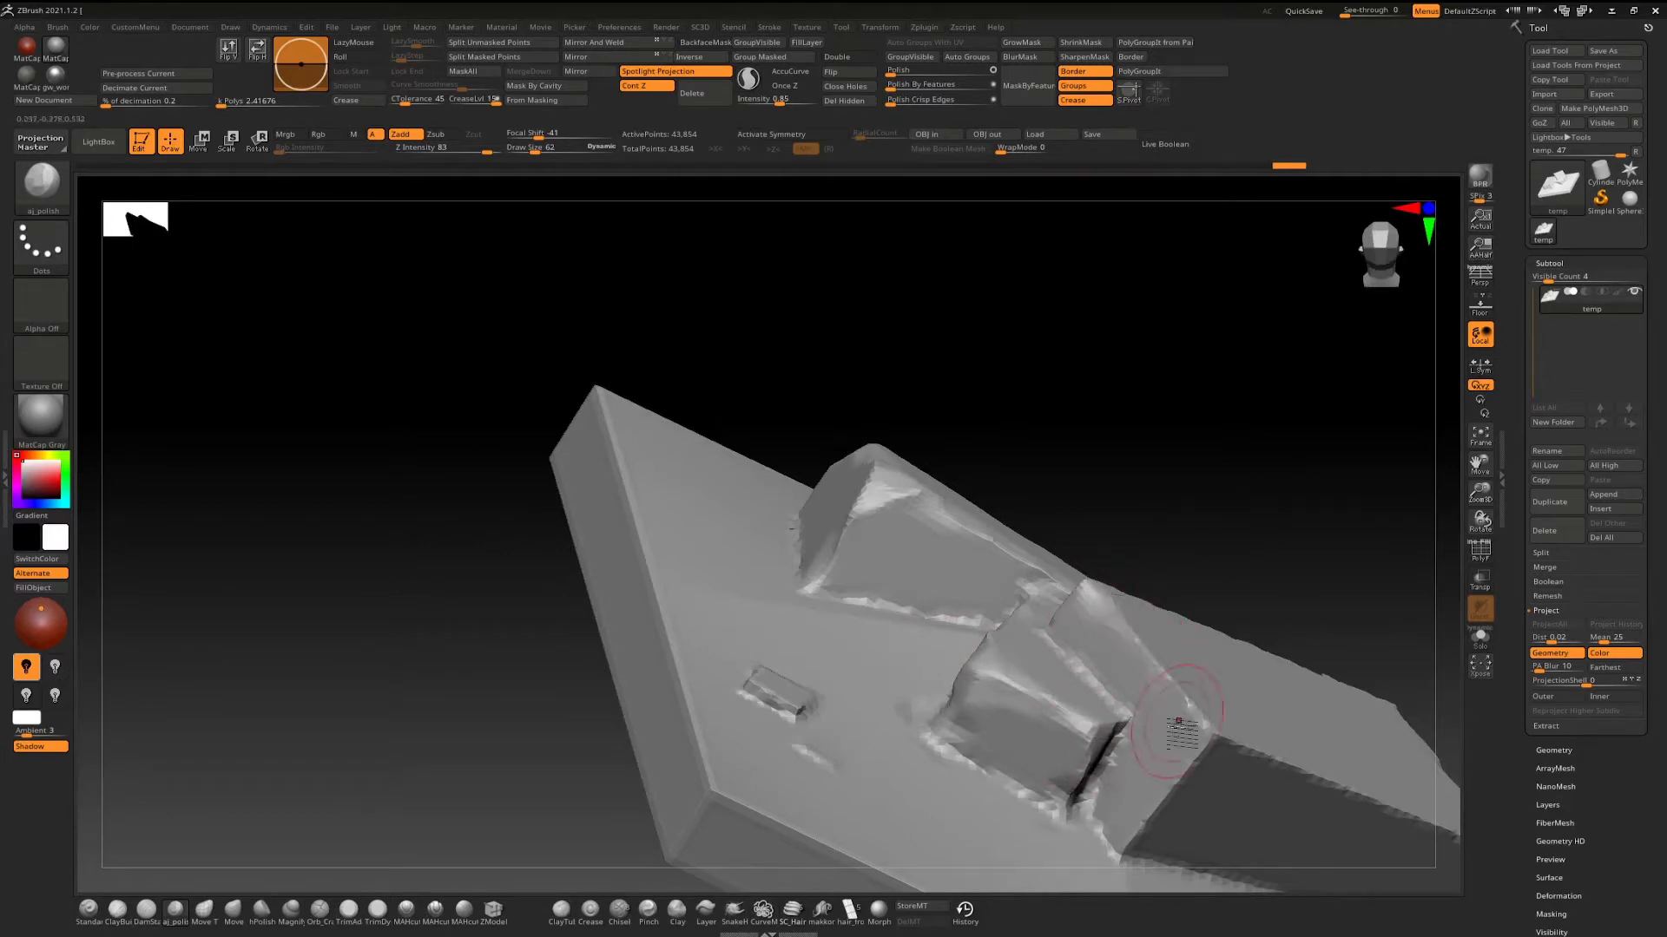
pyautogui.moveTo(1164, 695)
pyautogui.mouseDown(button='right')
pyautogui.moveTo(1060, 454)
pyautogui.moveTo(1120, 518)
pyautogui.mouseUp(button='right')
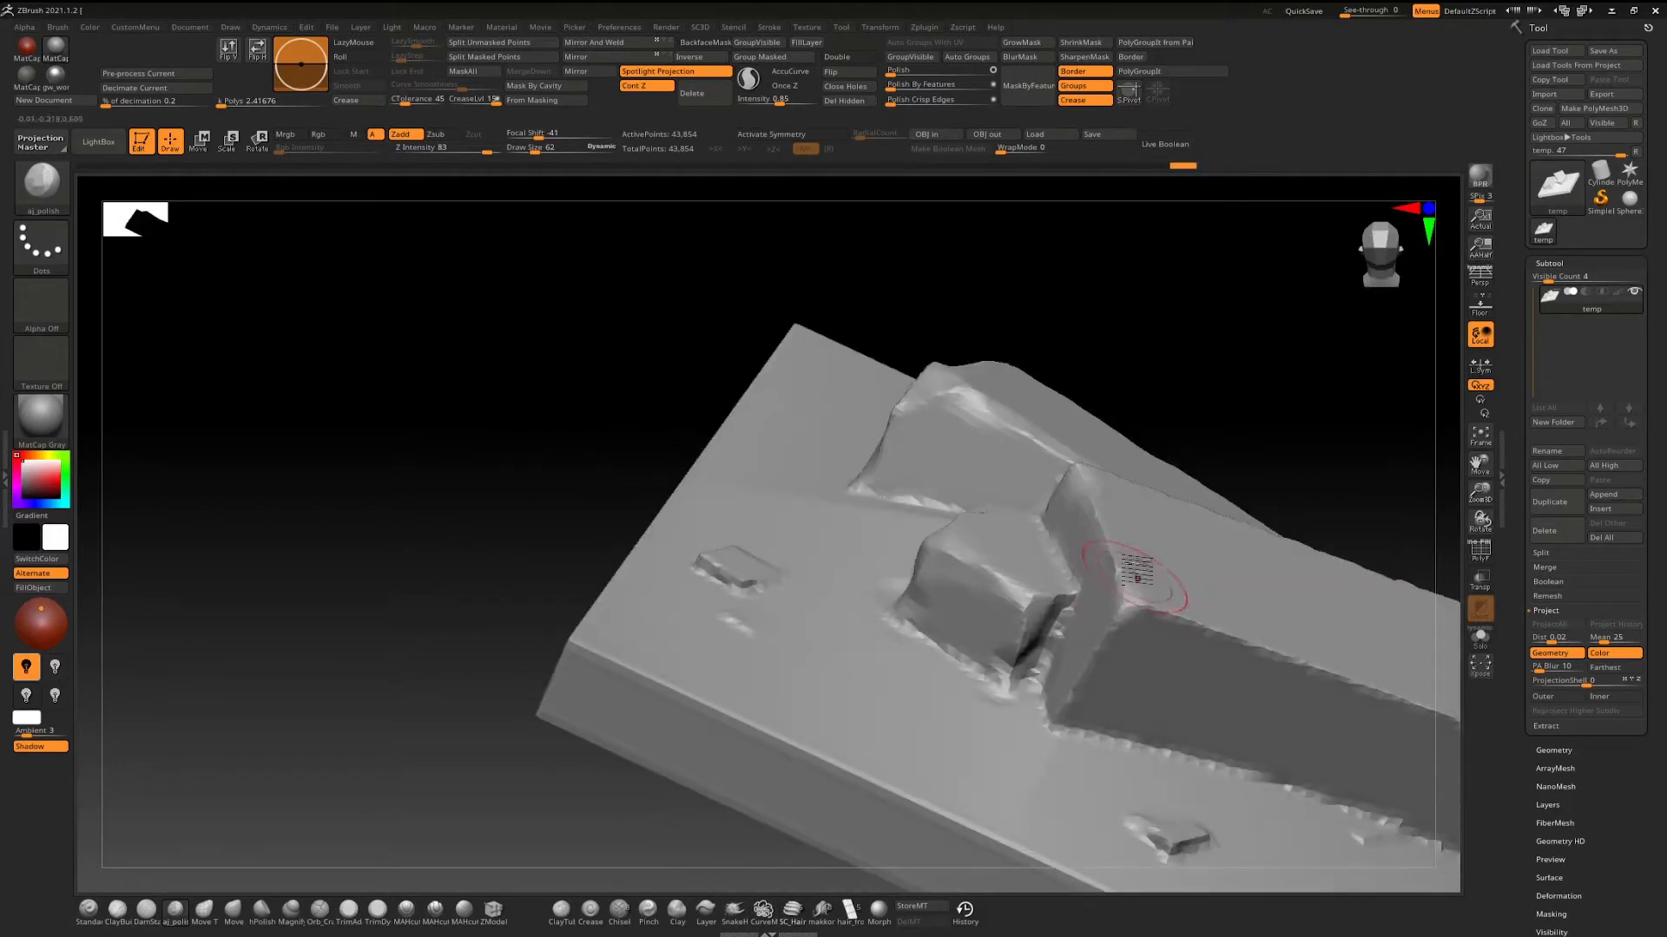
# Polish the end corners and long outer upper edge of the taller large box.
pyautogui.moveTo(1052, 751)
pyautogui.mouseDown(button='right')
pyautogui.moveTo(855, 521)
pyautogui.moveTo(998, 582)
pyautogui.mouseUp(button='right')
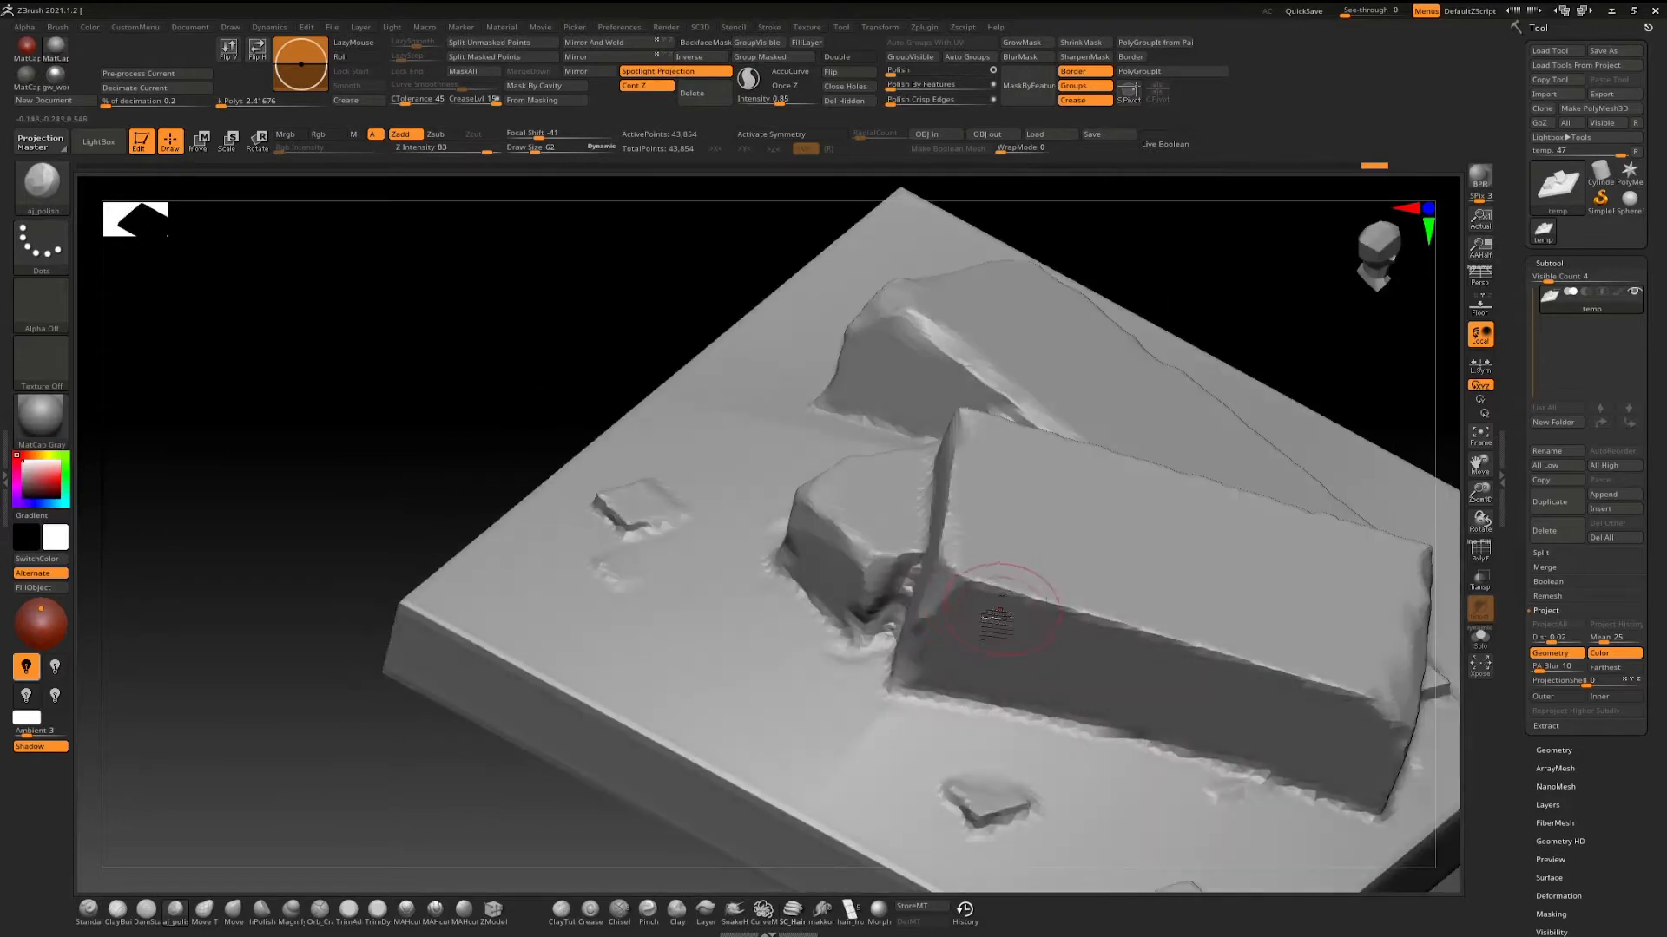
pyautogui.moveTo(1231, 579)
pyautogui.mouseDown(button='right')
pyautogui.moveTo(960, 503)
pyautogui.moveTo(1040, 705)
pyautogui.moveTo(1185, 669)
pyautogui.mouseUp(button='right')
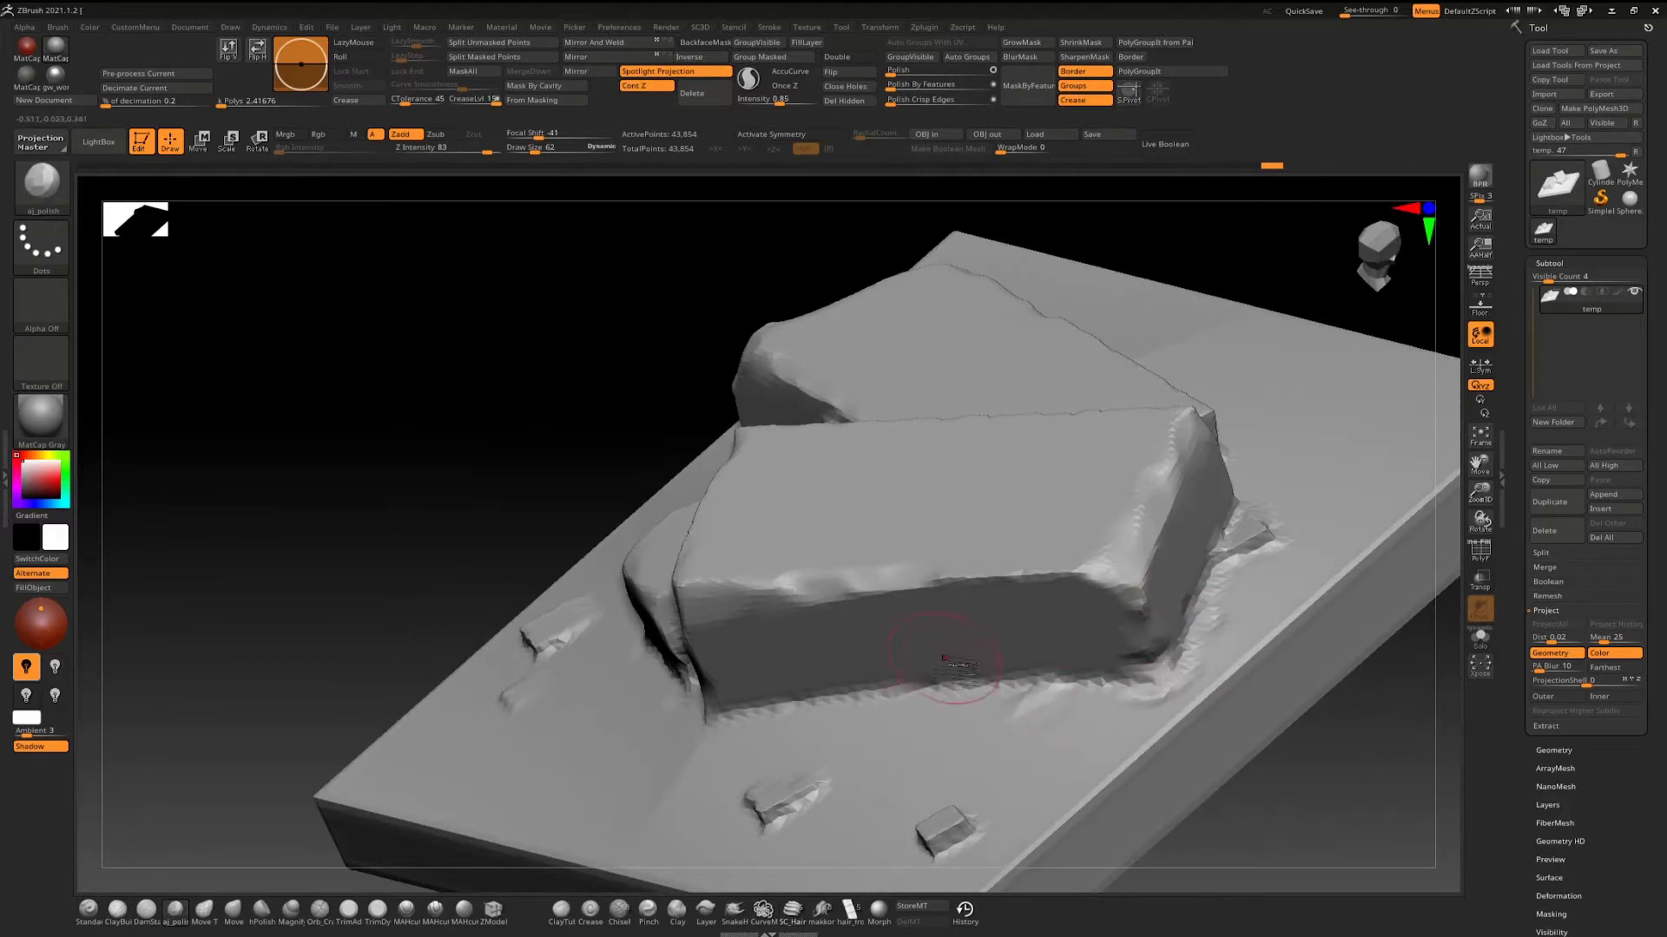
pyautogui.moveTo(946, 658)
pyautogui.mouseDown(button='right')
pyautogui.moveTo(1108, 700)
pyautogui.moveTo(1042, 711)
pyautogui.moveTo(997, 700)
pyautogui.moveTo(1130, 637)
pyautogui.moveTo(1135, 551)
pyautogui.moveTo(1004, 762)
pyautogui.moveTo(990, 523)
pyautogui.mouseUp(button='right')
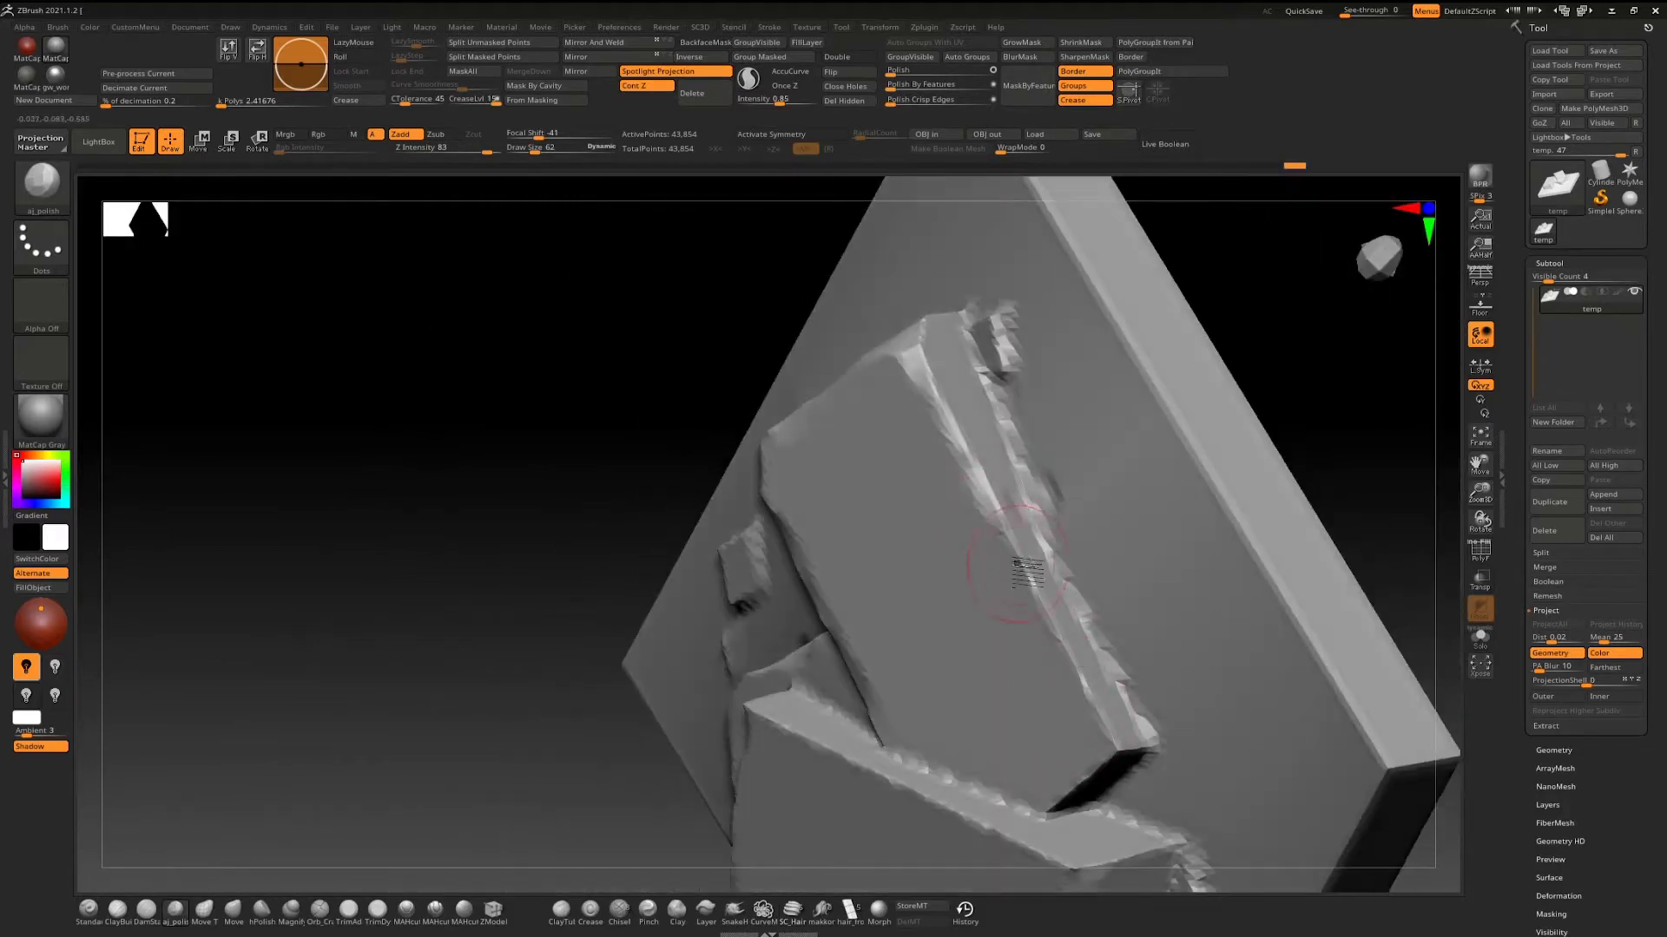
# Bevel the end edge and vertical corner at the taller box's far end with the aj_polish brush.
pyautogui.moveTo(1109, 717)
pyautogui.mouseDown(button='right')
pyautogui.moveTo(1127, 584)
pyautogui.moveTo(1146, 573)
pyautogui.moveTo(1097, 654)
pyautogui.moveTo(1037, 607)
pyautogui.moveTo(1102, 706)
pyautogui.moveTo(1109, 772)
pyautogui.mouseUp(button='right')
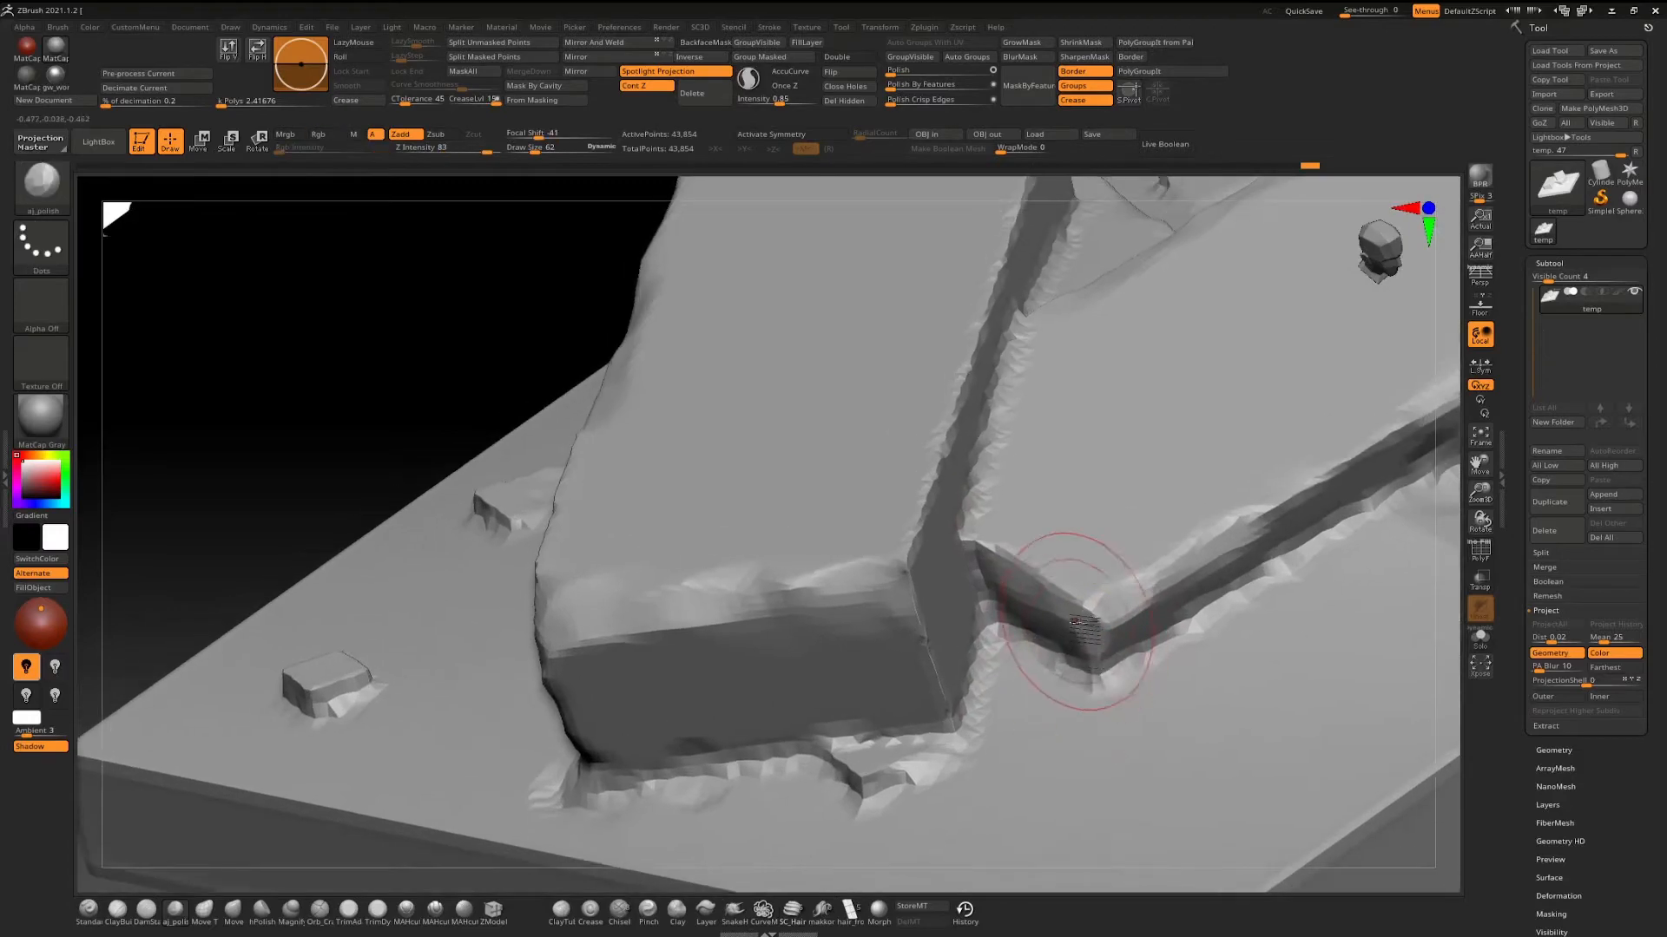
pyautogui.moveTo(1096, 610); pyautogui.dragTo(940, 486, button='right')
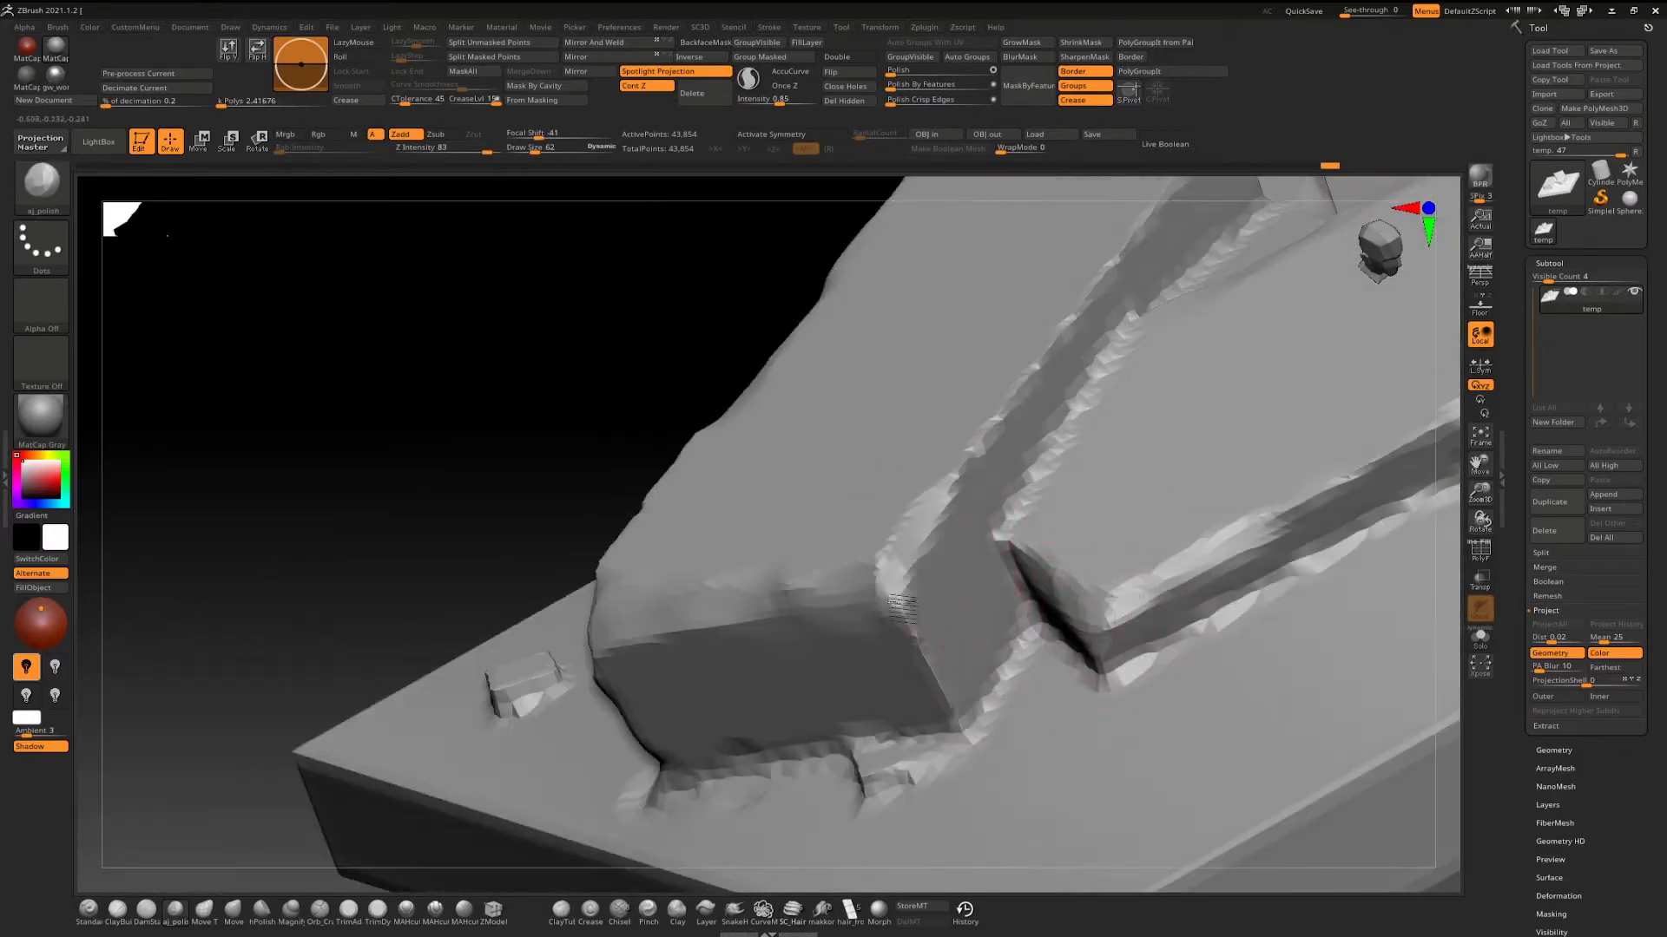
pyautogui.moveTo(903, 609); pyautogui.dragTo(951, 734)
pyautogui.moveTo(935, 767); pyautogui.dragTo(942, 747, button='right')
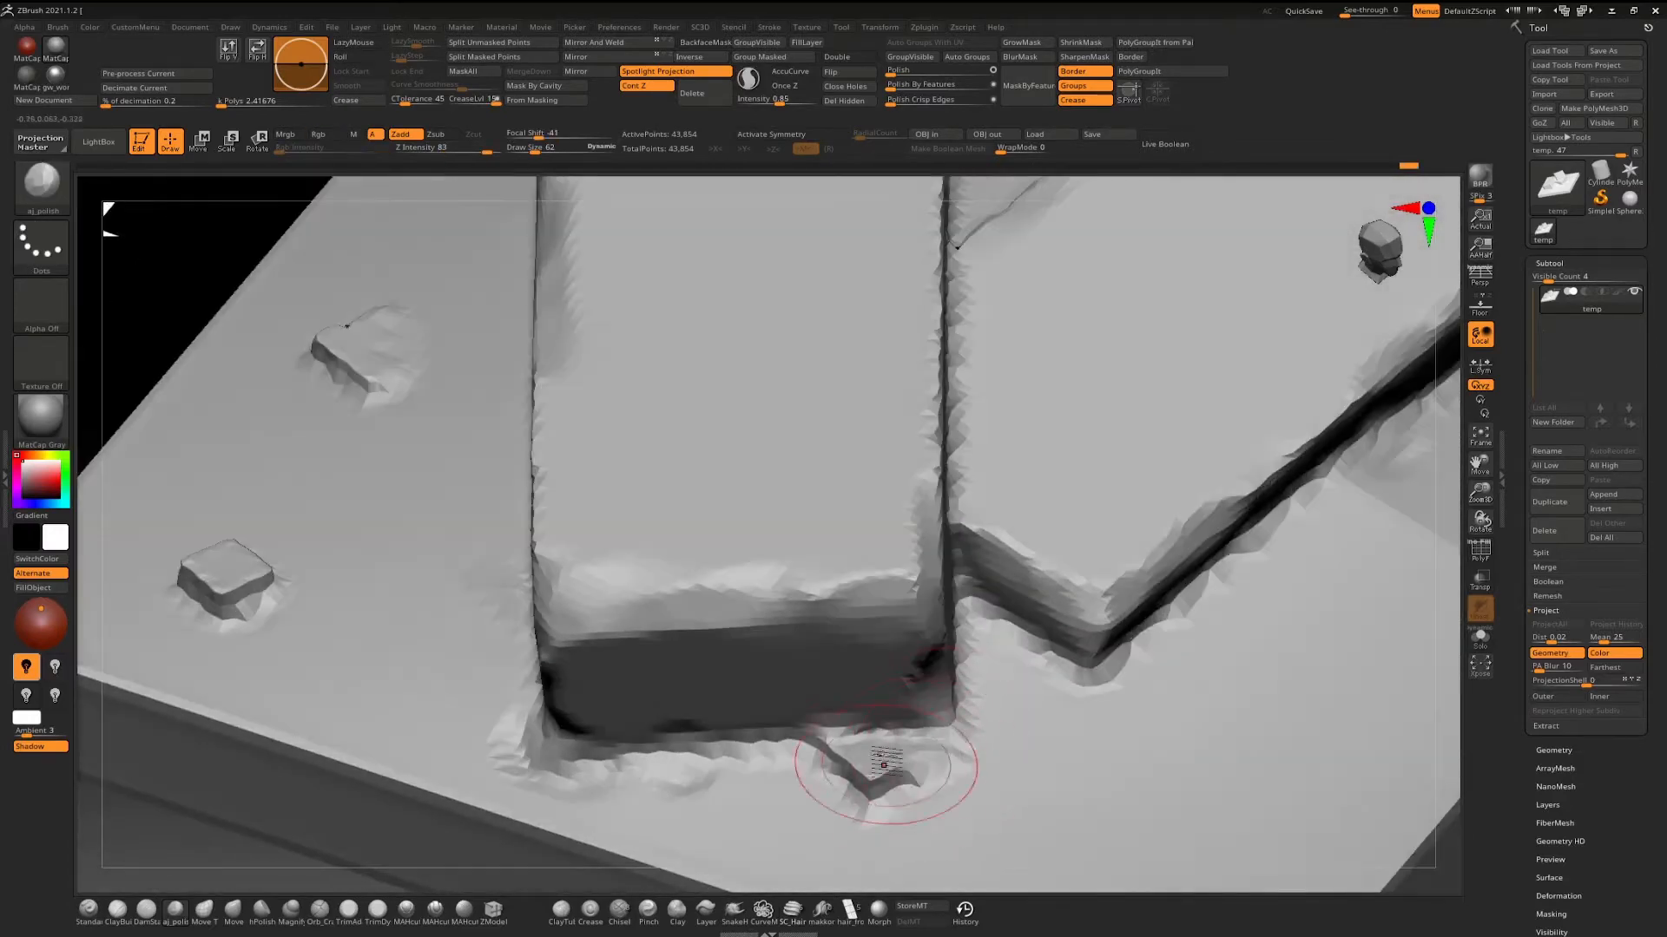
pyautogui.moveTo(1116, 706)
pyautogui.mouseDown(button='right')
pyautogui.moveTo(1172, 613)
pyautogui.moveTo(1072, 569)
pyautogui.moveTo(928, 643)
pyautogui.moveTo(1082, 591)
pyautogui.moveTo(1120, 721)
pyautogui.mouseUp(button='right')
# Flatten the taller box's inner upper edge and blend it into the lower box where the two rocks touch.
pyautogui.keyDown('ctrl'); pyautogui.moveTo(1120, 720); pyautogui.dragTo(1134, 682, button='right'); pyautogui.keyUp('ctrl')
pyautogui.keyDown('ctrl'); pyautogui.moveTo(1237, 508); pyautogui.dragTo(1209, 568, button='right'); pyautogui.keyUp('ctrl')
pyautogui.keyDown('ctrl'); pyautogui.moveTo(1024, 643); pyautogui.dragTo(976, 721, button='right'); pyautogui.keyUp('ctrl')
pyautogui.moveTo(977, 720)
pyautogui.keyDown('ctrl'); pyautogui.mouseDown(button='right')
pyautogui.moveTo(990, 678)
pyautogui.moveTo(838, 532)
pyautogui.mouseUp(button='right'); pyautogui.keyUp('ctrl')
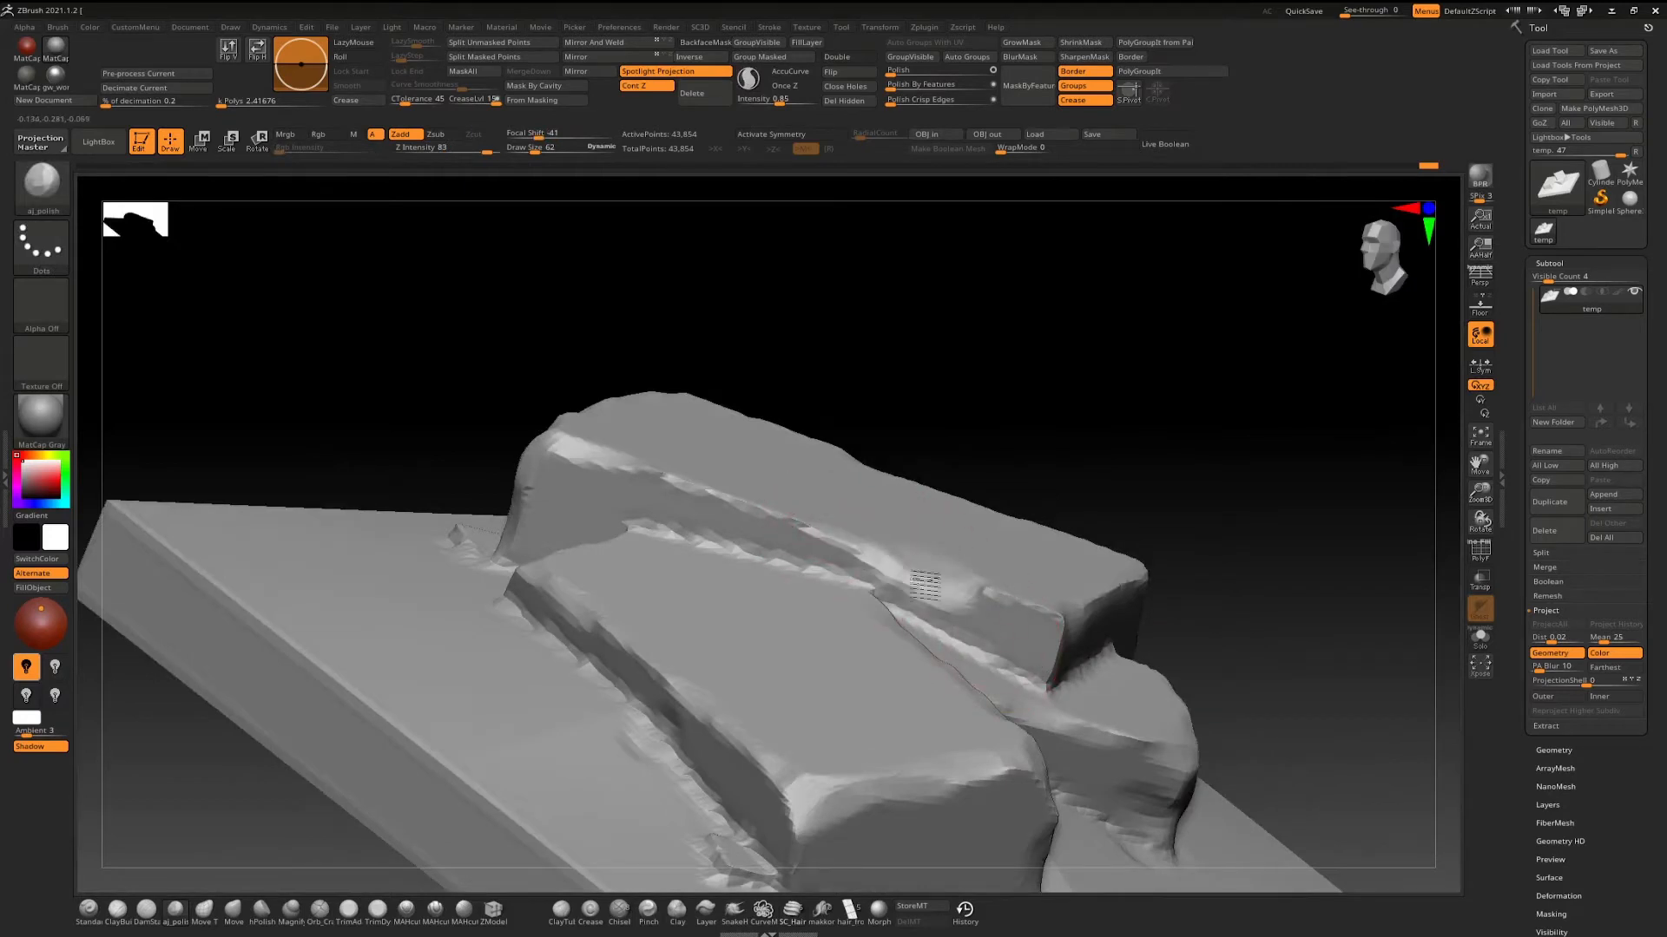
pyautogui.moveTo(919, 573); pyautogui.dragTo(938, 553, button='right')
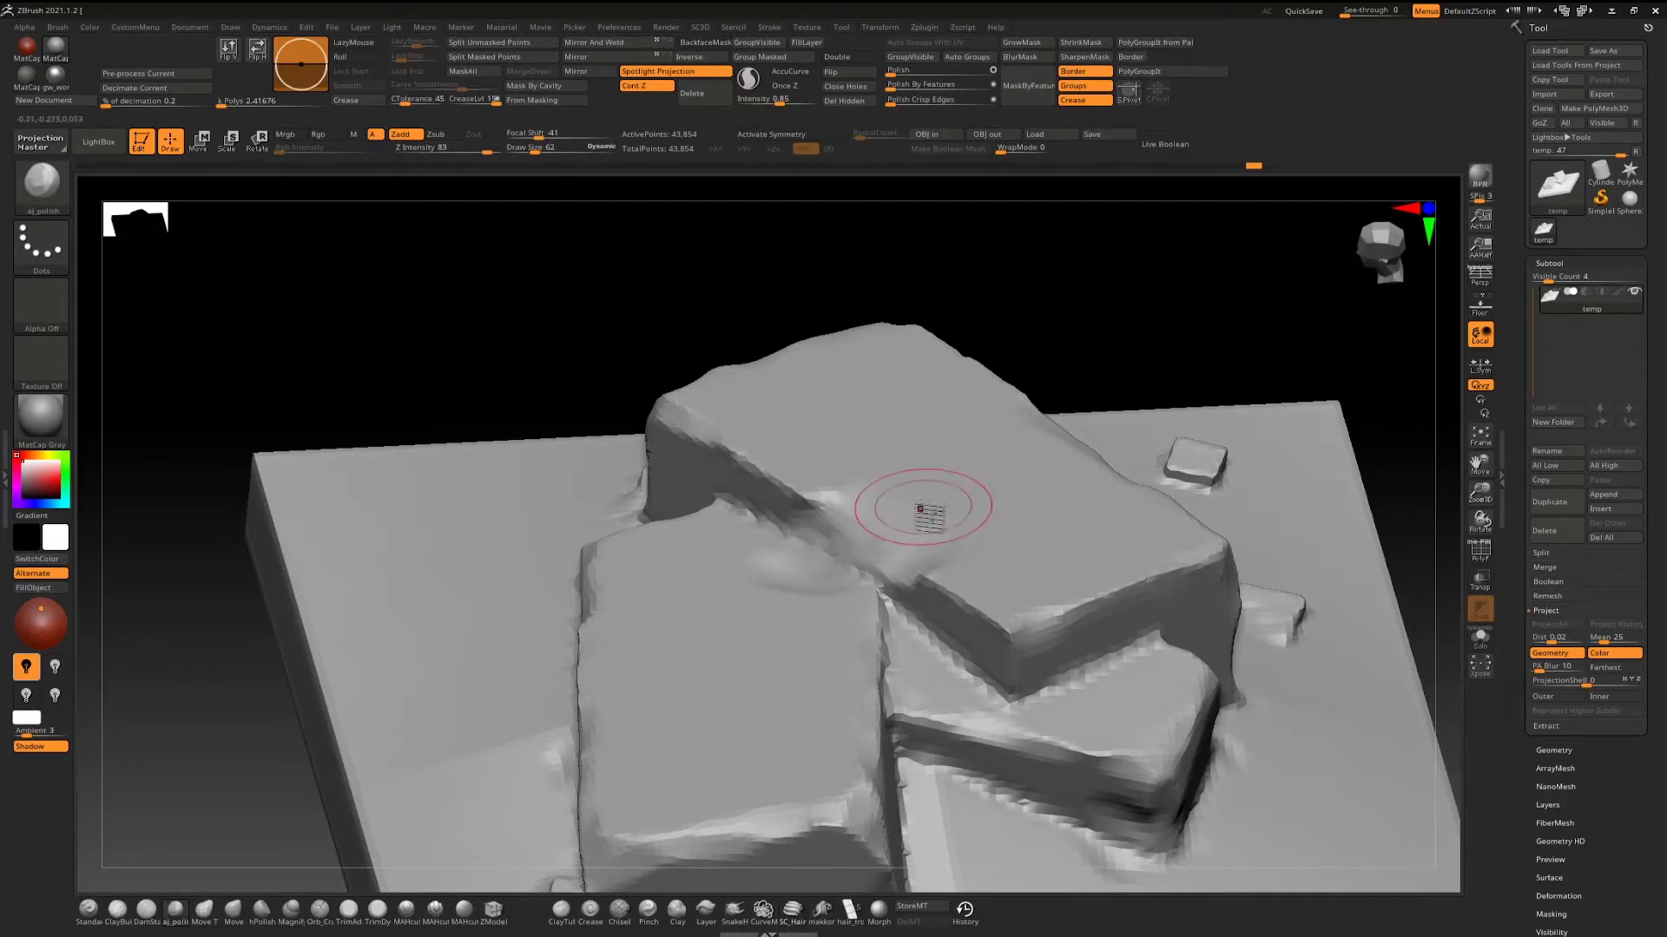
pyautogui.moveTo(920, 510); pyautogui.dragTo(922, 502, button='right')
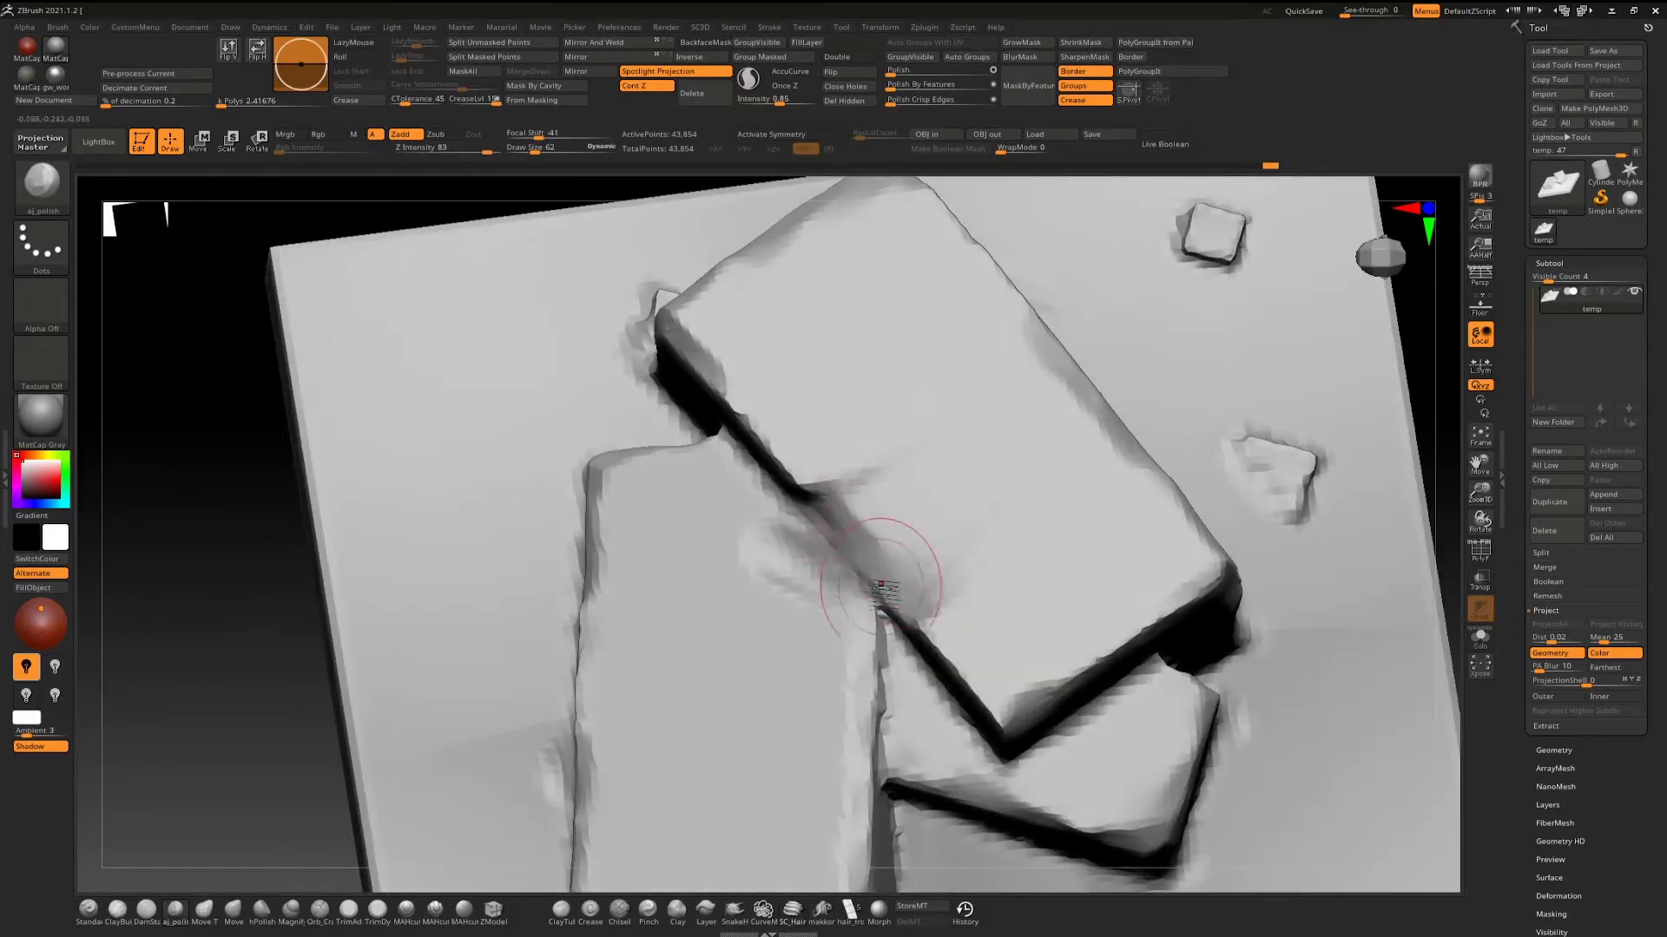
# Select the DamStandard brush and carve short curved creases into the lower box's top beside the contact area.
pyautogui.moveTo(881, 589)
pyautogui.mouseDown(button='right')
pyautogui.moveTo(769, 655)
pyautogui.moveTo(772, 734)
pyautogui.mouseUp(button='right')
pyautogui.press('b')
pyautogui.press('d')
pyautogui.press('s')
pyautogui.moveTo(807, 617); pyautogui.dragTo(848, 588, button='right')
pyautogui.moveTo(800, 629)
pyautogui.mouseDown()
pyautogui.moveTo(846, 586)
pyautogui.moveTo(764, 655)
pyautogui.moveTo(845, 573)
pyautogui.moveTo(781, 629)
pyautogui.mouseUp()
# With the Move Topological brush selected, rebuild the DynaMesh and smooth the creases on the lower box's top.
pyautogui.press('2')
pyautogui.press('b')
pyautogui.press('m')
pyautogui.press('t')
pyautogui.press('2')
pyautogui.keyDown('ctrl'); pyautogui.moveTo(282, 777); pyautogui.dragTo(295, 829); pyautogui.keyUp('ctrl')
pyautogui.keyDown('shift'); pyautogui.moveTo(868, 594); pyautogui.dragTo(814, 612); pyautogui.keyUp('shift')
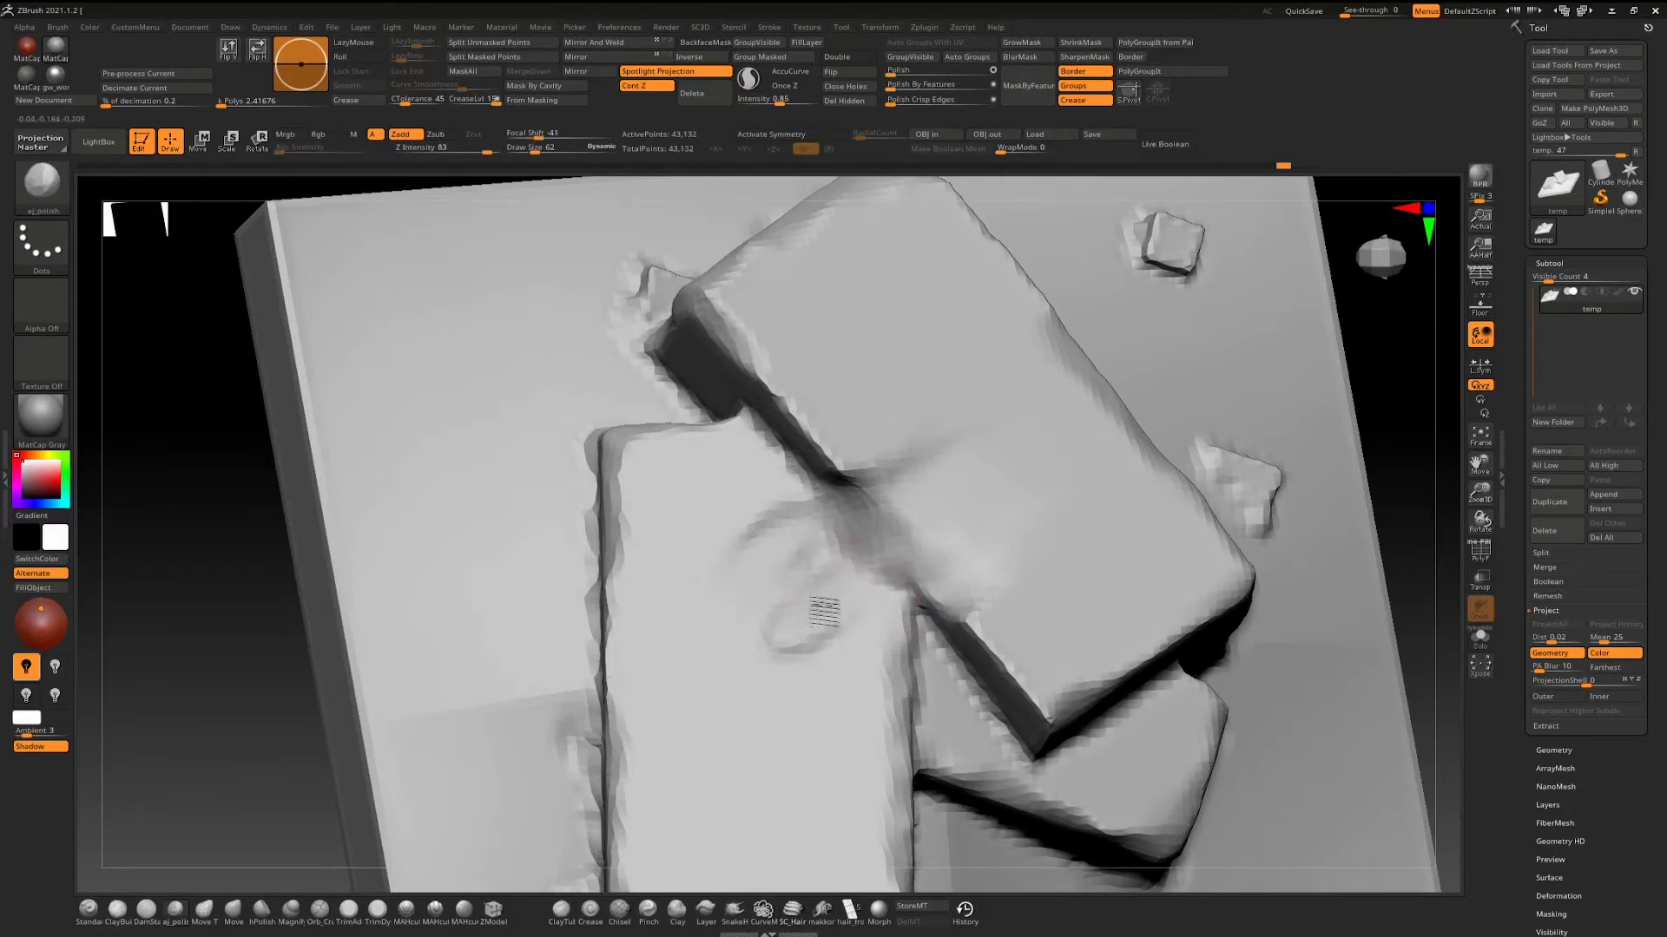
# Polish the seam between the two large boxes and rebuild the DynaMesh at a higher resolution.
pyautogui.moveTo(837, 632)
pyautogui.mouseDown(button='right')
pyautogui.moveTo(811, 621)
pyautogui.moveTo(860, 662)
pyautogui.mouseUp(button='right')
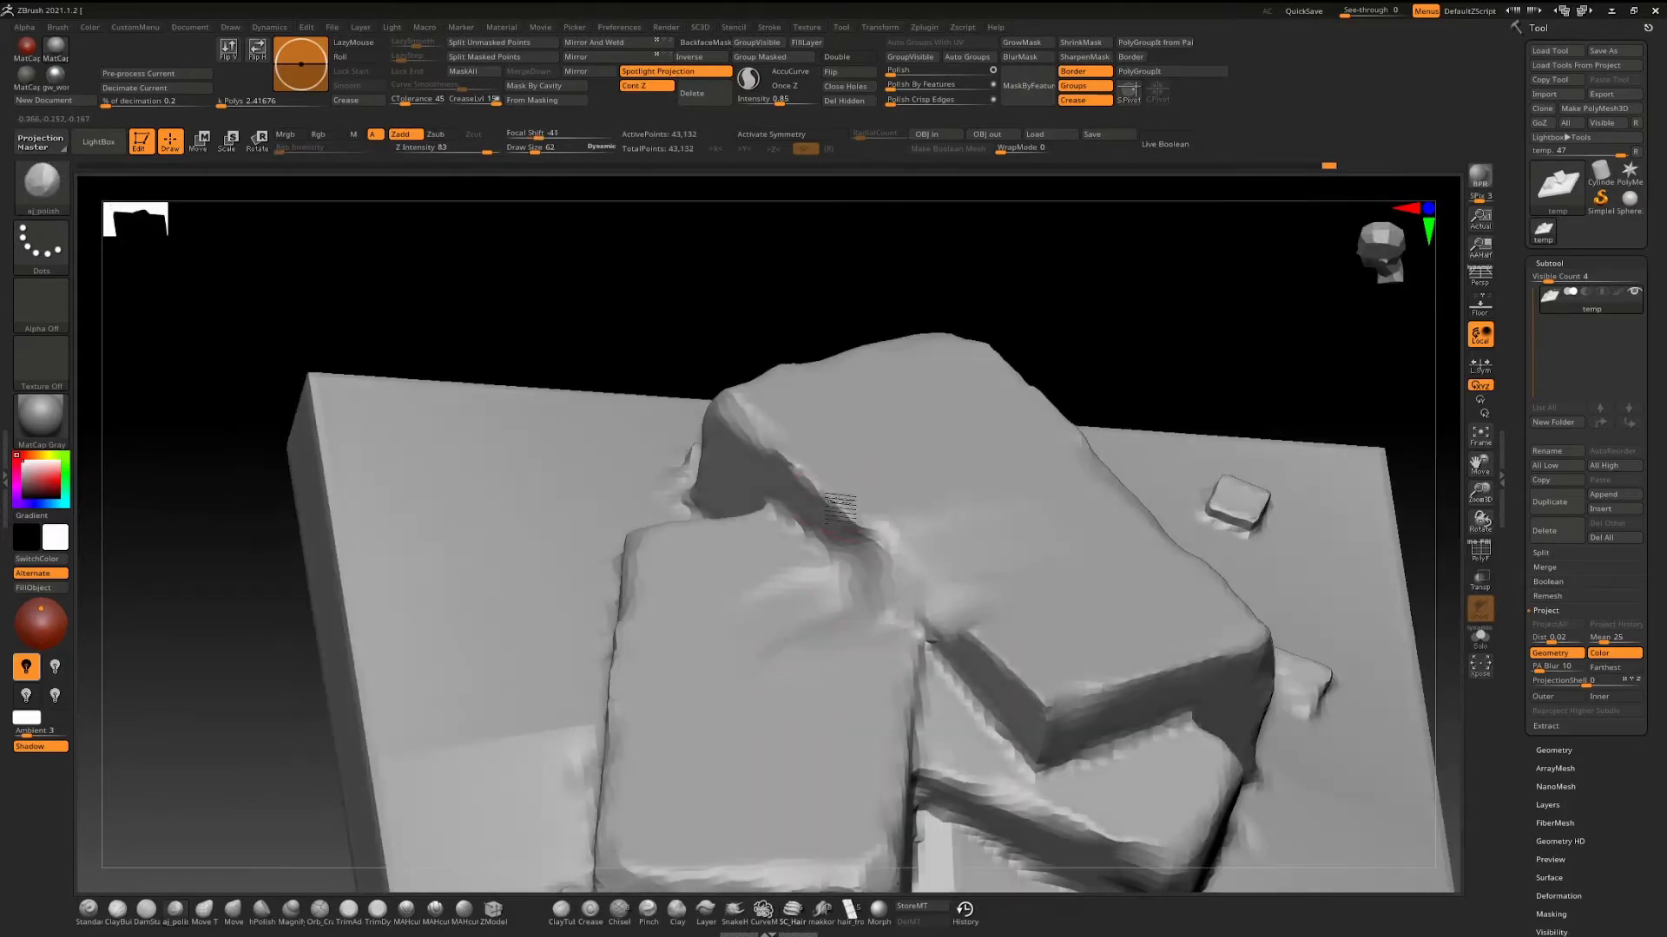
pyautogui.moveTo(933, 545); pyautogui.dragTo(985, 598)
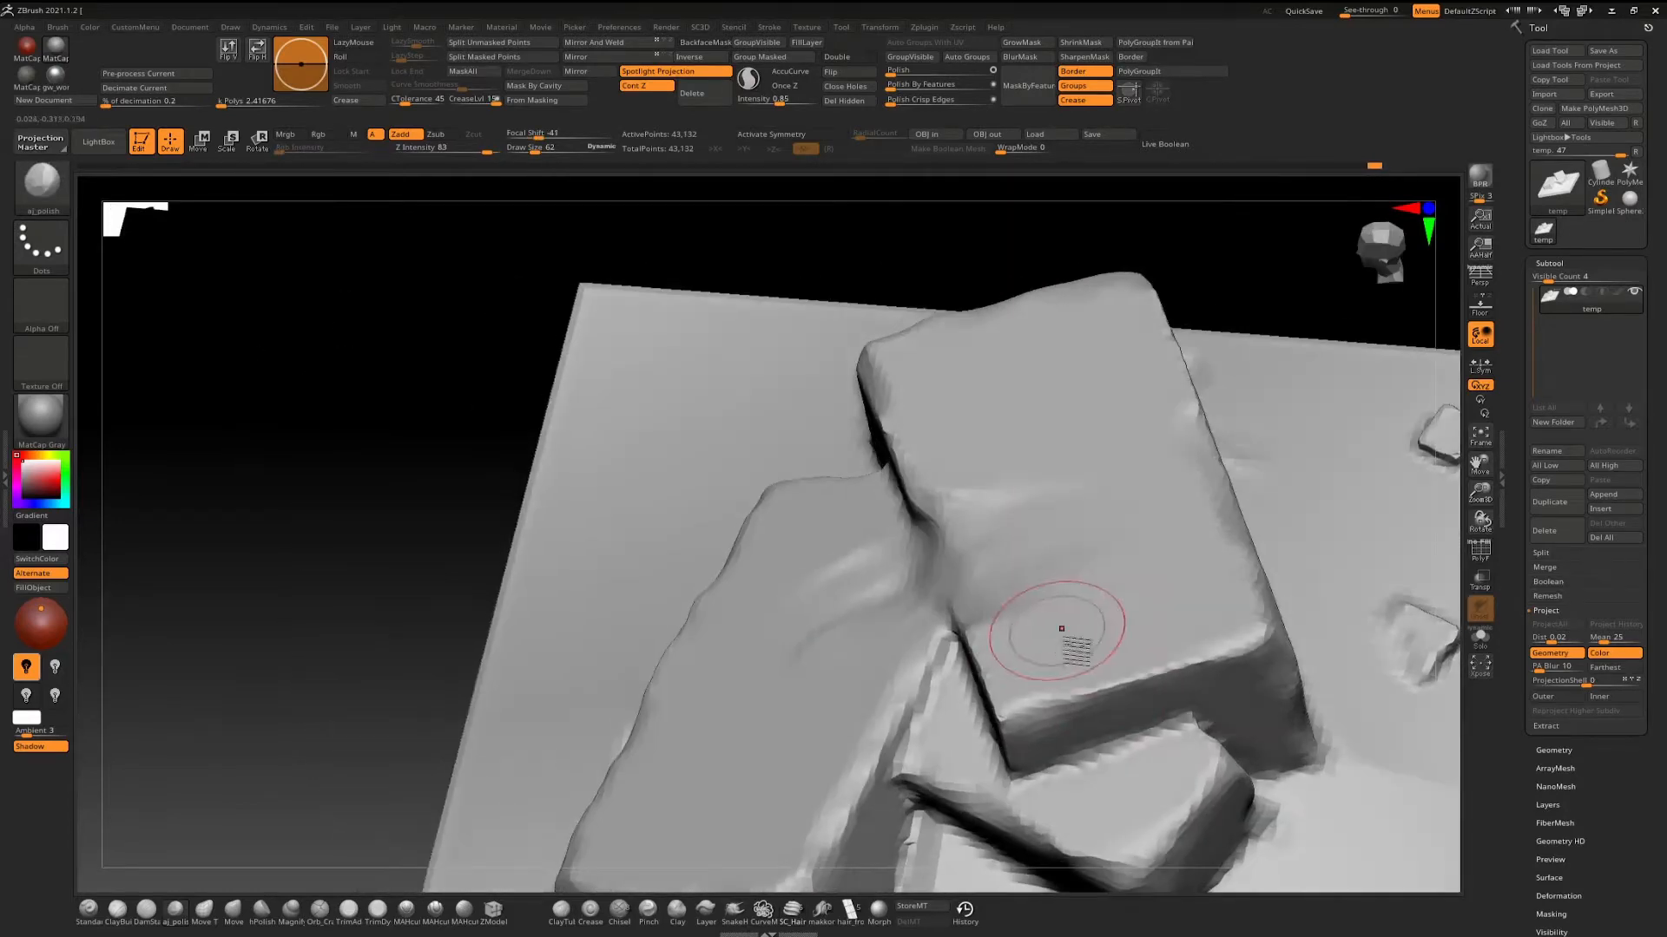
pyautogui.moveTo(1004, 688)
pyautogui.mouseDown(button='right')
pyautogui.moveTo(1079, 501)
pyautogui.moveTo(1224, 690)
pyautogui.mouseUp(button='right')
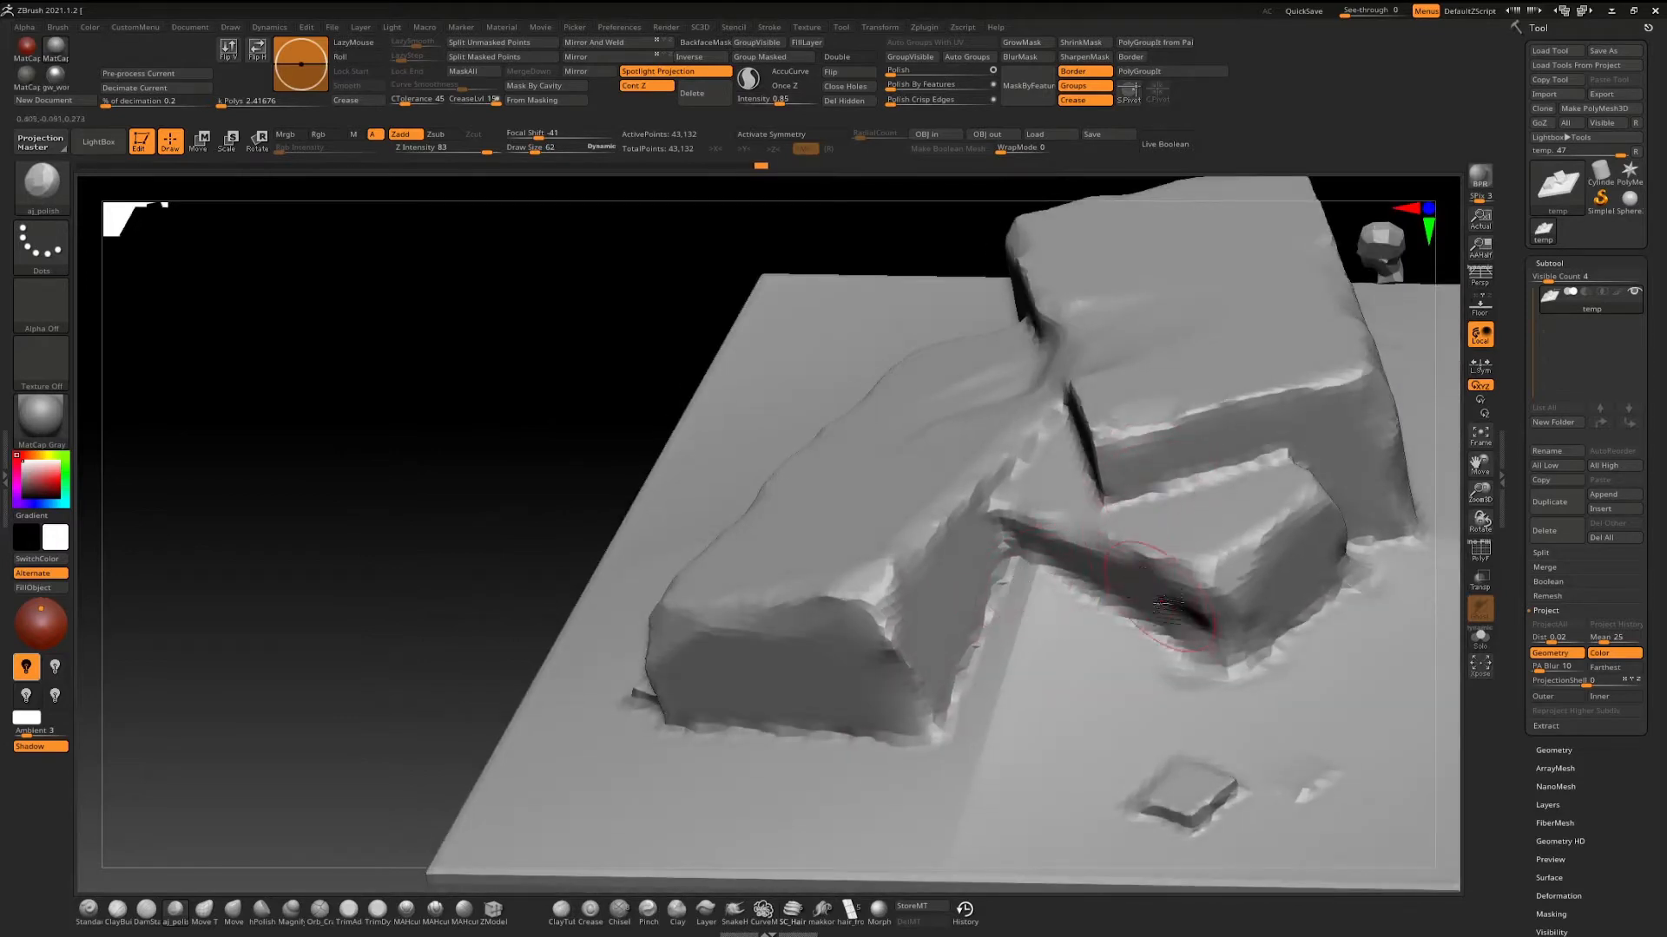
pyautogui.press('space')
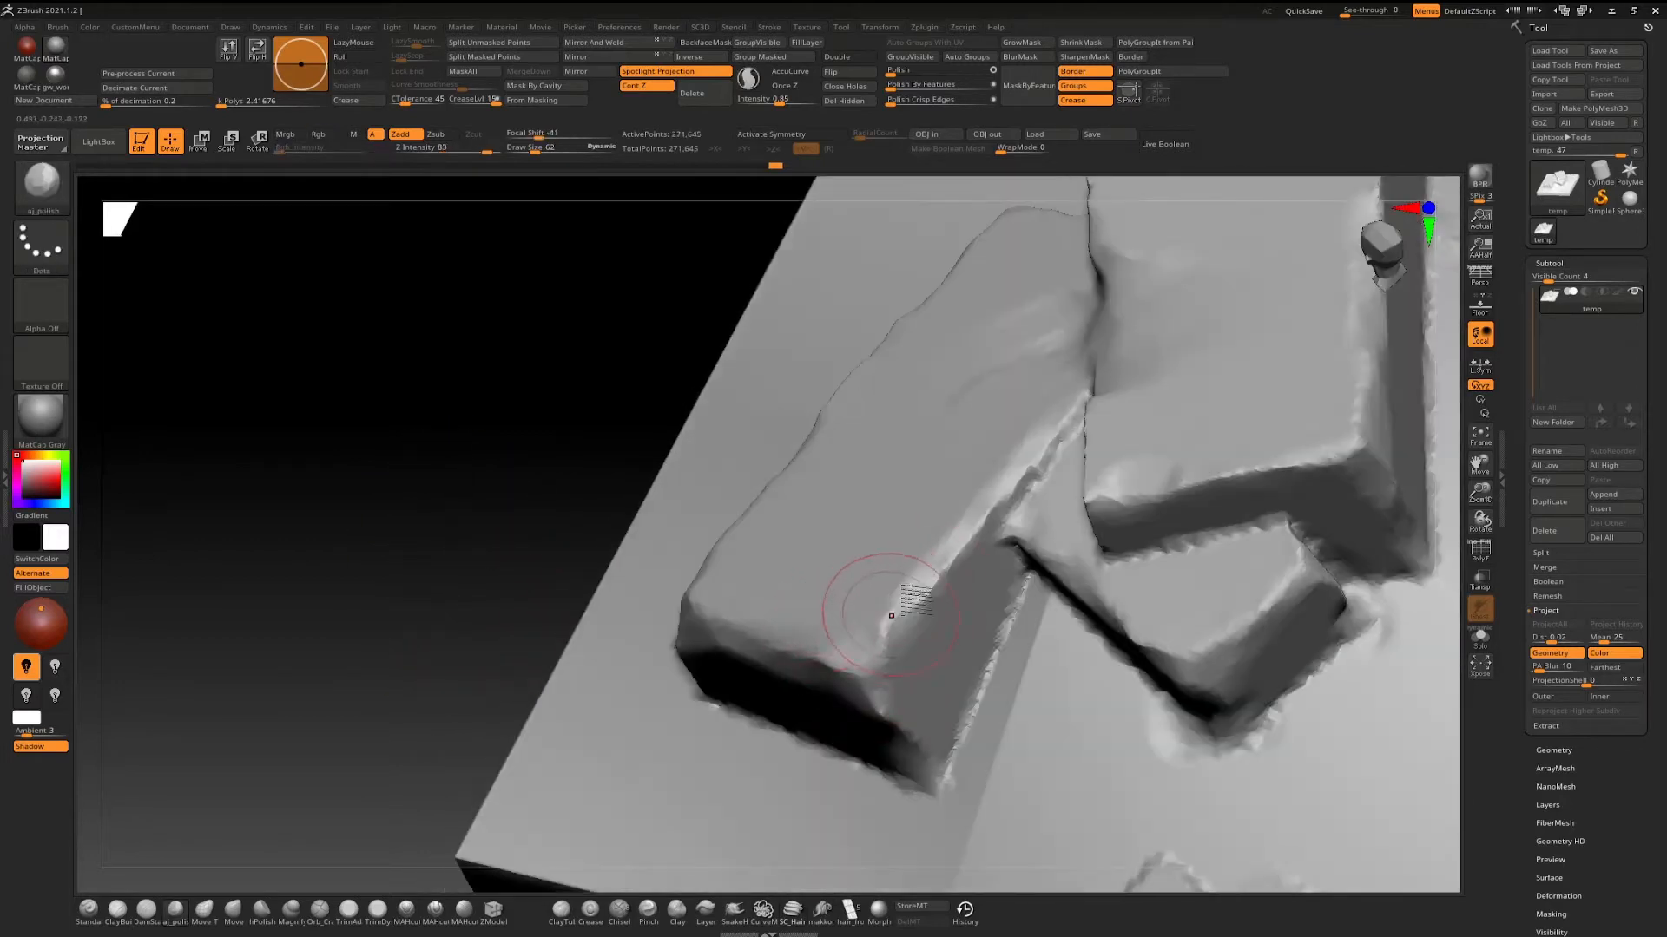
# Flatten both long upper edges of the lower box with the aj_polish brush, giving them irregular bevels.
pyautogui.moveTo(890, 615); pyautogui.dragTo(945, 540)
pyautogui.moveTo(917, 508); pyautogui.dragTo(891, 545, button='right')
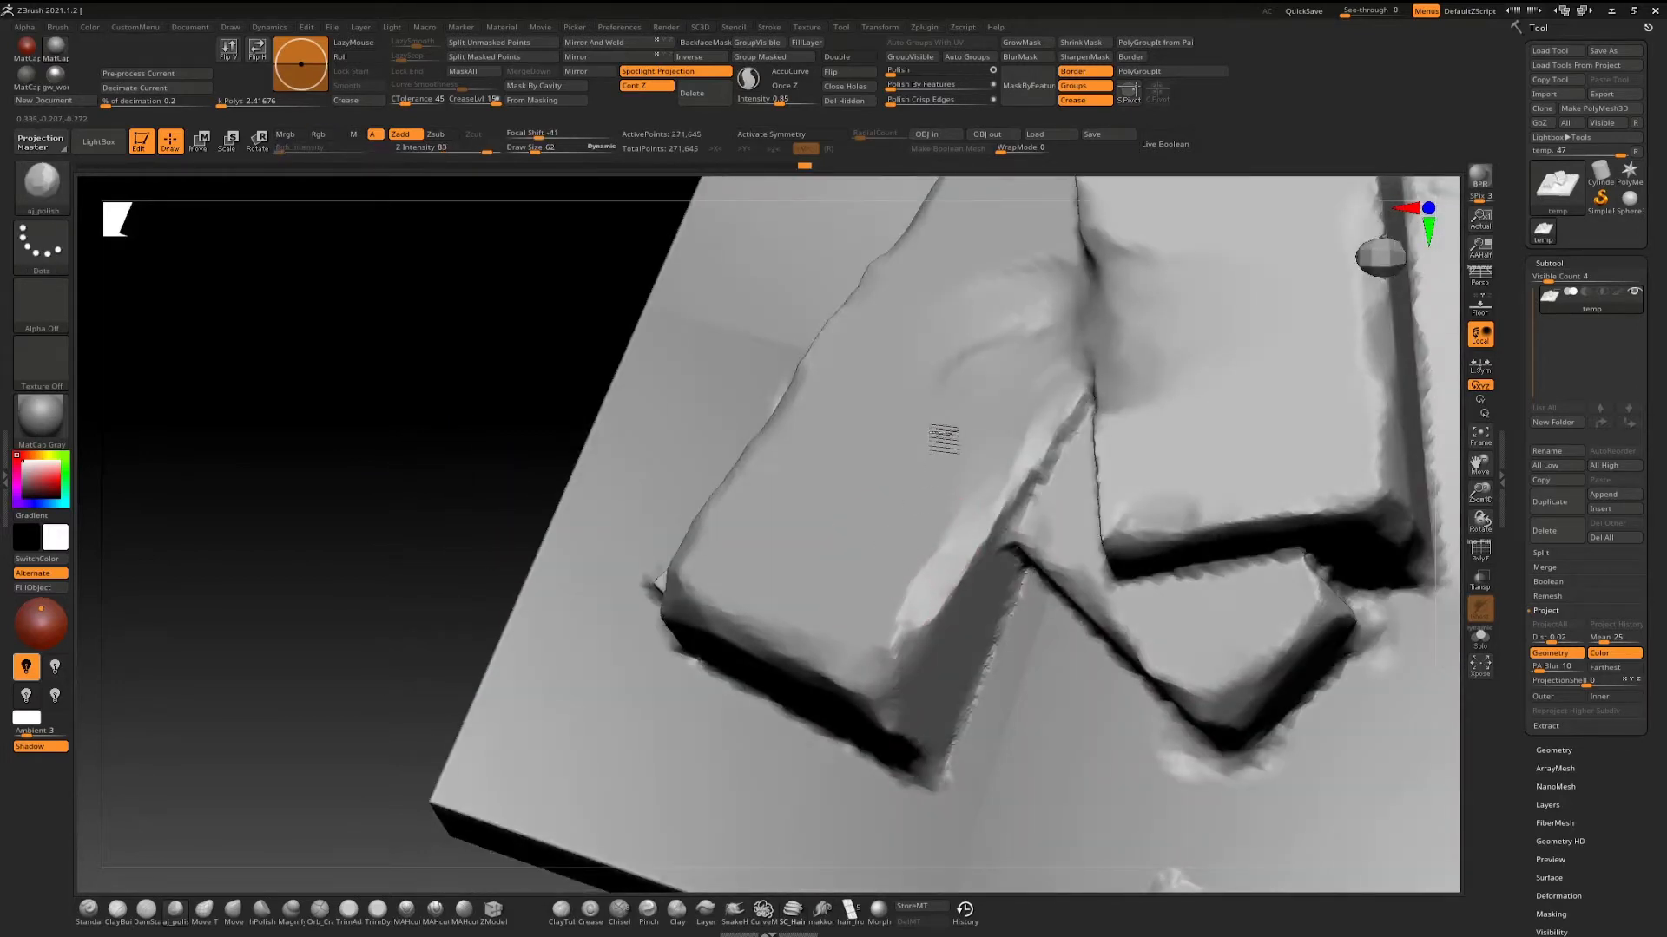
pyautogui.moveTo(867, 402)
pyautogui.mouseDown(button='right')
pyautogui.moveTo(885, 503)
pyautogui.moveTo(853, 402)
pyautogui.mouseUp(button='right')
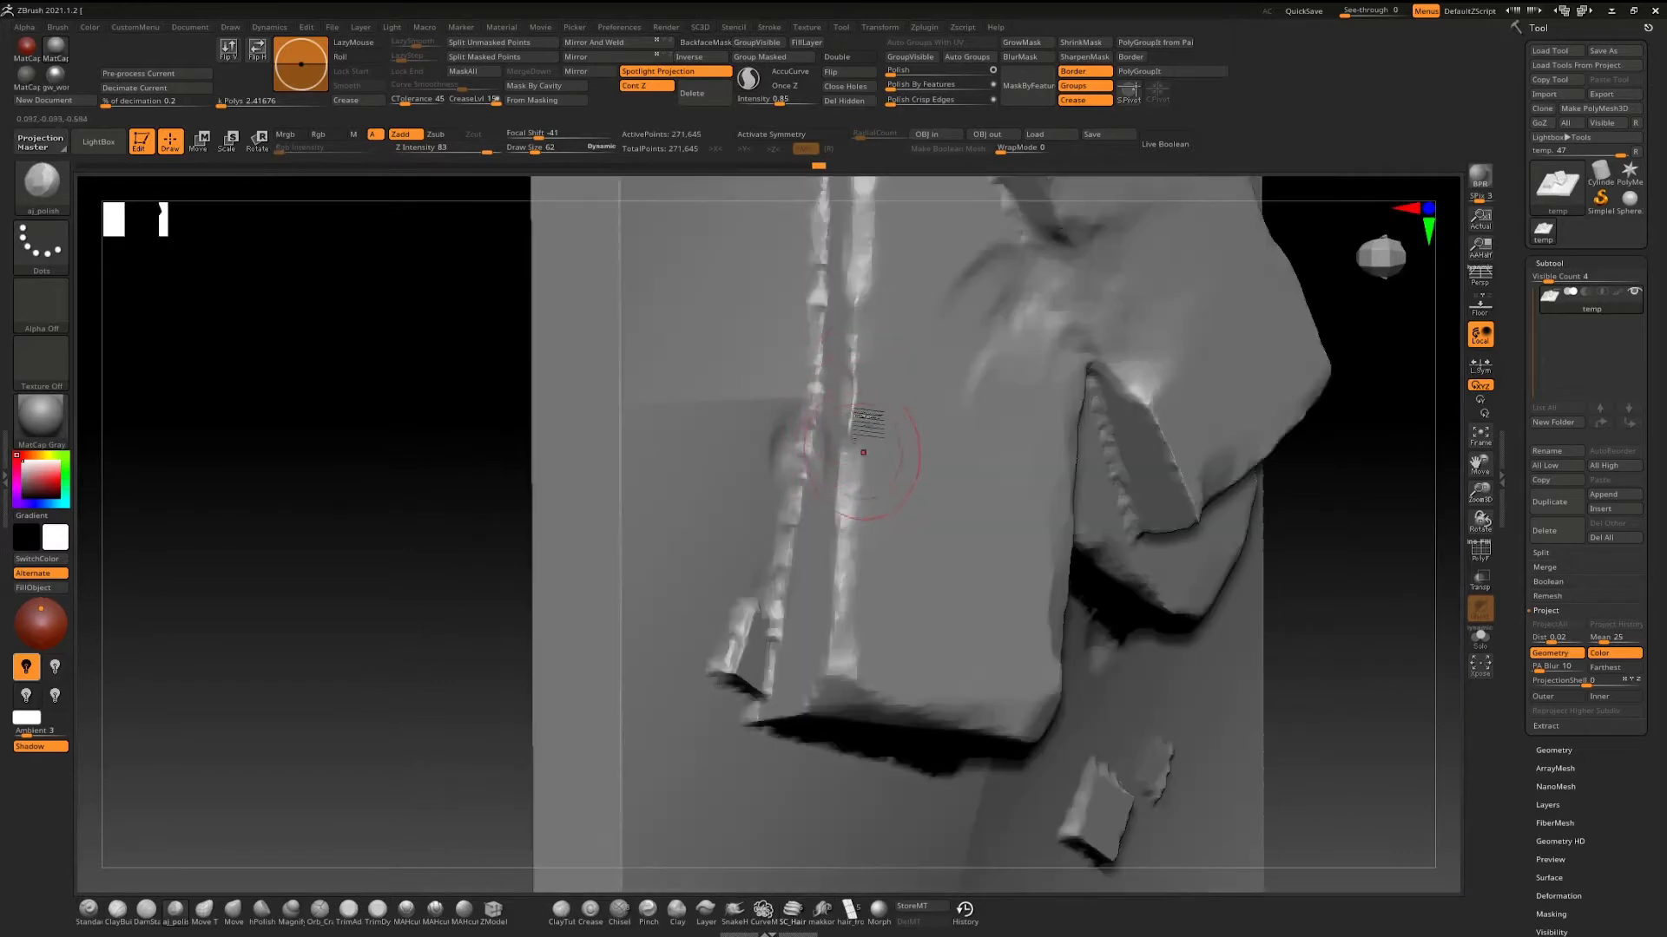
pyautogui.moveTo(863, 452)
pyautogui.mouseDown()
pyautogui.moveTo(844, 529)
pyautogui.moveTo(840, 450)
pyautogui.mouseUp()
pyautogui.moveTo(883, 371)
pyautogui.mouseDown(button='right')
pyautogui.moveTo(800, 419)
pyautogui.moveTo(903, 347)
pyautogui.moveTo(871, 520)
pyautogui.moveTo(762, 562)
pyautogui.moveTo(830, 328)
pyautogui.moveTo(804, 607)
pyautogui.mouseUp(button='right')
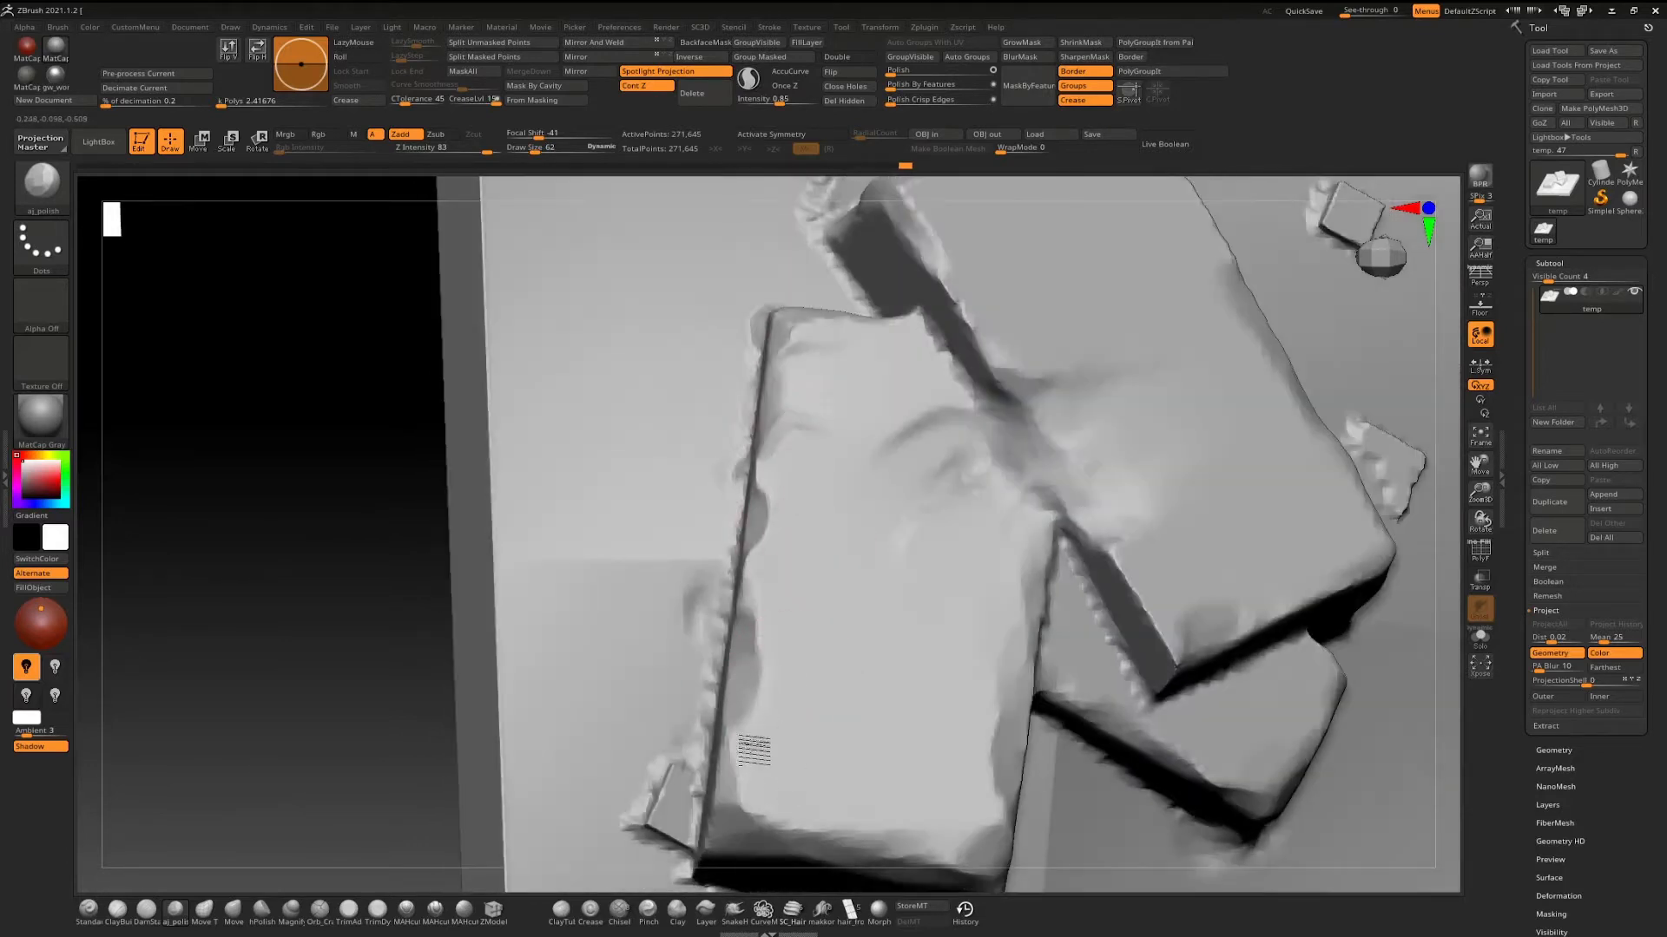
pyautogui.moveTo(894, 684)
pyautogui.mouseDown(button='right')
pyautogui.moveTo(848, 595)
pyautogui.moveTo(938, 660)
pyautogui.mouseUp(button='right')
# Polish the lower box's near end and the upper edge at the taller box's near end.
pyautogui.moveTo(1046, 500)
pyautogui.mouseDown(button='right')
pyautogui.moveTo(1008, 378)
pyautogui.moveTo(968, 560)
pyautogui.mouseUp(button='right')
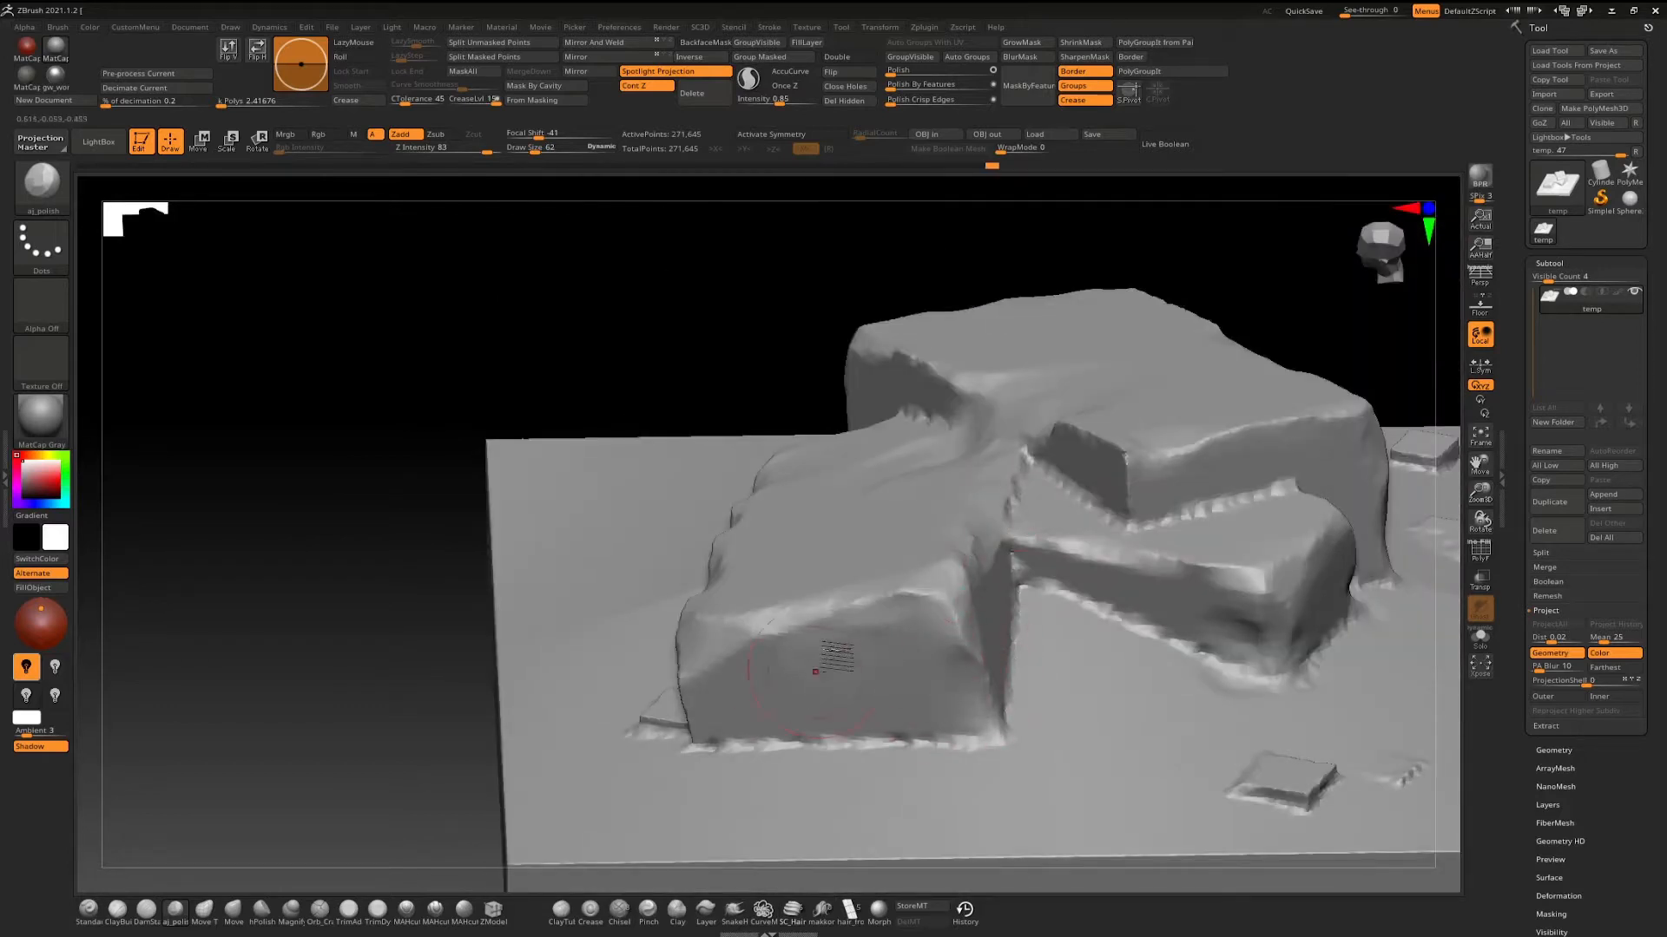
pyautogui.moveTo(1014, 496)
pyautogui.mouseDown(button='right')
pyautogui.moveTo(745, 577)
pyautogui.moveTo(872, 563)
pyautogui.mouseUp(button='right')
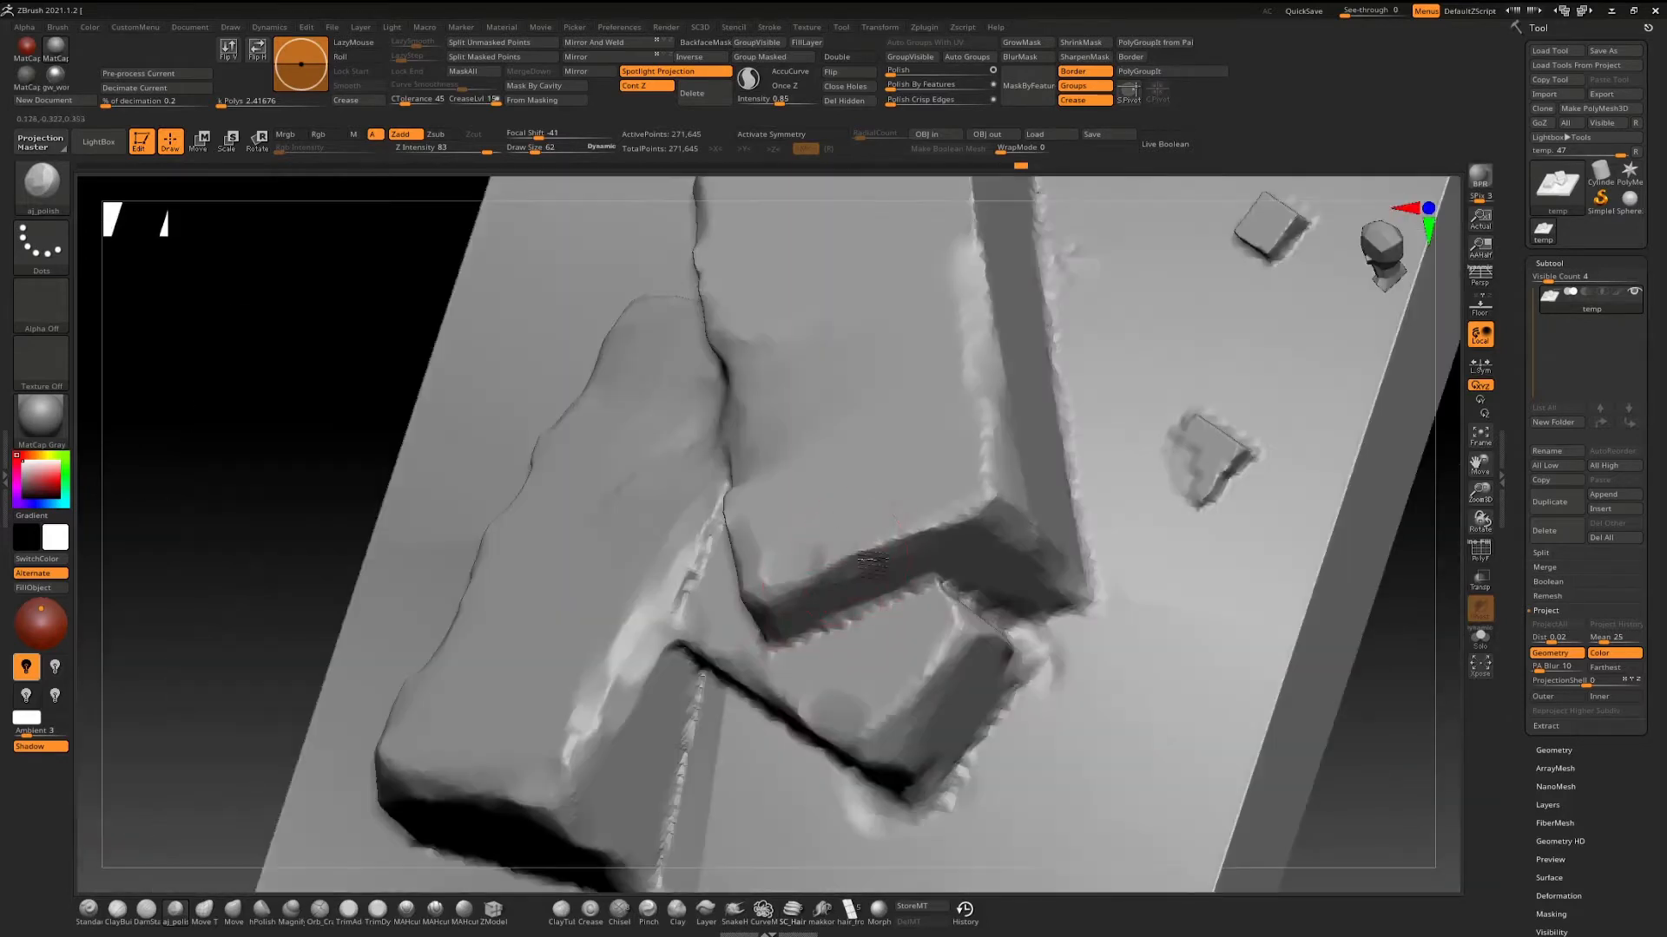
pyautogui.moveTo(936, 543); pyautogui.dragTo(920, 479)
# Select the DamStandard brush, set its draw size to 17, and carve a curved crease across the taller box's top from the seam.
pyautogui.press('b')
pyautogui.press('d')
pyautogui.press('s')
pyautogui.moveTo(818, 275)
pyautogui.mouseDown(button='right')
pyautogui.moveTo(897, 535)
pyautogui.moveTo(990, 514)
pyautogui.mouseUp(button='right')
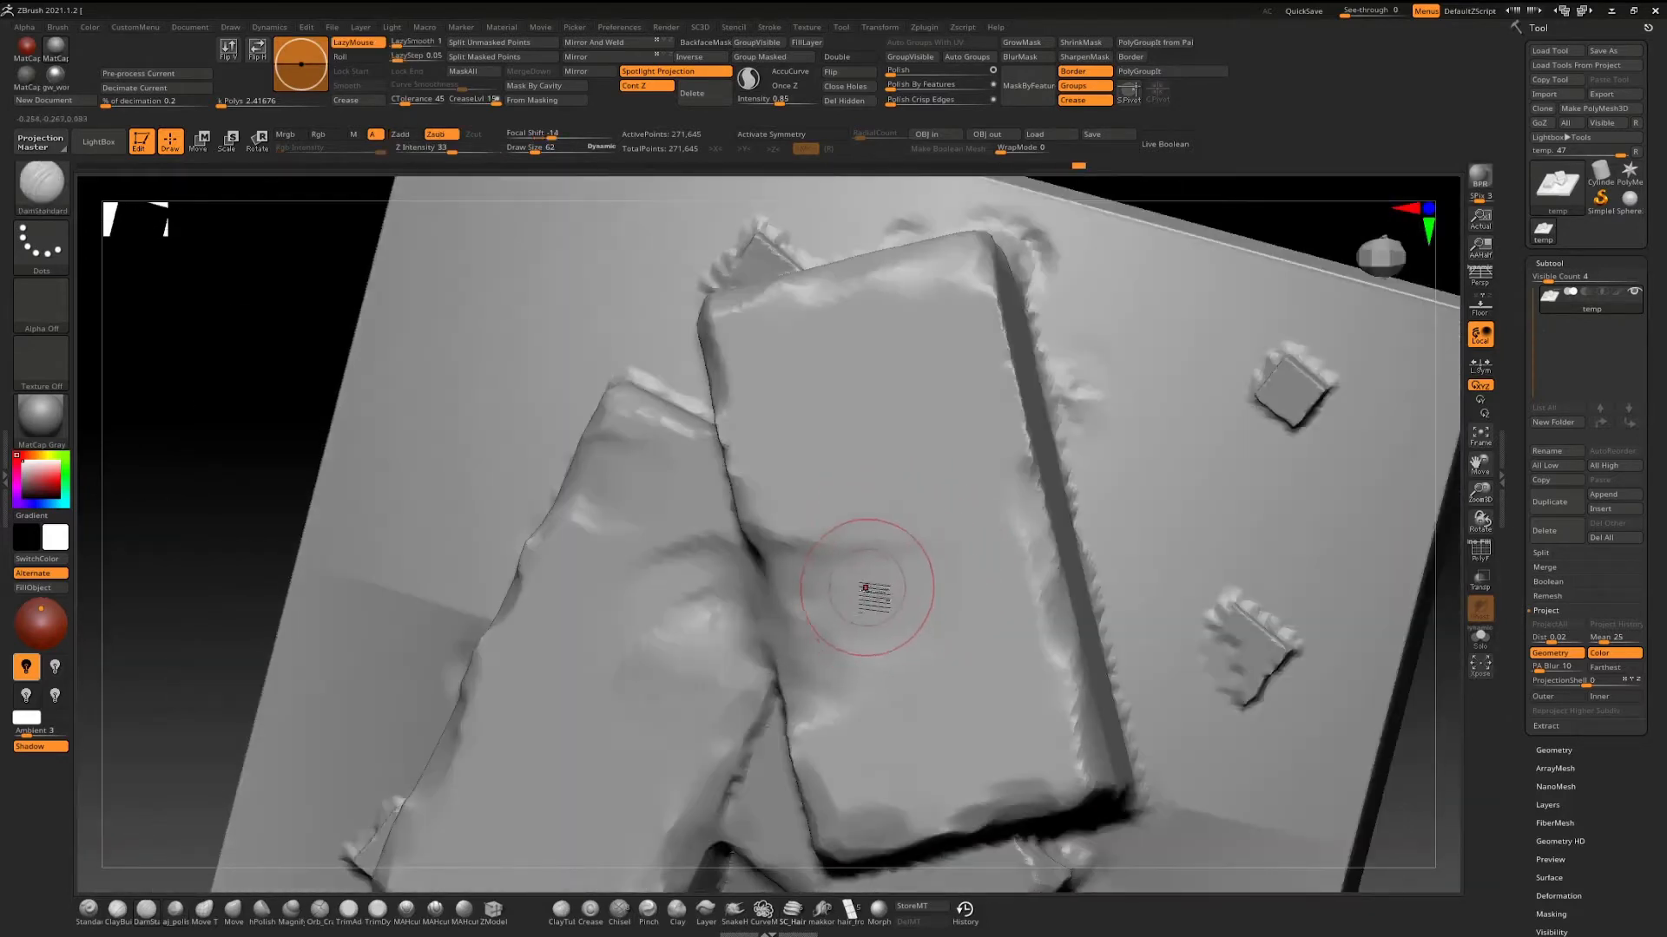
pyautogui.keyDown('shift'); pyautogui.moveTo(870, 595); pyautogui.dragTo(854, 592, button='right'); pyautogui.keyUp('shift')
pyautogui.moveTo(831, 538)
pyautogui.keyDown('shift'); pyautogui.mouseDown()
pyautogui.moveTo(809, 550)
pyautogui.moveTo(755, 513)
pyautogui.moveTo(829, 541)
pyautogui.moveTo(812, 540)
pyautogui.moveTo(937, 487)
pyautogui.mouseUp(); pyautogui.keyUp('shift')
pyautogui.press('space')
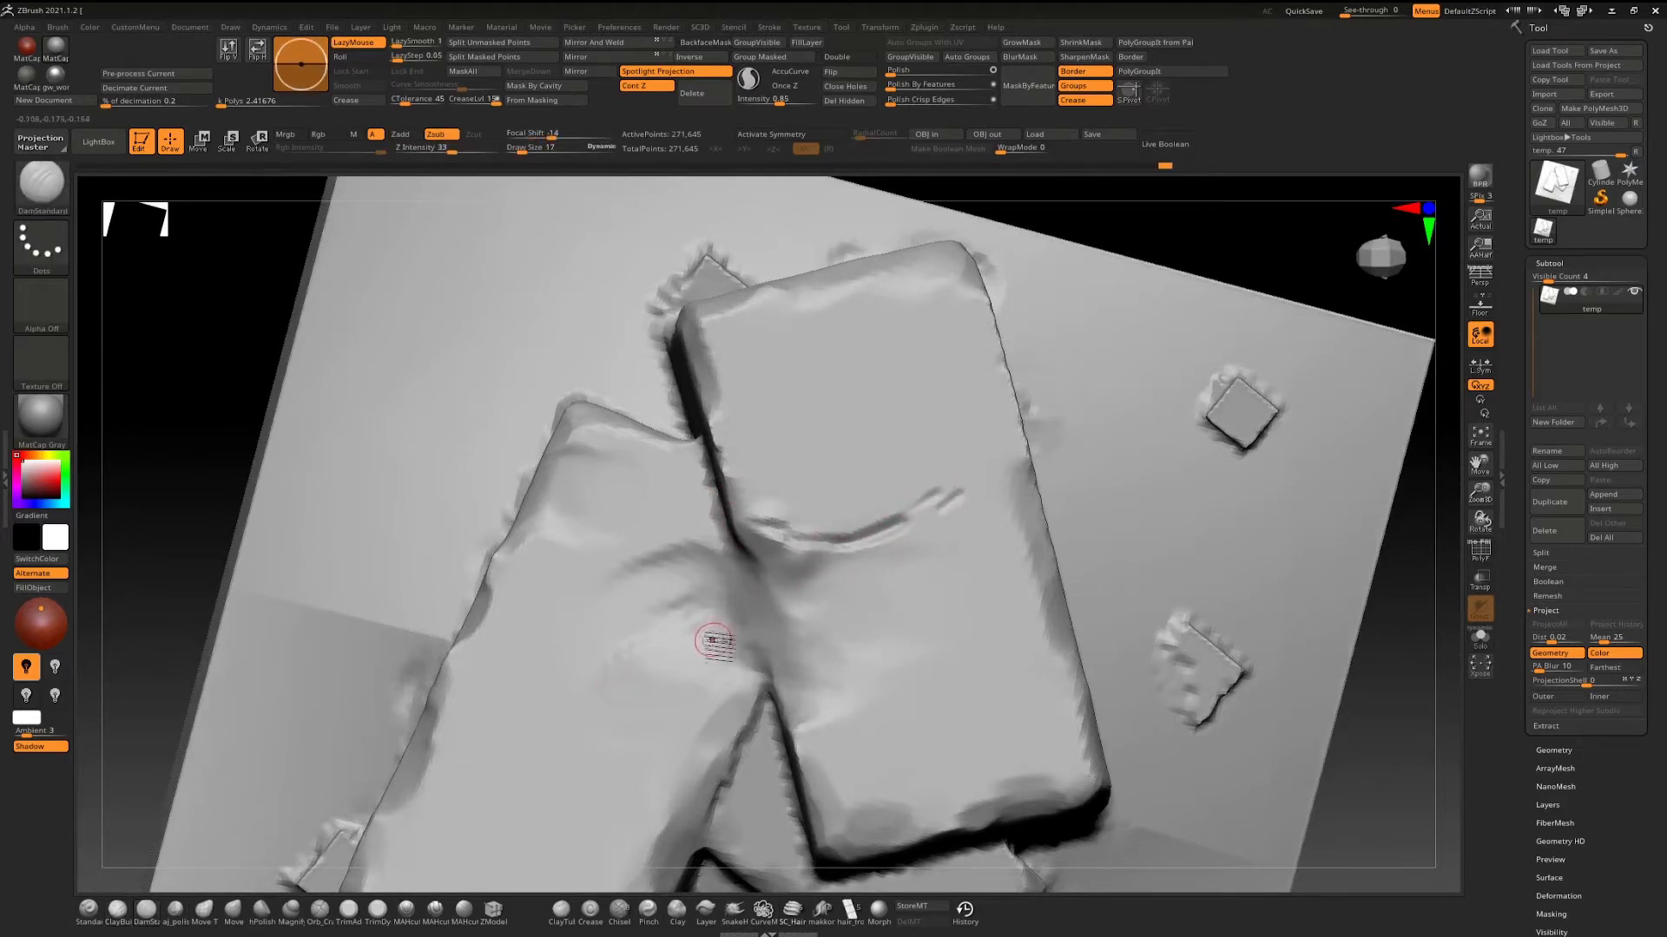
pyautogui.moveTo(891, 544); pyautogui.dragTo(940, 497, button='right')
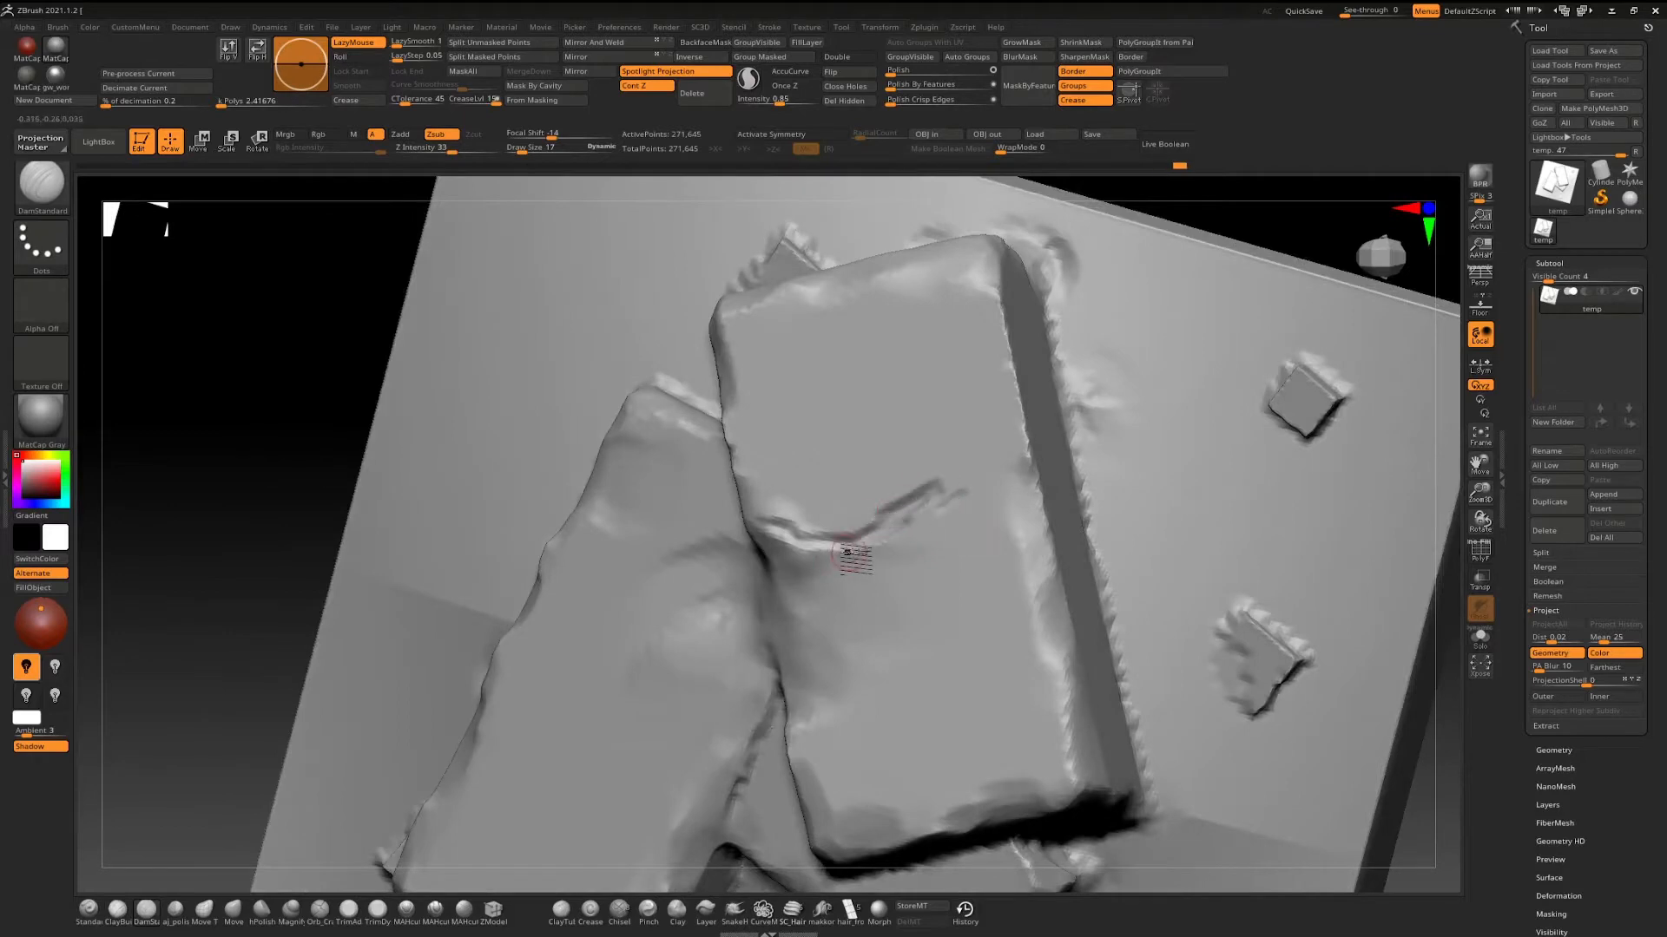
# Assign Alpha 01 to the brush and carve a second crease diagonally across the taller box's top.
pyautogui.click(40, 304)
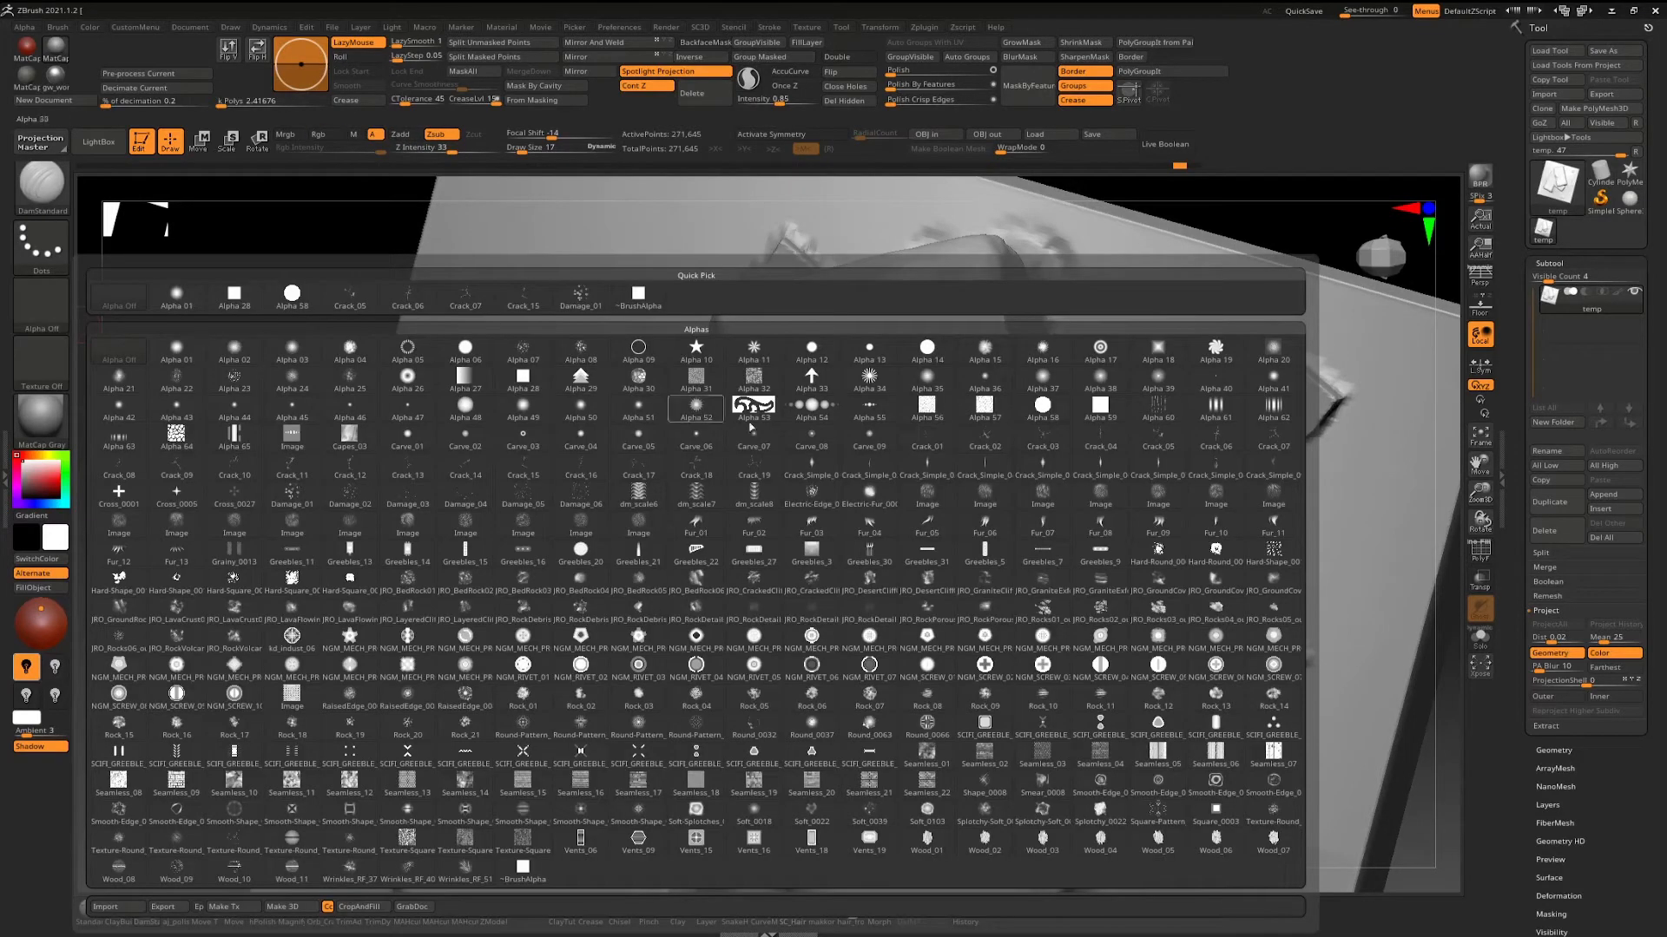
pyautogui.click(174, 296)
pyautogui.moveTo(853, 510); pyautogui.dragTo(974, 361)
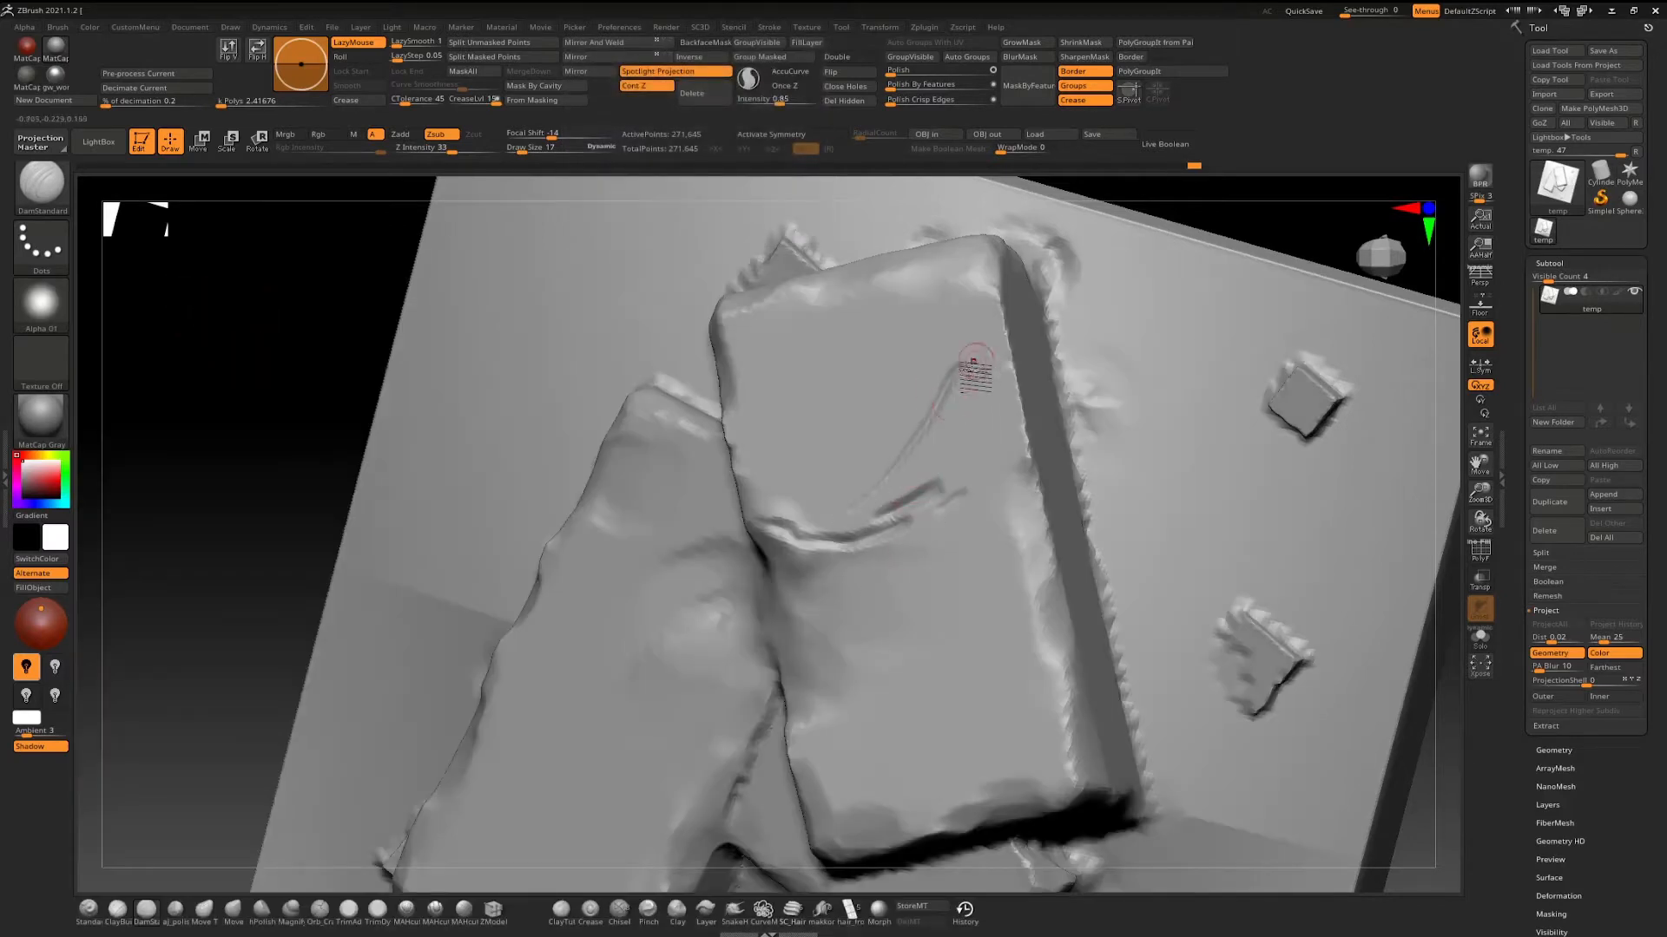
pyautogui.moveTo(953, 521)
pyautogui.mouseDown(button='right')
pyautogui.moveTo(1041, 468)
pyautogui.moveTo(981, 486)
pyautogui.mouseUp(button='right')
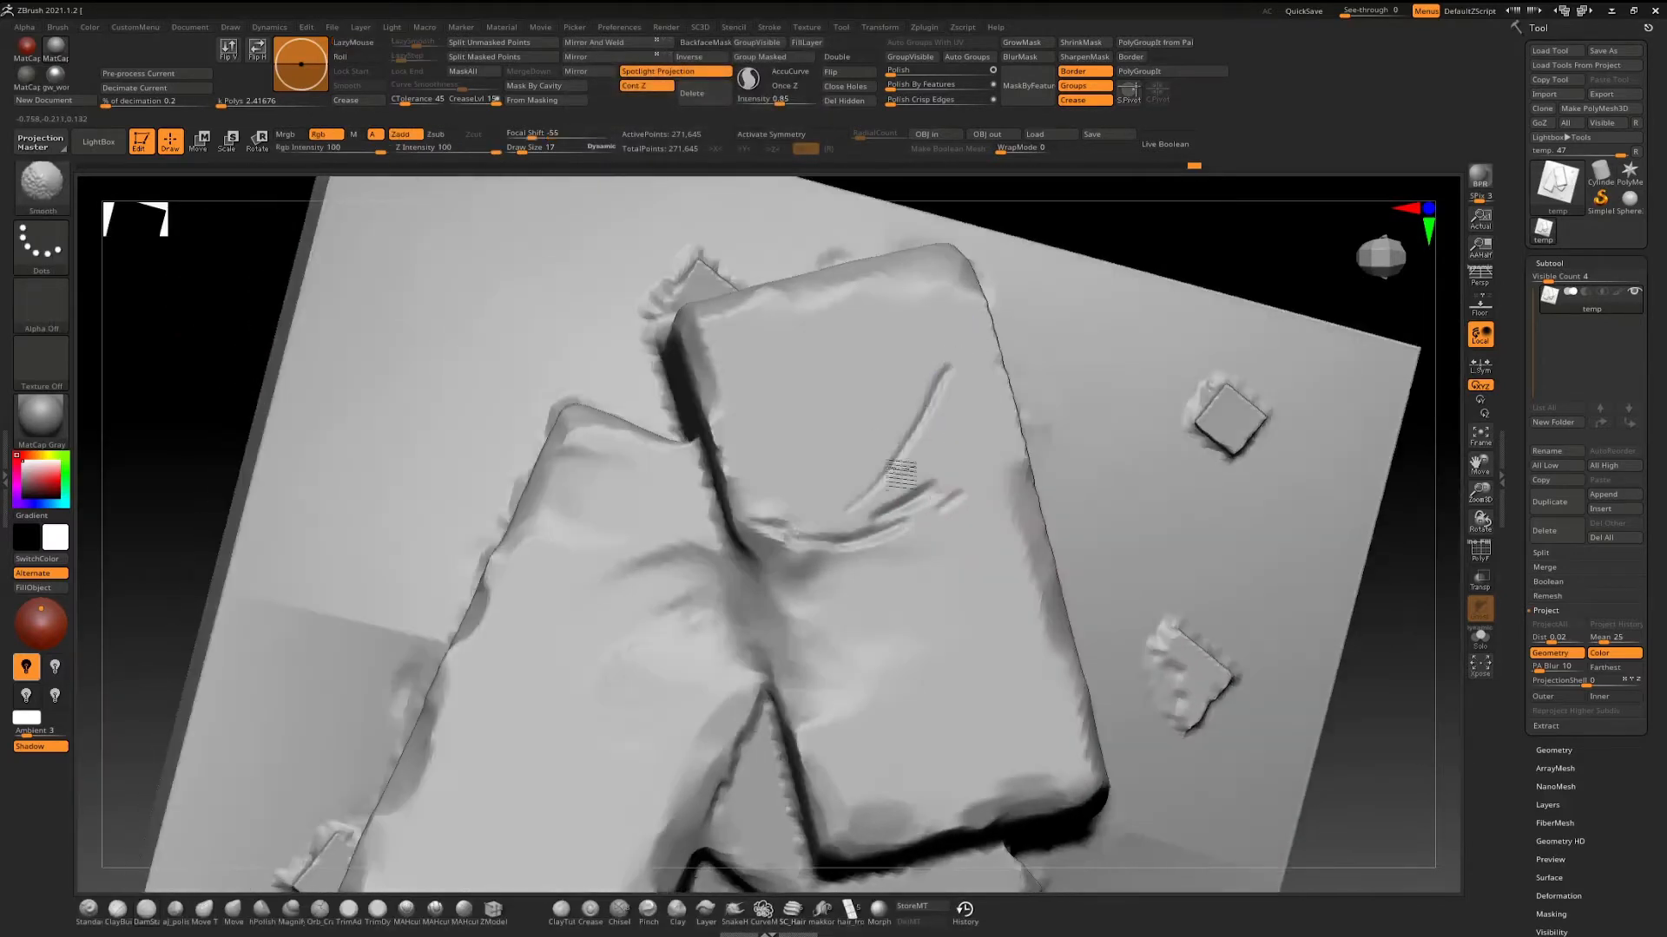
# Select the Move Topological brush and refine and smooth the two creases on the taller box's top.
pyautogui.press('b')
pyautogui.press('m')
pyautogui.press('t')
pyautogui.press('b')
pyautogui.press('m')
pyautogui.press('t')
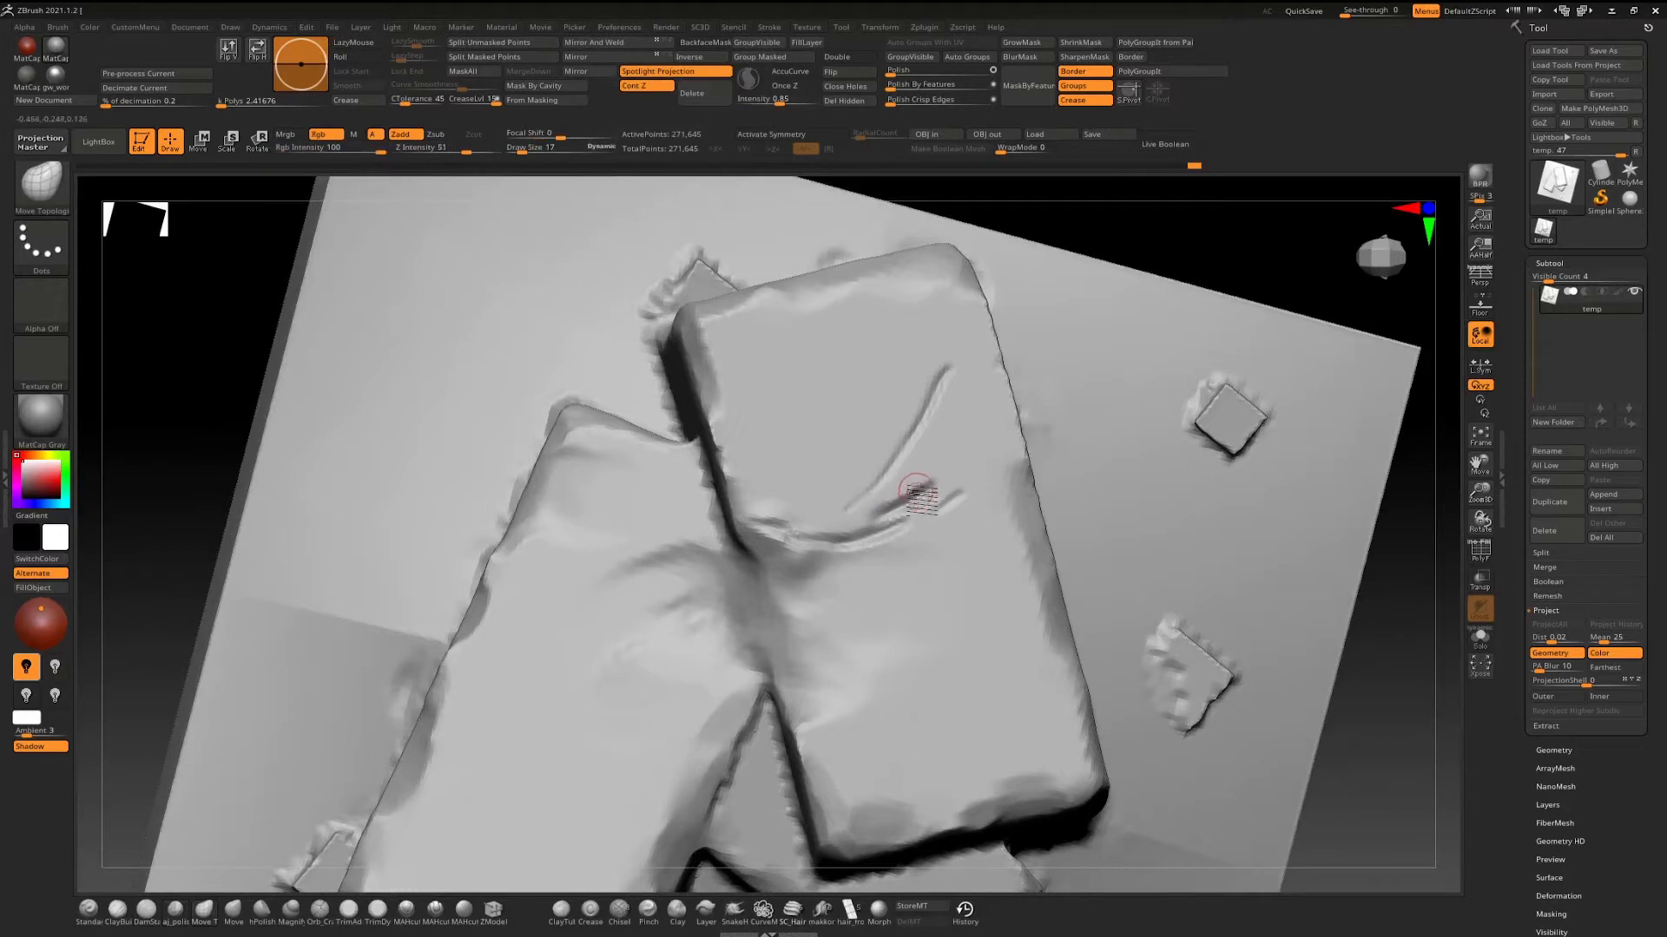
pyautogui.press('shift')
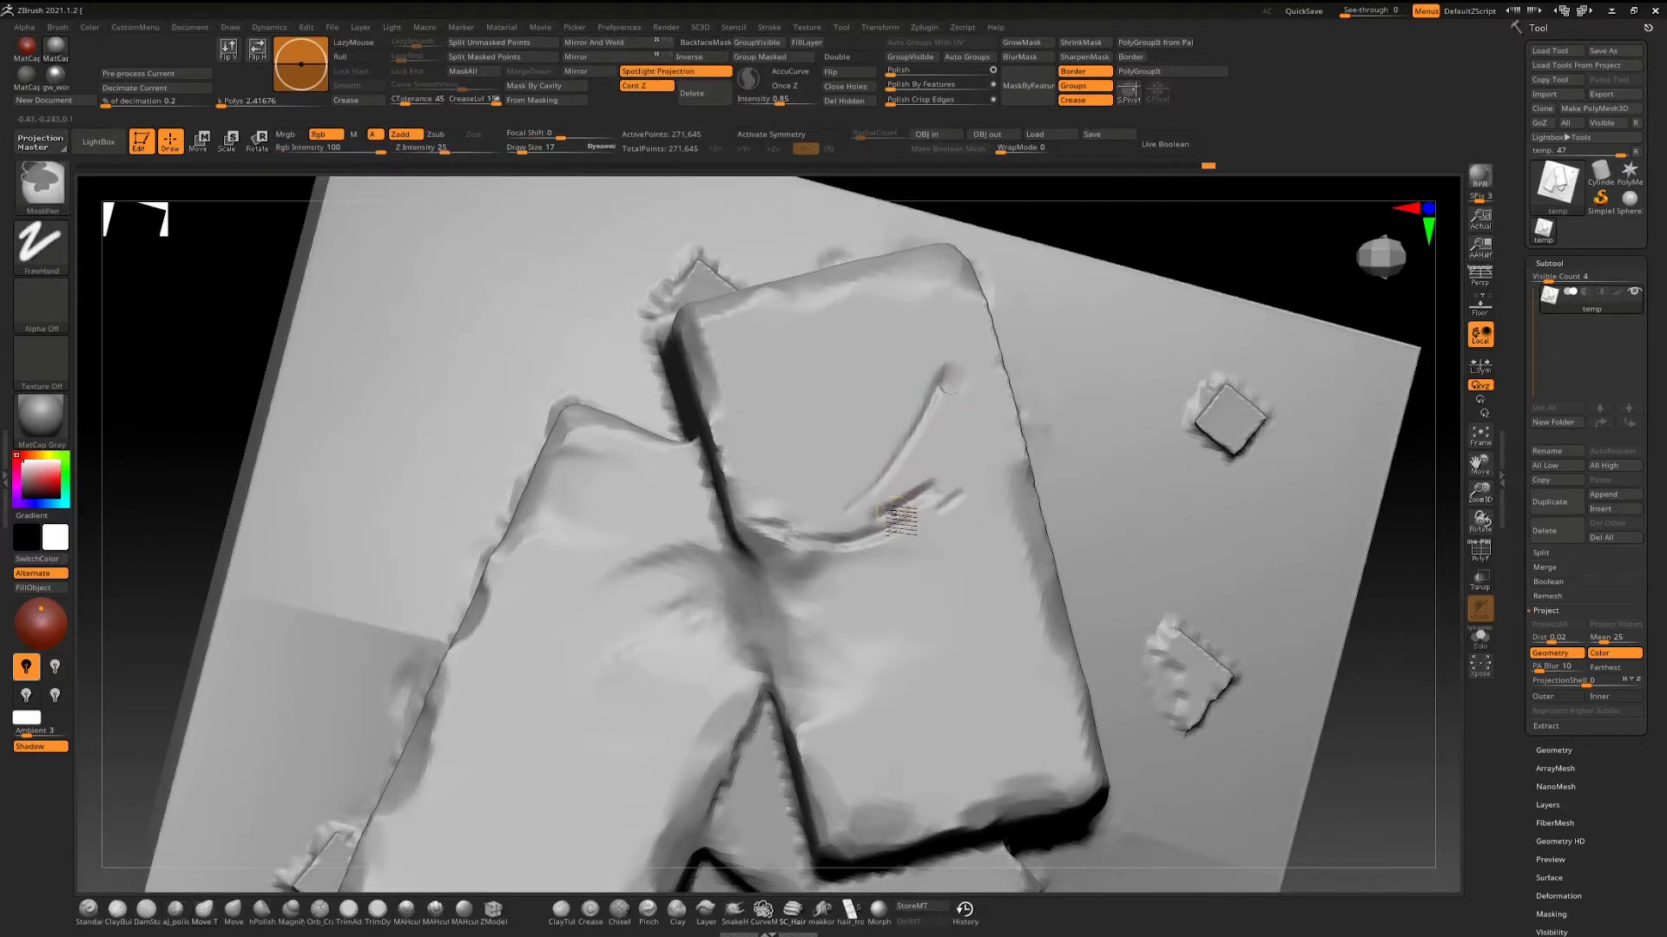
pyautogui.press('shift')
# Flatten the rims of the taller box's creases with the aj_polish brush at draw size 17.
pyautogui.press('4')
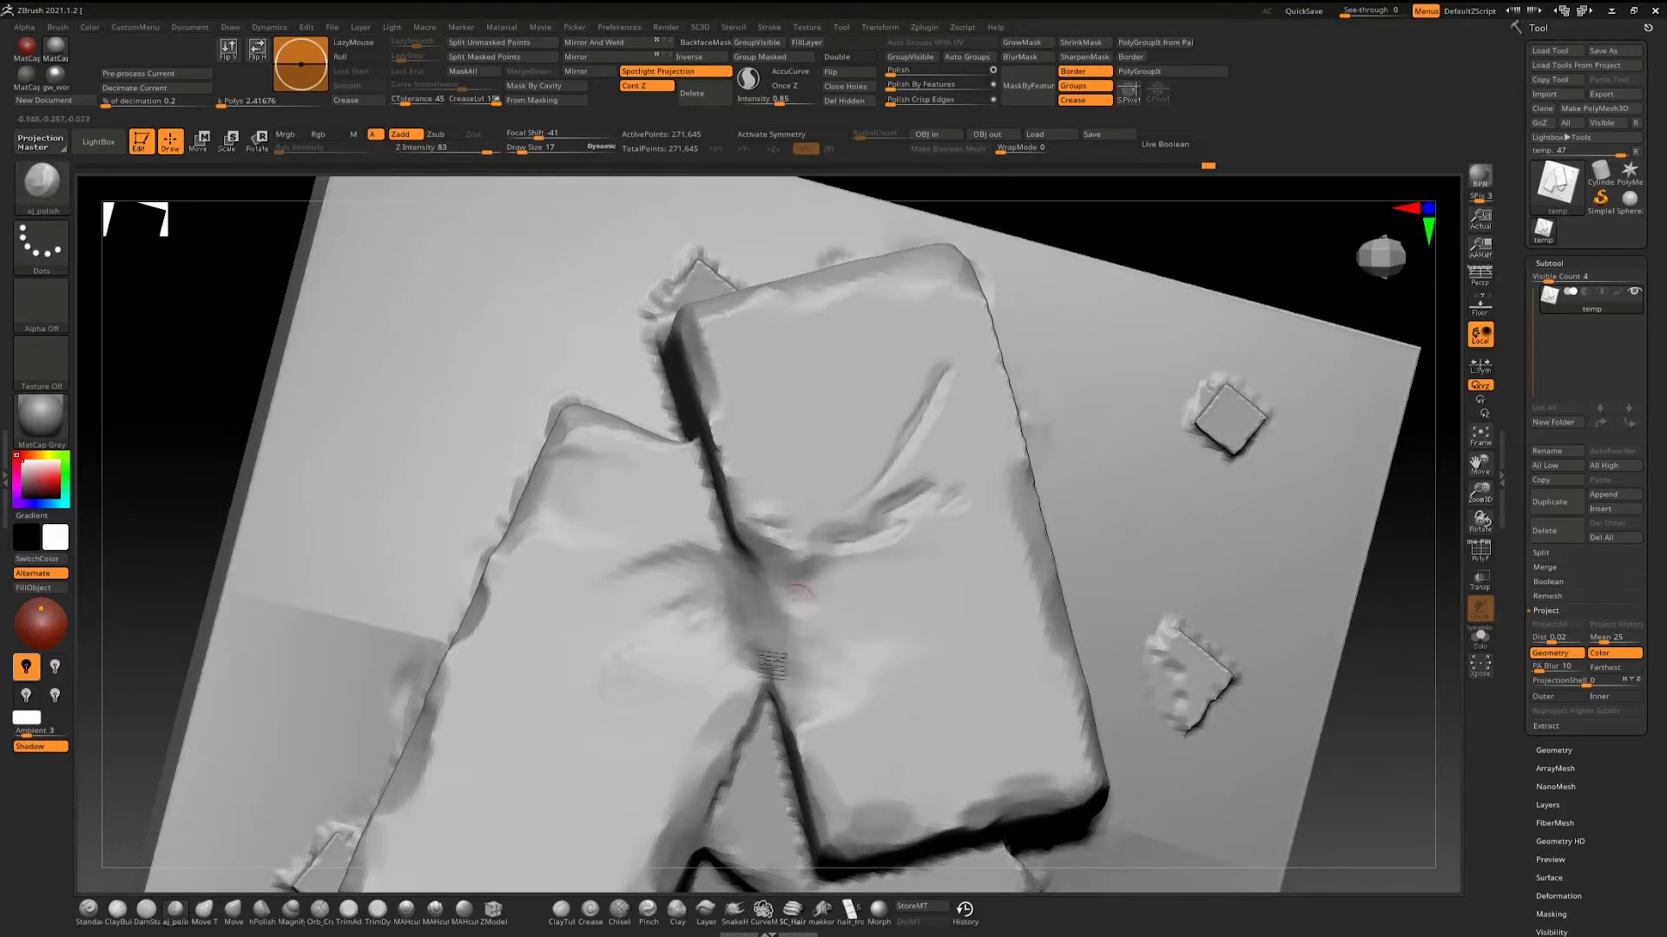
pyautogui.moveTo(771, 664); pyautogui.dragTo(816, 570, button='right')
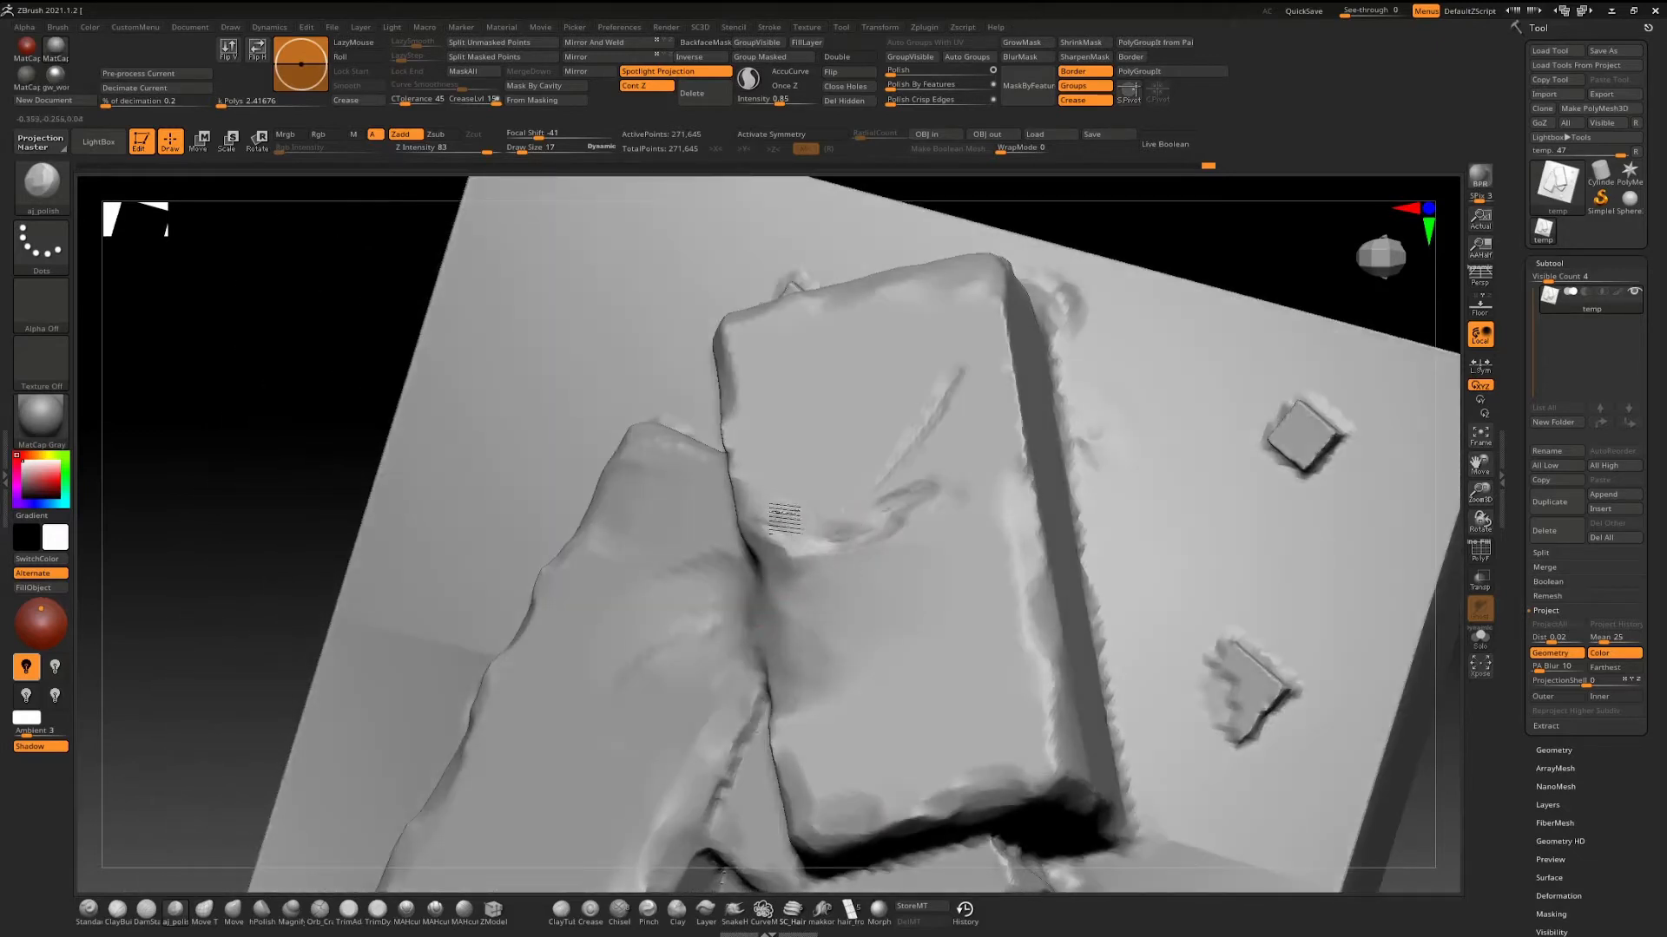
pyautogui.moveTo(797, 575); pyautogui.dragTo(722, 625, button='right')
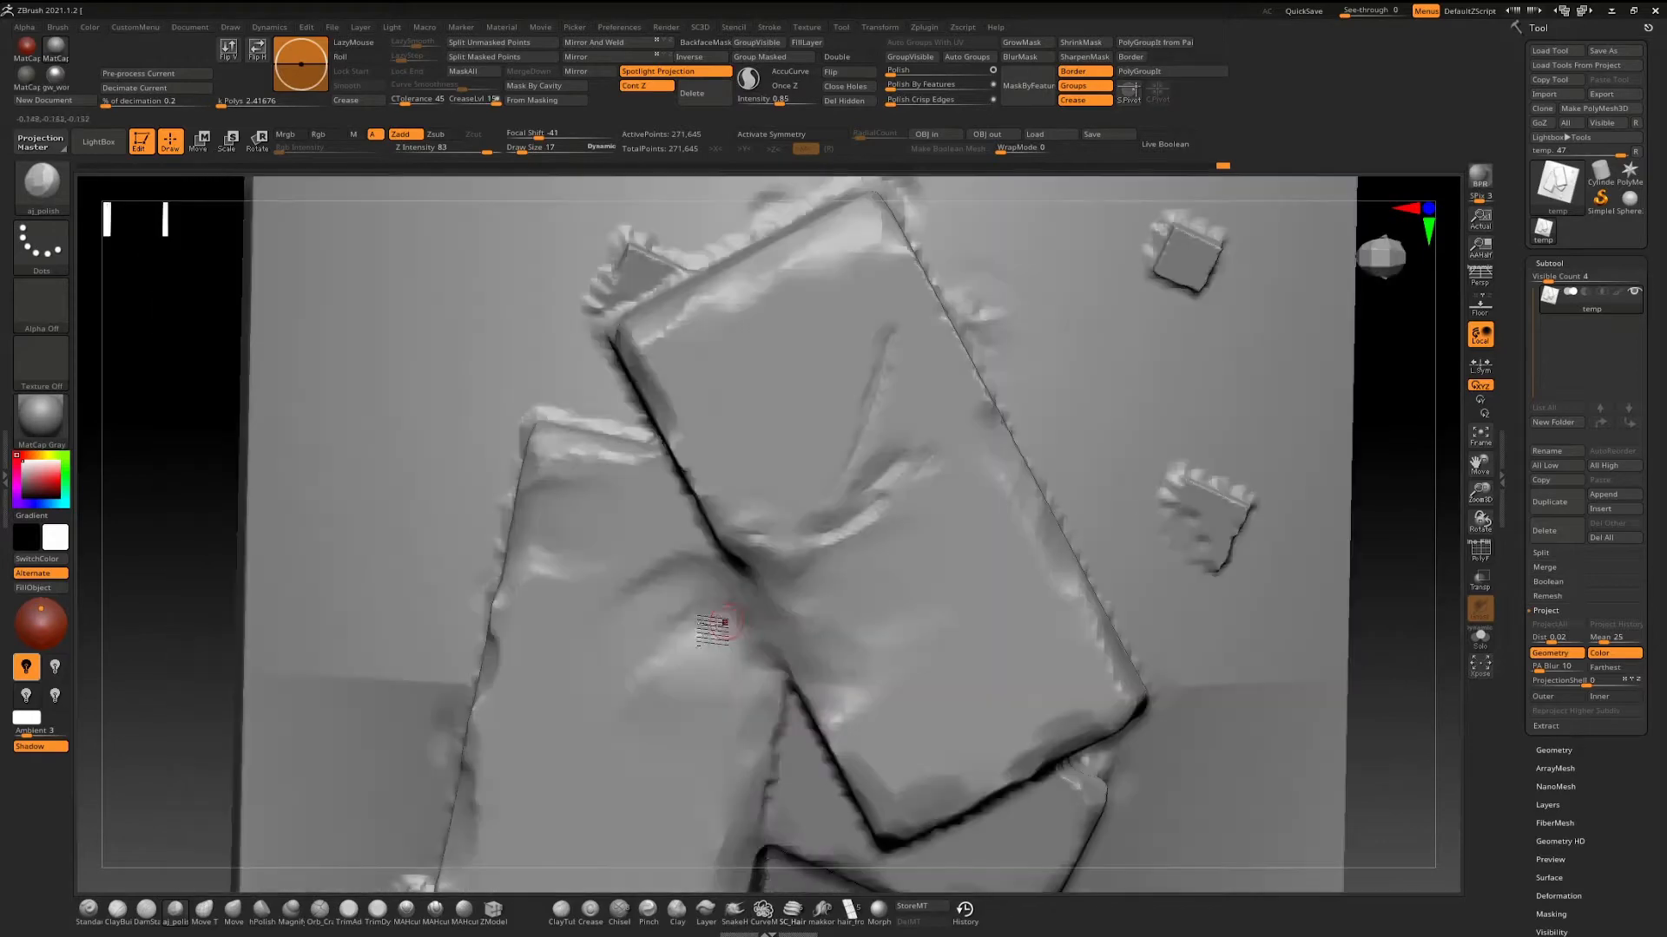
# Set the aj_polish draw size to 51 and polish the lower box's top around the creases near the seam.
pyautogui.press('space')
pyautogui.moveTo(685, 614); pyautogui.dragTo(696, 613)
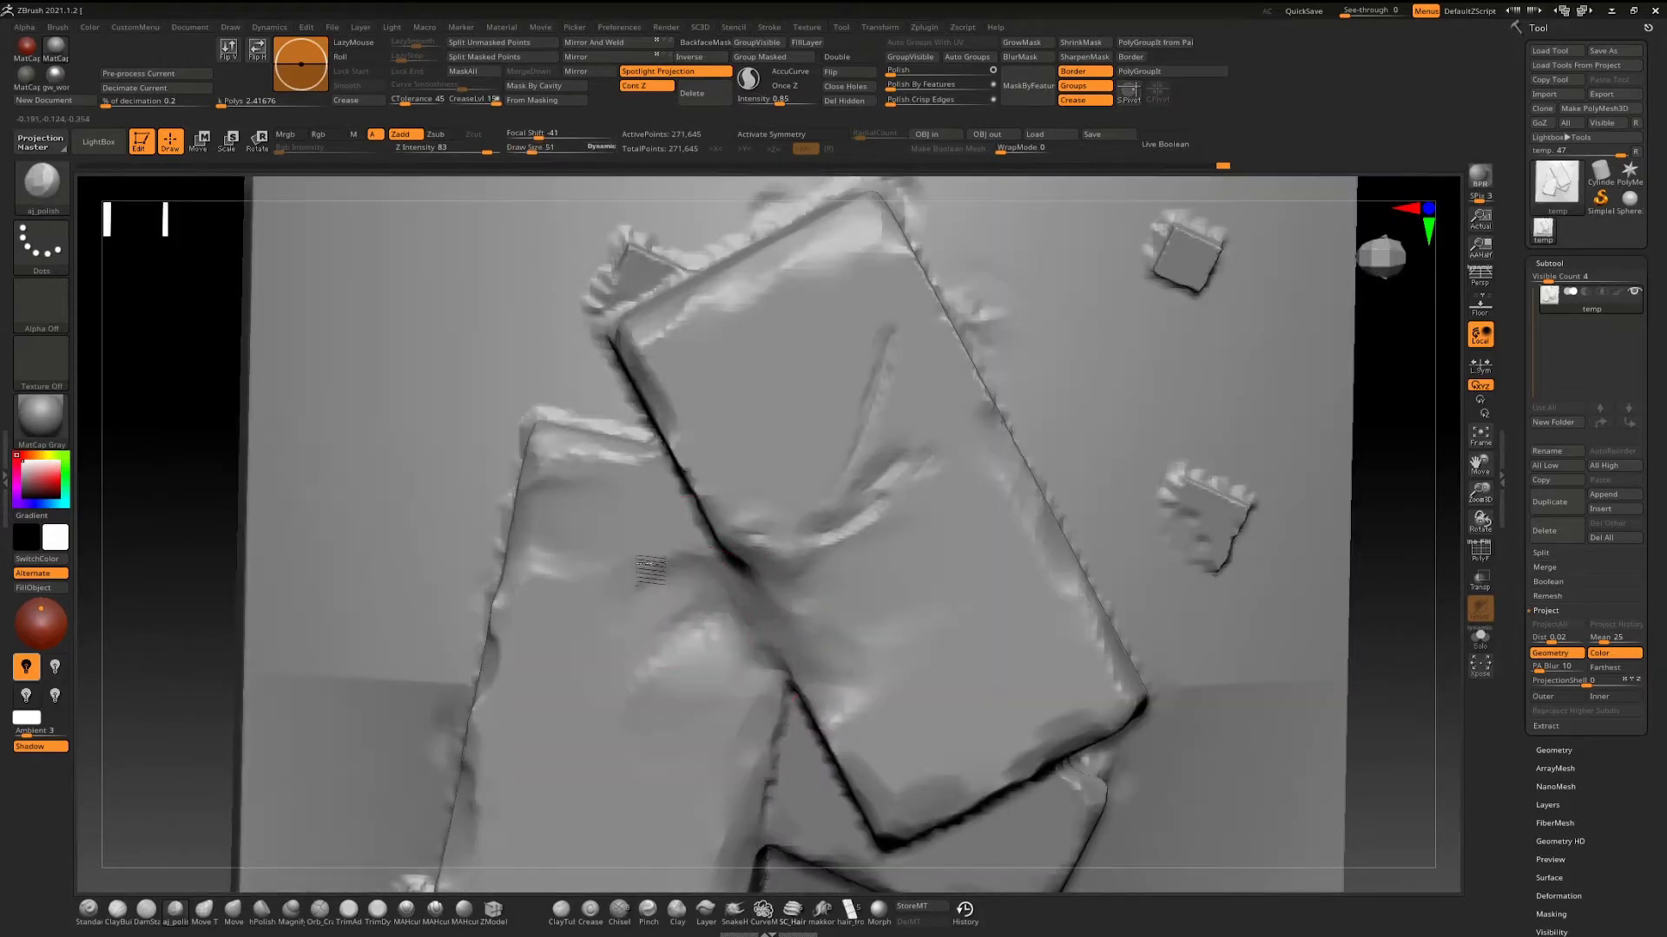
pyautogui.moveTo(612, 688)
pyautogui.mouseDown(button='right')
pyautogui.moveTo(792, 521)
pyautogui.moveTo(763, 547)
pyautogui.mouseUp(button='right')
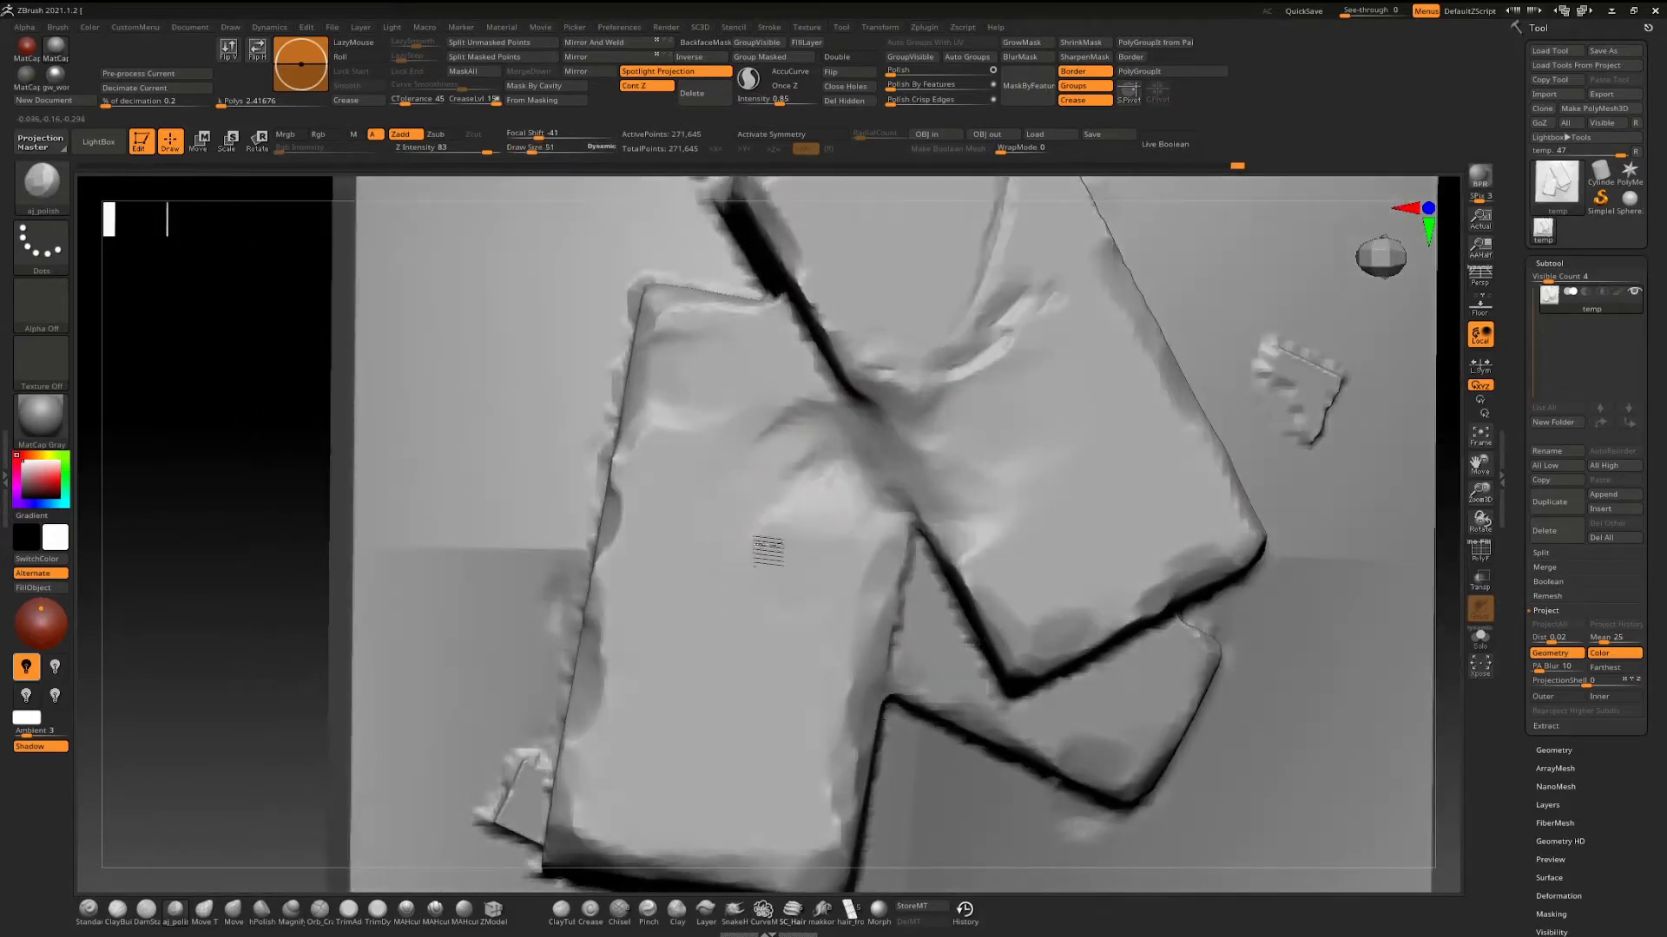
# Carve a diagonal crease across the lower box's top near the seam with the DamStandard brush.
pyautogui.press('b')
pyautogui.press('d')
pyautogui.press('s')
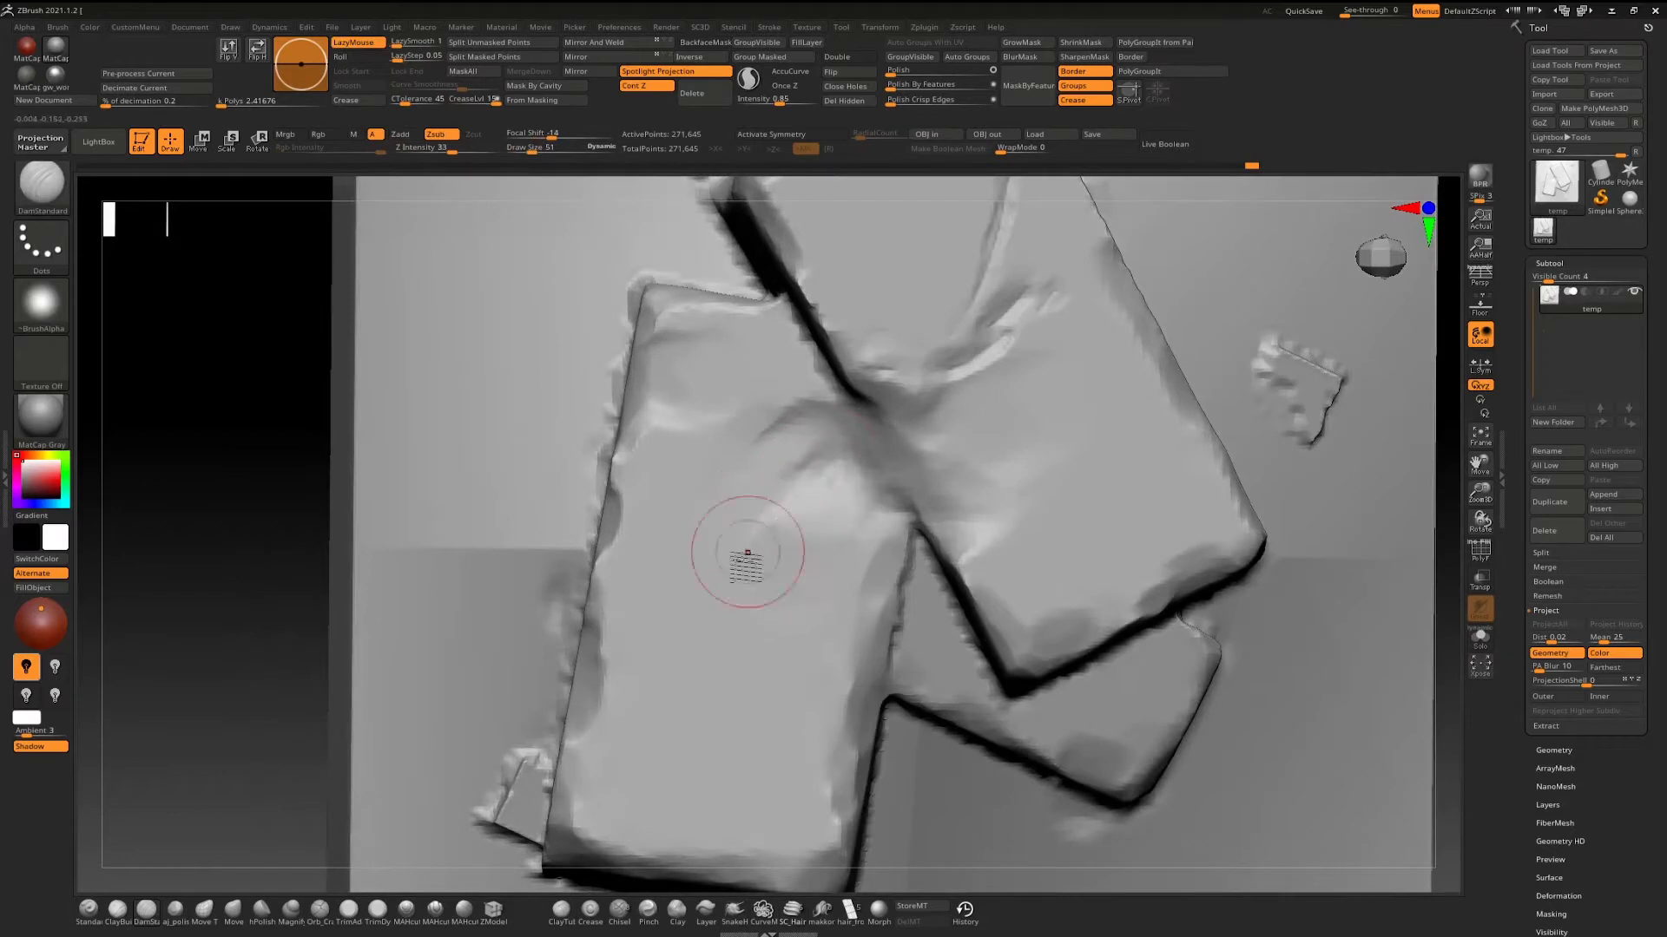
pyautogui.moveTo(808, 472); pyautogui.dragTo(702, 605)
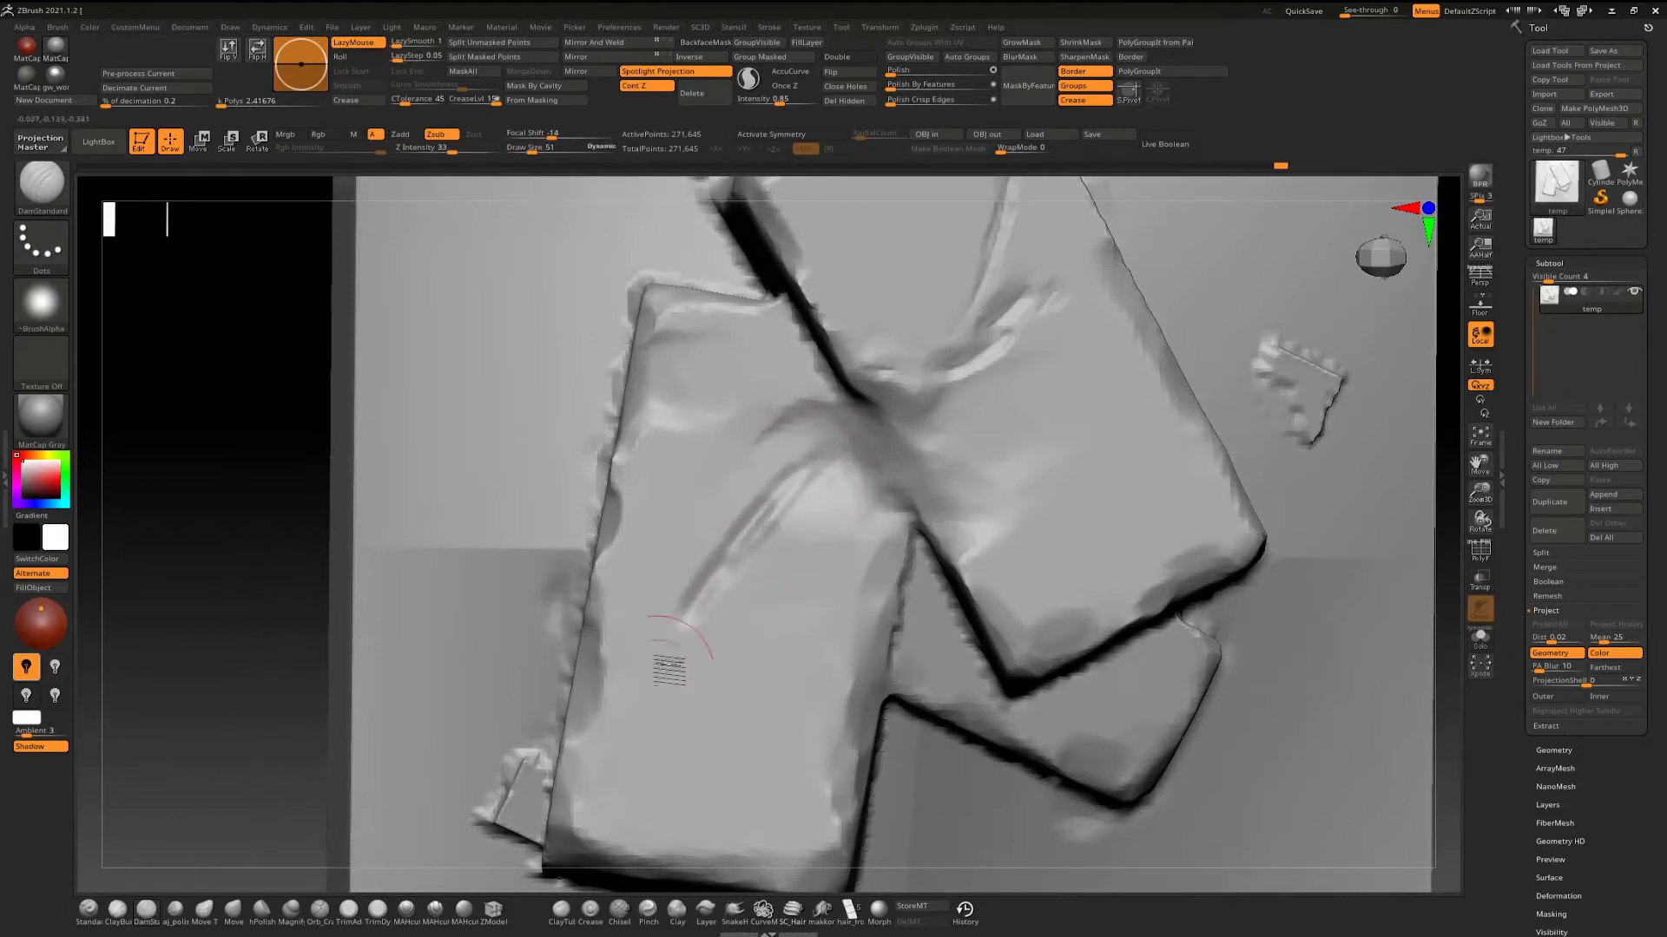
# Flatten and soften the rims of the lower box's new crease with the aj_polish brush.
pyautogui.press('b')
pyautogui.press('a')
pyautogui.press('p')
pyautogui.moveTo(770, 521)
pyautogui.mouseDown()
pyautogui.moveTo(793, 491)
pyautogui.moveTo(763, 513)
pyautogui.moveTo(780, 508)
pyautogui.mouseUp()
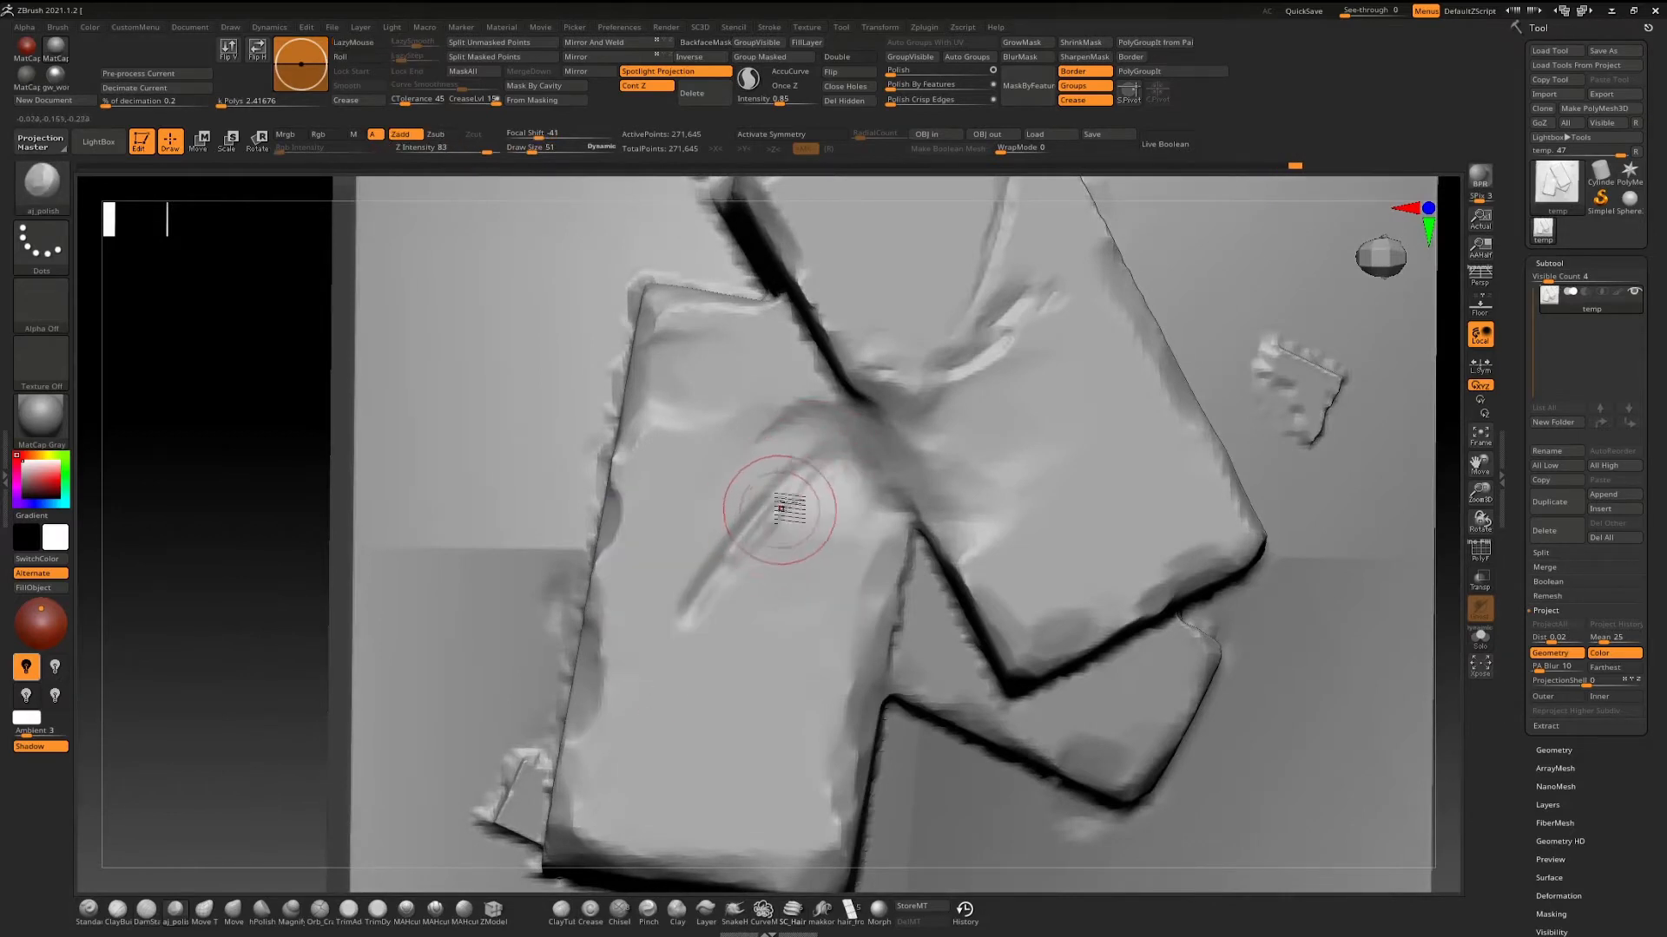
pyautogui.moveTo(726, 579); pyautogui.dragTo(703, 590)
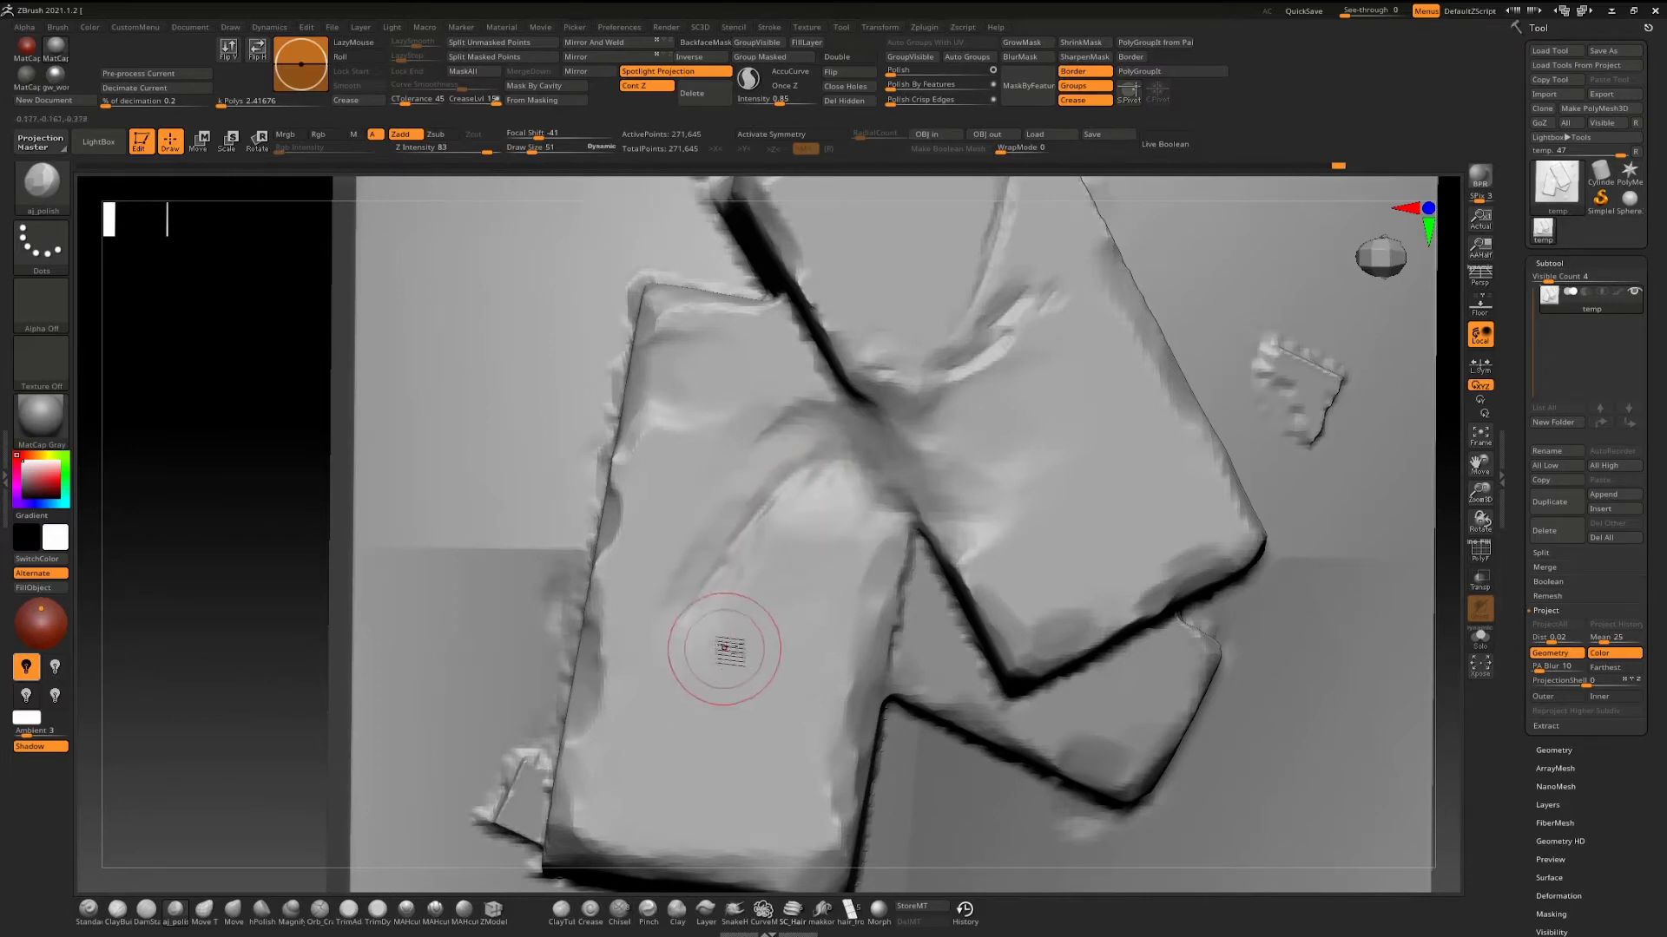
# Set up the Standard brush with a JRO_BedRock alpha and the DragRect stroke, and stamp rock detail on the lower box's top.
pyautogui.press('b')
pyautogui.press('s')
pyautogui.press('t')
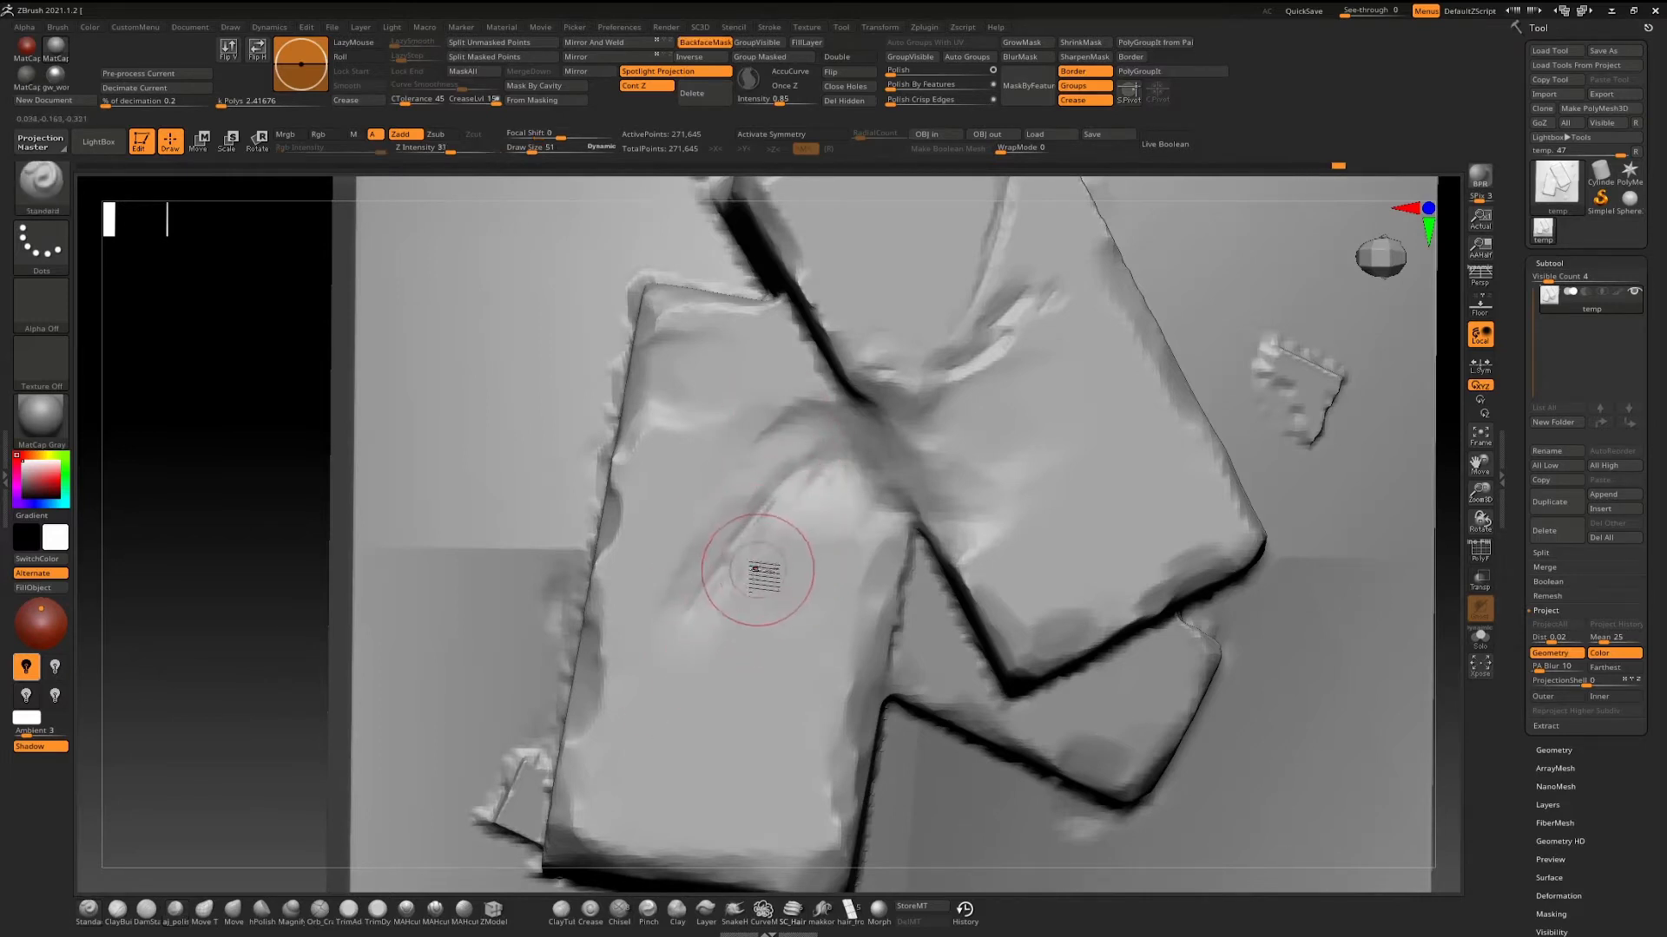
pyautogui.click(54, 319)
pyautogui.moveTo(775, 583)
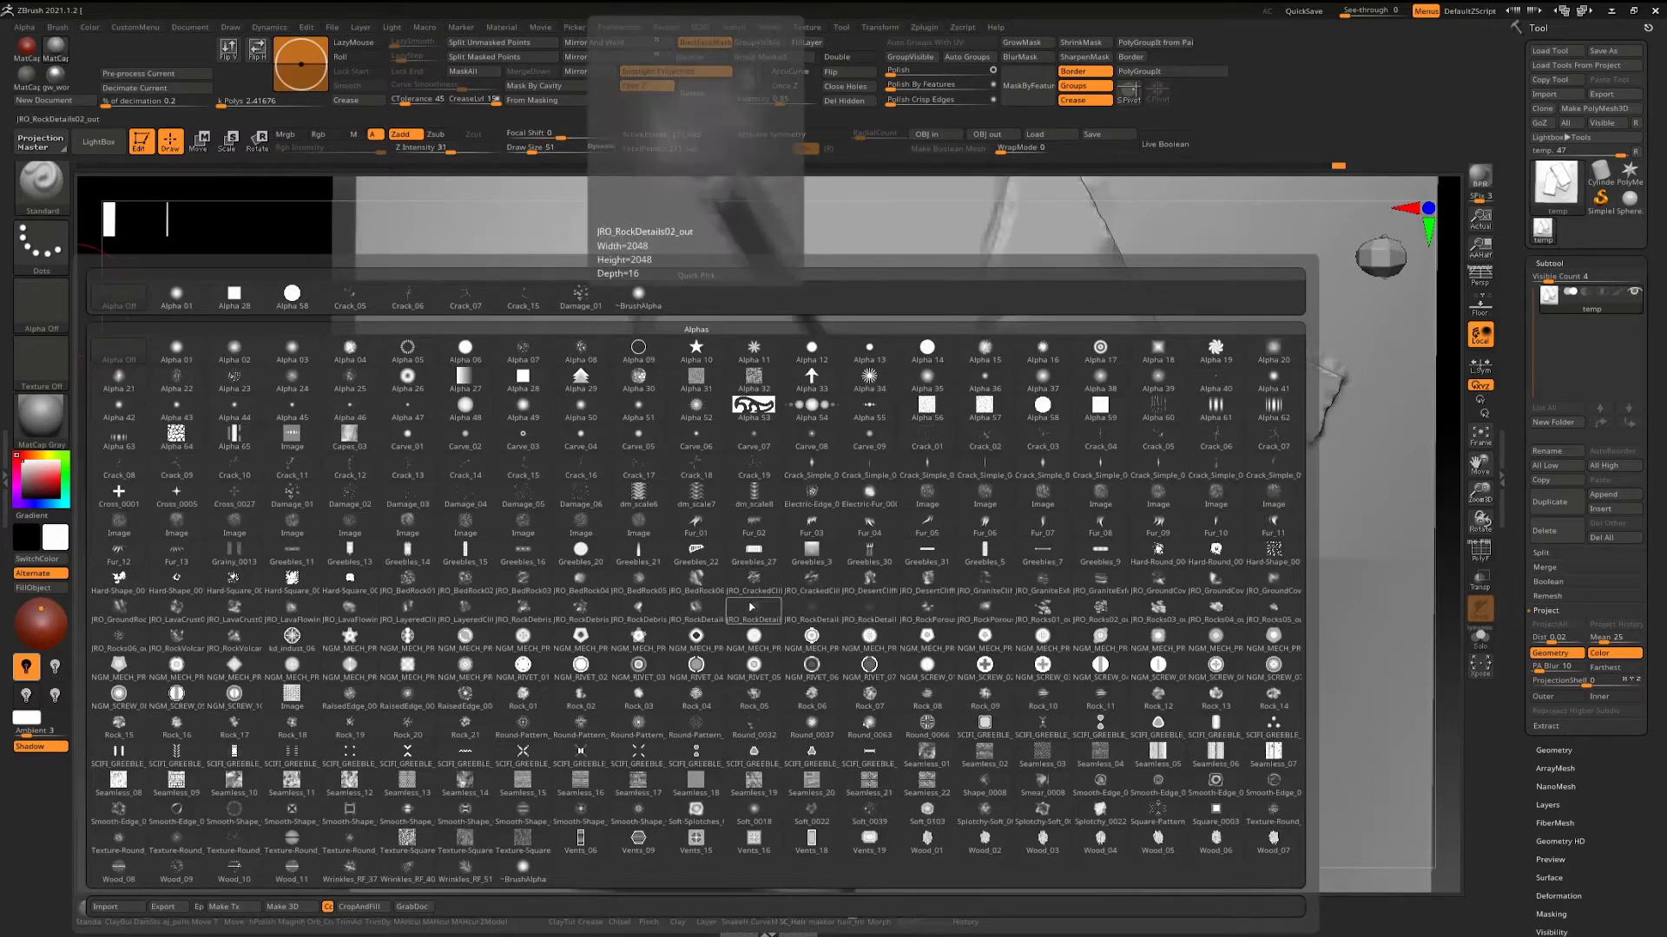
pyautogui.click(712, 577)
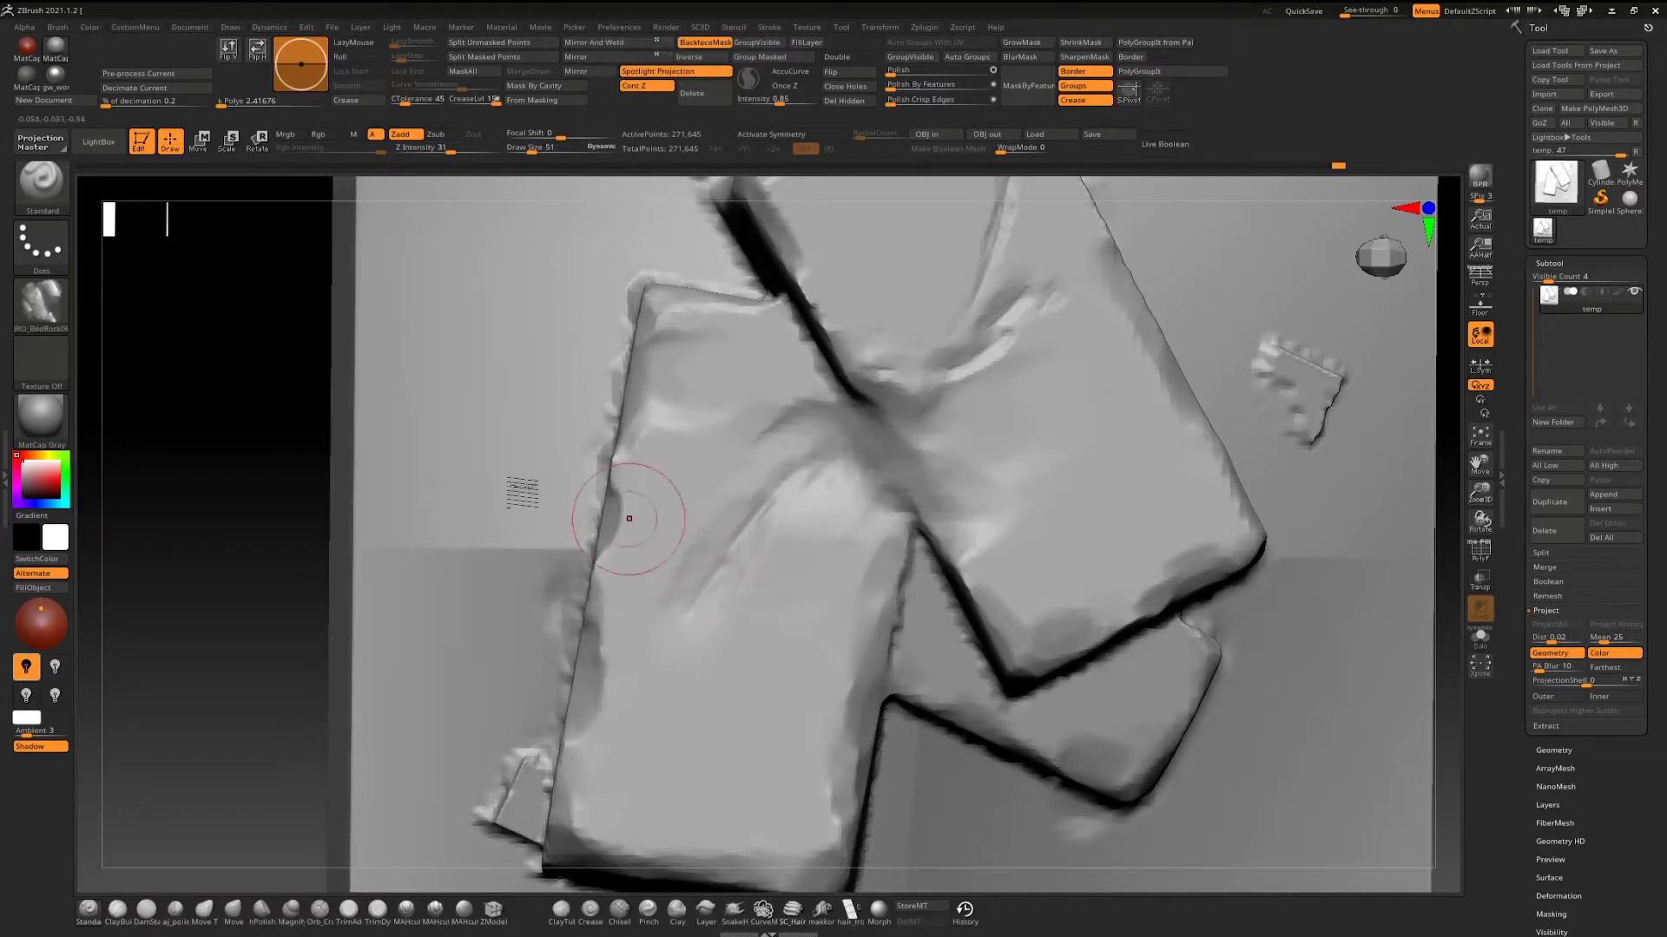
pyautogui.click(61, 236)
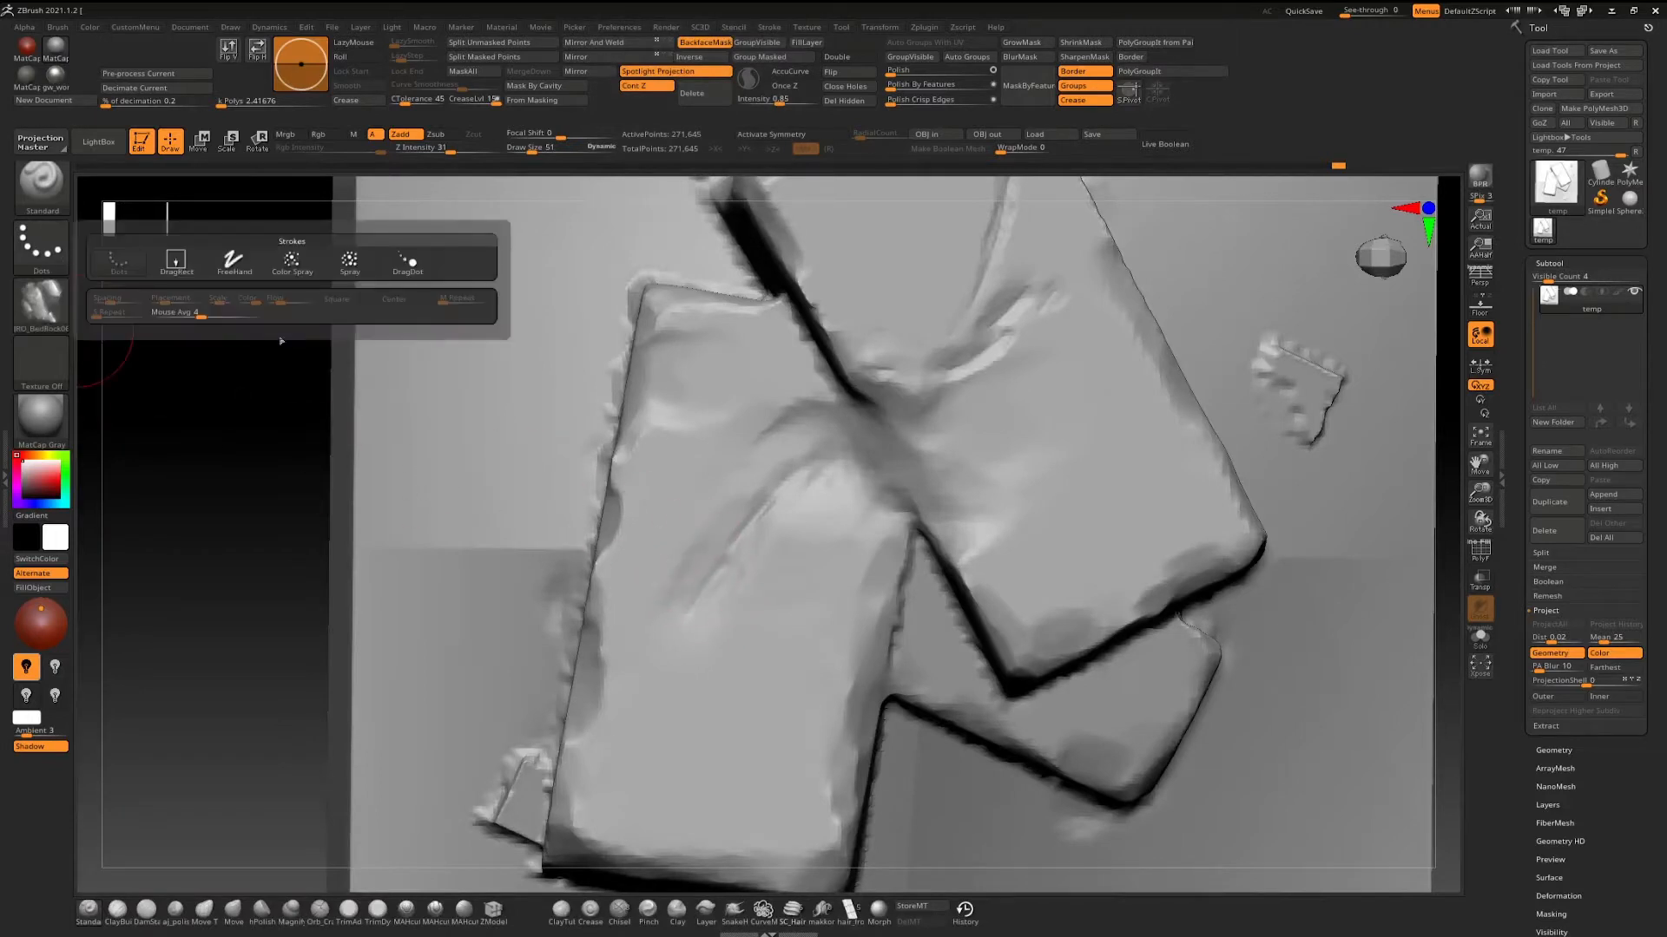
pyautogui.click(177, 260)
pyautogui.moveTo(827, 369); pyautogui.dragTo(986, 311)
# Stamp bedrock detail across the rest of the lower box's top and over the creased top of the taller box.
pyautogui.moveTo(560, 561); pyautogui.dragTo(763, 662, button='right')
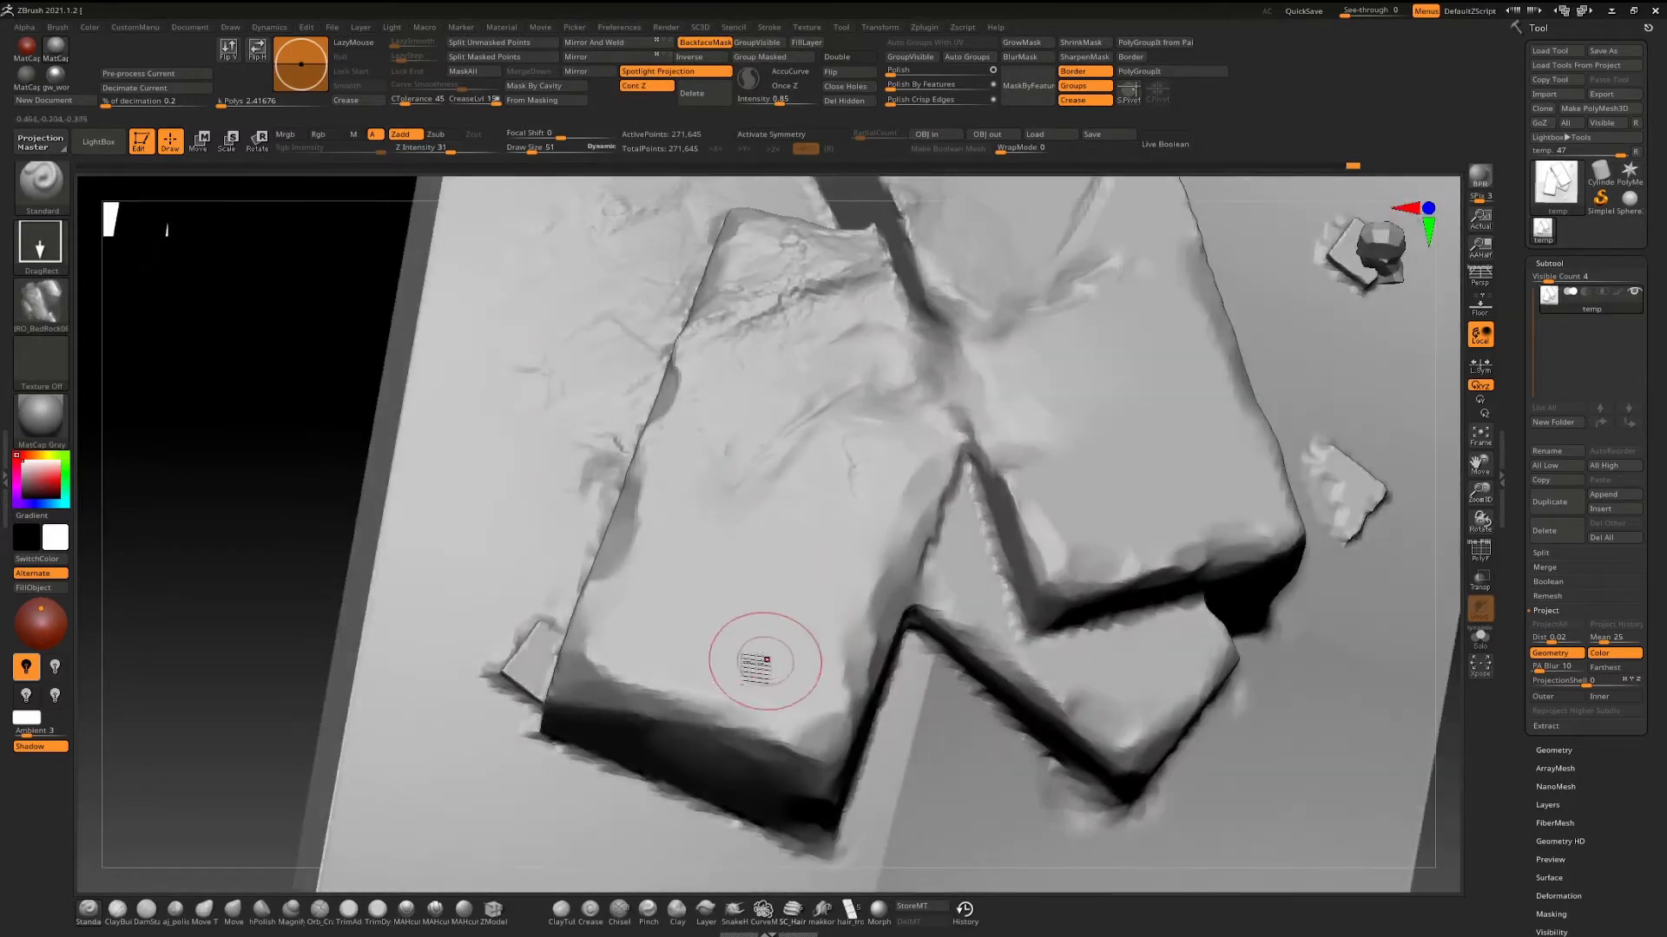
pyautogui.moveTo(873, 517); pyautogui.dragTo(642, 512, button='right')
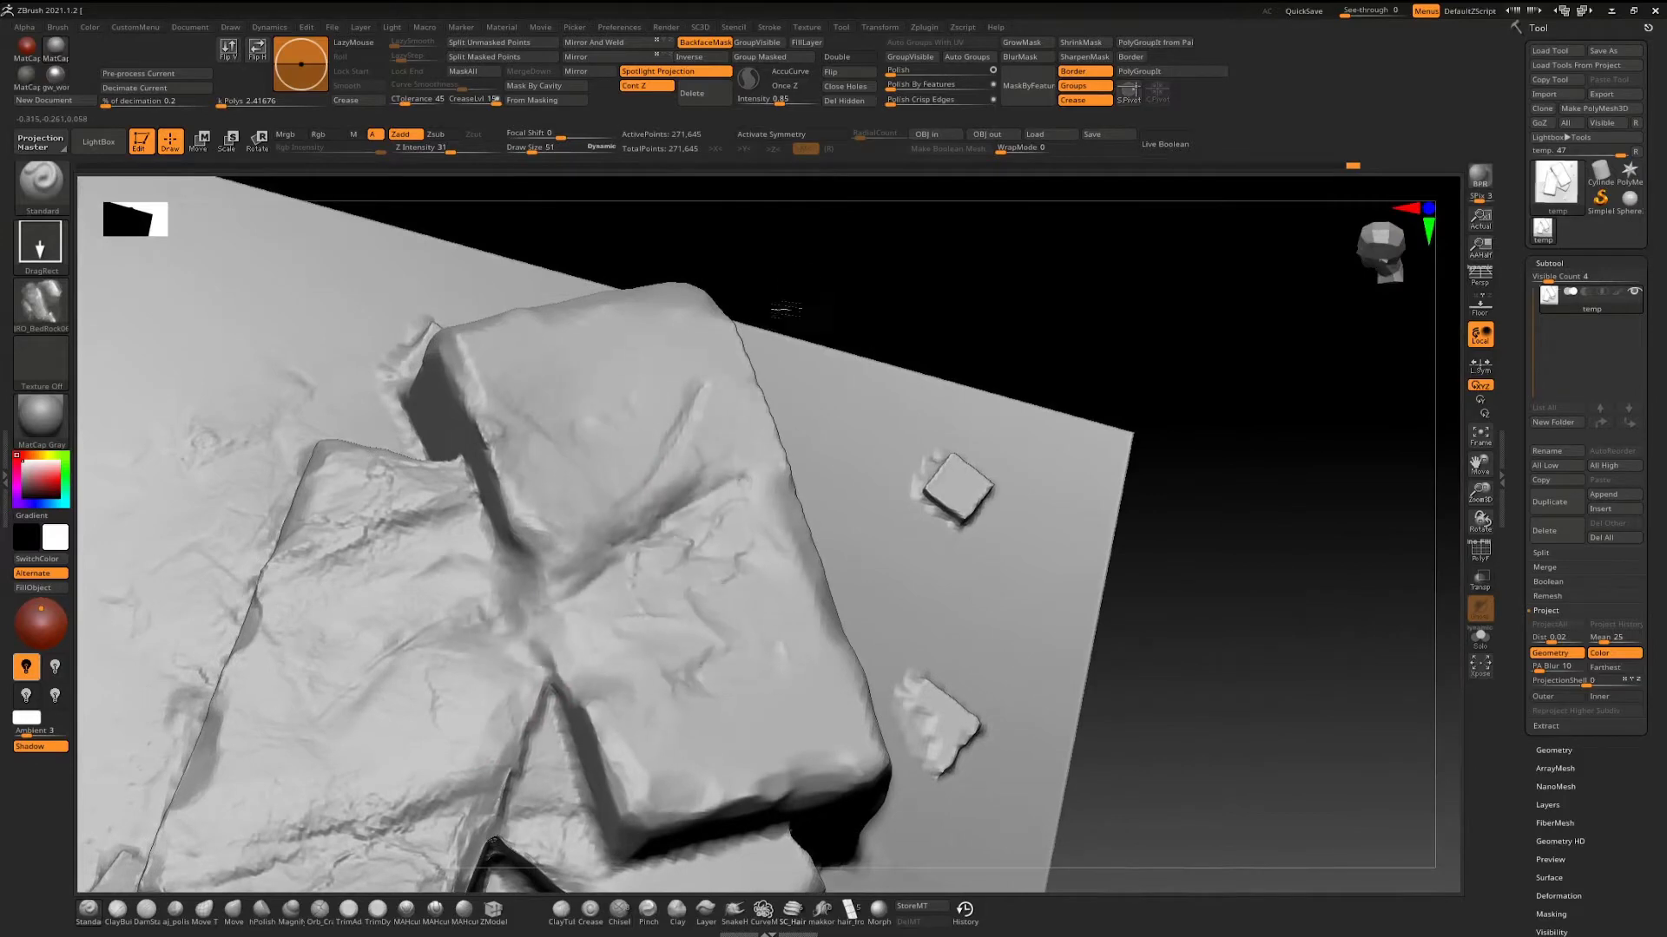
pyautogui.moveTo(781, 504)
pyautogui.mouseDown(button='right')
pyautogui.moveTo(803, 375)
pyautogui.moveTo(832, 546)
pyautogui.moveTo(856, 483)
pyautogui.moveTo(886, 486)
pyautogui.mouseUp(button='right')
pyautogui.moveTo(930, 451); pyautogui.dragTo(1129, 378)
# Stamp bedrock detail along the taller box's long outer side, facing the small loose blocks.
pyautogui.keyDown('alt'); pyautogui.moveTo(1106, 220); pyautogui.dragTo(704, 460, button='right'); pyautogui.keyUp('alt')
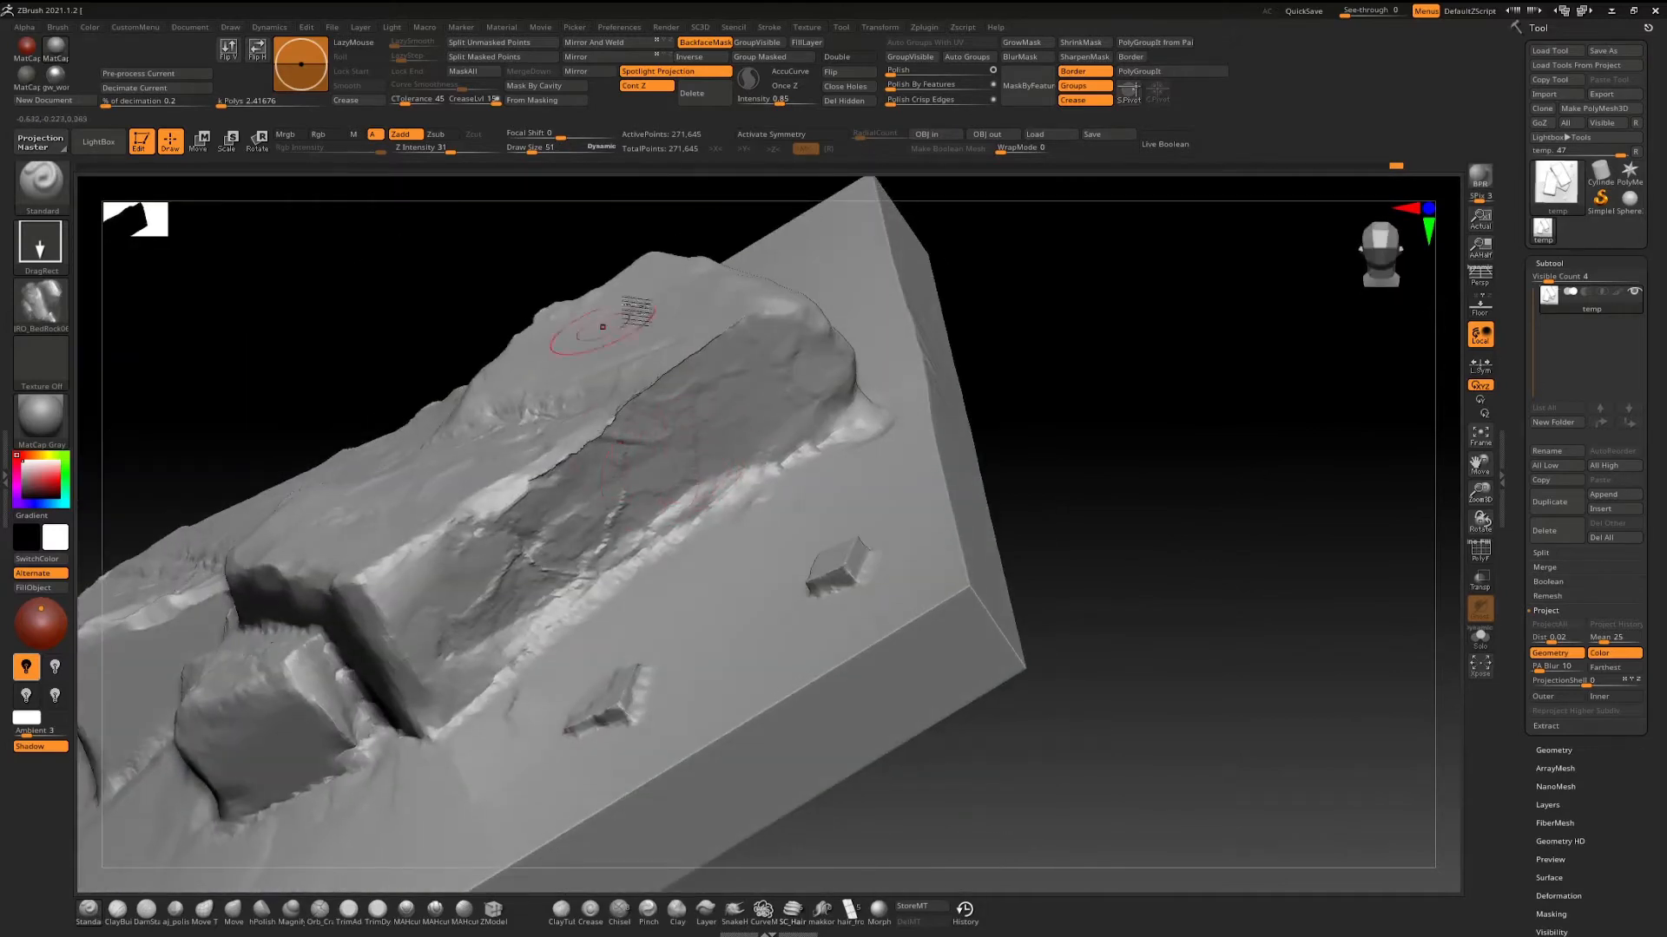
pyautogui.keyDown('alt'); pyautogui.moveTo(571, 458); pyautogui.dragTo(831, 435, button='right'); pyautogui.keyUp('alt')
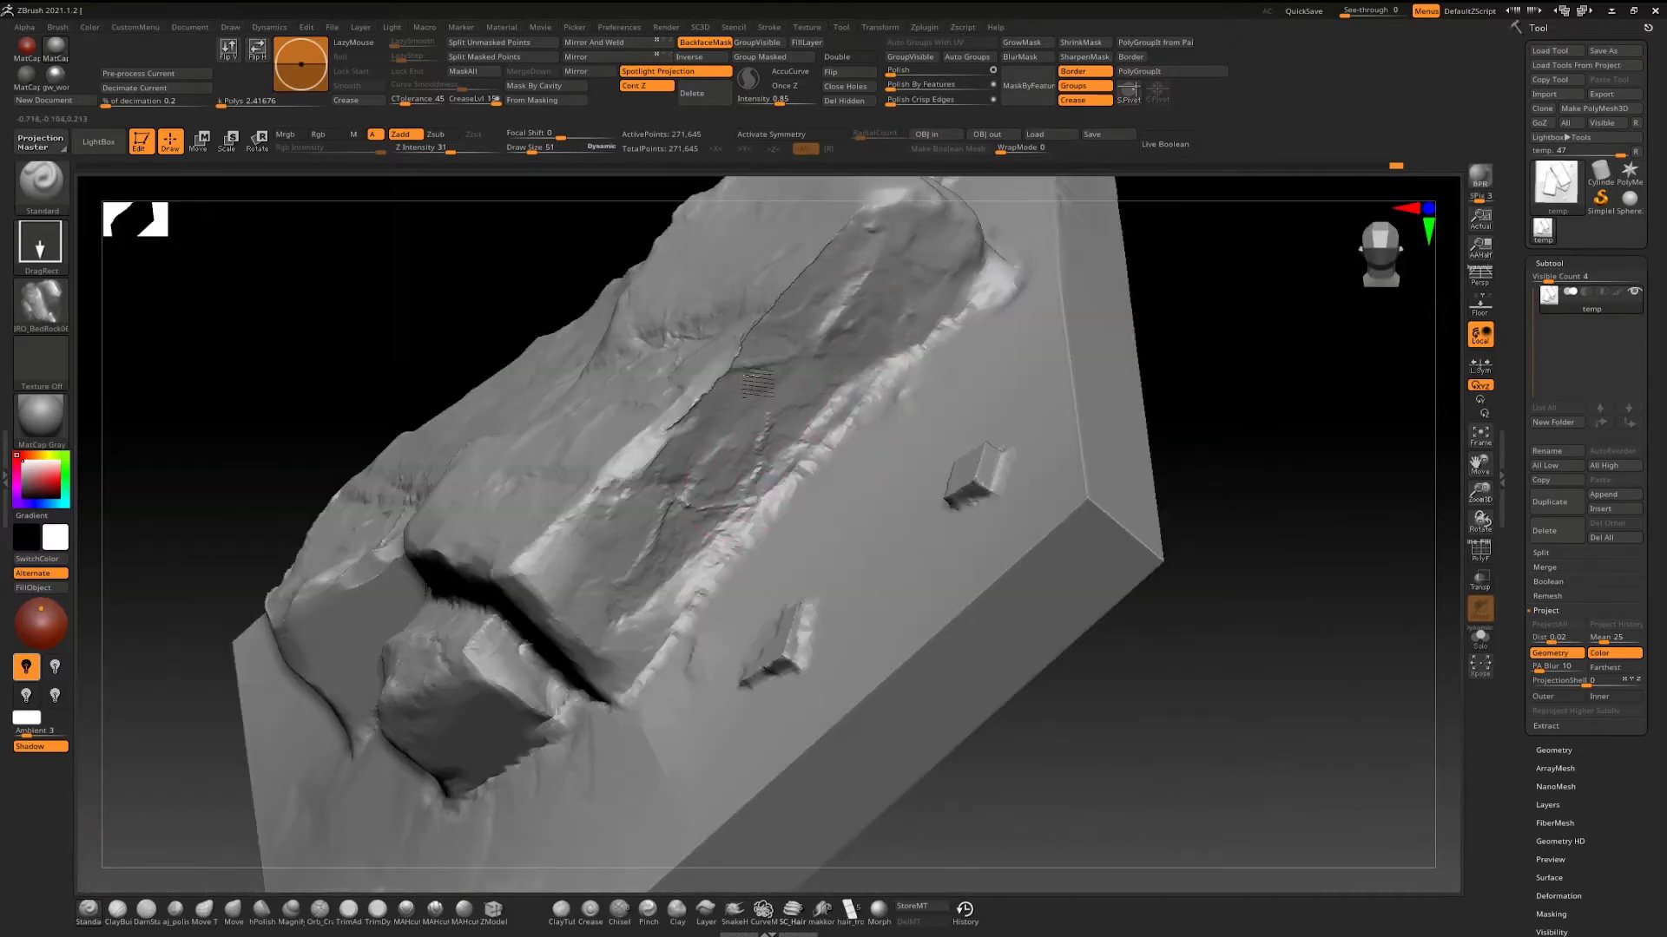
pyautogui.moveTo(778, 316); pyautogui.dragTo(749, 346, button='right')
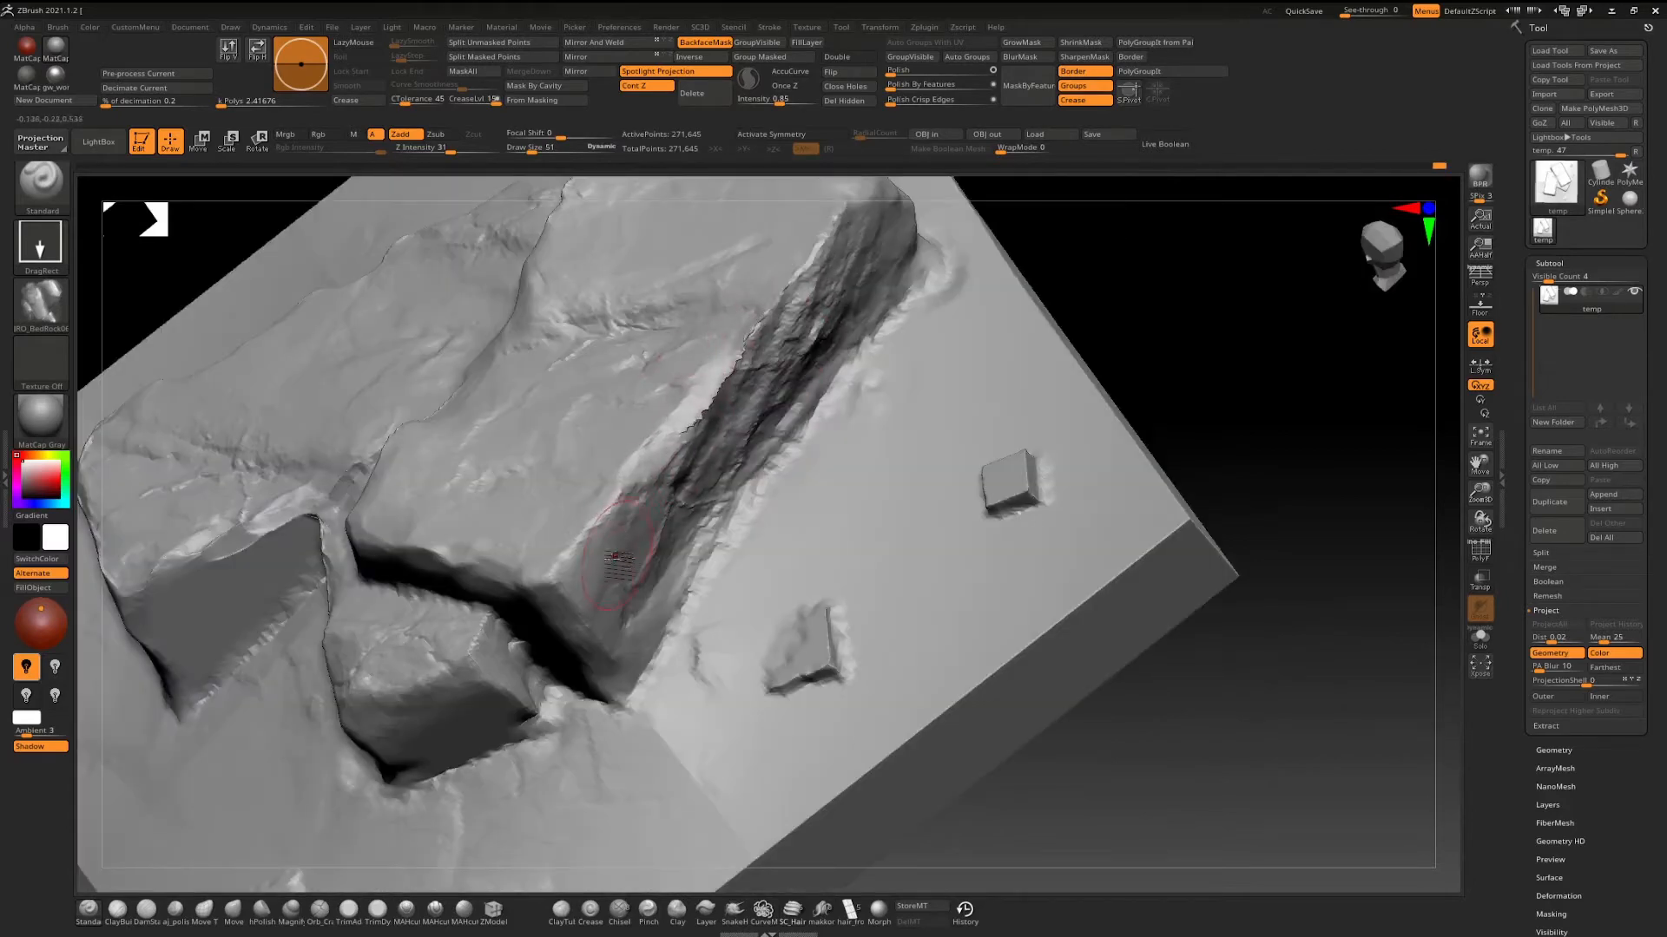
pyautogui.moveTo(798, 399); pyautogui.dragTo(729, 528, button='right')
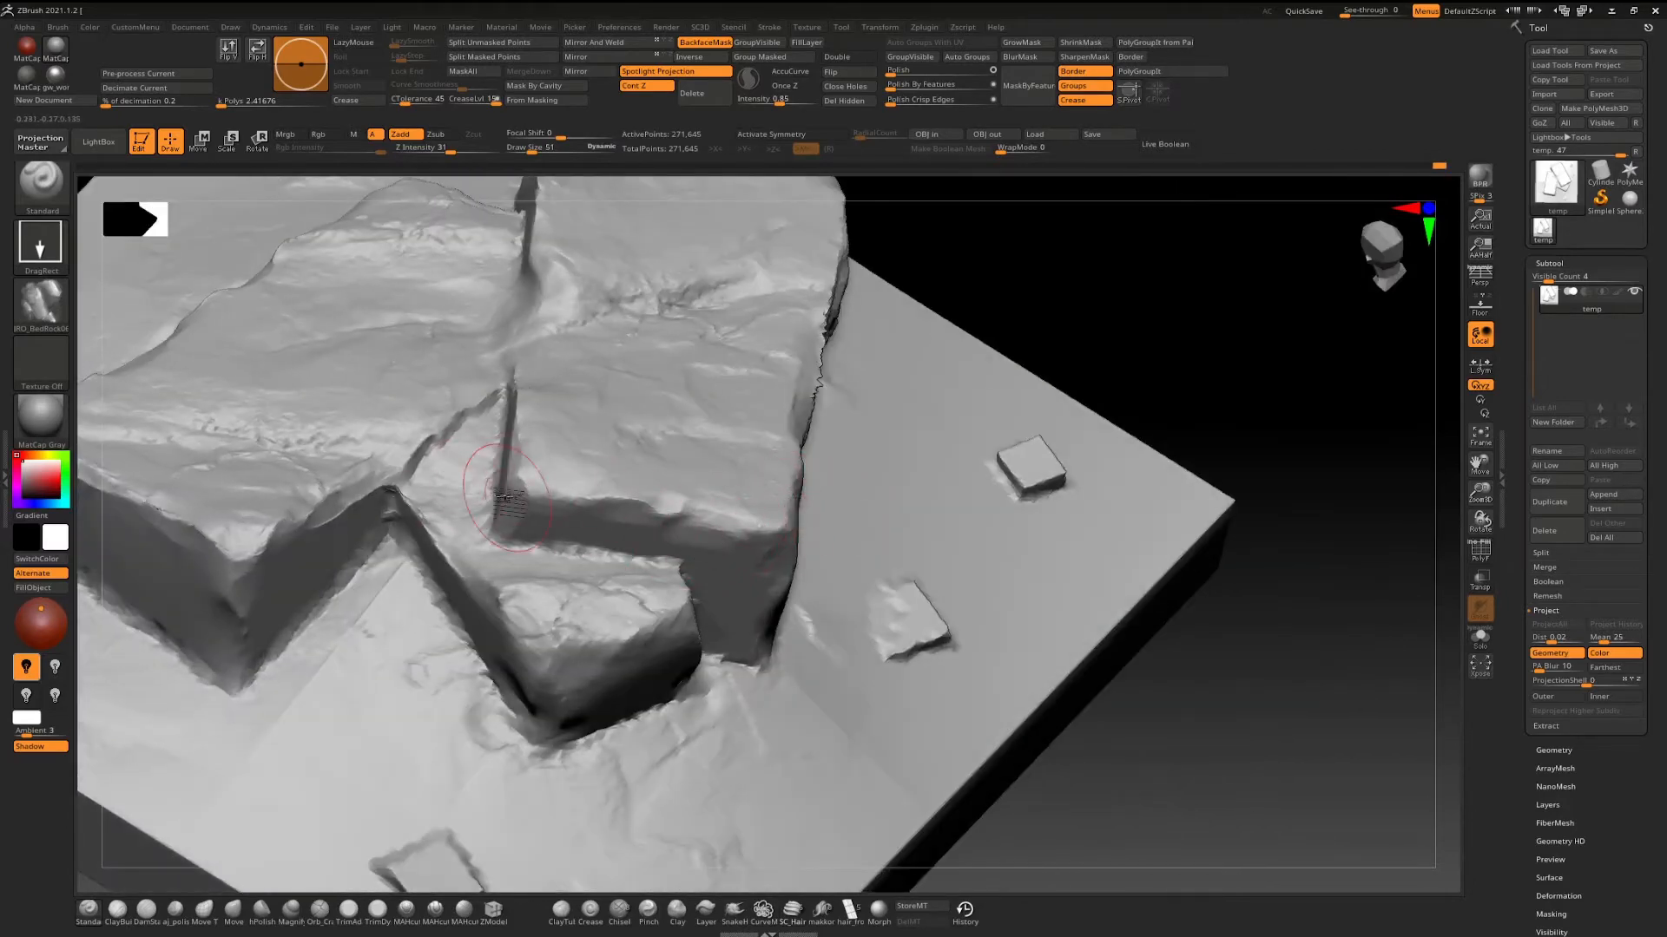
# Assign the JRO_CrackedCliff01_in alpha to the Standard brush for stamping on the rocks.
pyautogui.click(40, 303)
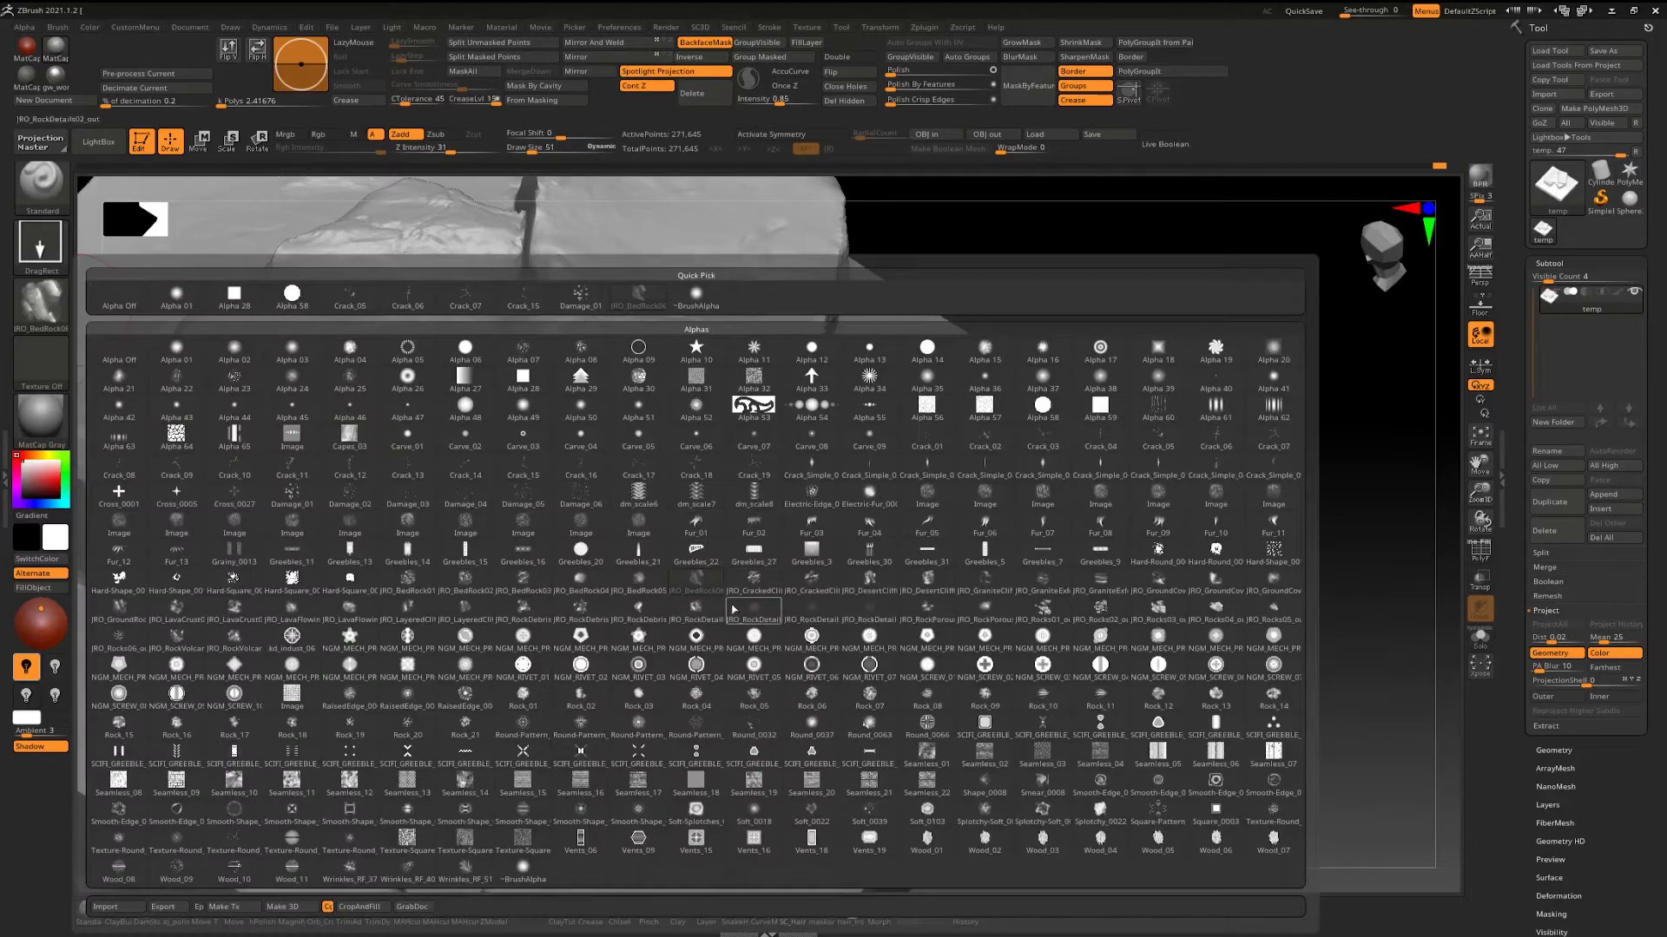
pyautogui.moveTo(734, 578)
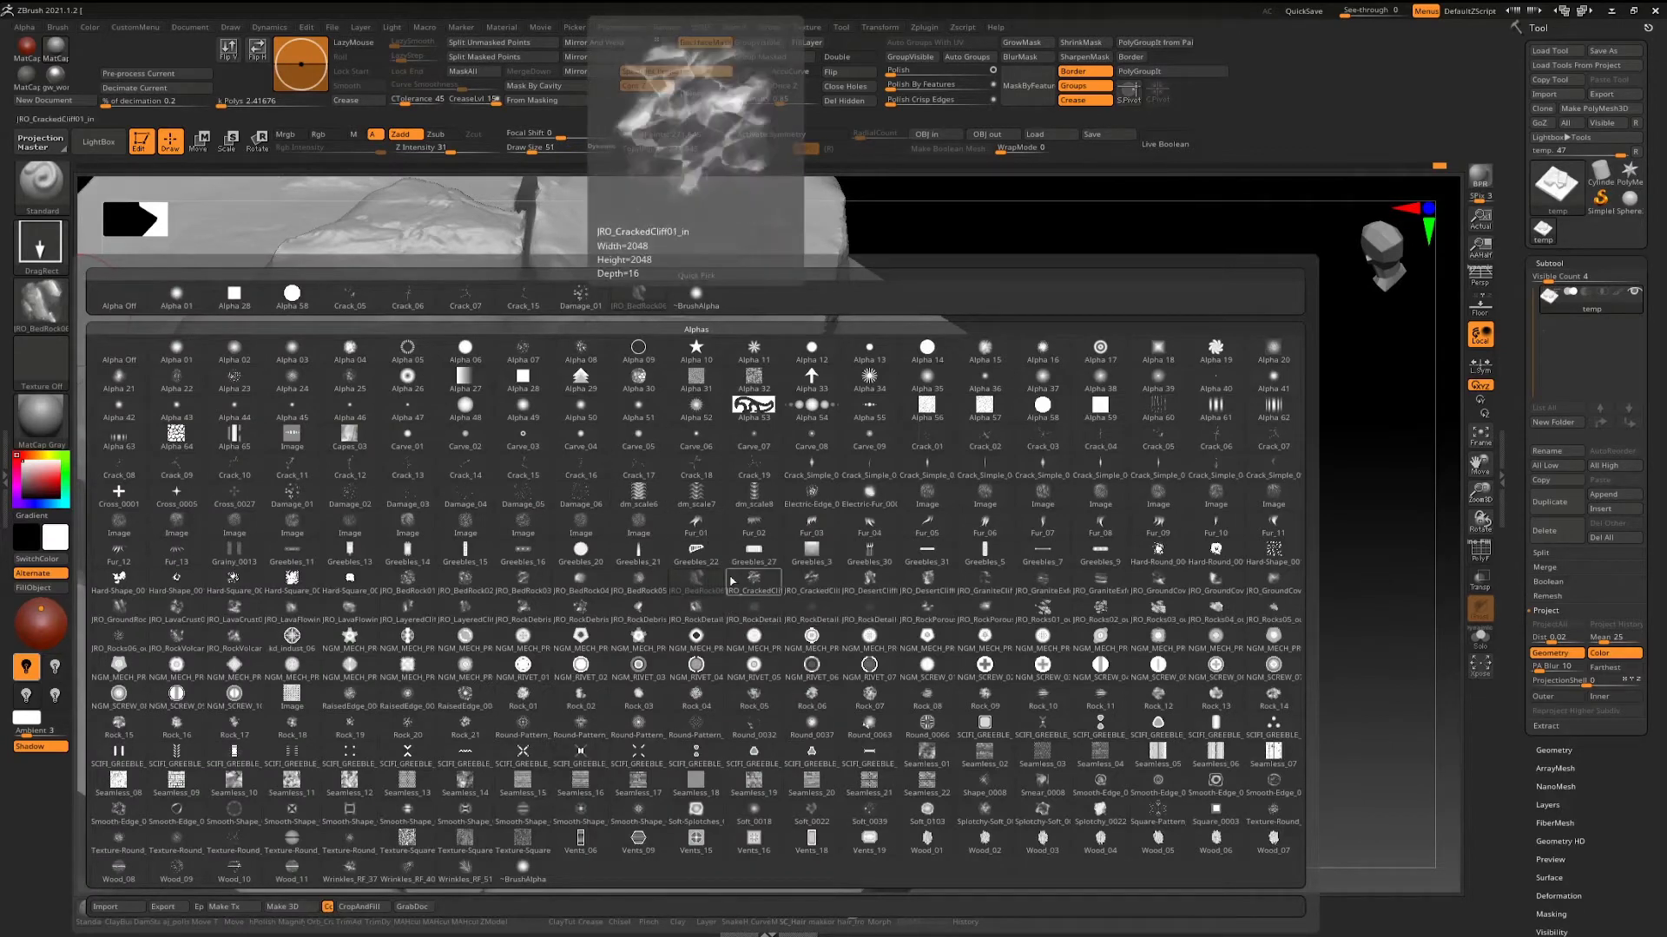
pyautogui.click(734, 579)
pyautogui.moveTo(831, 472); pyautogui.dragTo(799, 473, button='right')
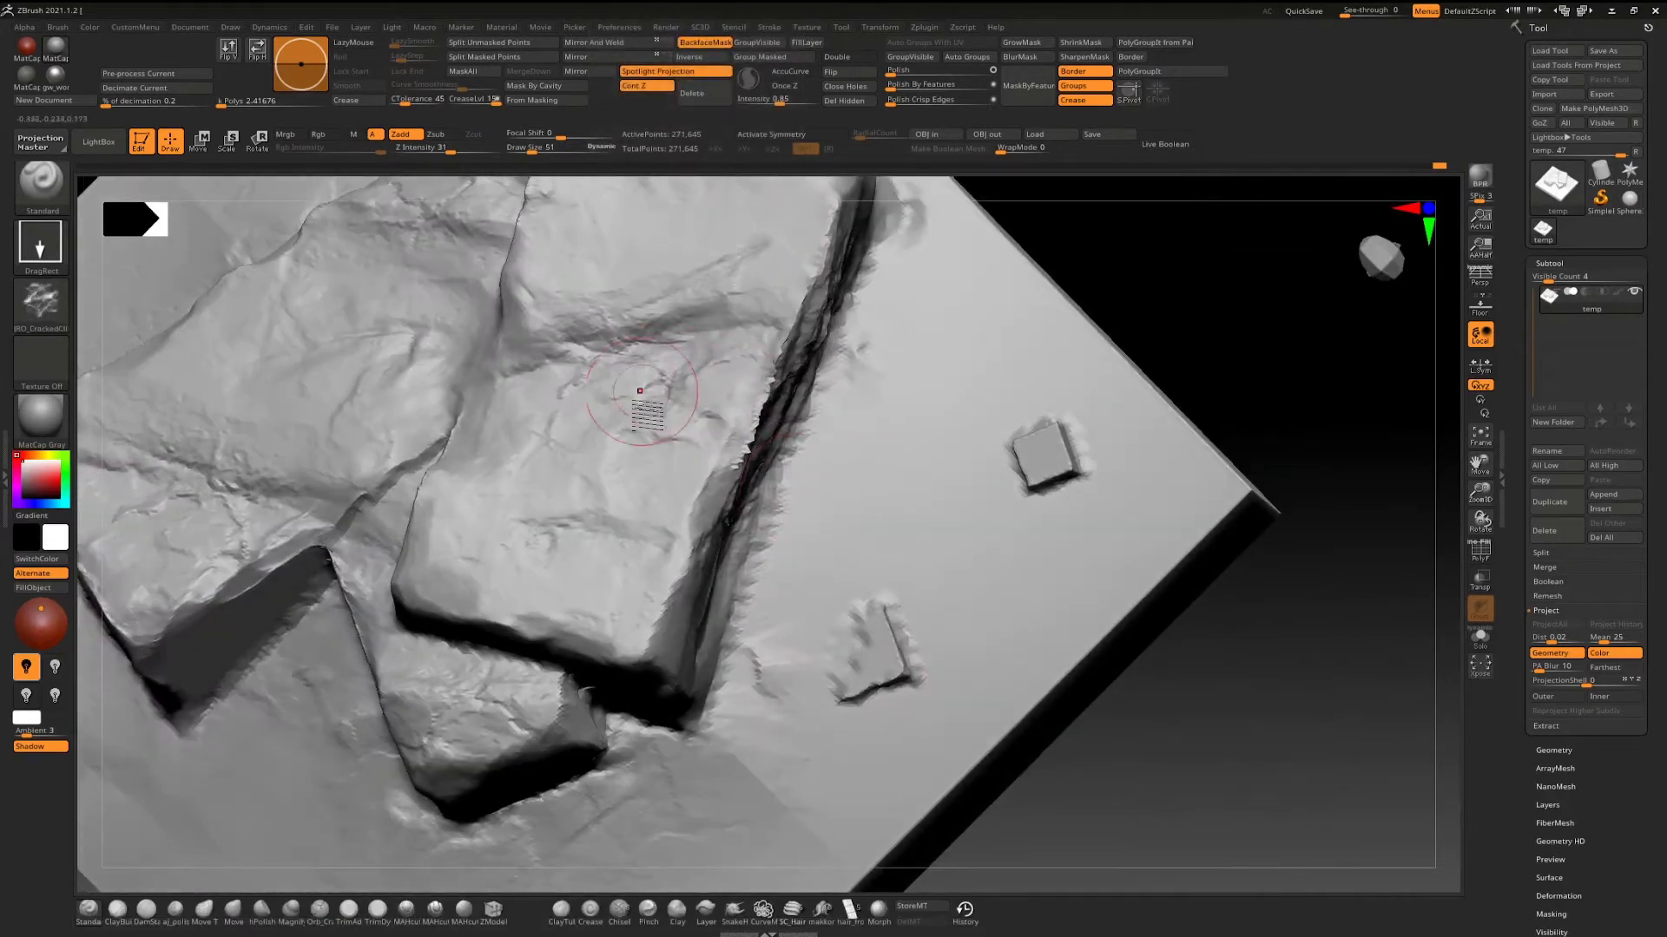
# Try two placements of the cracked cliff alpha around the taller box and undo both.
pyautogui.moveTo(644, 413); pyautogui.dragTo(896, 597)
pyautogui.hotkey('ctrl', 'z')
pyautogui.moveTo(692, 471); pyautogui.dragTo(926, 433)
pyautogui.moveTo(813, 533); pyautogui.dragTo(832, 435, button='right')
pyautogui.hotkey('ctrl', 'z')
# Stamp cracked cliff detail over the rock sides and the ground in front of the boxes, undoing one unwanted stamp.
pyautogui.moveTo(746, 649); pyautogui.dragTo(923, 707)
pyautogui.keyDown('alt'); pyautogui.moveTo(807, 665); pyautogui.dragTo(1010, 452, button='right'); pyautogui.keyUp('alt')
pyautogui.moveTo(595, 342); pyautogui.dragTo(469, 526)
pyautogui.keyDown('alt'); pyautogui.moveTo(655, 529); pyautogui.dragTo(833, 680, button='right'); pyautogui.keyUp('alt')
pyautogui.moveTo(833, 681); pyautogui.dragTo(911, 461, button='right')
pyautogui.keyDown('alt'); pyautogui.moveTo(911, 462); pyautogui.dragTo(811, 655, button='right'); pyautogui.keyUp('alt')
pyautogui.moveTo(929, 781); pyautogui.dragTo(1043, 822)
pyautogui.hotkey('ctrl', 'z')
pyautogui.moveTo(958, 695); pyautogui.dragTo(788, 901)
pyautogui.moveTo(912, 538); pyautogui.dragTo(829, 575, button='right')
pyautogui.moveTo(698, 647); pyautogui.dragTo(453, 616)
pyautogui.moveTo(809, 585)
pyautogui.mouseDown(button='right')
pyautogui.moveTo(855, 529)
pyautogui.moveTo(772, 521)
pyautogui.moveTo(750, 472)
pyautogui.mouseUp(button='right')
# Polish the lower box's outer side edges with the aj_polish brush and rebuild the DynaMesh.
pyautogui.press('2')
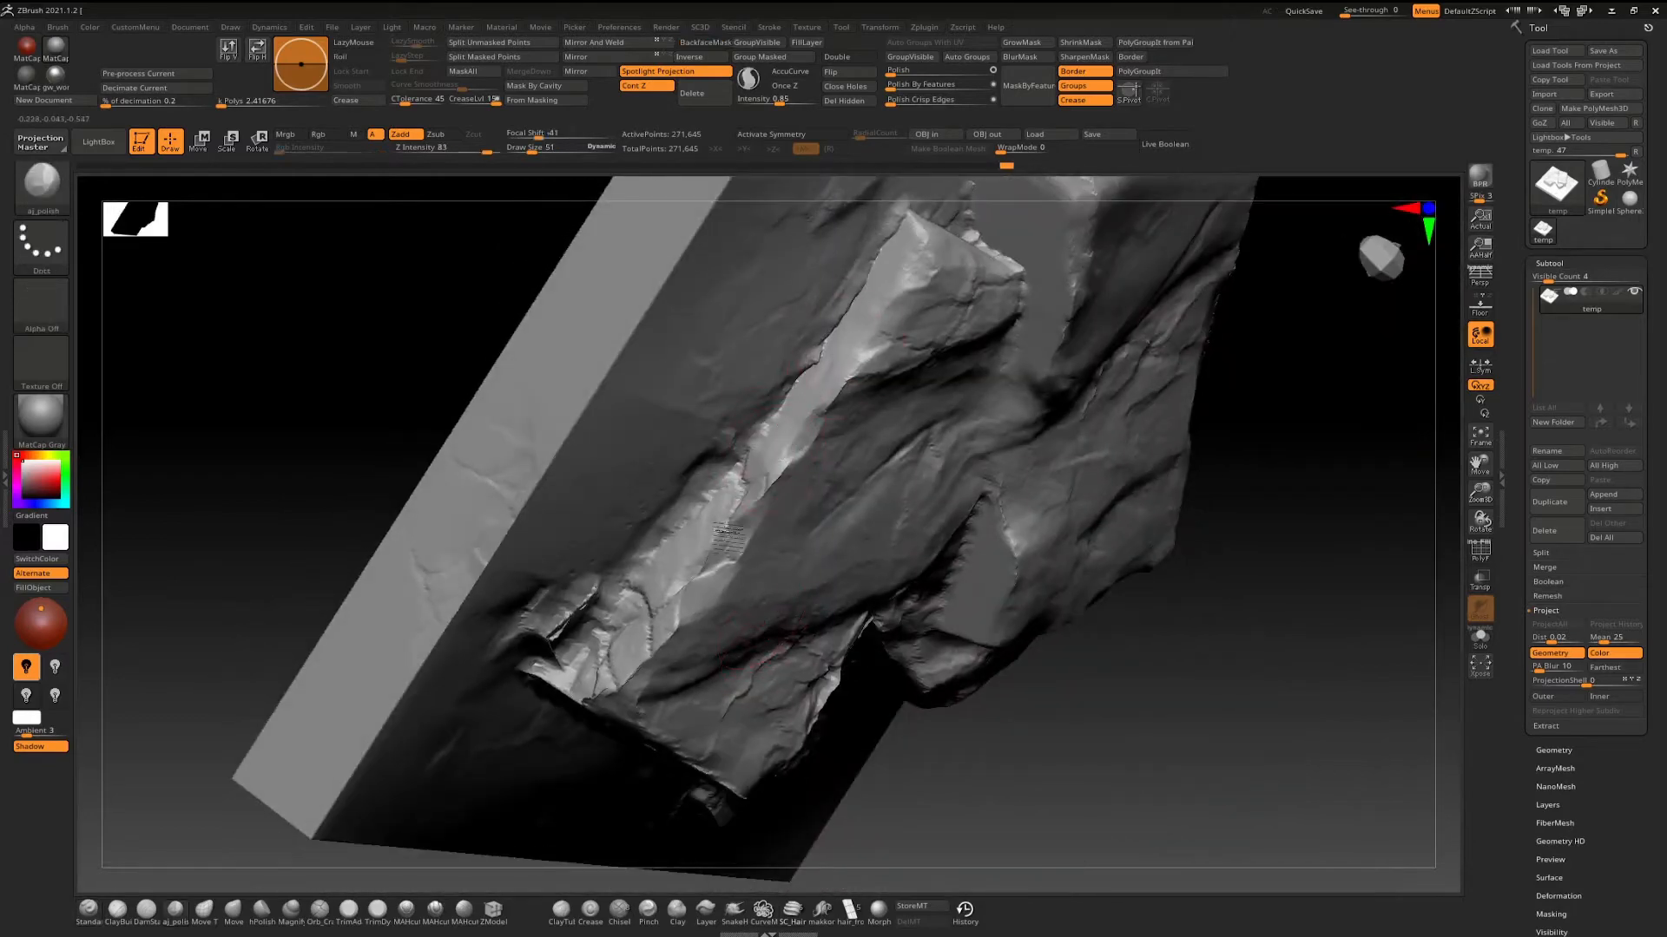
pyautogui.moveTo(577, 692); pyautogui.dragTo(579, 620, button='right')
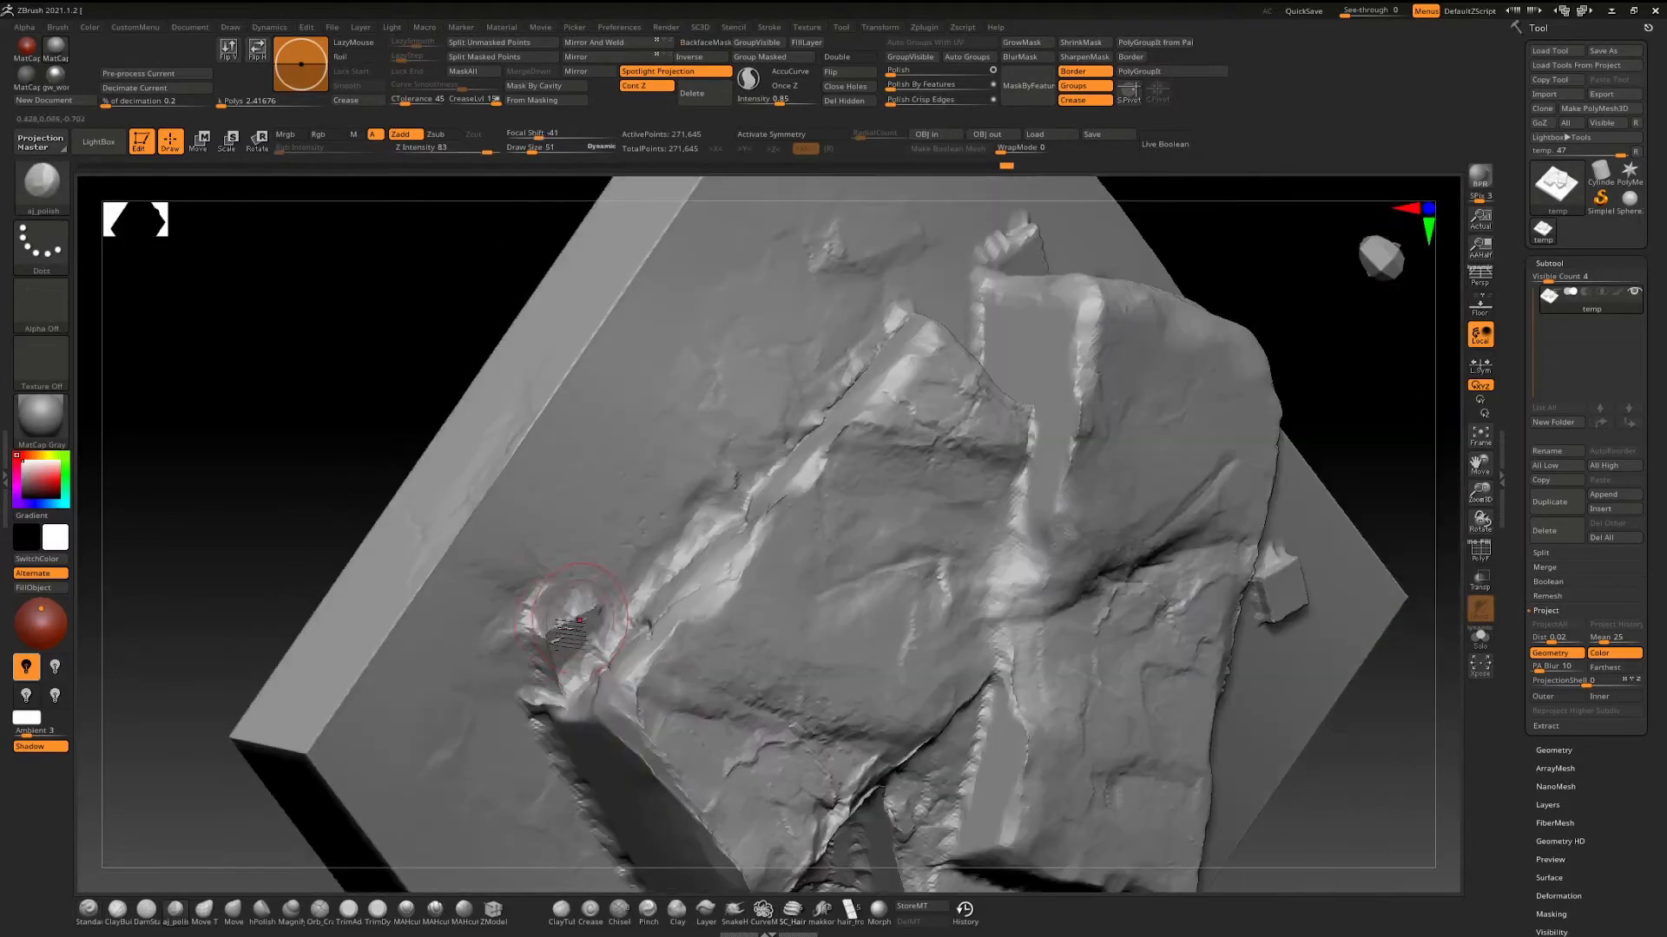
pyautogui.keyDown('ctrl'); pyautogui.moveTo(302, 464); pyautogui.dragTo(279, 561); pyautogui.keyUp('ctrl')
# Polish the edges of the lower and taller boxes from several sides with the aj_polish brush.
pyautogui.moveTo(590, 555); pyautogui.dragTo(670, 394, button='right')
pyautogui.moveTo(665, 529); pyautogui.dragTo(772, 479, button='right')
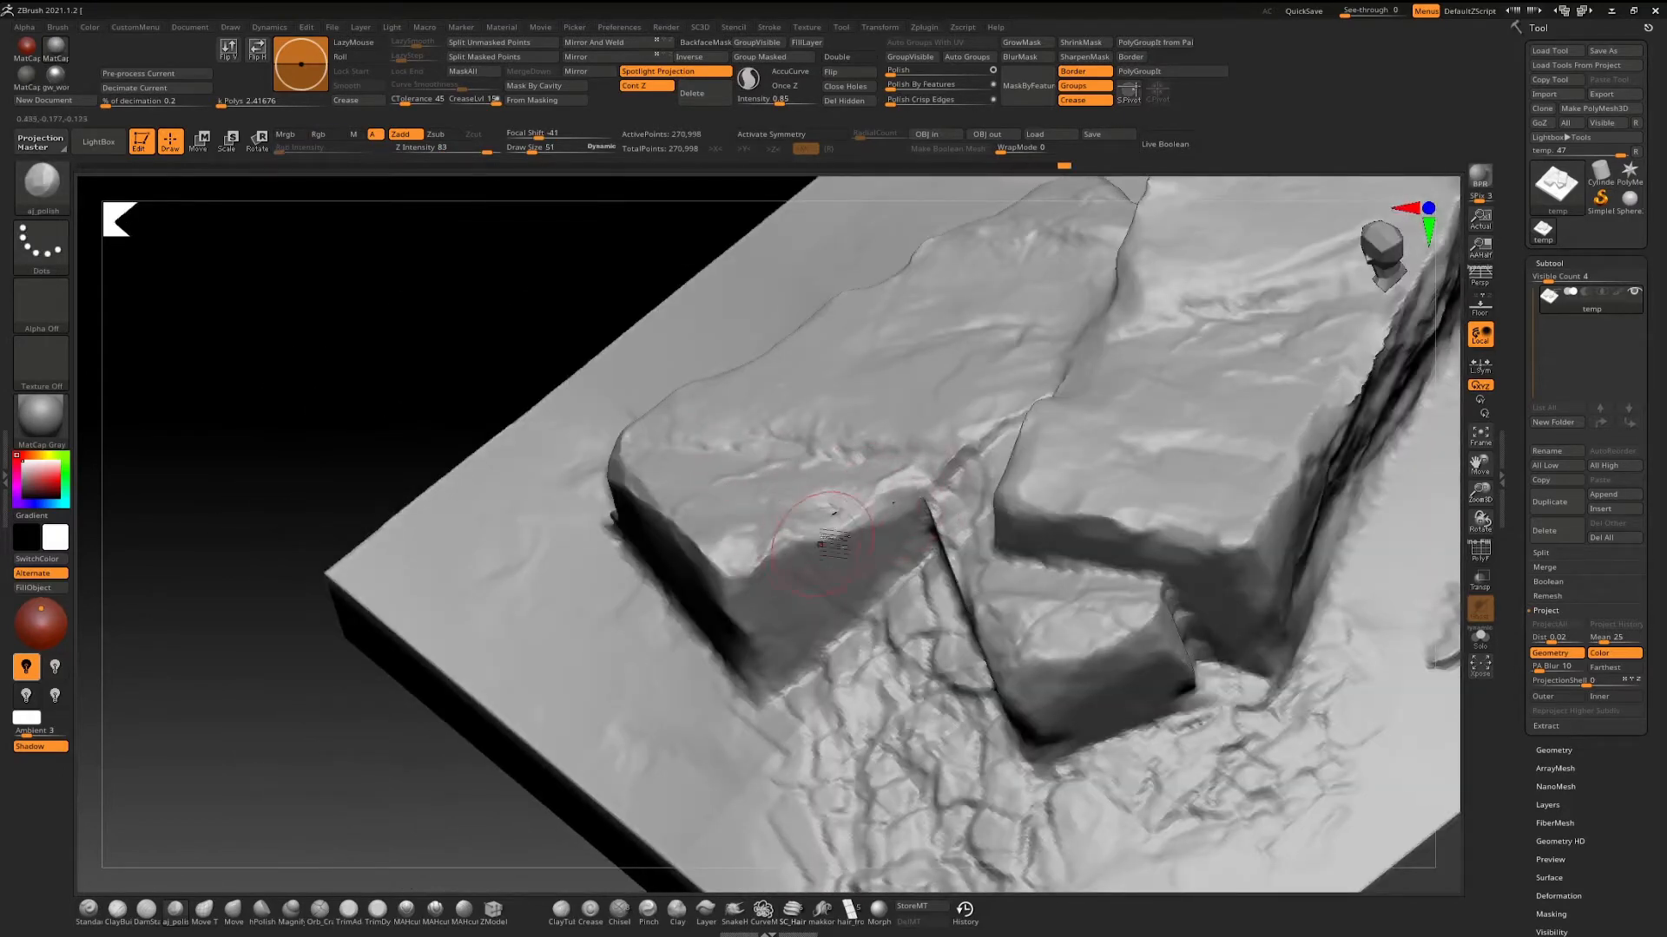
pyautogui.moveTo(820, 544); pyautogui.dragTo(871, 471, button='right')
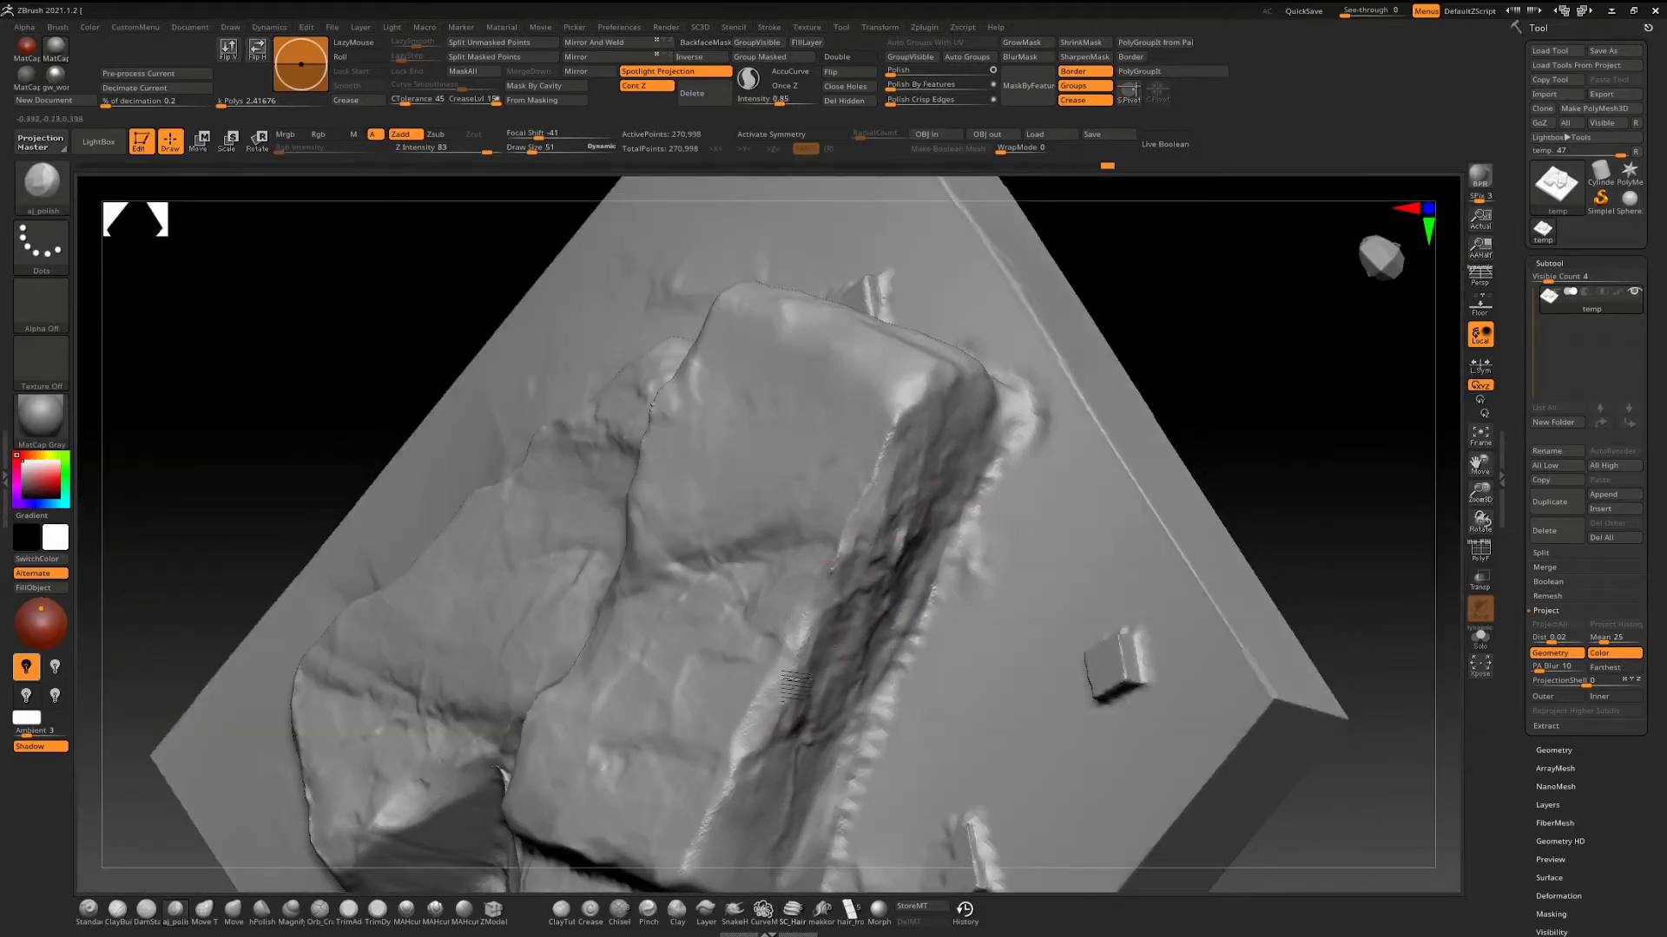
pyautogui.moveTo(812, 623); pyautogui.dragTo(823, 472, button='right')
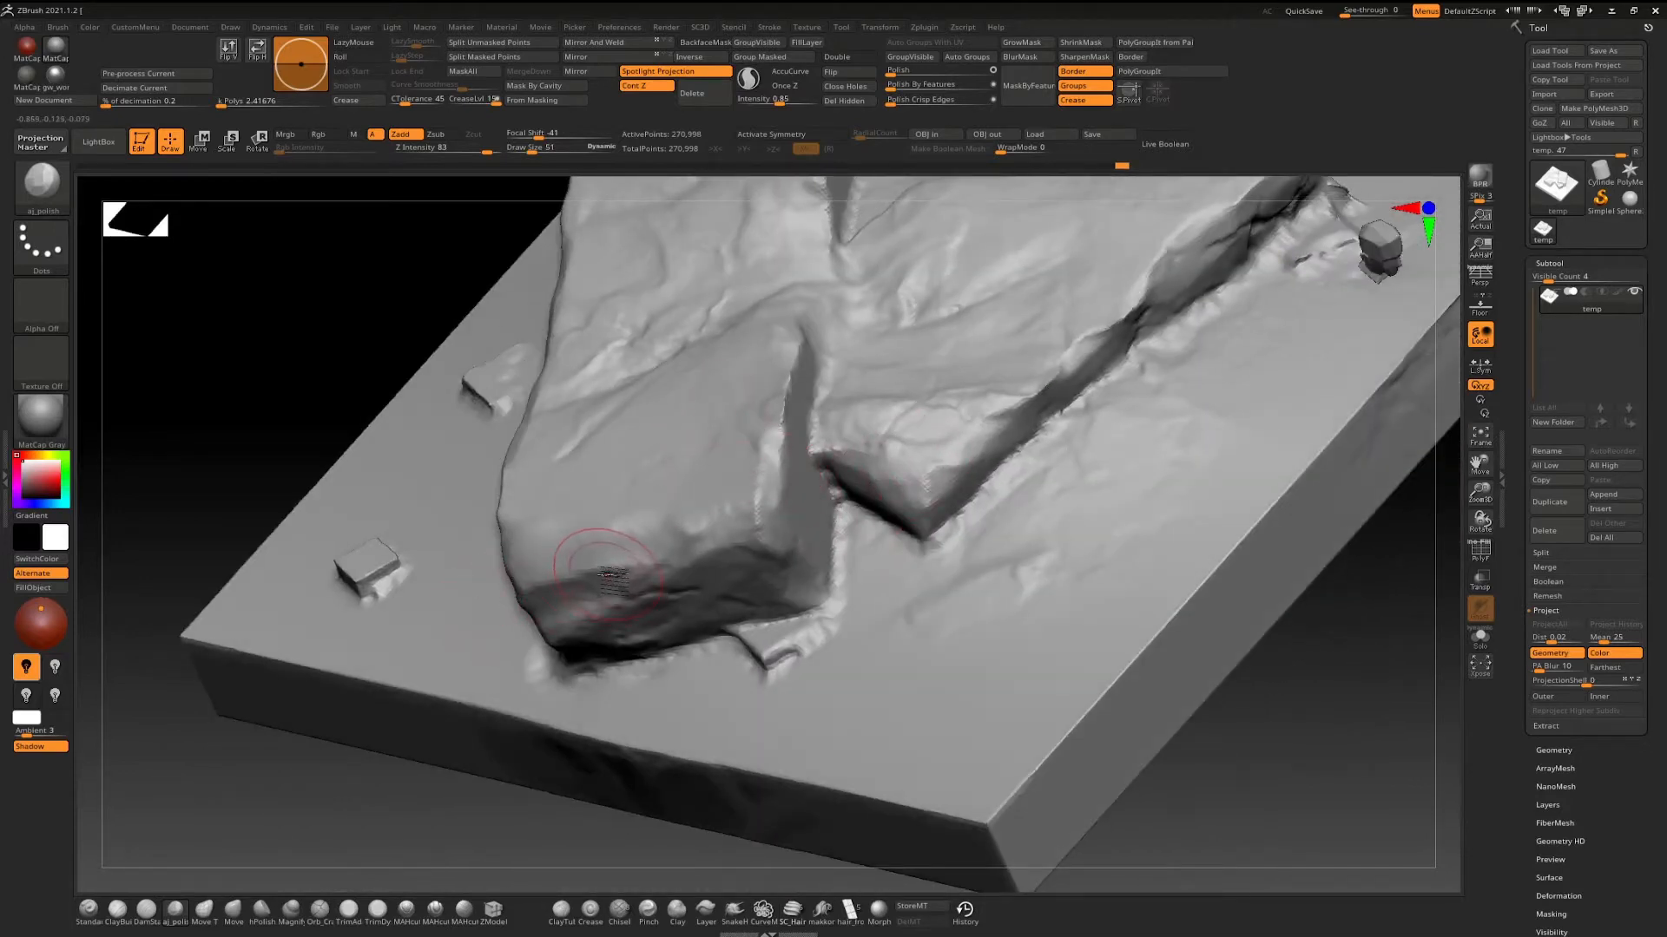
pyautogui.click(46, 315)
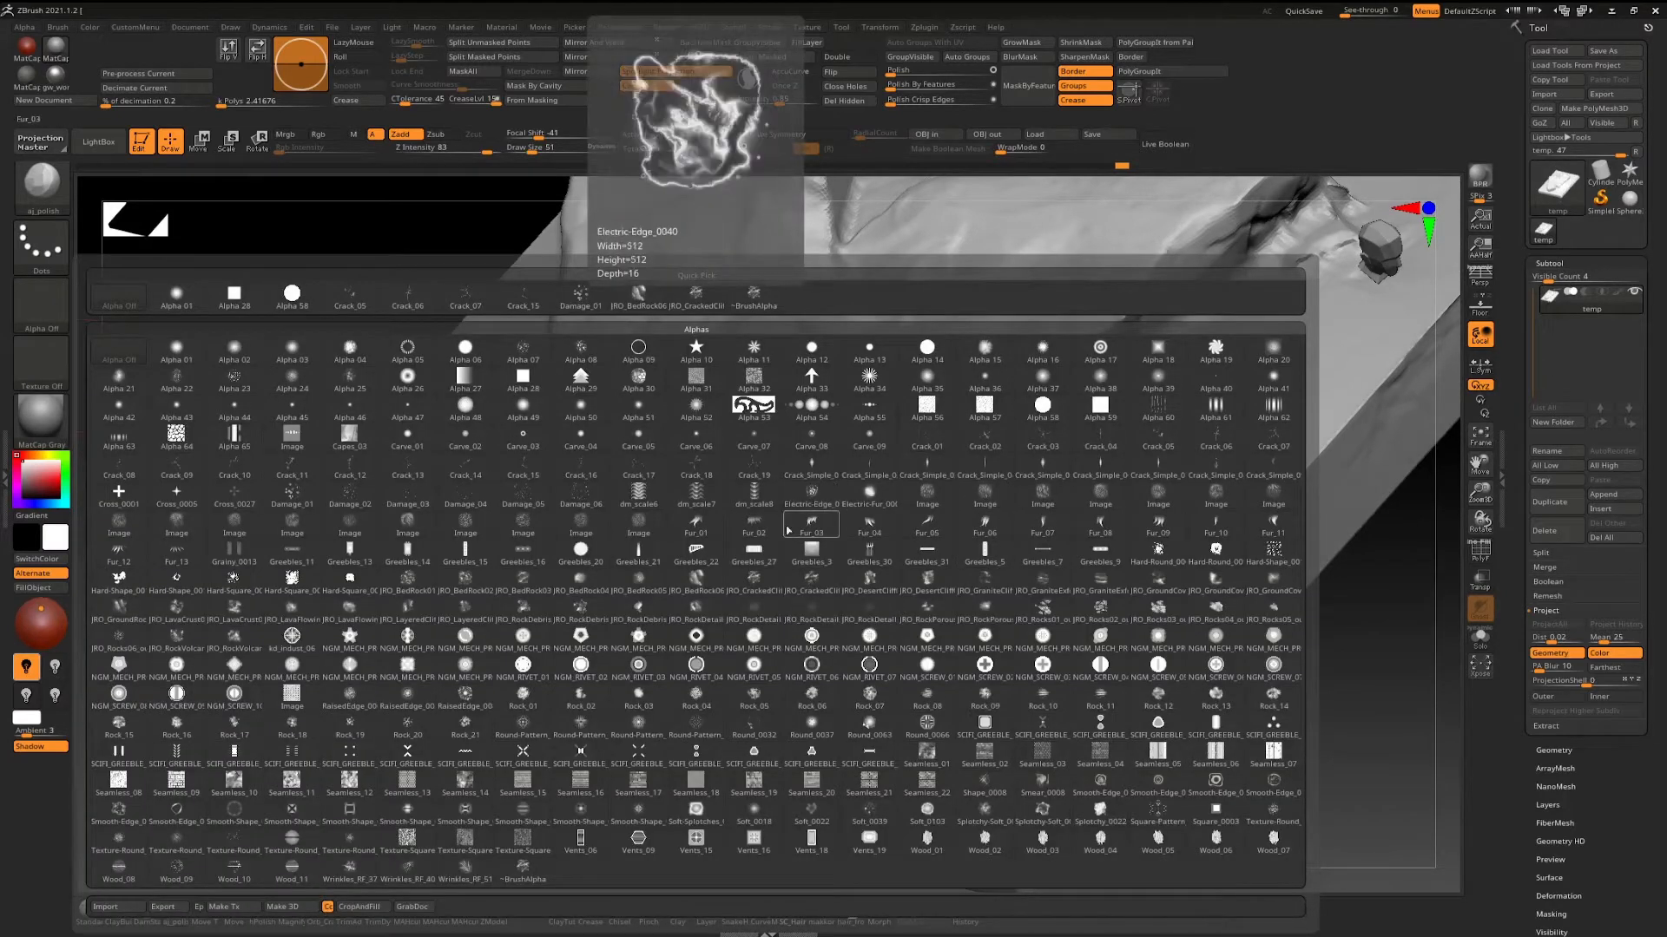
pyautogui.moveTo(707, 580)
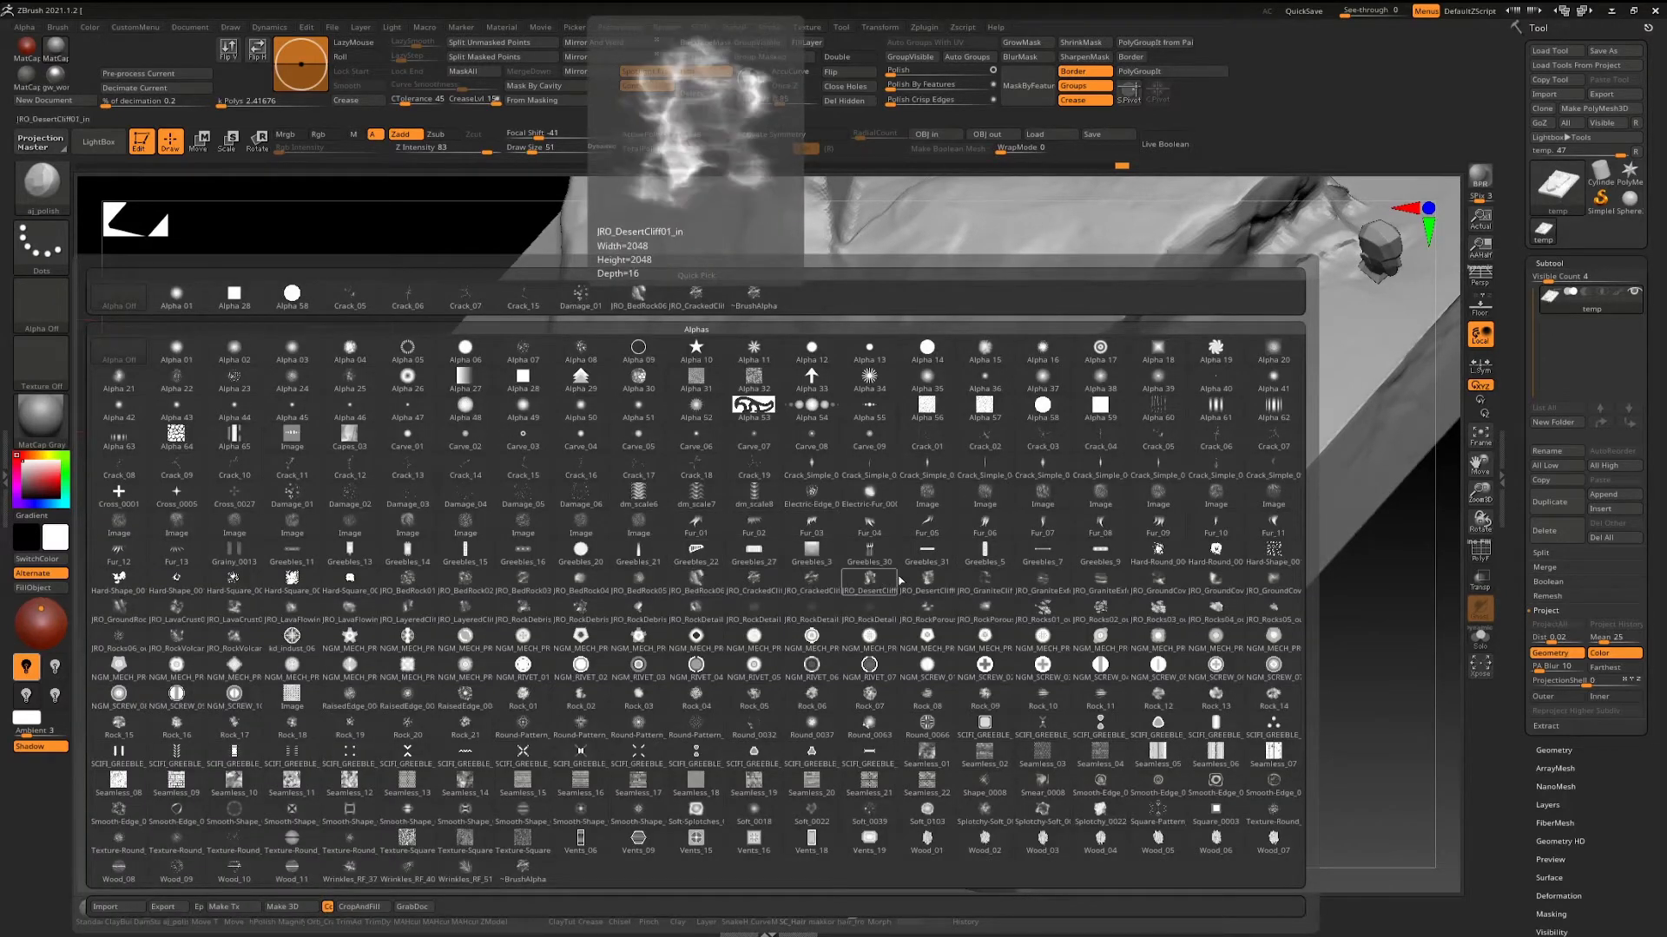
pyautogui.click(1057, 580)
pyautogui.moveTo(1051, 398); pyautogui.dragTo(1060, 416, button='right')
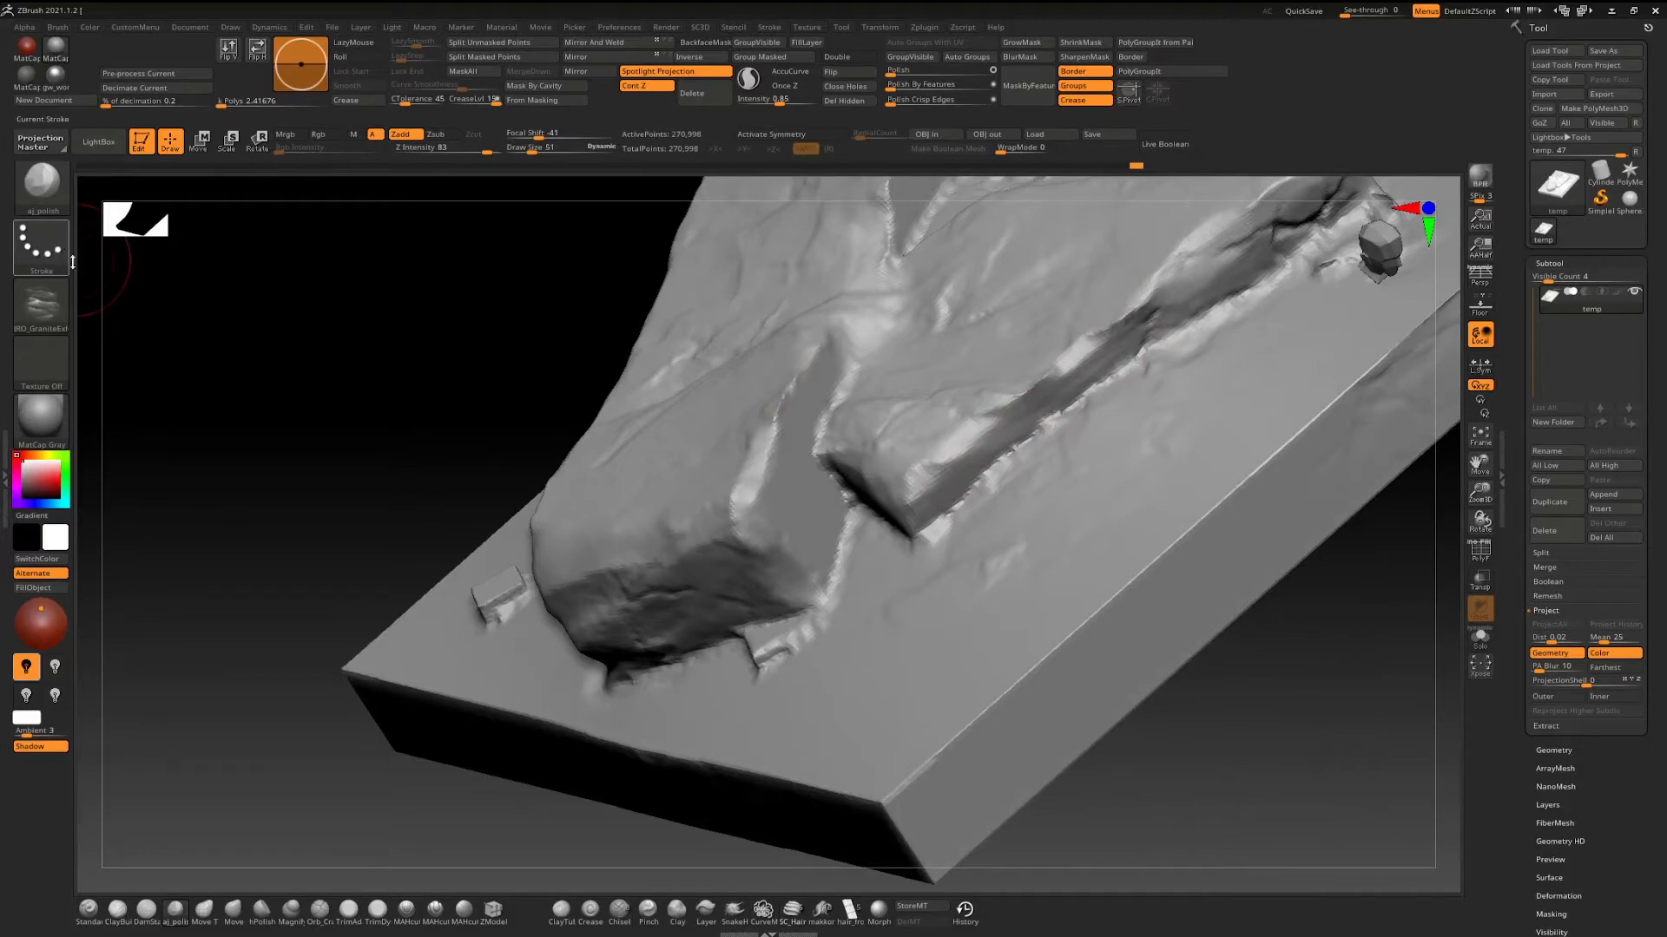
pyautogui.click(43, 304)
pyautogui.click(118, 304)
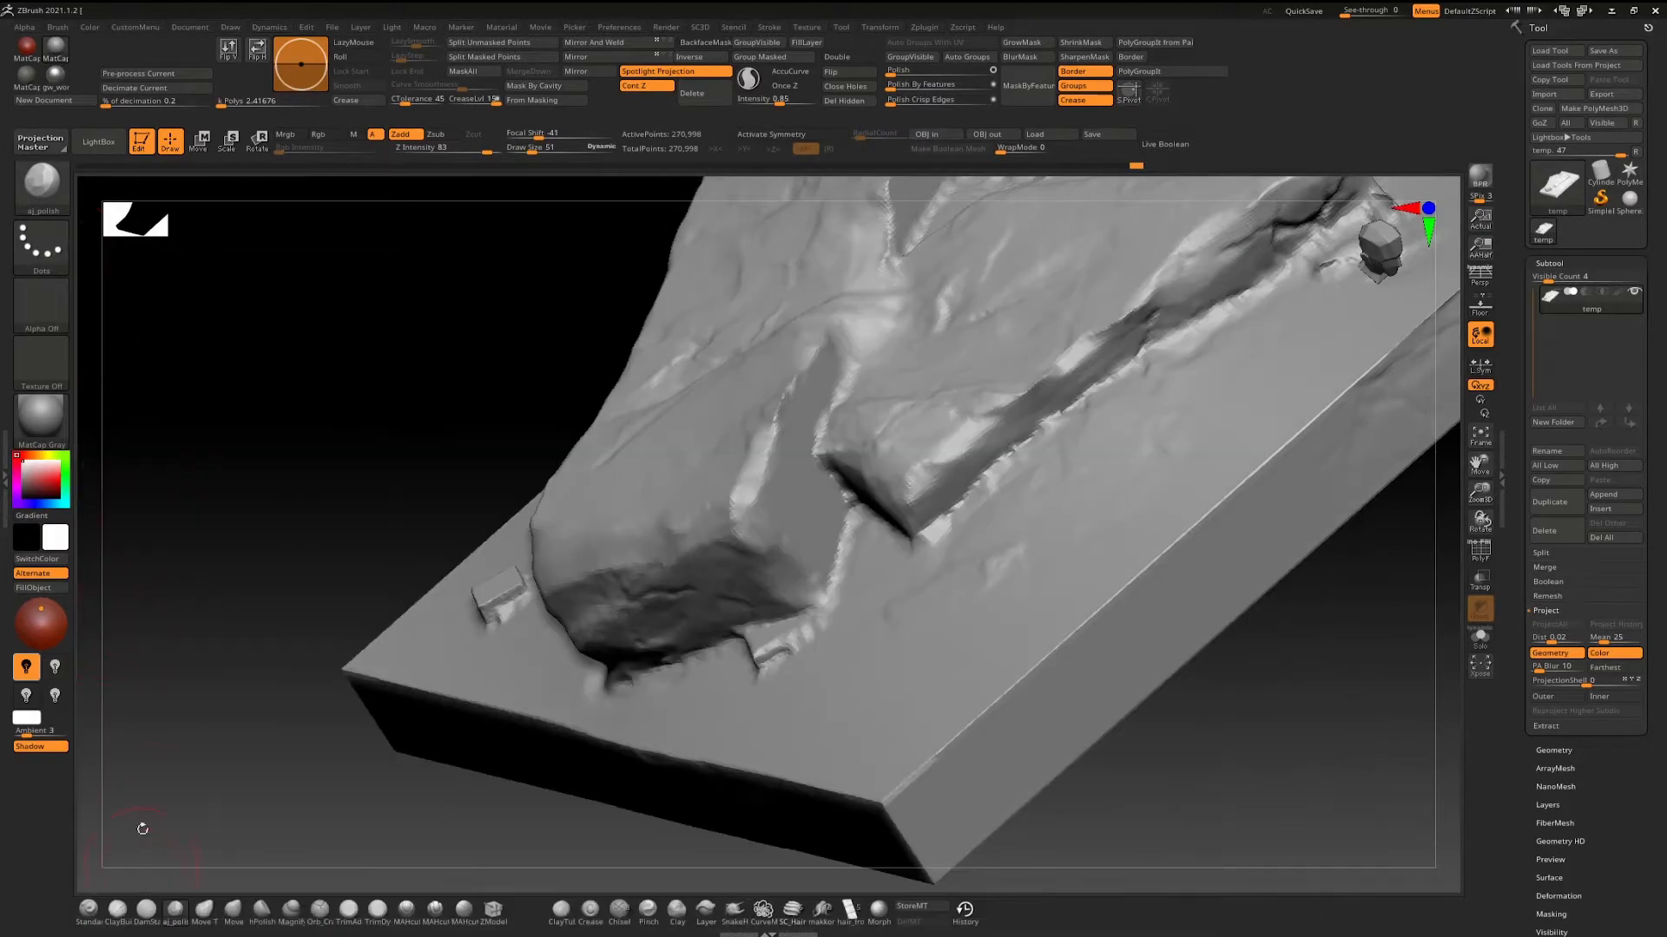
# Select the Standard brush with a JRO_Granite alpha and stamp layered detail on the taller box's flat inner side.
pyautogui.click(87, 910)
pyautogui.click(43, 302)
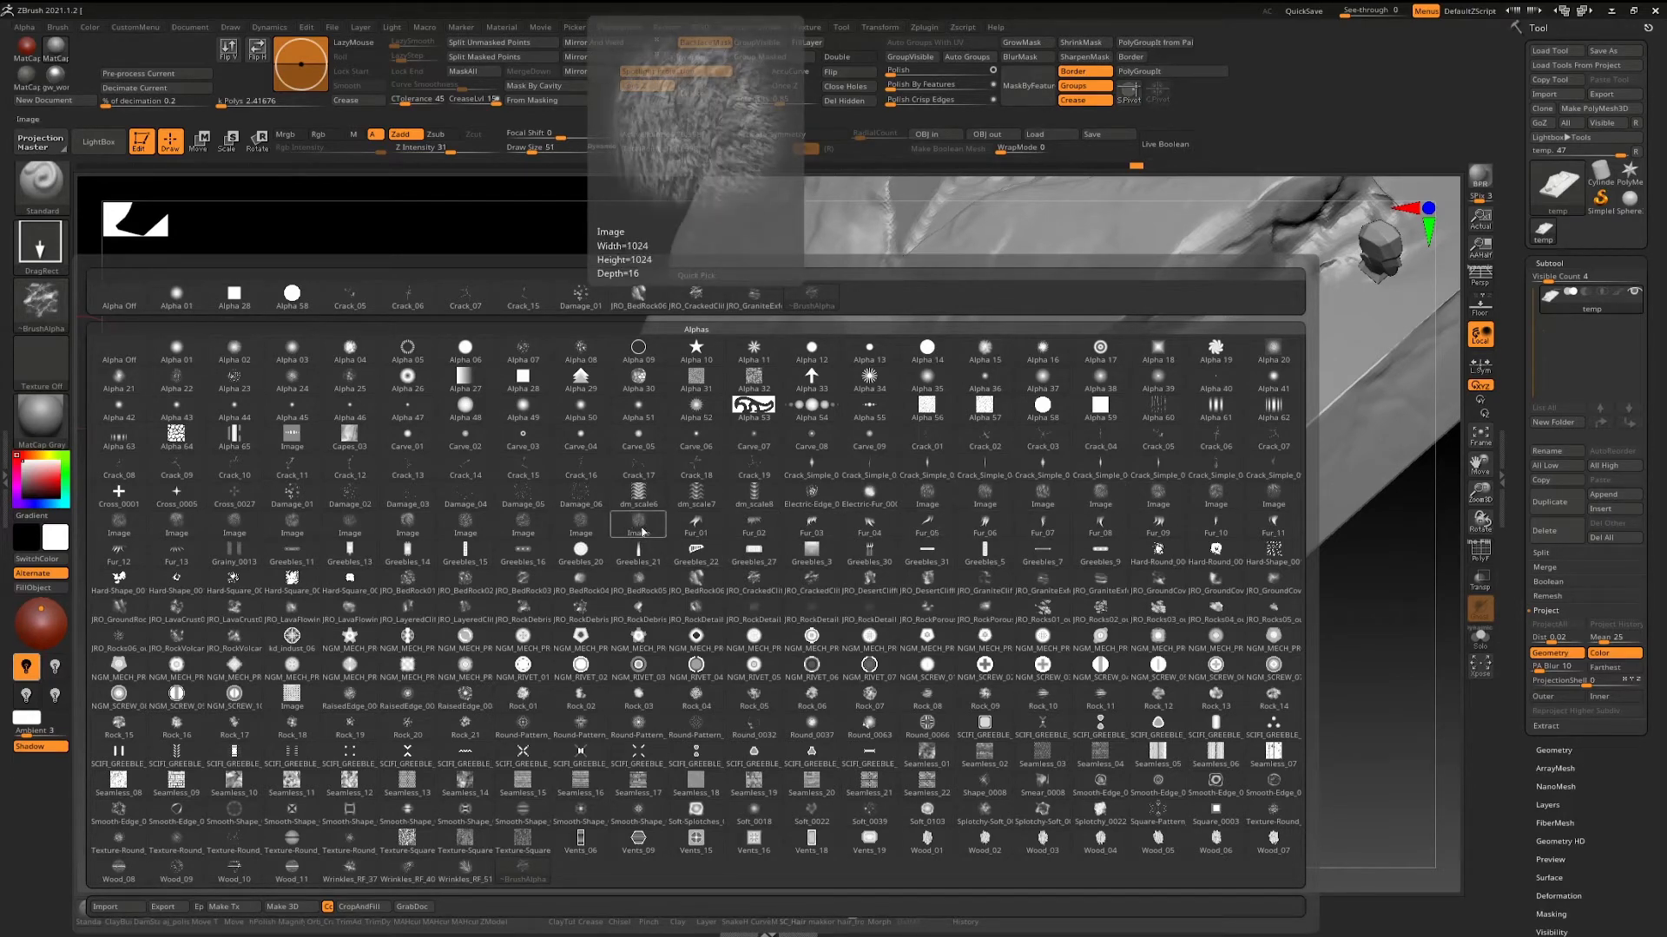
pyautogui.click(1101, 580)
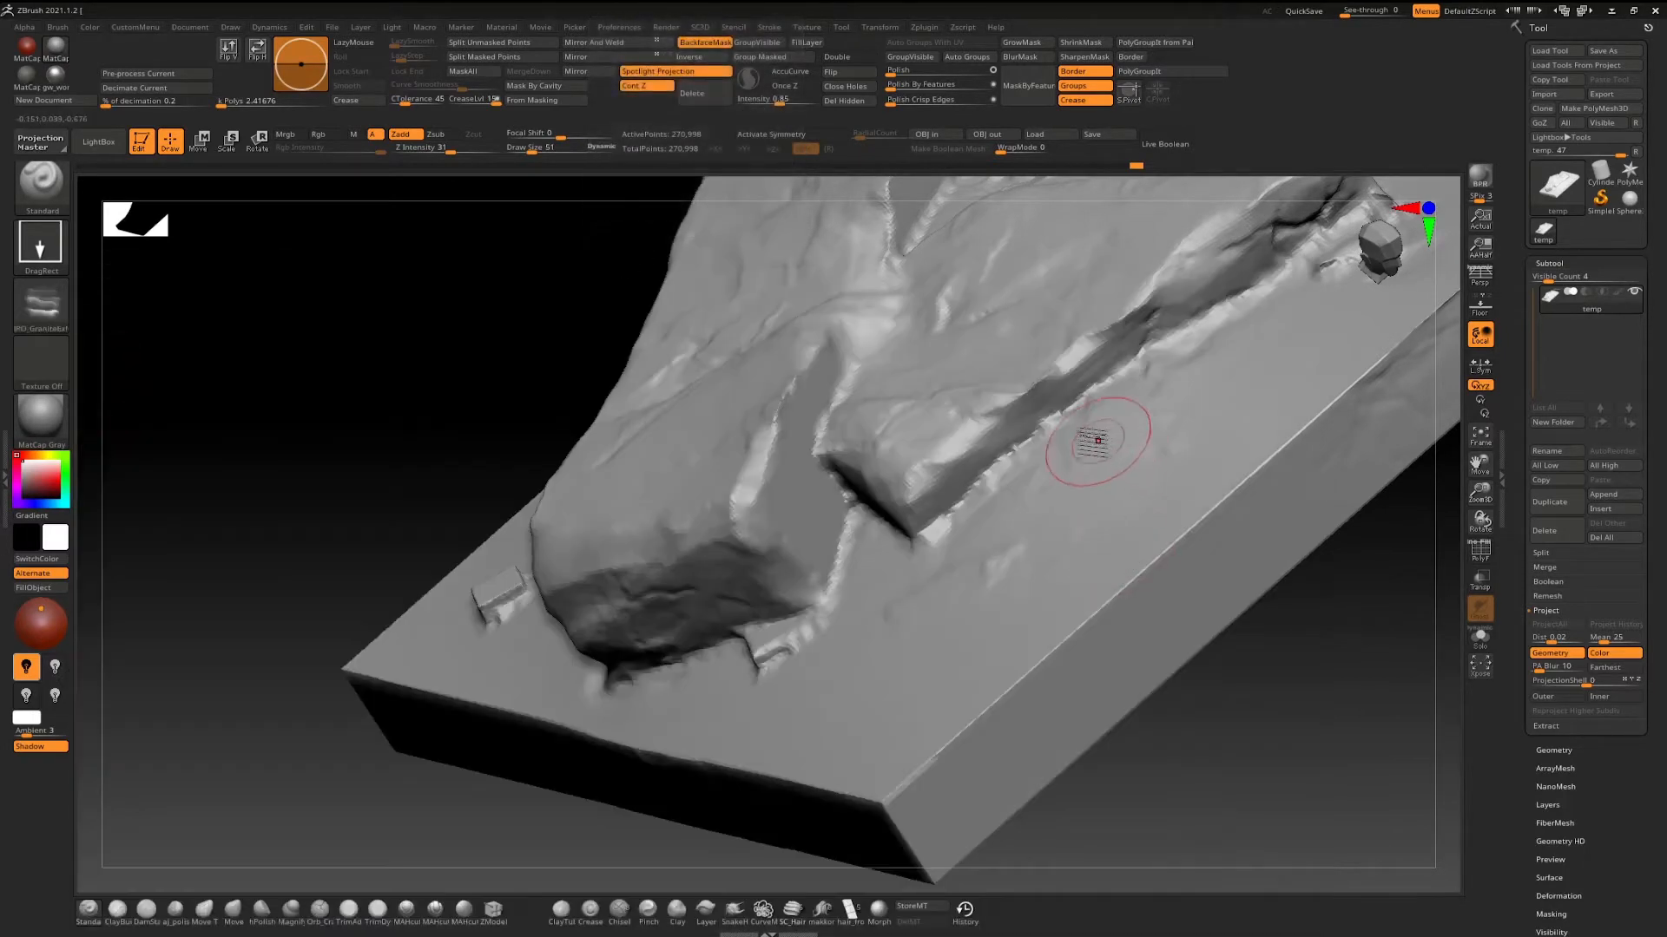
pyautogui.moveTo(1097, 441); pyautogui.dragTo(1050, 427, button='right')
pyautogui.moveTo(1008, 469); pyautogui.dragTo(811, 409)
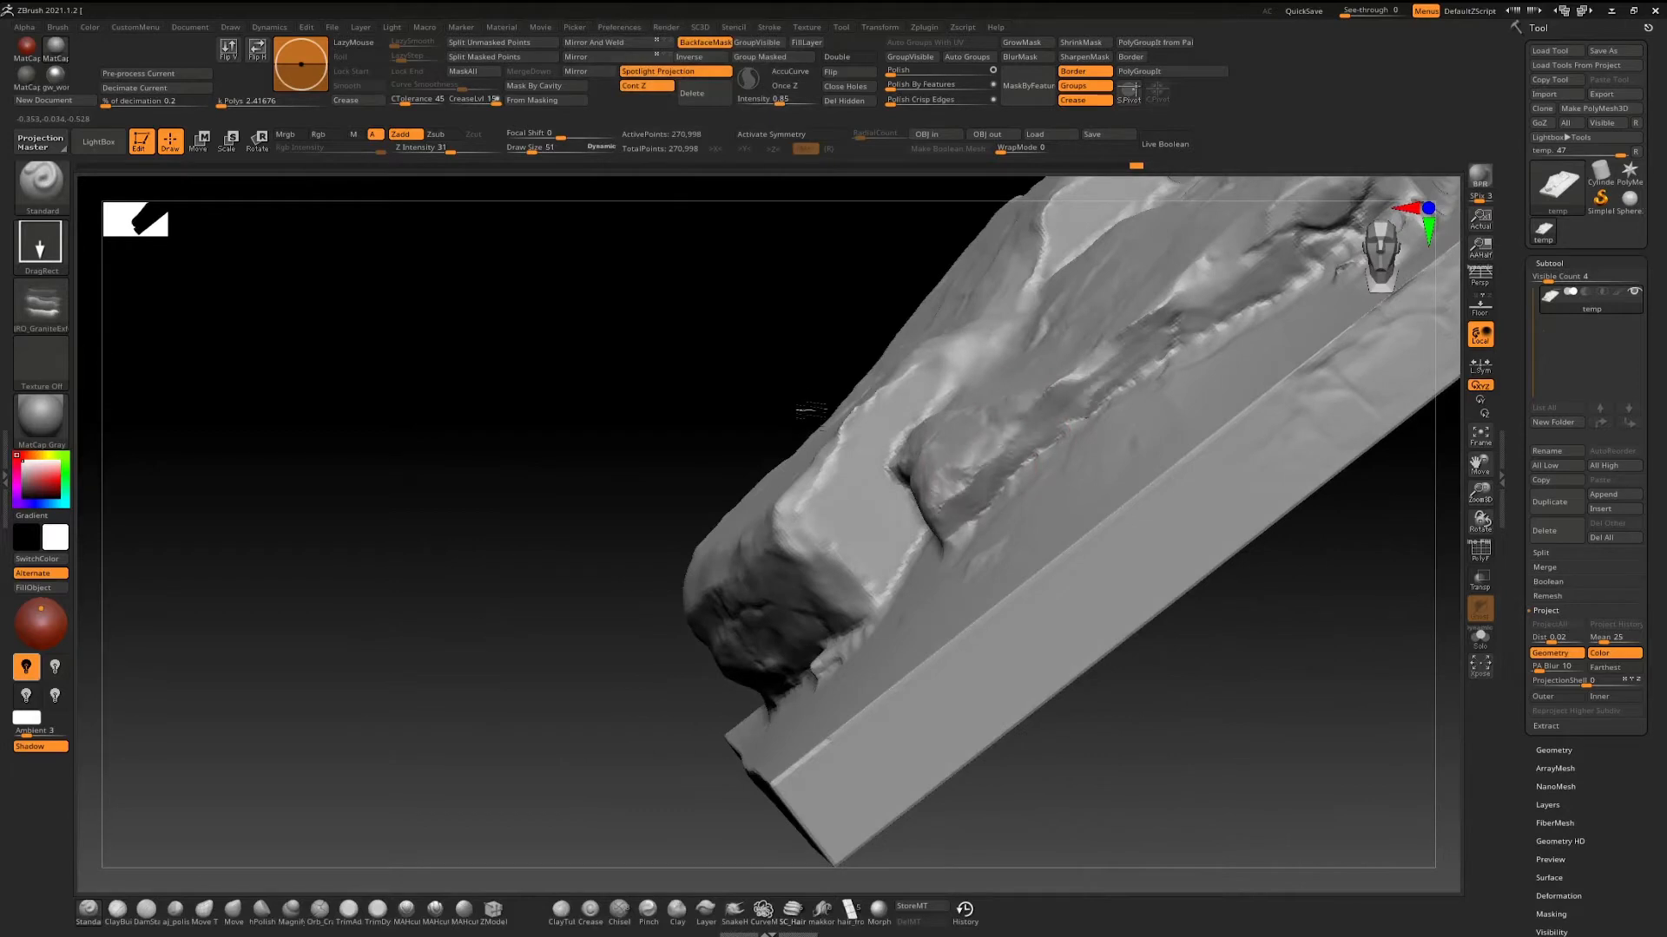
pyautogui.moveTo(860, 367); pyautogui.dragTo(863, 577, button='right')
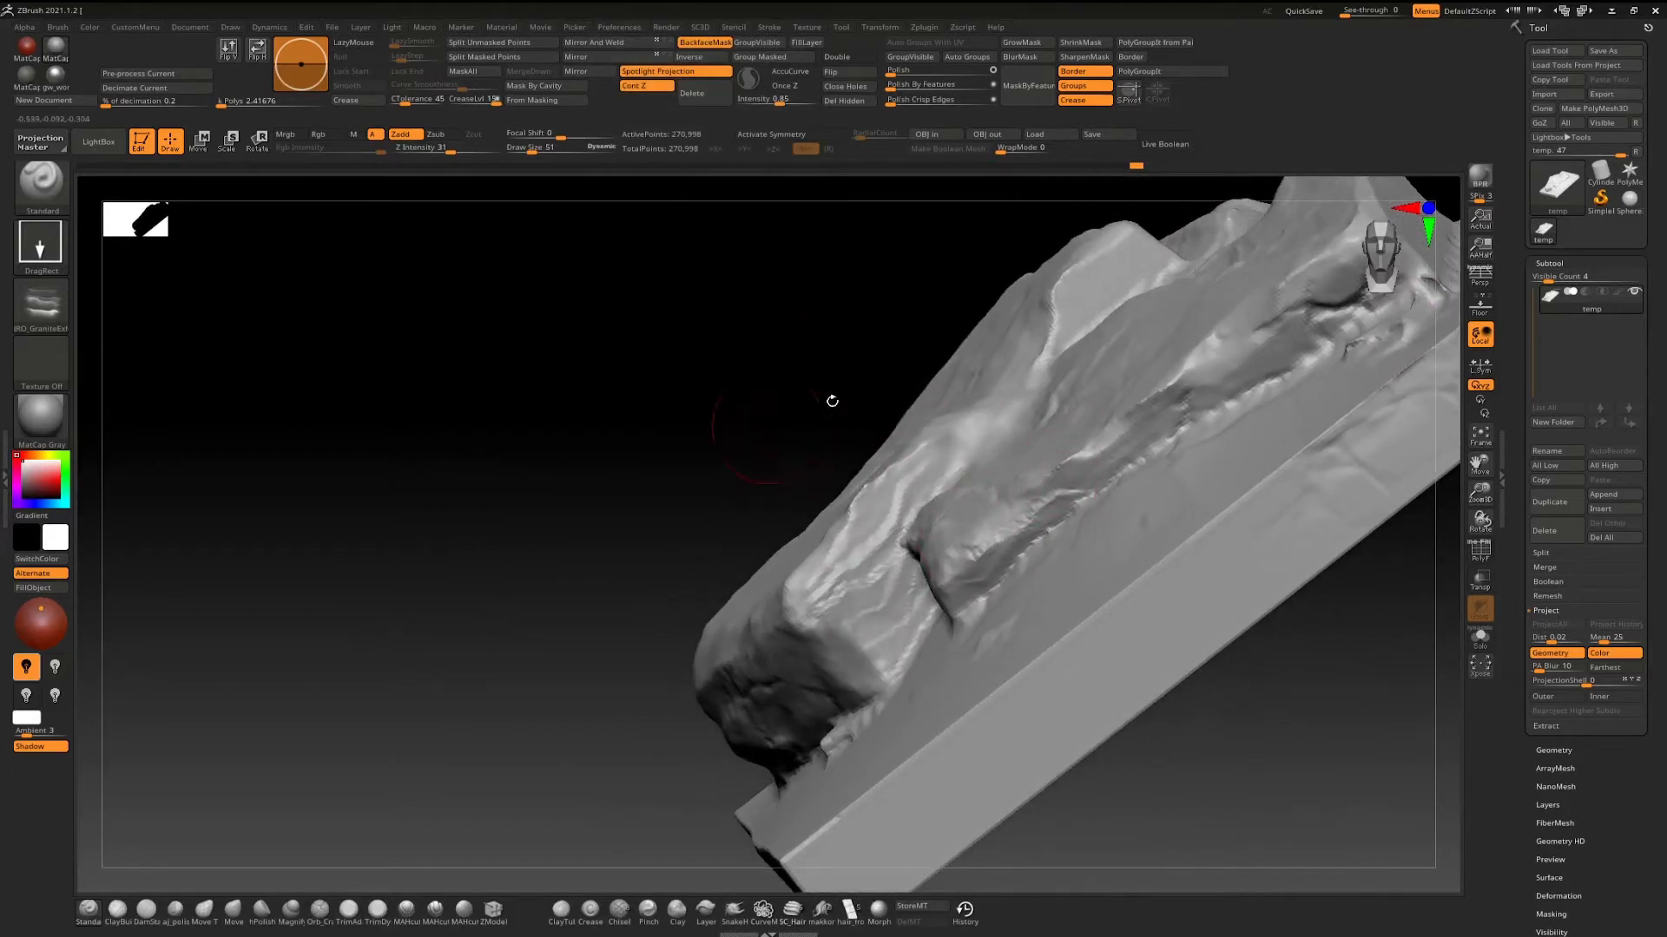
# Stamp layered granite detail on the lower box's remaining smooth sides and on the small rock between the boxes.
pyautogui.moveTo(832, 401); pyautogui.dragTo(923, 458, button='right')
pyautogui.moveTo(1134, 426); pyautogui.dragTo(1014, 293)
pyautogui.moveTo(1028, 335)
pyautogui.mouseDown(button='right')
pyautogui.moveTo(1046, 408)
pyautogui.moveTo(1121, 368)
pyautogui.moveTo(1137, 408)
pyautogui.moveTo(1275, 330)
pyautogui.moveTo(814, 632)
pyautogui.moveTo(981, 420)
pyautogui.mouseUp(button='right')
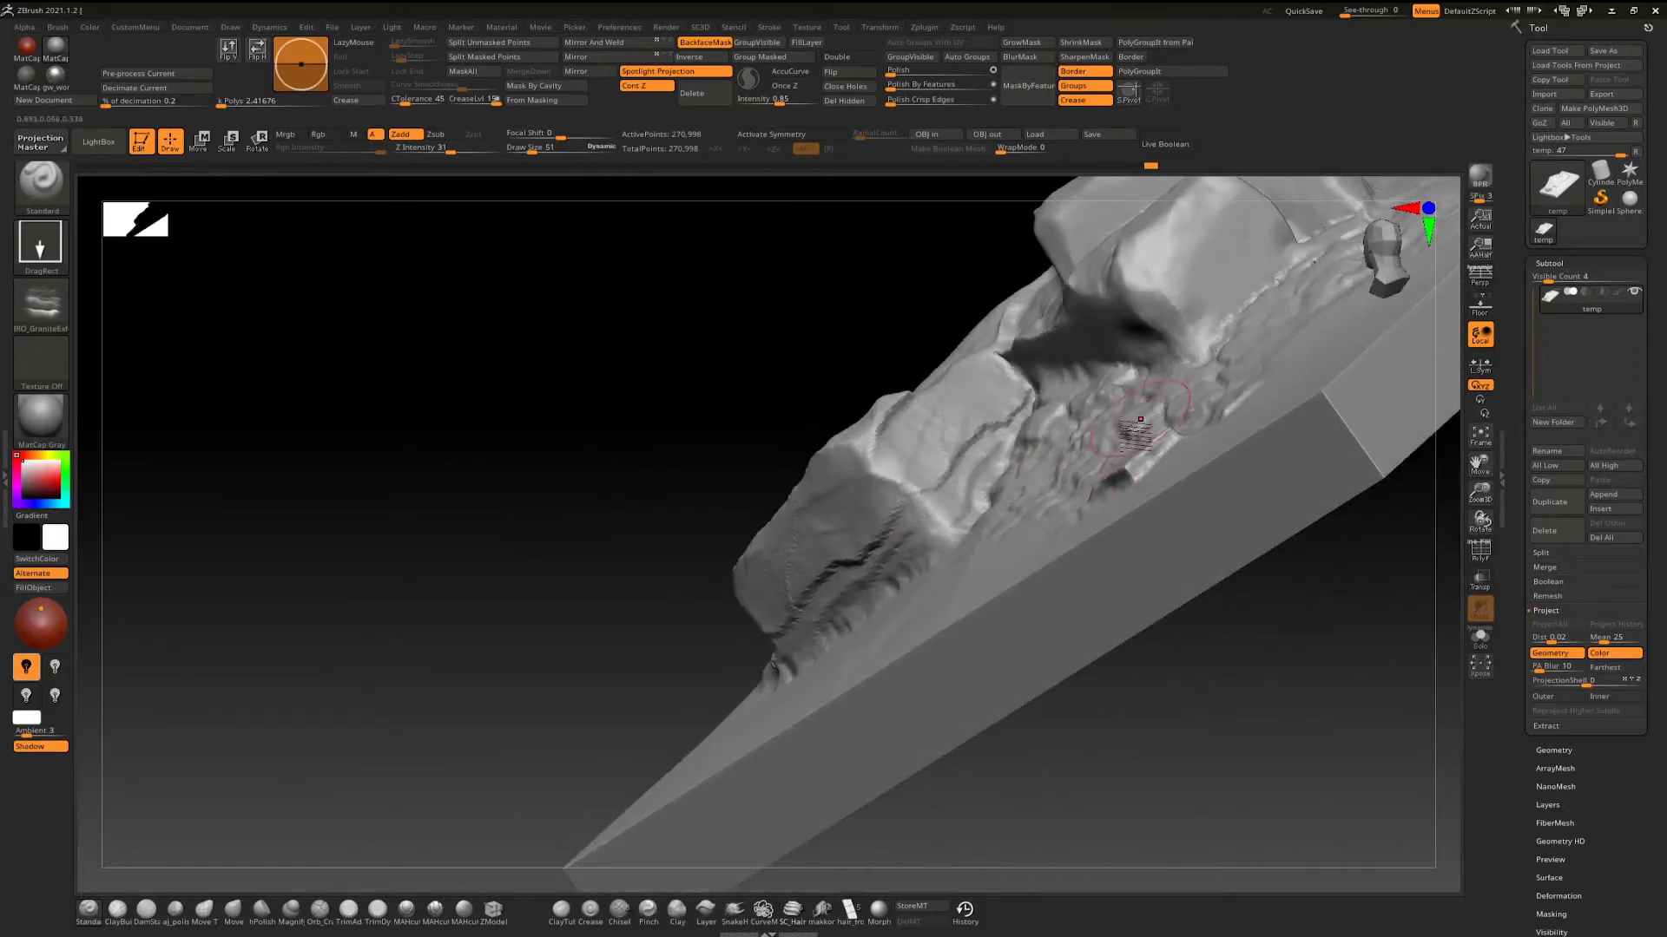
pyautogui.moveTo(1139, 419); pyautogui.dragTo(1076, 413, button='right')
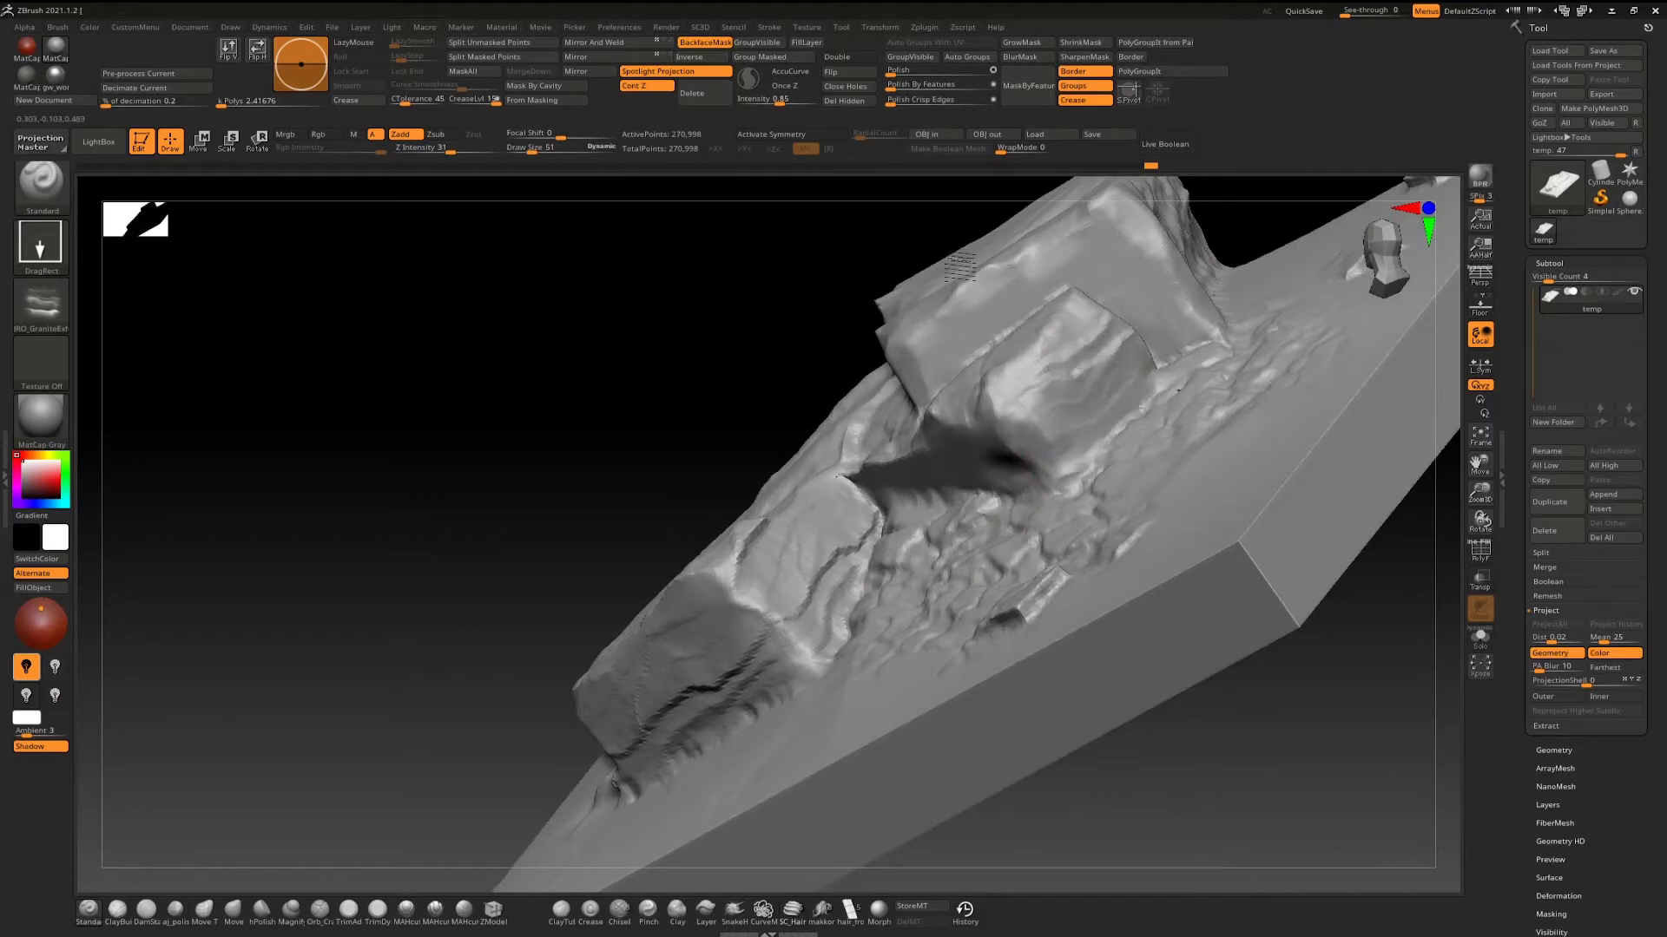
# Undo the last stamp on the small rock and stamp granite layers again across its top and front side.
pyautogui.hotkey('ctrl', 'z')
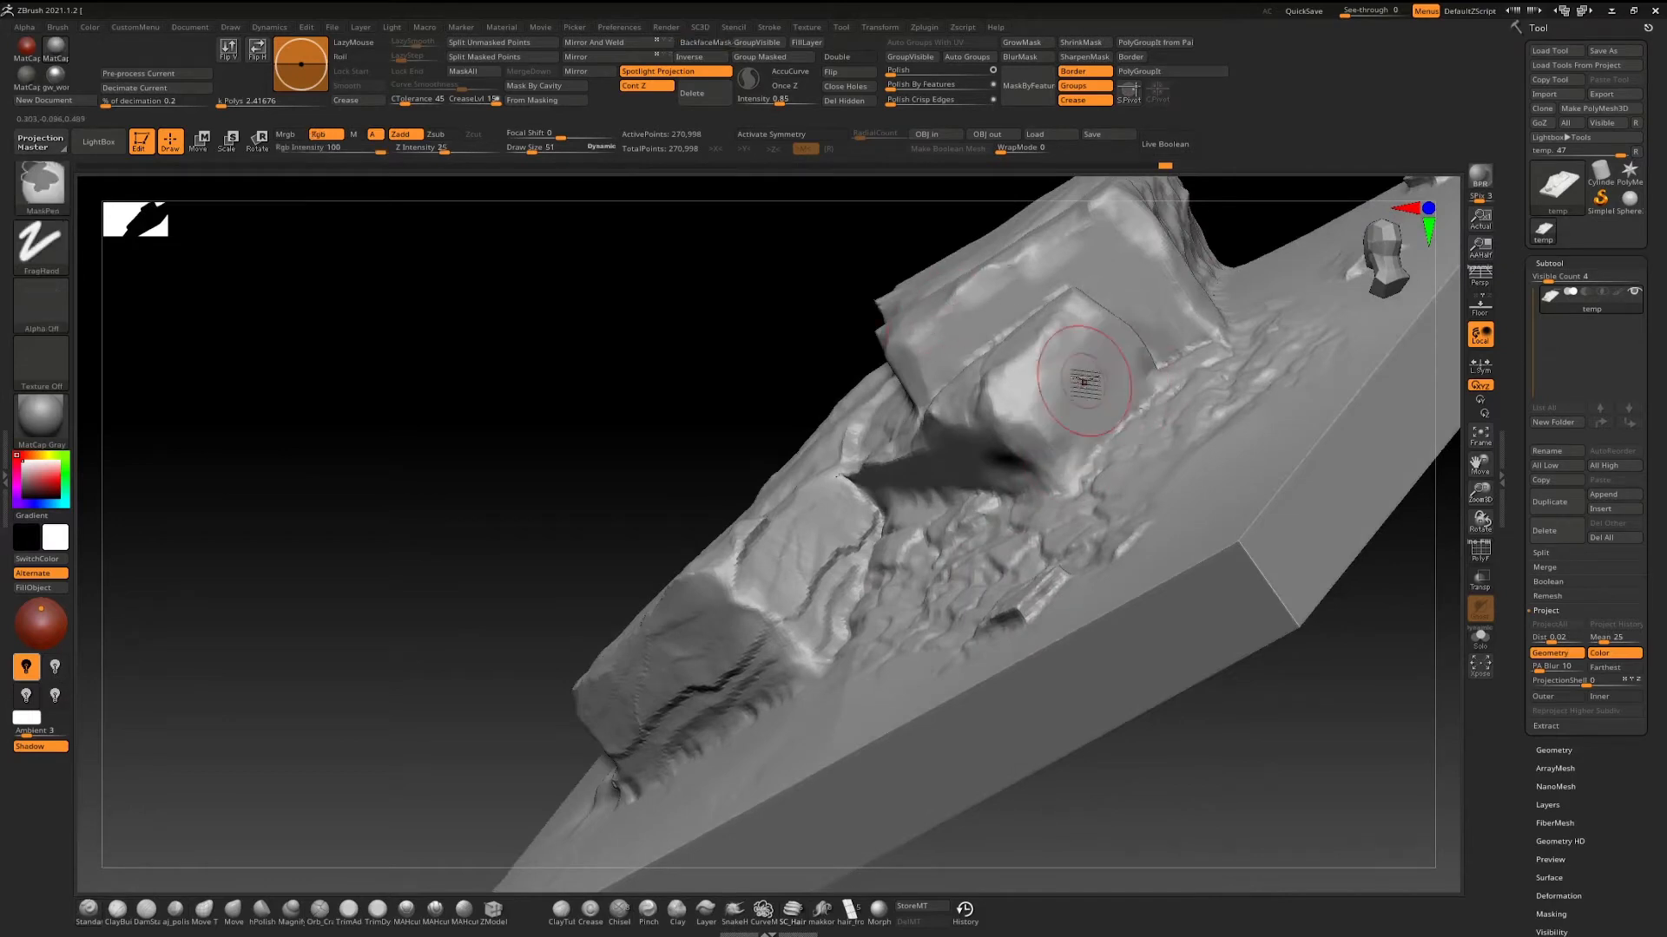
pyautogui.moveTo(1086, 379); pyautogui.dragTo(1182, 469)
pyautogui.moveTo(1182, 469)
pyautogui.mouseDown(button='right')
pyautogui.moveTo(1076, 429)
pyautogui.moveTo(1009, 458)
pyautogui.mouseUp(button='right')
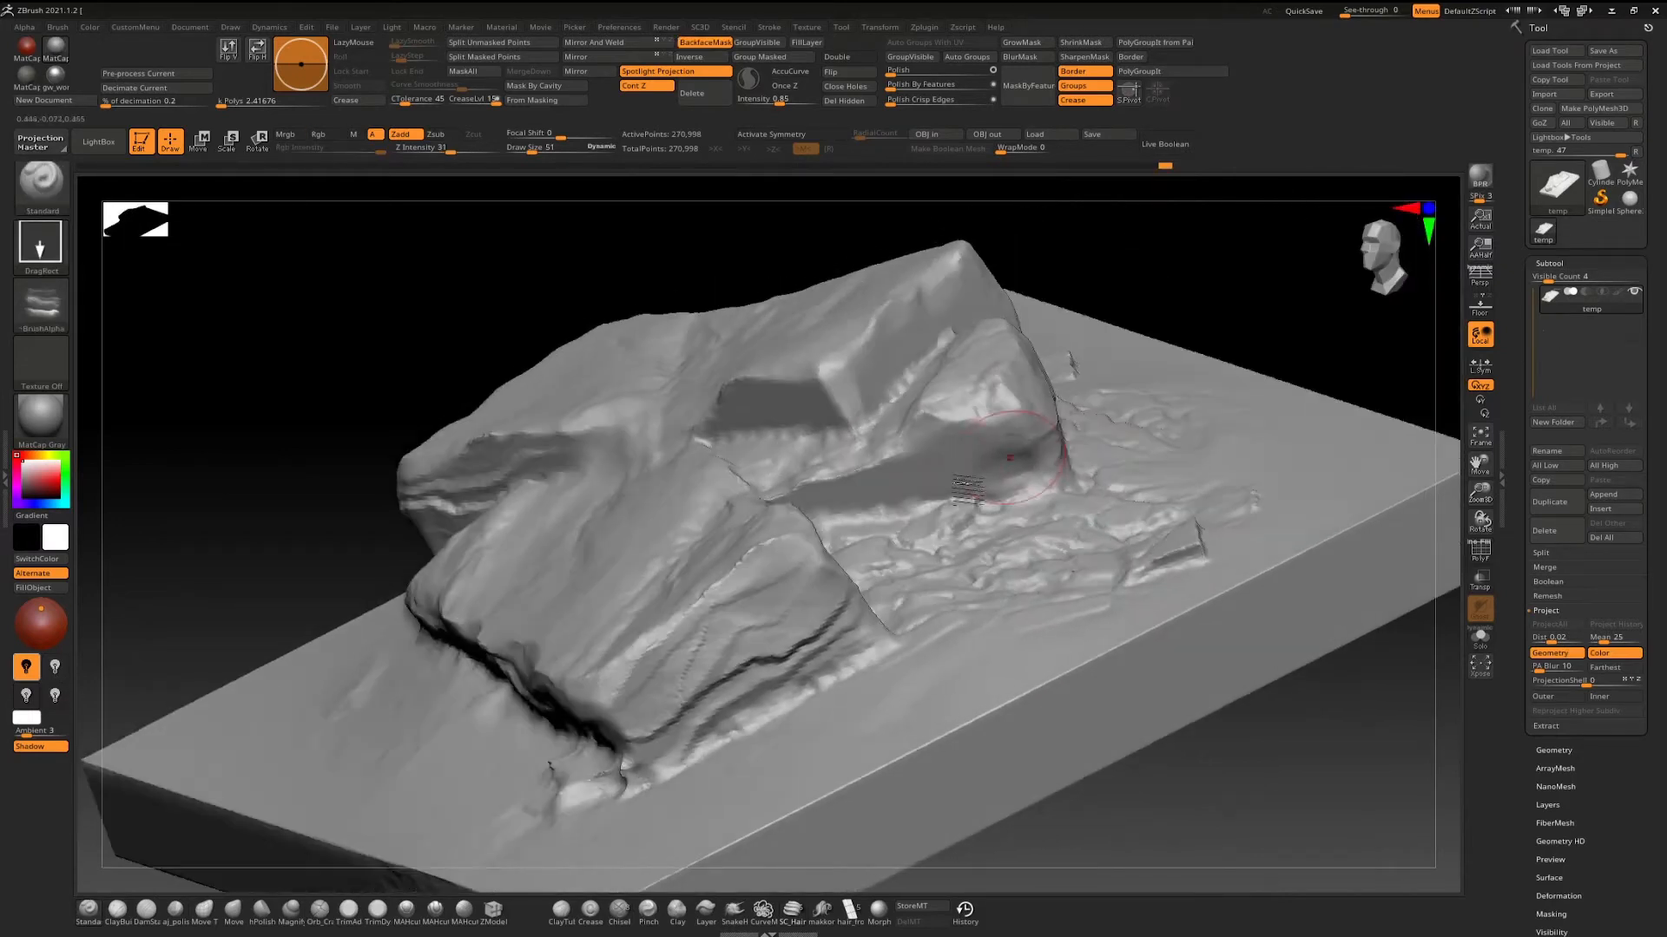
pyautogui.moveTo(960, 579); pyautogui.dragTo(1006, 644)
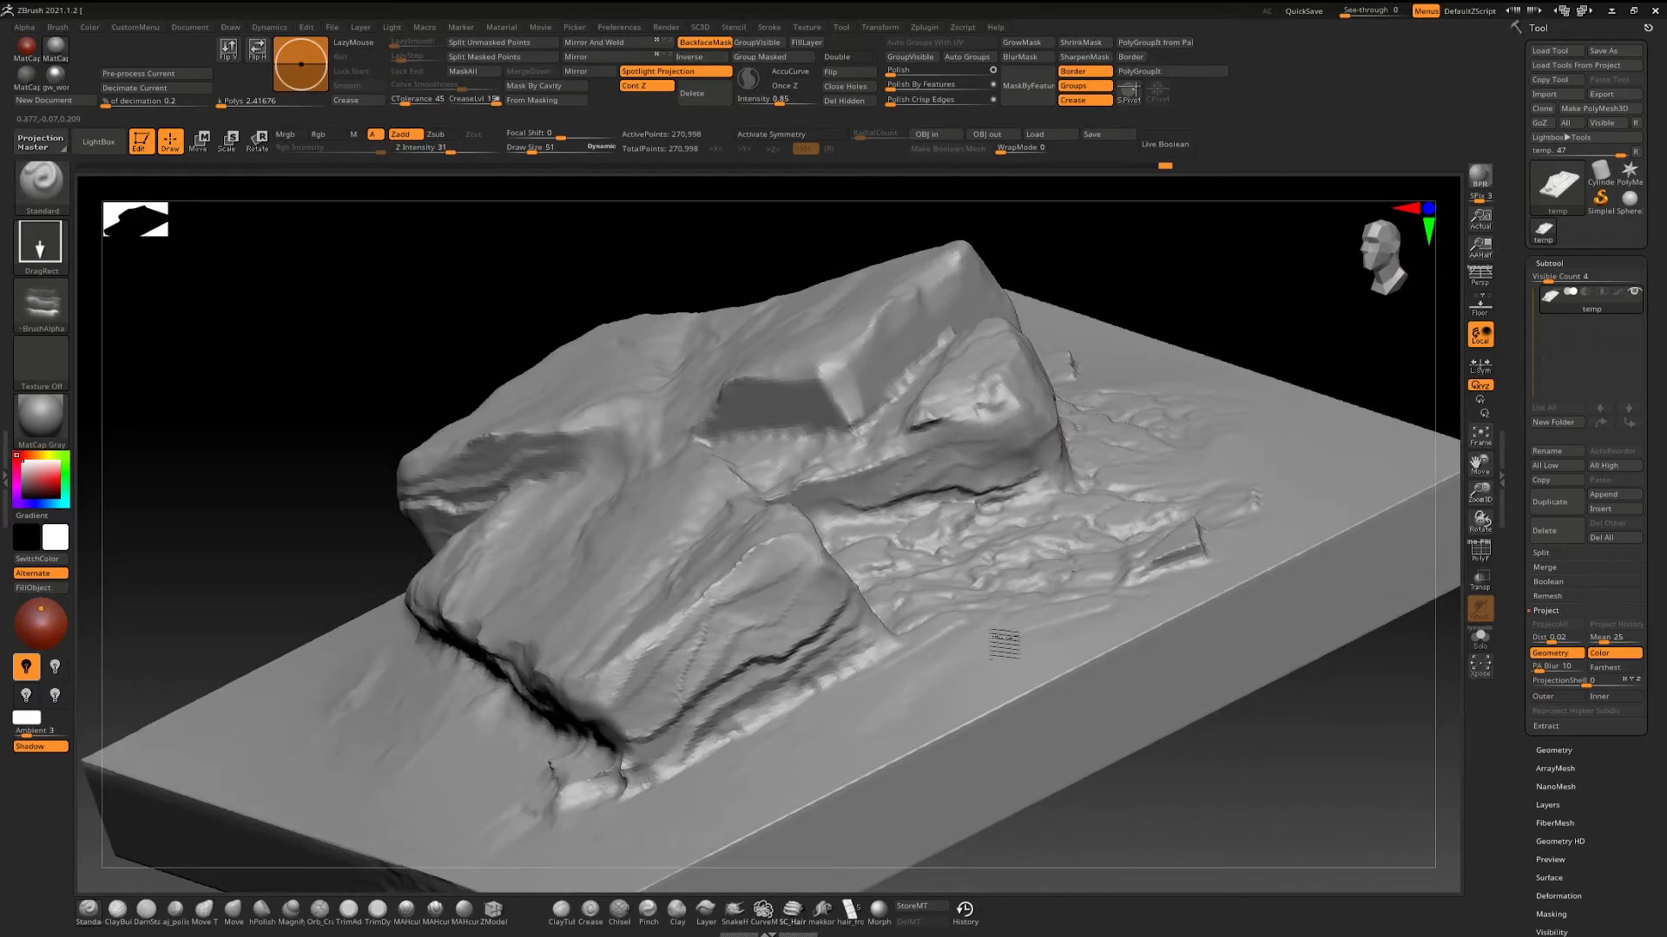
# Stamp layered granite detail on the rear and outer sides of the two large boxes.
pyautogui.moveTo(1068, 526); pyautogui.dragTo(1111, 369, button='right')
pyautogui.moveTo(1103, 360)
pyautogui.mouseDown()
pyautogui.moveTo(1175, 533)
pyautogui.moveTo(1209, 566)
pyautogui.mouseUp()
pyautogui.moveTo(1254, 430); pyautogui.dragTo(927, 512, button='right')
pyautogui.moveTo(930, 568); pyautogui.dragTo(990, 712)
pyautogui.moveTo(1000, 647); pyautogui.dragTo(903, 599, button='right')
pyautogui.moveTo(885, 590); pyautogui.dragTo(969, 797)
pyautogui.moveTo(860, 505)
pyautogui.mouseDown()
pyautogui.moveTo(914, 641)
pyautogui.moveTo(984, 716)
pyautogui.mouseUp()
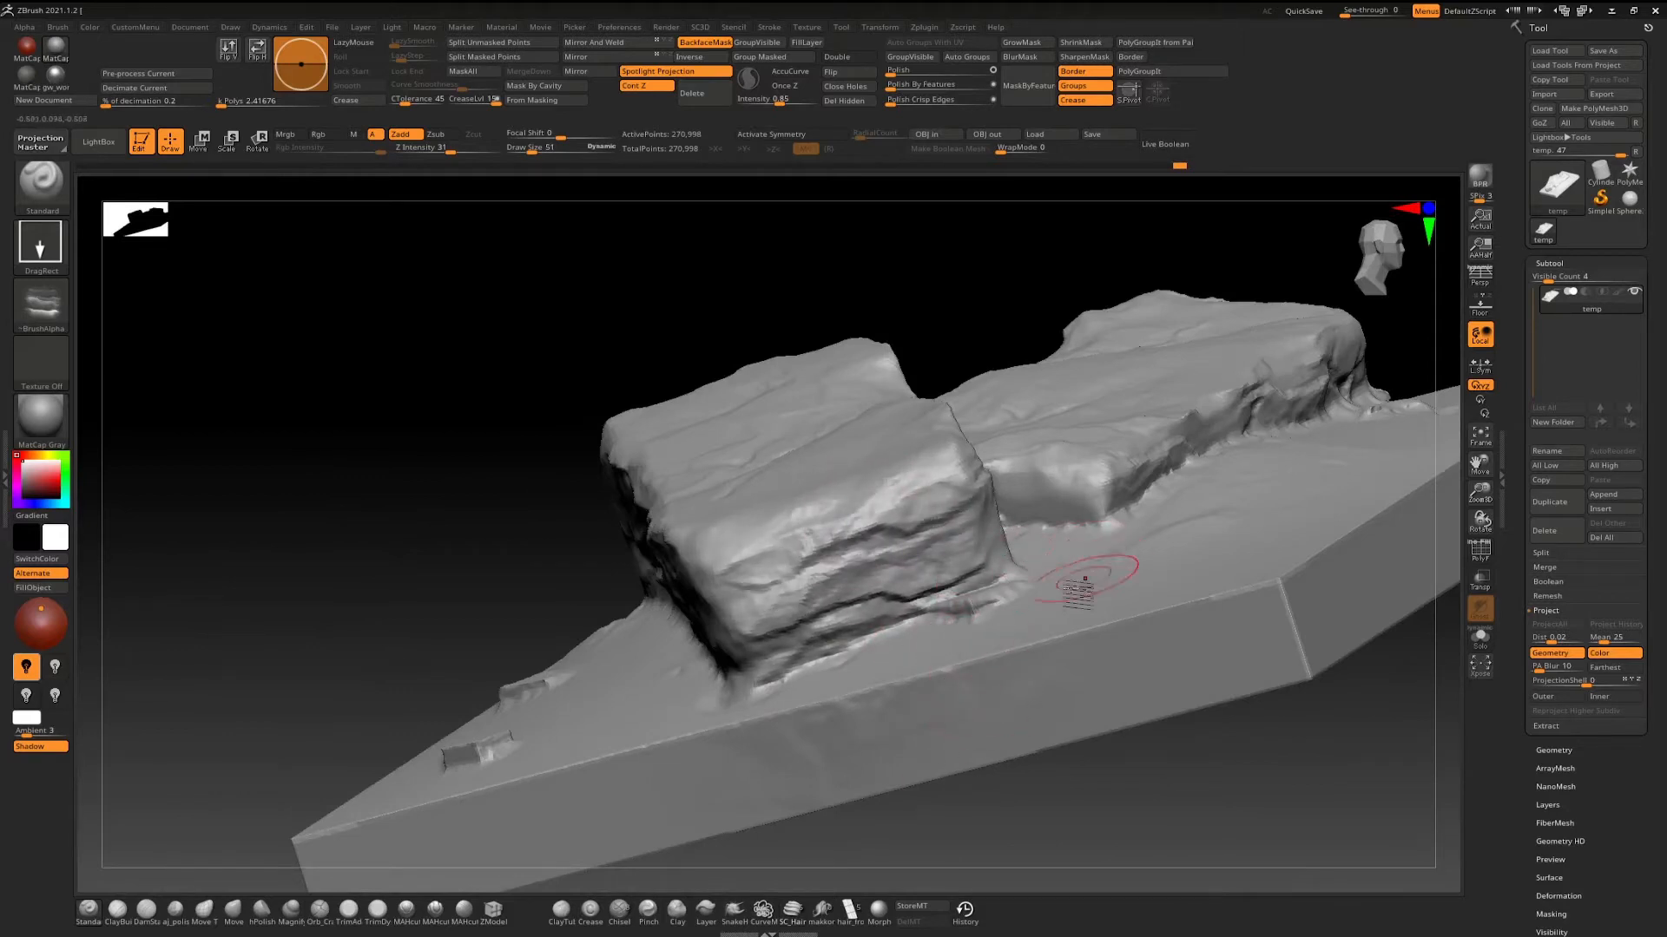
# Stamp layered granite detail on the taller box's flat inner facet beside the lower box.
pyautogui.moveTo(1085, 578); pyautogui.dragTo(1071, 491, button='right')
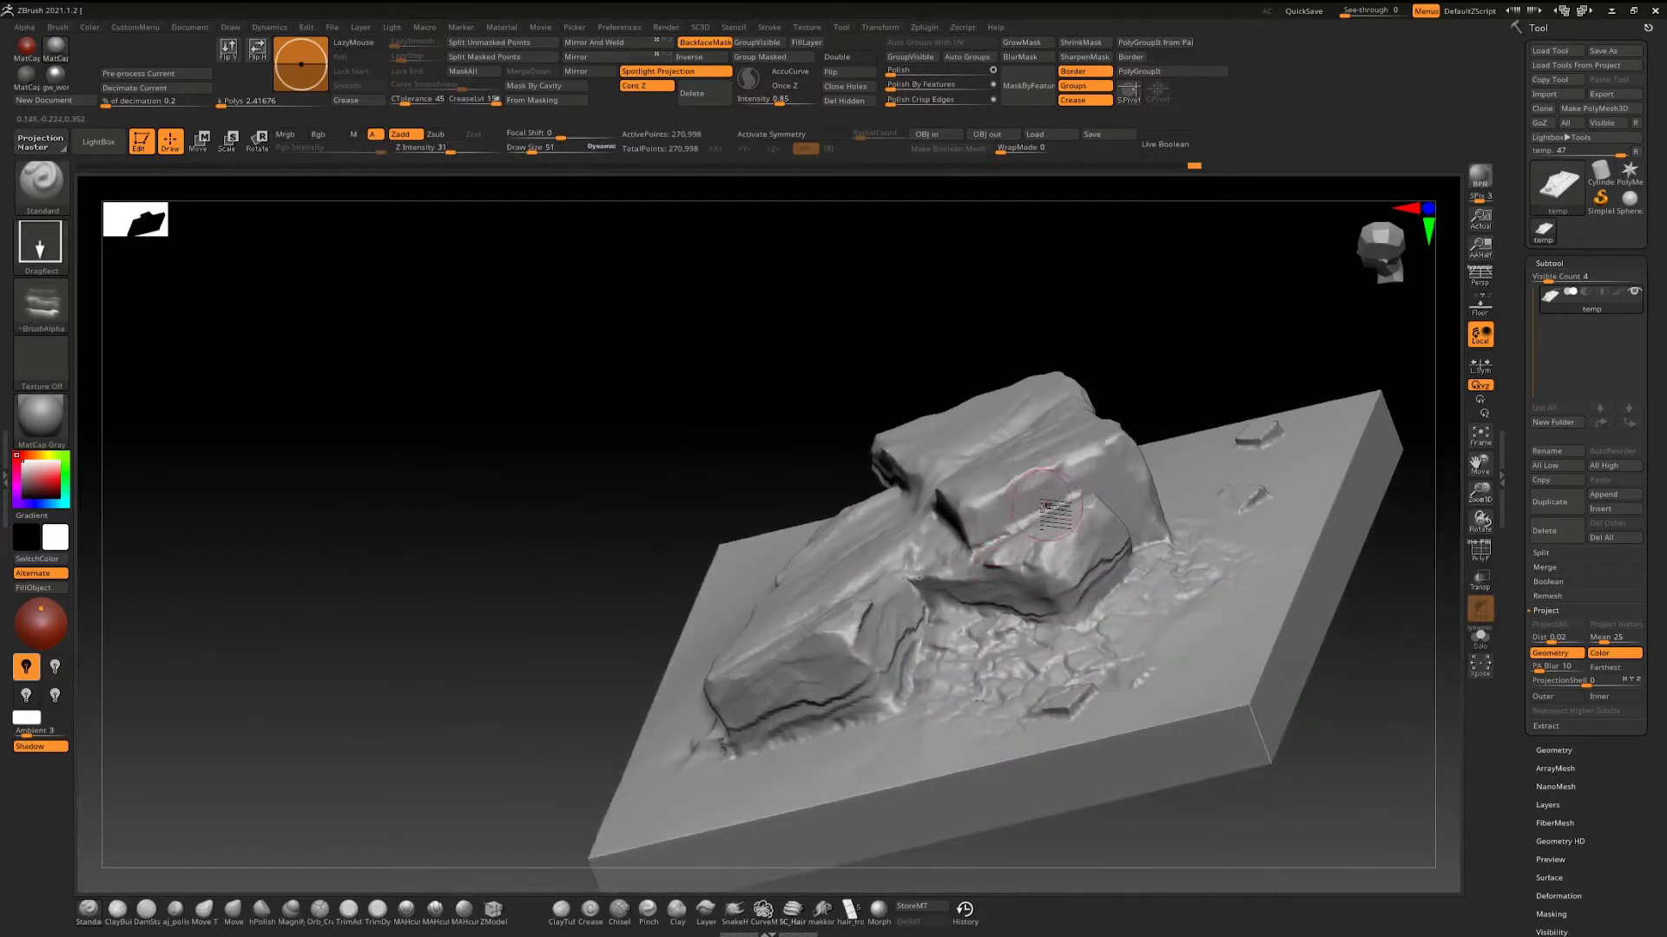
pyautogui.keyDown('ctrl'); pyautogui.moveTo(1091, 611); pyautogui.dragTo(1101, 651, button='right'); pyautogui.keyUp('ctrl')
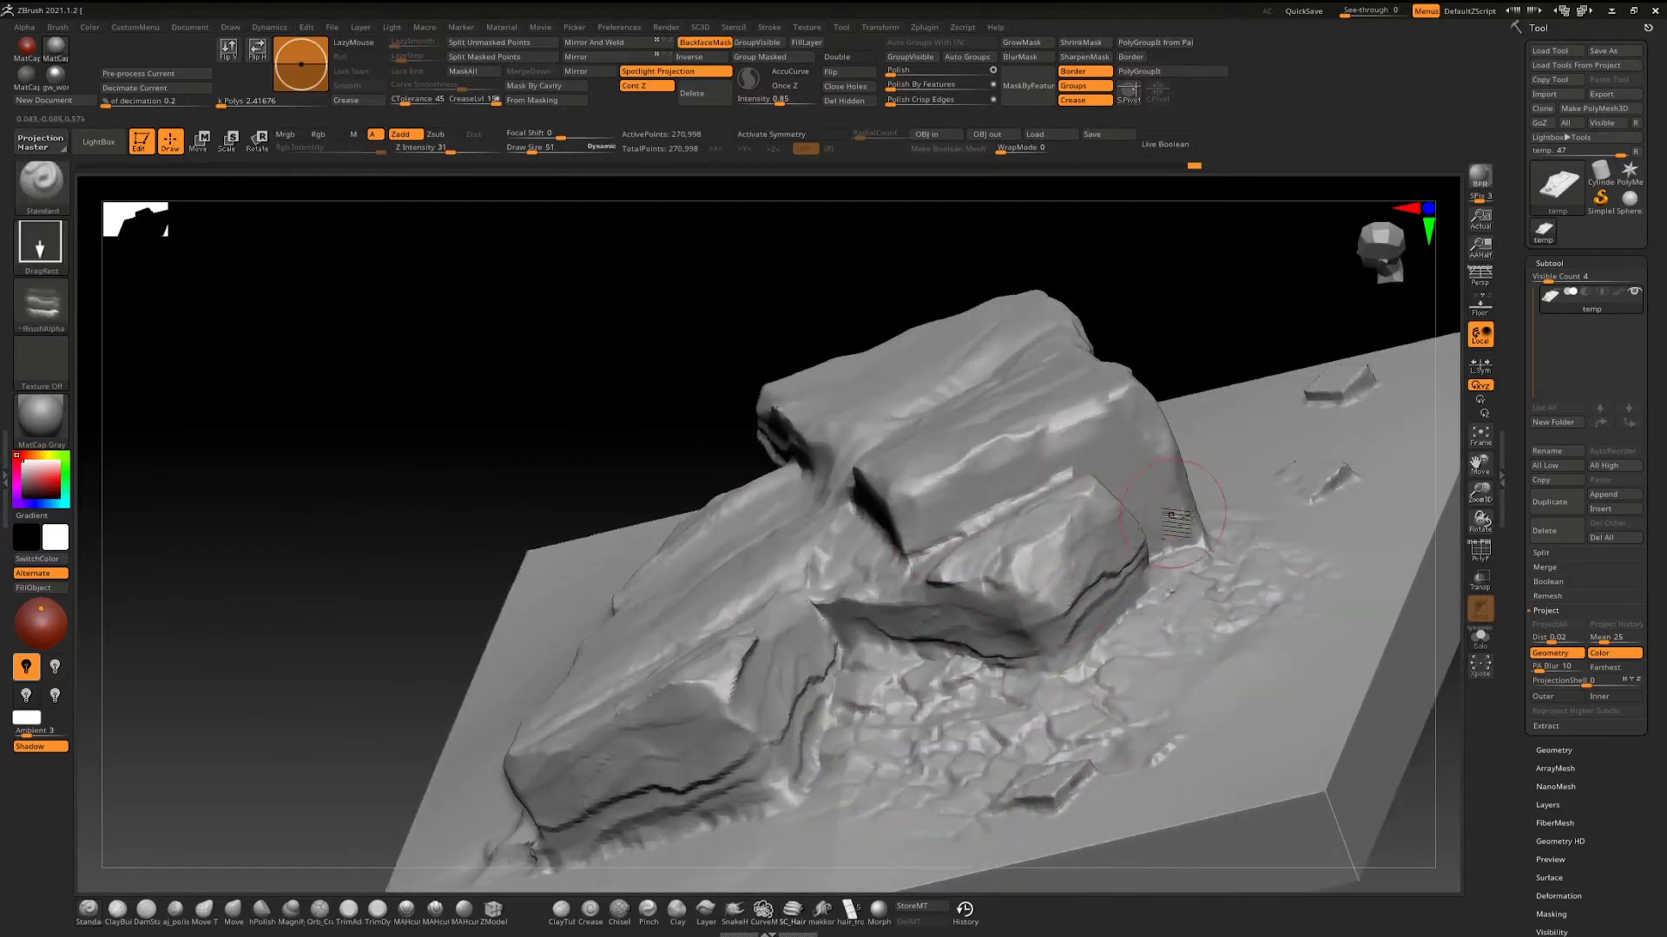
pyautogui.moveTo(1191, 524); pyautogui.dragTo(1154, 500, button='right')
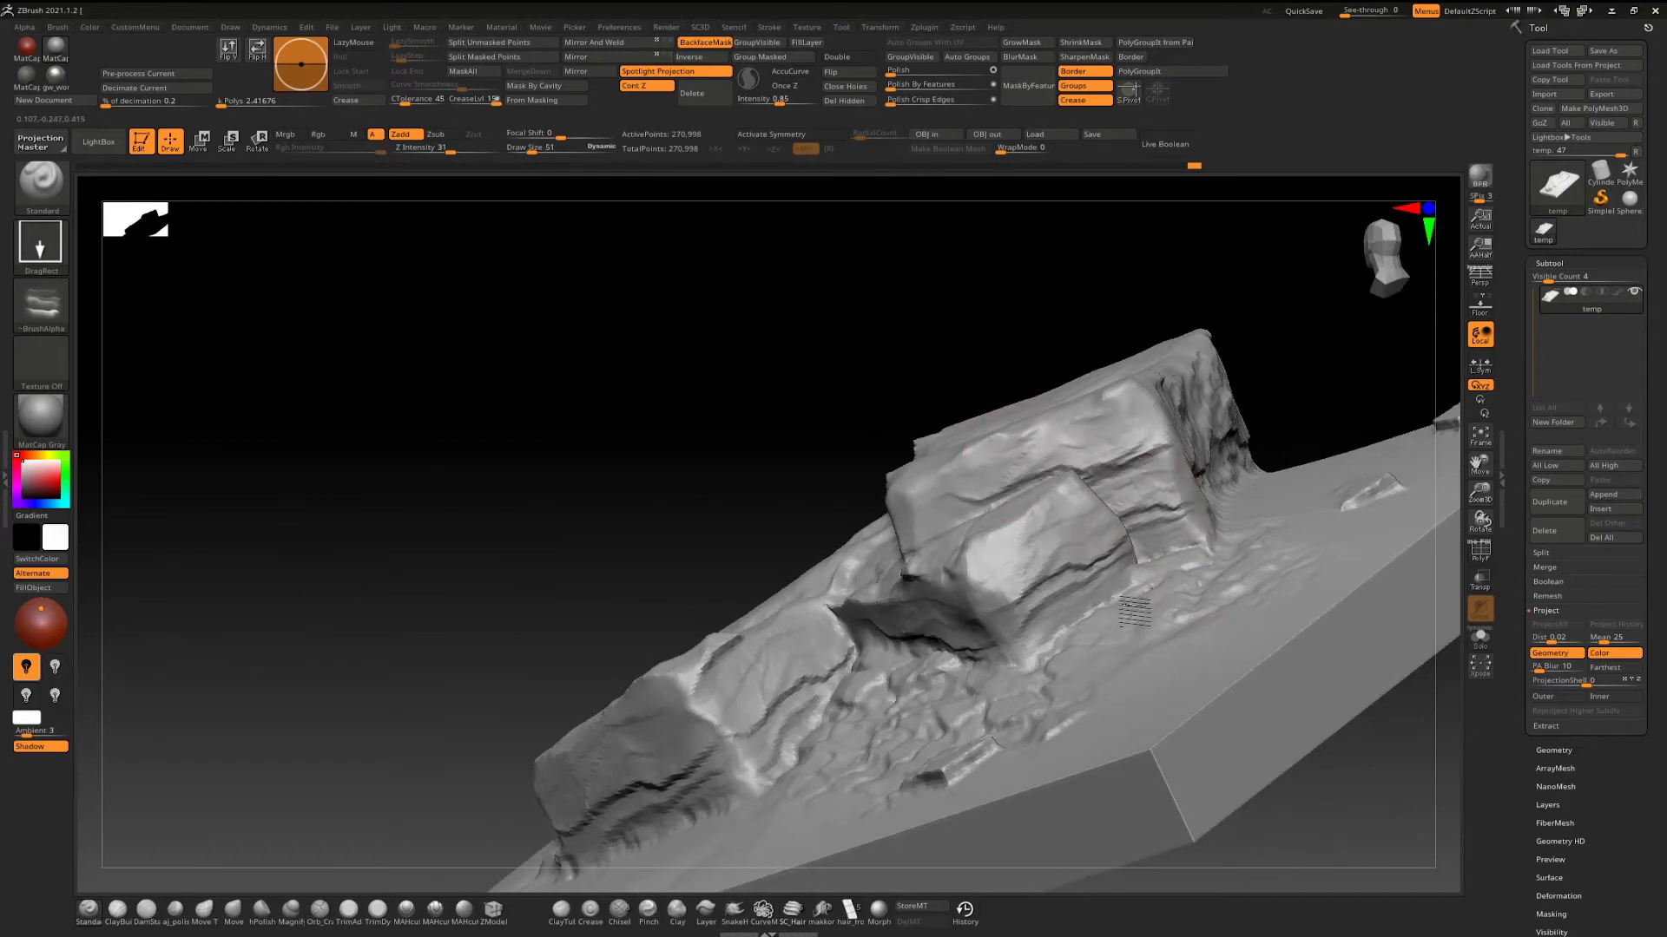
pyautogui.moveTo(940, 517); pyautogui.dragTo(927, 542, button='right')
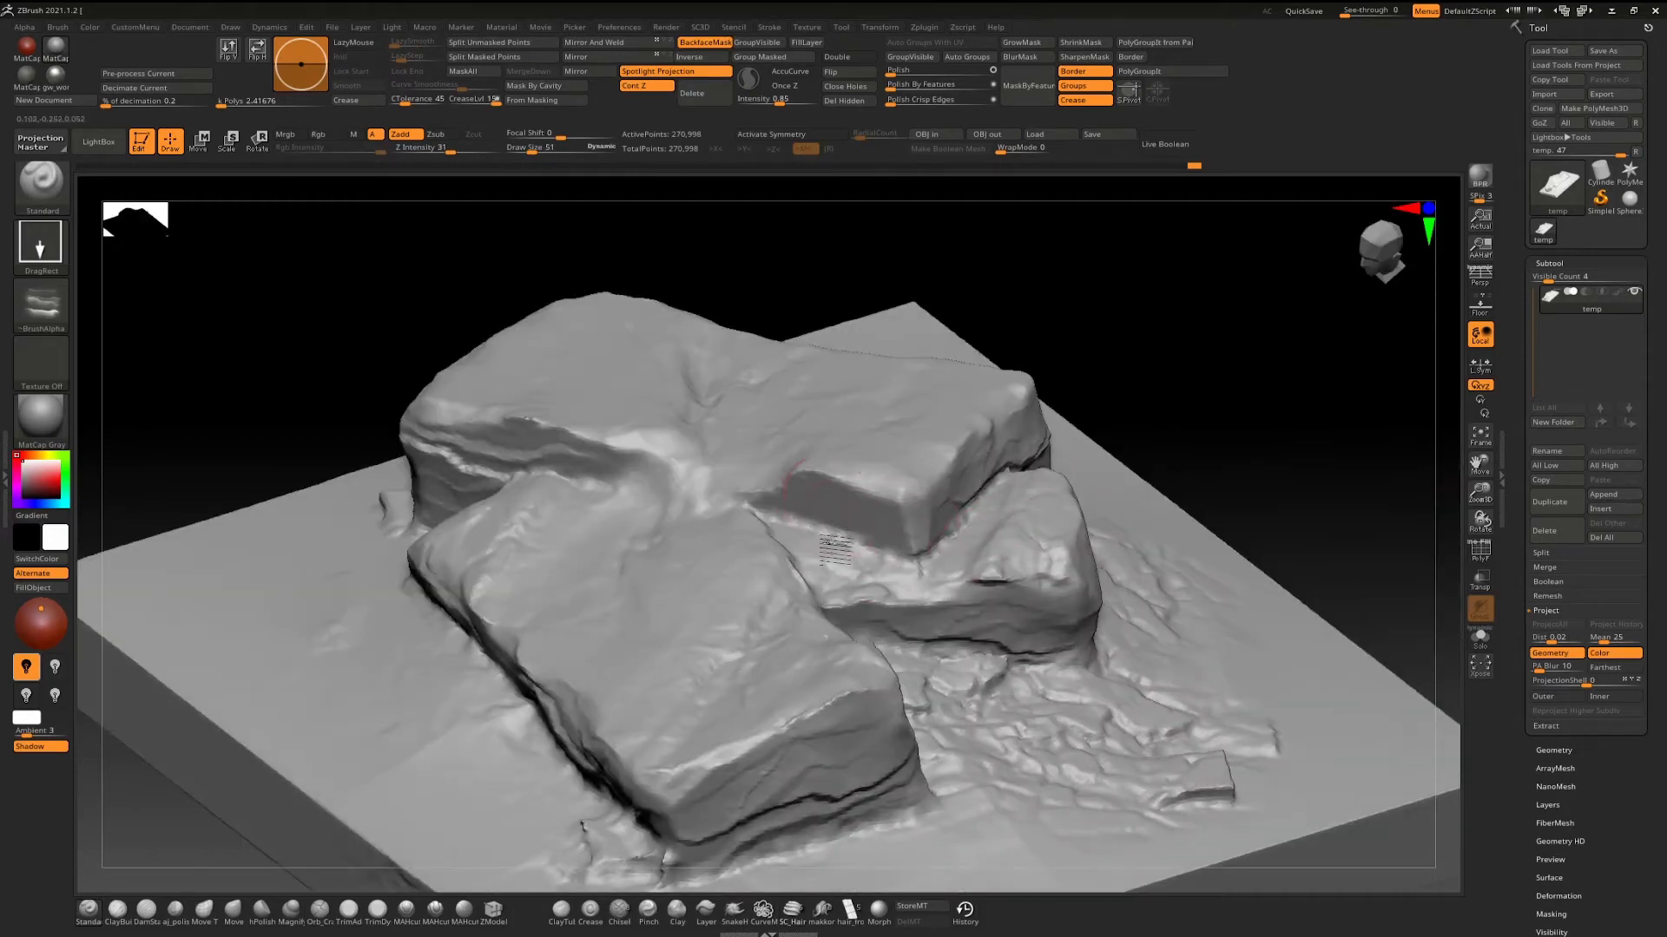
pyautogui.moveTo(819, 535); pyautogui.dragTo(818, 618)
pyautogui.keyDown('alt'); pyautogui.moveTo(571, 438); pyautogui.dragTo(779, 519, button='right'); pyautogui.keyUp('alt')
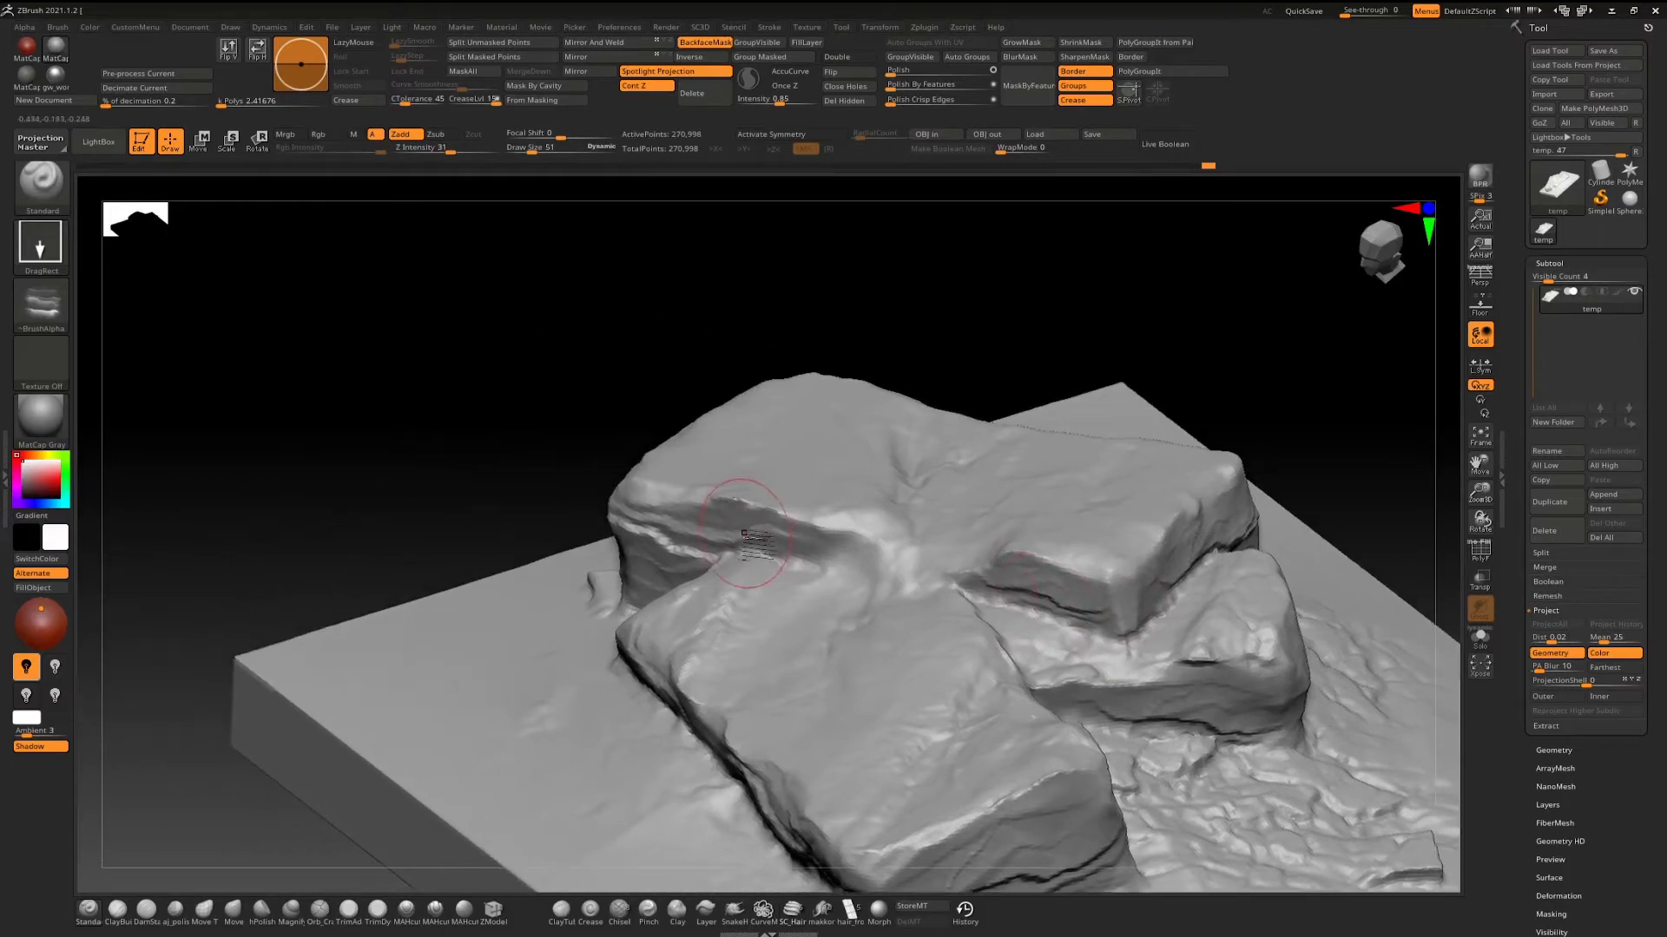
pyautogui.moveTo(846, 583); pyautogui.dragTo(893, 592, button='right')
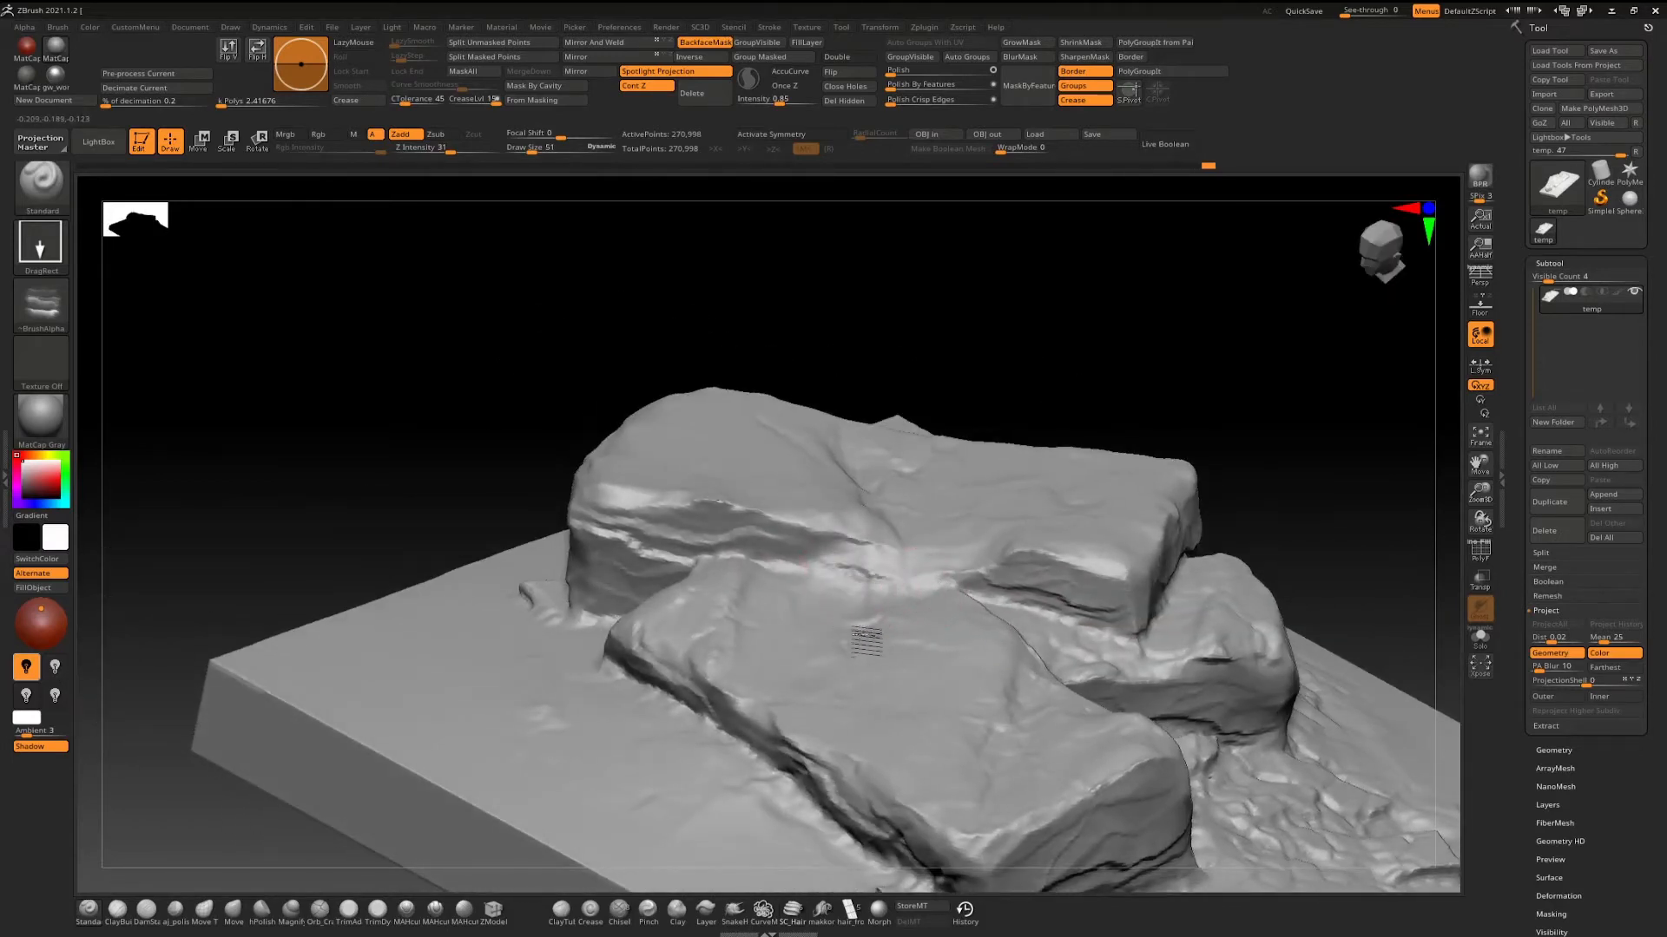
pyautogui.moveTo(993, 552); pyautogui.dragTo(1025, 473, button='right')
pyautogui.moveTo(1206, 542)
pyautogui.keyDown('ctrl'); pyautogui.mouseDown(button='right')
pyautogui.moveTo(1232, 684)
pyautogui.moveTo(1098, 513)
pyautogui.moveTo(944, 594)
pyautogui.moveTo(868, 521)
pyautogui.moveTo(964, 547)
pyautogui.moveTo(1042, 521)
pyautogui.moveTo(946, 599)
pyautogui.mouseUp(button='right'); pyautogui.keyUp('ctrl')
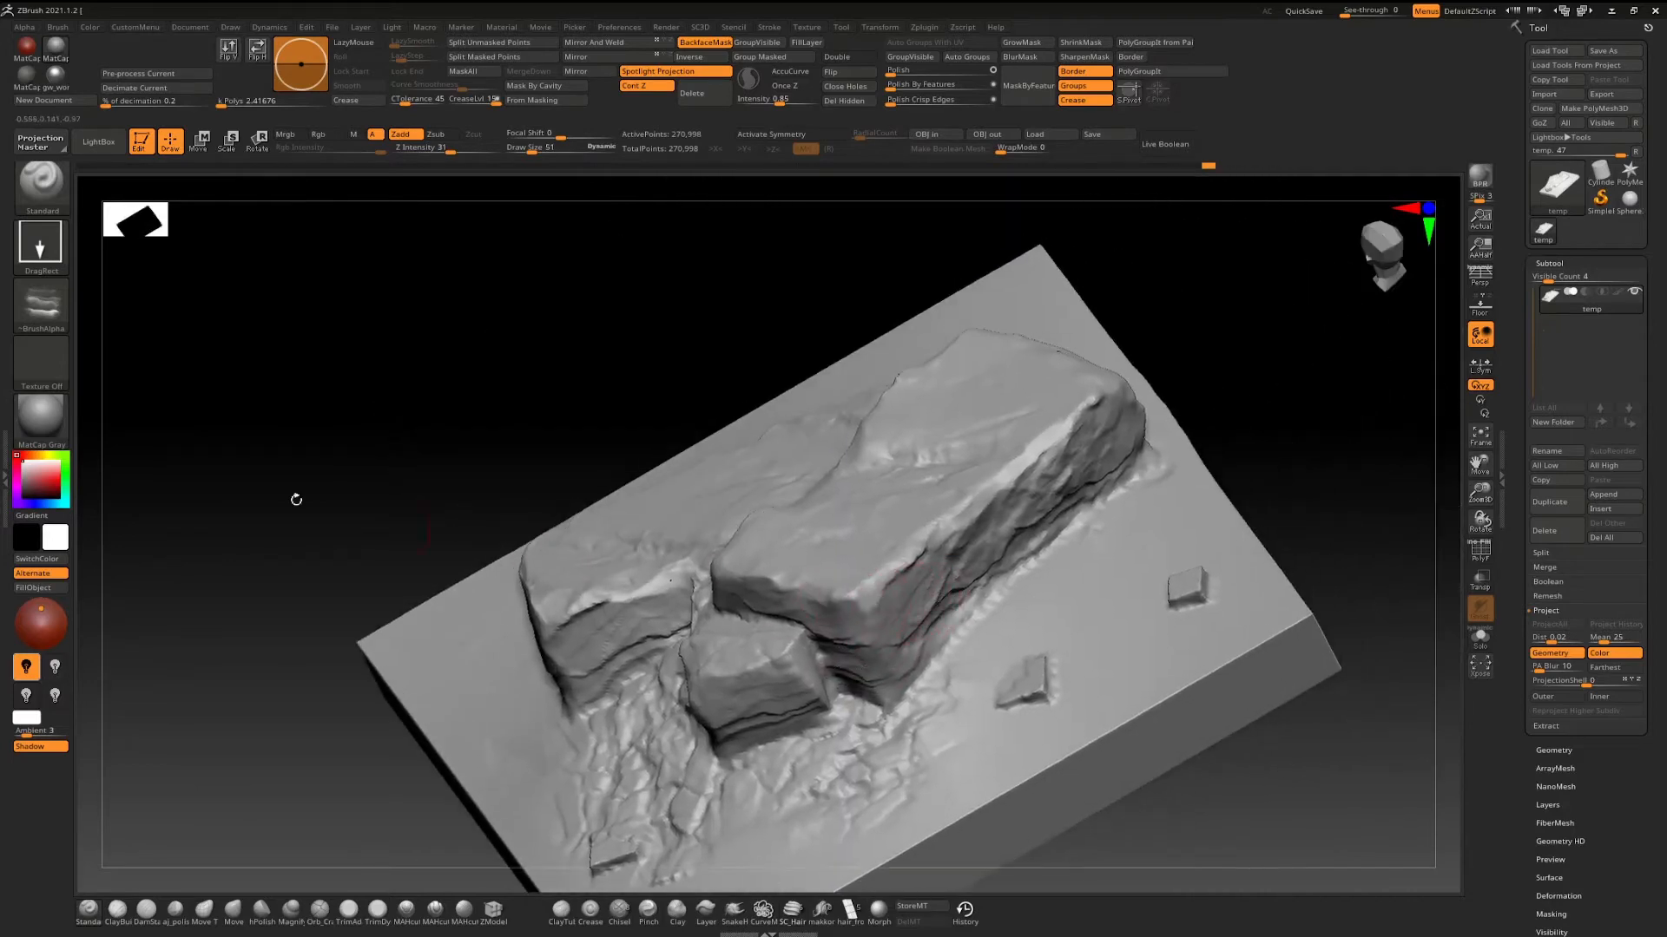
pyautogui.click(40, 310)
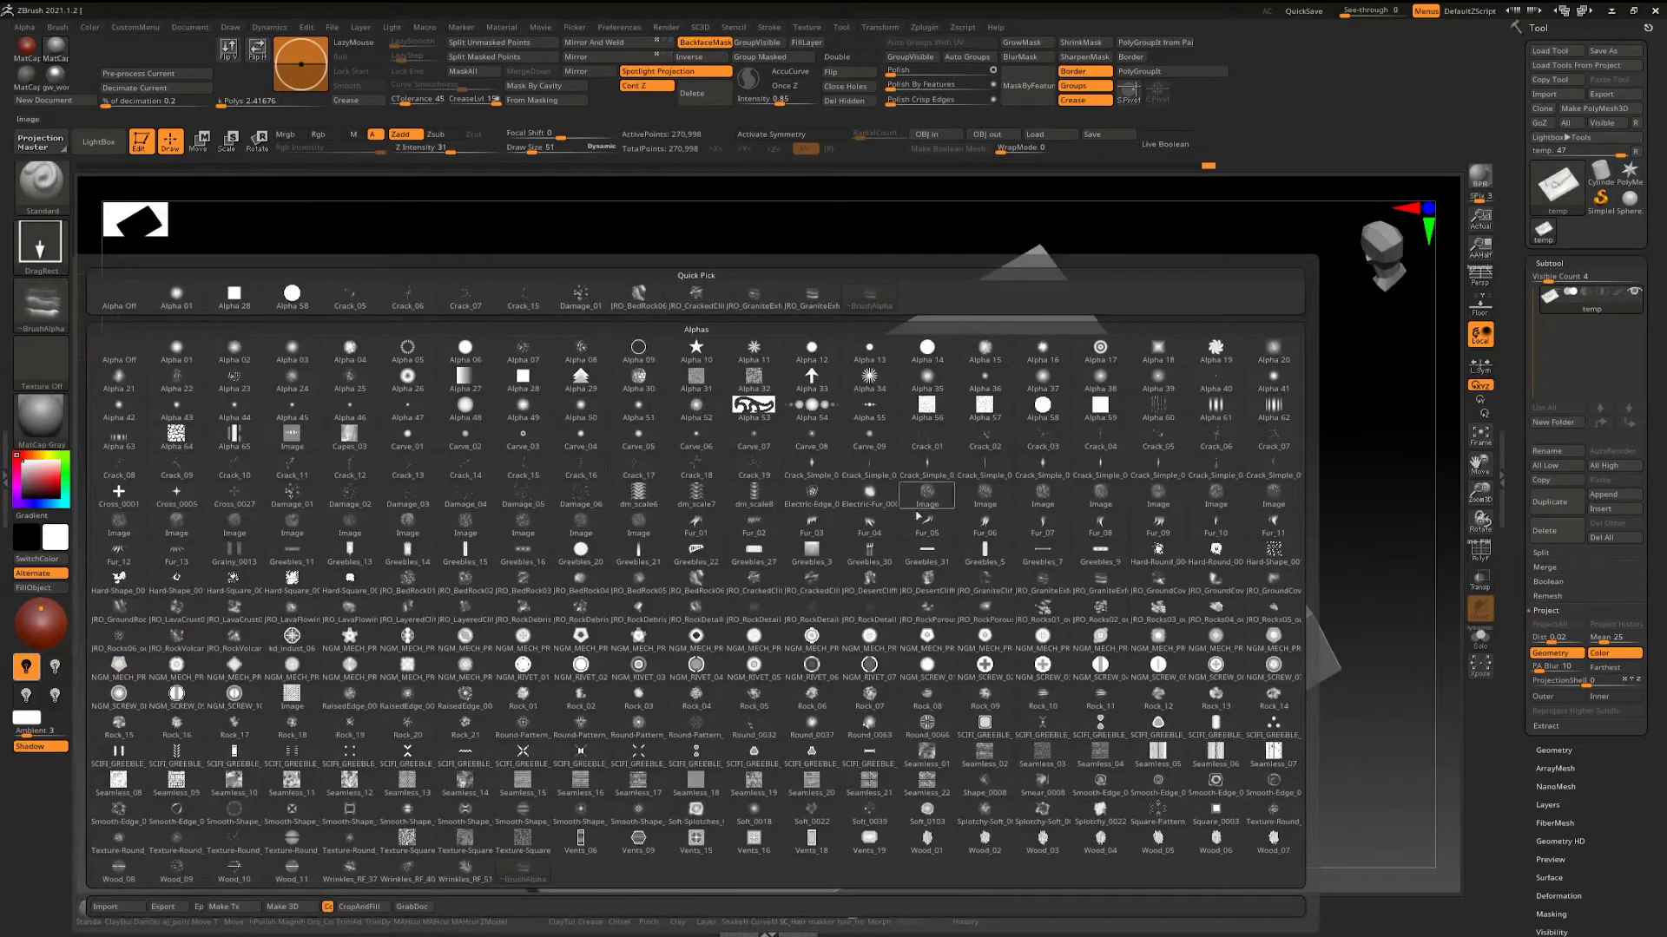
pyautogui.click(1071, 582)
pyautogui.moveTo(944, 538)
pyautogui.mouseDown(button='right')
pyautogui.moveTo(792, 675)
pyautogui.moveTo(834, 608)
pyautogui.mouseUp(button='right')
pyautogui.moveTo(828, 536)
pyautogui.keyDown('alt'); pyautogui.mouseDown(button='right')
pyautogui.moveTo(984, 450)
pyautogui.moveTo(975, 558)
pyautogui.moveTo(894, 564)
pyautogui.moveTo(917, 632)
pyautogui.moveTo(884, 590)
pyautogui.mouseUp(button='right'); pyautogui.keyUp('alt')
# Raise the DynaMesh resolution and remesh the whole rock model with it.
pyautogui.hotkey('ctrl', 'd')
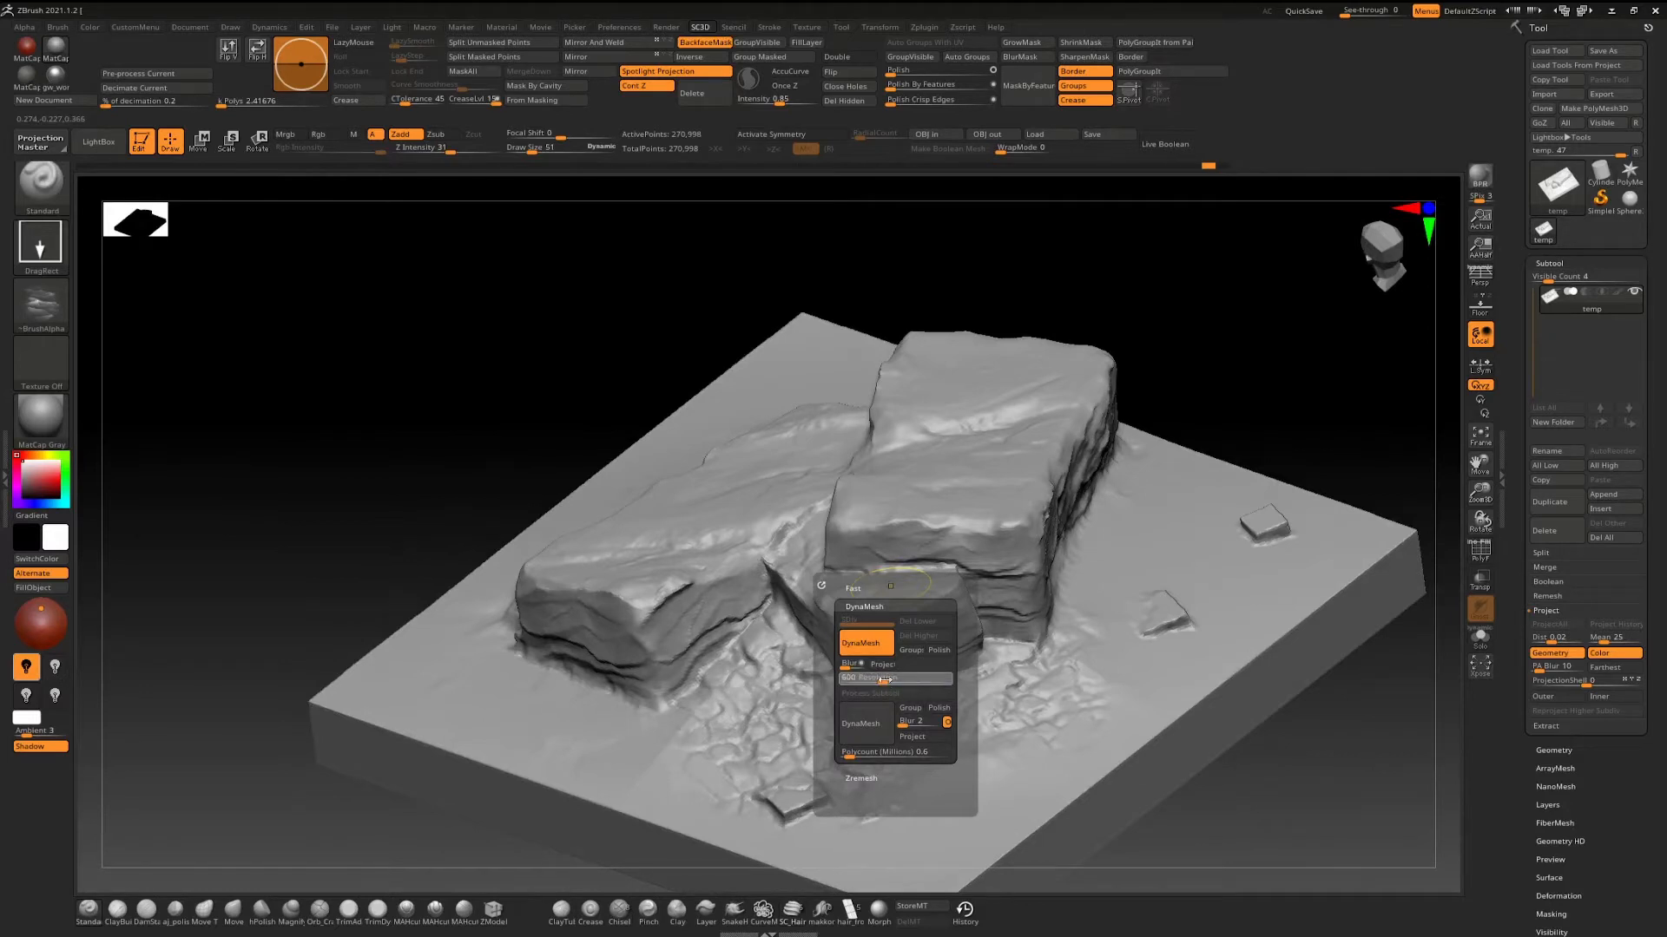
pyautogui.press('ctrl')
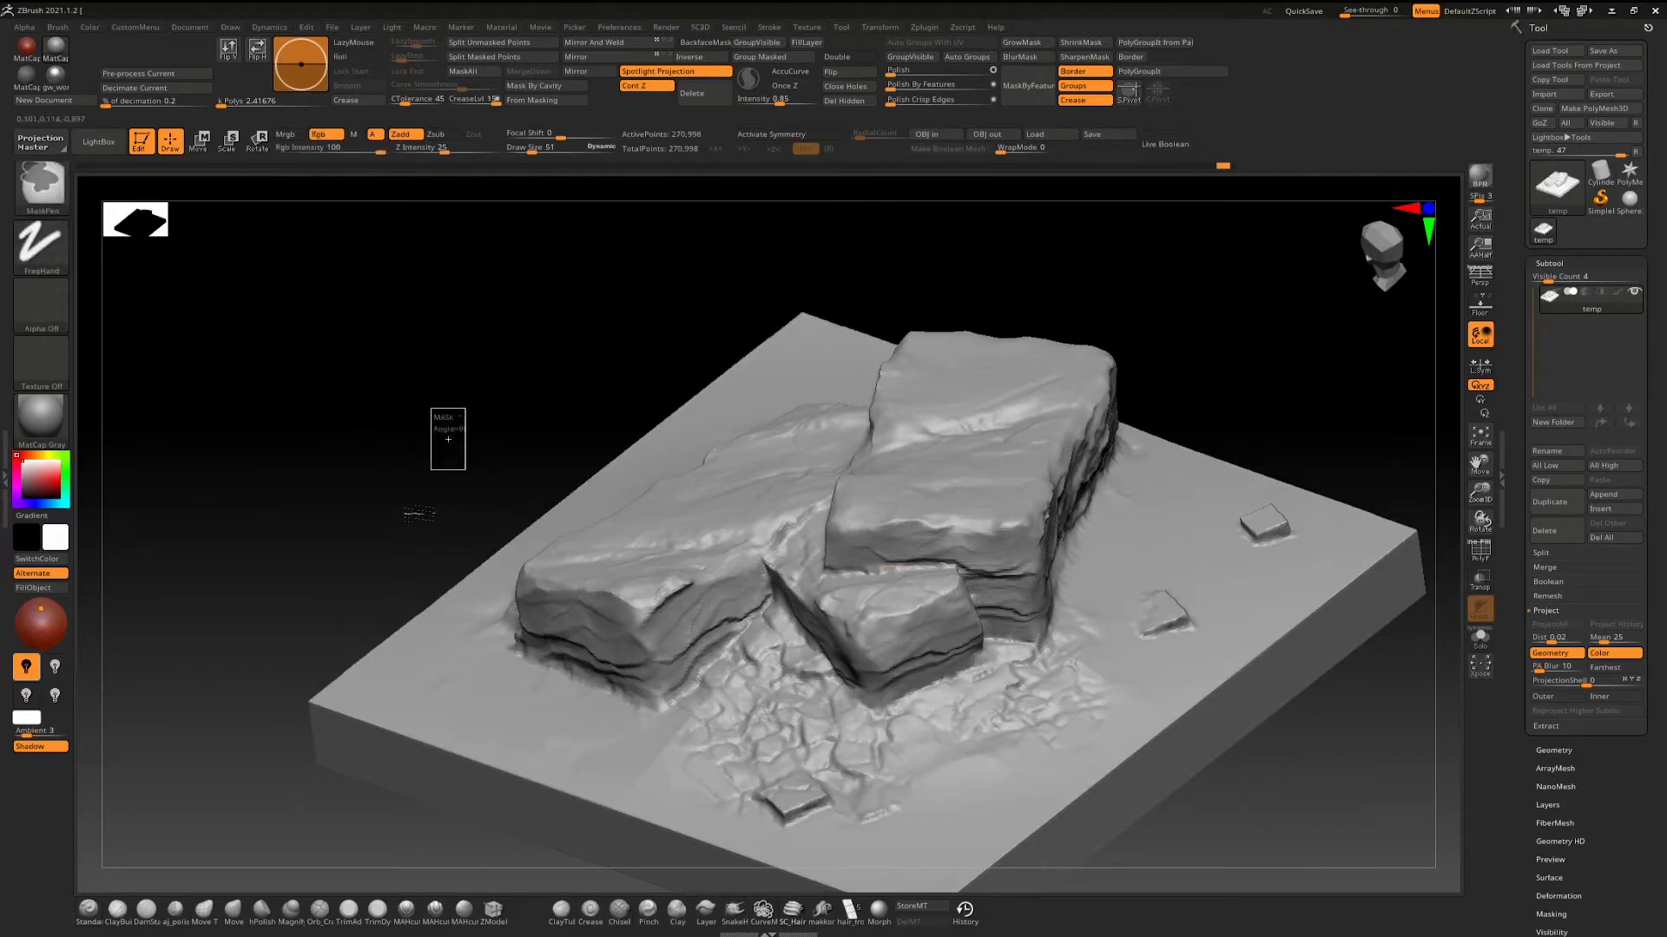
# Stamp layered granite detail along the taller box's long outer side and undo the last stamp.
pyautogui.moveTo(412, 514)
pyautogui.mouseDown(button='right')
pyautogui.moveTo(803, 526)
pyautogui.moveTo(1042, 599)
pyautogui.moveTo(1056, 580)
pyautogui.mouseUp(button='right')
pyautogui.moveTo(1057, 580); pyautogui.dragTo(1124, 664)
pyautogui.moveTo(1124, 664)
pyautogui.mouseDown(button='right')
pyautogui.moveTo(877, 611)
pyautogui.moveTo(1033, 593)
pyautogui.mouseUp(button='right')
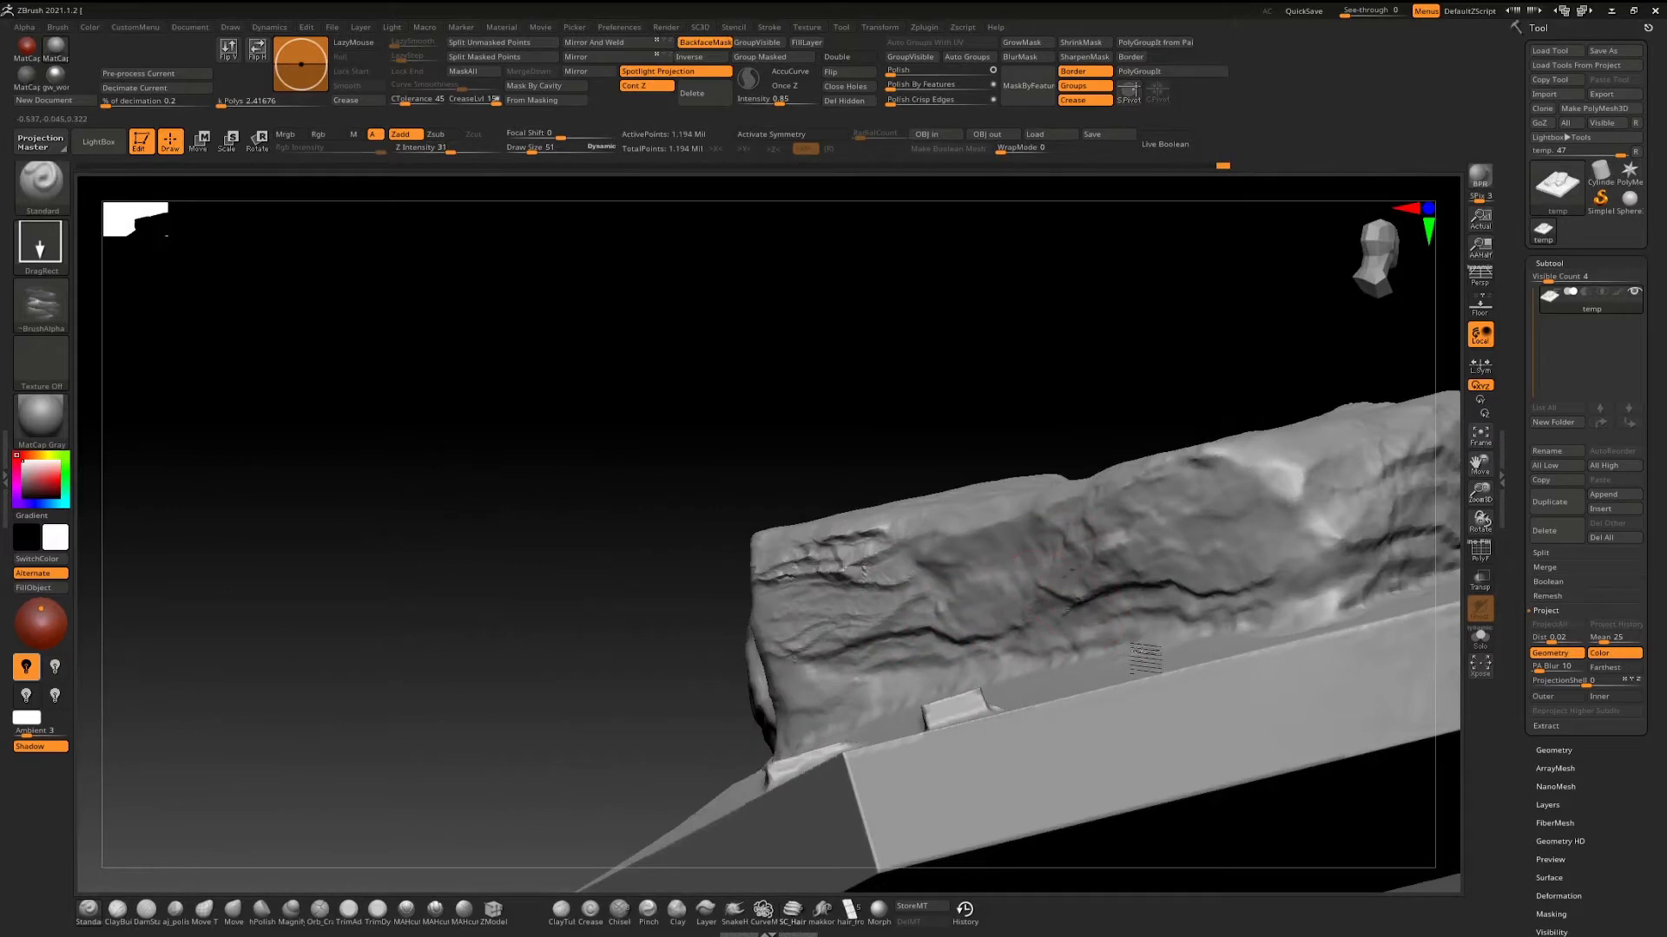
pyautogui.moveTo(1116, 662); pyautogui.dragTo(1127, 579, button='right')
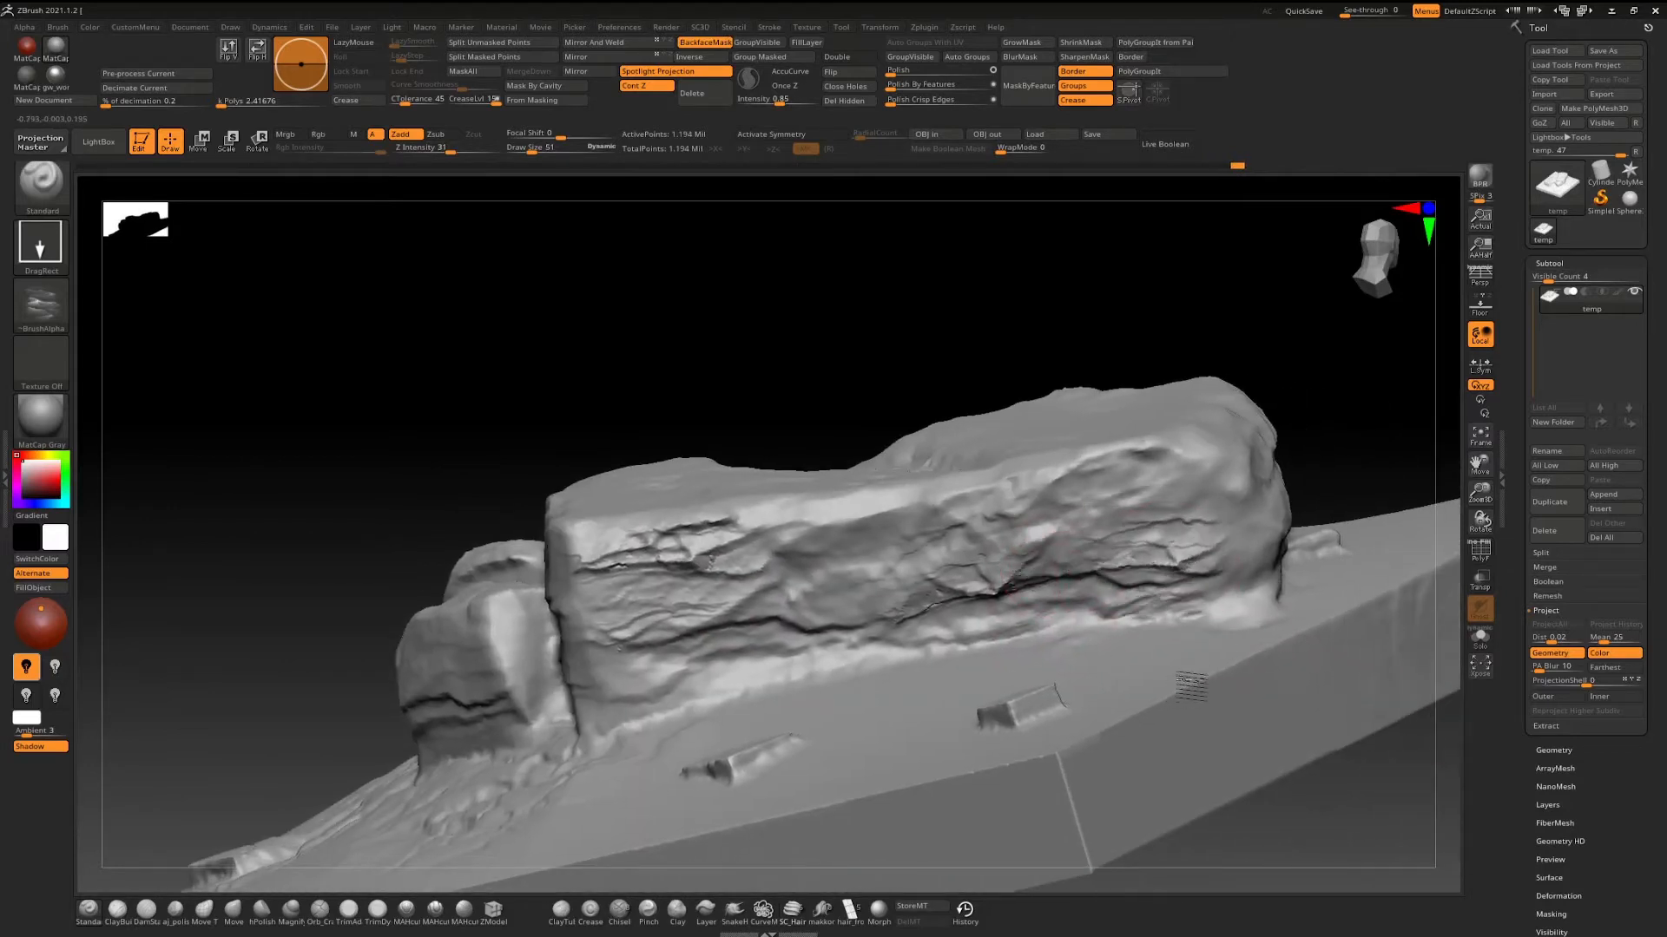
pyautogui.moveTo(1141, 556); pyautogui.dragTo(1103, 454)
pyautogui.hotkey('ctrl', 'z')
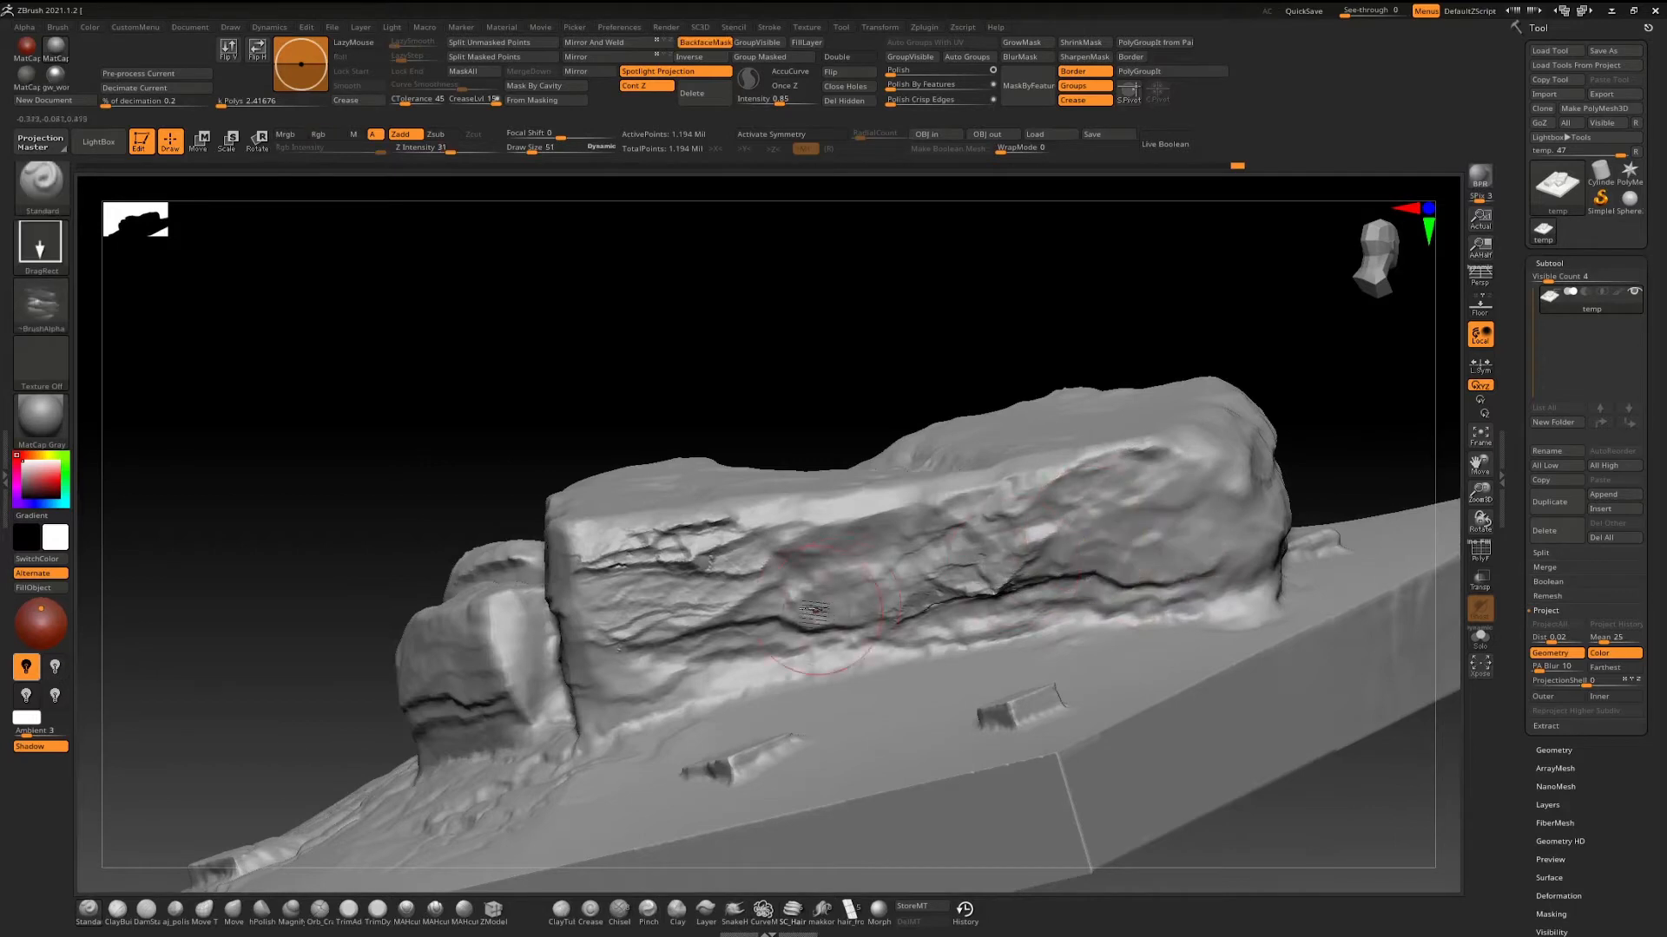
# Stamp granite layers across the middle of the taller box's long outer side.
pyautogui.press('shift')
pyautogui.moveTo(871, 566); pyautogui.dragTo(932, 734)
pyautogui.keyDown('alt'); pyautogui.moveTo(953, 634); pyautogui.dragTo(974, 592, button='right'); pyautogui.keyUp('alt')
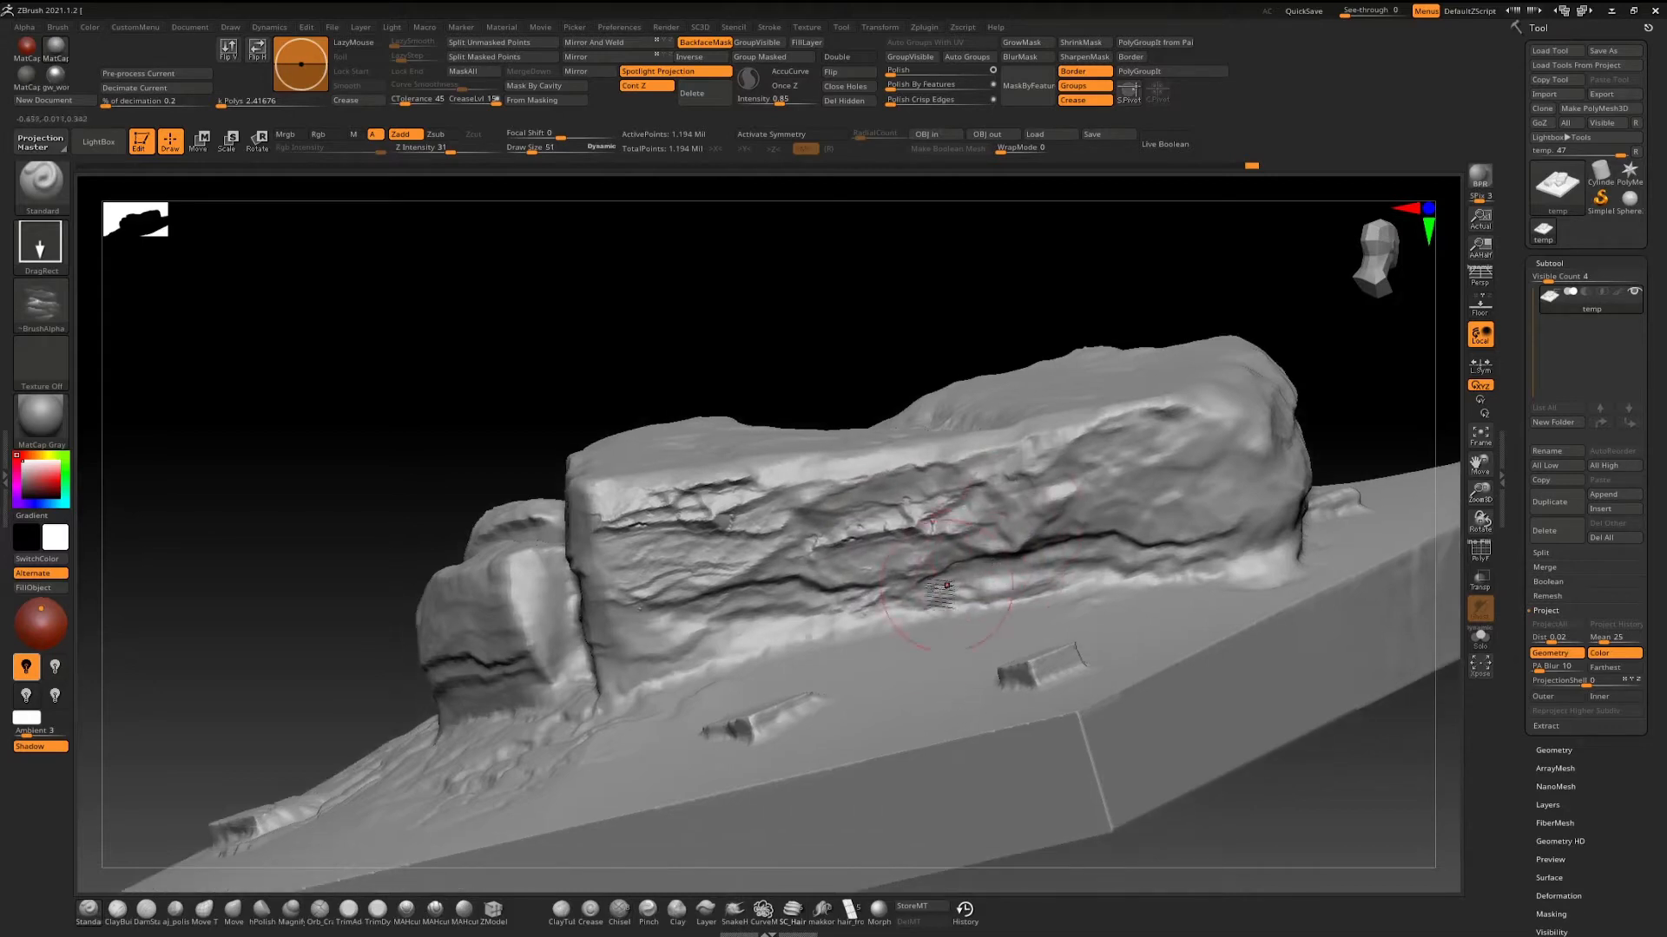
# Stamp granite layers on the taller box's front end and the adjacent corner of the small rock.
pyautogui.keyDown('alt'); pyautogui.moveTo(928, 541); pyautogui.dragTo(1237, 512, button='right'); pyautogui.keyUp('alt')
pyautogui.moveTo(738, 521)
pyautogui.mouseDown(button='right')
pyautogui.moveTo(987, 605)
pyautogui.moveTo(952, 573)
pyautogui.mouseUp(button='right')
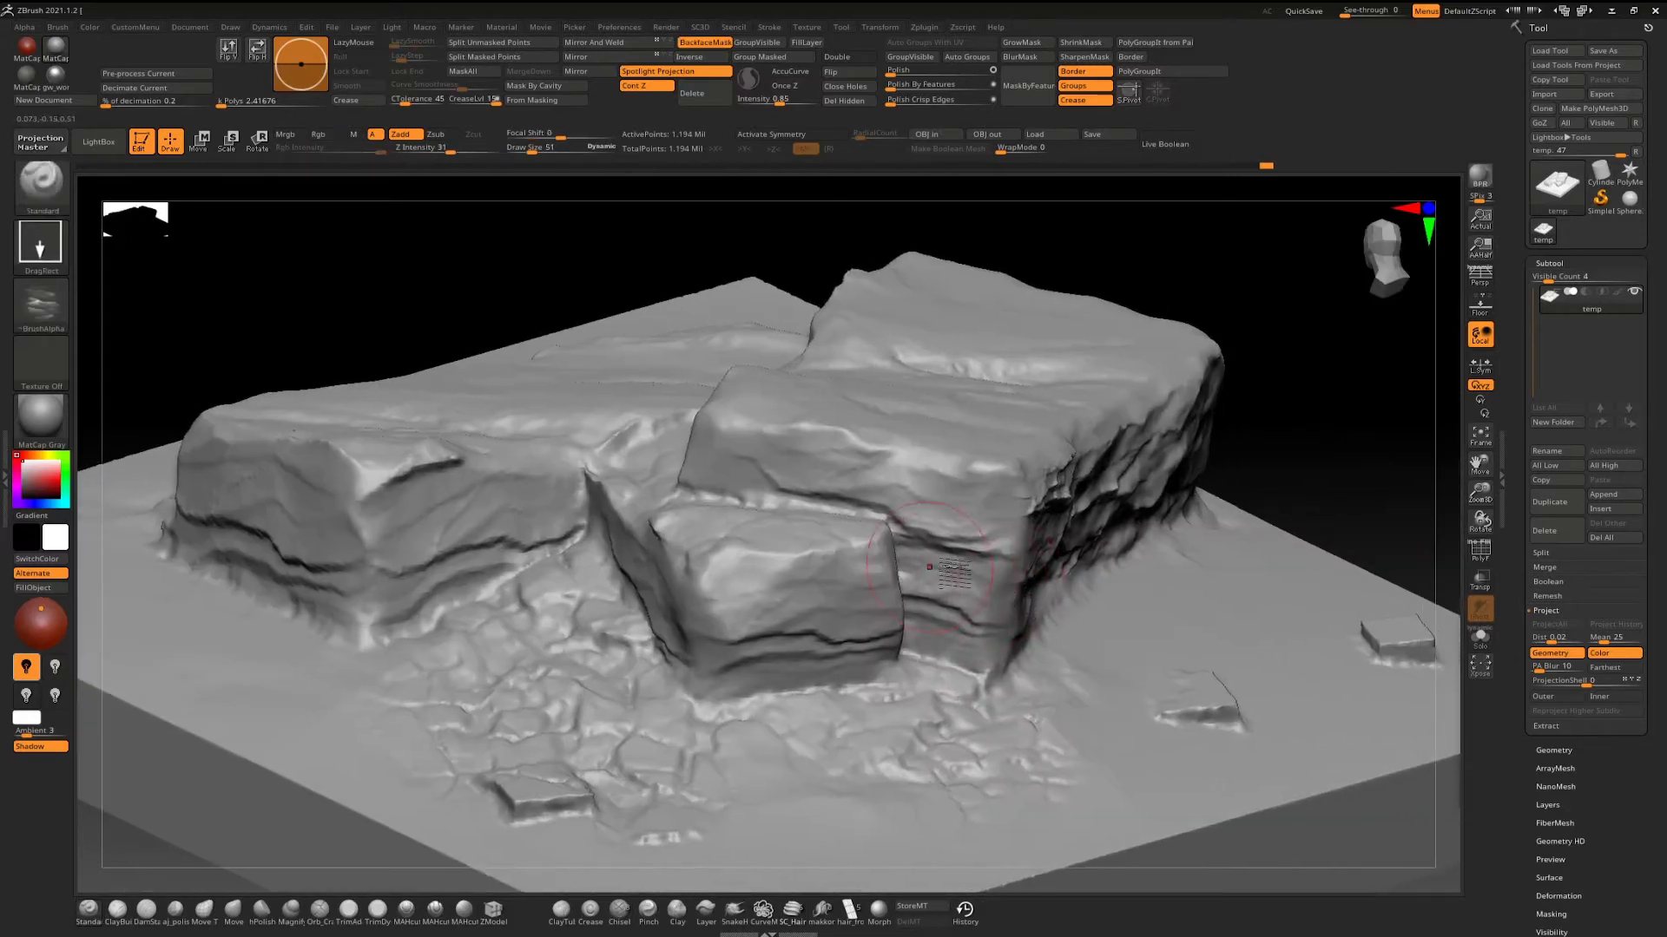
pyautogui.moveTo(976, 537); pyautogui.dragTo(969, 694)
pyautogui.keyDown('alt'); pyautogui.moveTo(807, 608); pyautogui.dragTo(1014, 576, button='right'); pyautogui.keyUp('alt')
pyautogui.moveTo(1104, 595); pyautogui.dragTo(1143, 714)
# Stamp granite layers on the lower box's front and inner sides and smooth part of the surface.
pyautogui.moveTo(1023, 638); pyautogui.dragTo(880, 634, button='right')
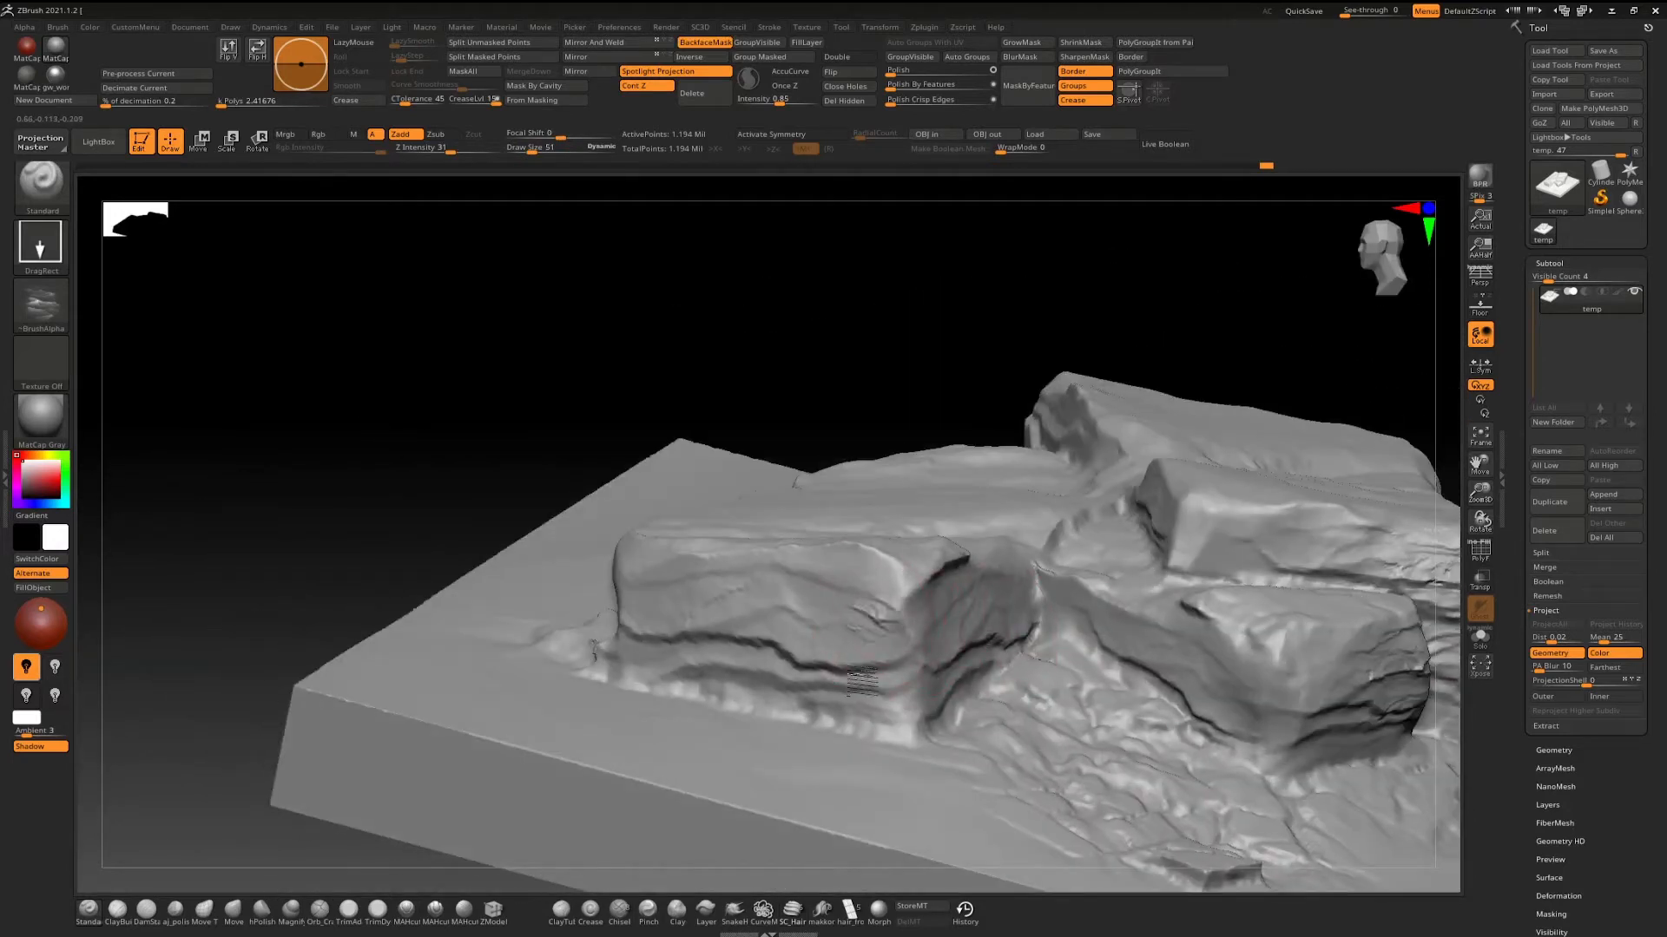
pyautogui.moveTo(863, 683); pyautogui.dragTo(890, 804)
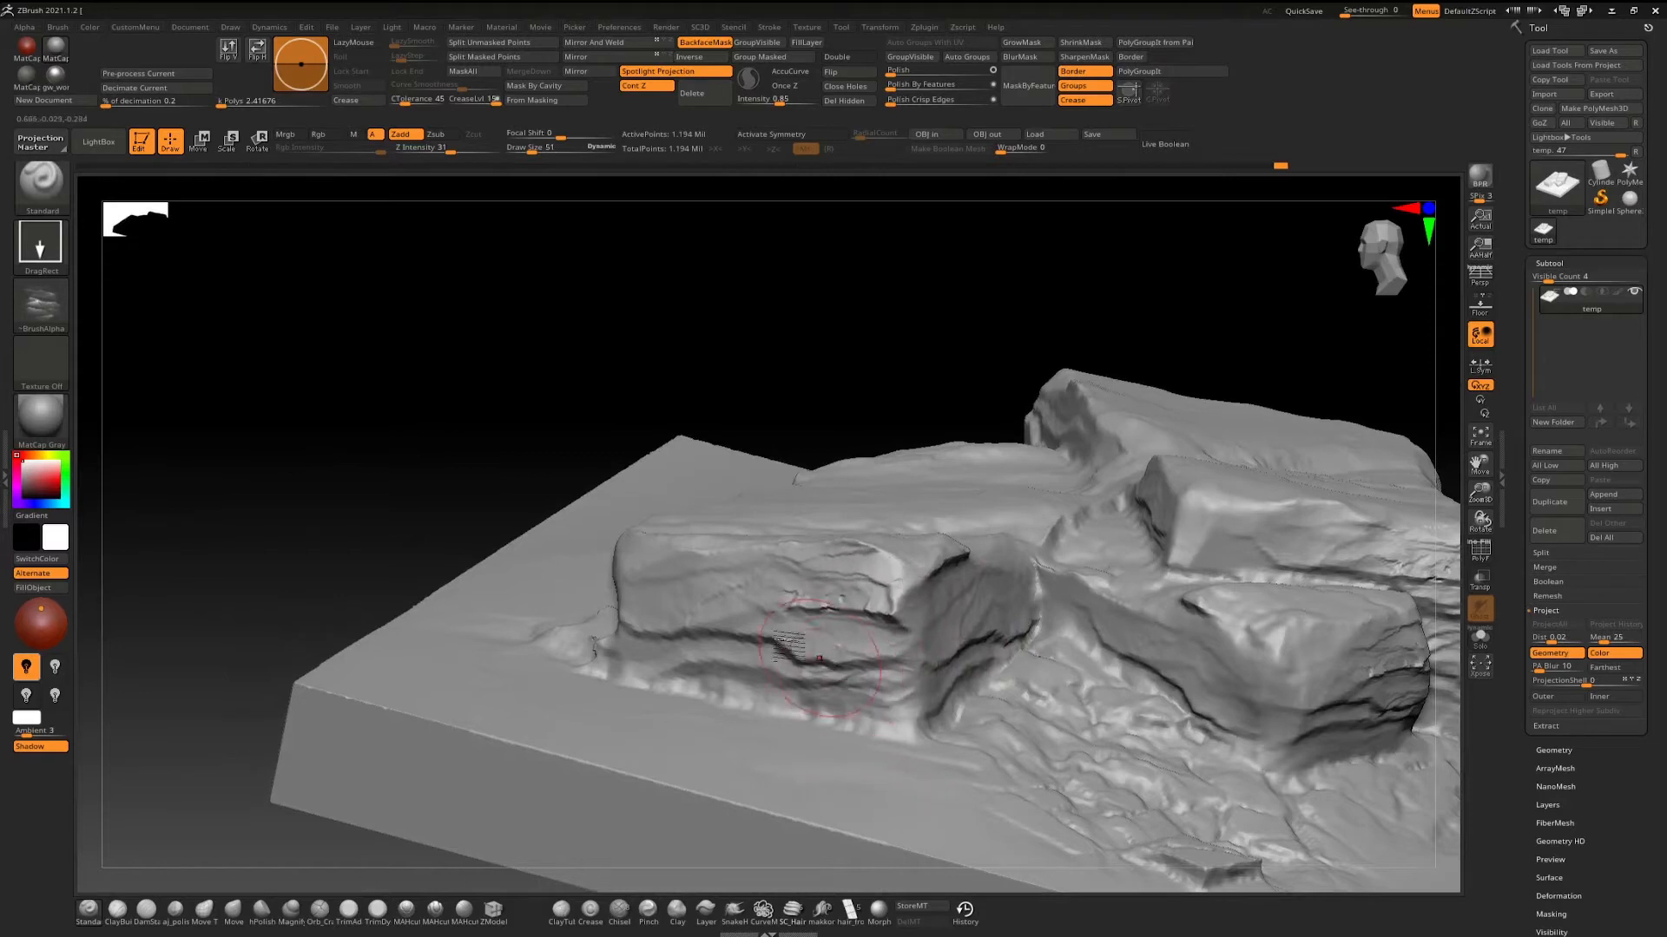
pyautogui.moveTo(959, 664); pyautogui.dragTo(1023, 631, button='right')
pyautogui.moveTo(1047, 627)
pyautogui.mouseDown()
pyautogui.moveTo(1071, 772)
pyautogui.moveTo(1091, 784)
pyautogui.mouseUp()
pyautogui.moveTo(886, 655)
pyautogui.mouseDown(button='right')
pyautogui.moveTo(855, 673)
pyautogui.moveTo(968, 608)
pyautogui.mouseUp(button='right')
pyautogui.keyDown('shift'); pyautogui.moveTo(976, 603); pyautogui.dragTo(1063, 606); pyautogui.keyUp('shift')
# Stamp granite layers along the lower box's long outer side near its front end.
pyautogui.moveTo(1059, 606)
pyautogui.mouseDown(button='right')
pyautogui.moveTo(858, 631)
pyautogui.moveTo(877, 632)
pyautogui.mouseUp(button='right')
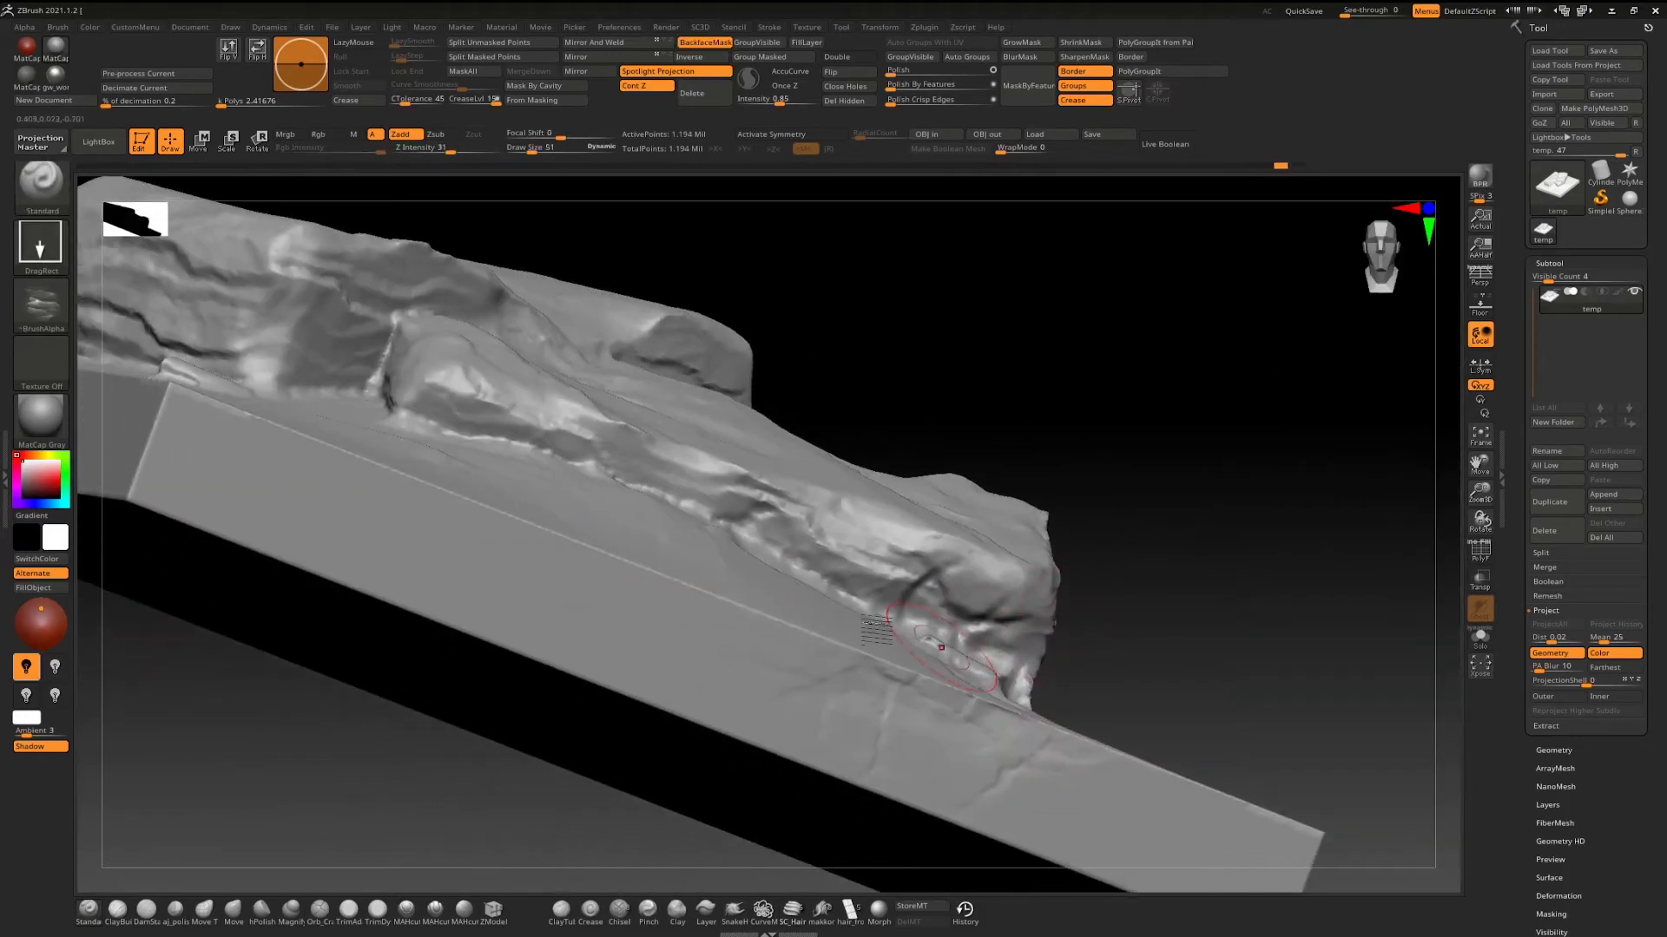
pyautogui.moveTo(801, 605); pyautogui.dragTo(849, 674)
pyautogui.moveTo(979, 632); pyautogui.dragTo(956, 705)
# Stamp granite layers on the taller box's rear end and the adjoining rear part of the lower box.
pyautogui.moveTo(956, 705); pyautogui.dragTo(1100, 696, button='right')
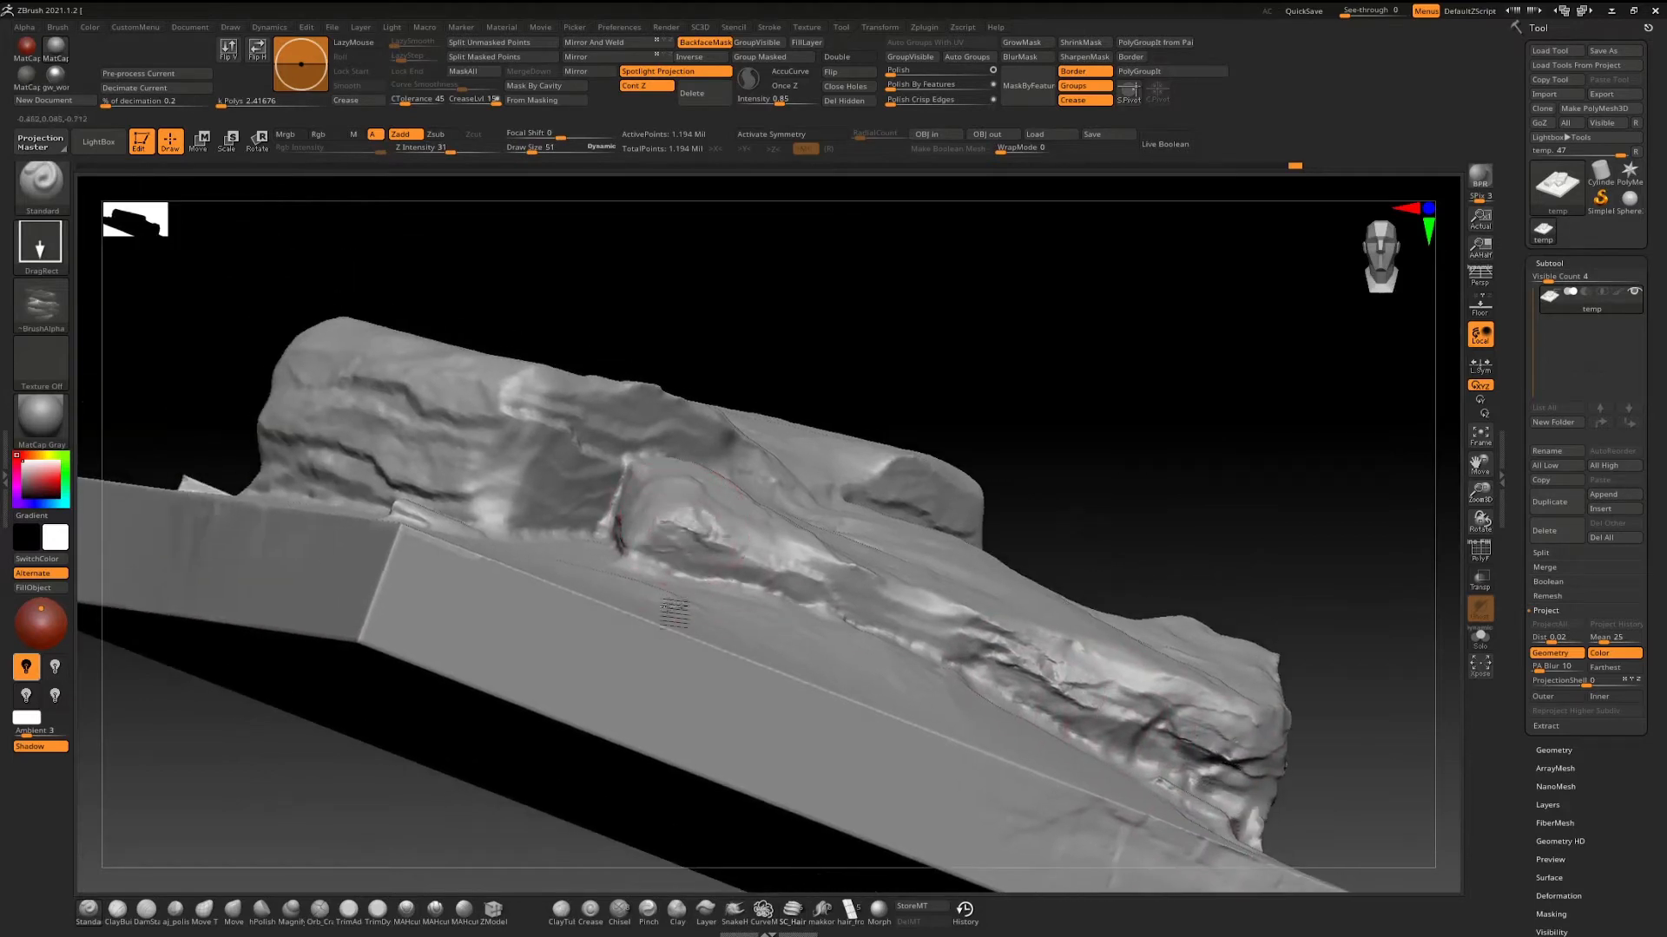
pyautogui.moveTo(509, 476); pyautogui.dragTo(519, 642)
pyautogui.moveTo(528, 647); pyautogui.dragTo(617, 544, button='right')
pyautogui.moveTo(645, 524); pyautogui.dragTo(617, 674)
pyautogui.moveTo(595, 547)
pyautogui.mouseDown(button='right')
pyautogui.moveTo(627, 574)
pyautogui.moveTo(608, 560)
pyautogui.mouseUp(button='right')
pyautogui.moveTo(512, 477); pyautogui.dragTo(526, 629)
# Add another granite layer stamp to the upper middle of the taller box's long outer side.
pyautogui.keyDown('alt'); pyautogui.moveTo(516, 509); pyautogui.dragTo(993, 539, button='right'); pyautogui.keyUp('alt')
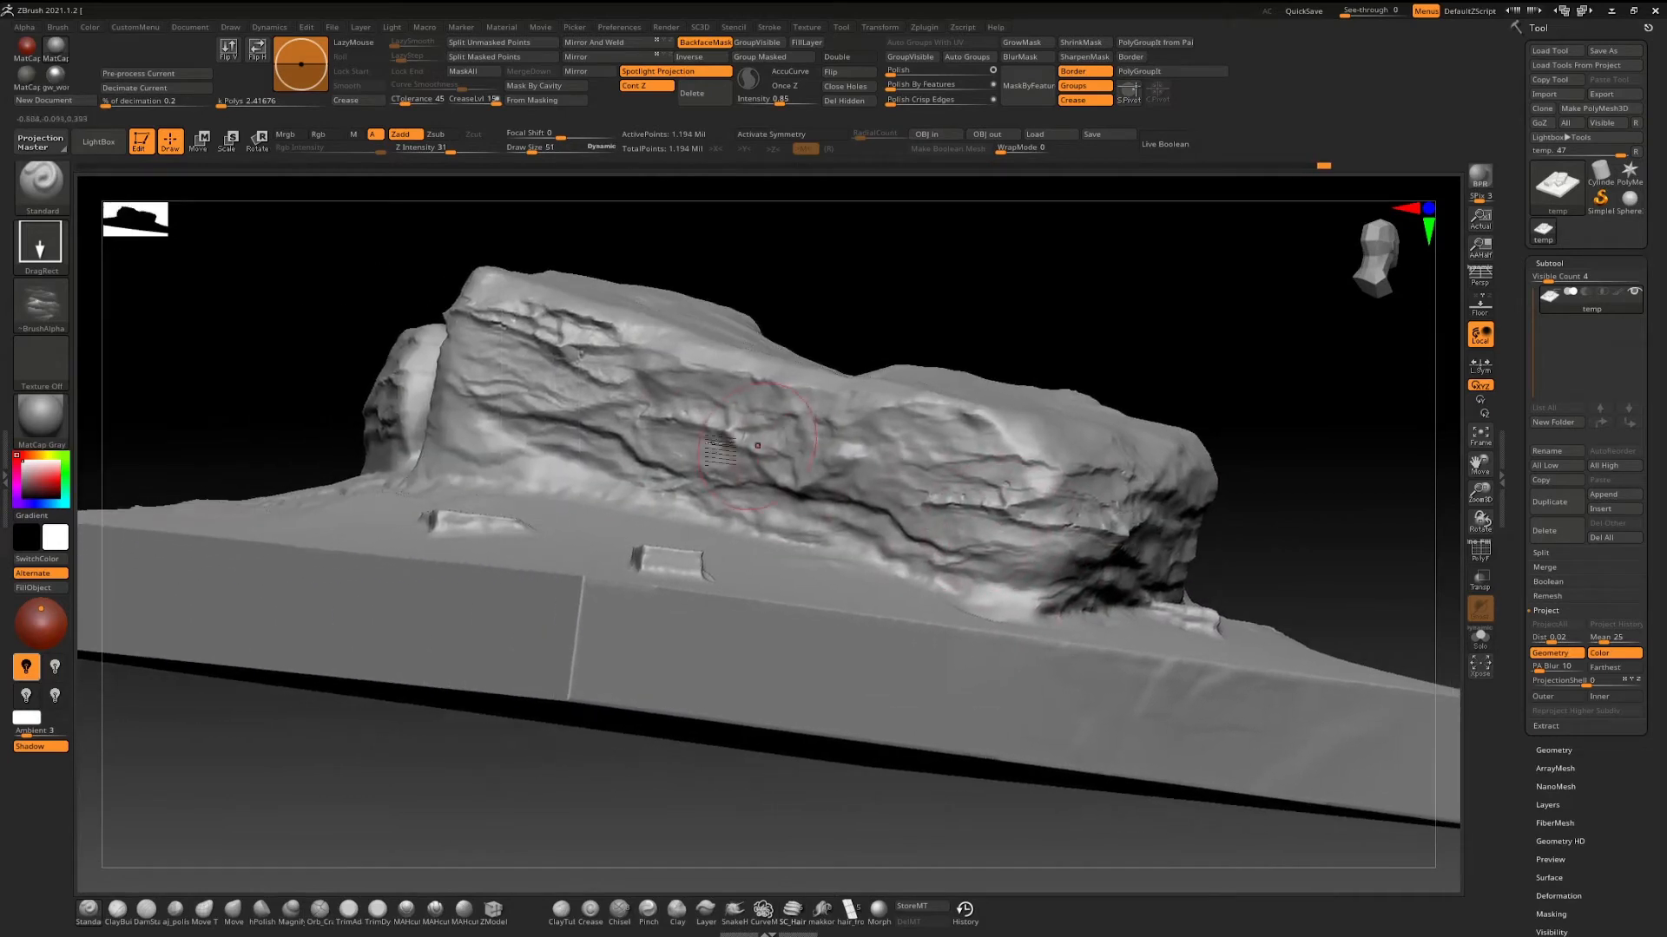
pyautogui.moveTo(703, 419); pyautogui.dragTo(713, 580)
pyautogui.keyDown('alt'); pyautogui.moveTo(707, 415); pyautogui.dragTo(724, 451, button='right'); pyautogui.keyUp('alt')
# Select a JRO_Ground alpha and stamp it on the taller box's long outer side, the ground at its base and its top corner.
pyautogui.click(41, 304)
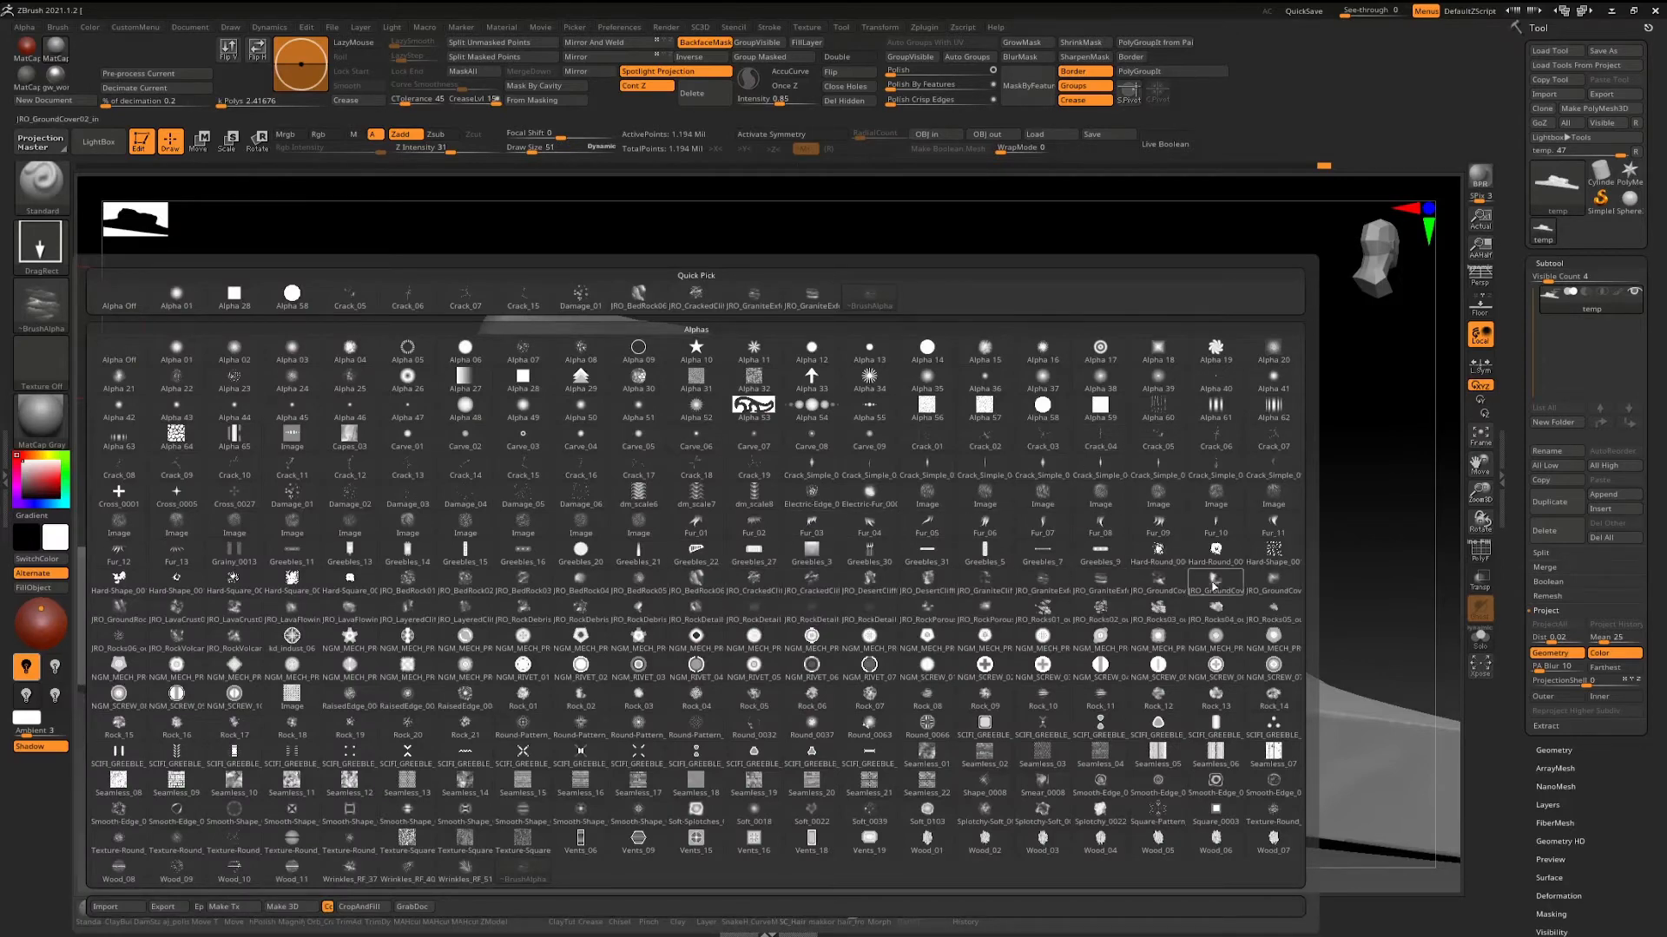
pyautogui.click(1150, 588)
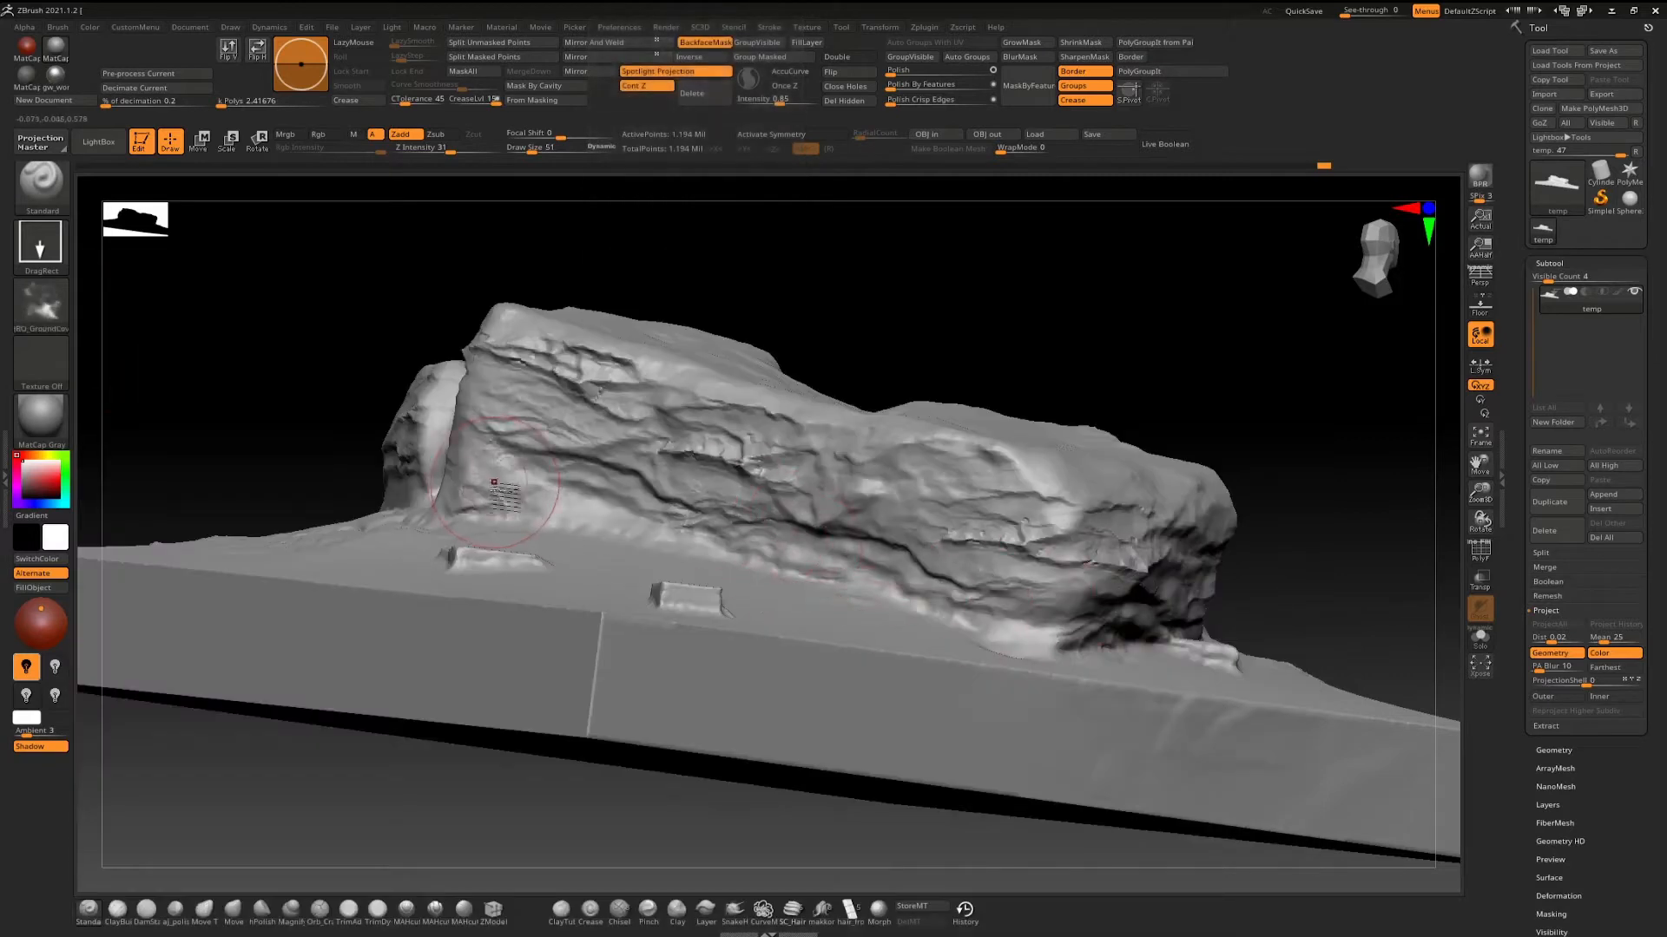
pyautogui.moveTo(595, 535); pyautogui.dragTo(670, 565, button='right')
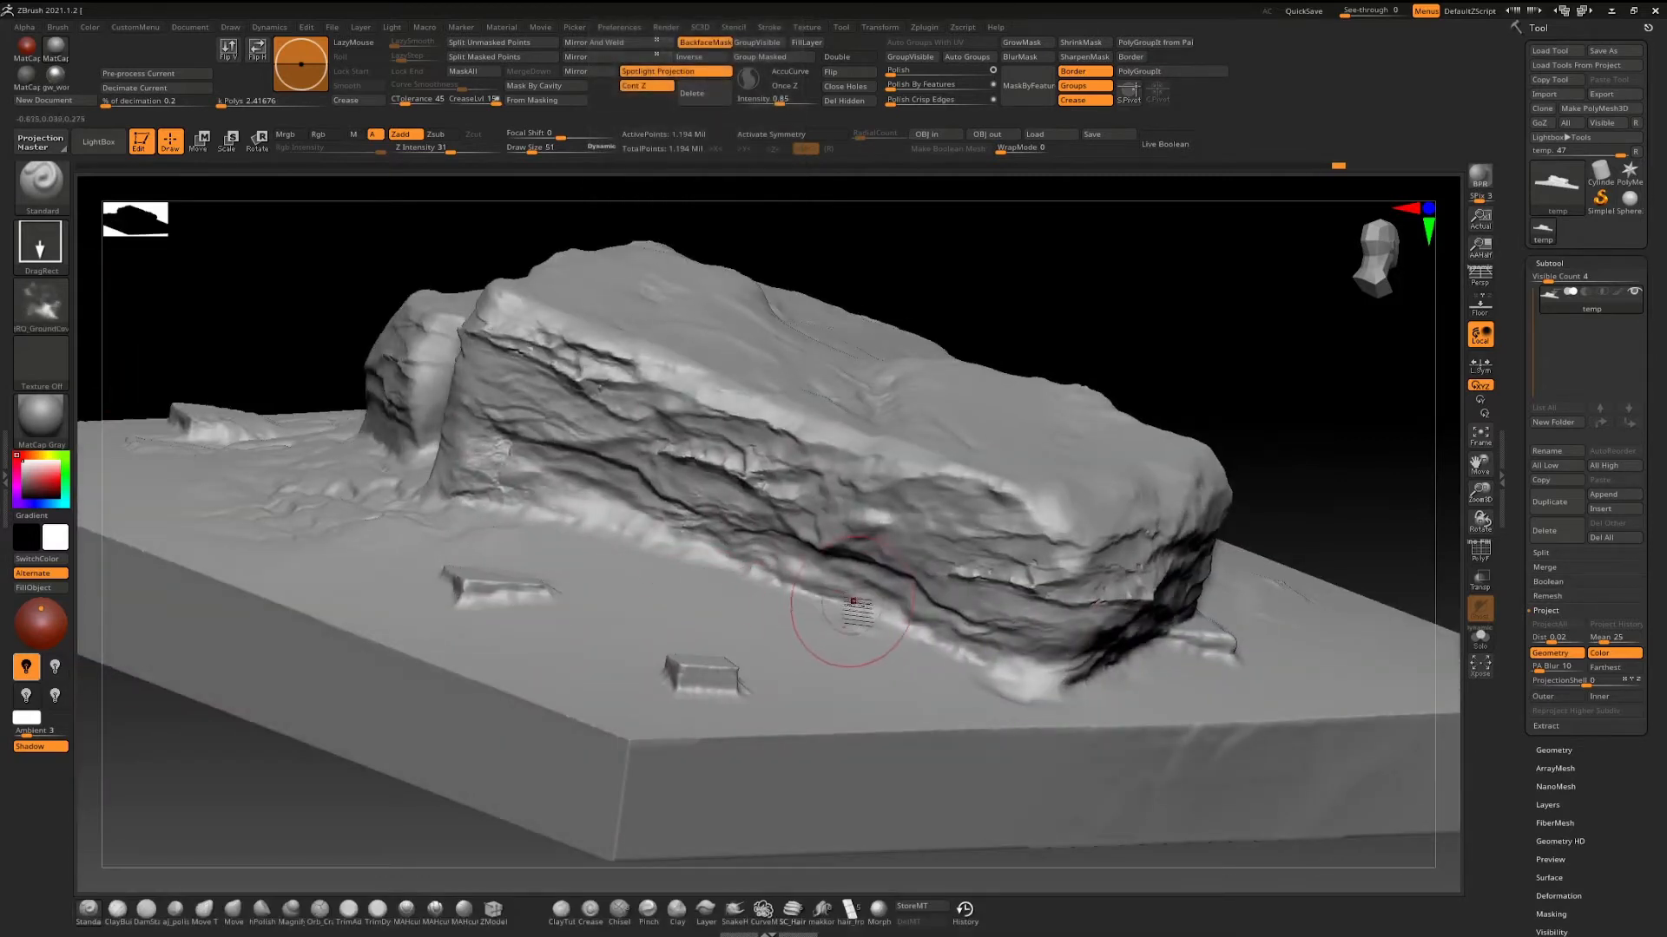
pyautogui.moveTo(818, 544); pyautogui.dragTo(607, 556, button='right')
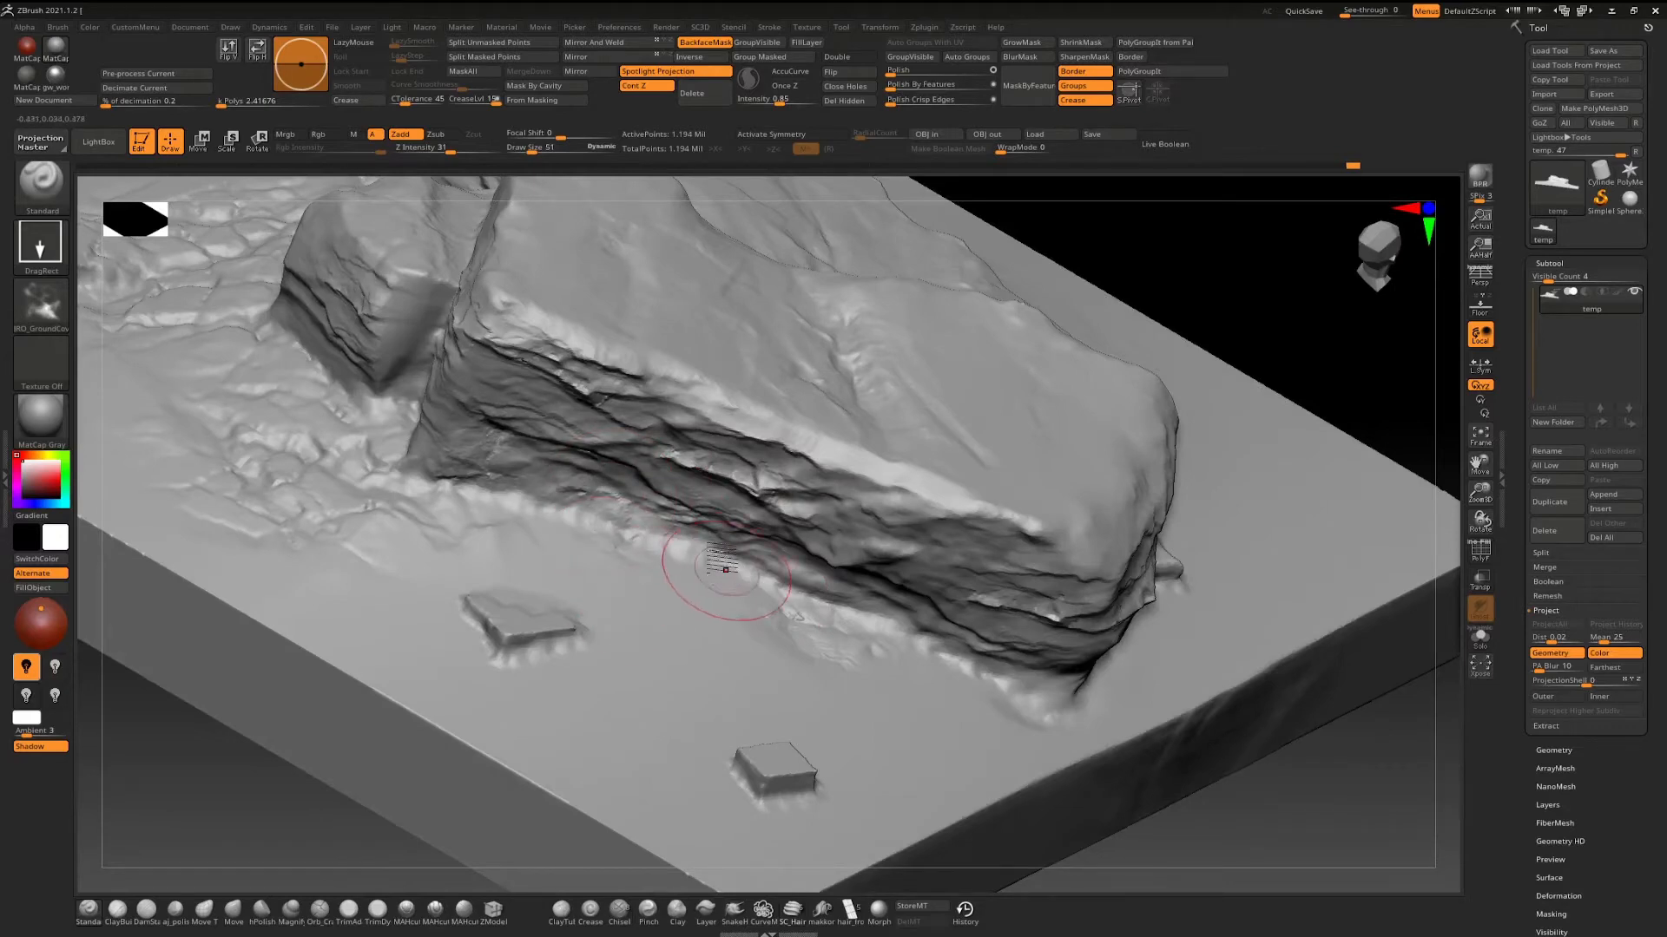
pyautogui.moveTo(707, 565); pyautogui.dragTo(768, 502, button='right')
pyautogui.moveTo(945, 459); pyautogui.dragTo(970, 444, button='right')
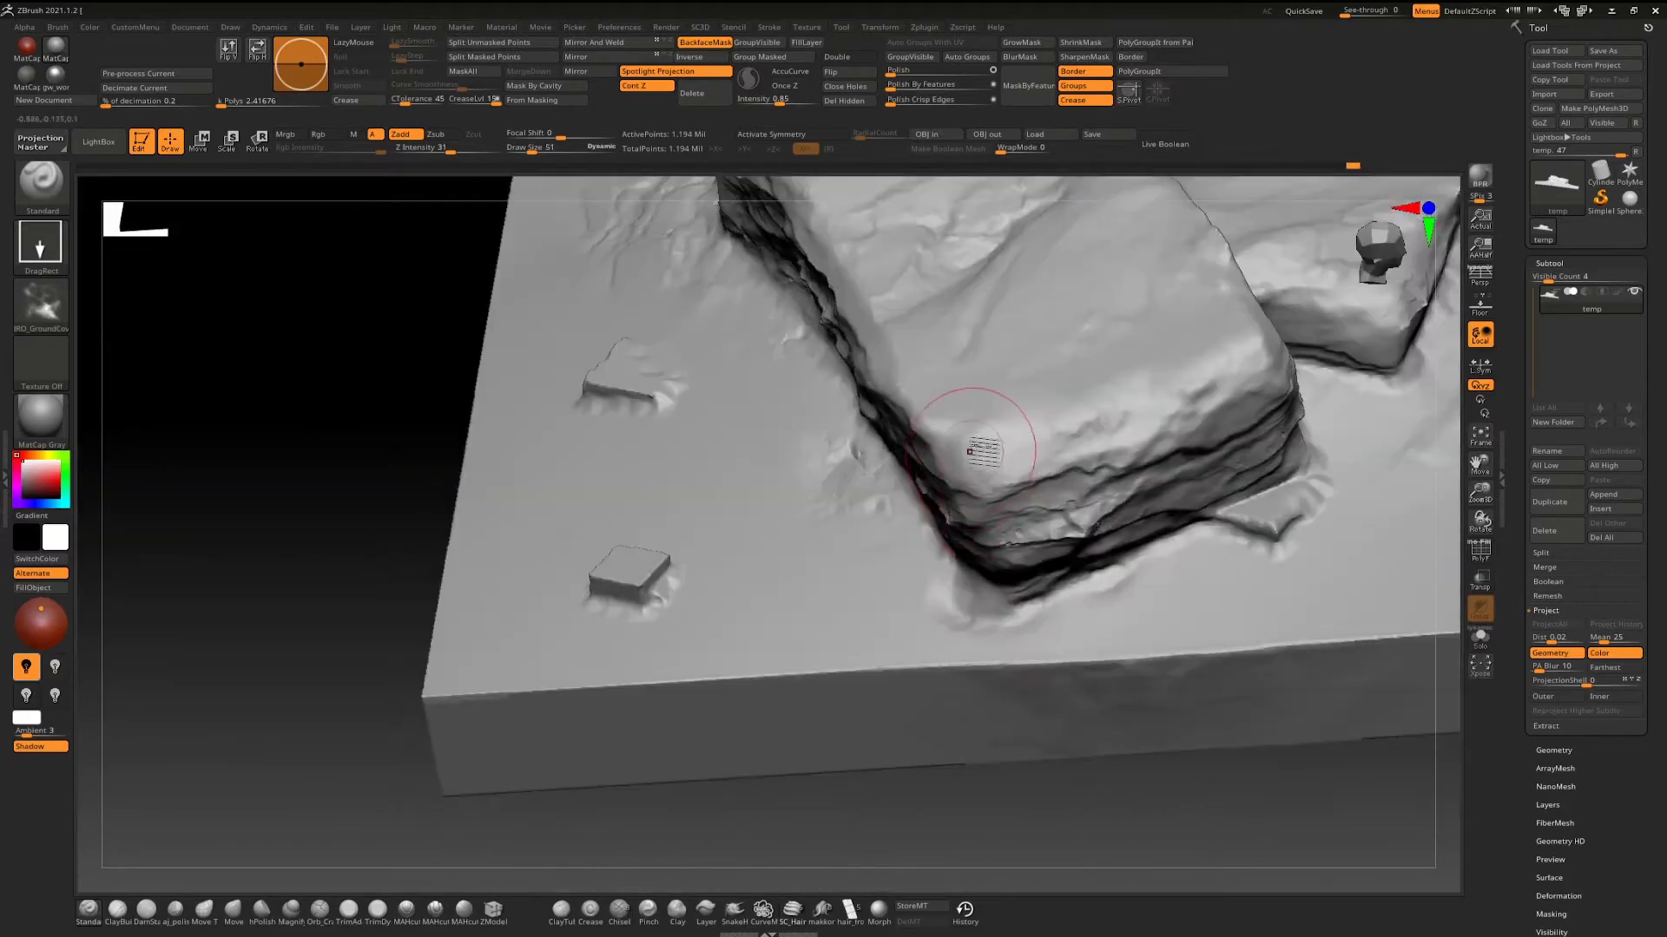
pyautogui.moveTo(972, 462)
pyautogui.mouseDown()
pyautogui.moveTo(1056, 368)
pyautogui.moveTo(1041, 316)
pyautogui.mouseUp()
pyautogui.moveTo(925, 432); pyautogui.dragTo(924, 389, button='right')
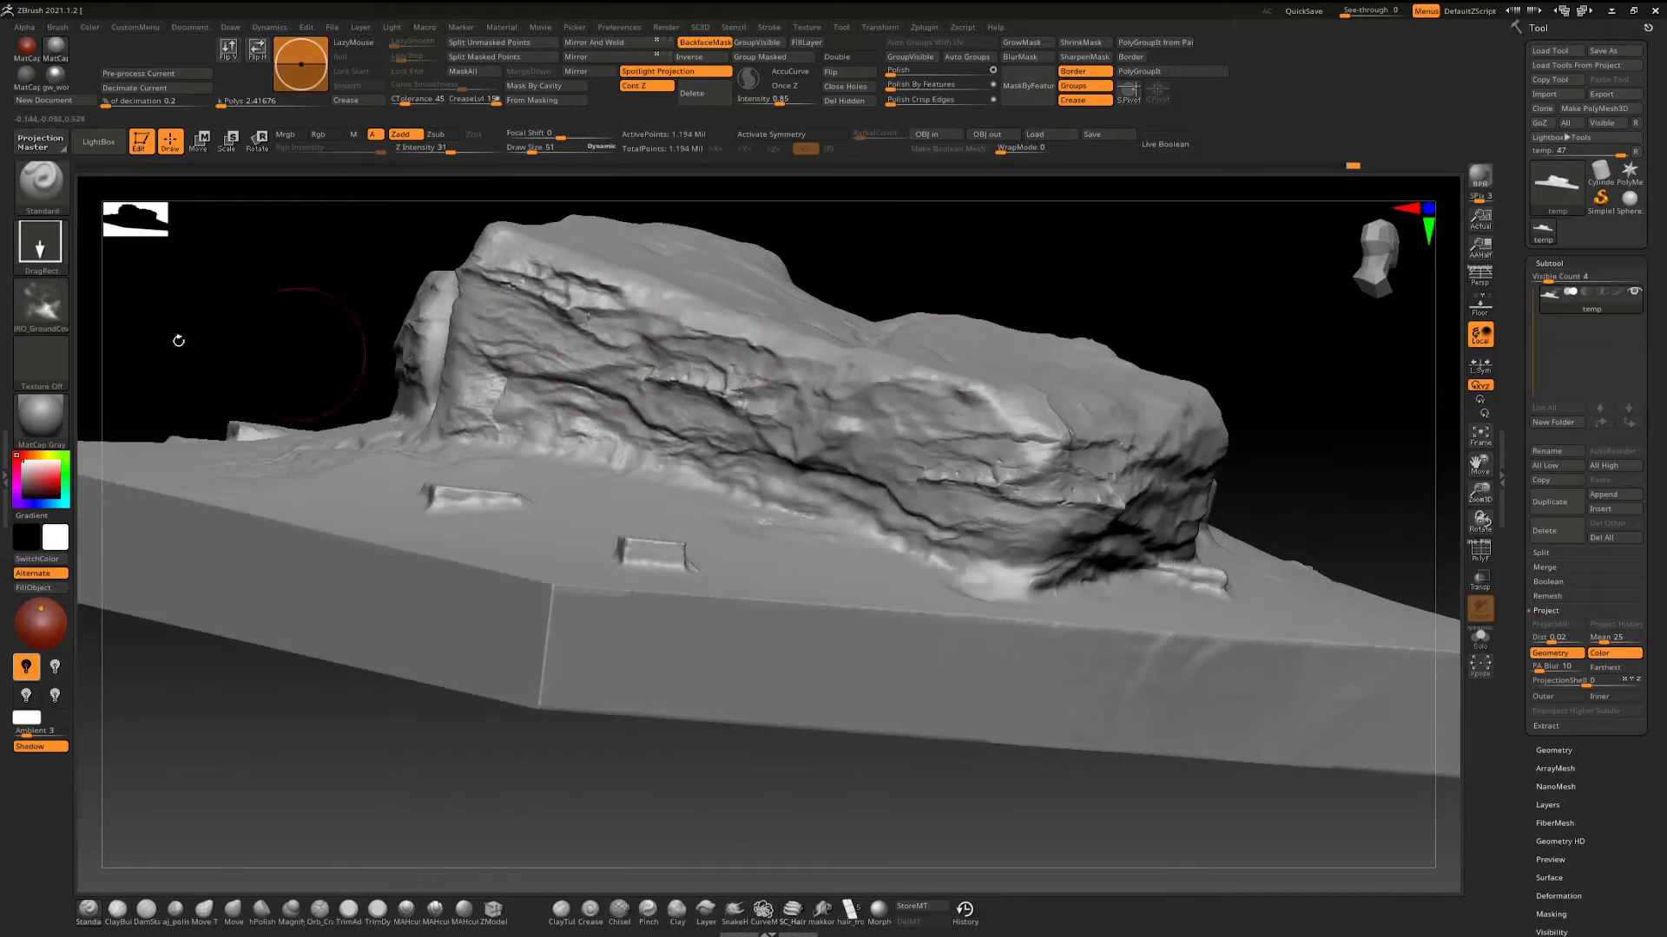
# Select a JRO_BedRock alpha and stamp rocky surface detail across the top of the taller box.
pyautogui.click(53, 309)
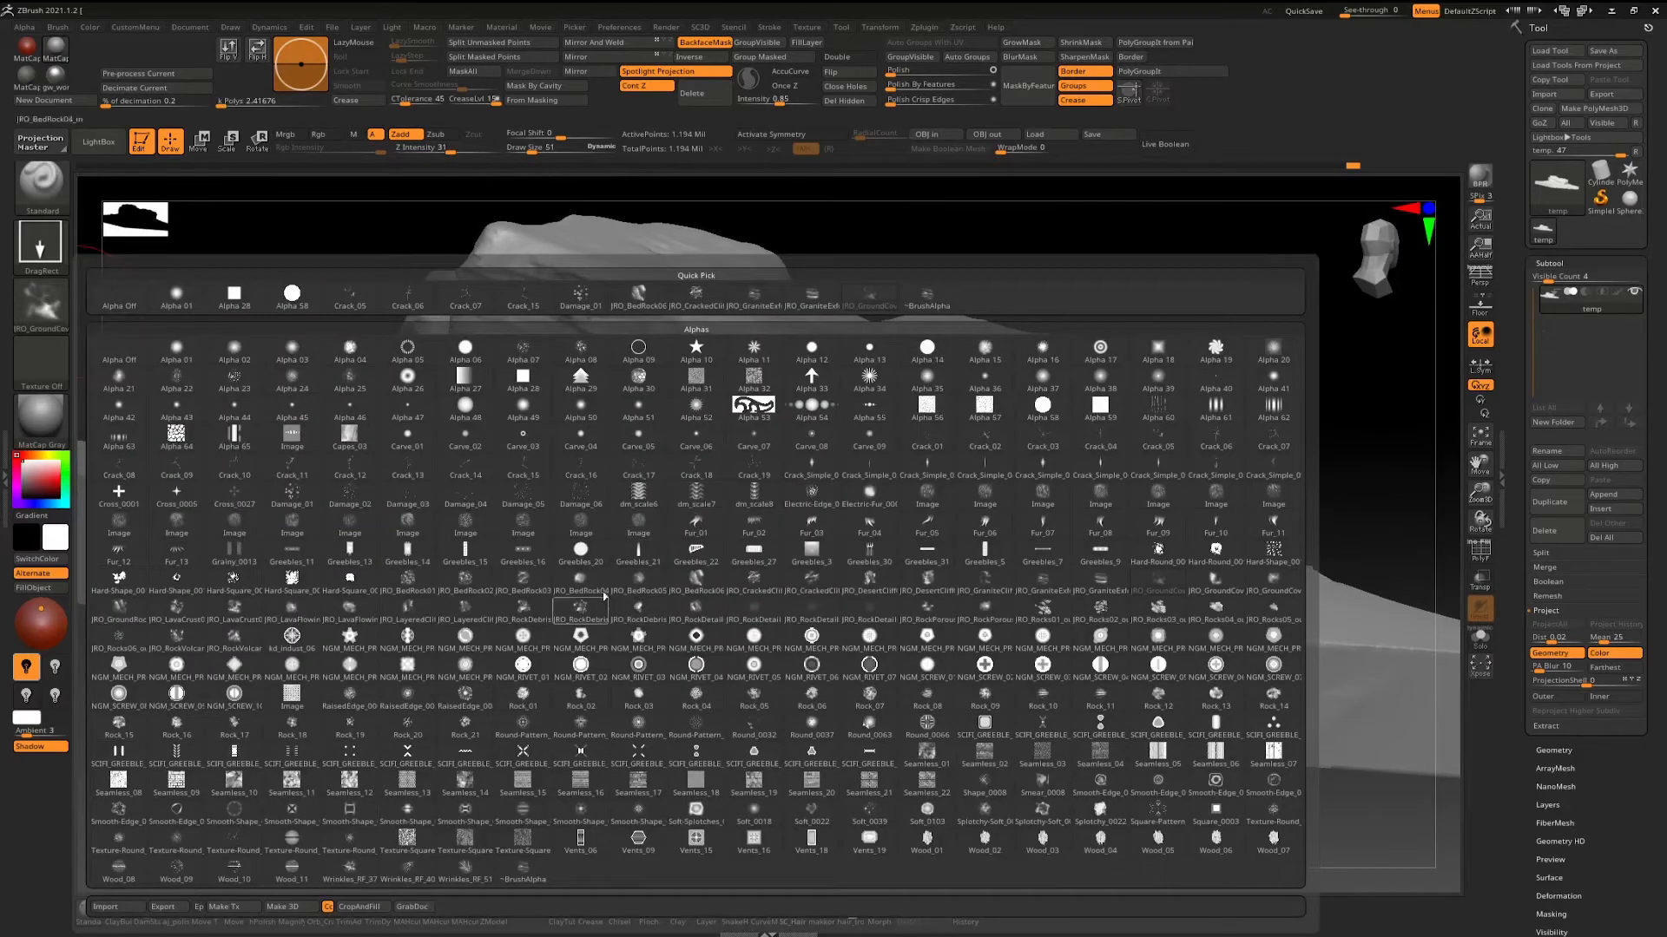
pyautogui.click(696, 582)
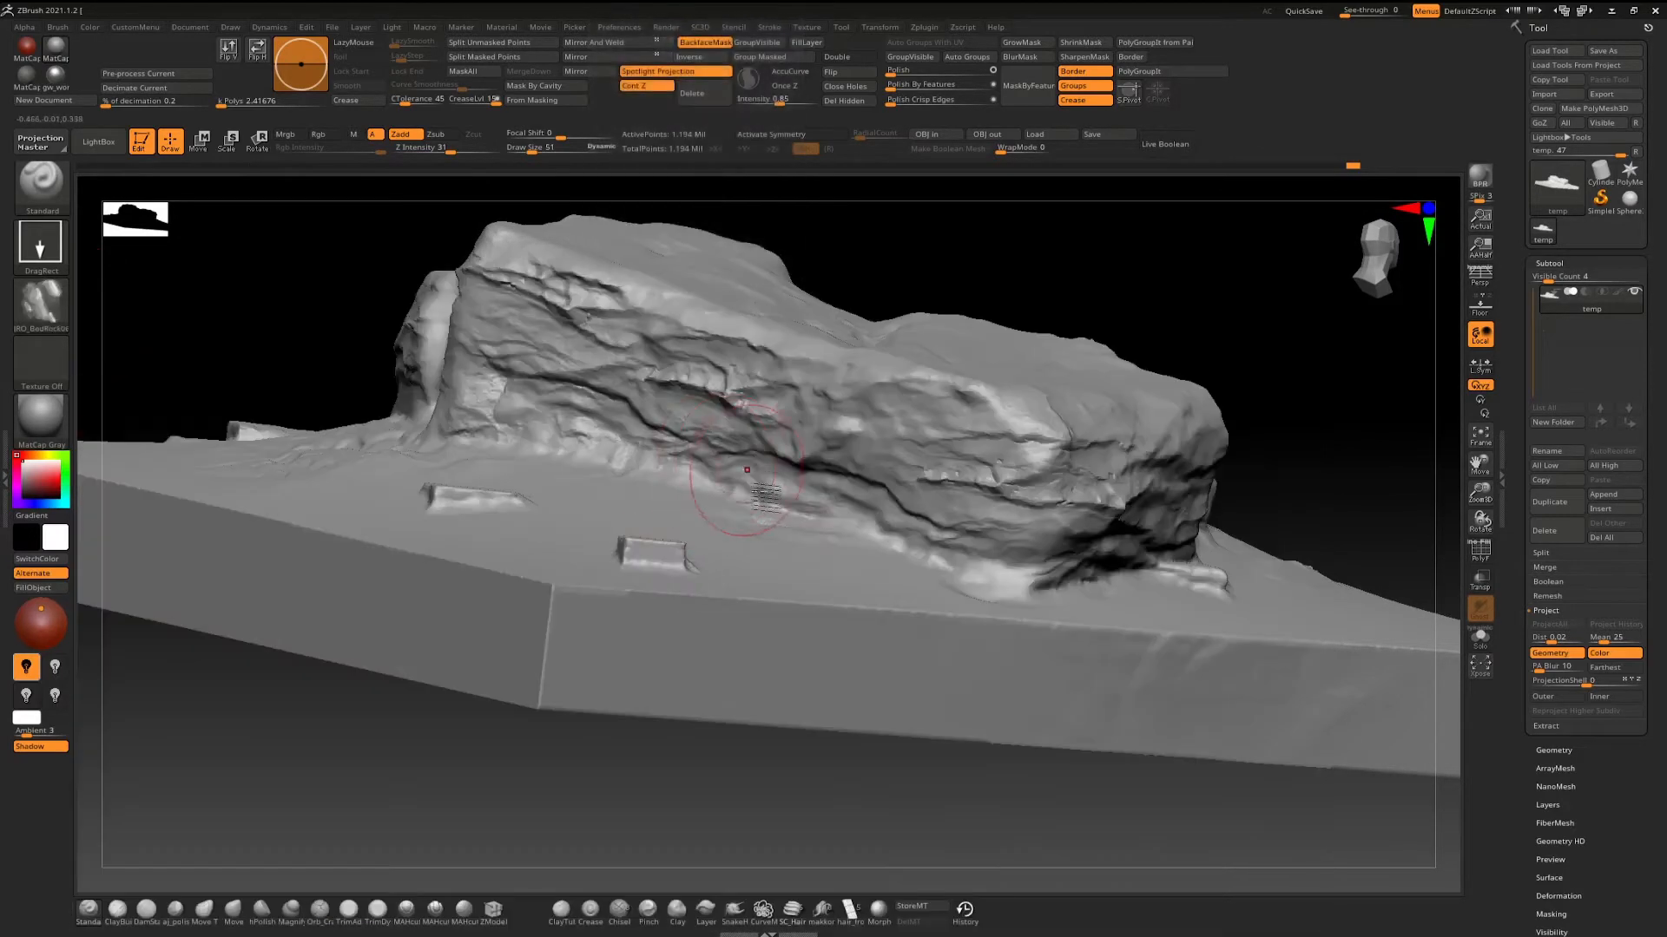
pyautogui.moveTo(743, 519); pyautogui.dragTo(967, 600, button='right')
pyautogui.moveTo(1045, 505); pyautogui.dragTo(1138, 362)
pyautogui.keyDown('alt'); pyautogui.moveTo(729, 234); pyautogui.dragTo(910, 462, button='right'); pyautogui.keyUp('alt')
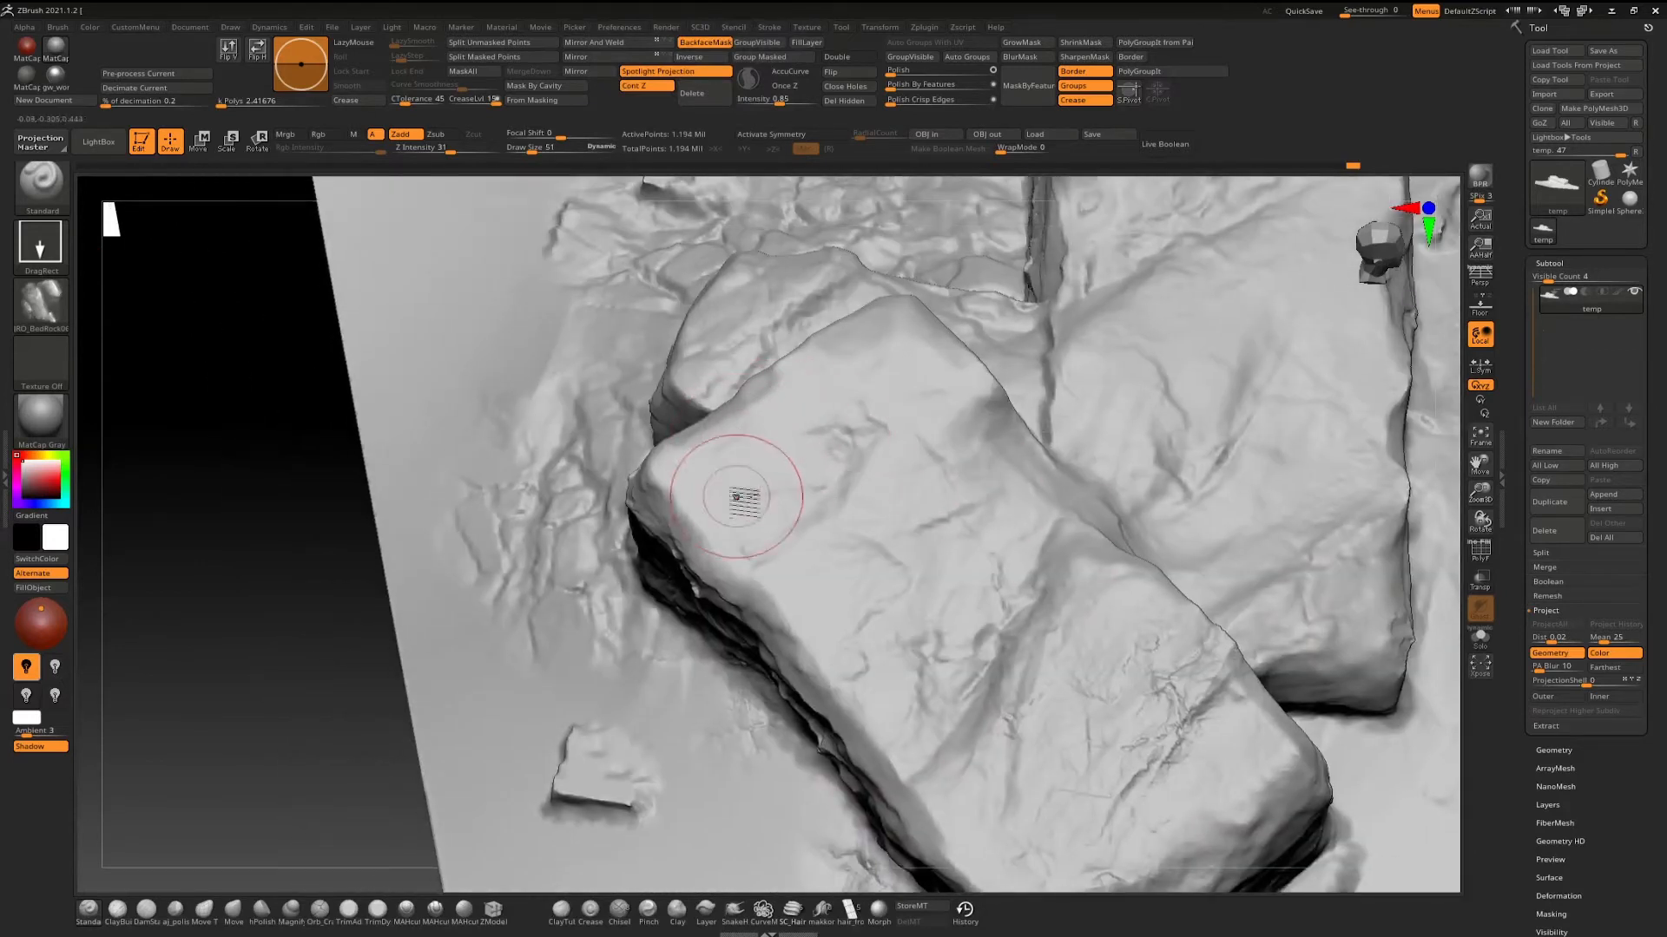
pyautogui.moveTo(744, 494)
pyautogui.mouseDown()
pyautogui.moveTo(766, 406)
pyautogui.moveTo(710, 292)
pyautogui.mouseUp()
# Stamp bedrock detail across the top of the lower box, from its front corner to its rear end.
pyautogui.keyDown('alt'); pyautogui.moveTo(1060, 383); pyautogui.dragTo(790, 525, button='right'); pyautogui.keyUp('alt')
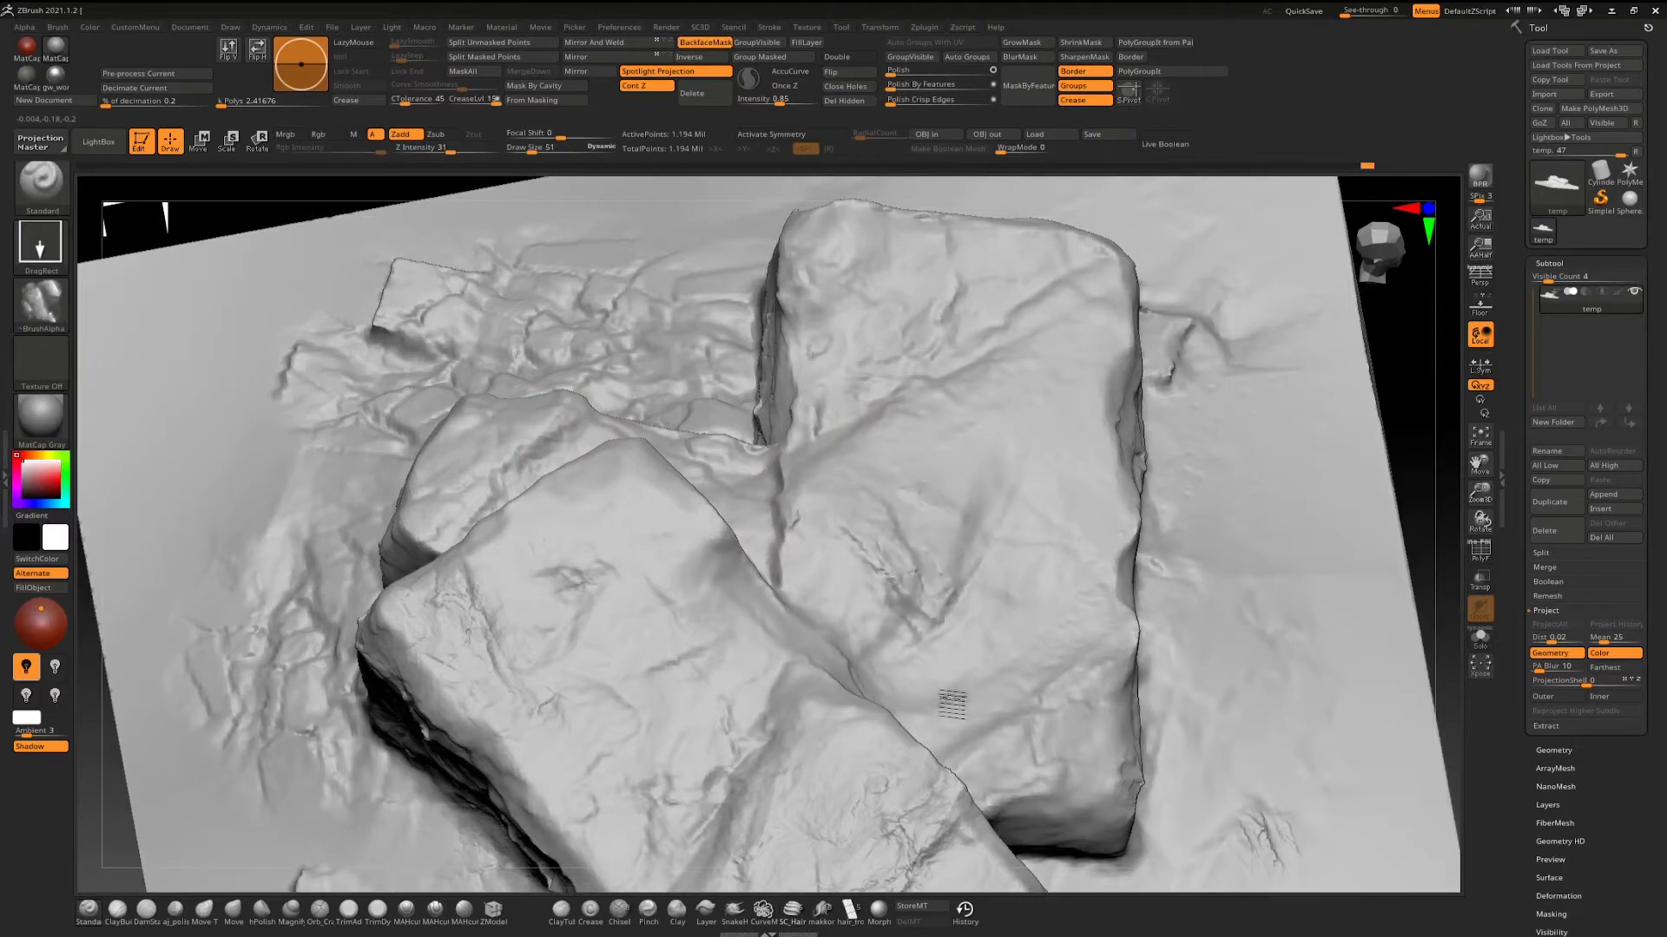
pyautogui.moveTo(859, 391); pyautogui.dragTo(1068, 492, button='right')
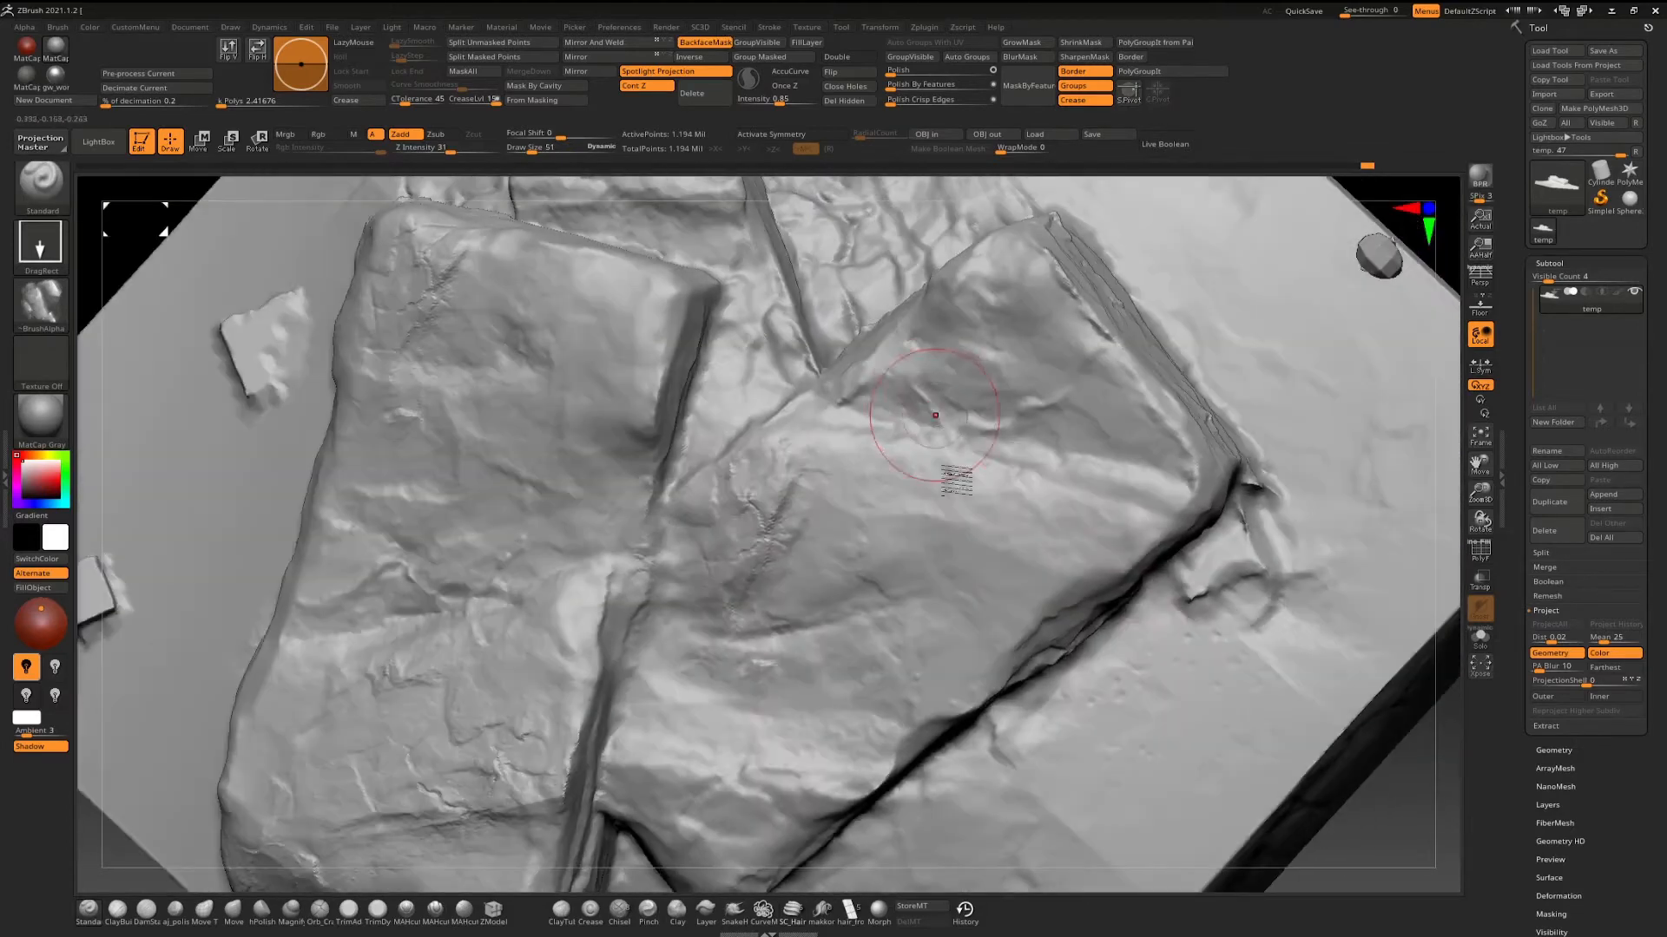
pyautogui.moveTo(1055, 382); pyautogui.dragTo(1164, 424)
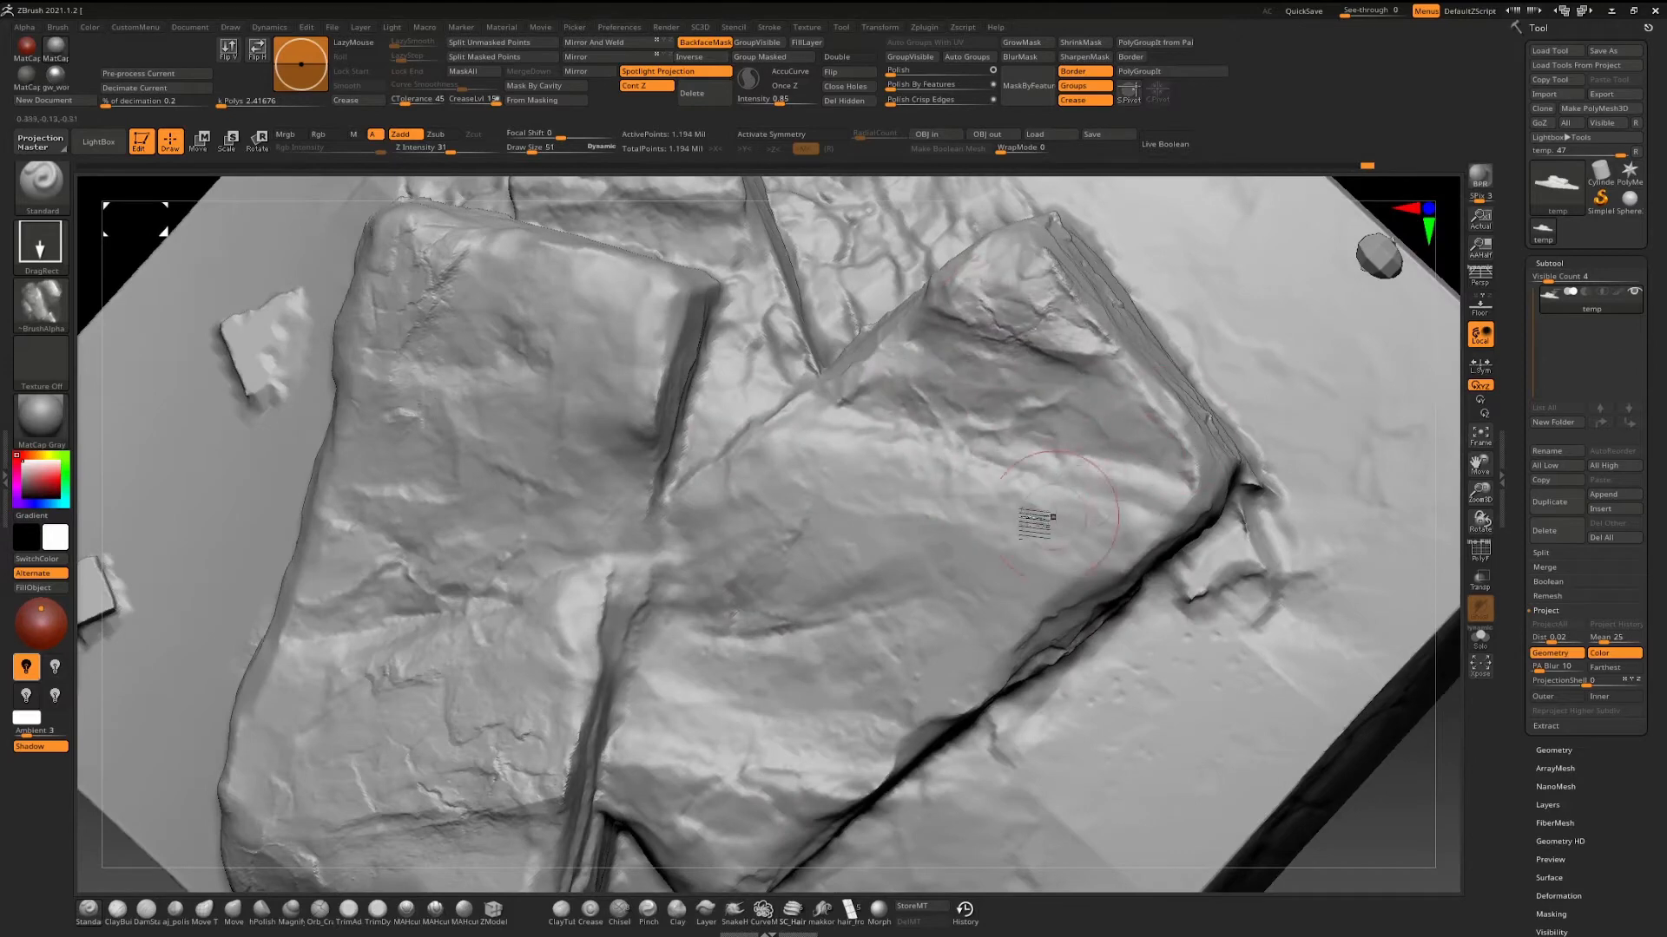
pyautogui.keyDown('alt'); pyautogui.moveTo(1036, 517); pyautogui.dragTo(1093, 408, button='right'); pyautogui.keyUp('alt')
pyautogui.moveTo(793, 732)
pyautogui.mouseDown()
pyautogui.moveTo(899, 776)
pyautogui.moveTo(962, 767)
pyautogui.mouseUp()
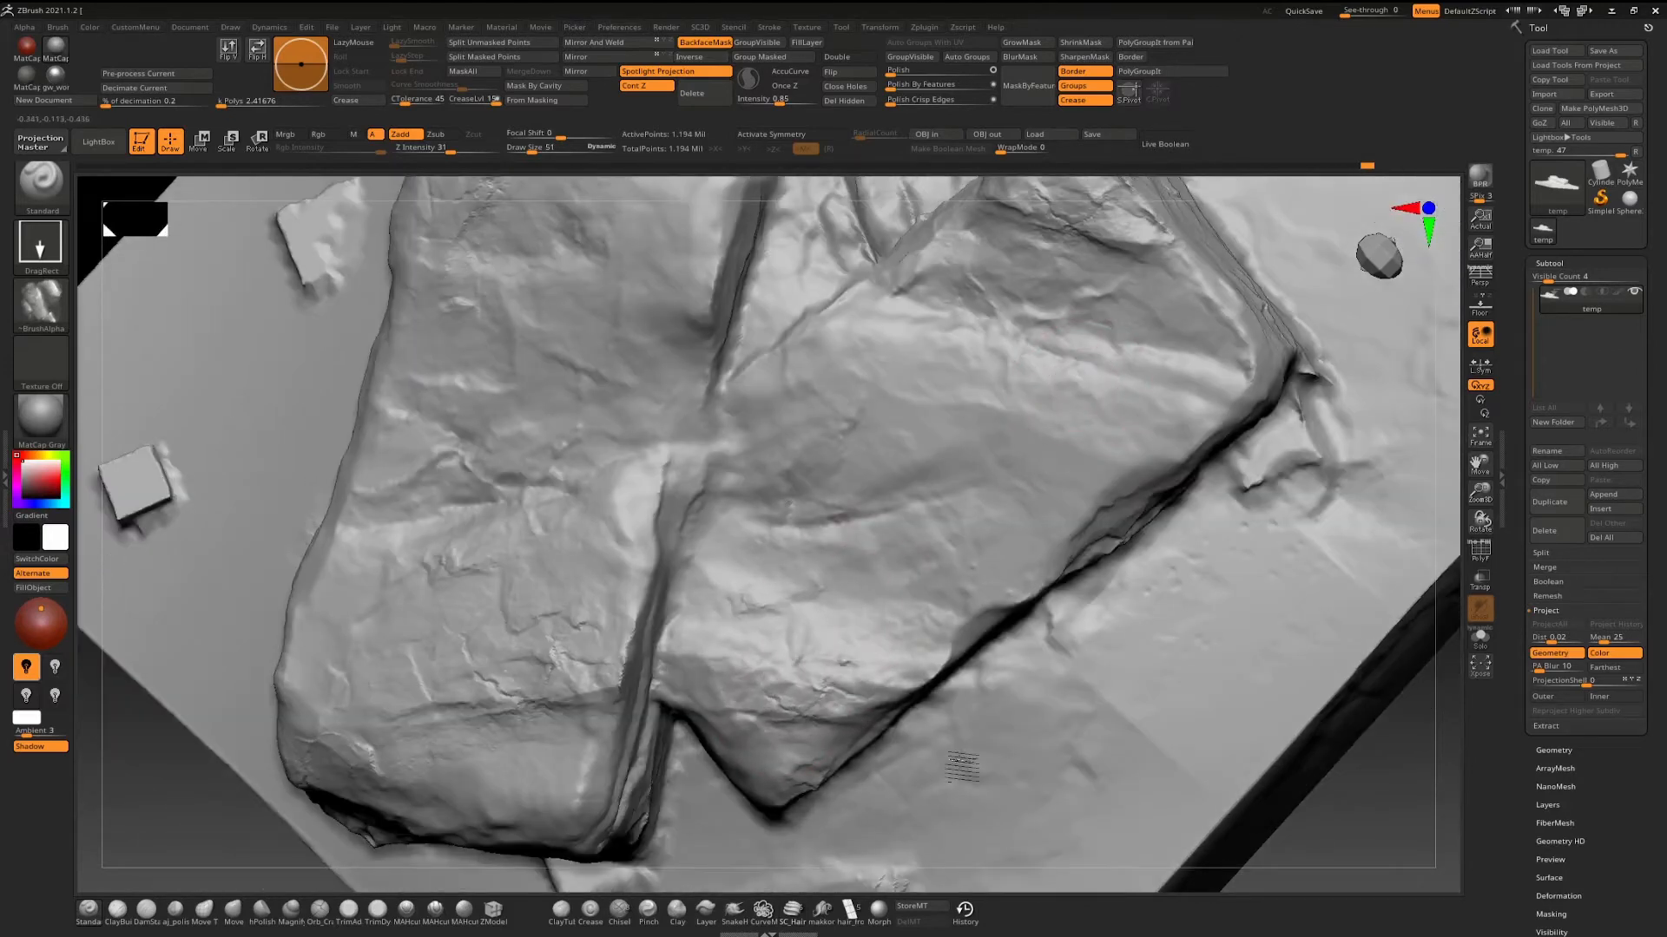
pyautogui.moveTo(1053, 514)
pyautogui.mouseDown(button='right')
pyautogui.moveTo(1060, 532)
pyautogui.moveTo(614, 532)
pyautogui.moveTo(1046, 495)
pyautogui.mouseUp(button='right')
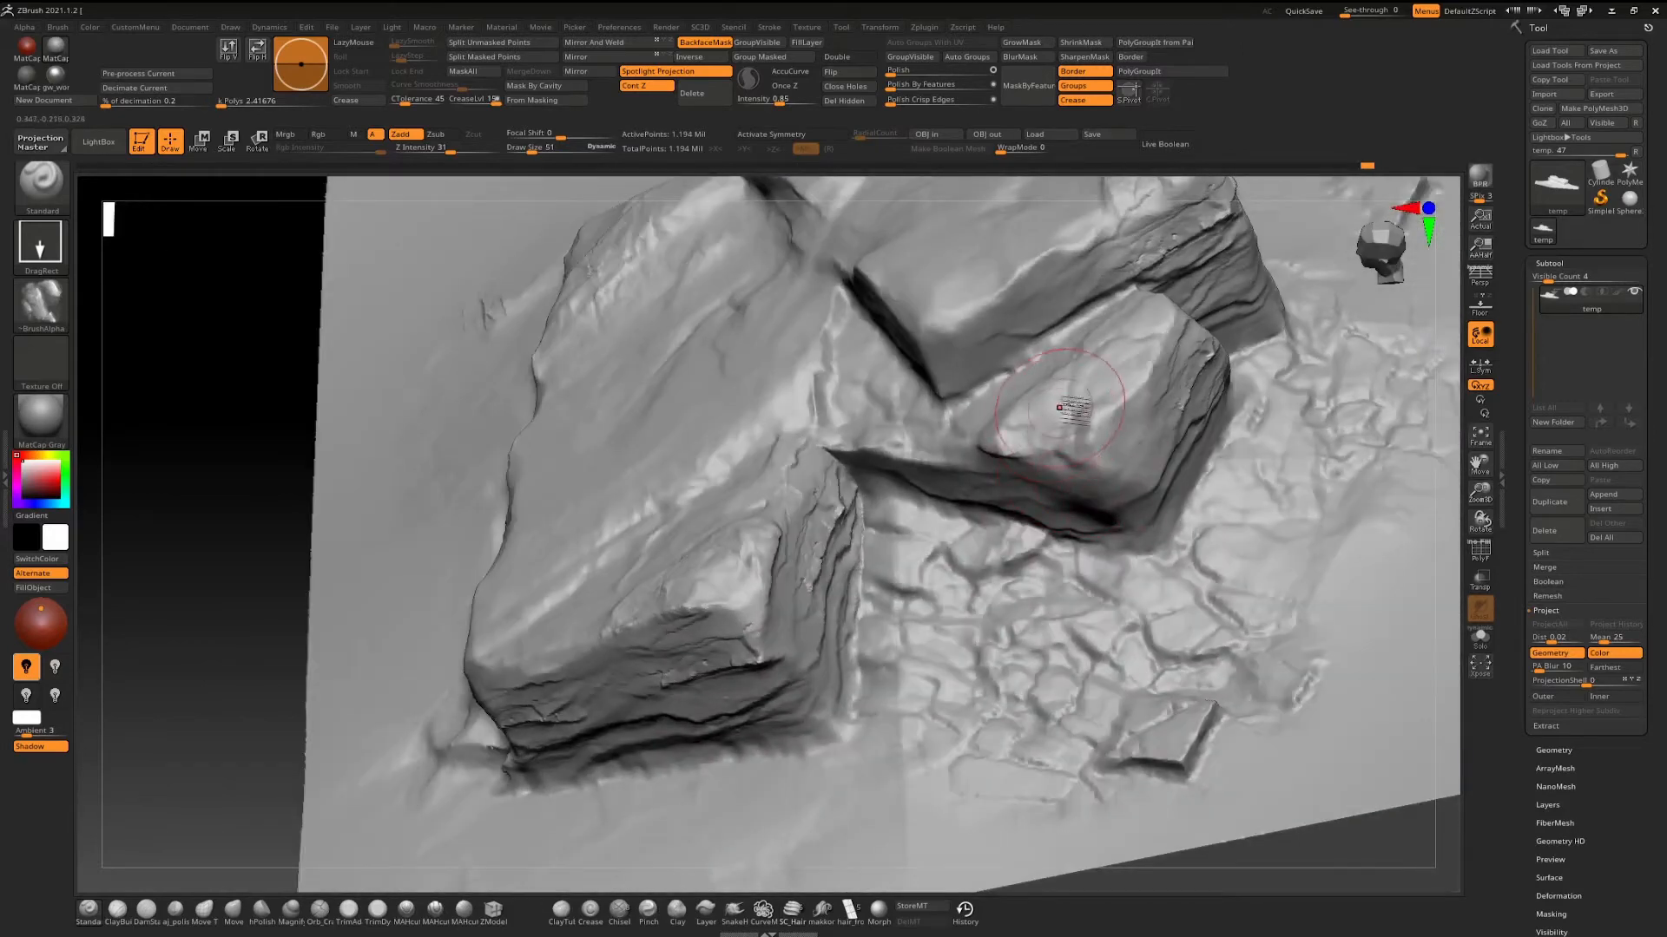
# Reduce the aj_polish brush's draw size to 33 and flatten the exposed edges and front corner of the small box.
pyautogui.moveTo(1060, 407); pyautogui.dragTo(1076, 395, button='right')
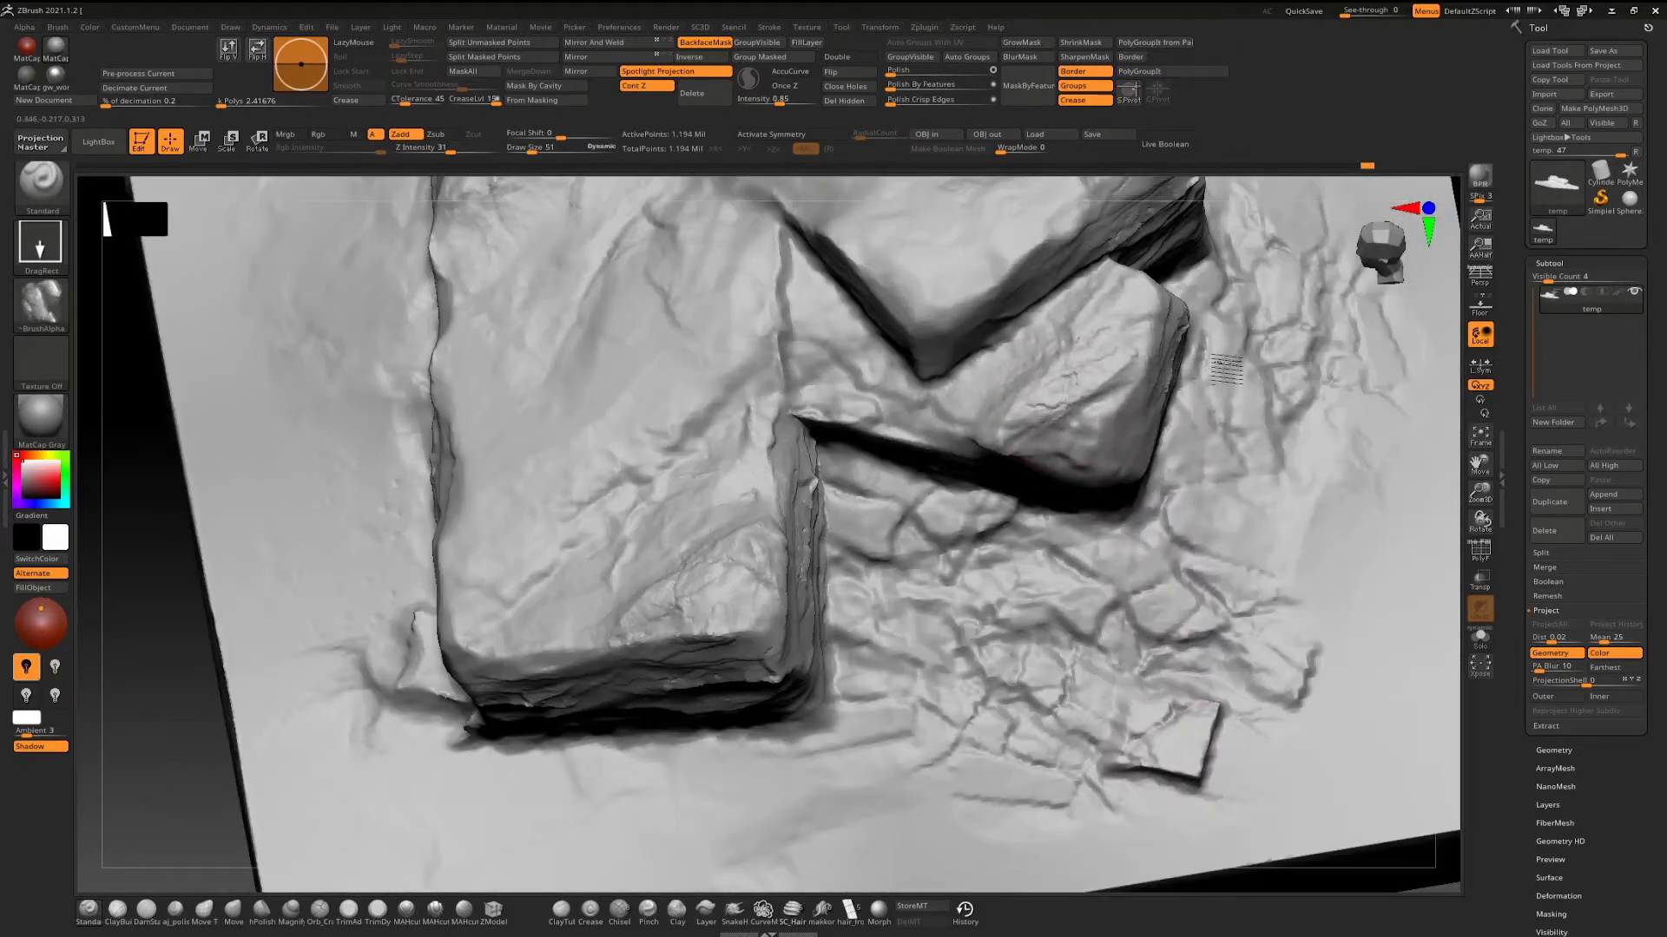
pyautogui.moveTo(1220, 403)
pyautogui.mouseDown(button='right')
pyautogui.moveTo(1010, 471)
pyautogui.moveTo(1007, 494)
pyautogui.mouseUp(button='right')
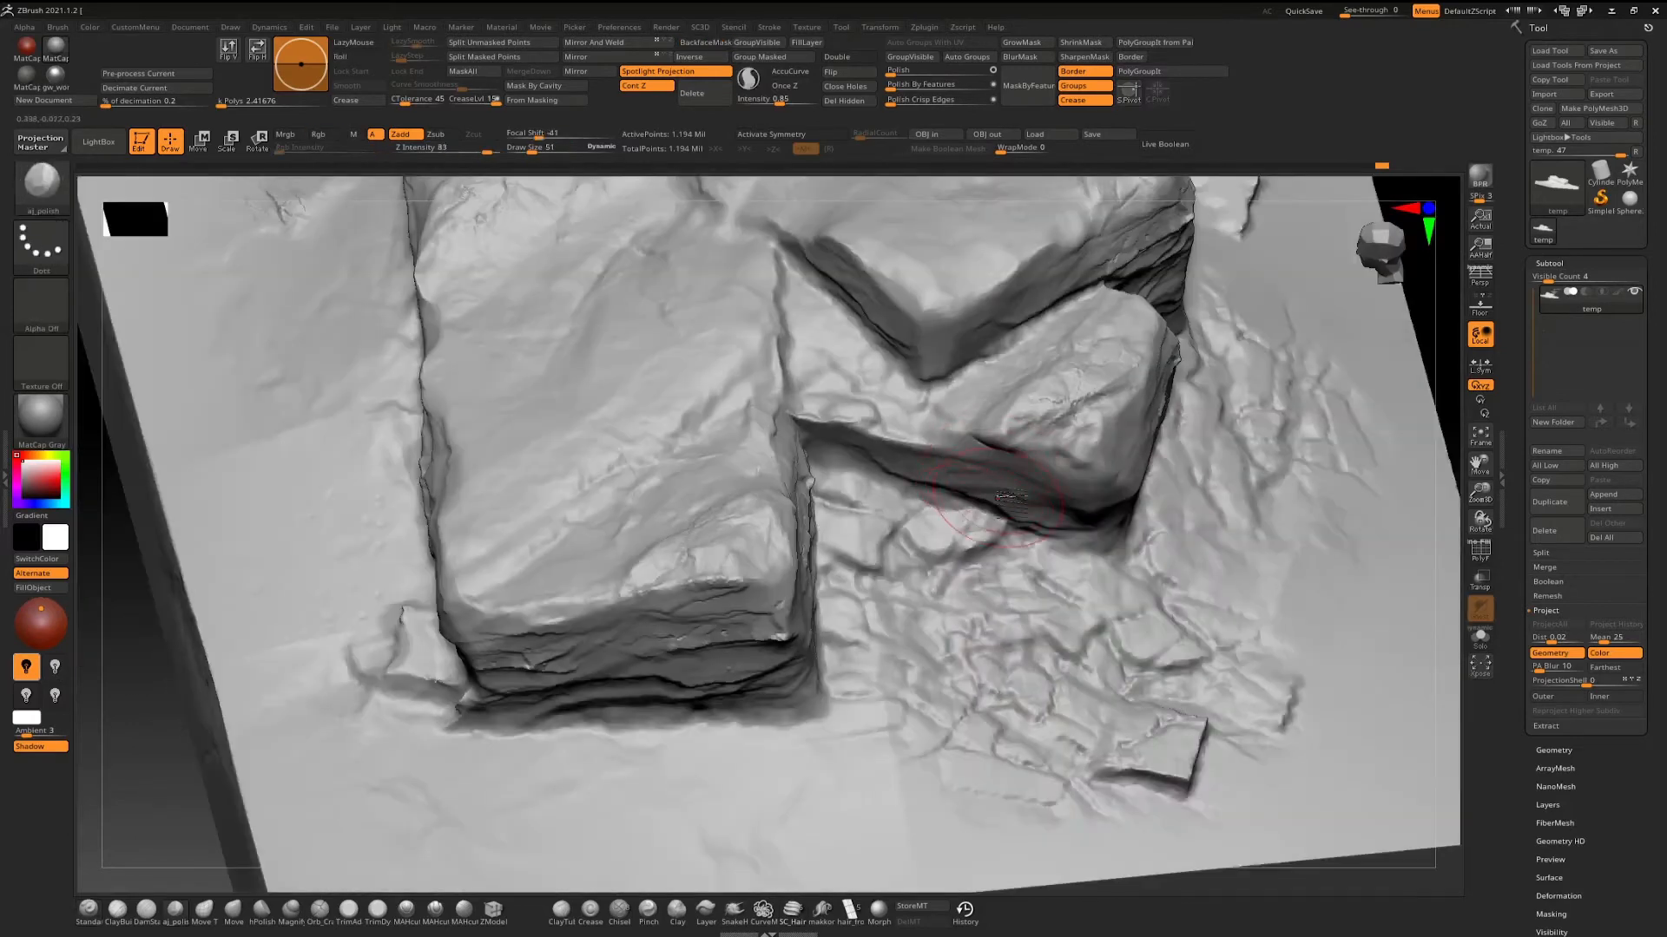
pyautogui.moveTo(988, 556)
pyautogui.keyDown('ctrl'); pyautogui.mouseDown(button='right')
pyautogui.moveTo(988, 578)
pyautogui.moveTo(1014, 444)
pyautogui.moveTo(991, 487)
pyautogui.mouseUp(button='right'); pyautogui.keyUp('ctrl')
pyautogui.press('space')
pyautogui.moveTo(991, 487); pyautogui.dragTo(987, 487)
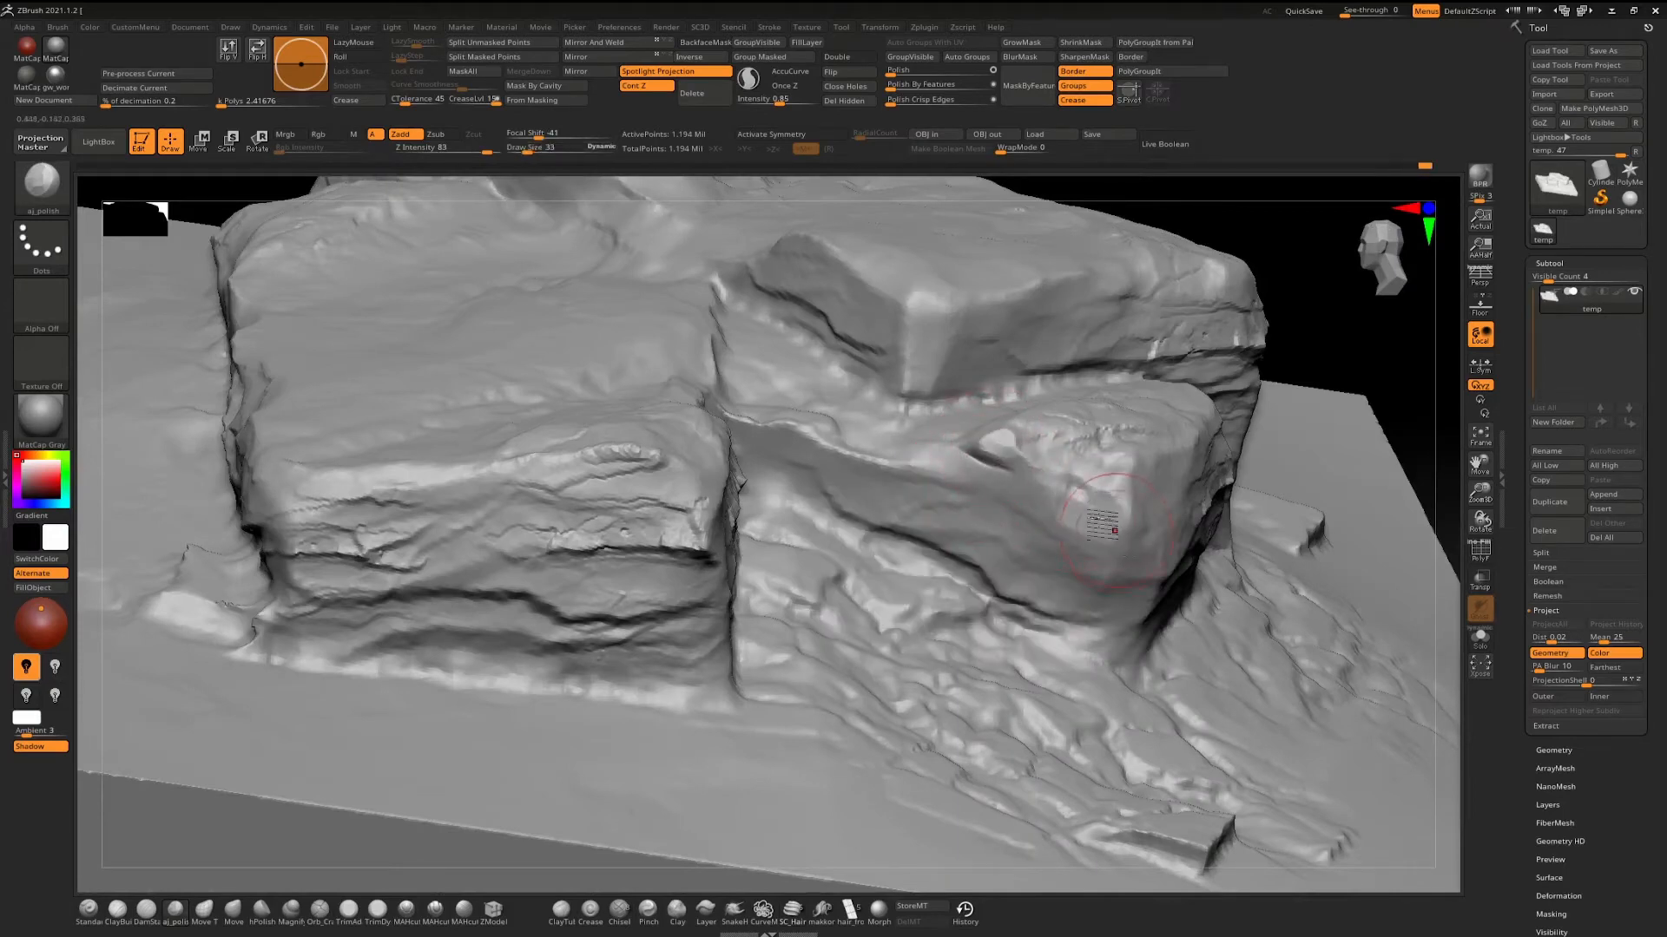
pyautogui.moveTo(1102, 526); pyautogui.dragTo(1144, 493, button='right')
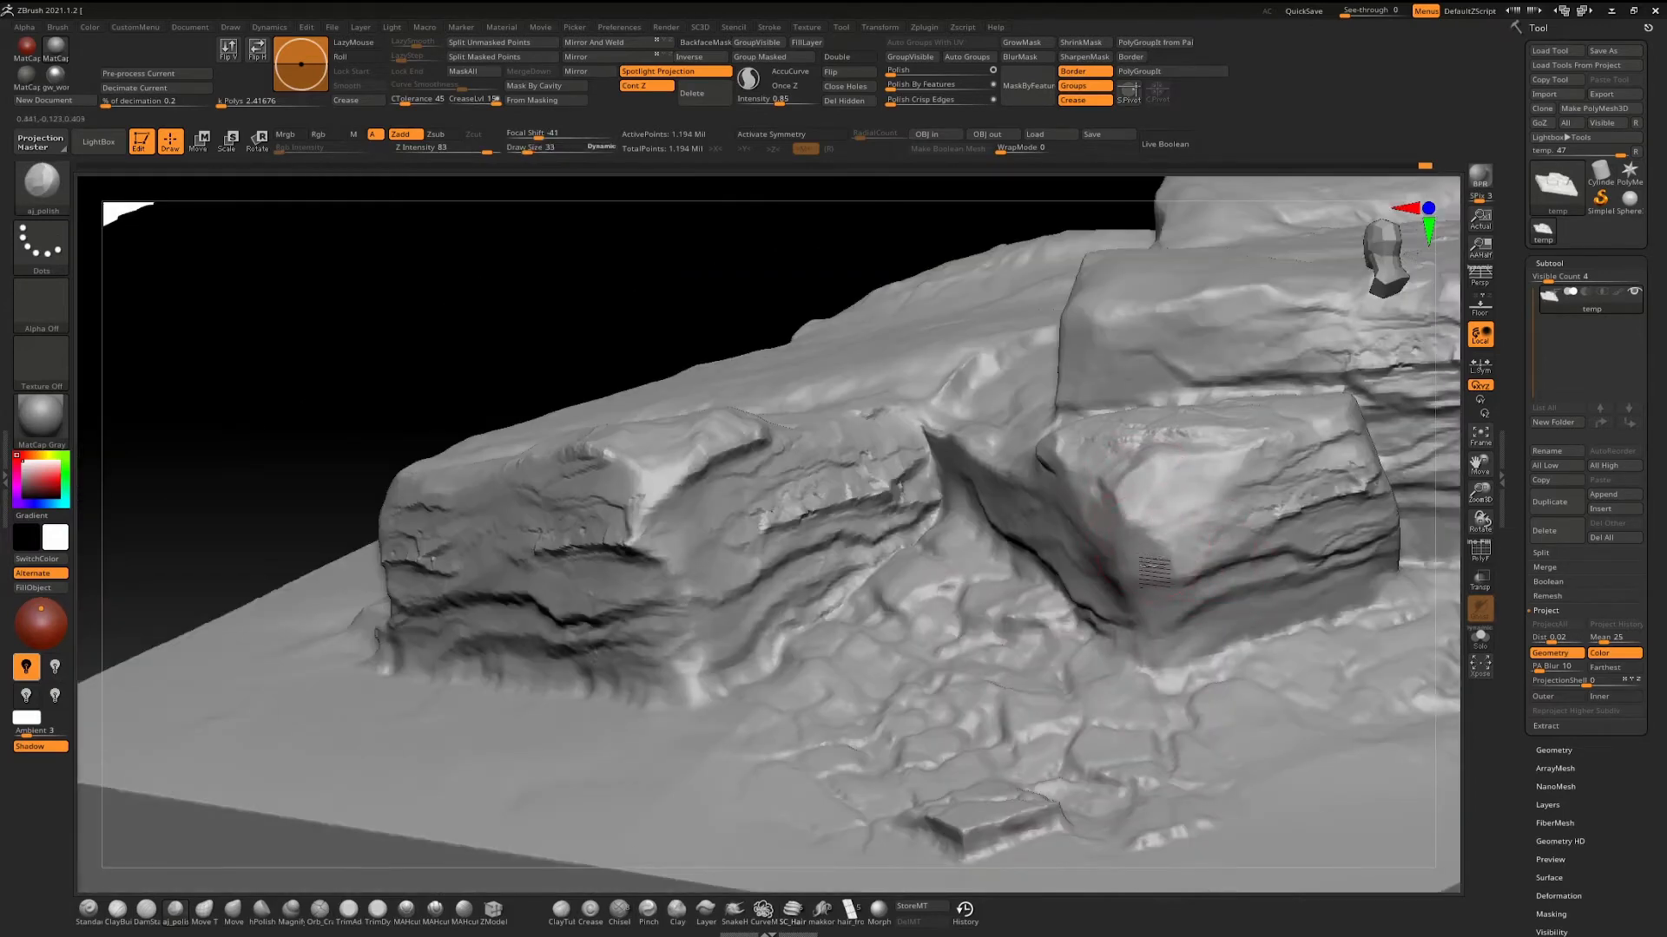
pyautogui.moveTo(1154, 571)
pyautogui.mouseDown(button='right')
pyautogui.moveTo(1333, 434)
pyautogui.moveTo(1120, 539)
pyautogui.moveTo(1016, 496)
pyautogui.mouseUp(button='right')
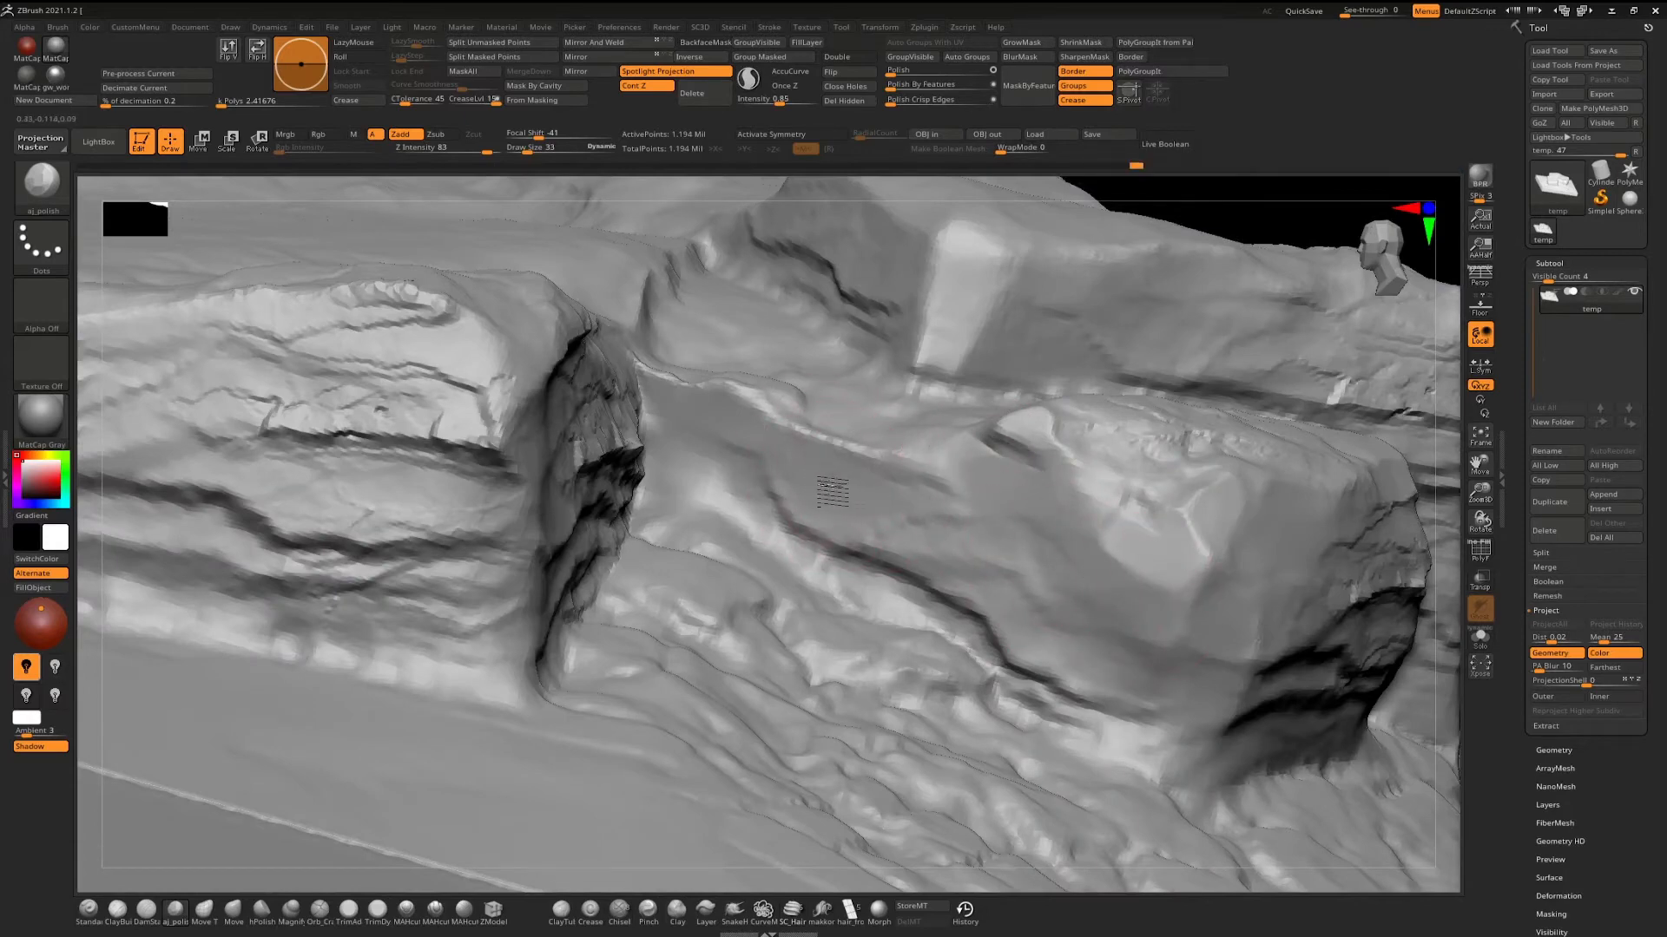
# Polish the front corner and the layered end face of the lower box.
pyautogui.moveTo(974, 597); pyautogui.dragTo(1120, 495, button='right')
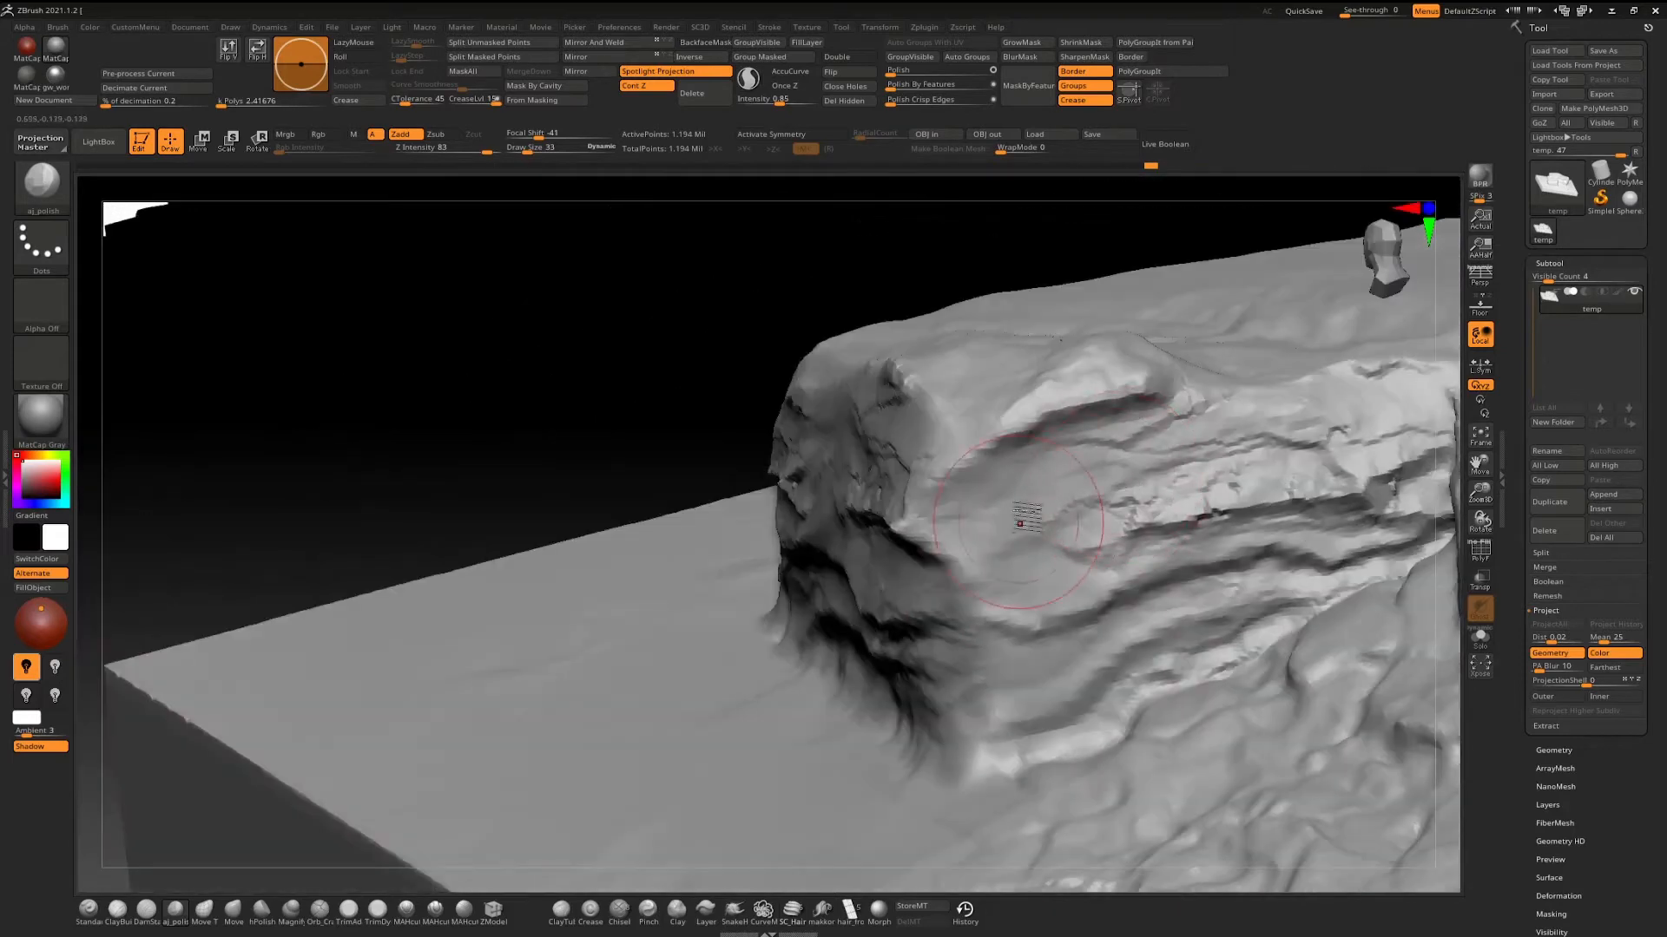
pyautogui.moveTo(927, 501); pyautogui.dragTo(907, 519, button='right')
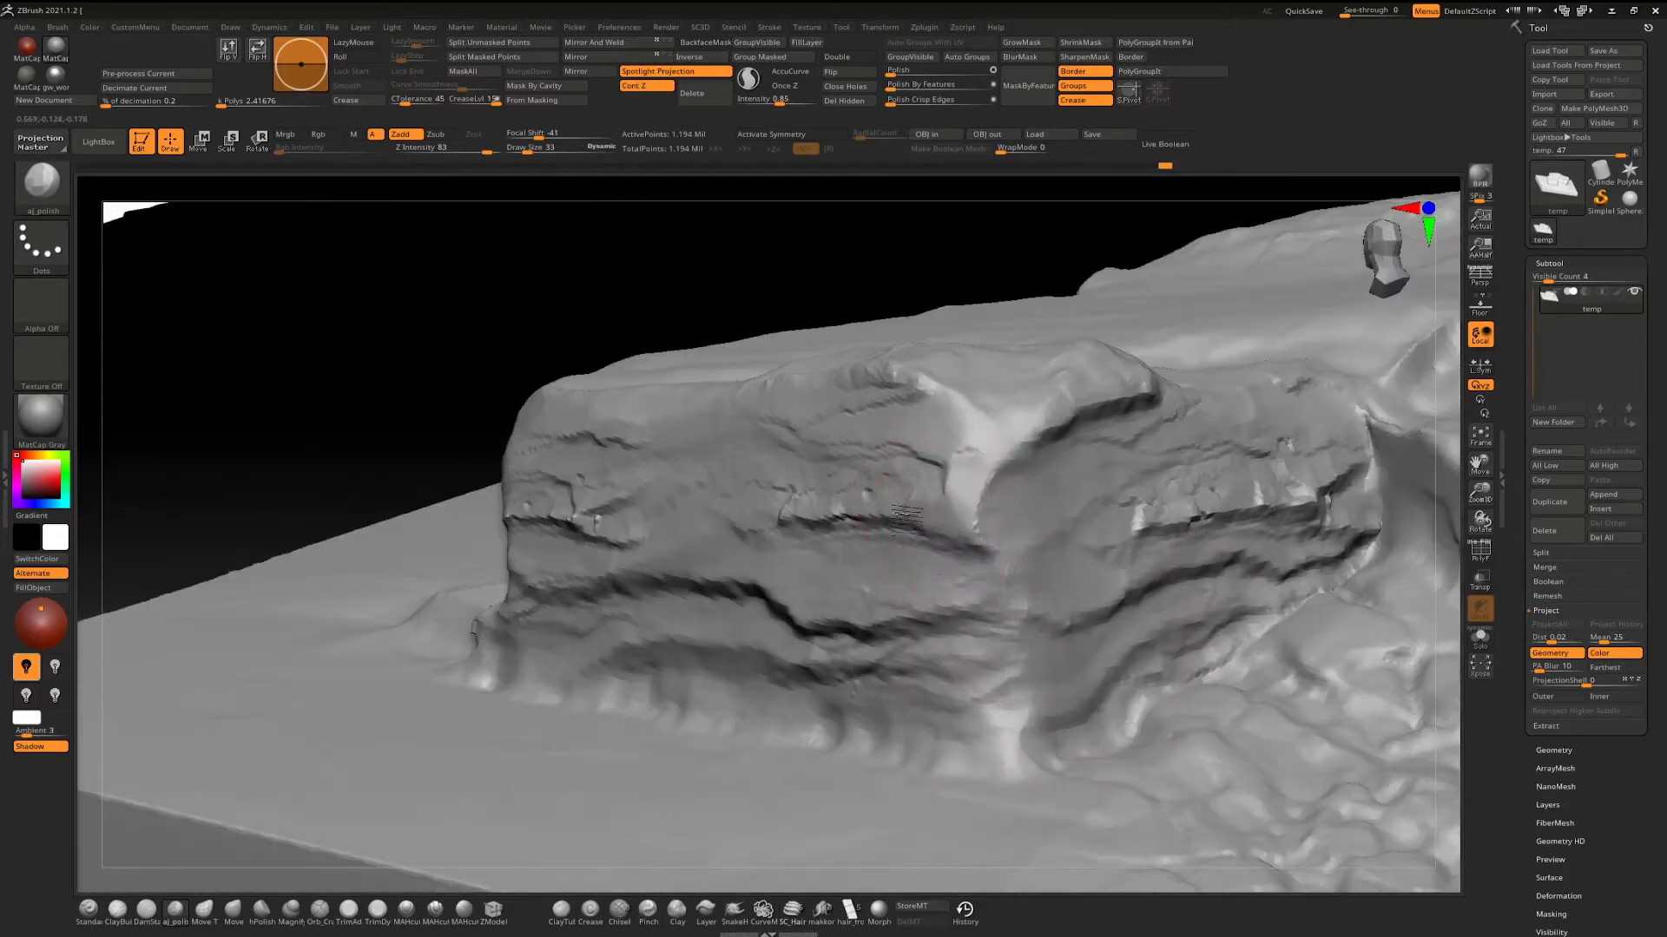
pyautogui.moveTo(965, 565); pyautogui.dragTo(1140, 438, button='right')
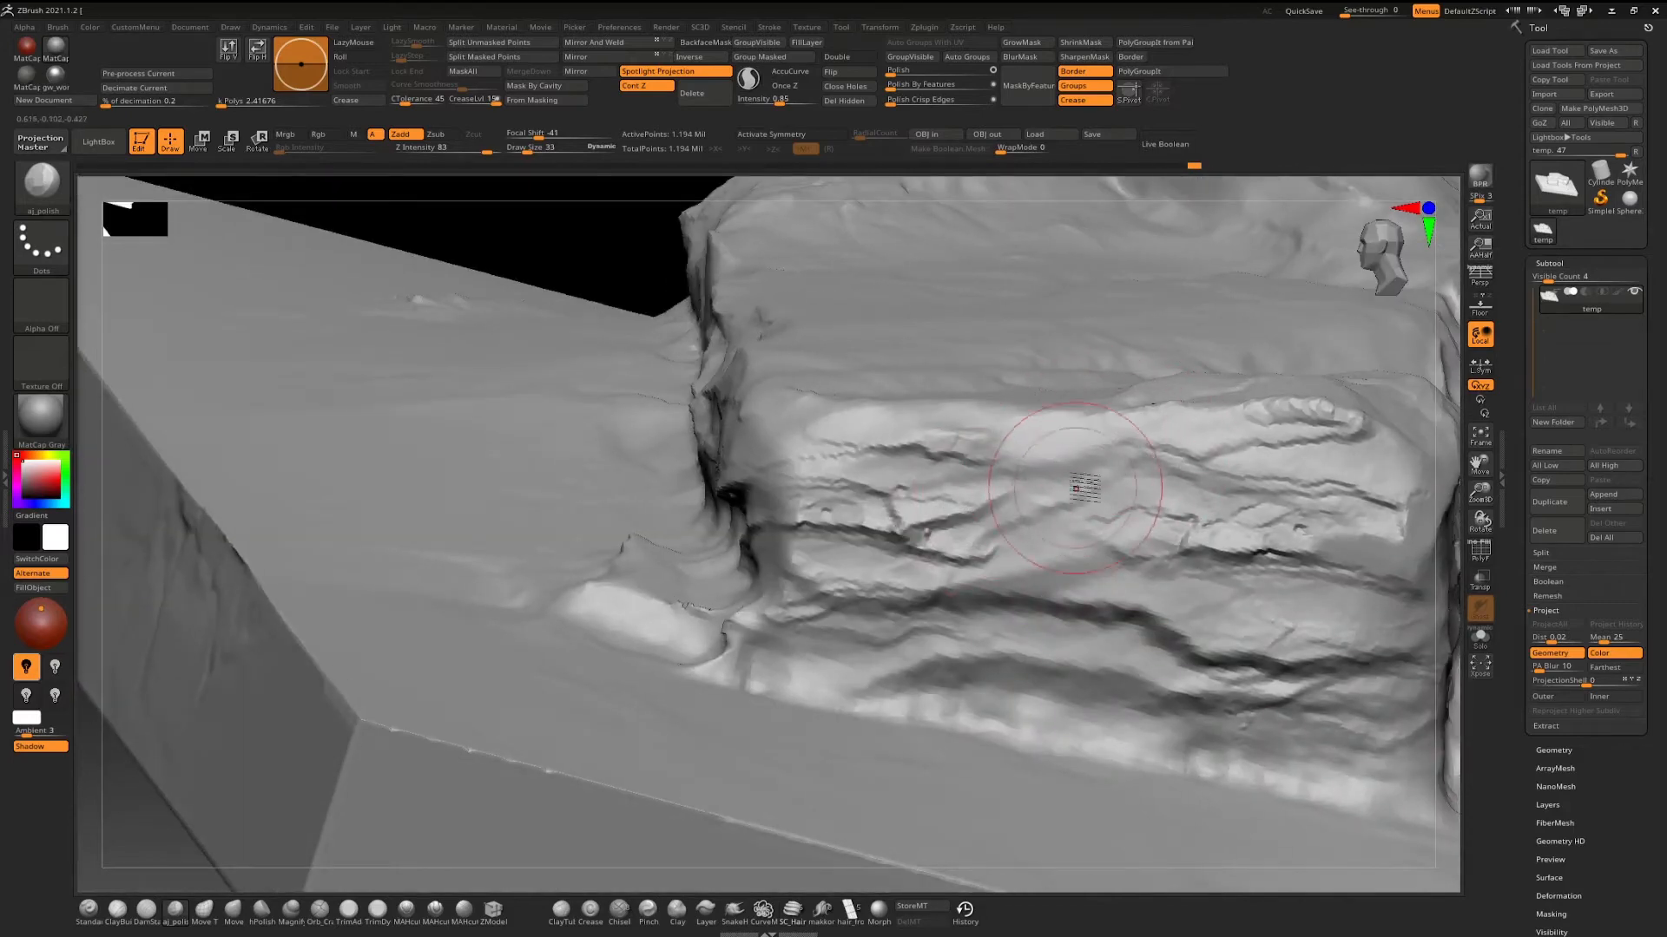
# Smooth and polish the small stone at the outer foot of the lower box's front corner.
pyautogui.moveTo(1049, 549)
pyautogui.mouseDown(button='right')
pyautogui.moveTo(863, 491)
pyautogui.moveTo(752, 699)
pyautogui.mouseUp(button='right')
pyautogui.moveTo(764, 663)
pyautogui.keyDown('shift'); pyautogui.mouseDown()
pyautogui.moveTo(760, 615)
pyautogui.moveTo(655, 588)
pyautogui.moveTo(591, 476)
pyautogui.moveTo(606, 567)
pyautogui.moveTo(465, 569)
pyautogui.moveTo(554, 644)
pyautogui.mouseUp(); pyautogui.keyUp('shift')
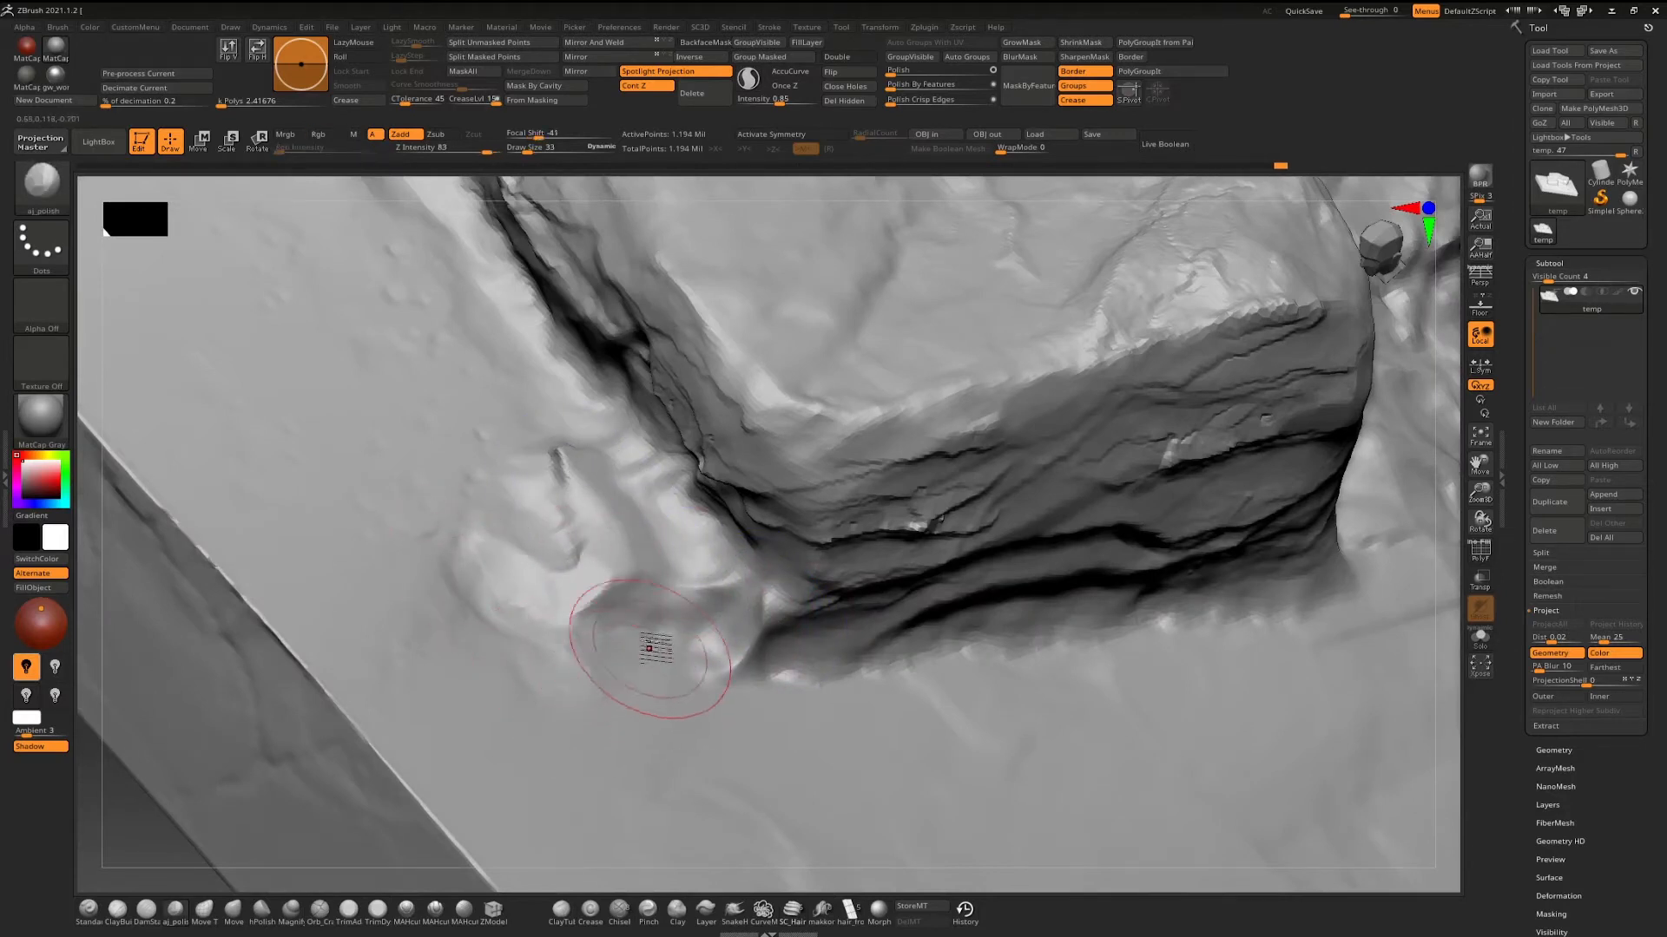
pyautogui.moveTo(647, 644); pyautogui.dragTo(657, 662, button='right')
pyautogui.moveTo(657, 662); pyautogui.dragTo(580, 695)
# Polish the rim of the lower box's long outer side and the edges of the taller box.
pyautogui.moveTo(717, 677)
pyautogui.mouseDown(button='right')
pyautogui.moveTo(782, 551)
pyautogui.moveTo(884, 574)
pyautogui.moveTo(799, 502)
pyautogui.moveTo(930, 595)
pyautogui.moveTo(859, 692)
pyautogui.moveTo(1080, 757)
pyautogui.moveTo(877, 406)
pyautogui.mouseUp(button='right')
pyautogui.moveTo(878, 407)
pyautogui.keyDown('alt'); pyautogui.mouseDown(button='right')
pyautogui.moveTo(979, 588)
pyautogui.moveTo(978, 548)
pyautogui.mouseUp(button='right'); pyautogui.keyUp('alt')
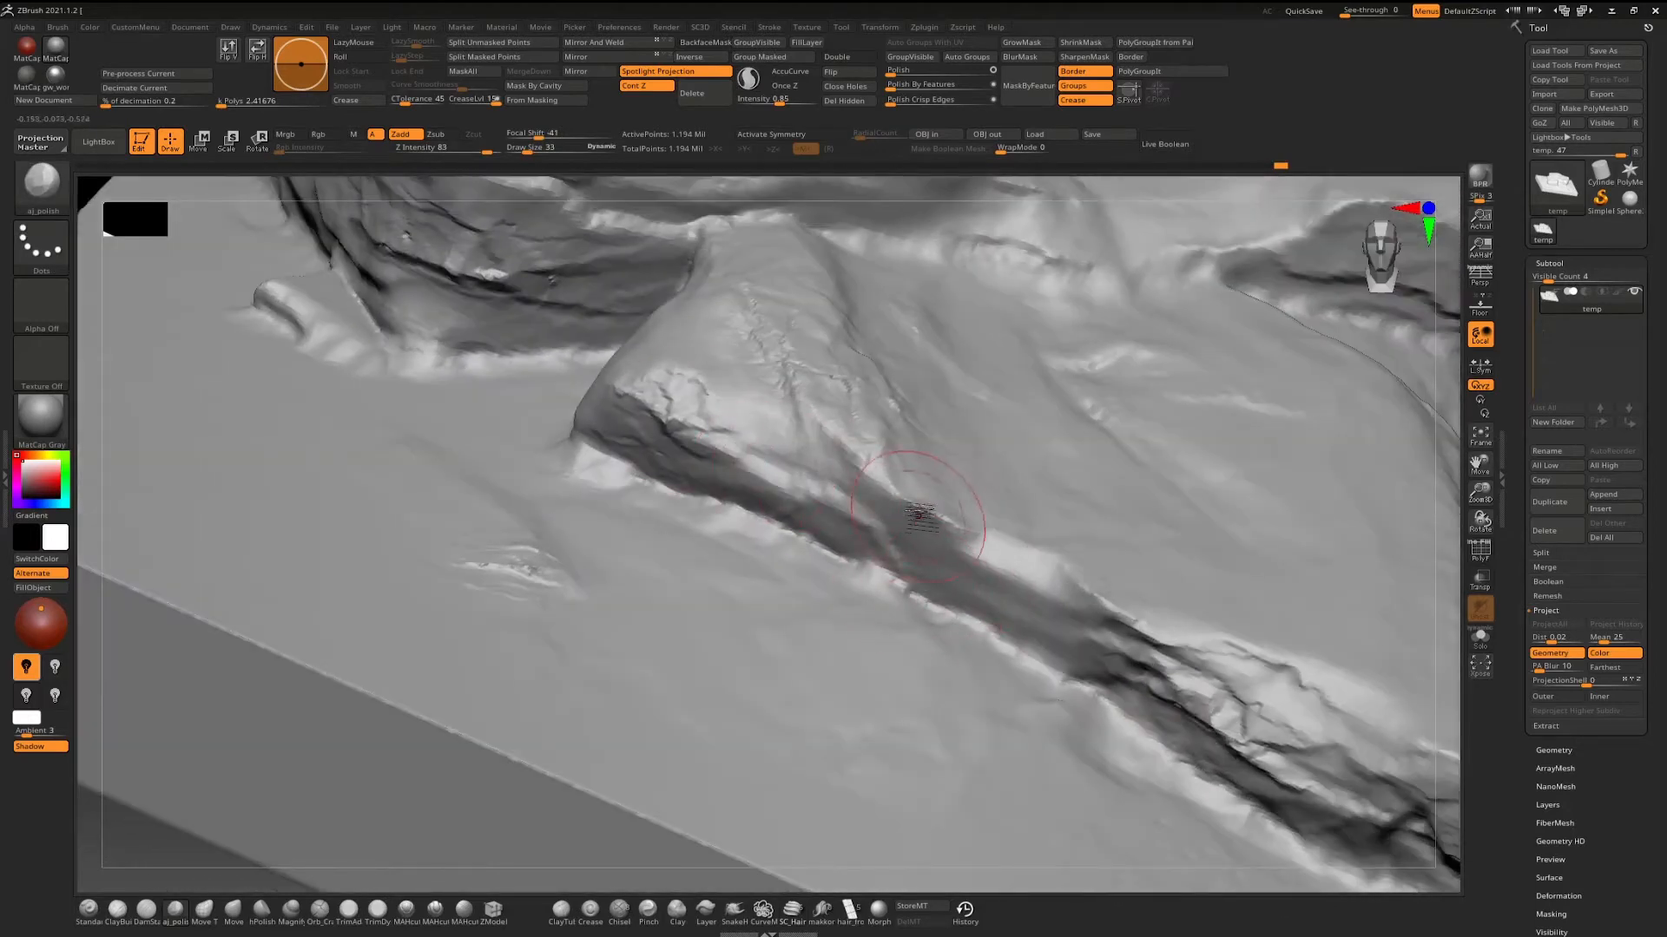
pyautogui.moveTo(974, 498); pyautogui.dragTo(985, 540, button='right')
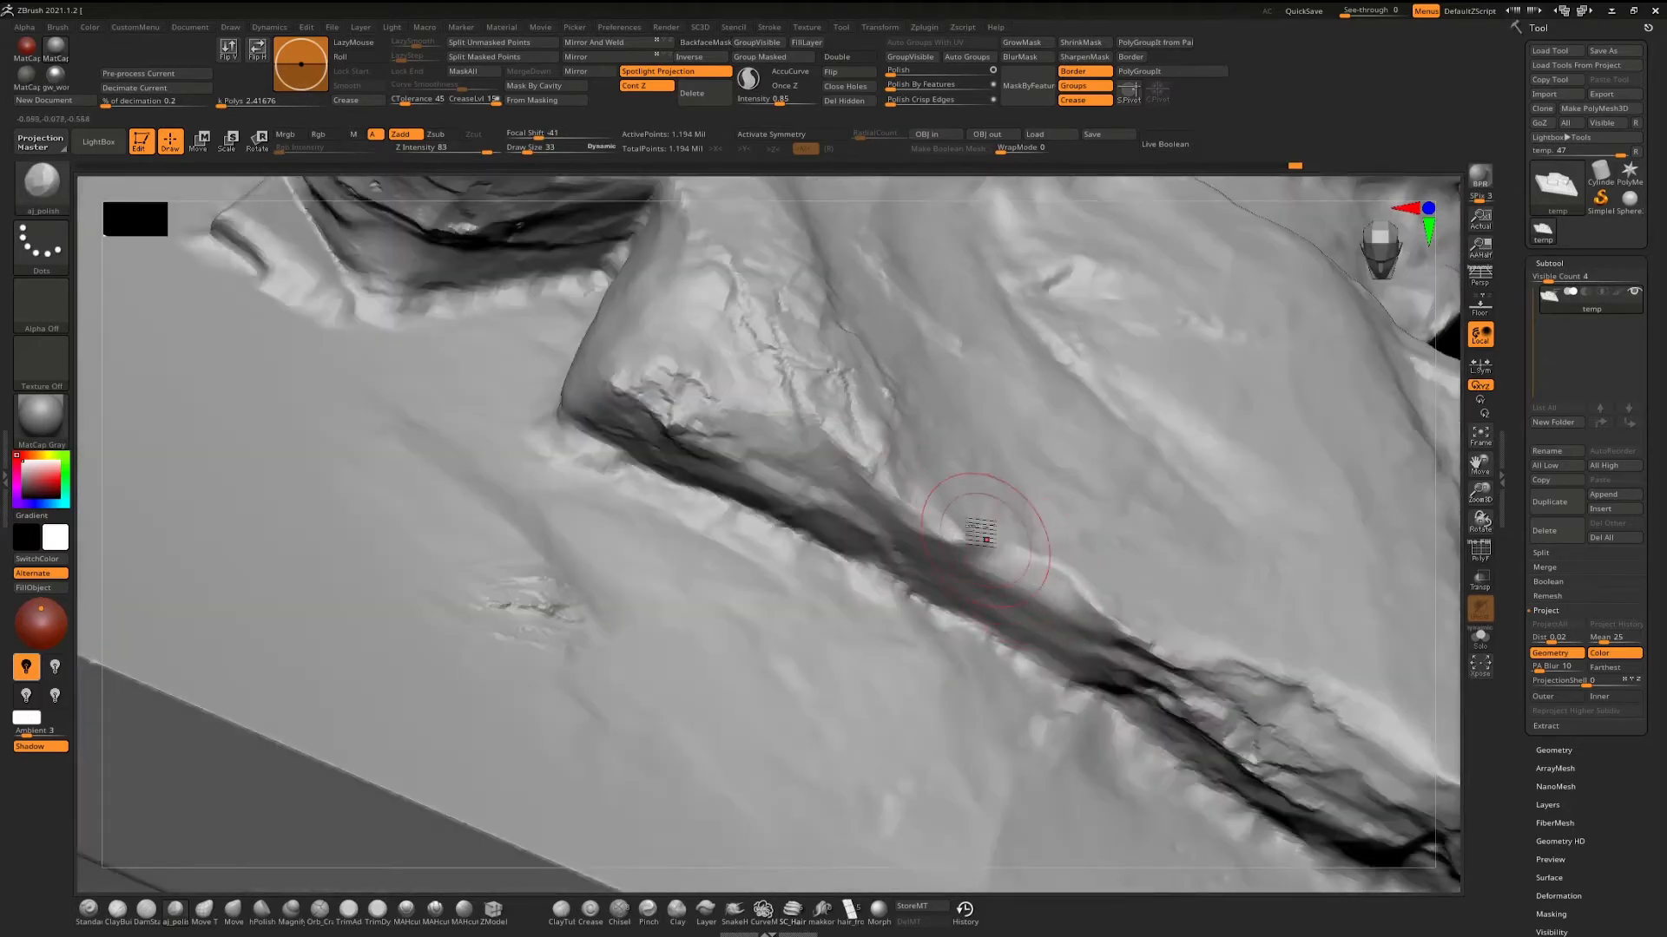
pyautogui.moveTo(1026, 476)
pyautogui.mouseDown(button='right')
pyautogui.moveTo(960, 428)
pyautogui.moveTo(1023, 737)
pyautogui.moveTo(871, 496)
pyautogui.moveTo(982, 468)
pyautogui.moveTo(992, 563)
pyautogui.moveTo(1050, 486)
pyautogui.moveTo(1047, 430)
pyautogui.moveTo(1007, 464)
pyautogui.moveTo(879, 477)
pyautogui.moveTo(707, 454)
pyautogui.moveTo(842, 544)
pyautogui.mouseUp(button='right')
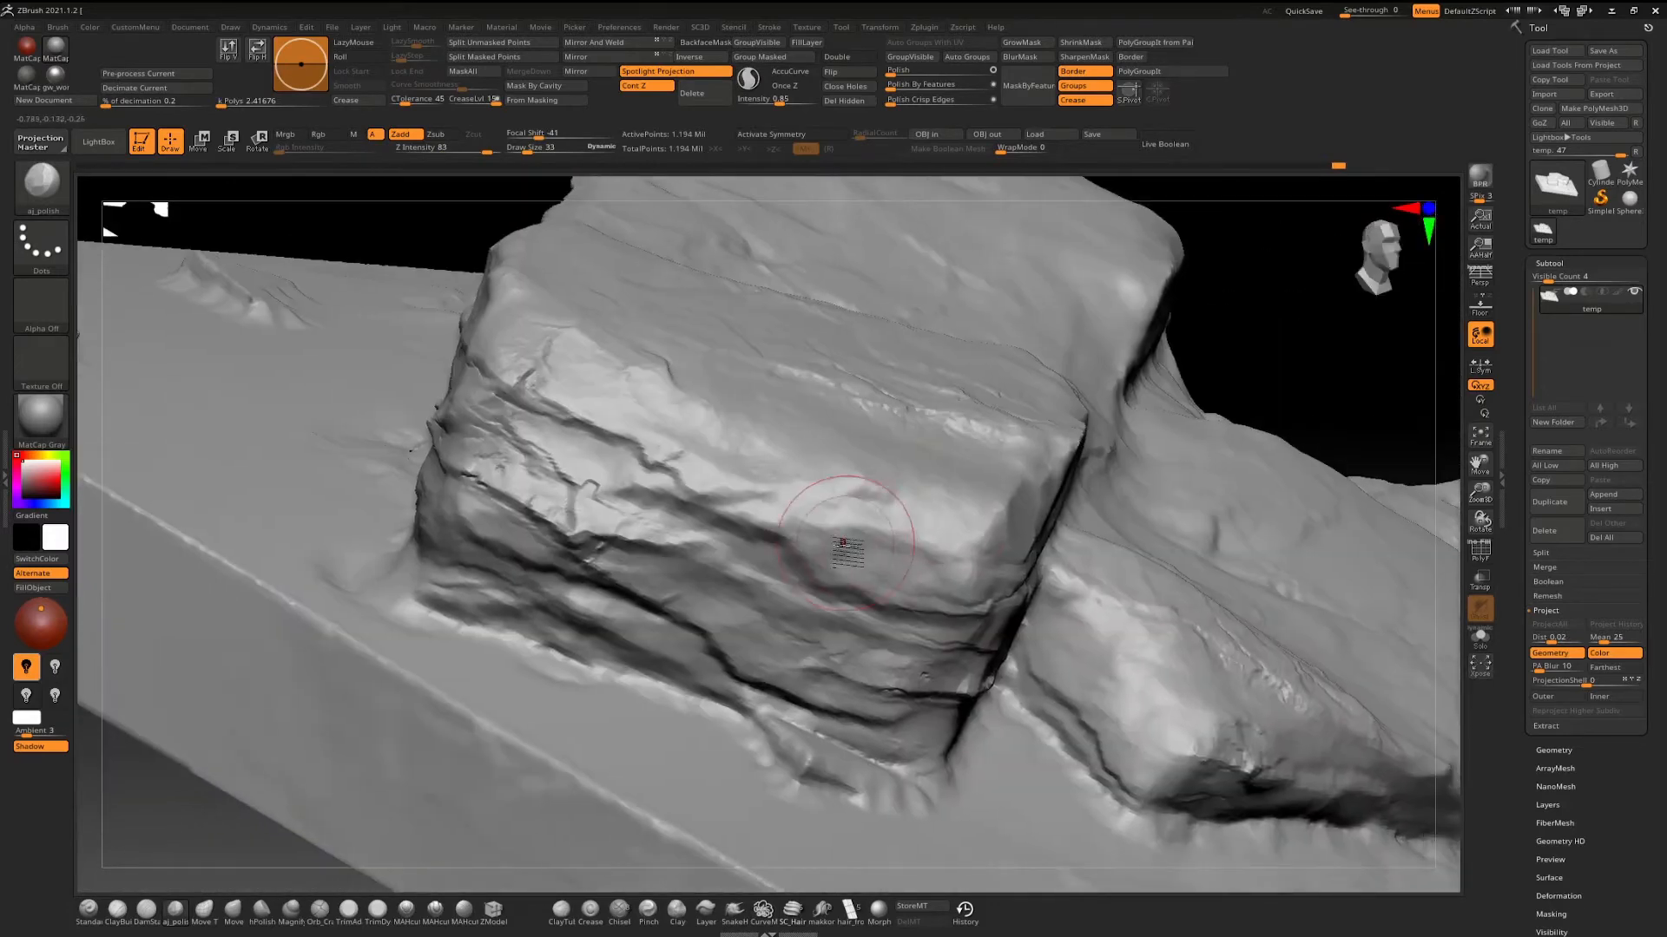
pyautogui.moveTo(768, 496)
pyautogui.mouseDown(button='right')
pyautogui.moveTo(942, 643)
pyautogui.moveTo(716, 646)
pyautogui.mouseUp(button='right')
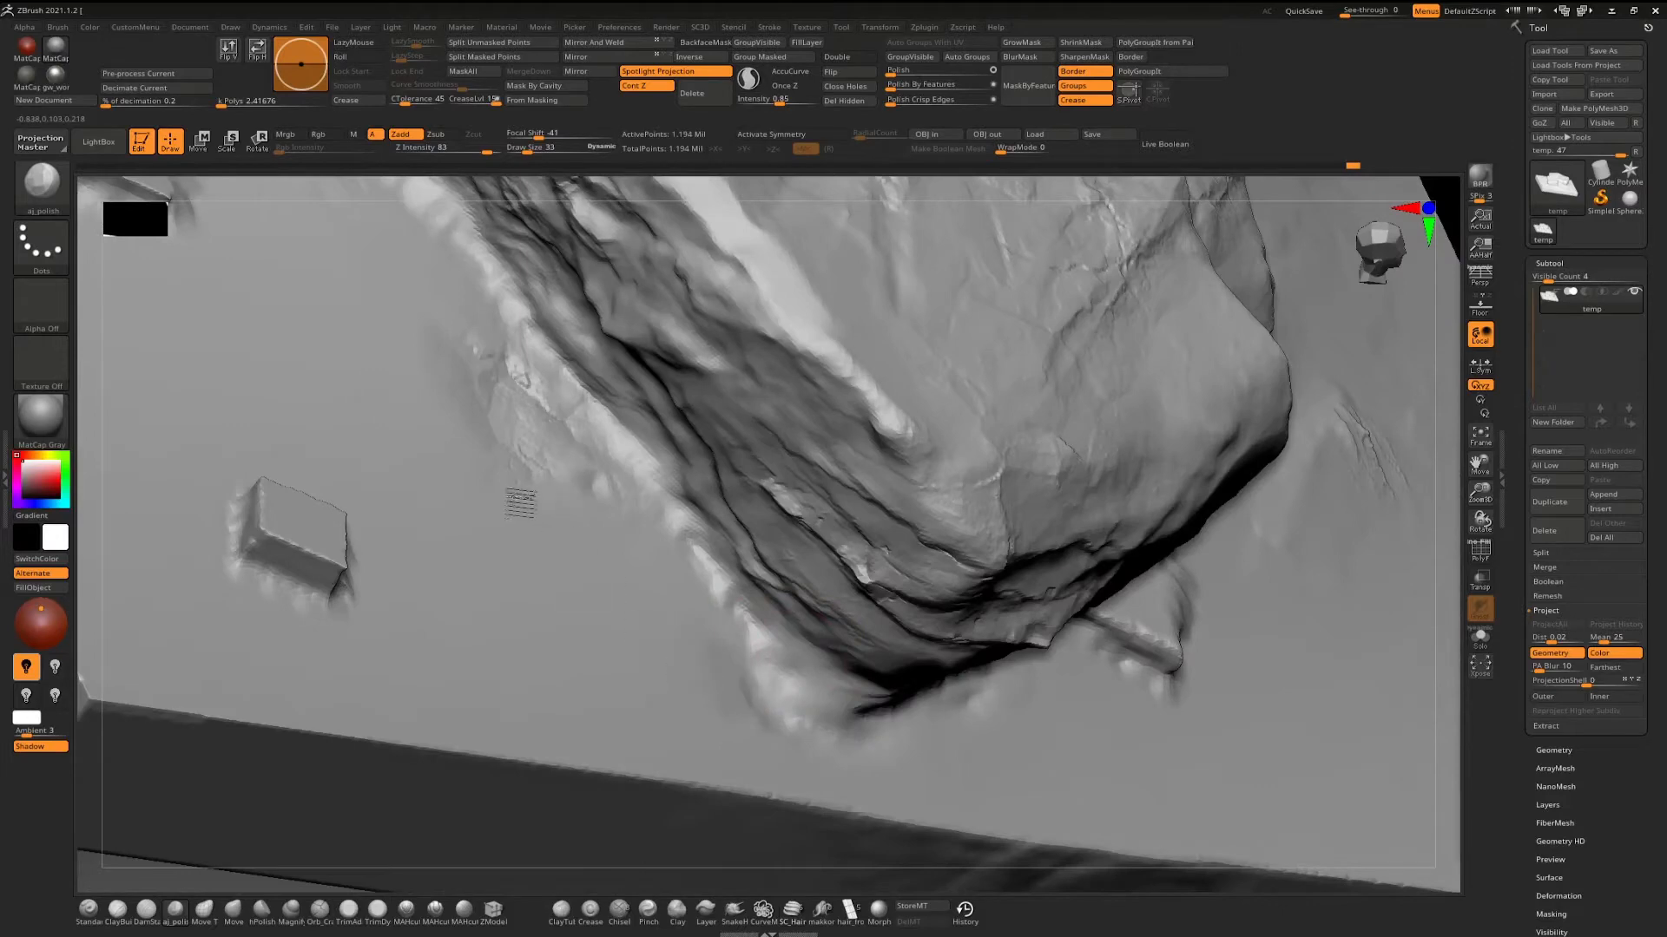
# Polish the stamped rock detail on the ground along the taller box's long outer side.
pyautogui.moveTo(508, 441)
pyautogui.keyDown('alt'); pyautogui.mouseDown(button='right')
pyautogui.moveTo(565, 550)
pyautogui.moveTo(519, 478)
pyautogui.mouseUp(button='right'); pyautogui.keyUp('alt')
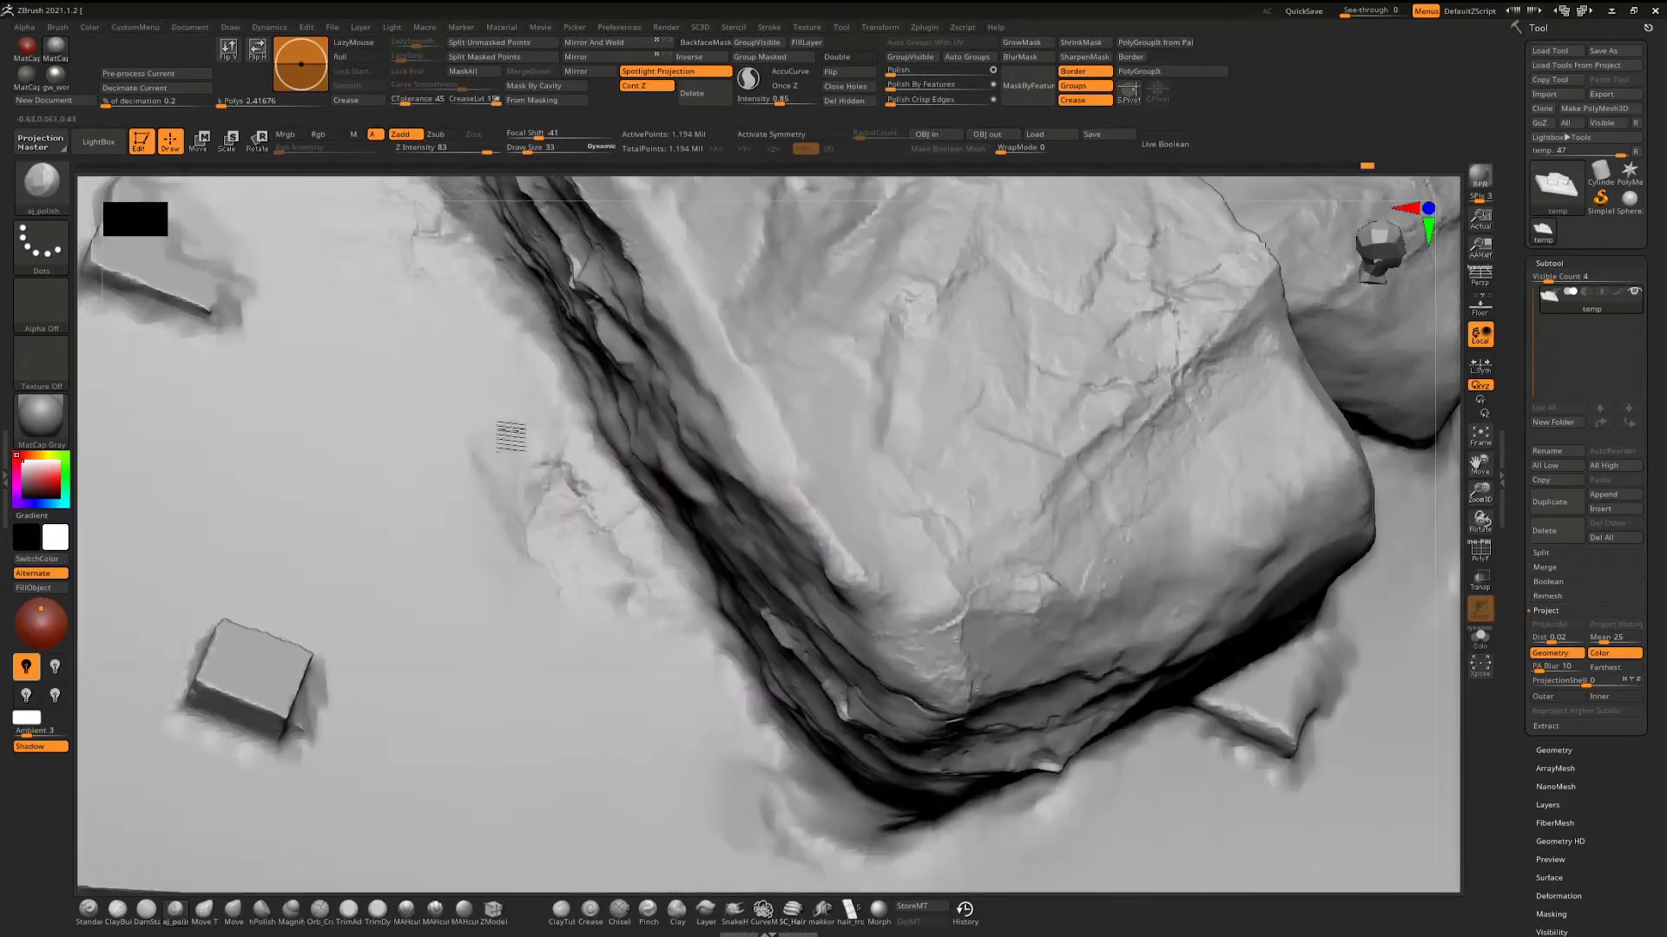
pyautogui.moveTo(511, 436); pyautogui.dragTo(571, 564)
pyautogui.moveTo(455, 545); pyautogui.dragTo(486, 573, button='right')
# Smooth and polish the two loose cubes on the ground beside the taller box into faceted stones.
pyautogui.keyDown('alt'); pyautogui.moveTo(455, 487); pyautogui.dragTo(700, 425, button='right'); pyautogui.keyUp('alt')
pyautogui.moveTo(700, 425); pyautogui.dragTo(524, 580, button='right')
pyautogui.moveTo(521, 578)
pyautogui.keyDown('shift'); pyautogui.mouseDown()
pyautogui.moveTo(493, 606)
pyautogui.moveTo(539, 613)
pyautogui.moveTo(564, 651)
pyautogui.moveTo(543, 688)
pyautogui.mouseUp(); pyautogui.keyUp('shift')
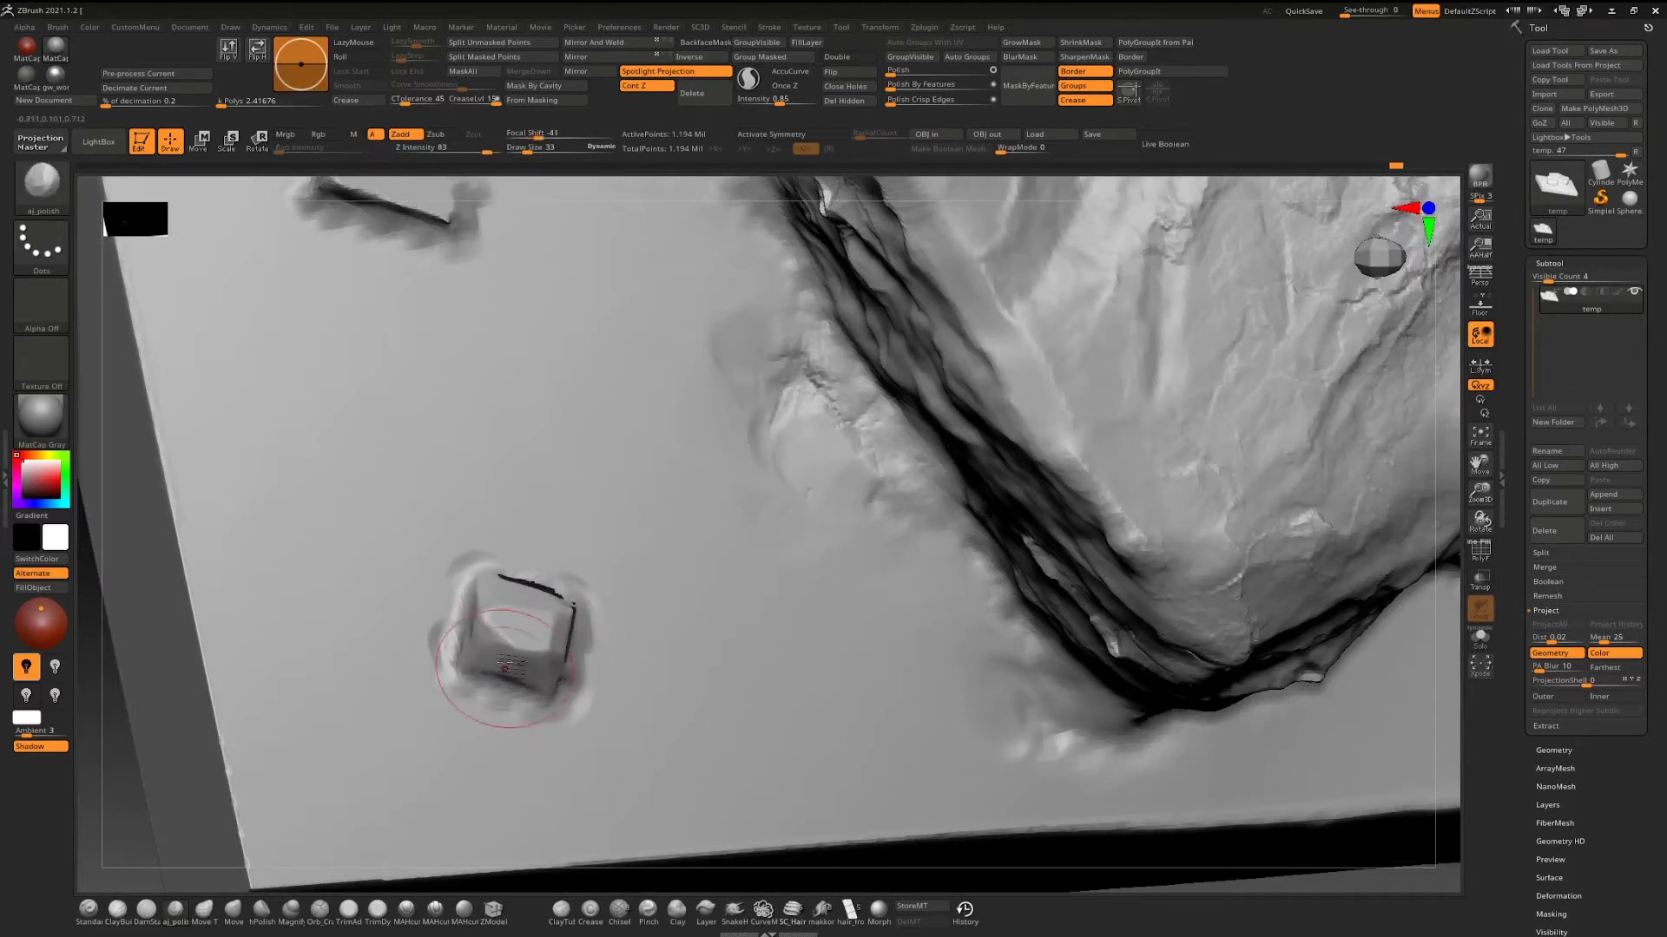
pyautogui.moveTo(531, 530)
pyautogui.keyDown('alt'); pyautogui.mouseDown(button='right')
pyautogui.moveTo(714, 669)
pyautogui.moveTo(602, 460)
pyautogui.mouseUp(button='right'); pyautogui.keyUp('alt')
pyautogui.moveTo(573, 295)
pyautogui.mouseDown()
pyautogui.moveTo(564, 377)
pyautogui.moveTo(607, 417)
pyautogui.mouseUp()
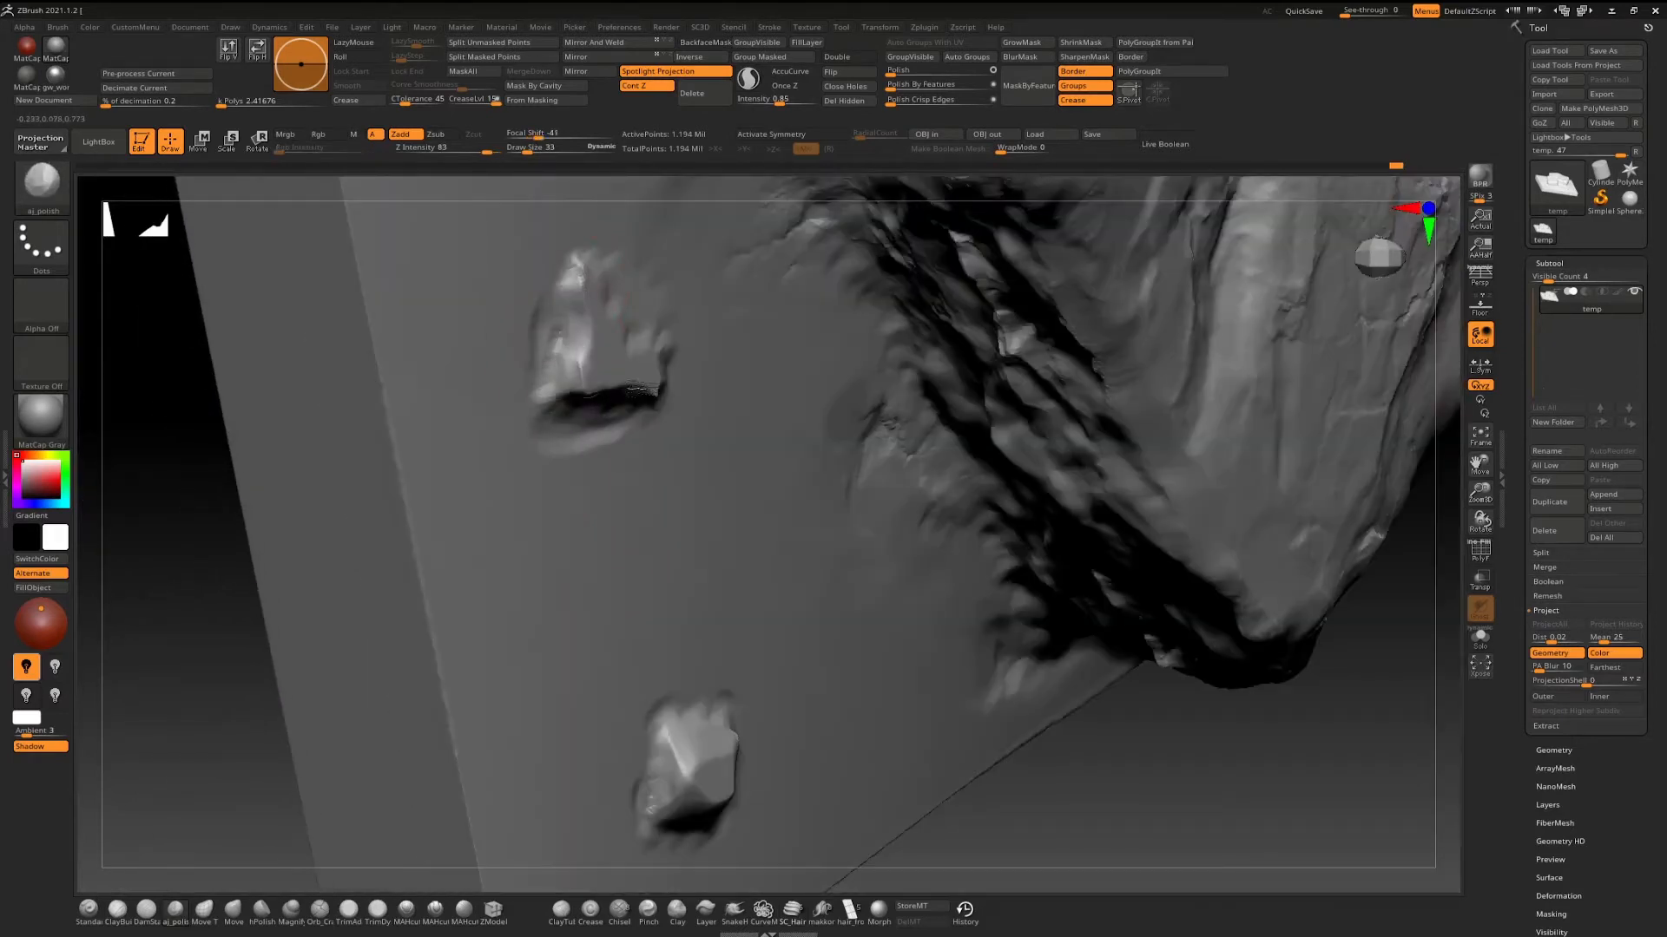
pyautogui.moveTo(668, 512); pyautogui.dragTo(649, 420, button='right')
pyautogui.moveTo(650, 420)
pyautogui.mouseDown()
pyautogui.moveTo(632, 383)
pyautogui.moveTo(625, 409)
pyautogui.mouseUp()
pyautogui.moveTo(640, 356)
pyautogui.keyDown('ctrl'); pyautogui.mouseDown(button='right')
pyautogui.moveTo(644, 328)
pyautogui.moveTo(692, 409)
pyautogui.moveTo(713, 544)
pyautogui.mouseUp(button='right'); pyautogui.keyUp('ctrl')
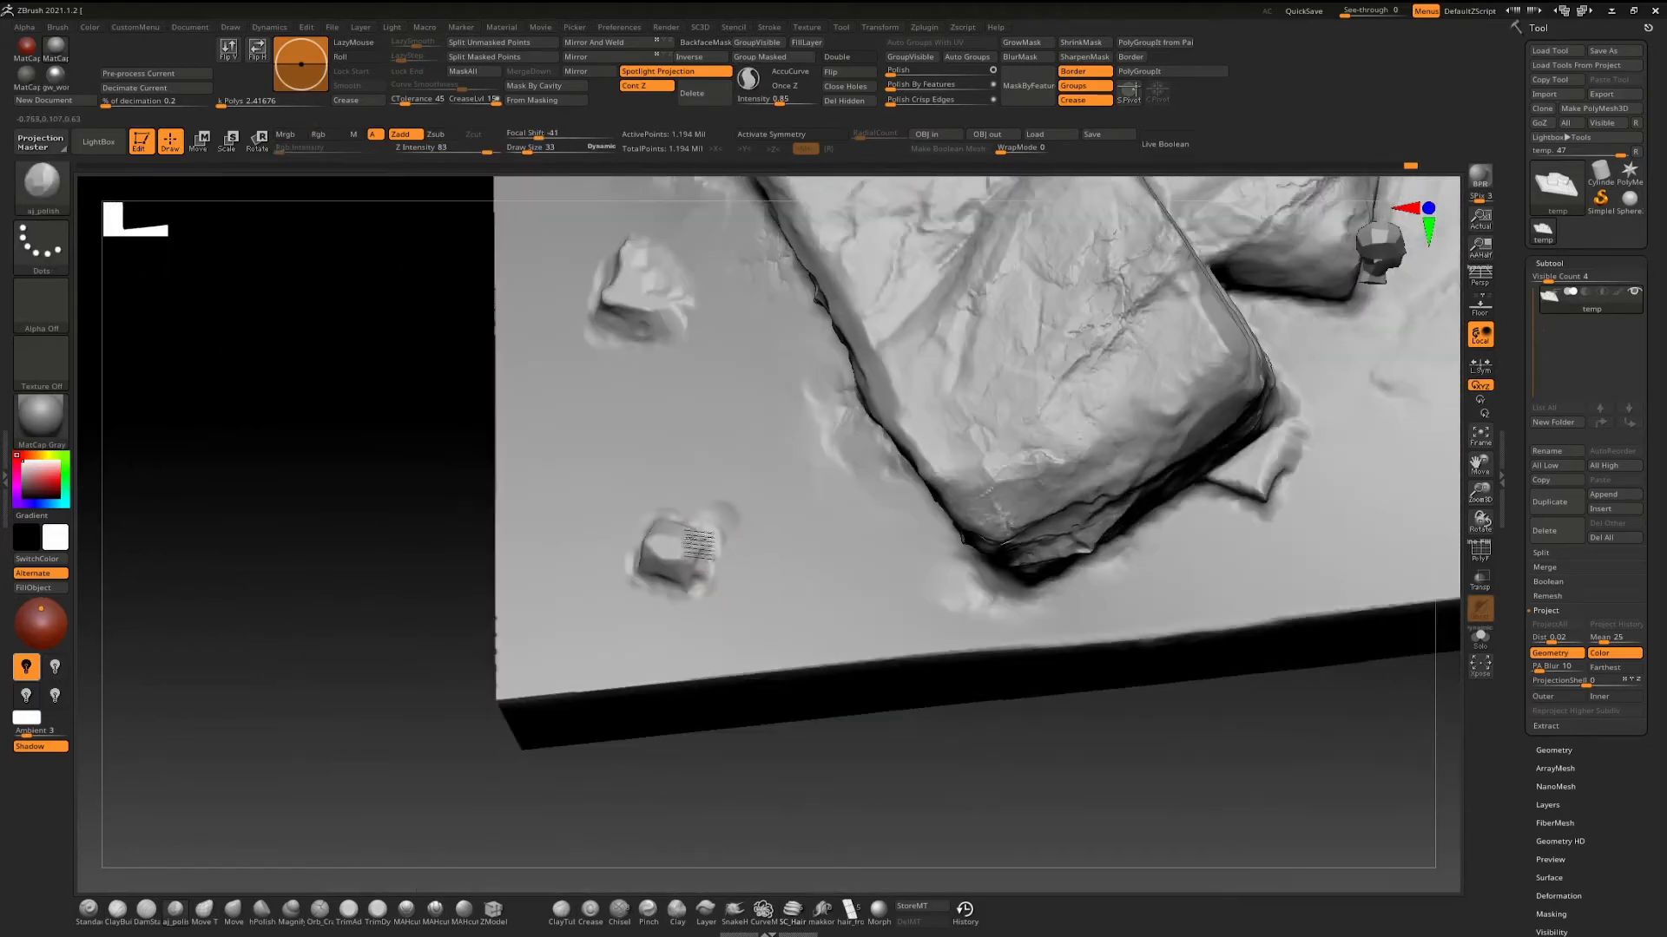
# Polish the cracked ground stones around the foot of the small box.
pyautogui.moveTo(591, 512)
pyautogui.mouseDown(button='right')
pyautogui.moveTo(677, 521)
pyautogui.moveTo(903, 476)
pyautogui.moveTo(1029, 541)
pyautogui.moveTo(877, 453)
pyautogui.mouseUp(button='right')
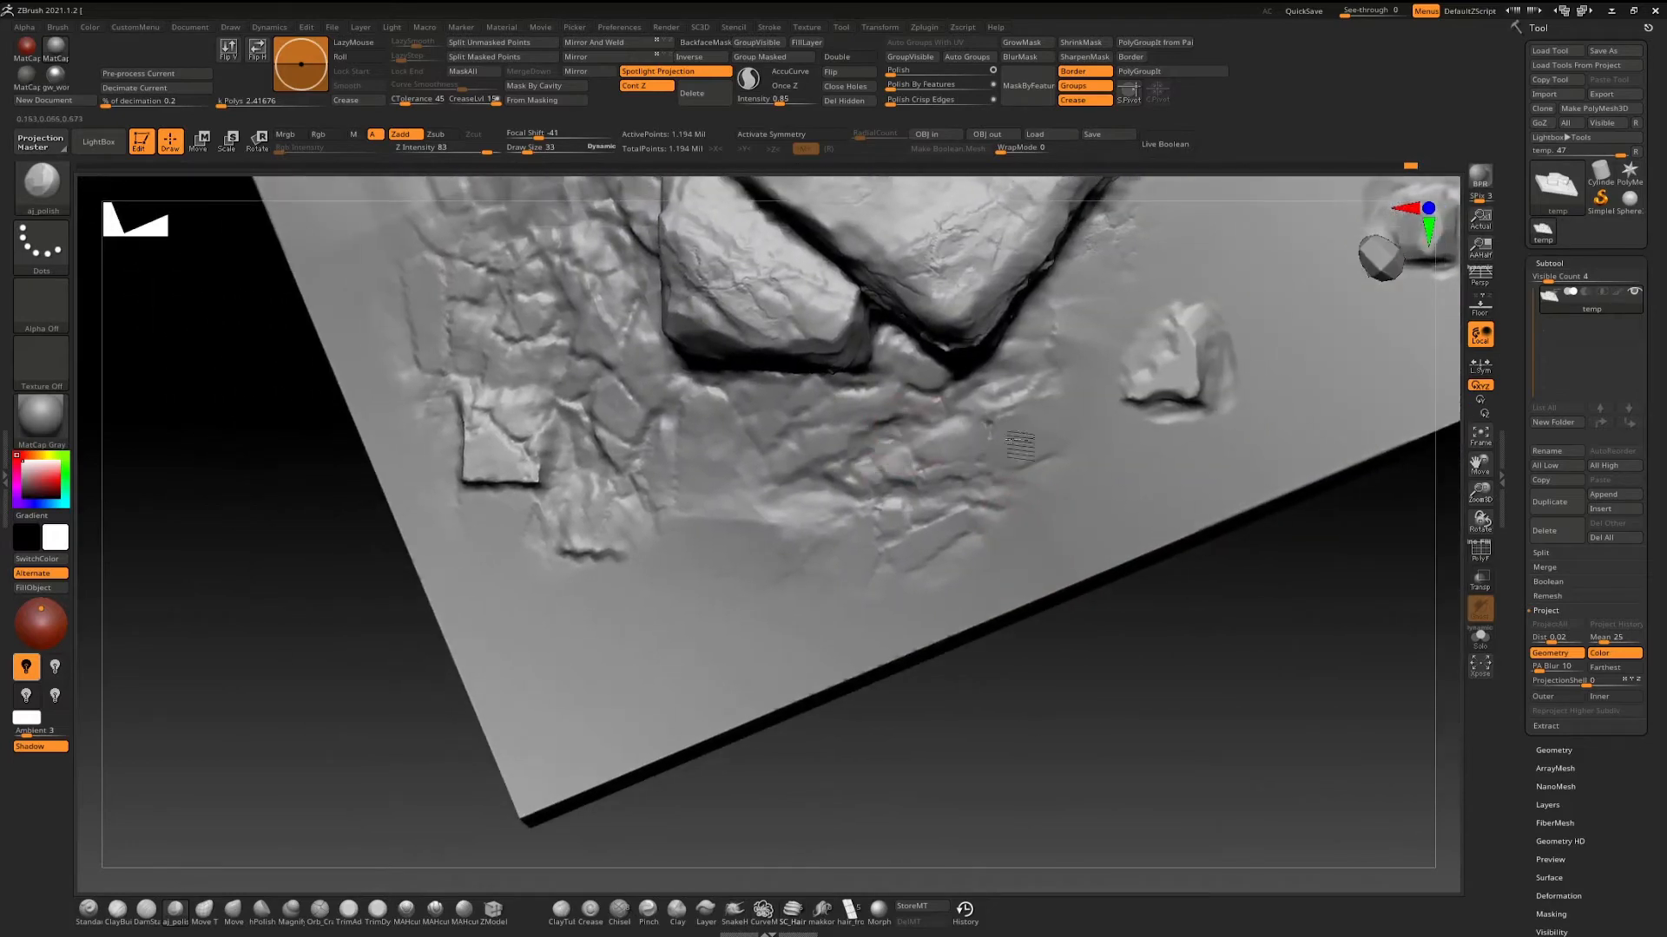
pyautogui.moveTo(862, 554); pyautogui.dragTo(977, 444, button='right')
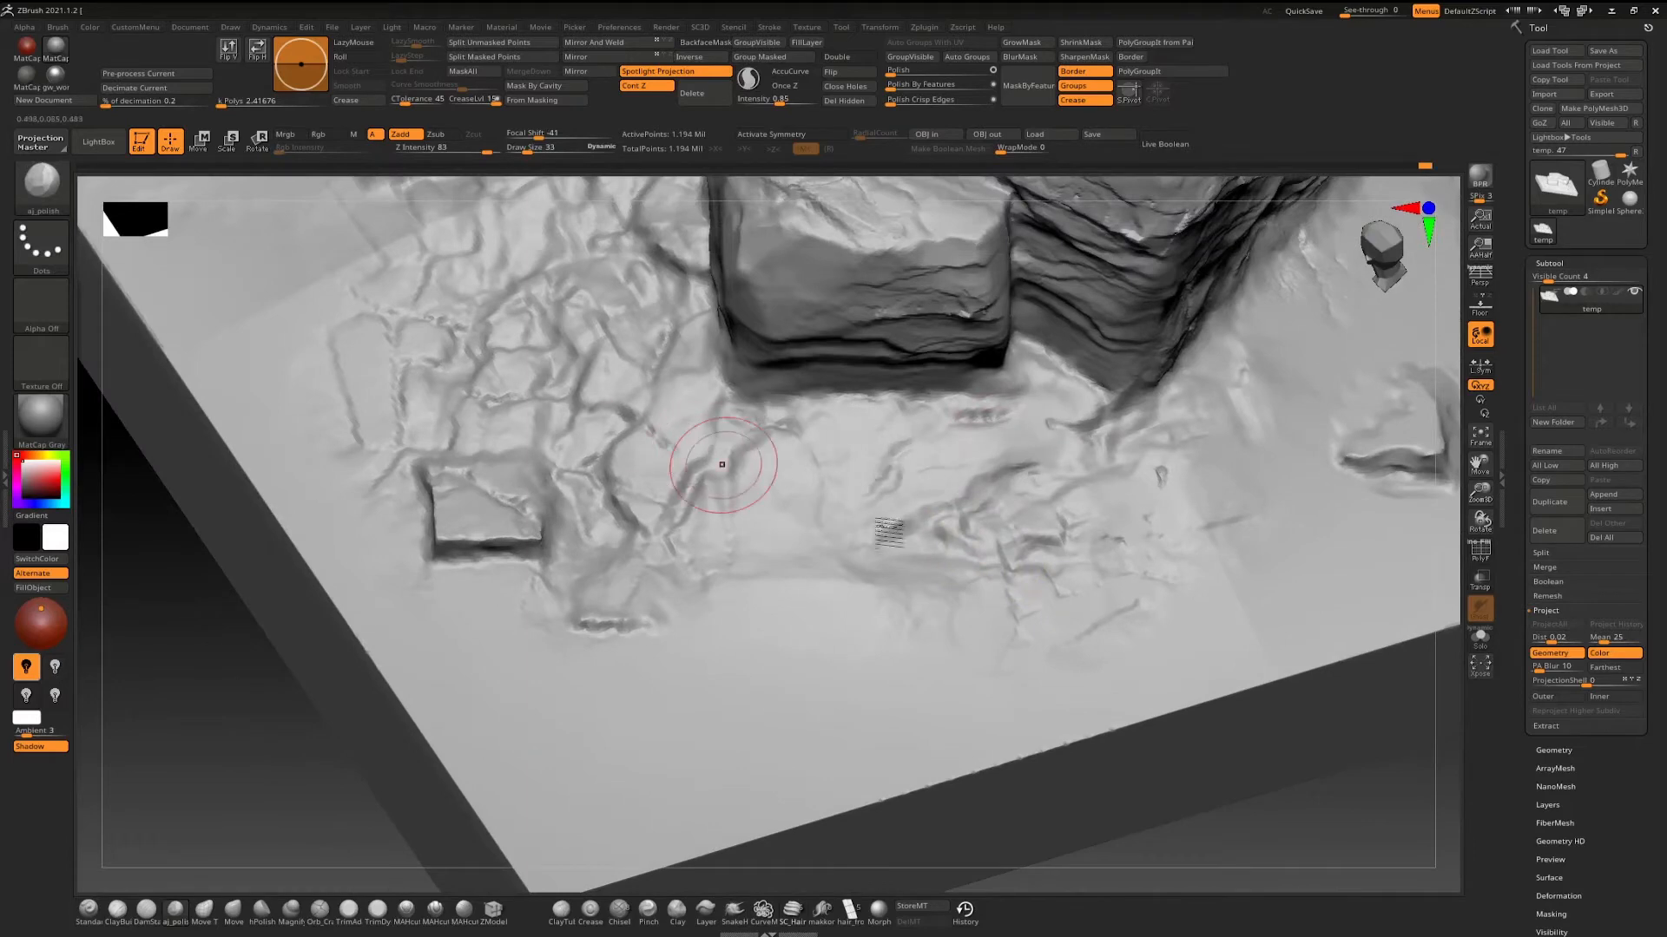
pyautogui.moveTo(725, 465); pyautogui.dragTo(868, 416, button='right')
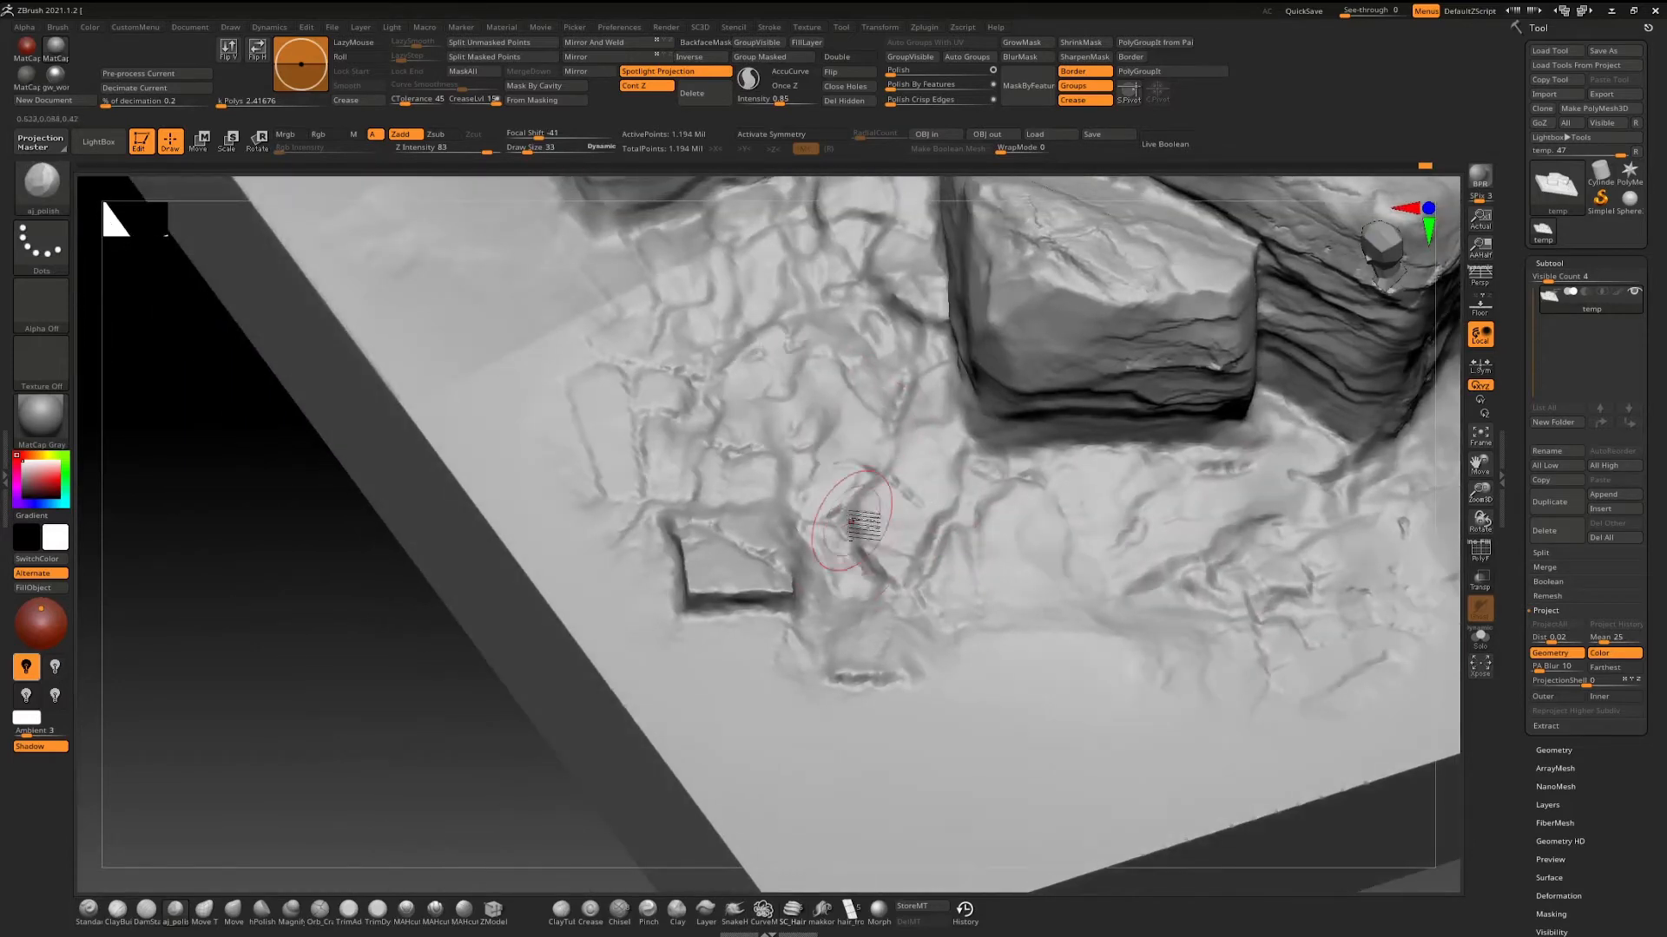
pyautogui.moveTo(848, 539)
pyautogui.mouseDown(button='right')
pyautogui.moveTo(764, 538)
pyautogui.moveTo(694, 600)
pyautogui.moveTo(777, 610)
pyautogui.moveTo(694, 608)
pyautogui.moveTo(612, 664)
pyautogui.mouseUp(button='right')
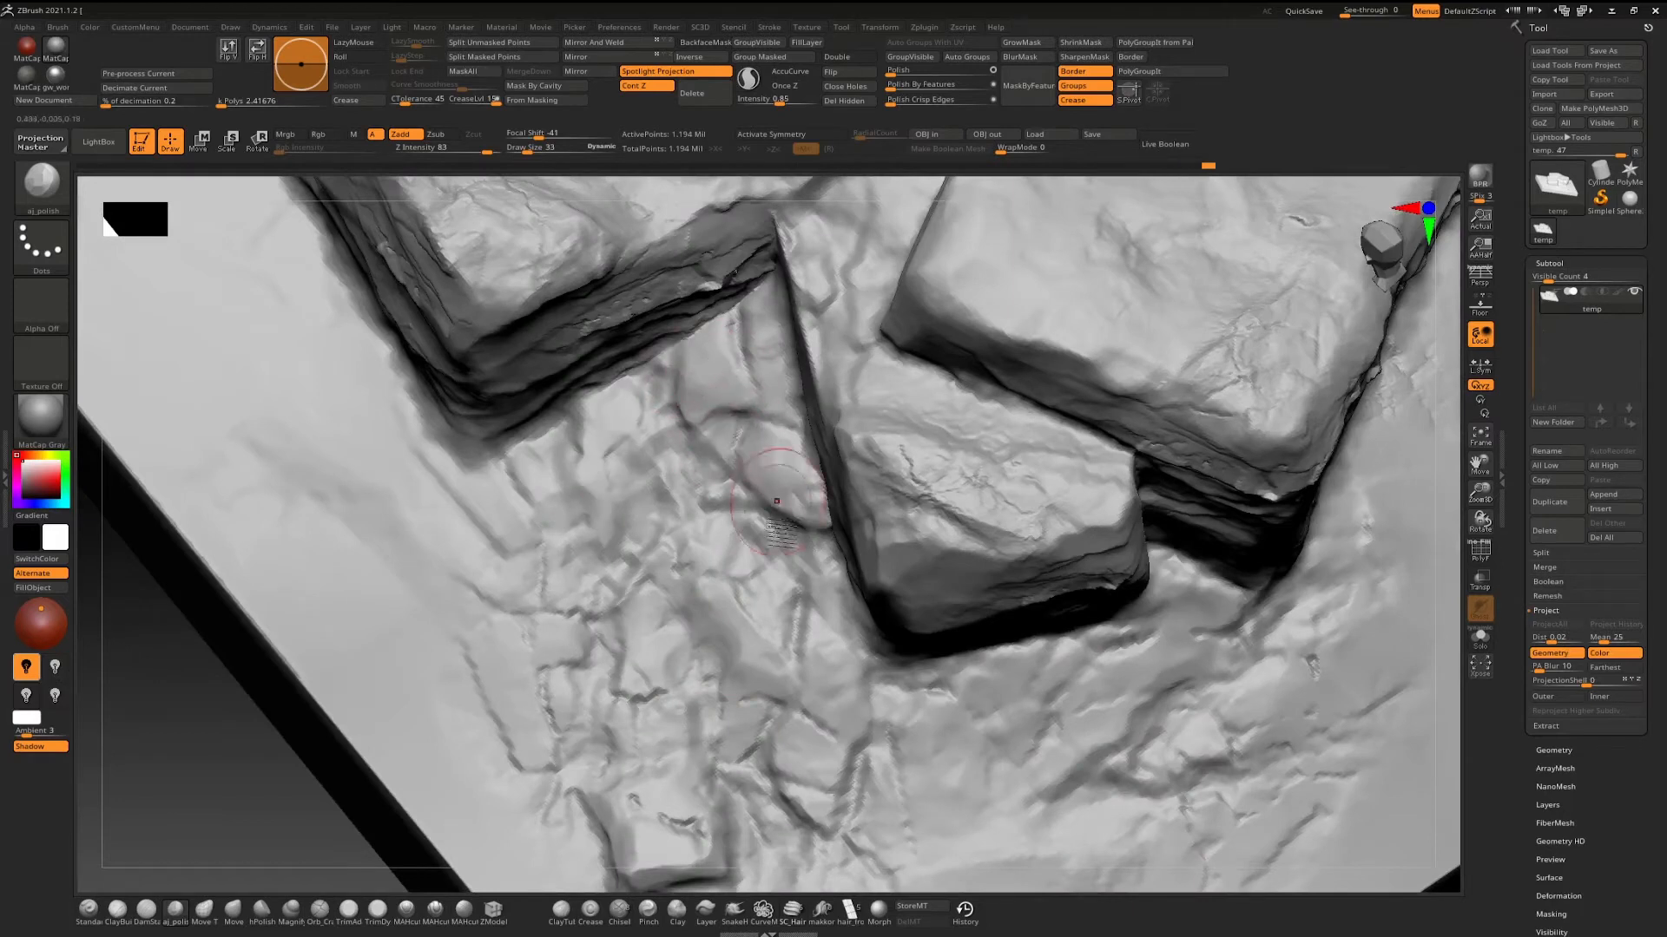
# Carve a DamStandard crease around the stone beside the small box, and return to aj_polish to refine the cracked ground.
pyautogui.press('b')
pyautogui.press('d')
pyautogui.press('s')
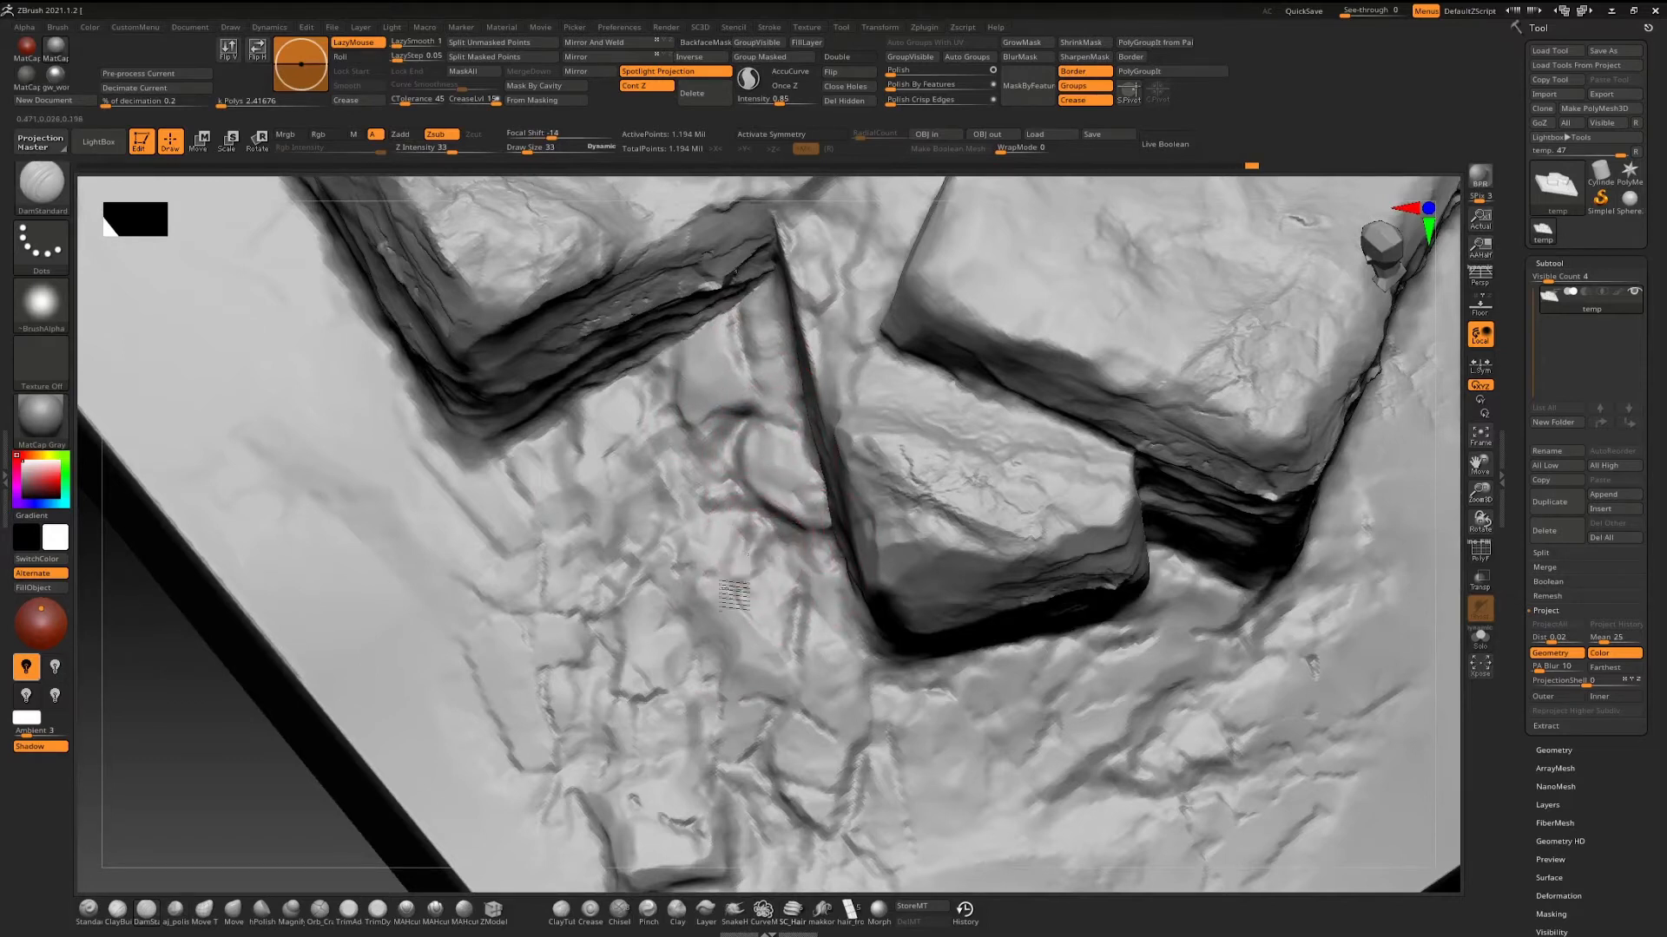
pyautogui.press('2')
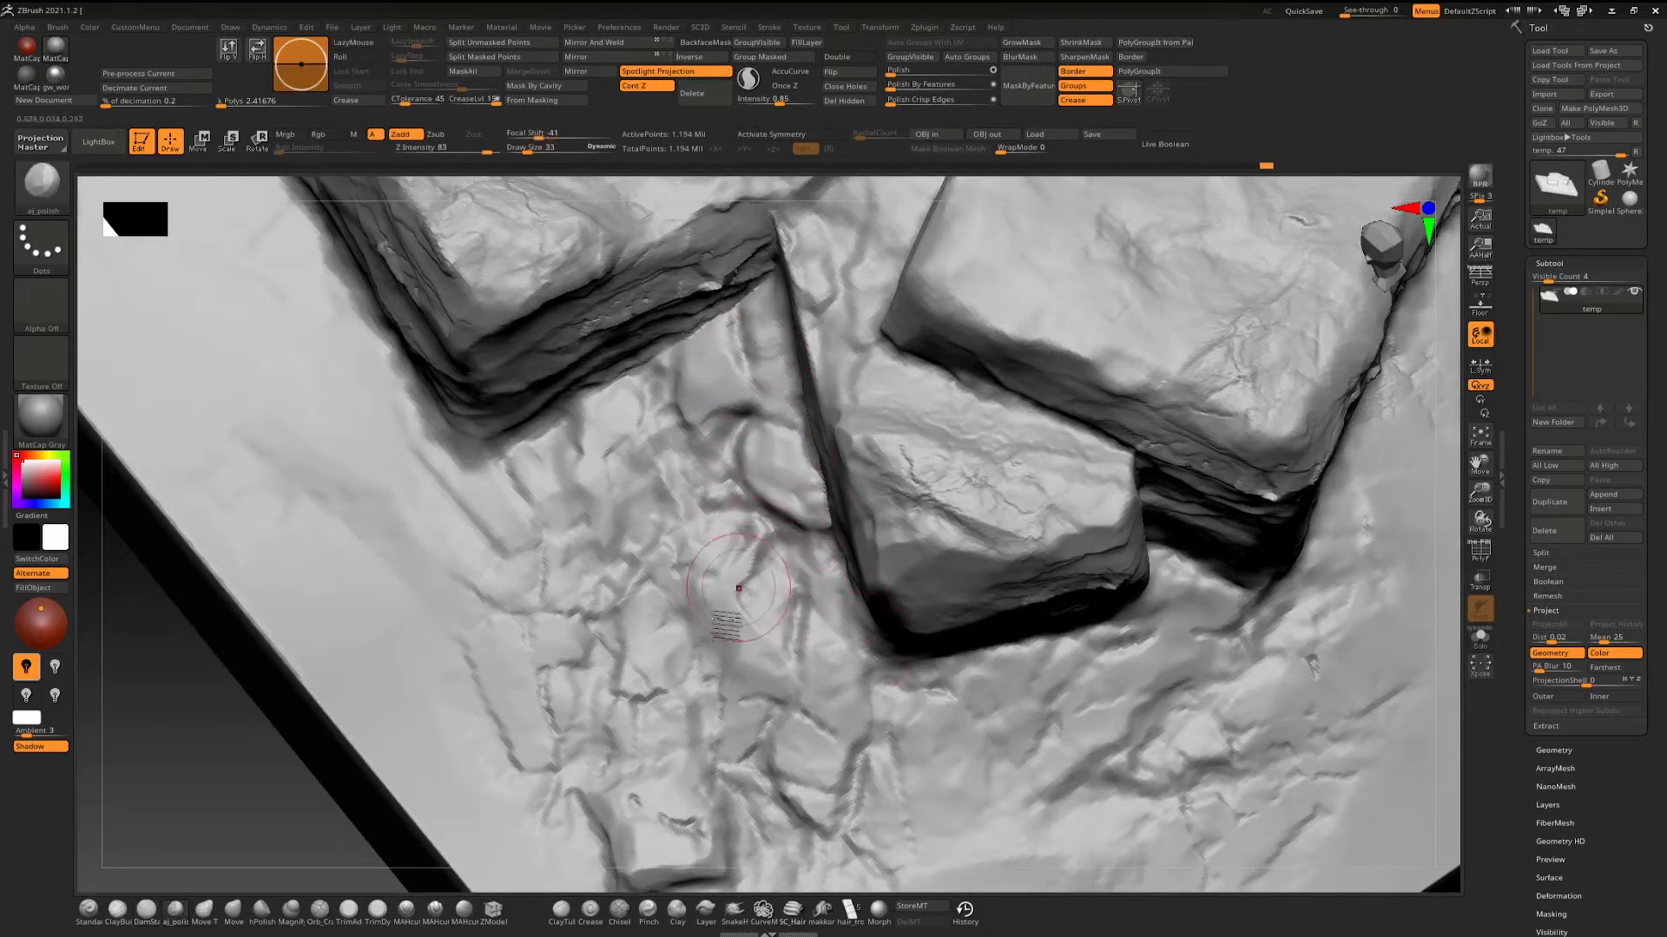
pyautogui.keyDown('ctrl'); pyautogui.moveTo(840, 658); pyautogui.dragTo(832, 581, button='right'); pyautogui.keyUp('ctrl')
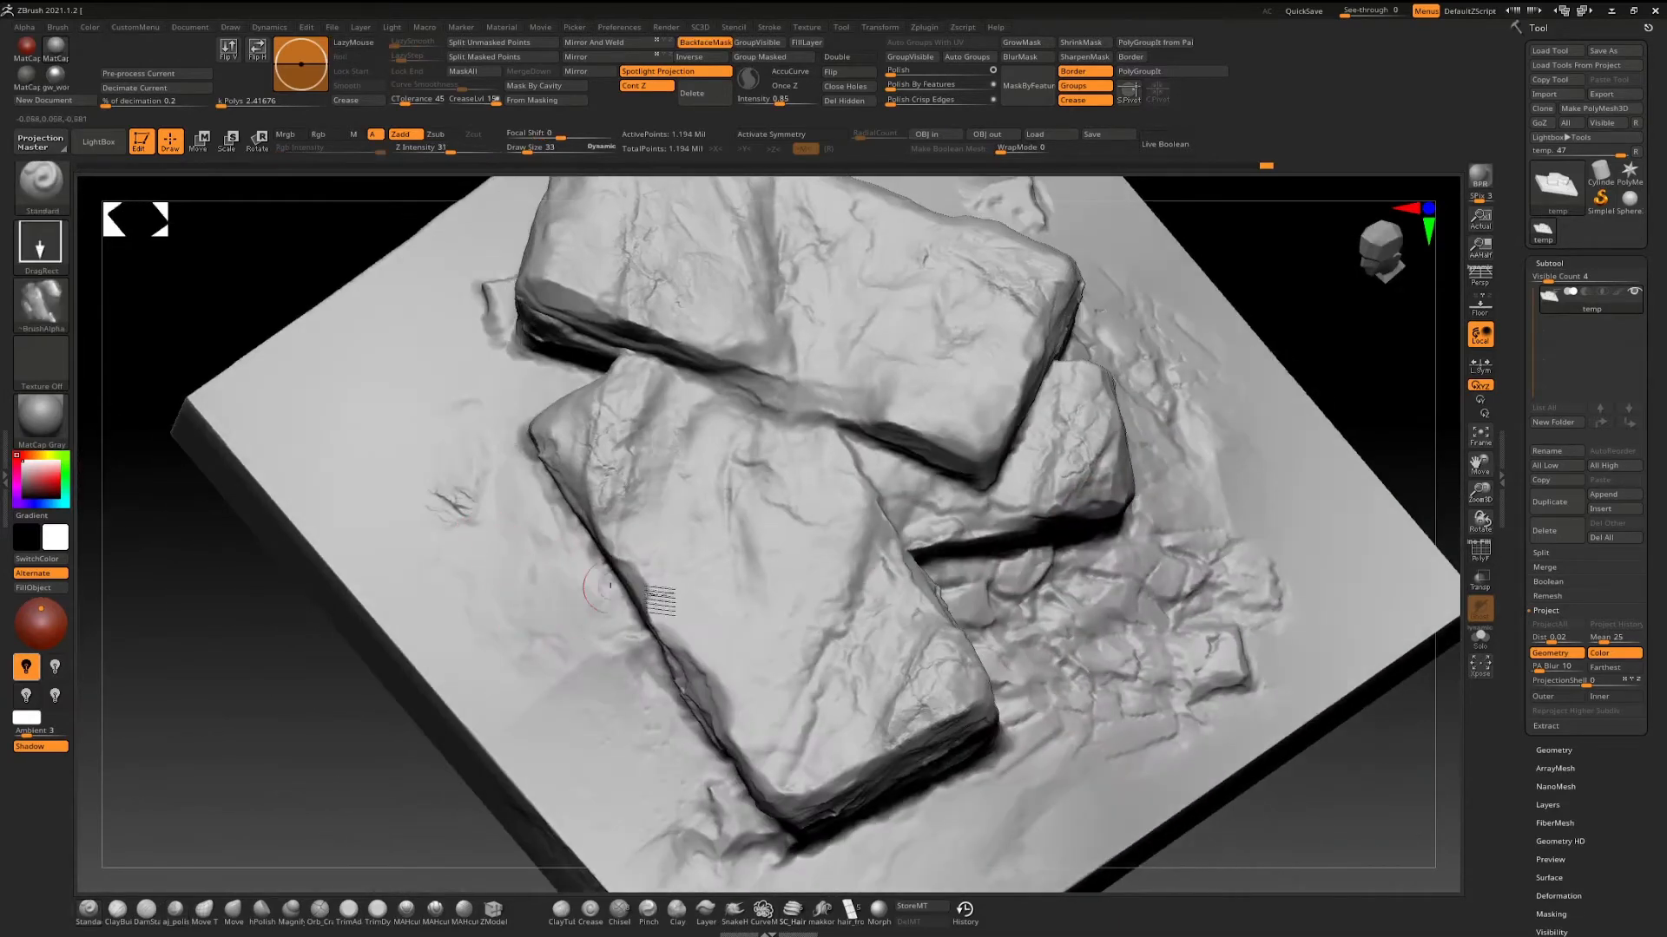
# Duplicate the rock subtool, then pre-process the copy and decimate it to 0.2 percent.
pyautogui.moveTo(721, 622)
pyautogui.mouseDown(button='right')
pyautogui.moveTo(695, 516)
pyautogui.moveTo(826, 570)
pyautogui.mouseUp(button='right')
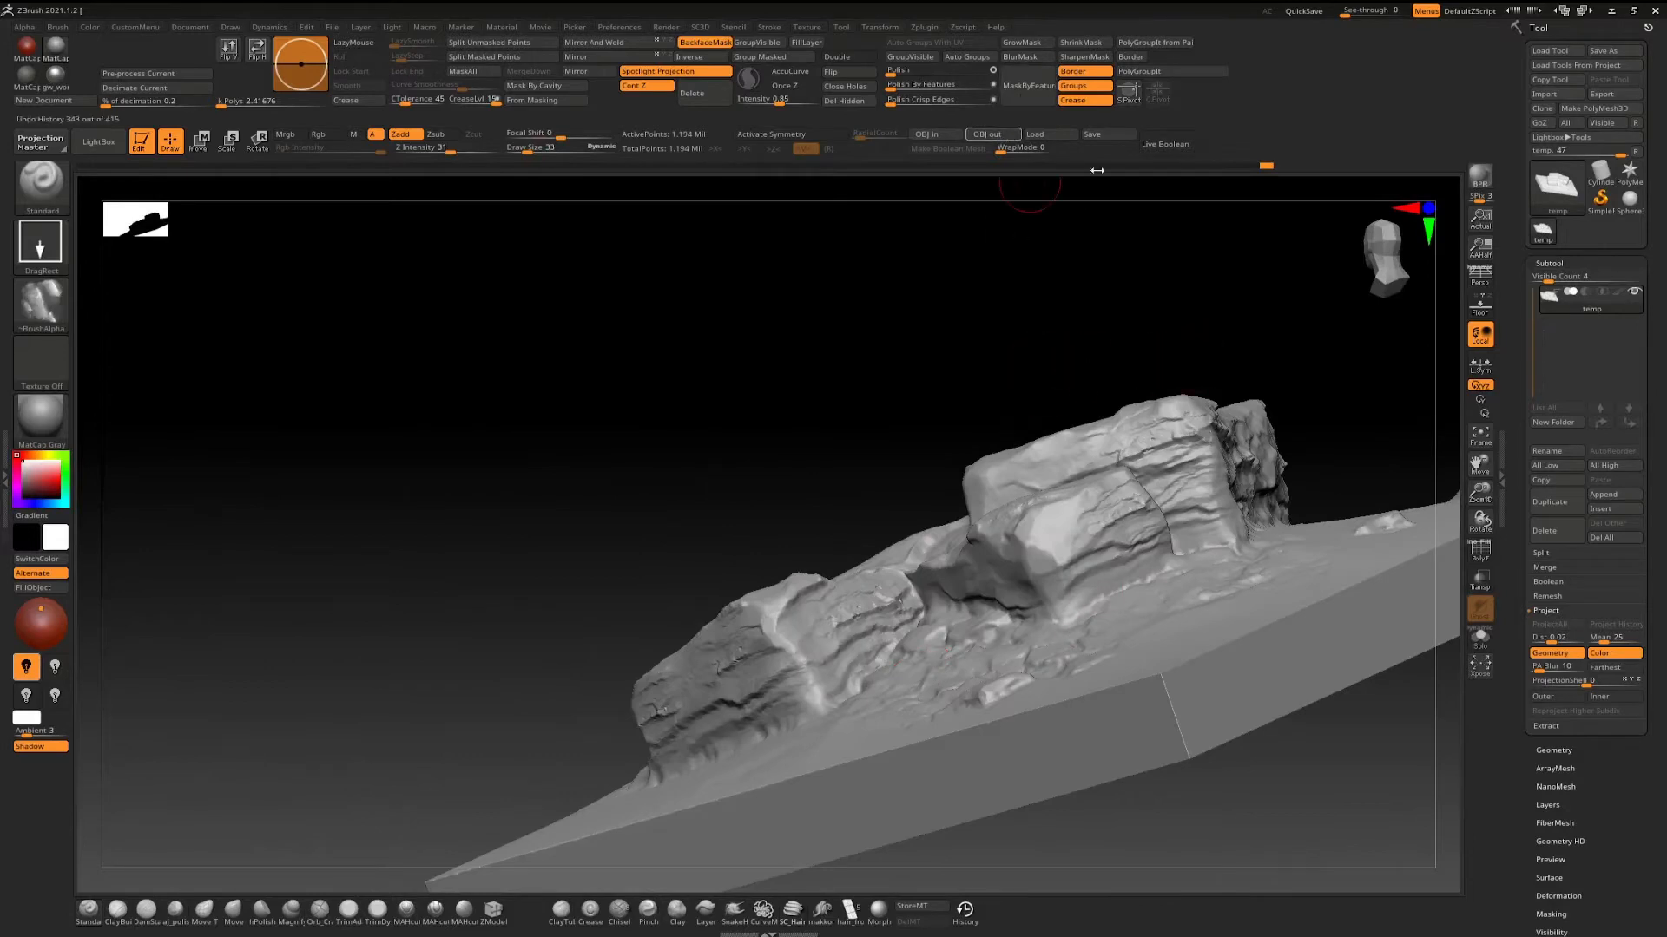
pyautogui.click(1553, 504)
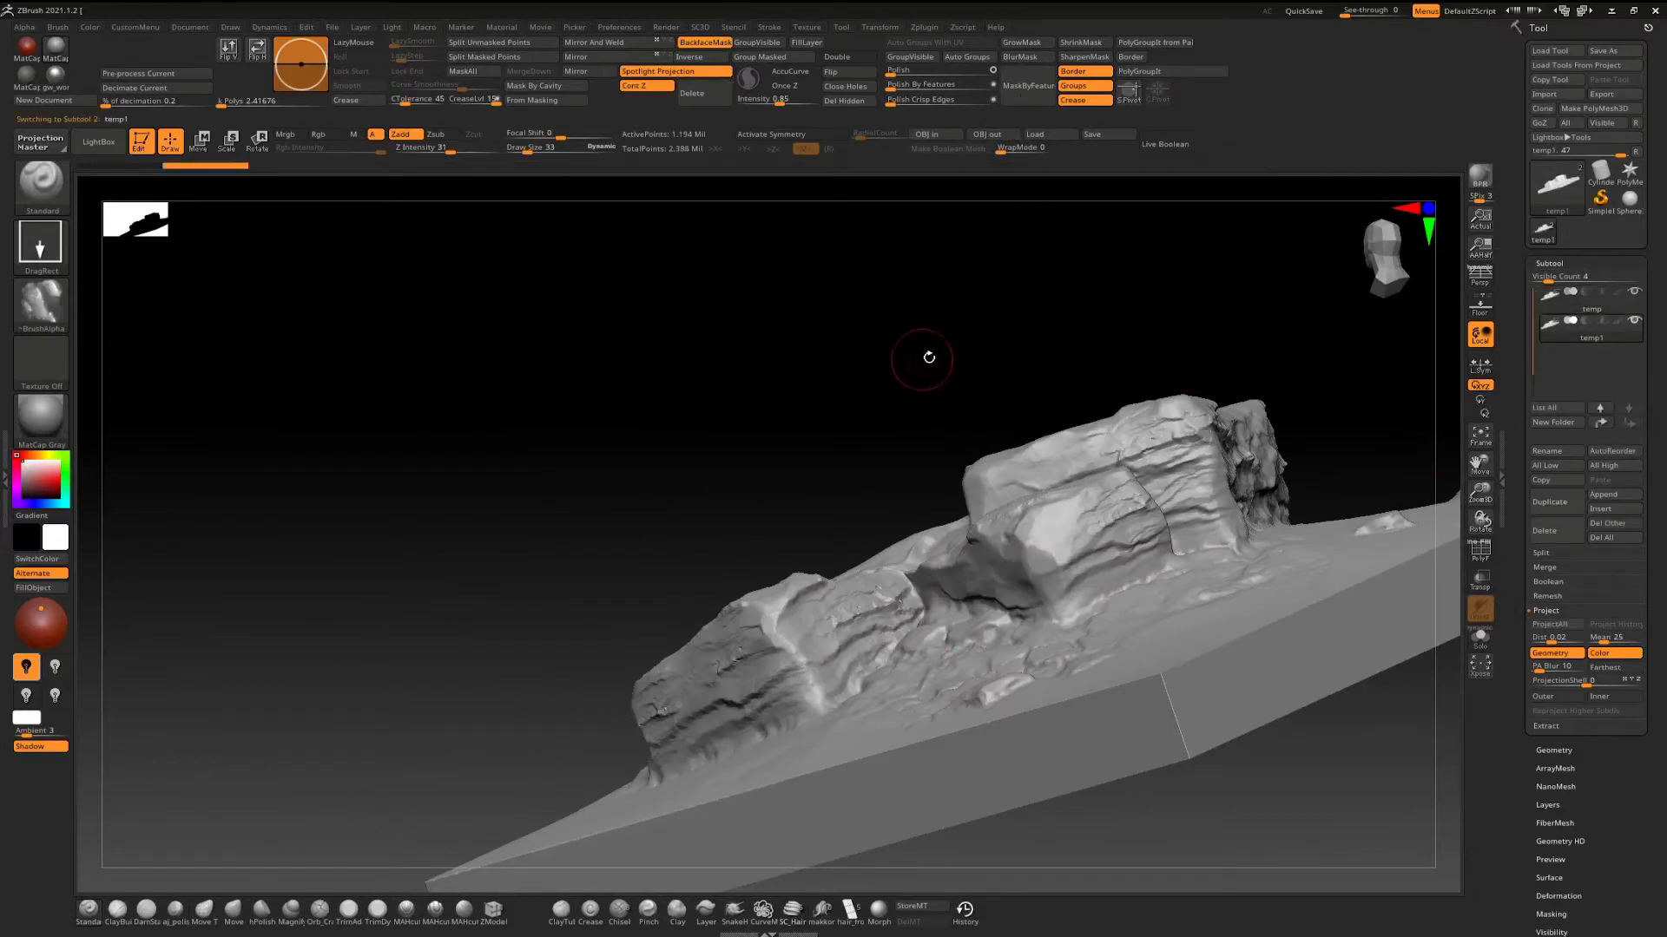
pyautogui.moveTo(926, 357); pyautogui.dragTo(681, 328, button='right')
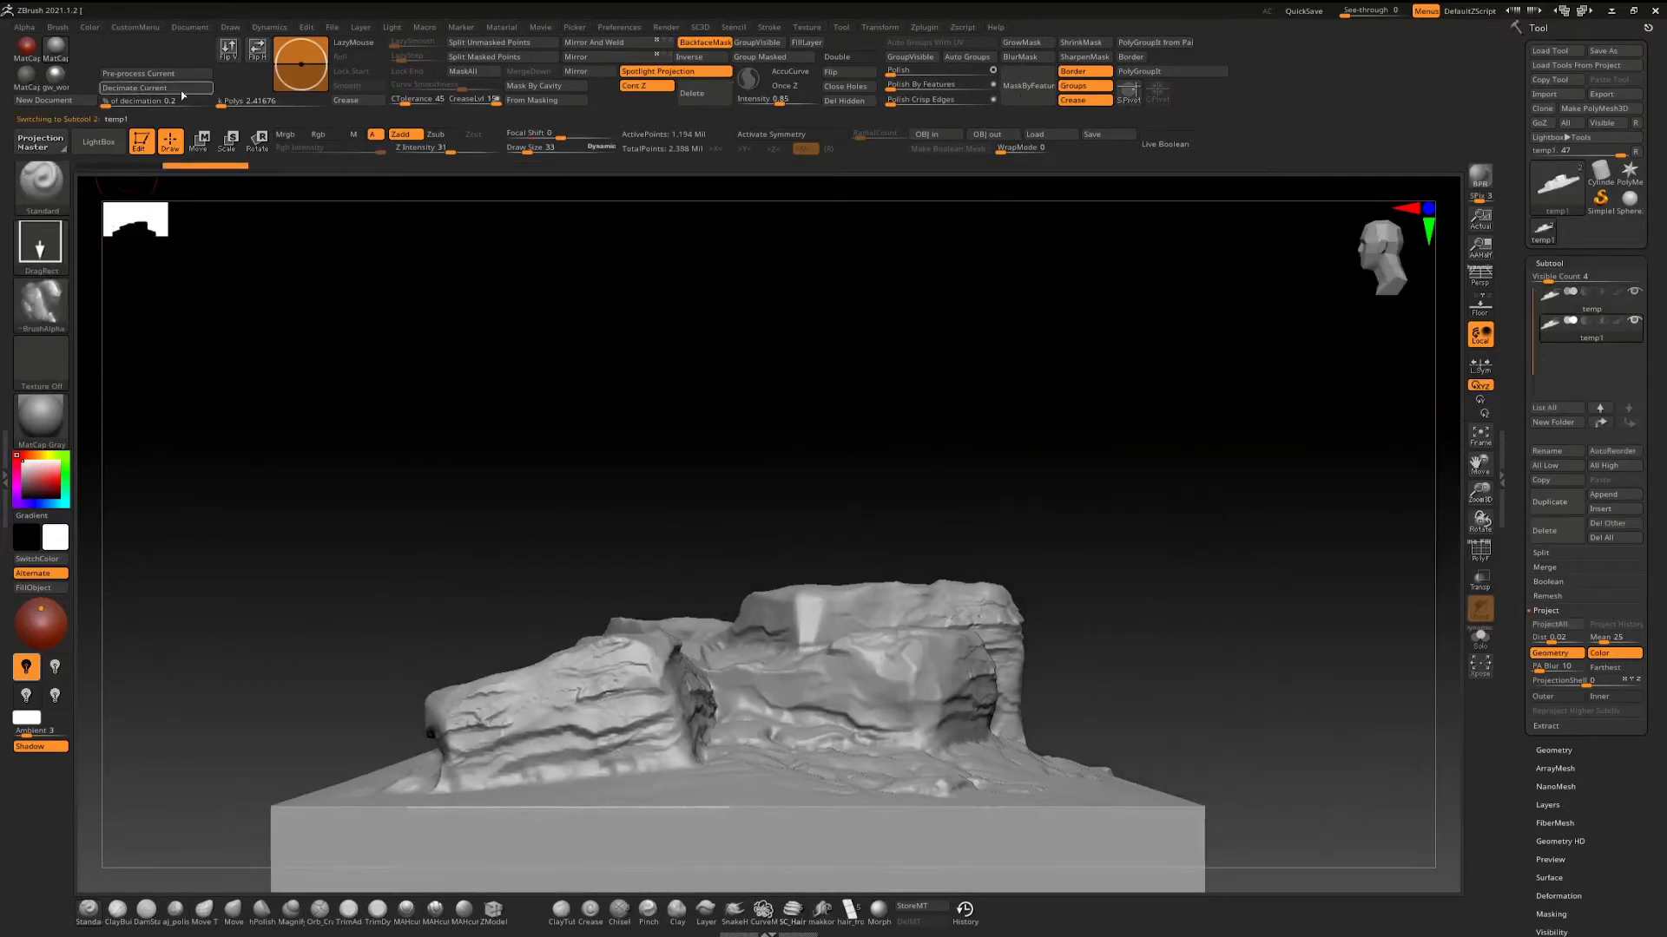
pyautogui.click(145, 75)
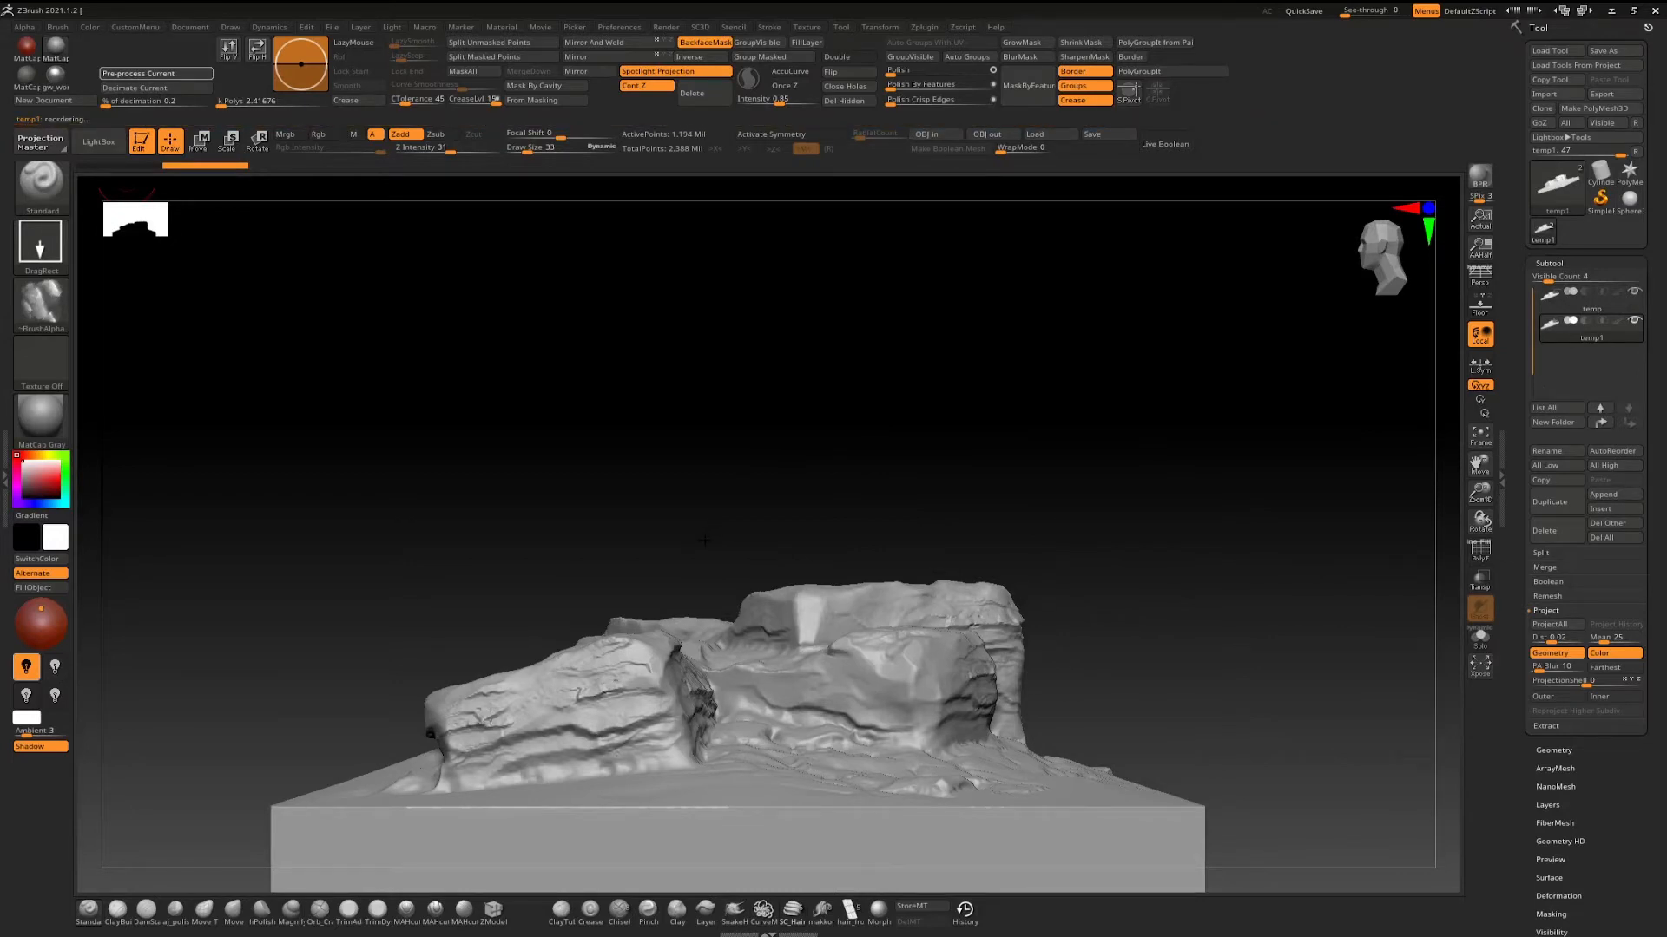
pyautogui.click(143, 89)
# Show the decimated copy's polyframe and export the mesh as an OBJ.
pyautogui.moveTo(1123, 401); pyautogui.dragTo(1071, 510)
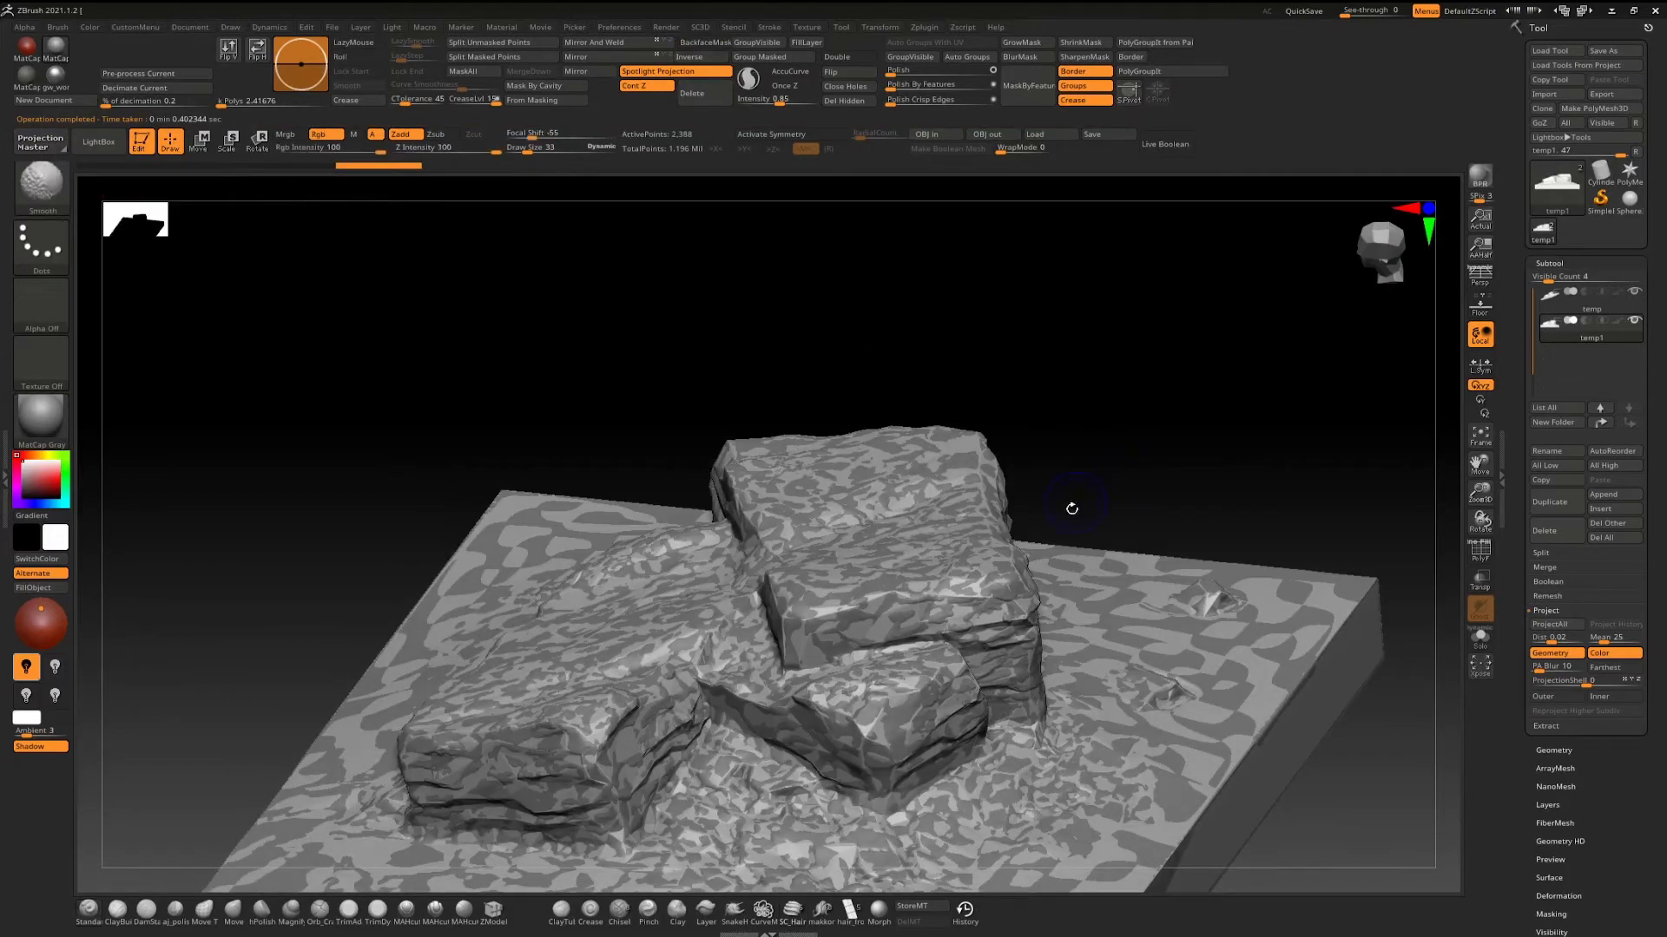
pyautogui.hotkey('shift', 'f')
pyautogui.keyDown('ctrl'); pyautogui.moveTo(1071, 510); pyautogui.dragTo(1154, 417, button='right'); pyautogui.keyUp('ctrl')
pyautogui.moveTo(953, 559)
pyautogui.mouseDown(button='right')
pyautogui.moveTo(1137, 551)
pyautogui.moveTo(1010, 539)
pyautogui.moveTo(1033, 598)
pyautogui.moveTo(990, 566)
pyautogui.moveTo(1004, 553)
pyautogui.mouseUp(button='right')
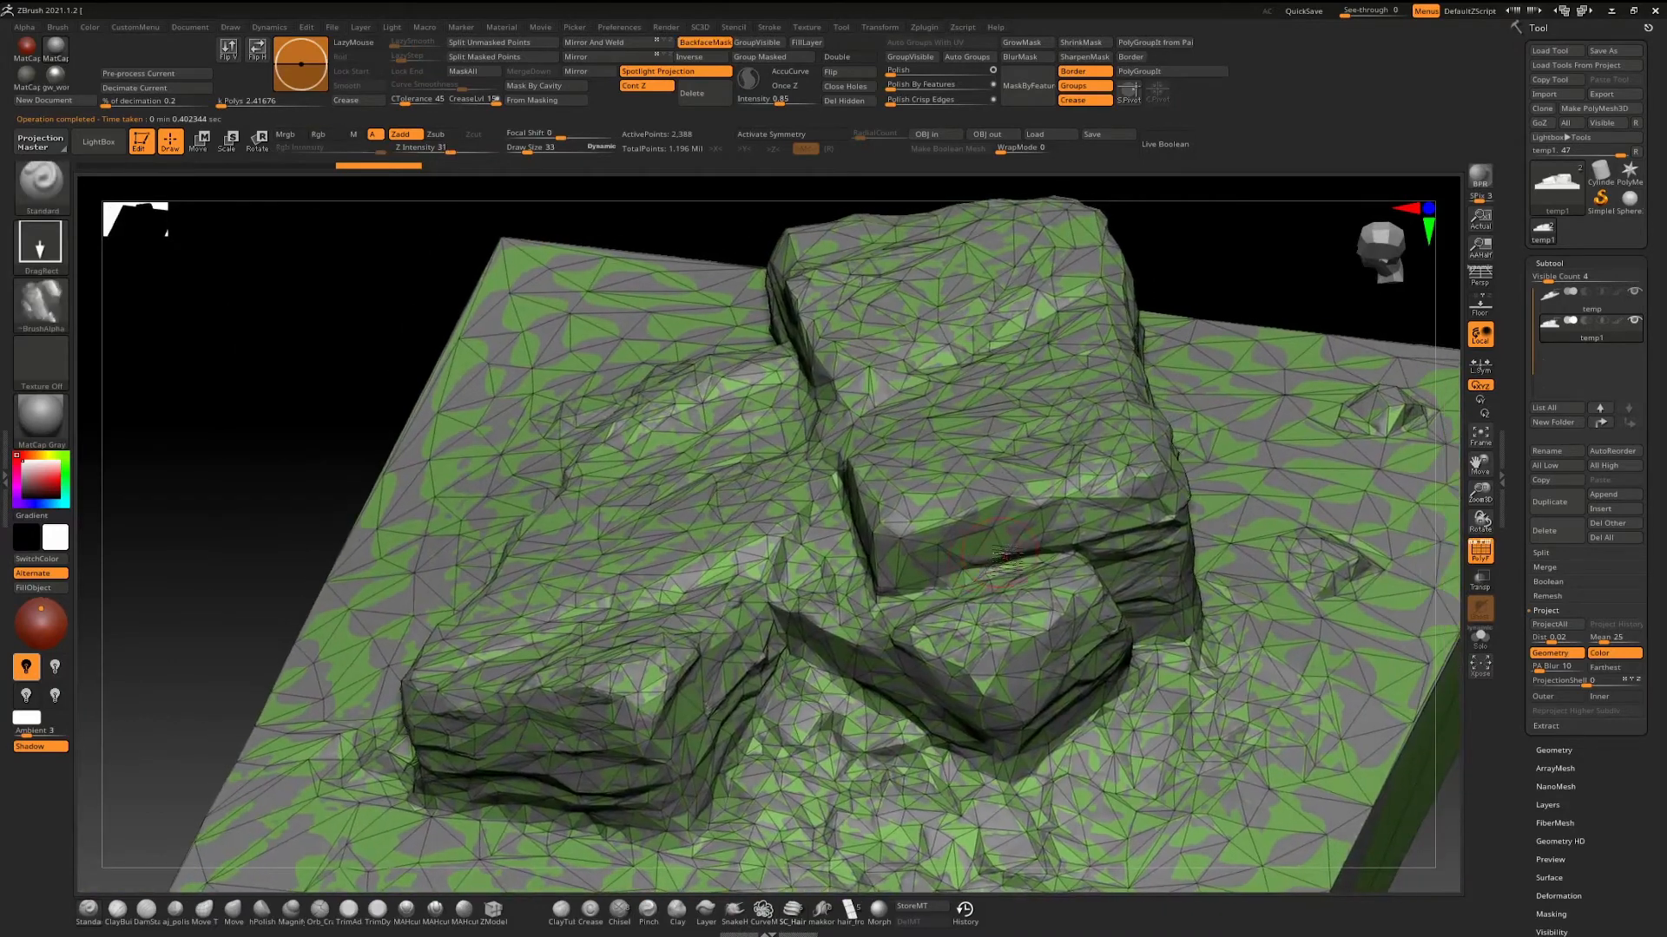
pyautogui.click(985, 135)
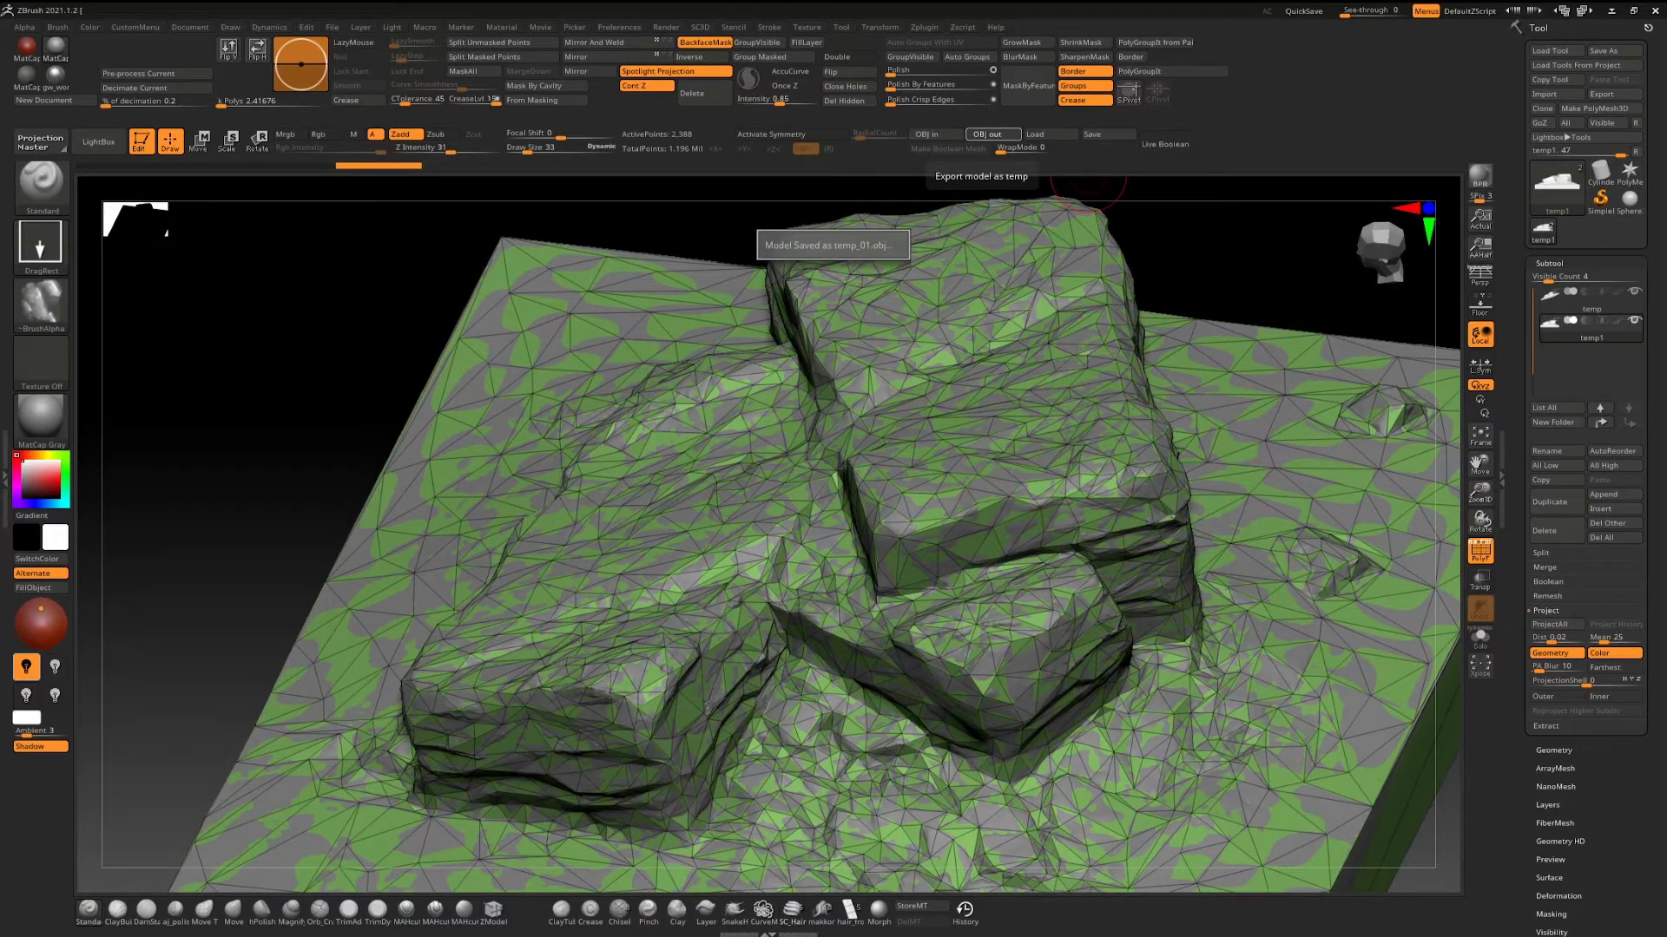
# Switch to Maya and move the original box blockout back to Translate Z -11.02.
pyautogui.hotkey('alt', 'Tab')
pyautogui.keyDown('alt'); pyautogui.moveTo(774, 283); pyautogui.dragTo(903, 512); pyautogui.keyUp('alt')
pyautogui.scroll(-5, 895, 452)
pyautogui.press('w')
pyautogui.moveTo(782, 460); pyautogui.dragTo(1062, 461)
pyautogui.keyDown('alt'); pyautogui.moveTo(689, 396); pyautogui.dragTo(941, 415); pyautogui.keyUp('alt')
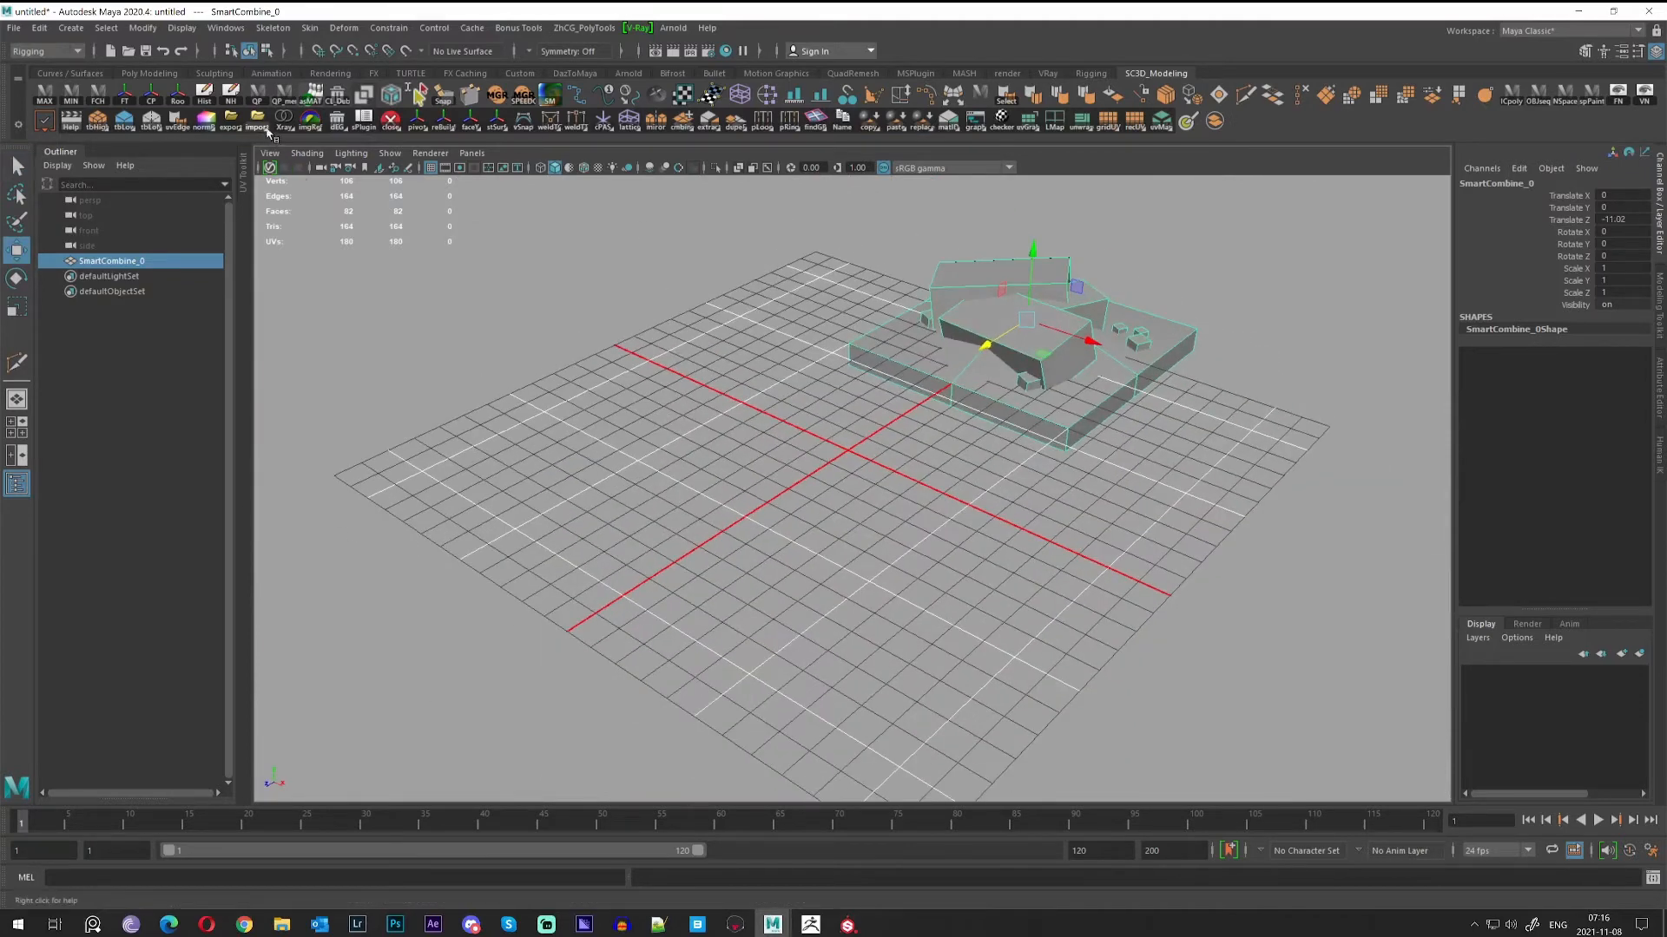
# Import the decimated rock OBJ into the Maya scene.
pyautogui.rightClick(267, 133)
pyautogui.click(294, 215)
pyautogui.keyDown('alt'); pyautogui.moveTo(903, 333); pyautogui.dragTo(1047, 391); pyautogui.keyUp('alt')
# Delete all faces of the imported rock mesh's base slab that lie below the grid line in the side view.
pyautogui.click(1125, 423)
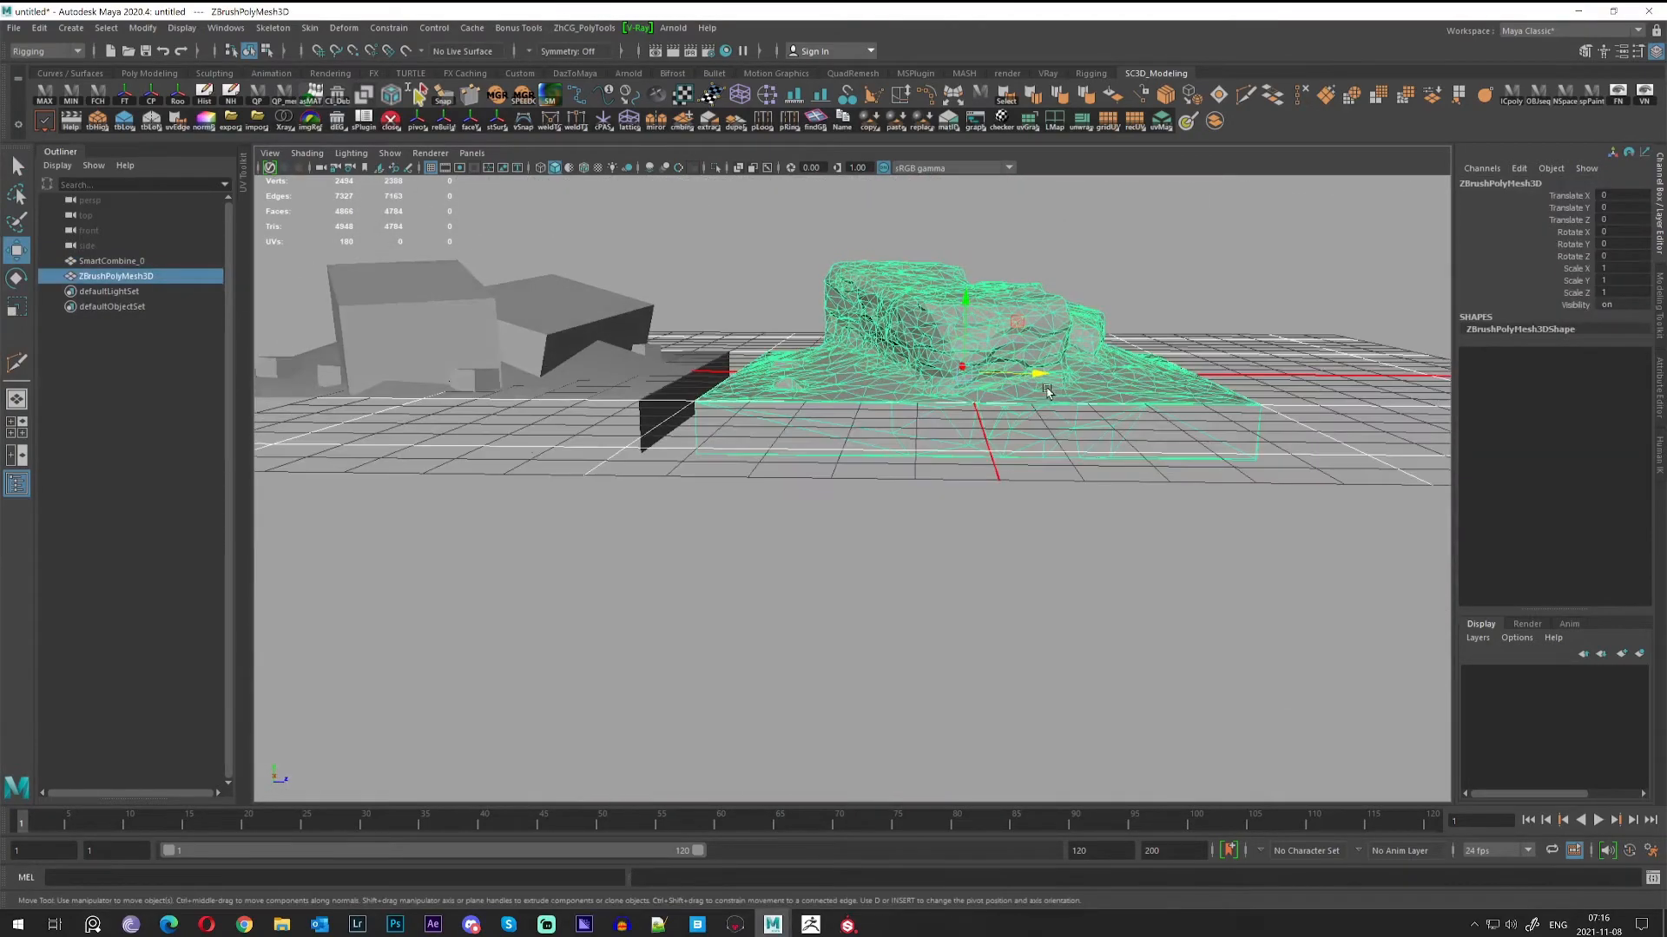
pyautogui.press('space')
pyautogui.press('space')
pyautogui.scroll(3, 1003, 435)
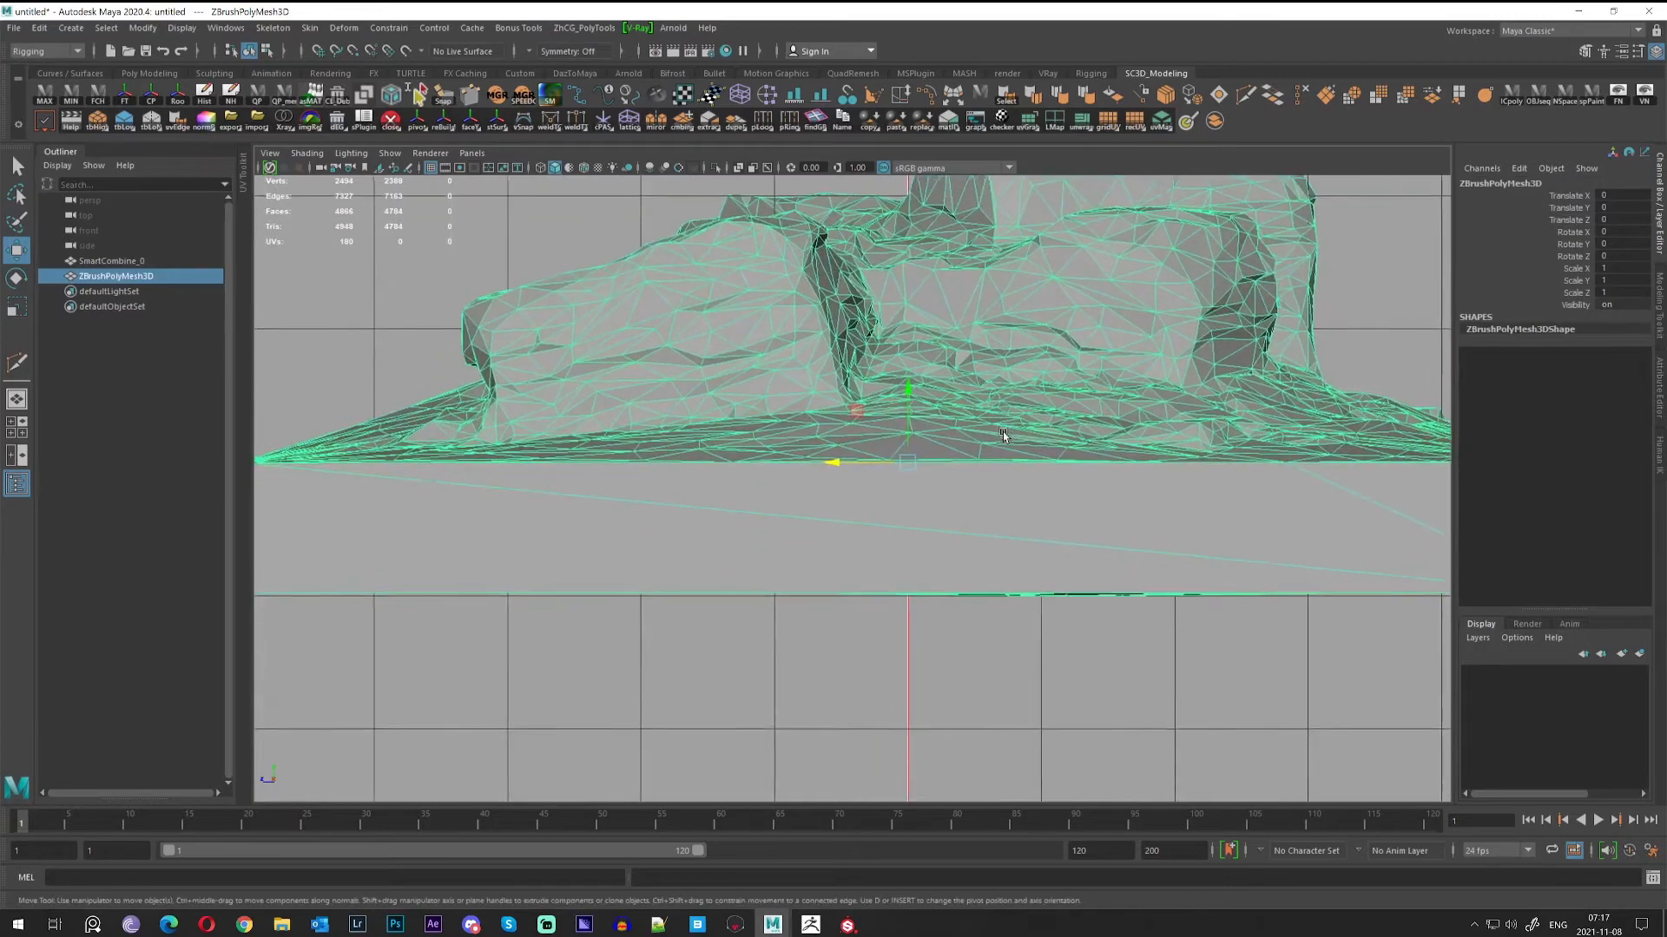
pyautogui.scroll(-4, 1003, 434)
pyautogui.moveTo(859, 471); pyautogui.dragTo(863, 491, button='right')
pyautogui.moveTo(526, 498); pyautogui.dragTo(1515, 697)
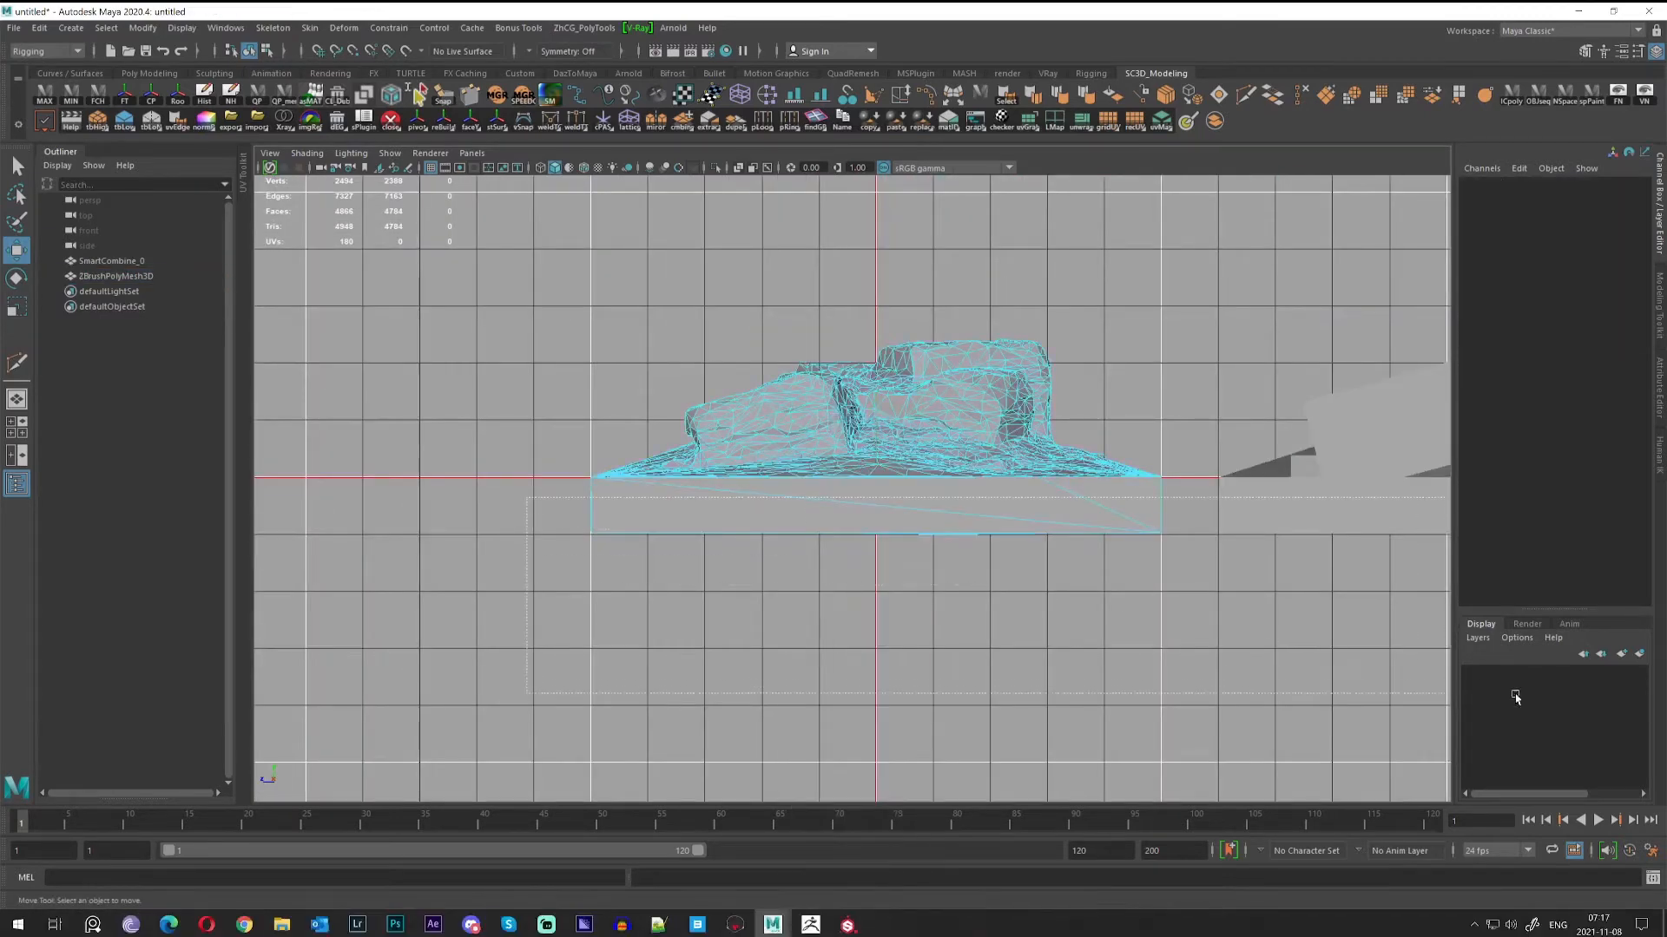
pyautogui.press('Delete')
# Delete the stray faces left hanging below the cut border of the rock mesh, along the edge facing the view.
pyautogui.scroll(1, 863, 521)
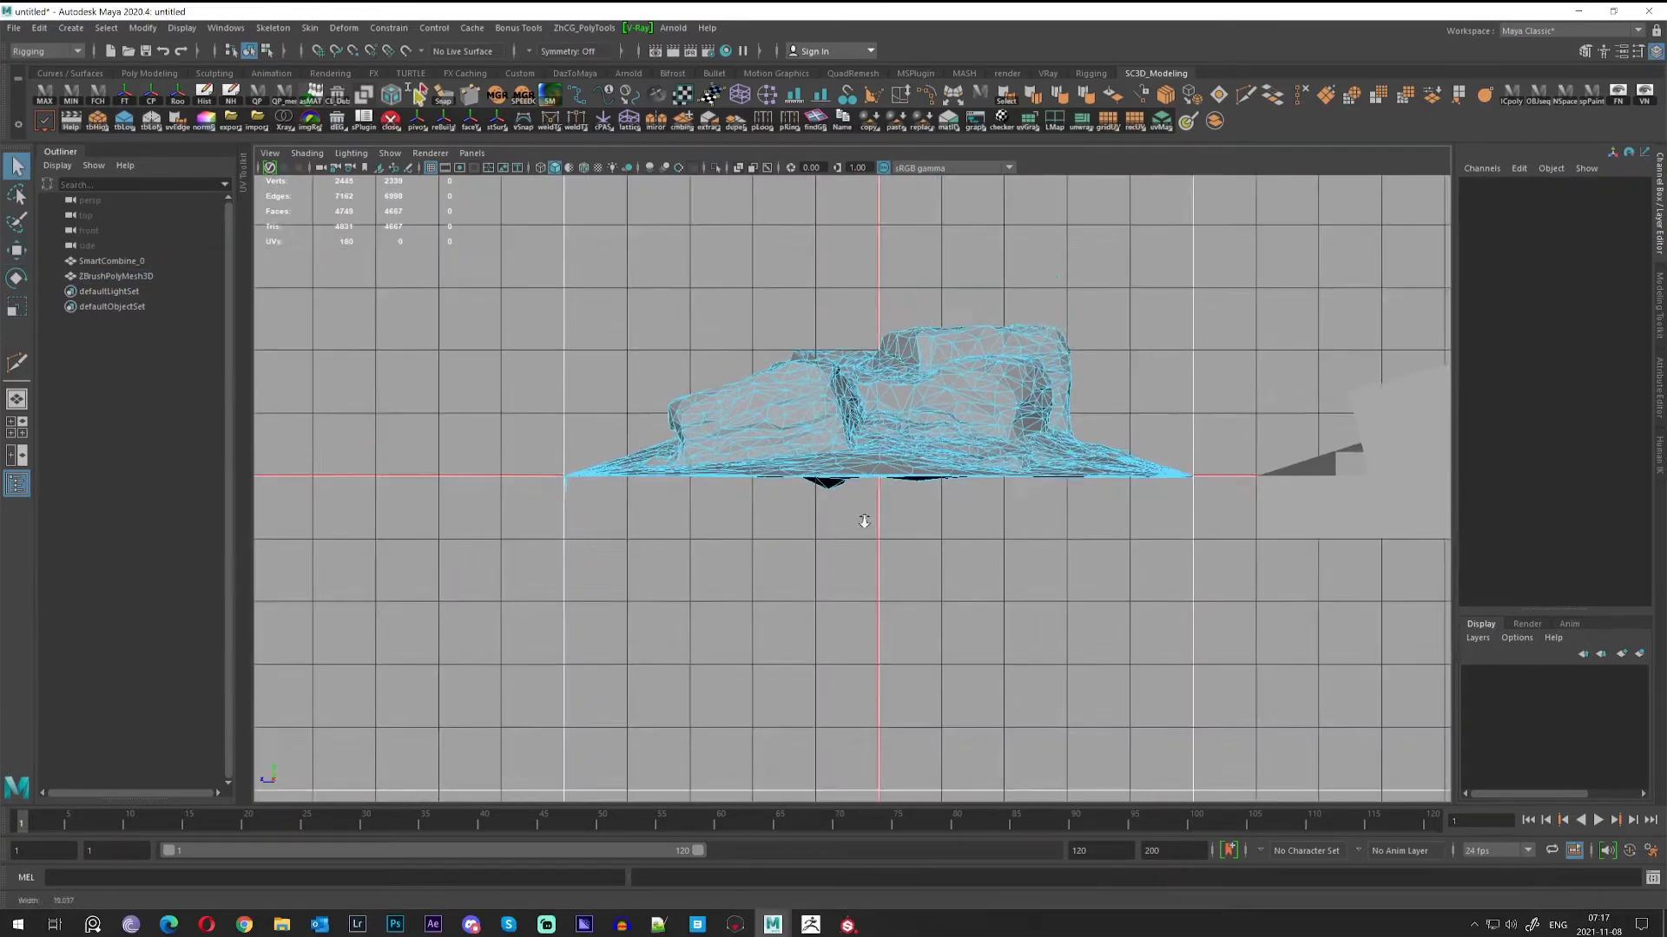
pyautogui.keyDown('alt'); pyautogui.moveTo(864, 521); pyautogui.dragTo(959, 490, button='right'); pyautogui.keyUp('alt')
pyautogui.keyDown('alt'); pyautogui.moveTo(959, 490); pyautogui.dragTo(999, 599, button='middle'); pyautogui.keyUp('alt')
pyautogui.moveTo(908, 488); pyautogui.dragTo(908, 528, button='right')
pyautogui.keyDown('alt'); pyautogui.moveTo(972, 438); pyautogui.dragTo(1015, 441); pyautogui.keyUp('alt')
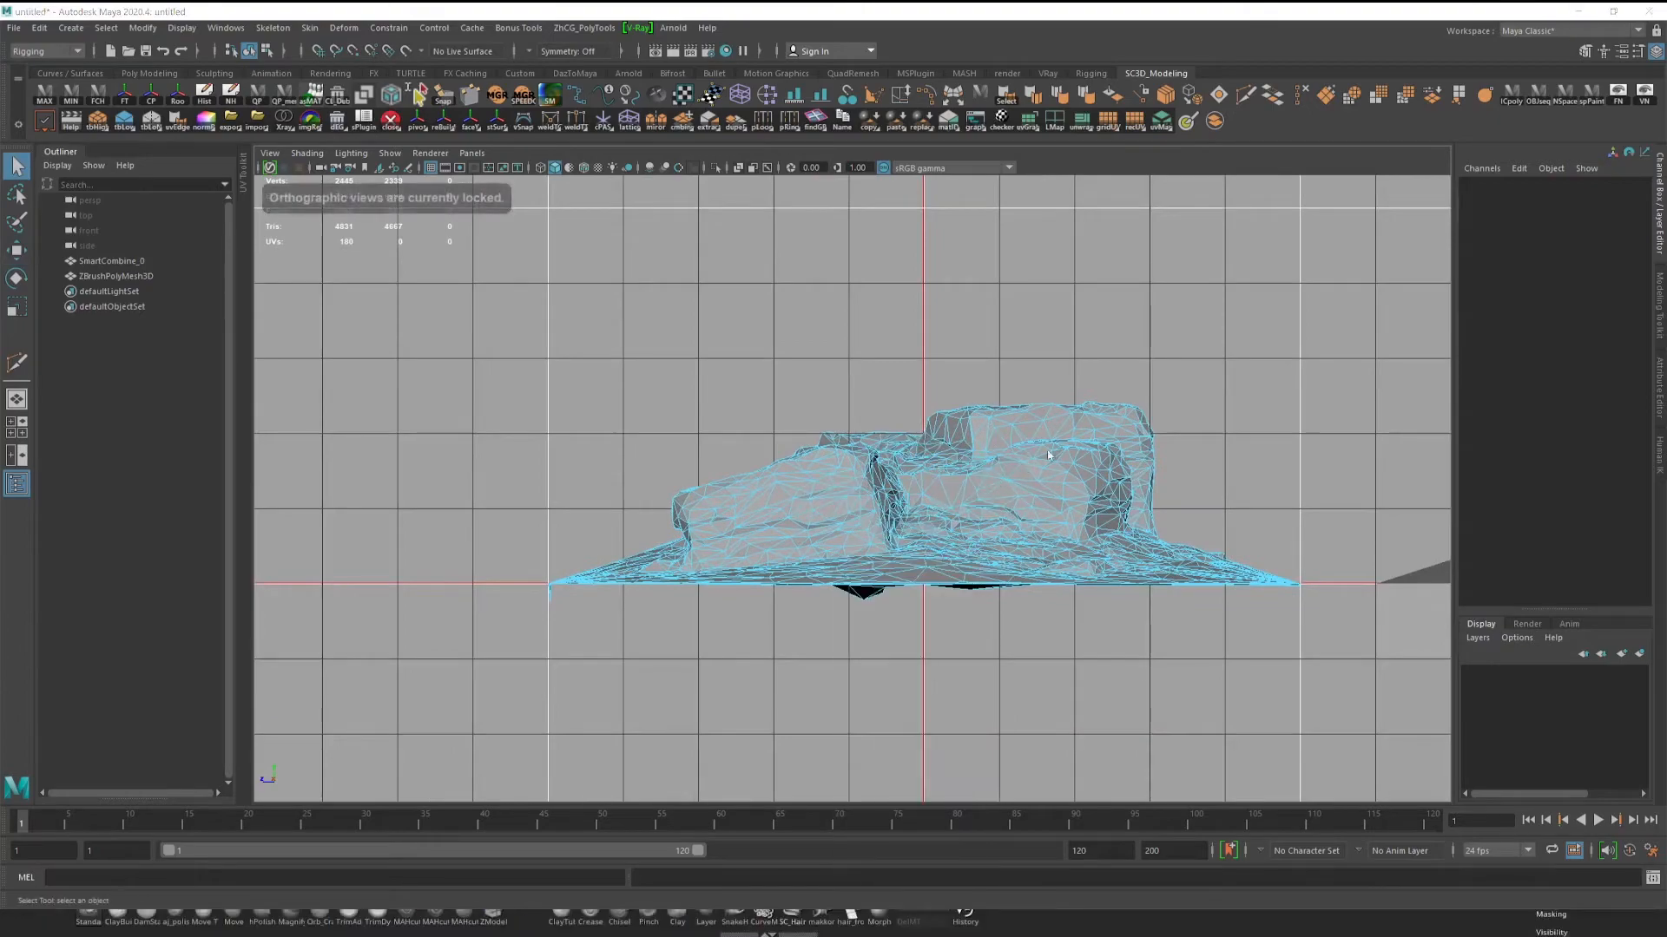
pyautogui.press('space')
pyautogui.press('space')
pyautogui.keyDown('alt'); pyautogui.moveTo(1172, 298); pyautogui.dragTo(1007, 347); pyautogui.keyUp('alt')
pyautogui.scroll(5, 949, 431)
pyautogui.keyDown('alt'); pyautogui.moveTo(1007, 347); pyautogui.dragTo(1040, 419, button='middle'); pyautogui.keyUp('alt')
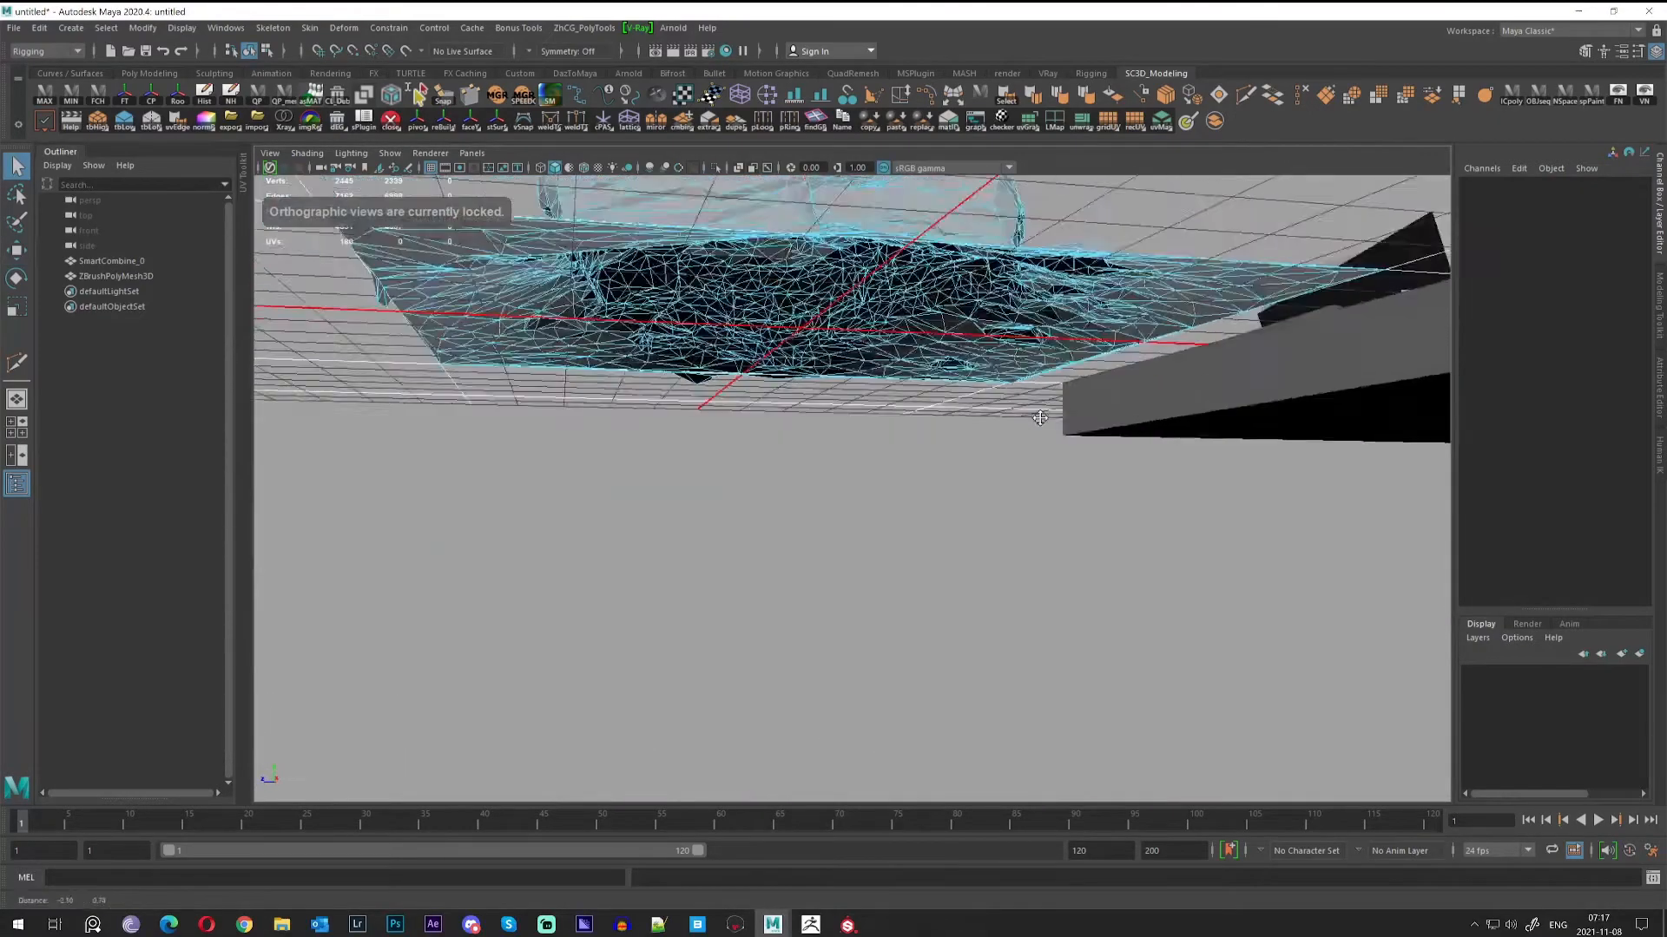
pyautogui.keyDown('alt'); pyautogui.moveTo(1040, 419); pyautogui.dragTo(1200, 447); pyautogui.keyUp('alt')
pyautogui.keyDown('alt'); pyautogui.moveTo(1069, 517); pyautogui.dragTo(1127, 542); pyautogui.keyUp('alt')
pyautogui.moveTo(1050, 487); pyautogui.dragTo(1054, 535, button='right')
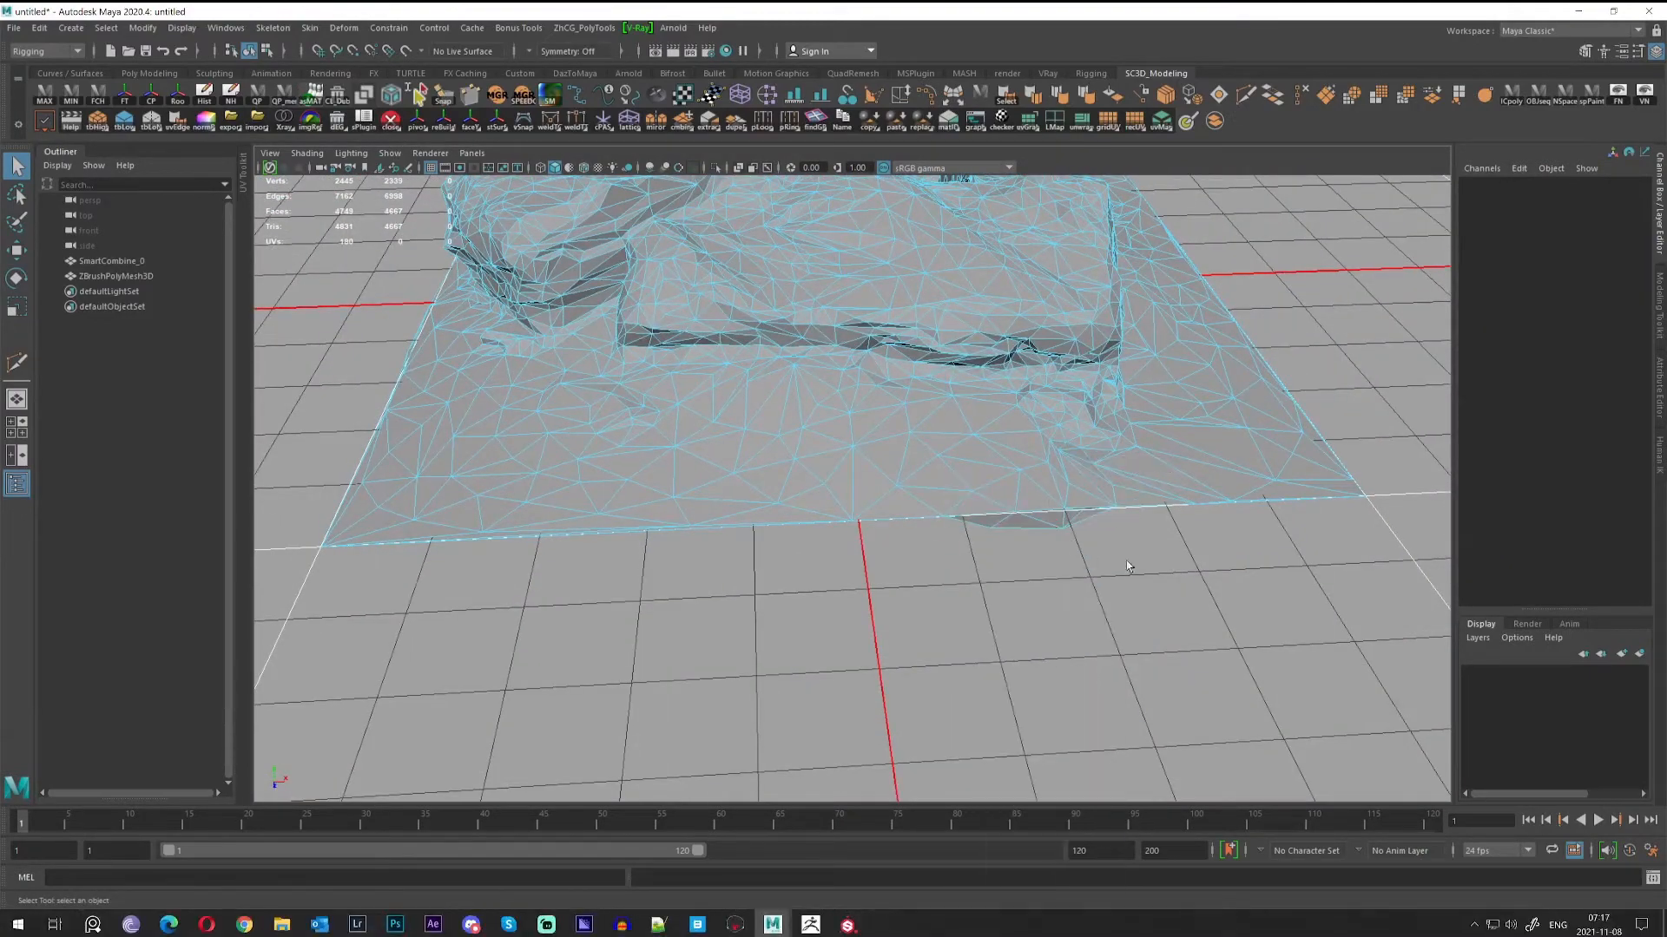
pyautogui.moveTo(940, 526); pyautogui.dragTo(911, 516)
pyautogui.press('Delete')
# Delete the remaining leftover faces below another border edge of the rock mesh, near the overhanging rock.
pyautogui.keyDown('alt'); pyautogui.moveTo(1128, 556); pyautogui.dragTo(823, 424, button='right'); pyautogui.keyUp('alt')
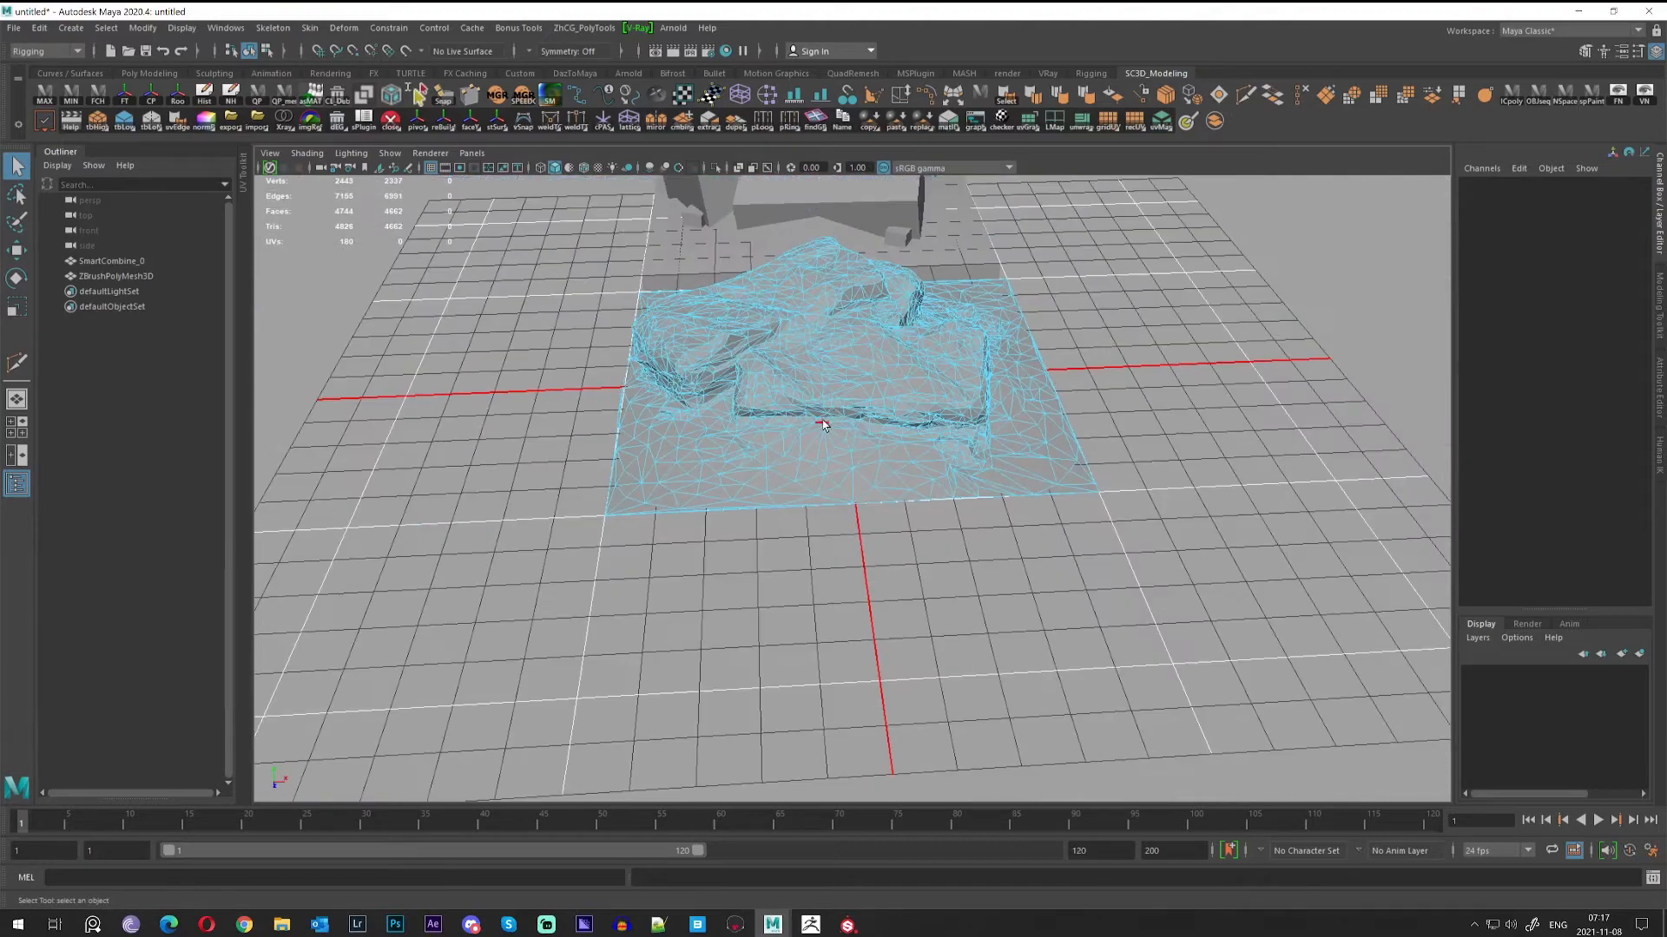
pyautogui.keyDown('alt'); pyautogui.moveTo(822, 421); pyautogui.dragTo(937, 408); pyautogui.keyUp('alt')
pyautogui.keyDown('alt'); pyautogui.moveTo(781, 508); pyautogui.dragTo(933, 516, button='right'); pyautogui.keyUp('alt')
pyautogui.keyDown('alt'); pyautogui.moveTo(933, 517); pyautogui.dragTo(1053, 519); pyautogui.keyUp('alt')
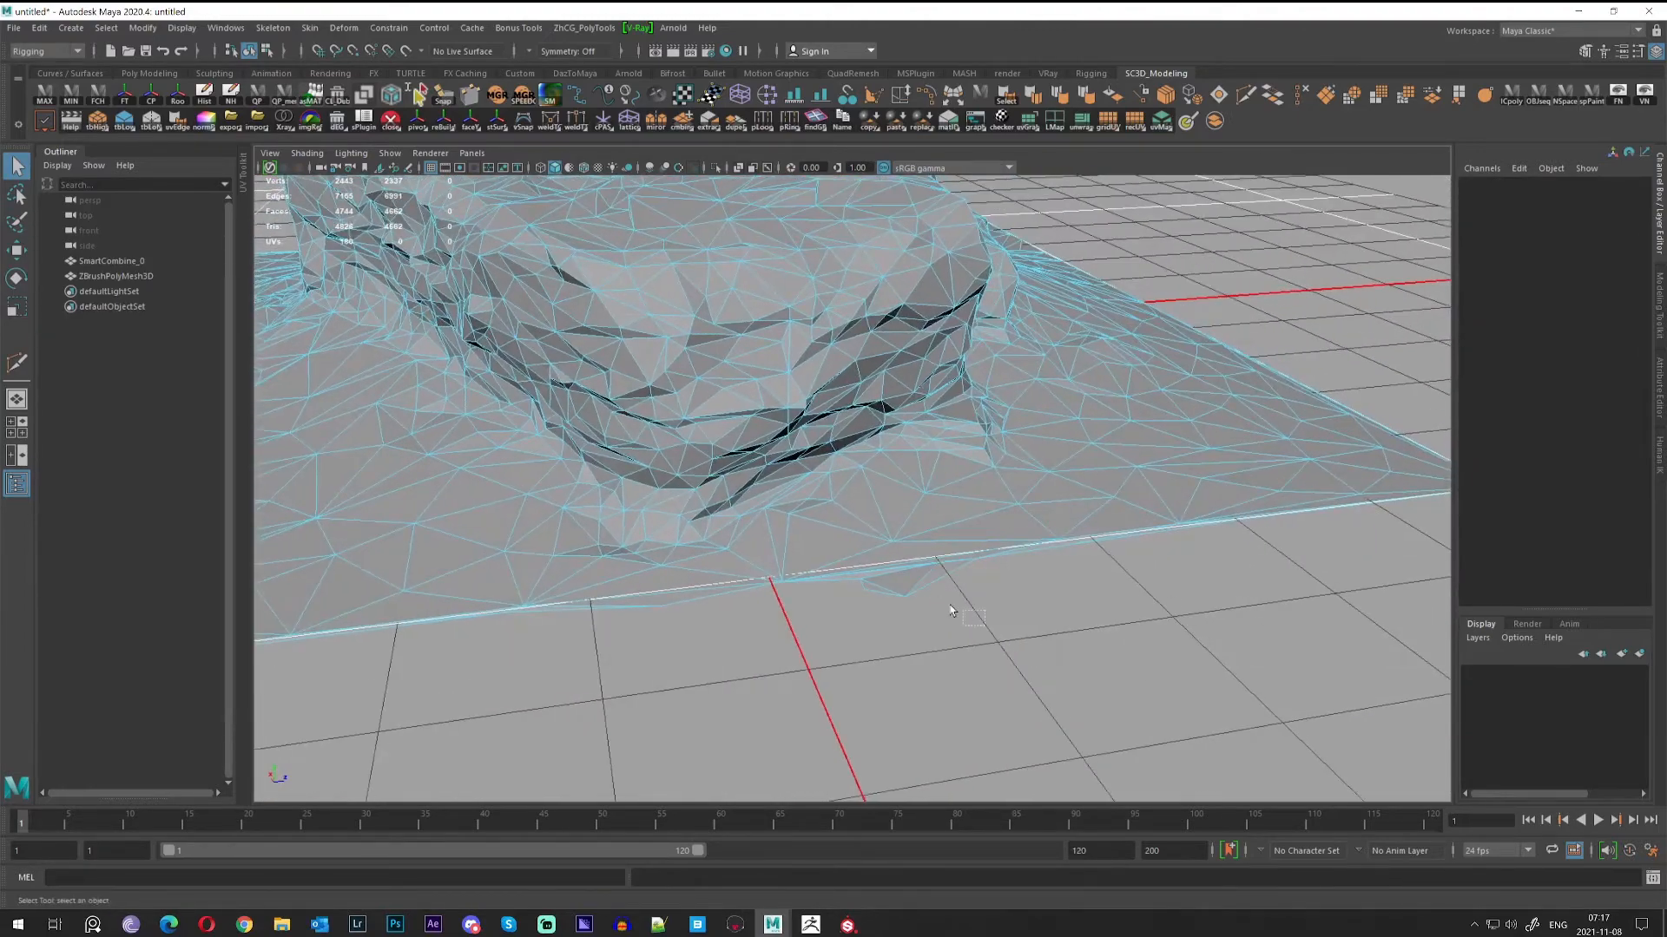
pyautogui.moveTo(950, 610); pyautogui.dragTo(863, 568)
pyautogui.press('Delete')
pyautogui.click(847, 583)
pyautogui.press('Delete')
# Apply a planar UV projection to the trimmed rock mesh and inspect its UV points across the surface.
pyautogui.keyDown('alt'); pyautogui.moveTo(847, 556); pyautogui.dragTo(599, 408, button='right'); pyautogui.keyUp('alt')
pyautogui.keyDown('alt'); pyautogui.moveTo(599, 408); pyautogui.dragTo(662, 431); pyautogui.keyUp('alt')
pyautogui.keyDown('alt'); pyautogui.moveTo(662, 432); pyautogui.dragTo(786, 356, button='right'); pyautogui.keyUp('alt')
pyautogui.keyDown('alt'); pyautogui.moveTo(677, 373); pyautogui.dragTo(803, 375, button='middle'); pyautogui.keyUp('alt')
pyautogui.keyDown('alt'); pyautogui.moveTo(803, 375); pyautogui.dragTo(860, 379); pyautogui.keyUp('alt')
pyautogui.keyDown('alt'); pyautogui.moveTo(634, 348); pyautogui.dragTo(723, 361, button='right'); pyautogui.keyUp('alt')
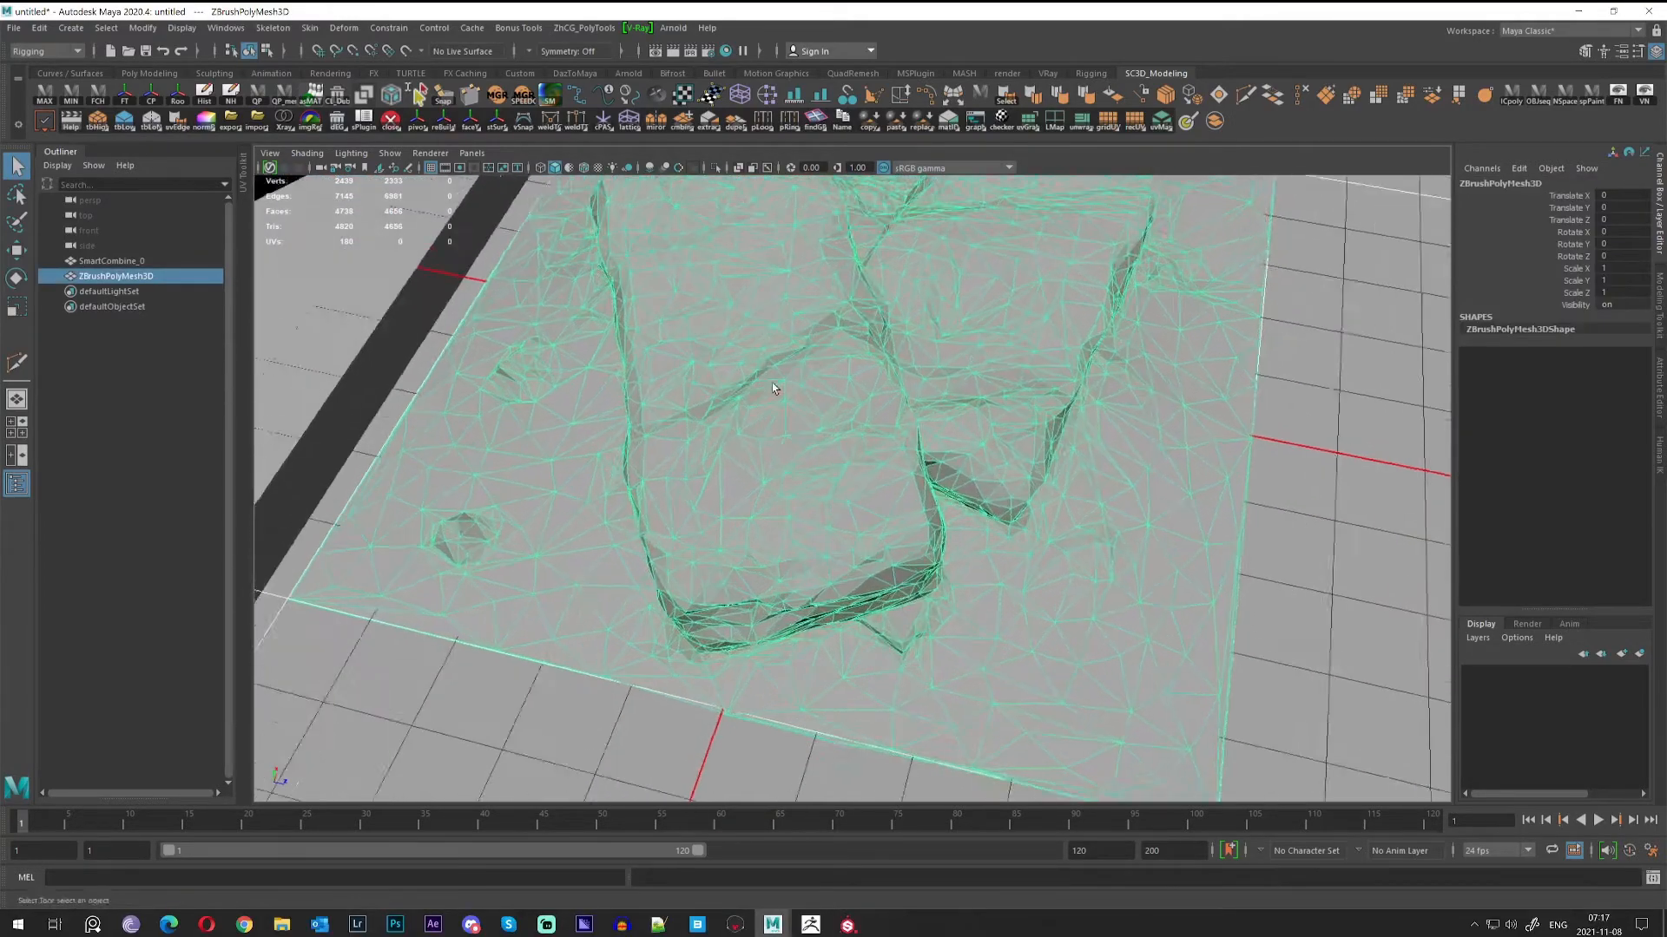
pyautogui.keyDown('alt'); pyautogui.moveTo(722, 361); pyautogui.dragTo(927, 454, button='middle'); pyautogui.keyUp('alt')
pyautogui.keyDown('alt'); pyautogui.moveTo(721, 337); pyautogui.dragTo(840, 300); pyautogui.keyUp('alt')
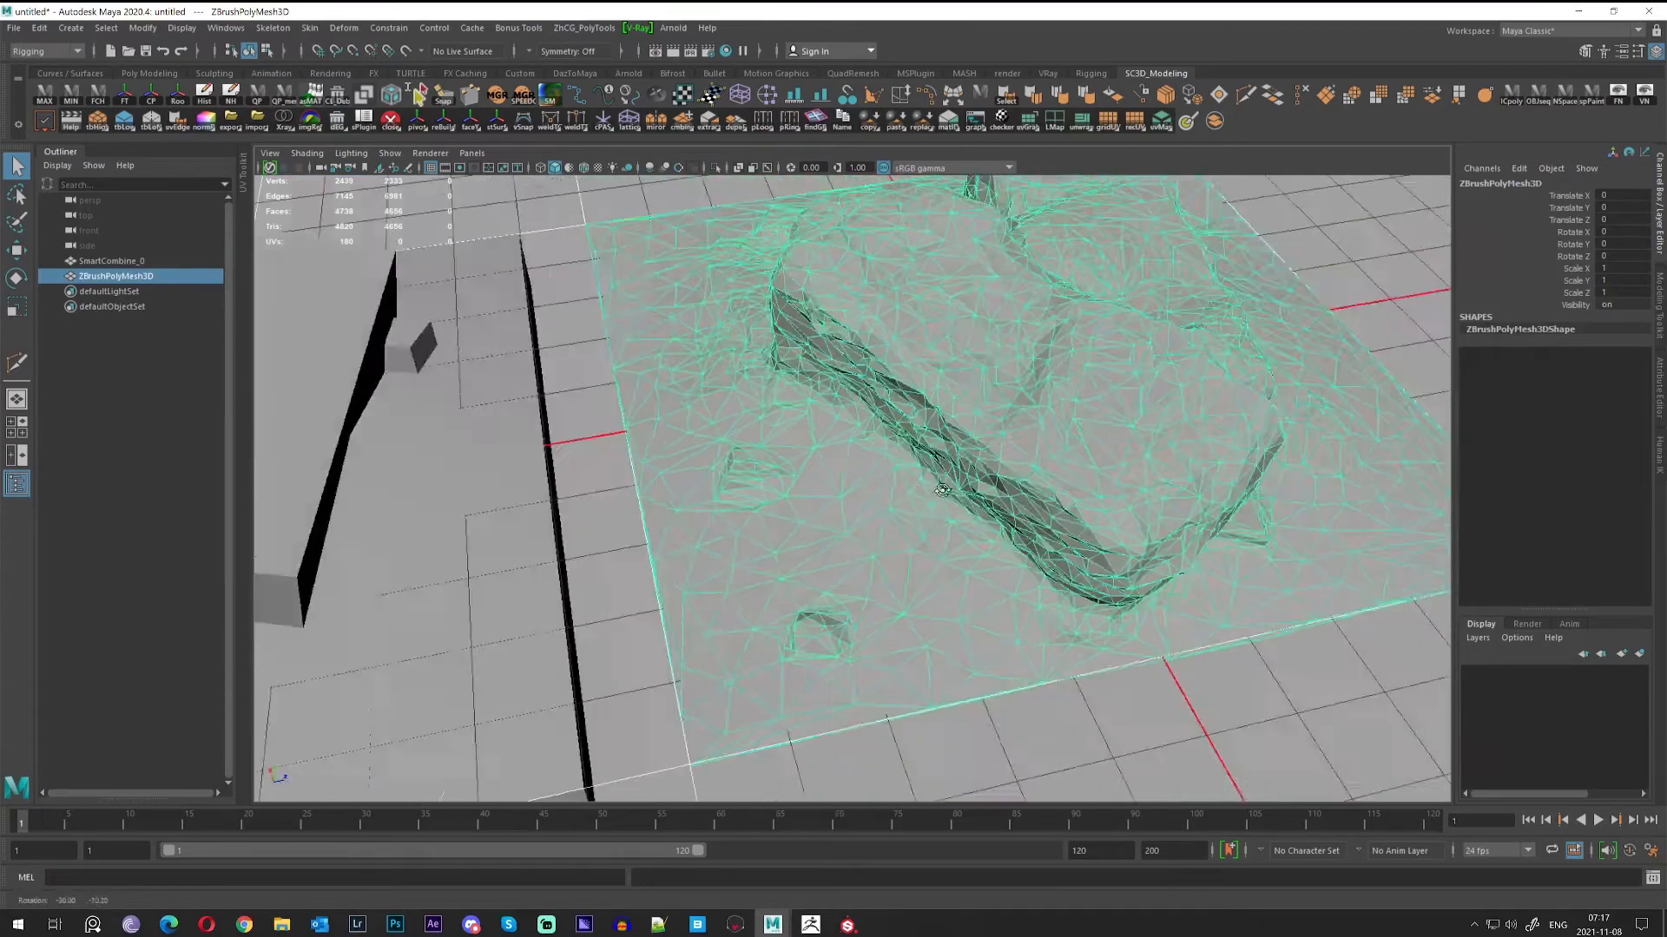
pyautogui.keyDown('alt'); pyautogui.moveTo(840, 299); pyautogui.dragTo(738, 397, button='middle'); pyautogui.keyUp('alt')
pyautogui.keyDown('alt'); pyautogui.moveTo(875, 528); pyautogui.dragTo(915, 499); pyautogui.keyUp('alt')
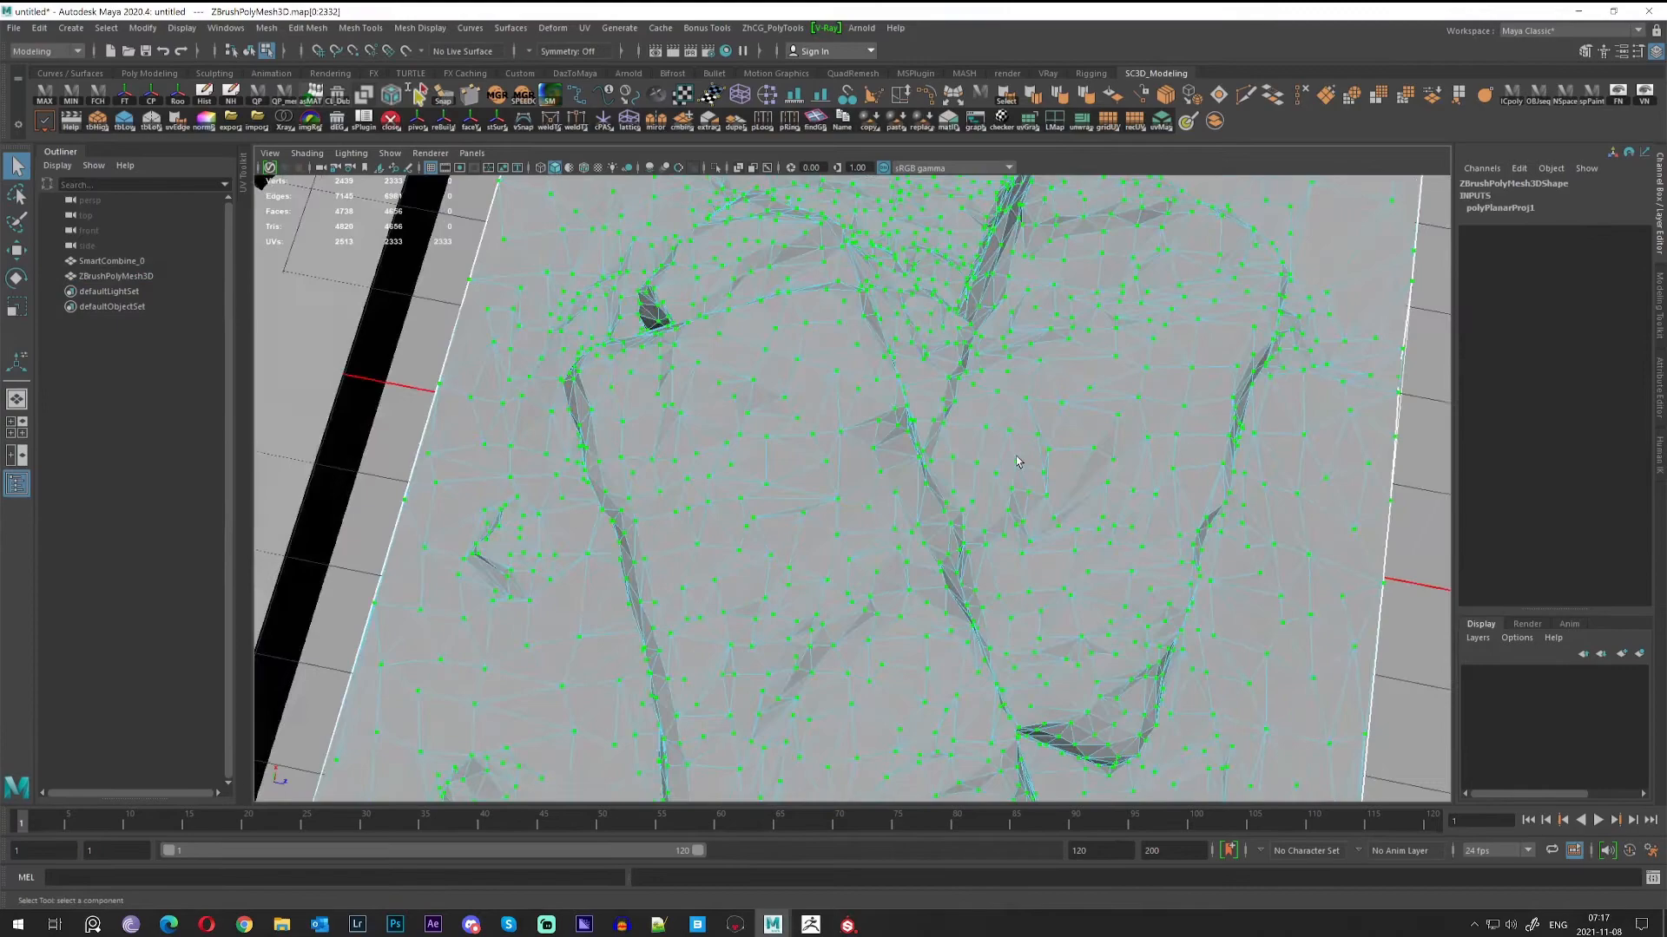
pyautogui.keyDown('alt'); pyautogui.moveTo(908, 382); pyautogui.dragTo(781, 348, button='right'); pyautogui.keyUp('alt')
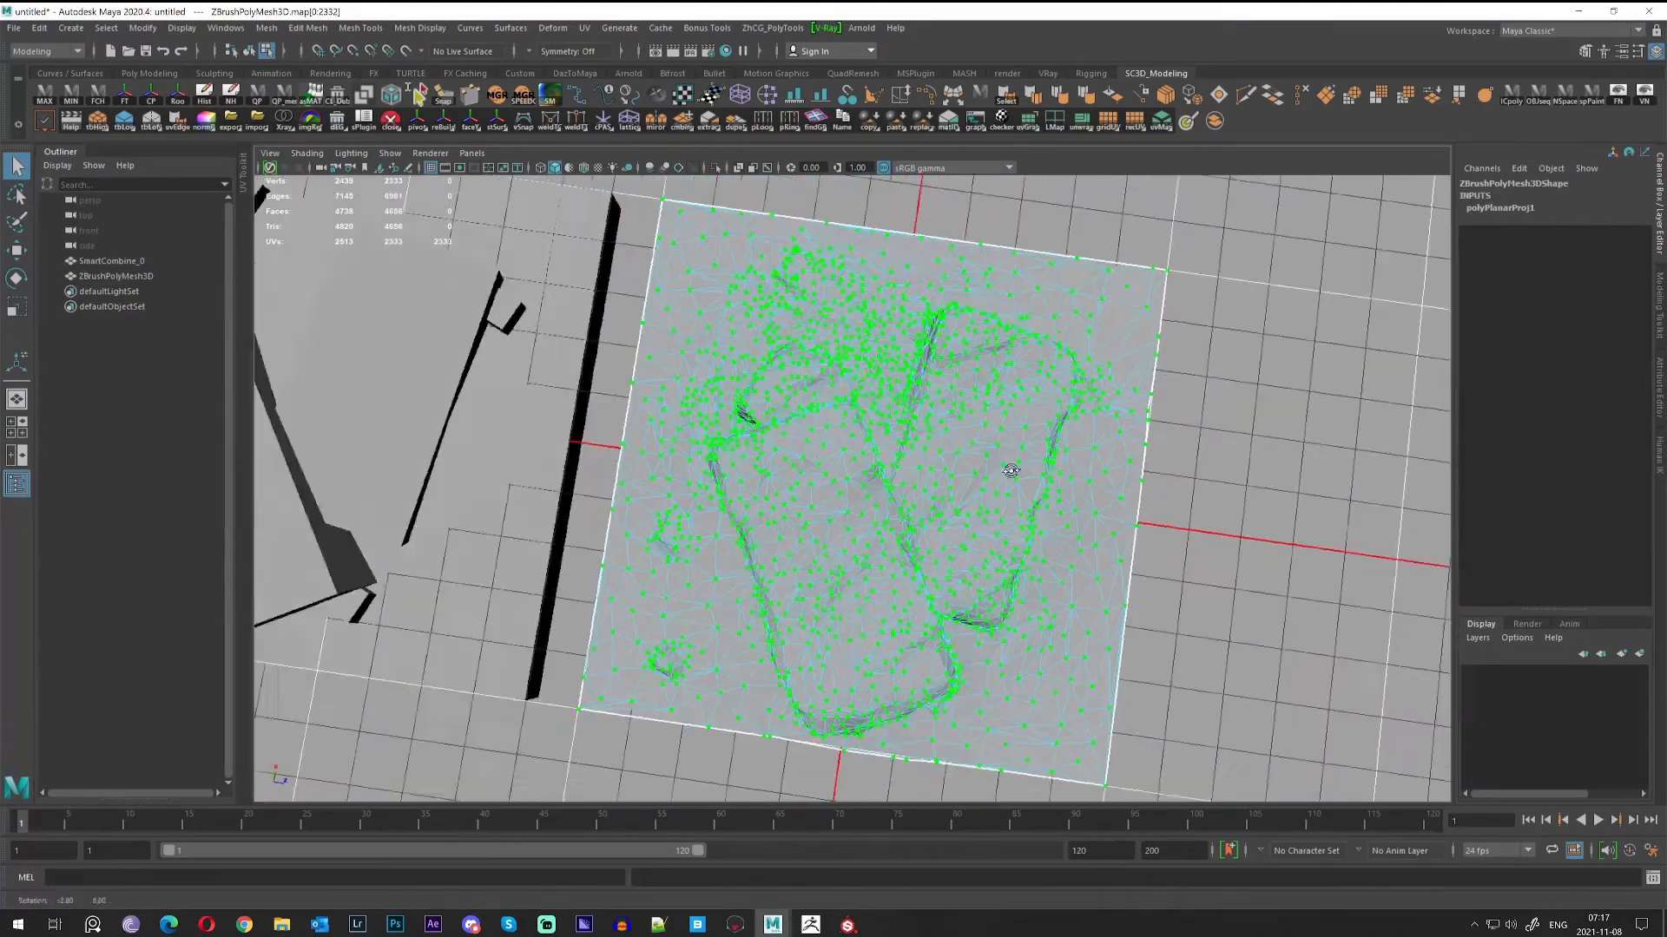
pyautogui.keyDown('alt'); pyautogui.moveTo(781, 347); pyautogui.dragTo(839, 293); pyautogui.keyUp('alt')
pyautogui.keyDown('alt'); pyautogui.moveTo(838, 293); pyautogui.dragTo(851, 308, button='middle'); pyautogui.keyUp('alt')
pyautogui.keyDown('alt'); pyautogui.moveTo(851, 308); pyautogui.dragTo(886, 348, button='right'); pyautogui.keyUp('alt')
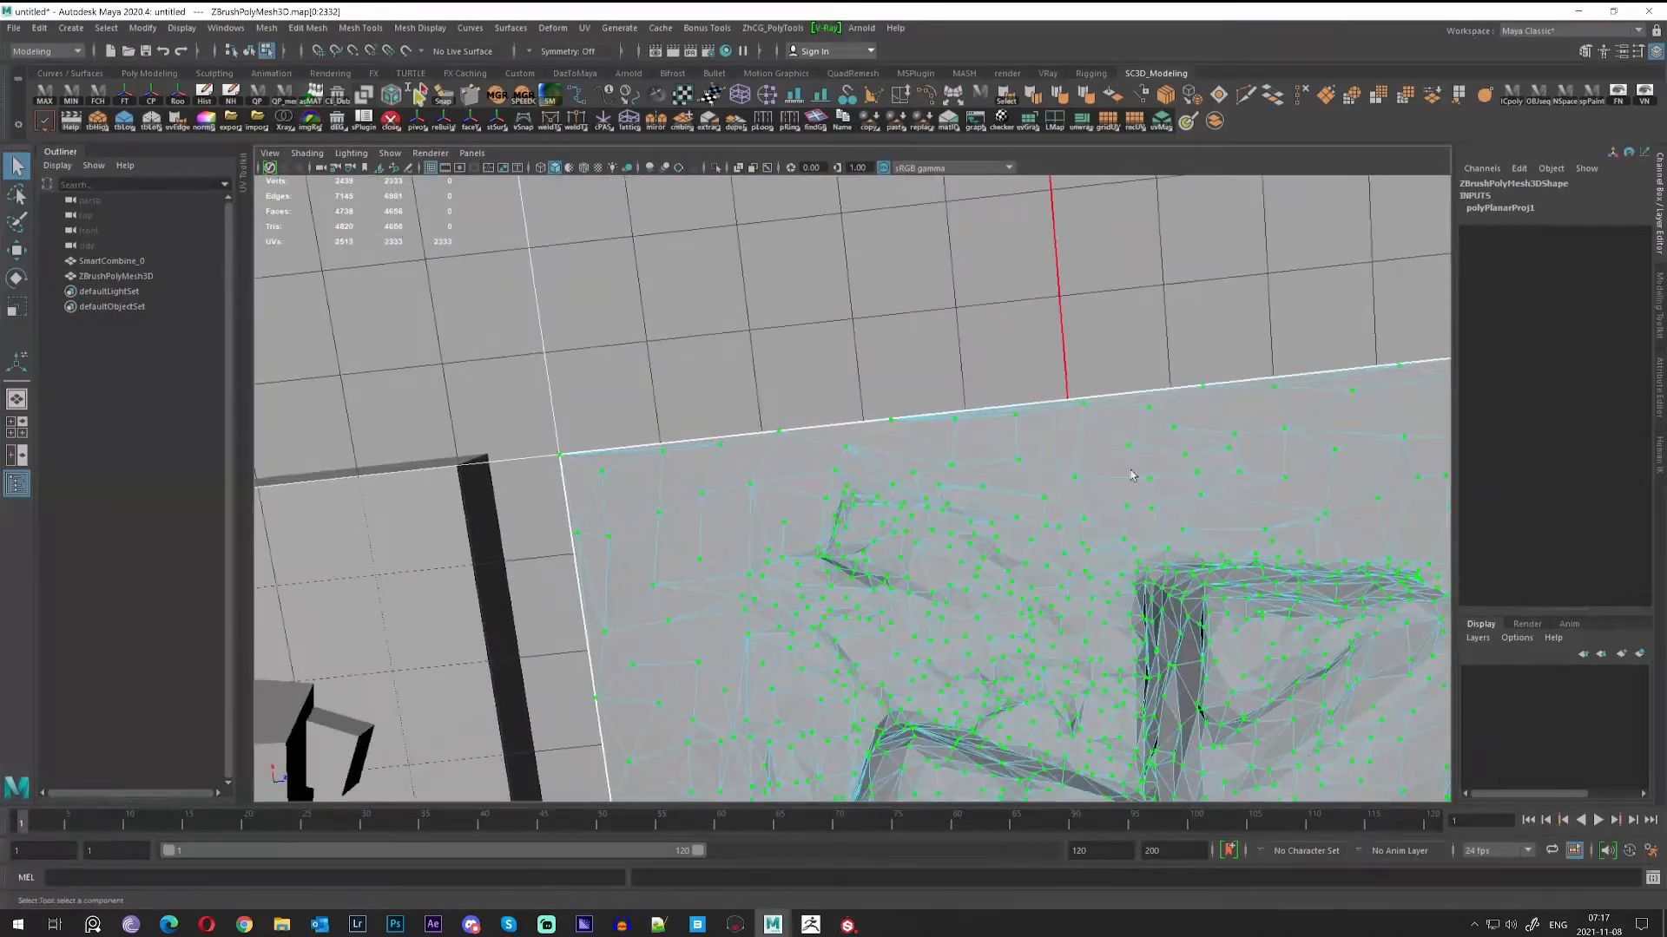
# Select all vertices of the low-poly rock mesh.
pyautogui.moveTo(894, 484); pyautogui.dragTo(565, 354, button='right')
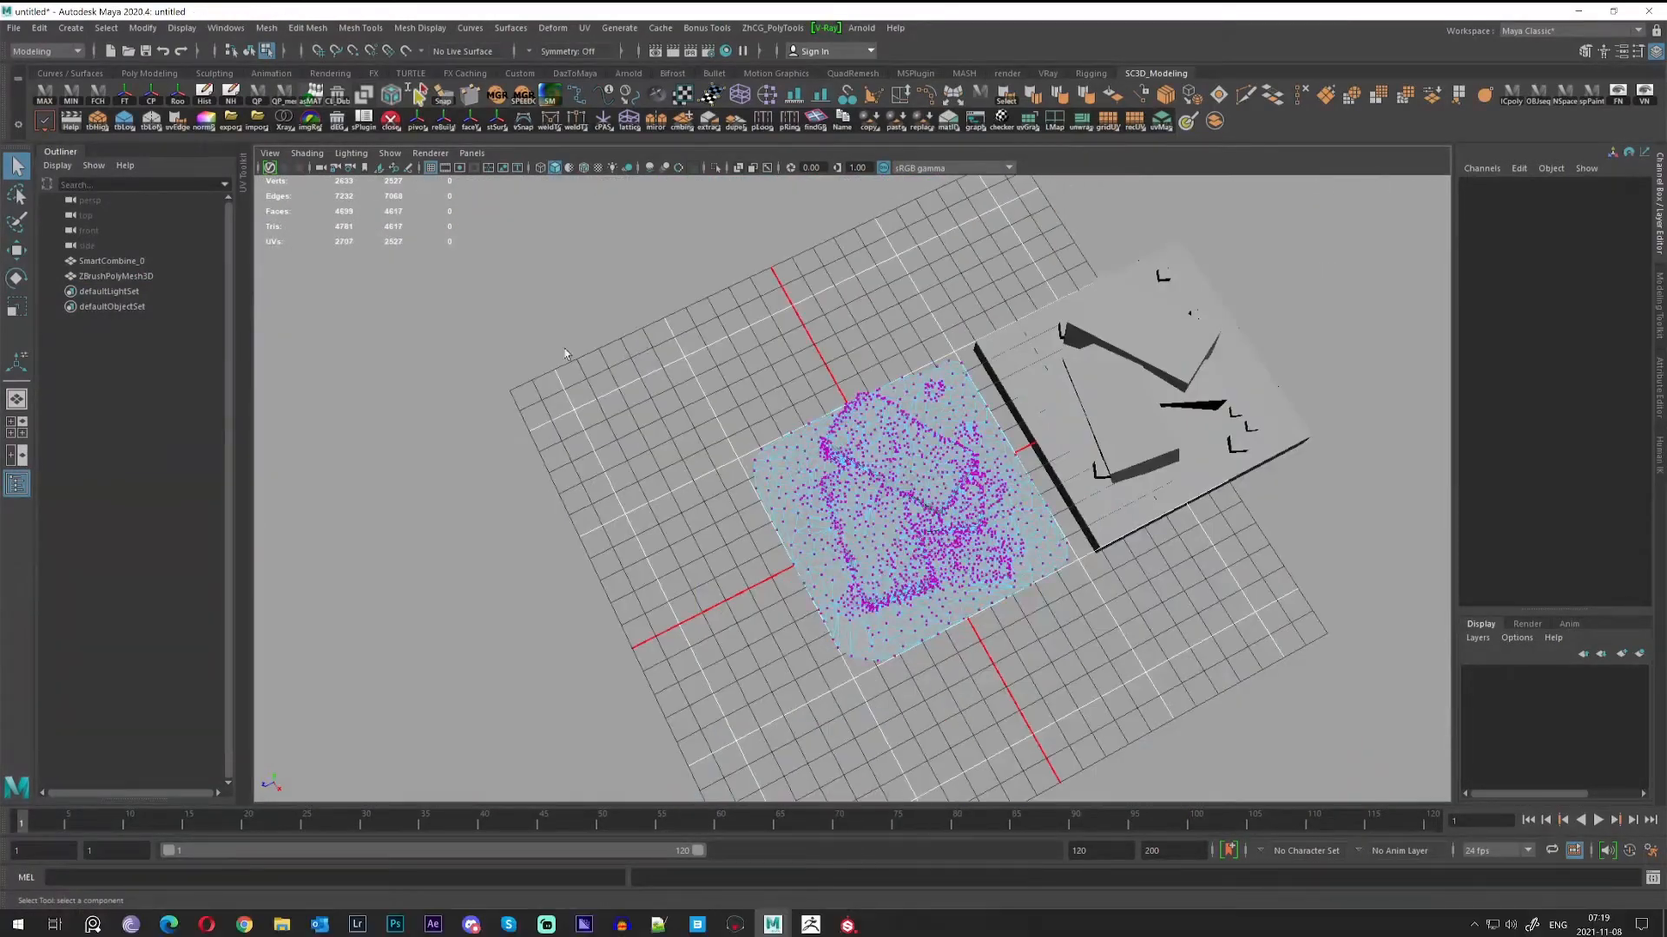
pyautogui.moveTo(570, 353); pyautogui.dragTo(1373, 695)
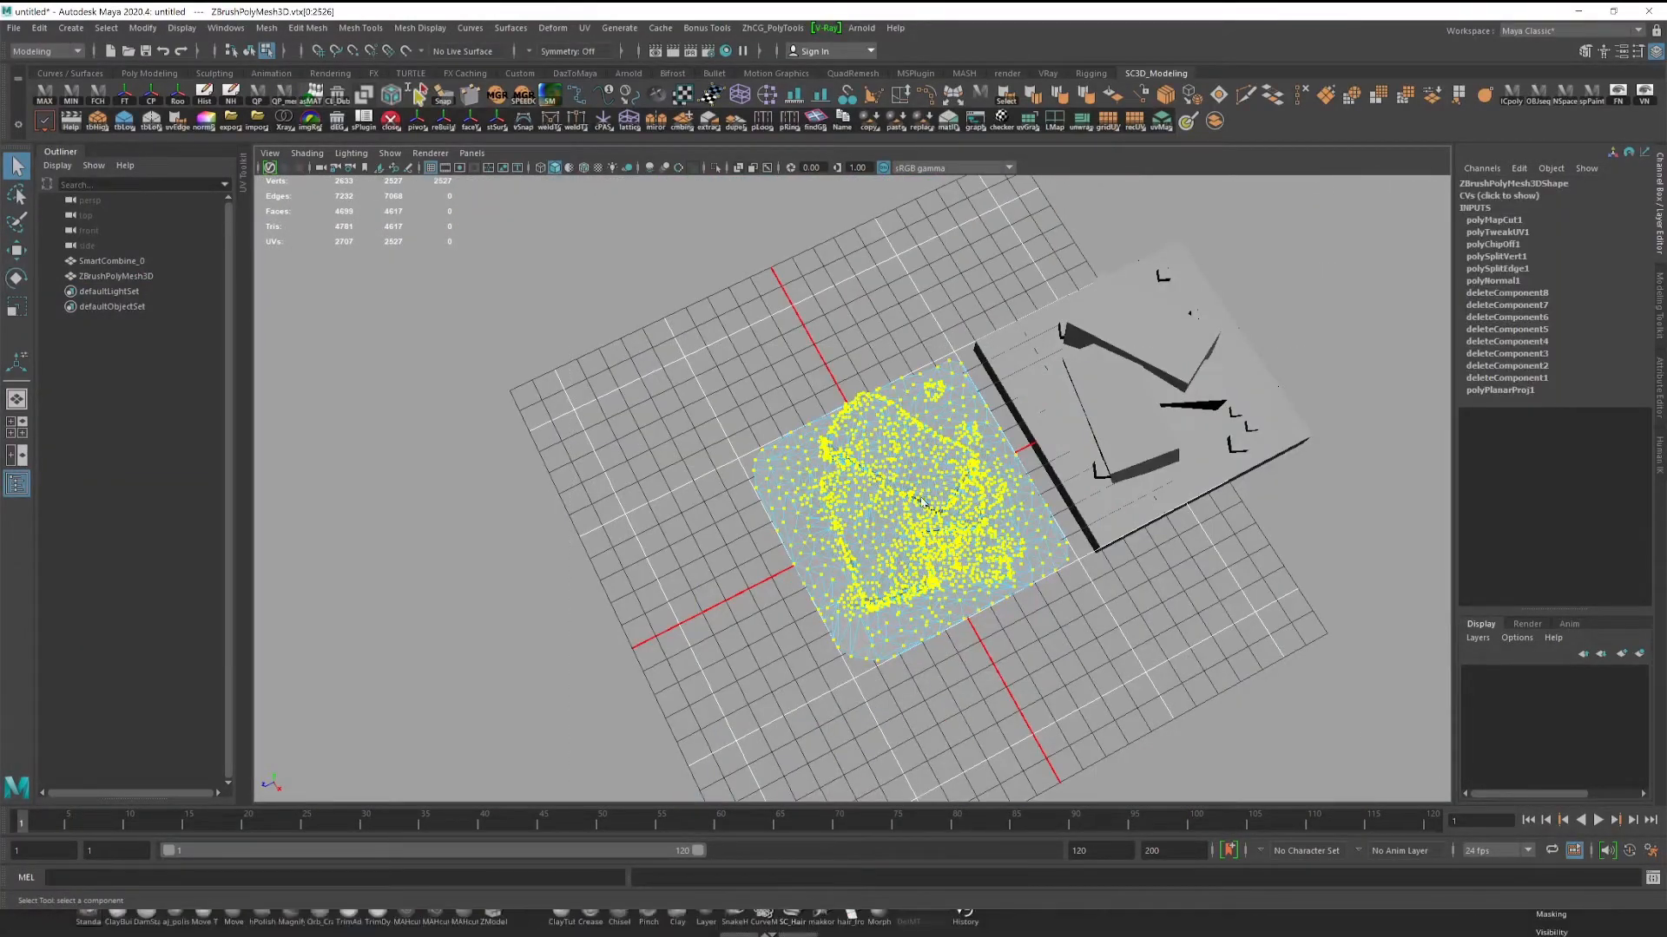
# Merge the selected vertices of the stone mesh with a 0.01 distance threshold and view it smoothed in wireframe.
pyautogui.keyDown('shift'); pyautogui.moveTo(920, 497); pyautogui.dragTo(991, 406, button='right'); pyautogui.keyUp('shift')
pyautogui.scroll(6, 1012, 461)
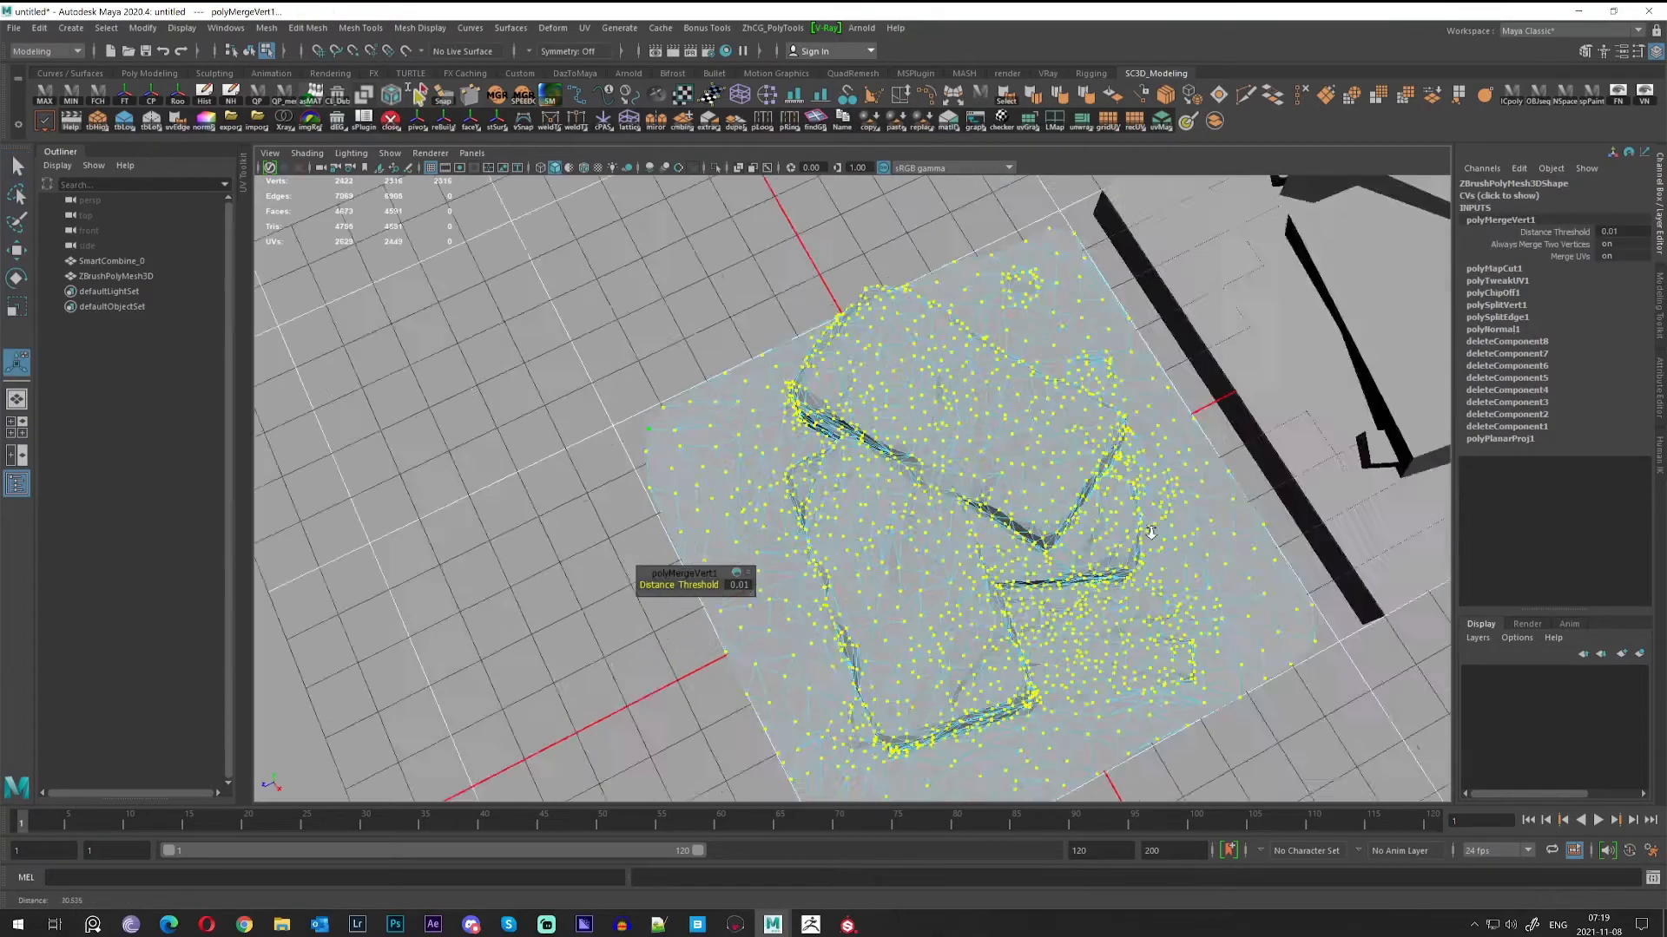
pyautogui.press('3')
pyautogui.press('4')
pyautogui.scroll(-4, 1014, 460)
pyautogui.keyDown('alt'); pyautogui.moveTo(1014, 460); pyautogui.dragTo(912, 483); pyautogui.keyUp('alt')
# Return the stone mesh to unsmoothed display and select it as a whole object.
pyautogui.press('1')
pyautogui.press('q')
pyautogui.moveTo(982, 435); pyautogui.dragTo(1063, 408, button='right')
pyautogui.click(1095, 392)
pyautogui.keyDown('alt'); pyautogui.moveTo(1090, 564); pyautogui.dragTo(990, 451); pyautogui.keyUp('alt')
pyautogui.moveTo(700, 615); pyautogui.dragTo(1149, 648)
pyautogui.keyDown('alt'); pyautogui.moveTo(1057, 632); pyautogui.dragTo(1056, 712, button='middle'); pyautogui.keyUp('alt')
pyautogui.click(901, 543)
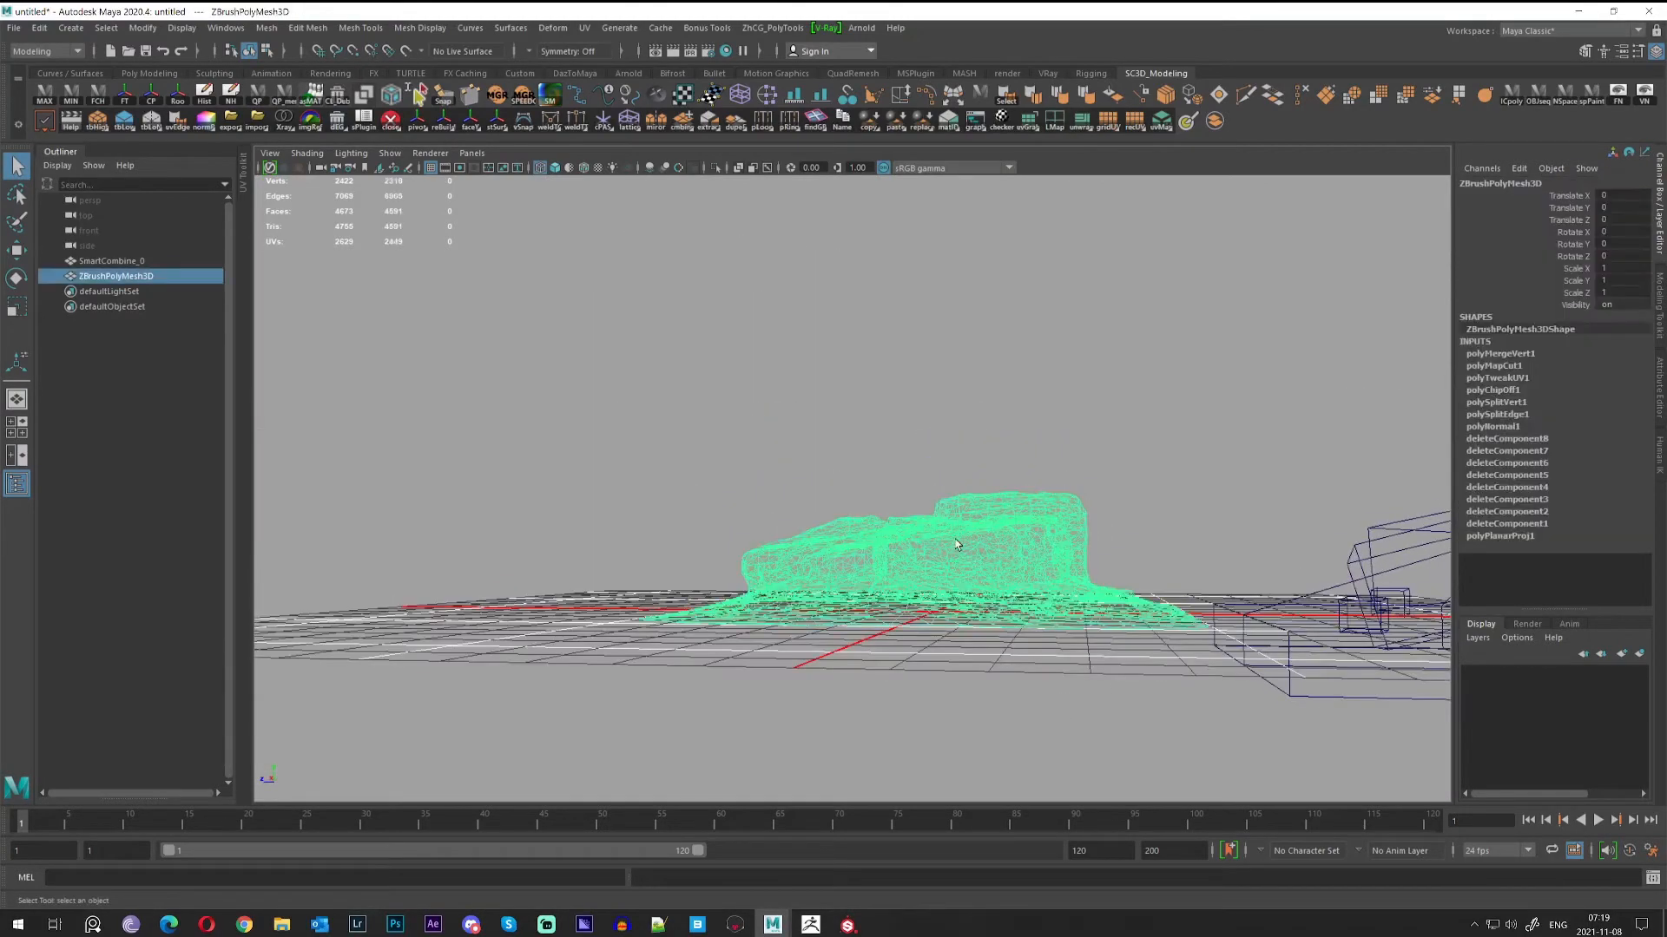
# Select all vertices of the stone mesh and merge them with a 0.01 distance threshold.
pyautogui.moveTo(939, 521); pyautogui.dragTo(723, 495, button='right')
pyautogui.moveTo(1043, 486); pyautogui.dragTo(926, 486, button='right')
pyautogui.moveTo(386, 441); pyautogui.dragTo(976, 717)
pyautogui.keyDown('shift'); pyautogui.moveTo(879, 533); pyautogui.dragTo(932, 438, button='right'); pyautogui.keyUp('shift')
pyautogui.keyDown('alt'); pyautogui.moveTo(932, 438); pyautogui.dragTo(963, 547); pyautogui.keyUp('alt')
pyautogui.keyDown('alt'); pyautogui.moveTo(964, 547); pyautogui.dragTo(1027, 377, button='right'); pyautogui.keyUp('alt')
pyautogui.press('q')
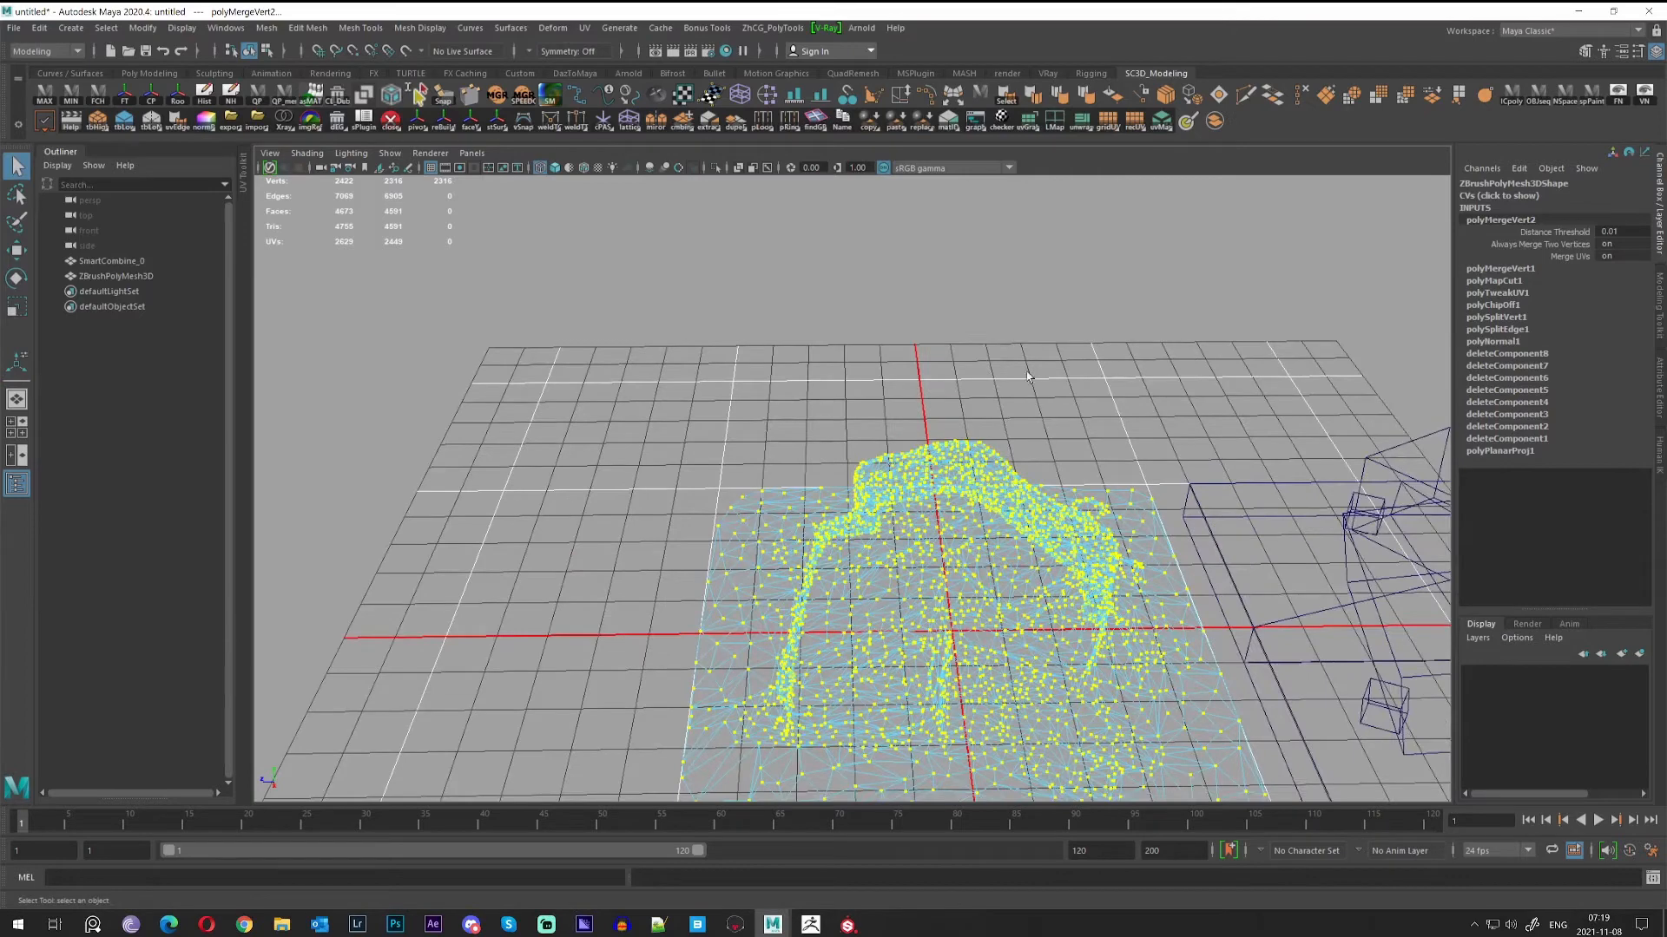
# Try to apply a planar UV projection to the selected vertices.
pyautogui.keyDown('alt'); pyautogui.moveTo(659, 365); pyautogui.dragTo(634, 289, button='middle'); pyautogui.keyUp('alt')
pyautogui.click(584, 28)
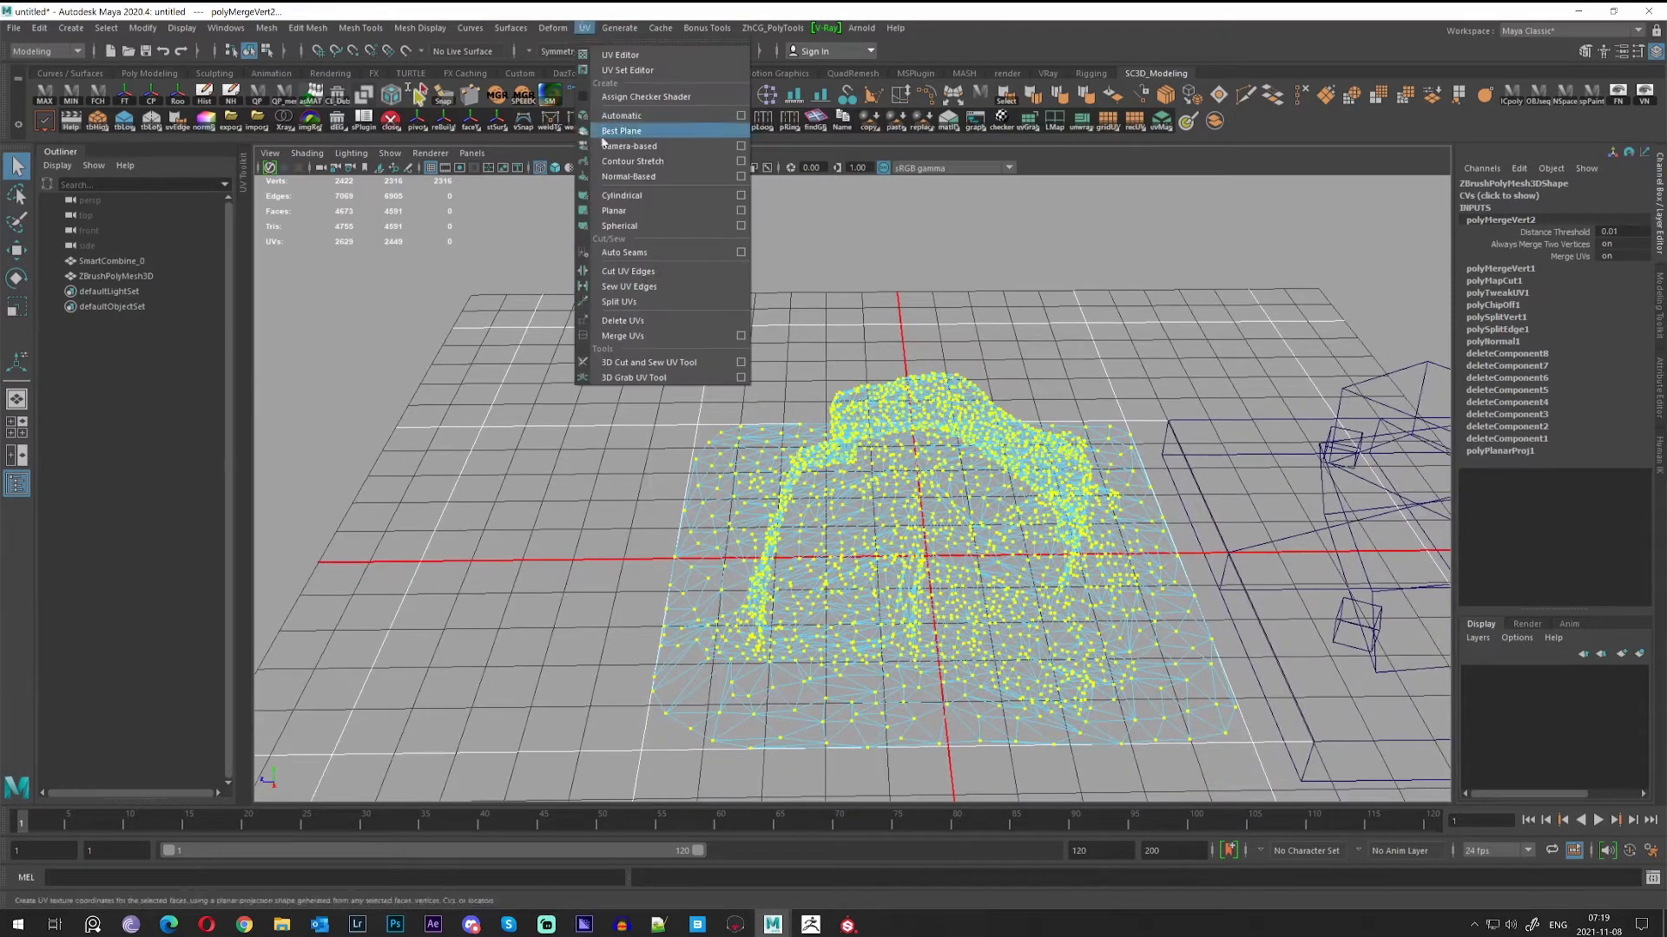
pyautogui.click(638, 211)
pyautogui.keyDown('alt'); pyautogui.moveTo(859, 434); pyautogui.dragTo(855, 424); pyautogui.keyUp('alt')
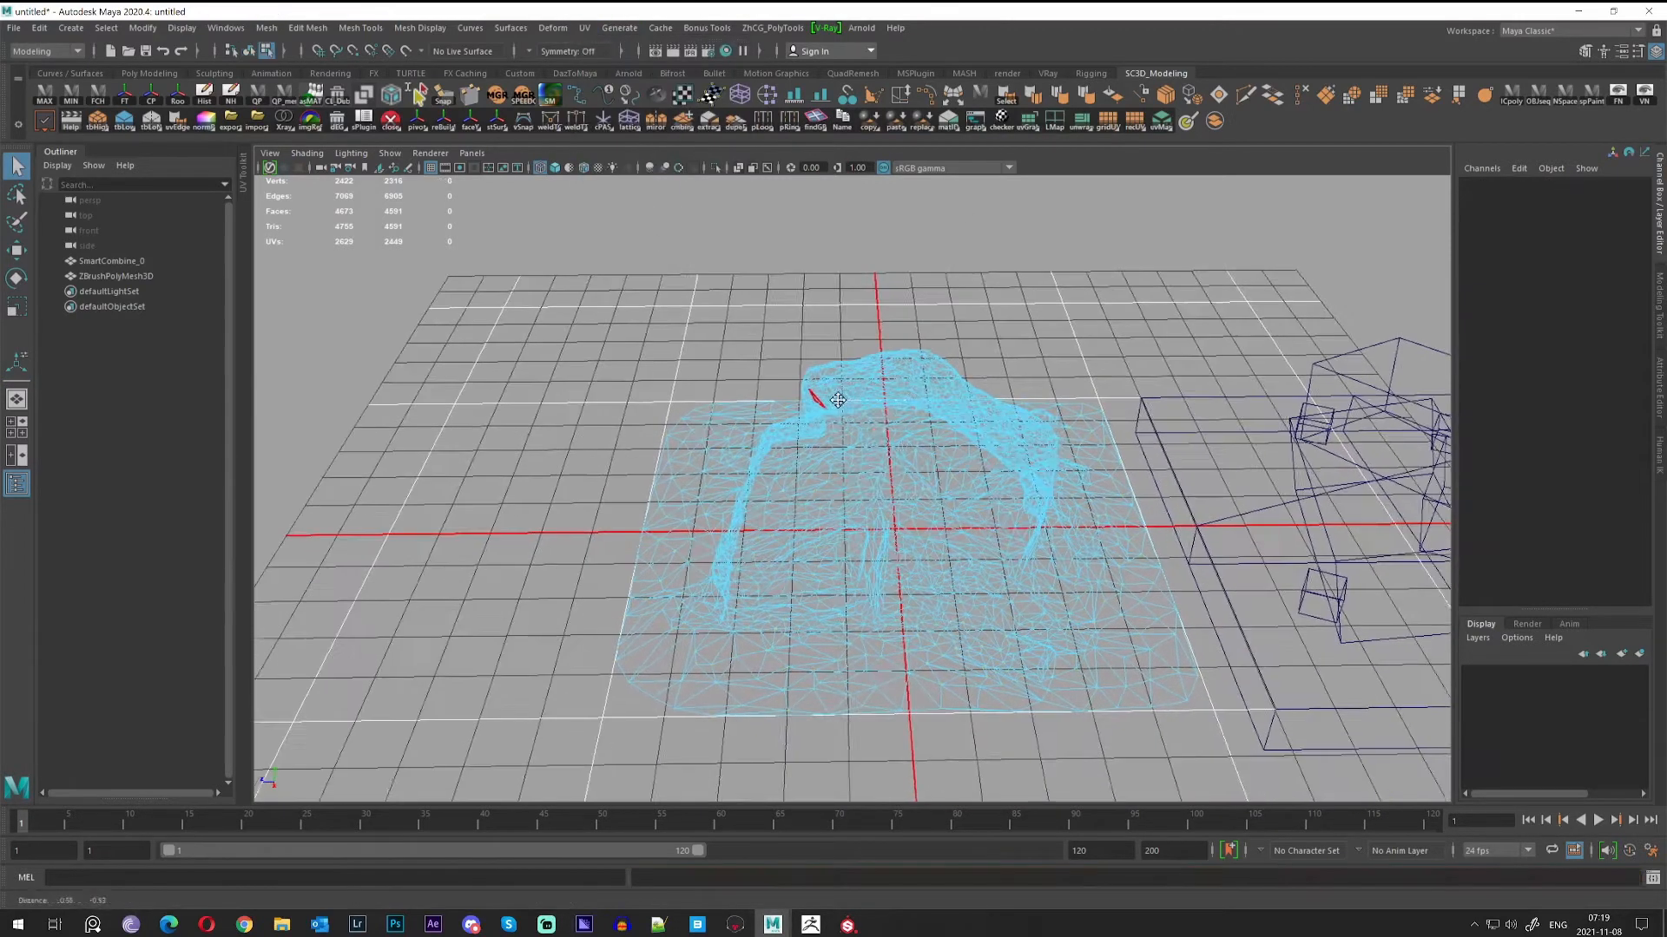
# Isolate the stone mesh as an object and examine its UV layout in the UV editor.
pyautogui.moveTo(856, 423); pyautogui.dragTo(952, 401, button='right')
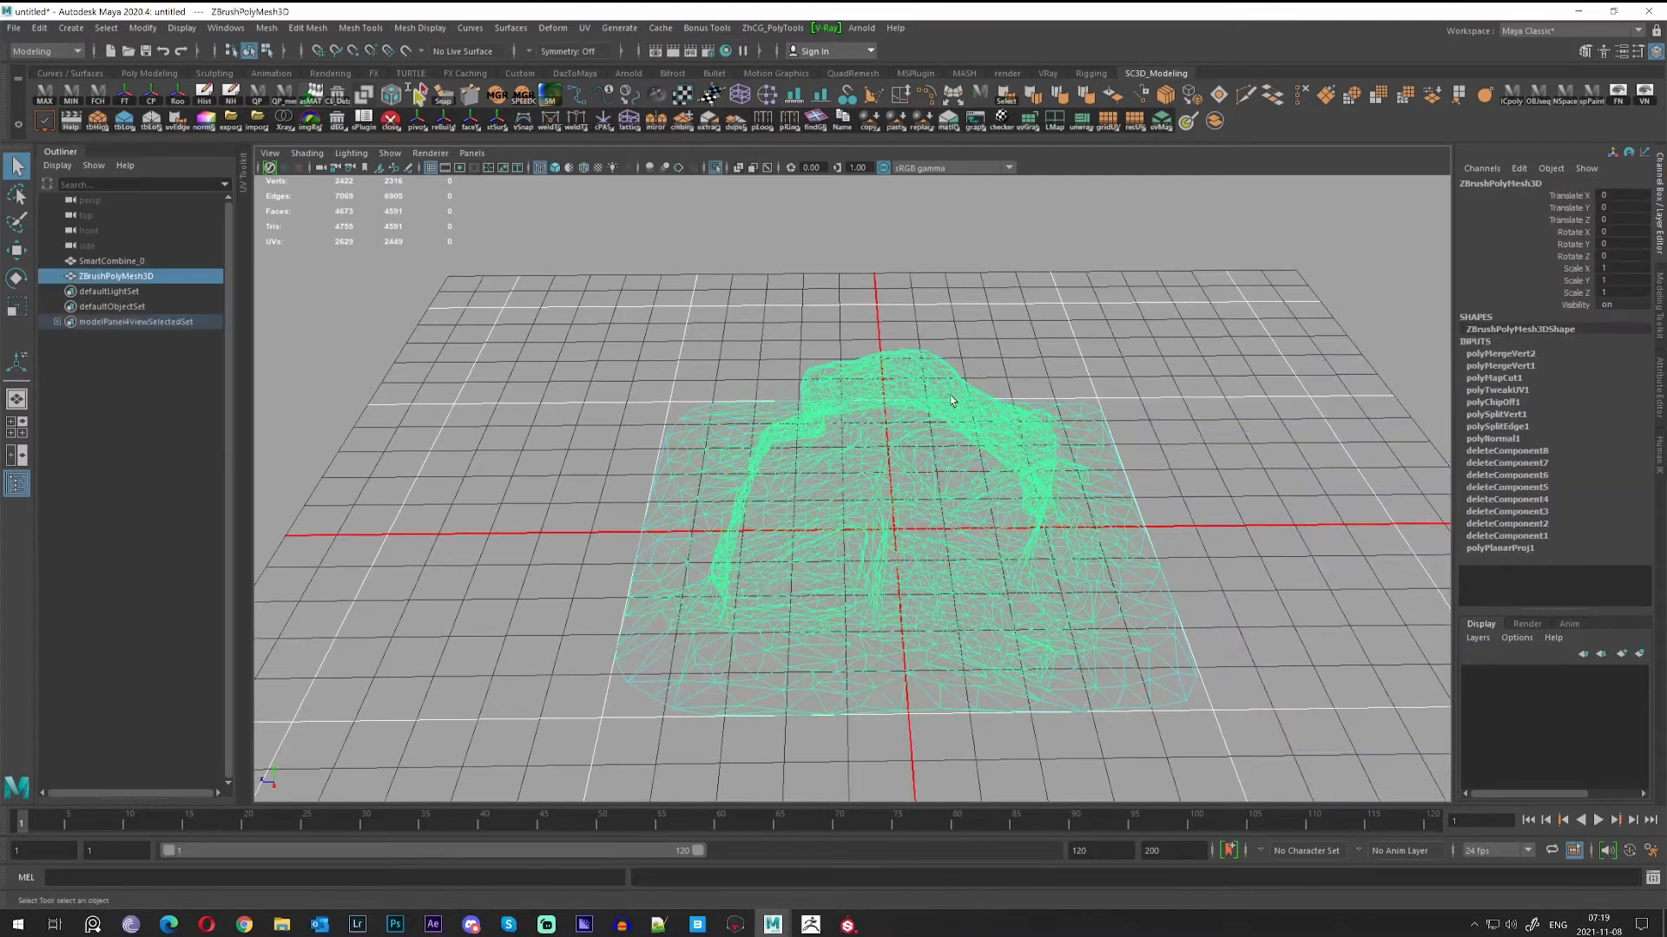
pyautogui.click(1160, 123)
pyautogui.keyDown('alt'); pyautogui.moveTo(1004, 544); pyautogui.dragTo(595, 428, button='middle'); pyautogui.keyUp('alt')
pyautogui.scroll(-4, 649, 445)
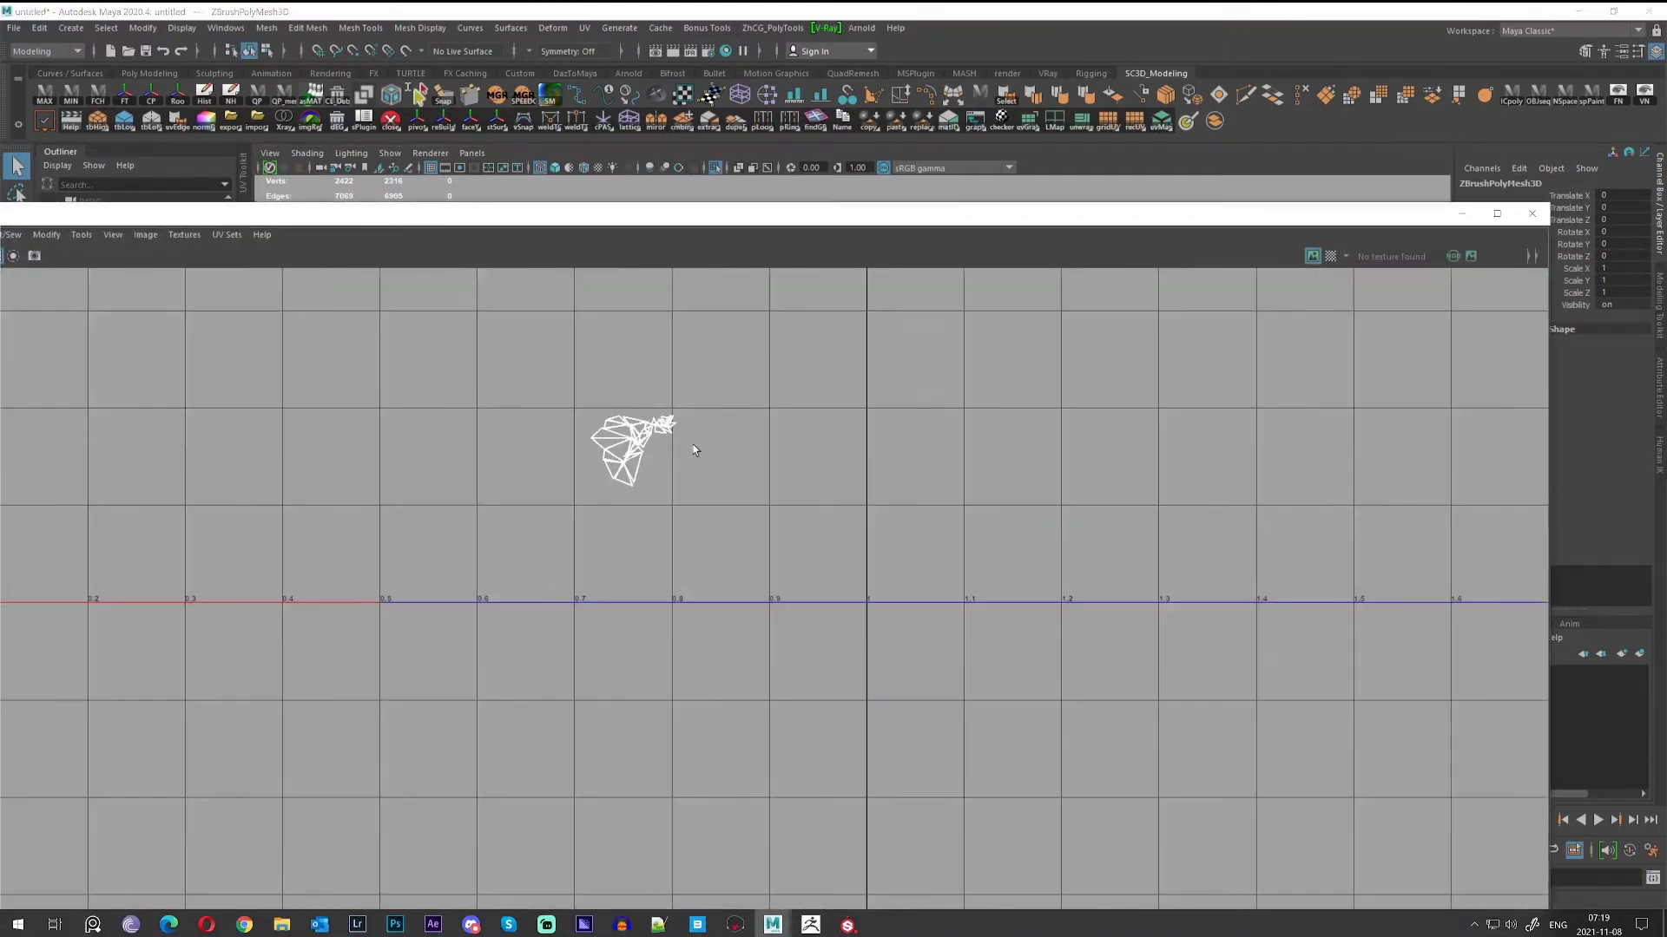
pyautogui.scroll(-6, 705, 449)
pyautogui.moveTo(1091, 379); pyautogui.dragTo(1184, 348, button='right')
pyautogui.click(1161, 347)
pyautogui.click(1453, 214)
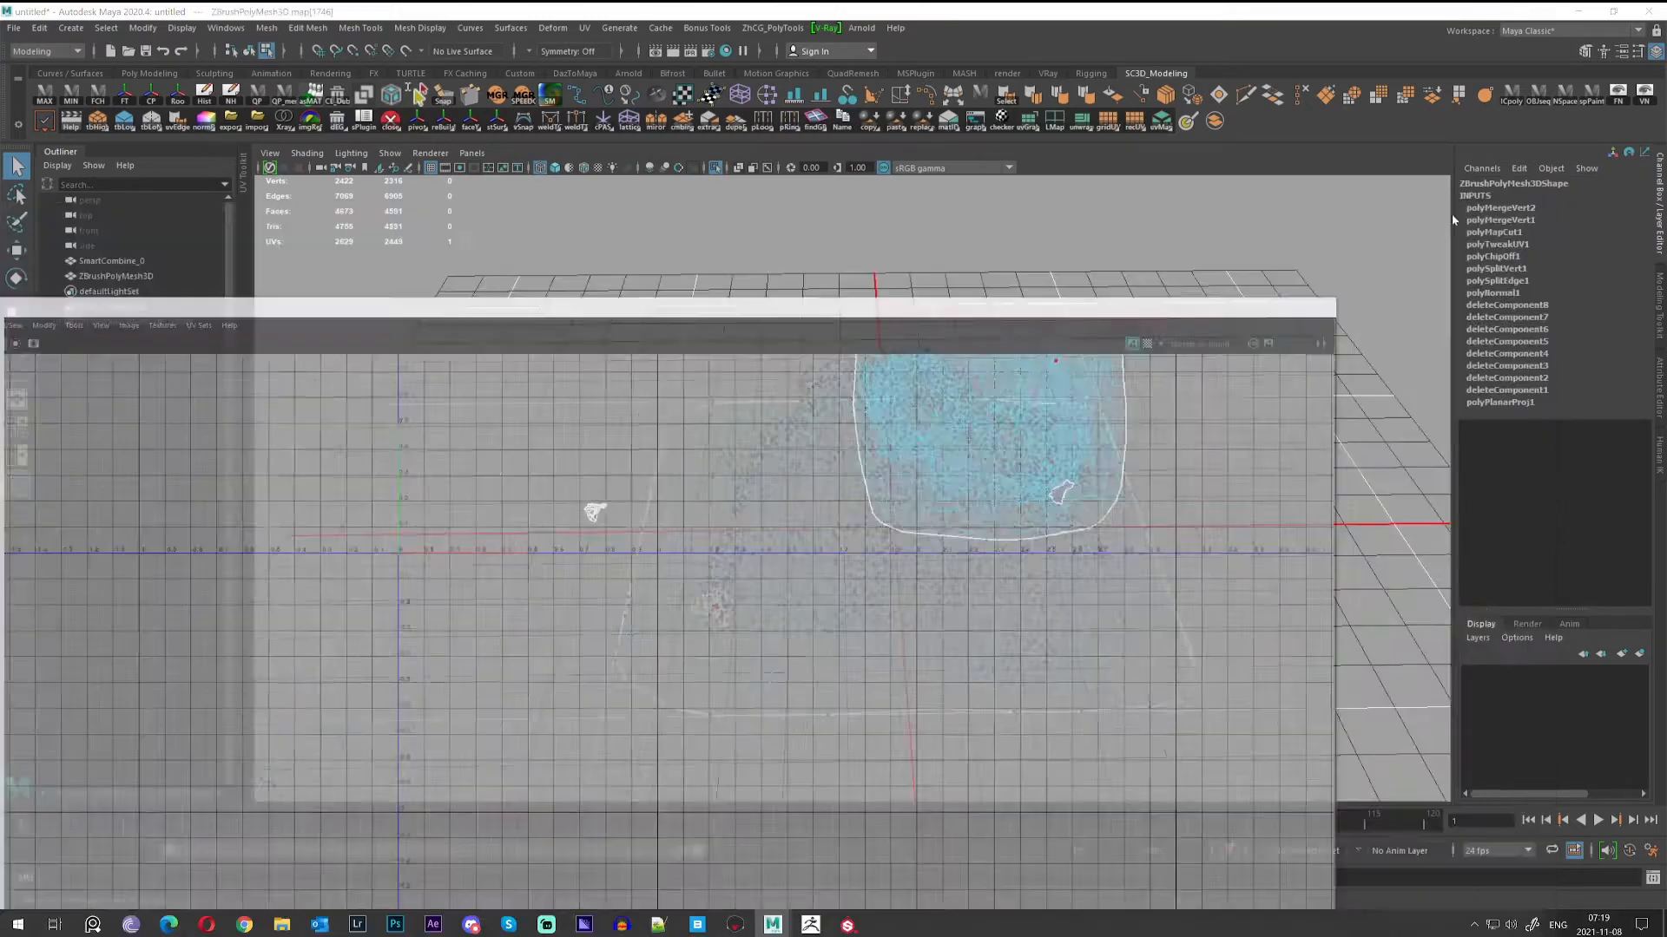
# Show the stone mesh shaded and apply a planar UV projection to the whole object.
pyautogui.moveTo(877, 433); pyautogui.dragTo(895, 421, button='right')
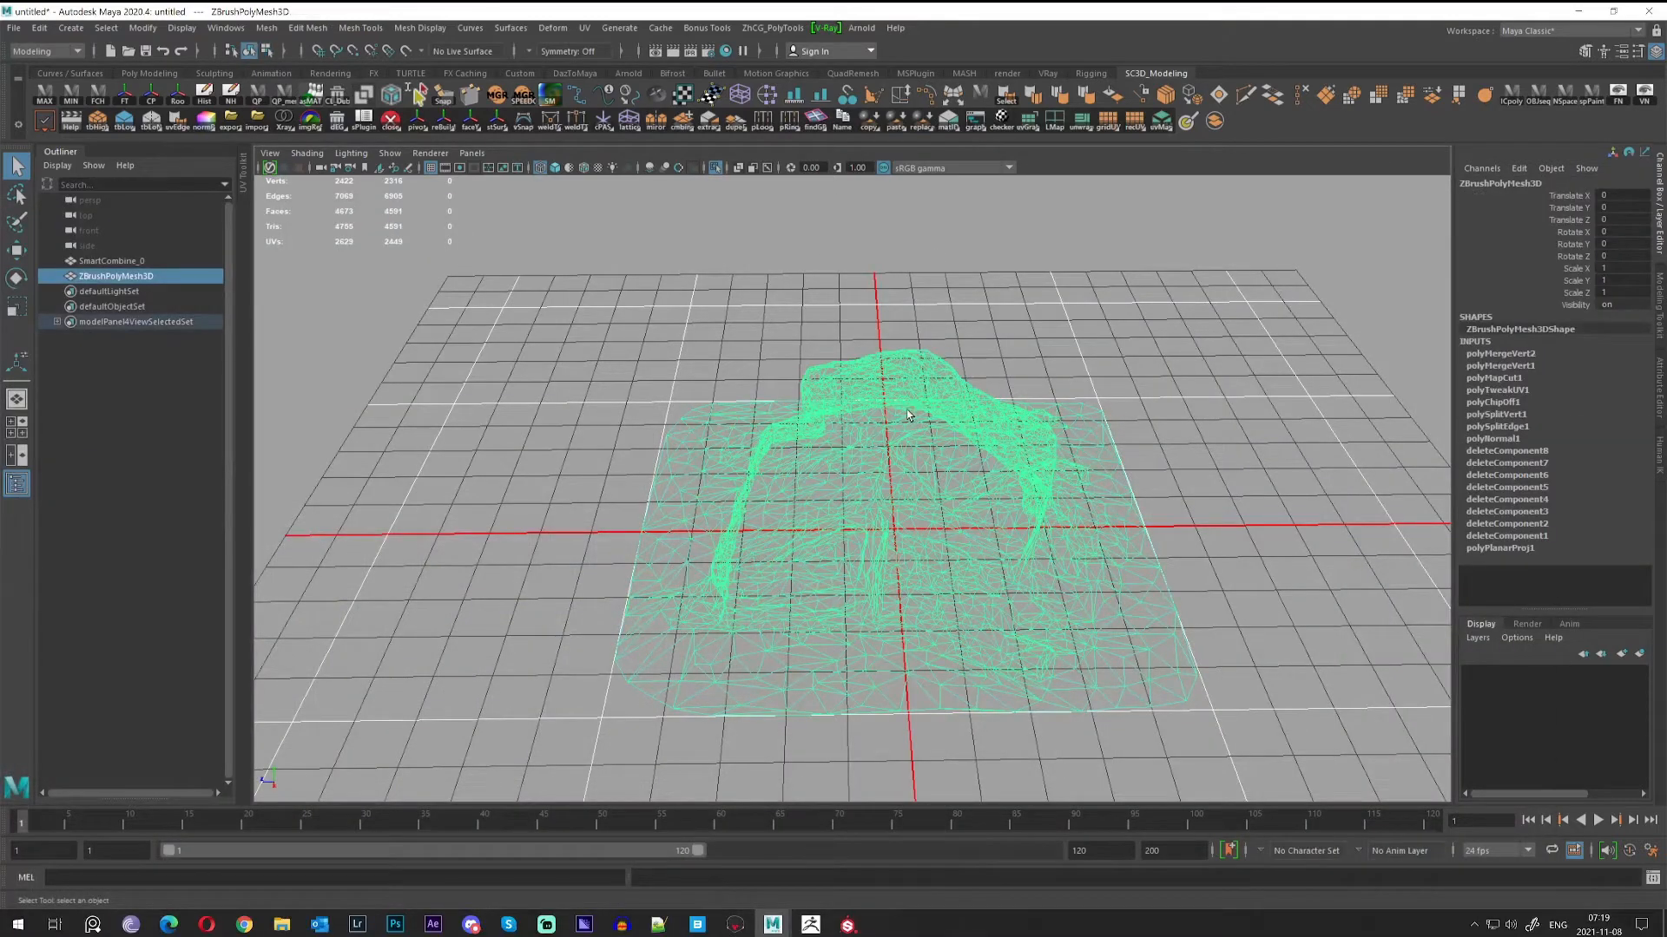
pyautogui.press('5')
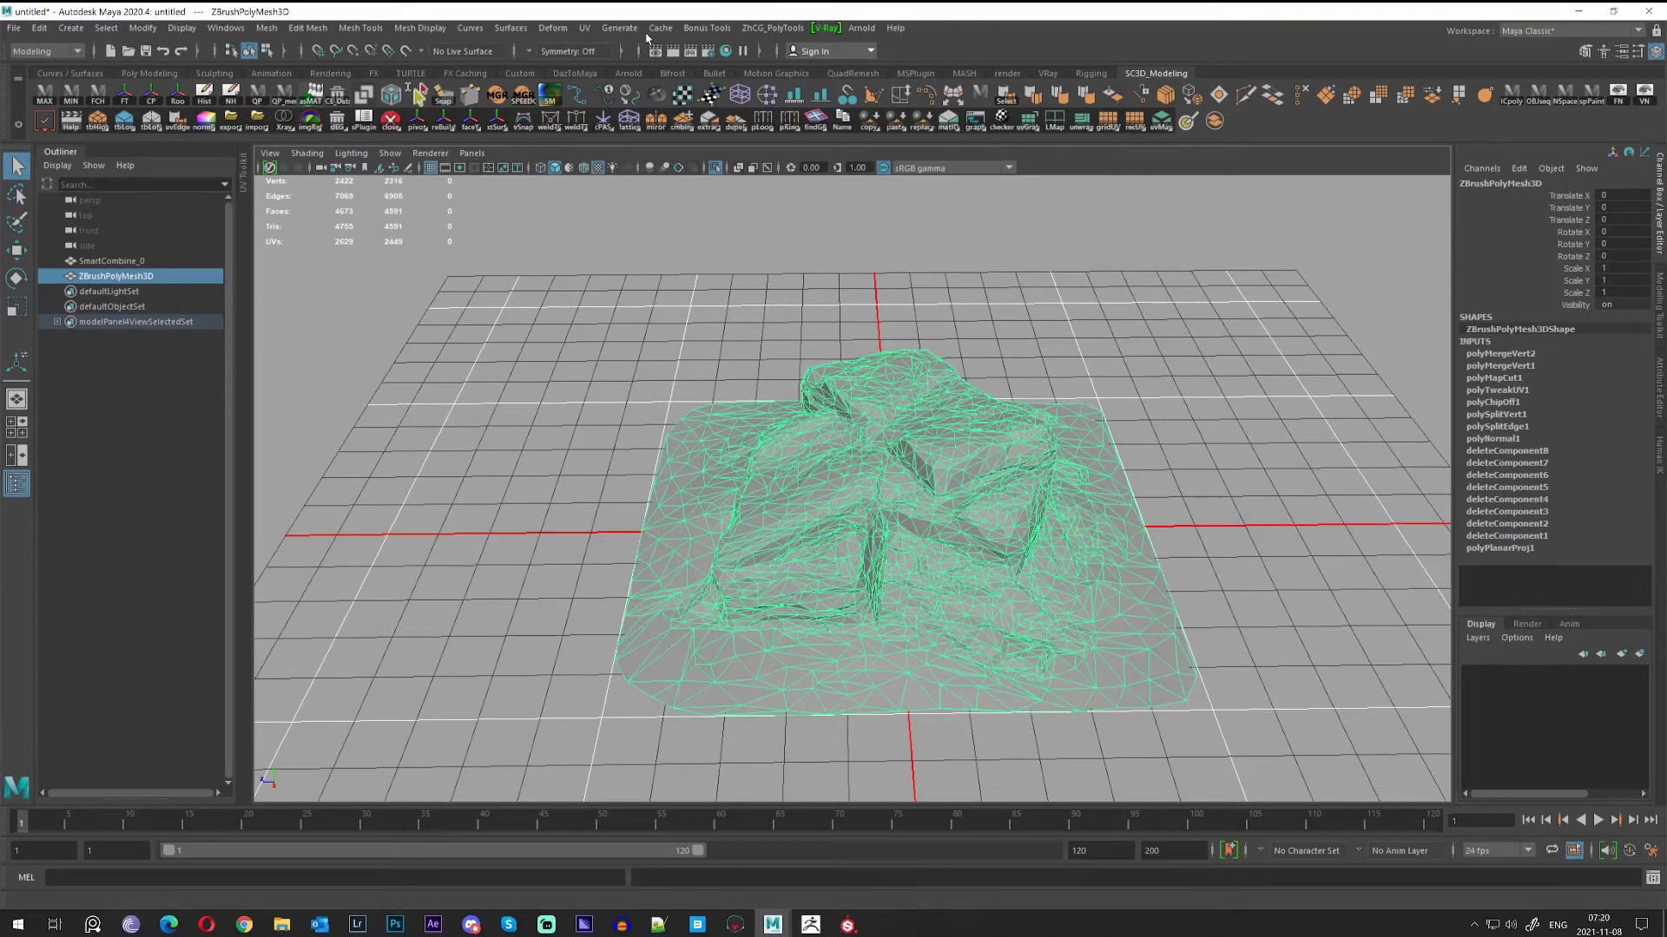
pyautogui.click(584, 30)
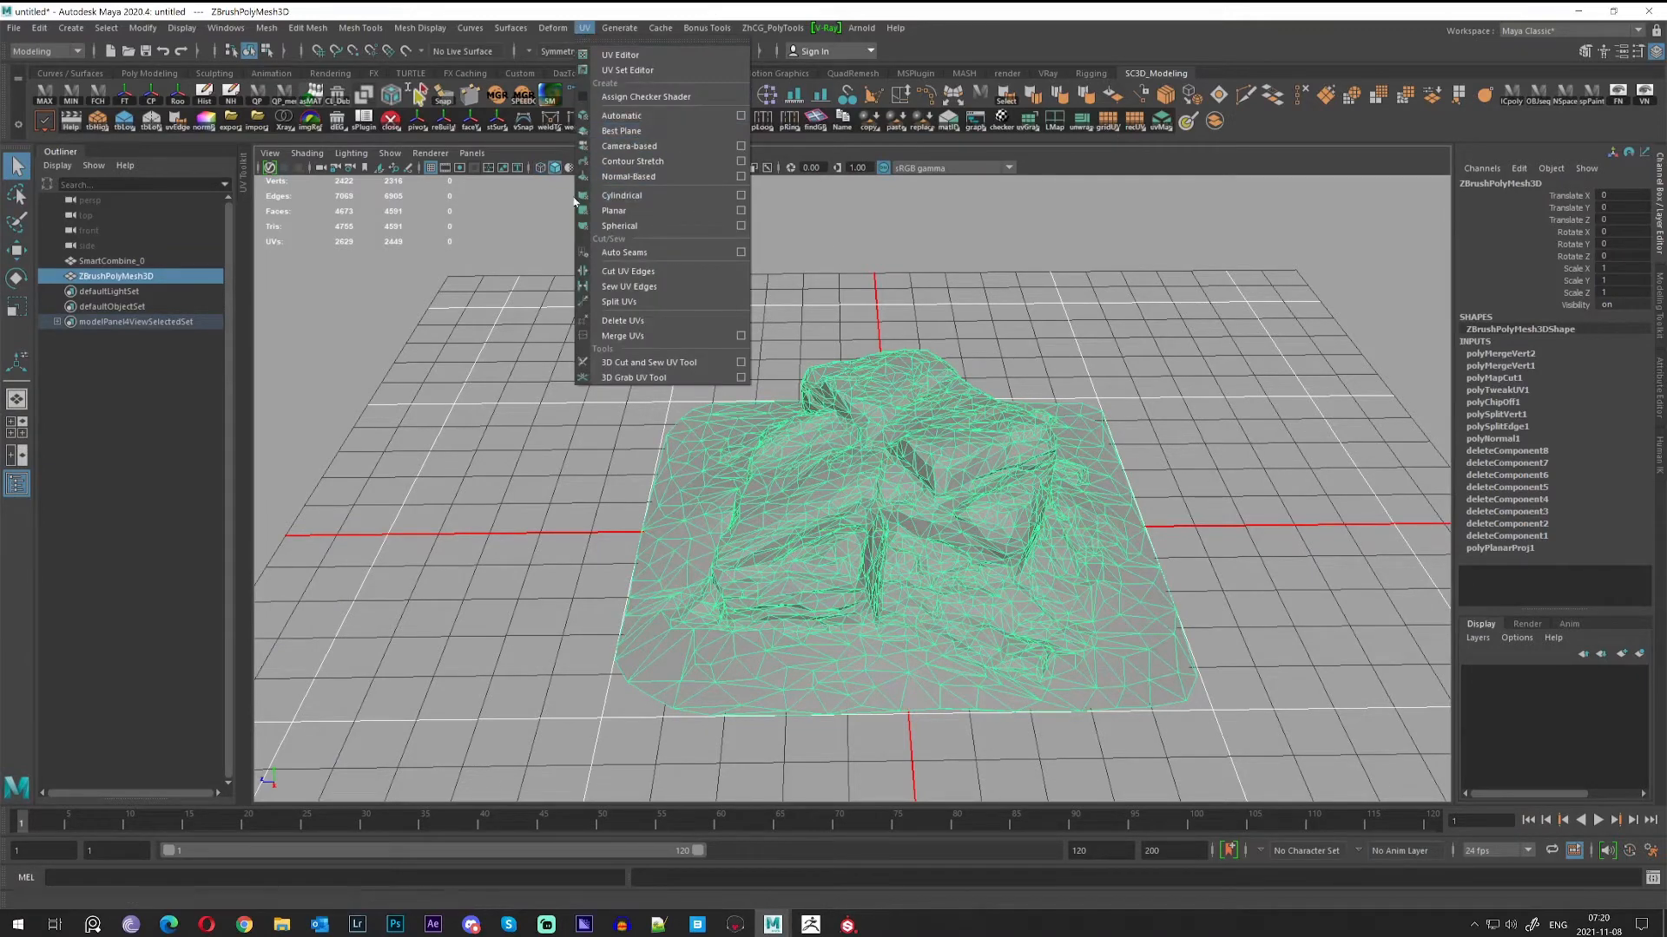
pyautogui.click(659, 211)
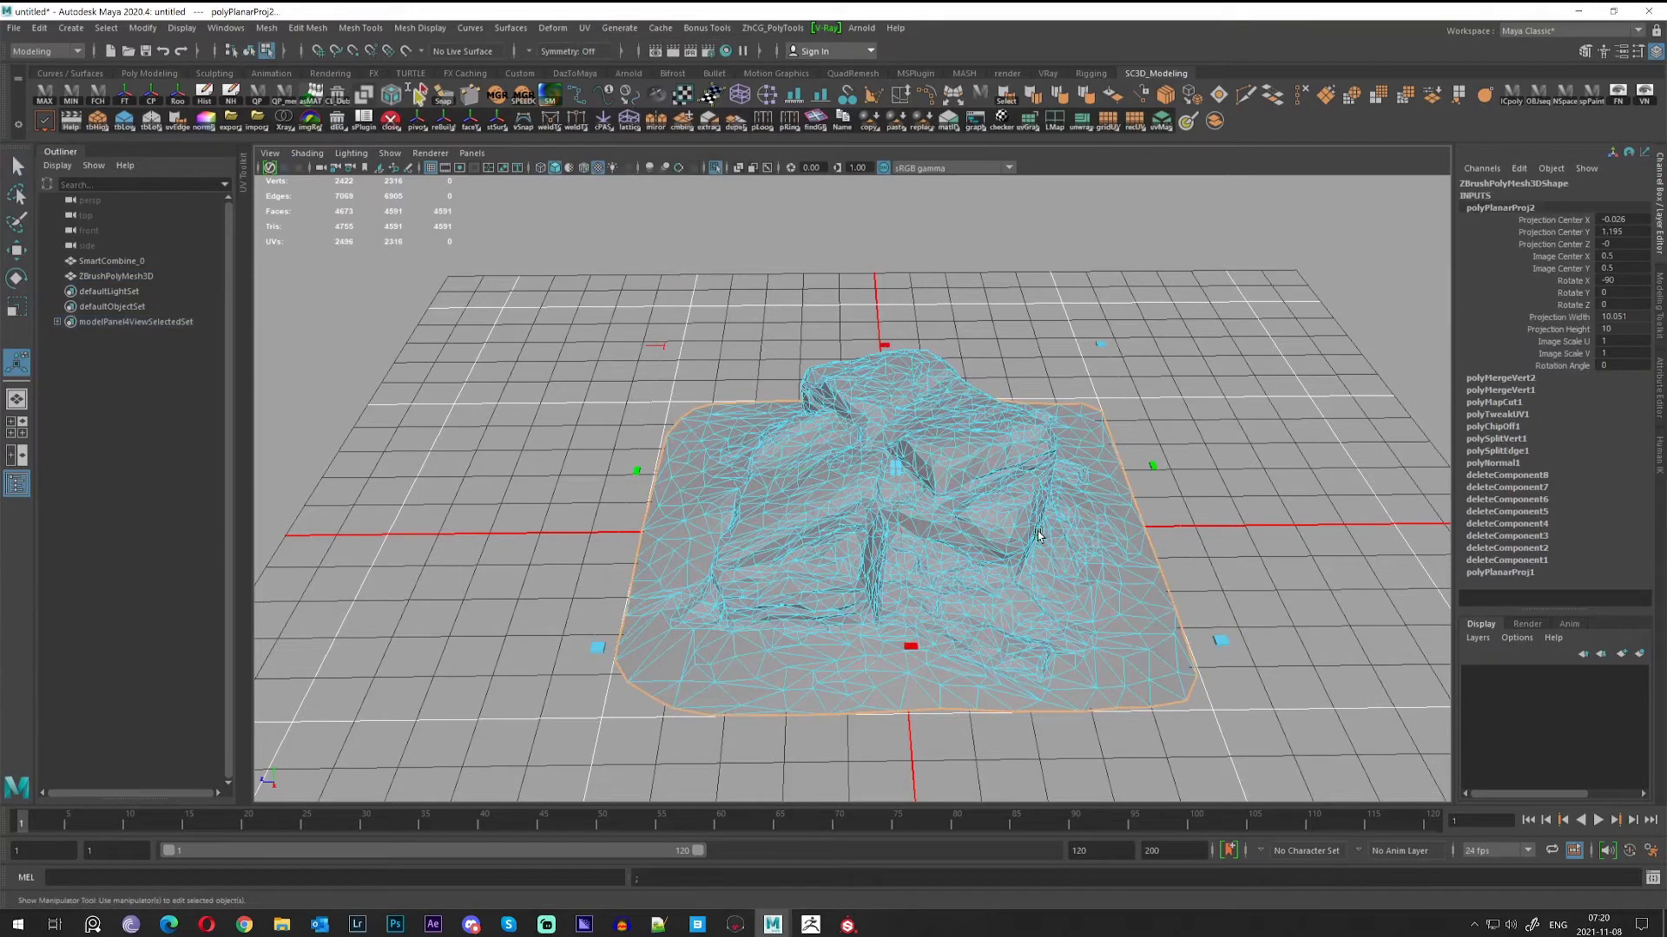
pyautogui.keyDown('alt'); pyautogui.moveTo(1038, 535); pyautogui.dragTo(1046, 249); pyautogui.keyUp('alt')
# Unfold all UVs of the mesh in the UV editor, letting Maya fix the non-manifold geometry.
pyautogui.click(1163, 123)
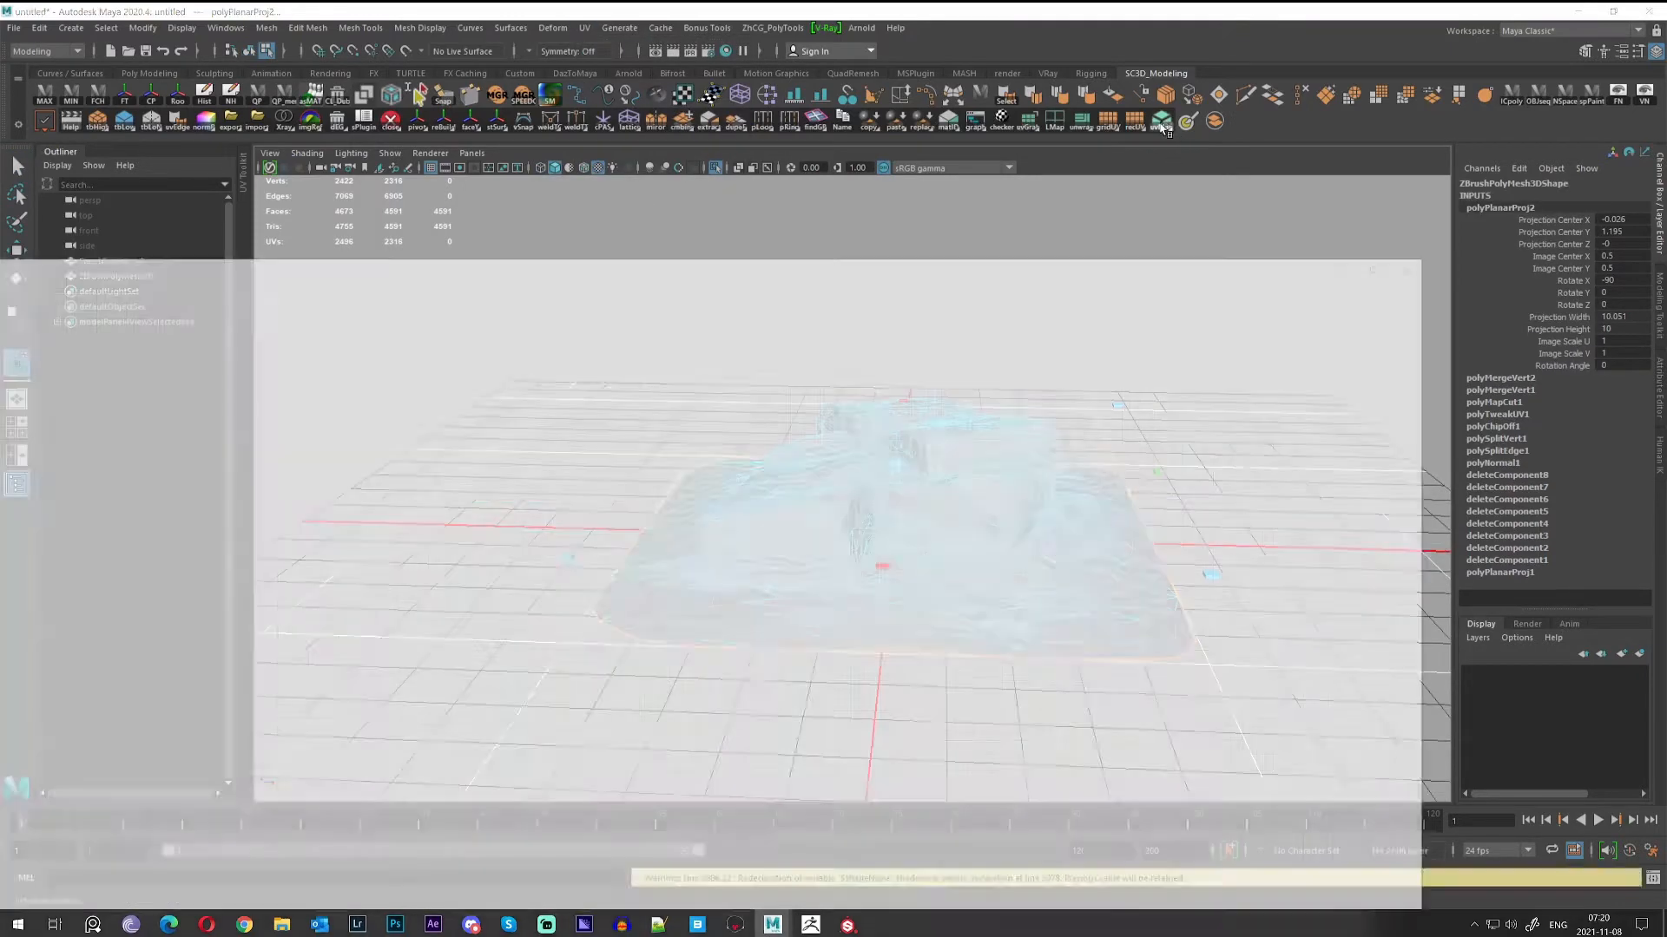
pyautogui.moveTo(904, 480); pyautogui.dragTo(595, 450, button='right')
pyautogui.doubleClick(933, 451)
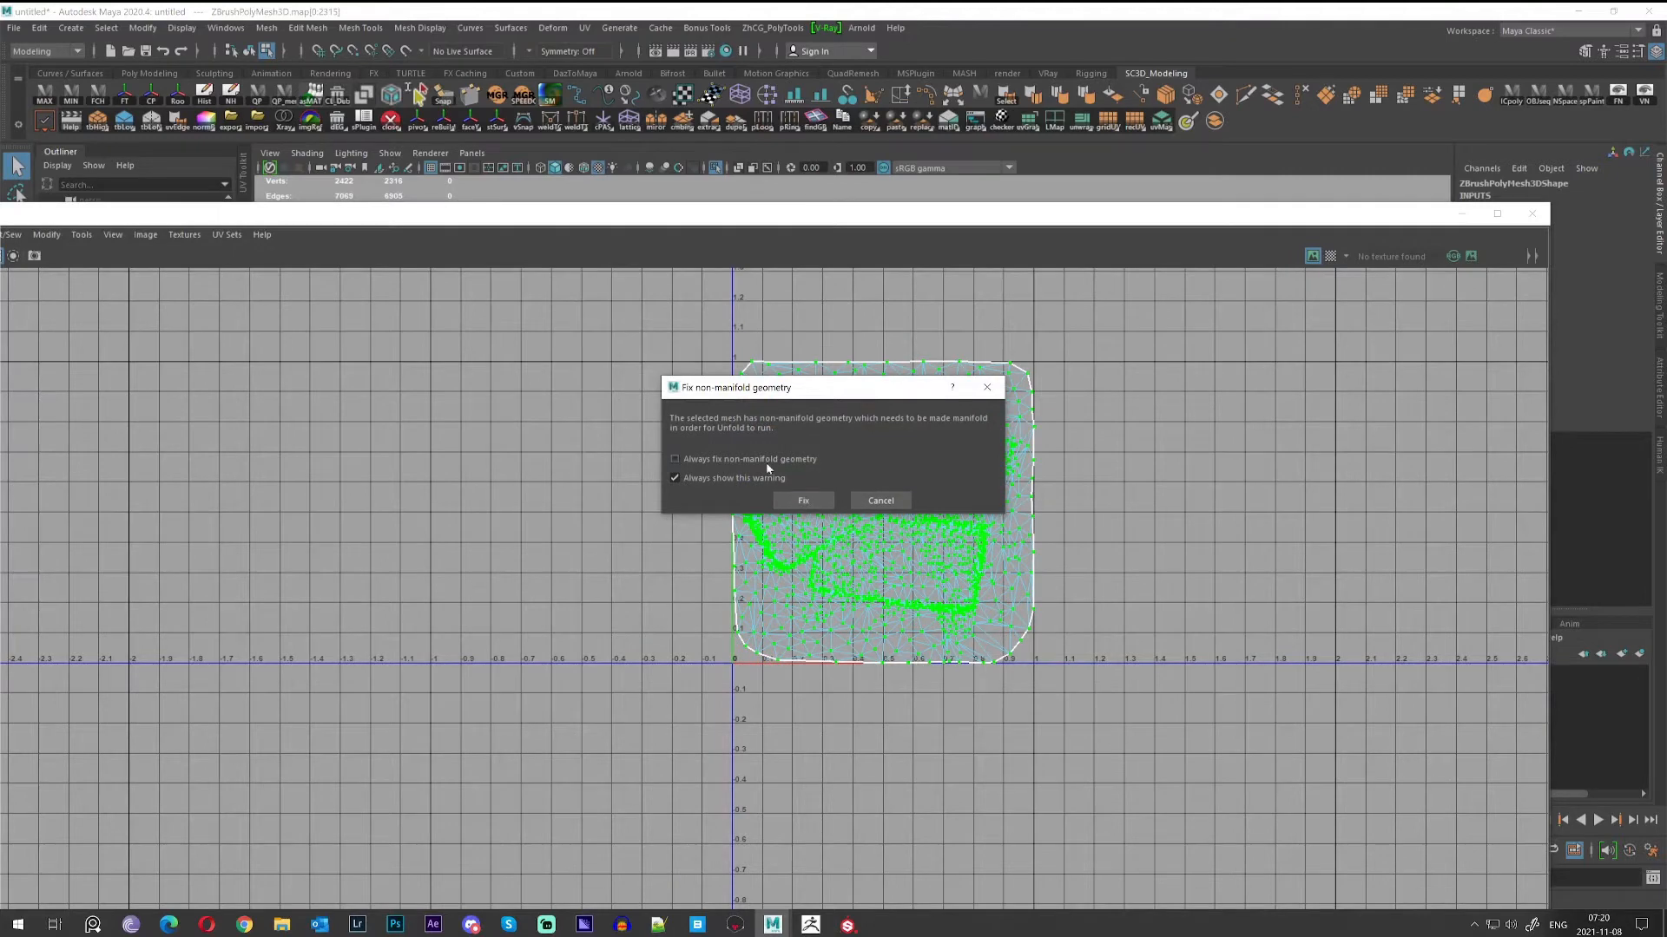
pyautogui.click(803, 501)
# Try moving the main UV shell's separated part away from the small loose piece, and undo the move.
pyautogui.scroll(8, 973, 627)
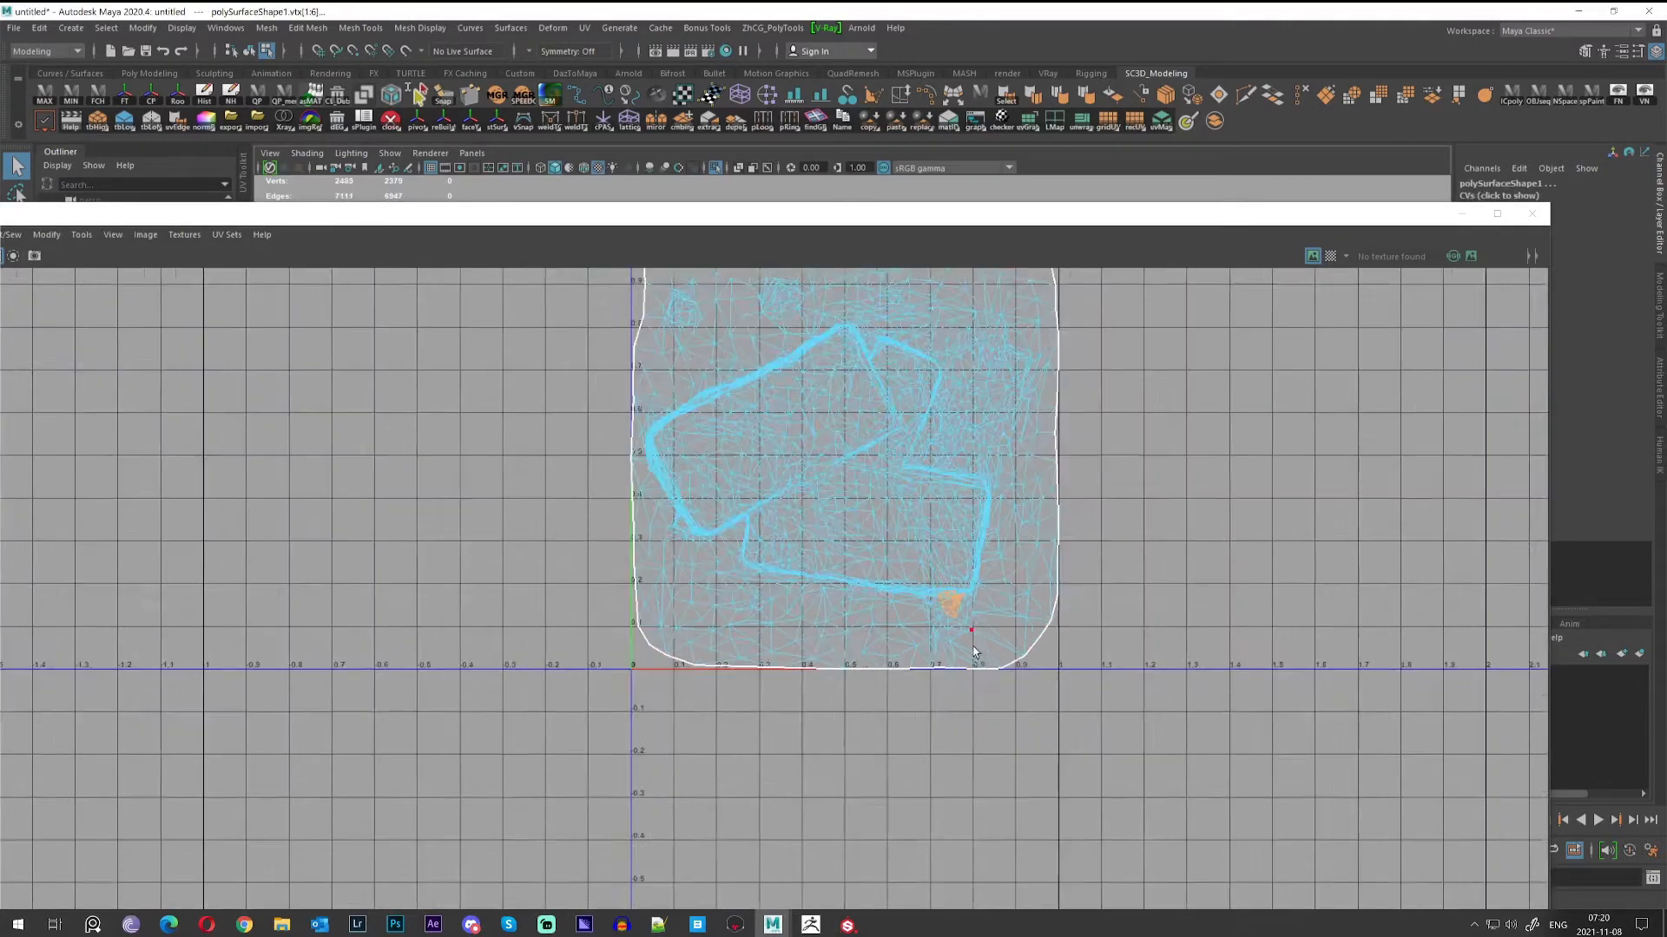
pyautogui.scroll(5, 966, 618)
pyautogui.press('w')
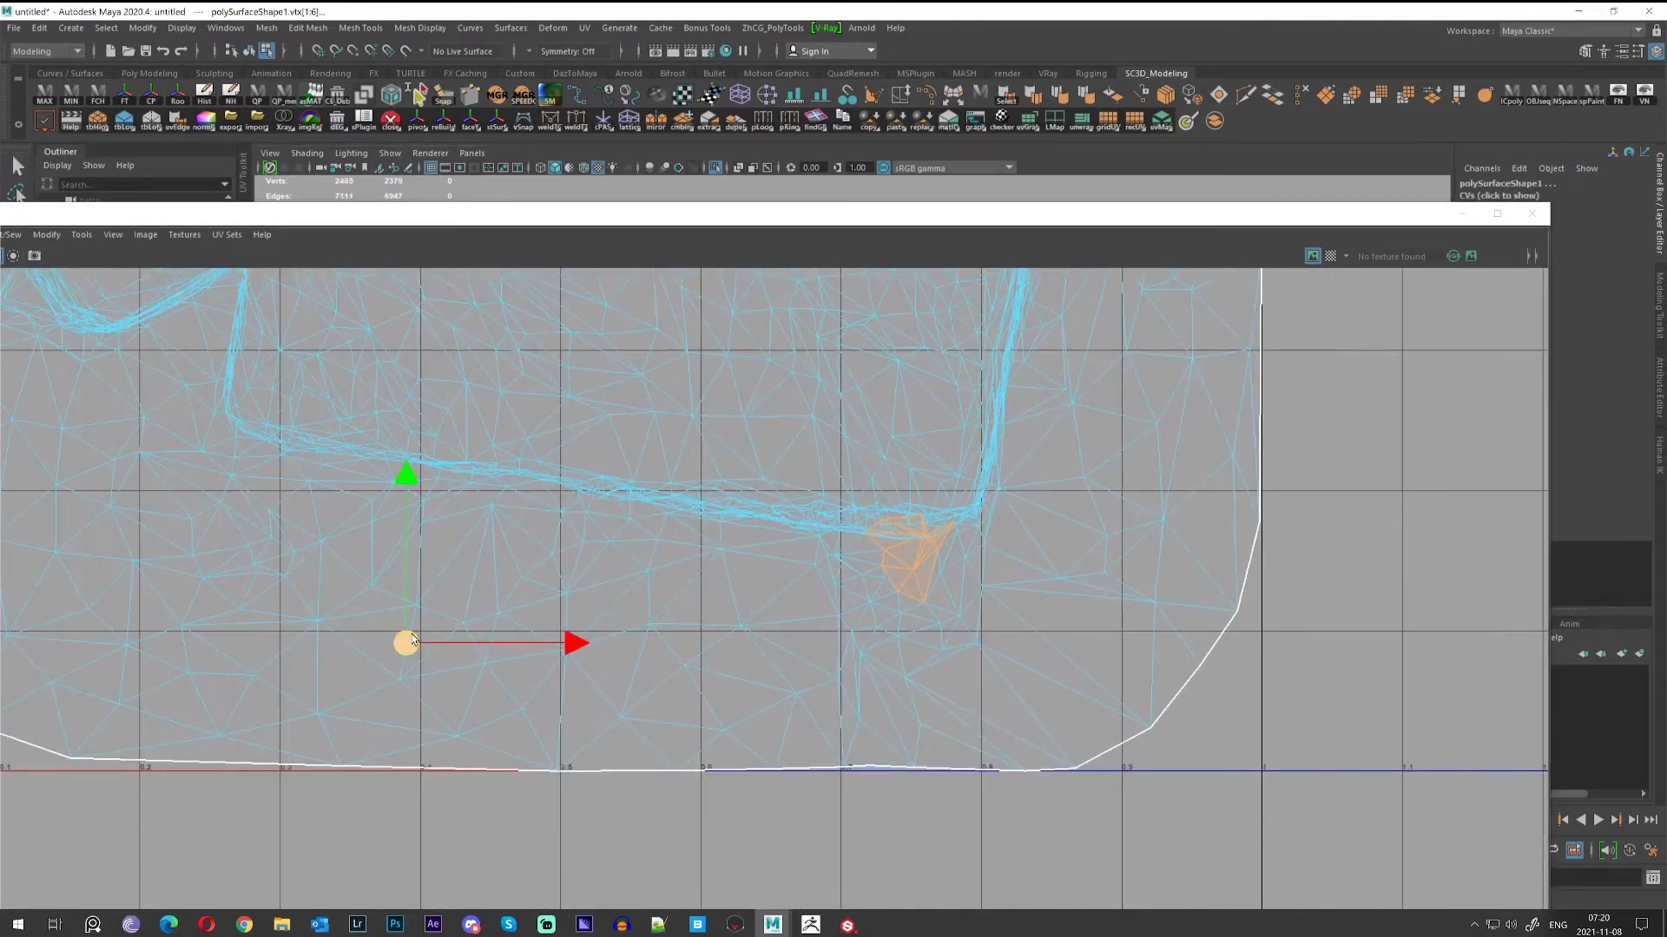
pyautogui.moveTo(412, 639); pyautogui.dragTo(842, 636)
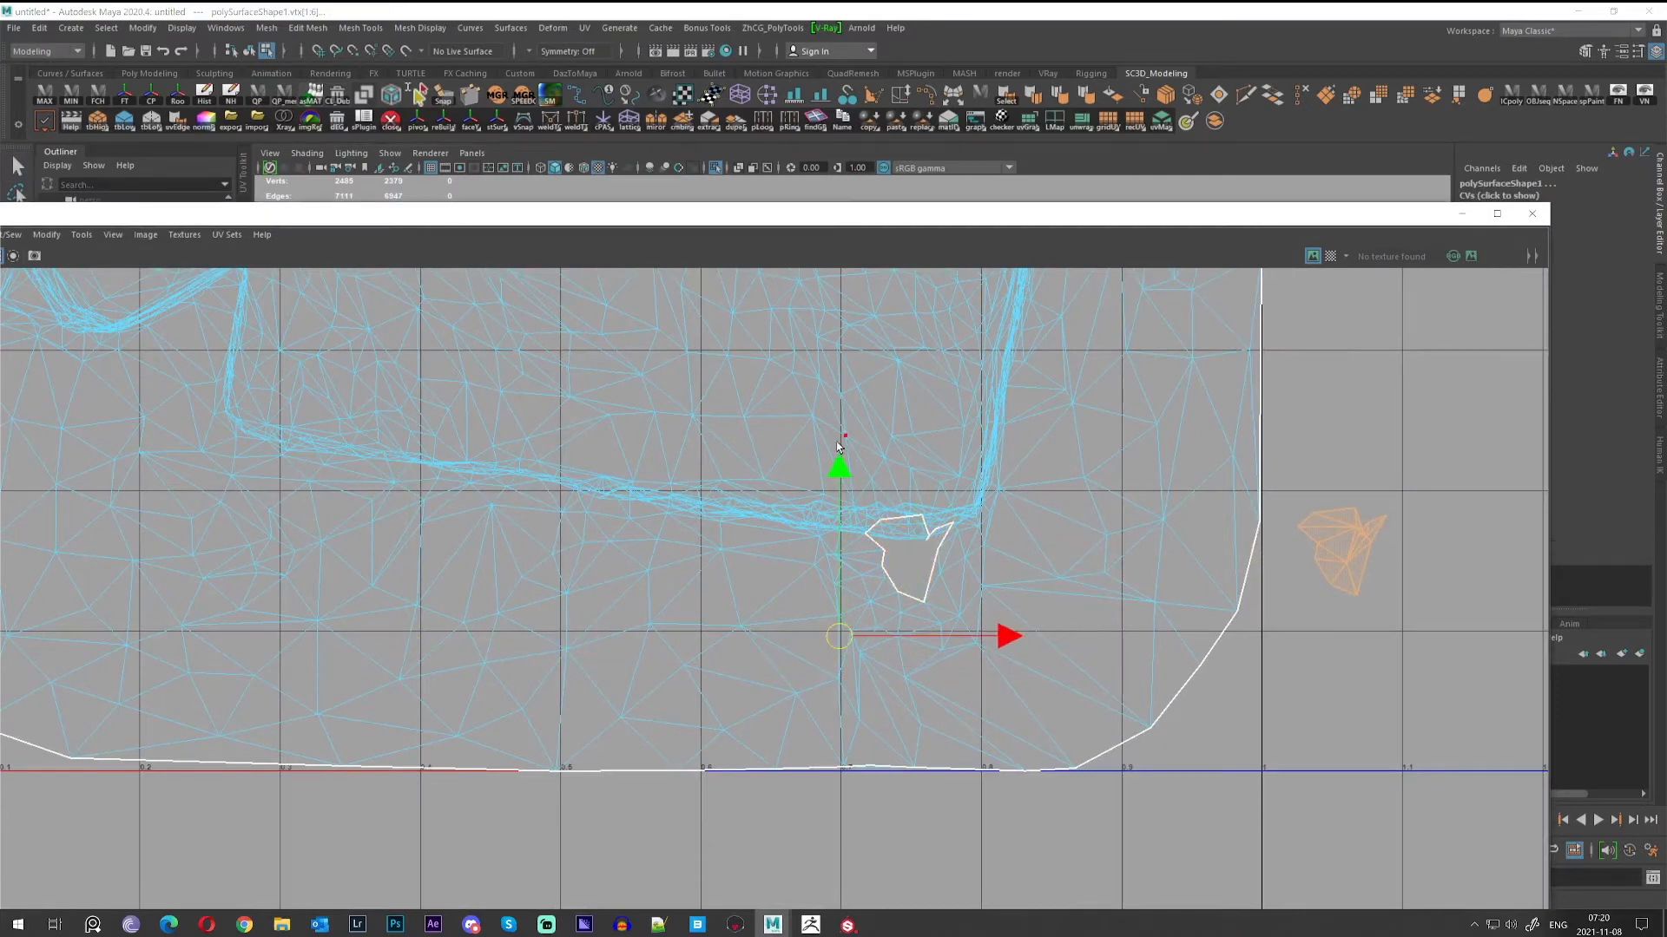
pyautogui.scroll(-2, 842, 450)
pyautogui.hotkey('ctrl', 'z')
pyautogui.scroll(-3, 848, 450)
# Select the vertices around the loose UV piece, unfold that area, and close the UV editor.
pyautogui.press('q')
pyautogui.moveTo(862, 411); pyautogui.dragTo(677, 394, button='right')
pyautogui.scroll(-2, 677, 396)
pyautogui.moveTo(678, 393); pyautogui.dragTo(800, 472)
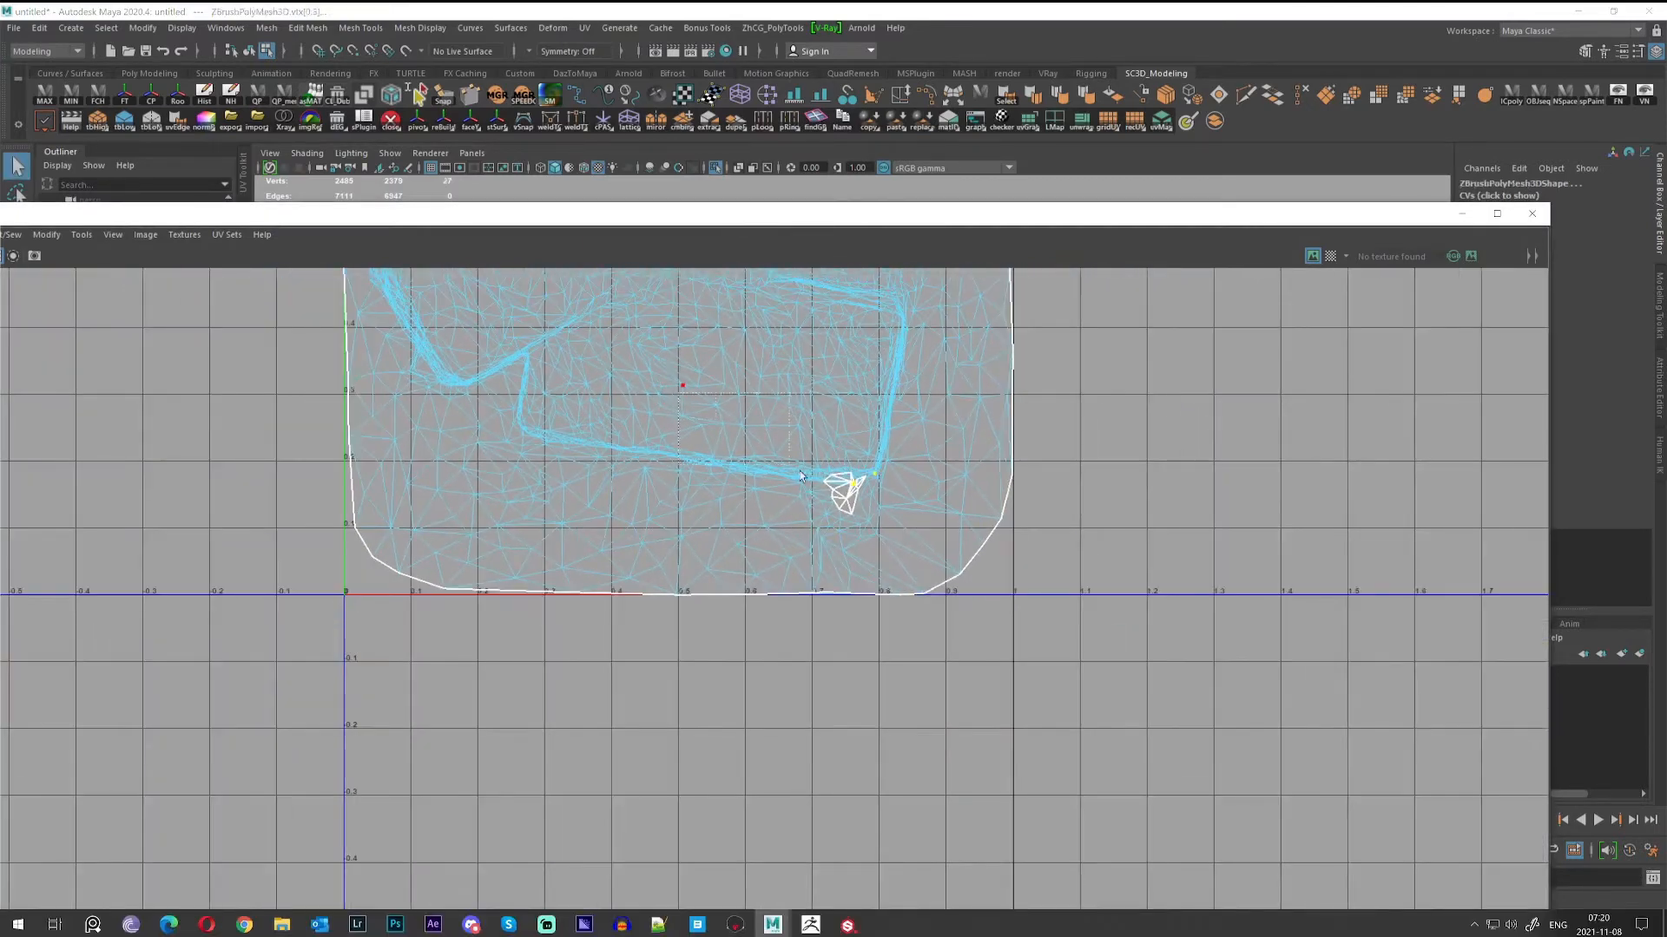
pyautogui.keyDown('shift'); pyautogui.moveTo(806, 446); pyautogui.dragTo(614, 430, button='right'); pyautogui.keyUp('shift')
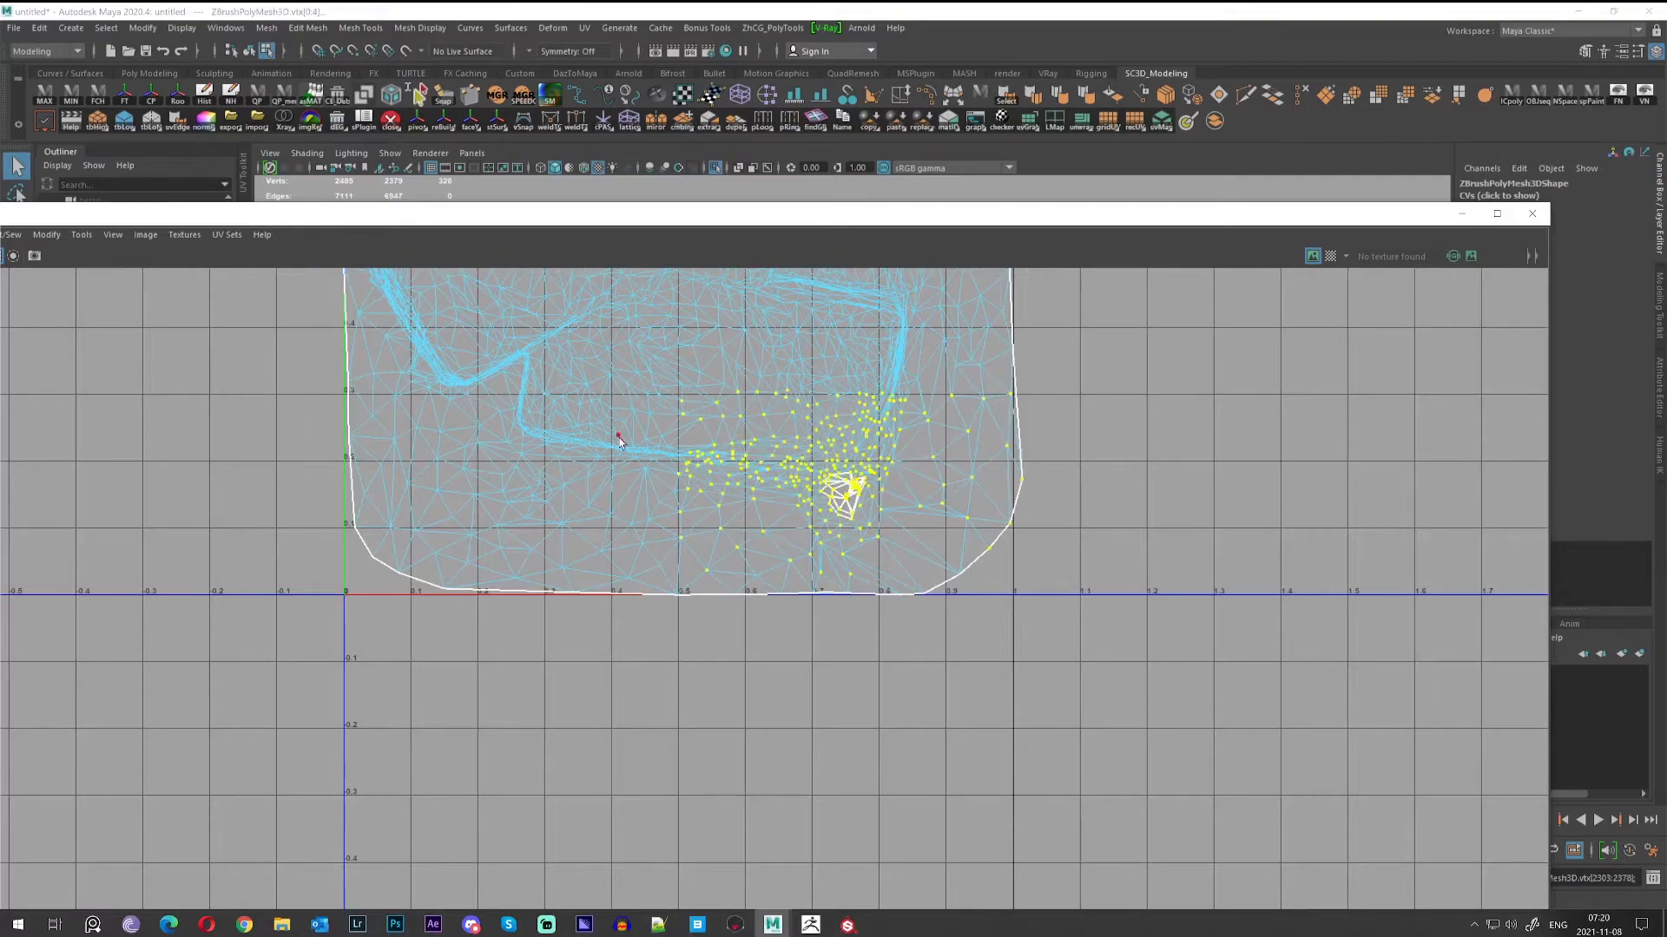
pyautogui.scroll(2, 868, 503)
pyautogui.scroll(3, 870, 504)
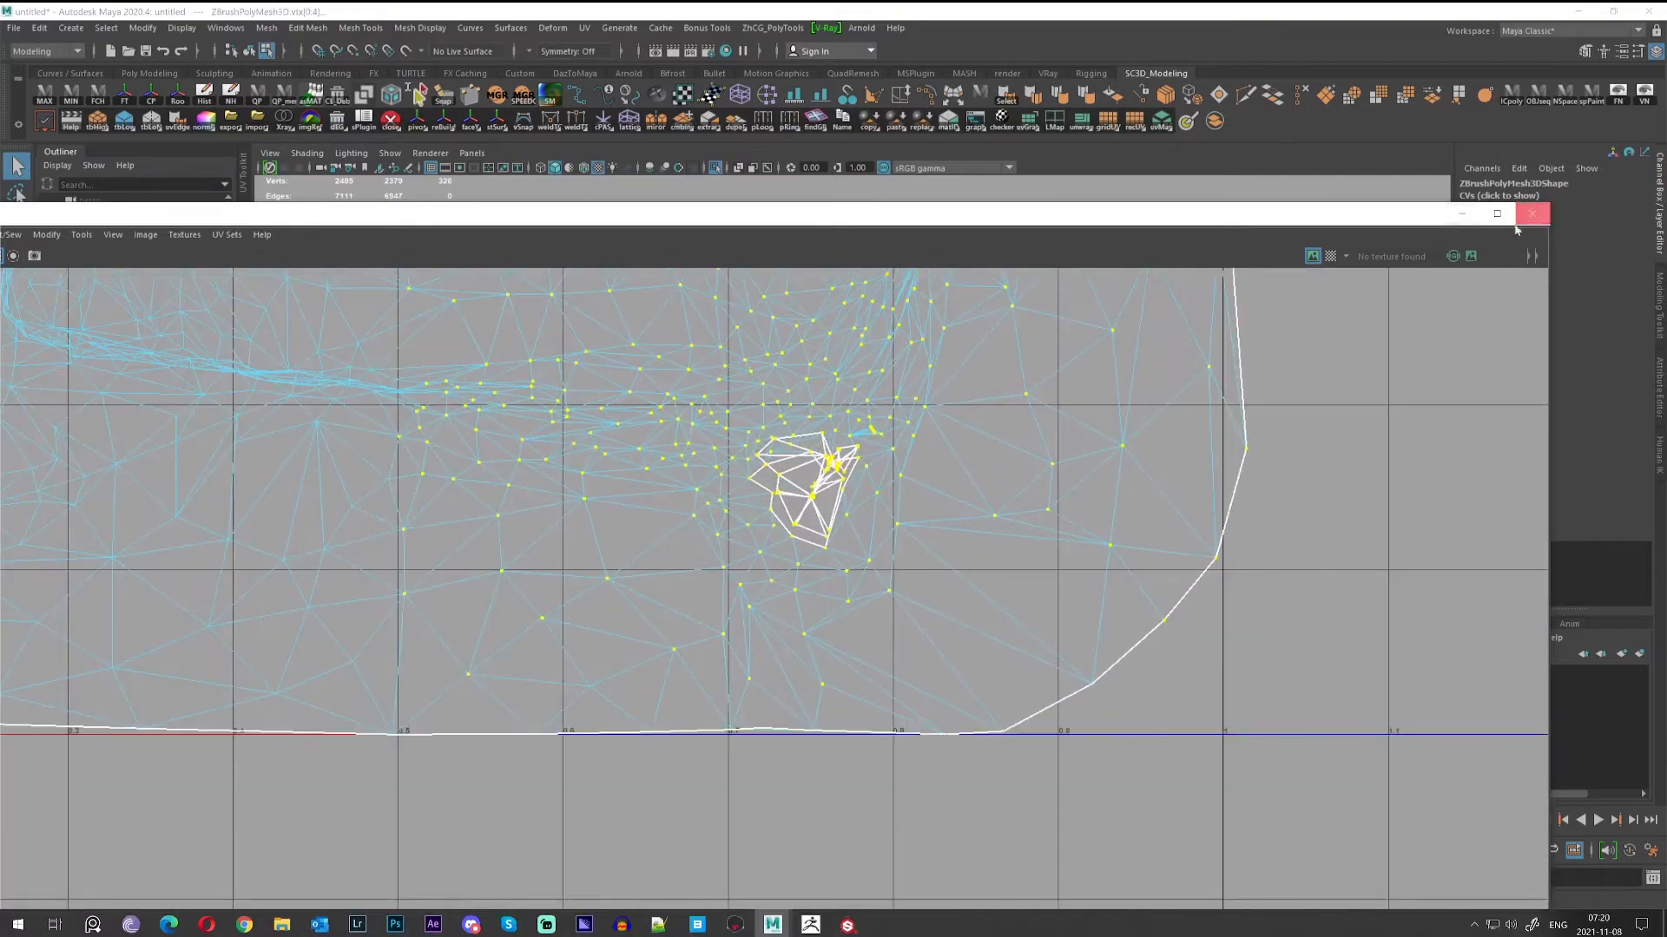
pyautogui.click(1521, 218)
# Merge the vertices around the broken corner at the base of the stone with a 0.11 distance threshold.
pyautogui.keyDown('alt'); pyautogui.moveTo(630, 466); pyautogui.dragTo(642, 608); pyautogui.keyUp('alt')
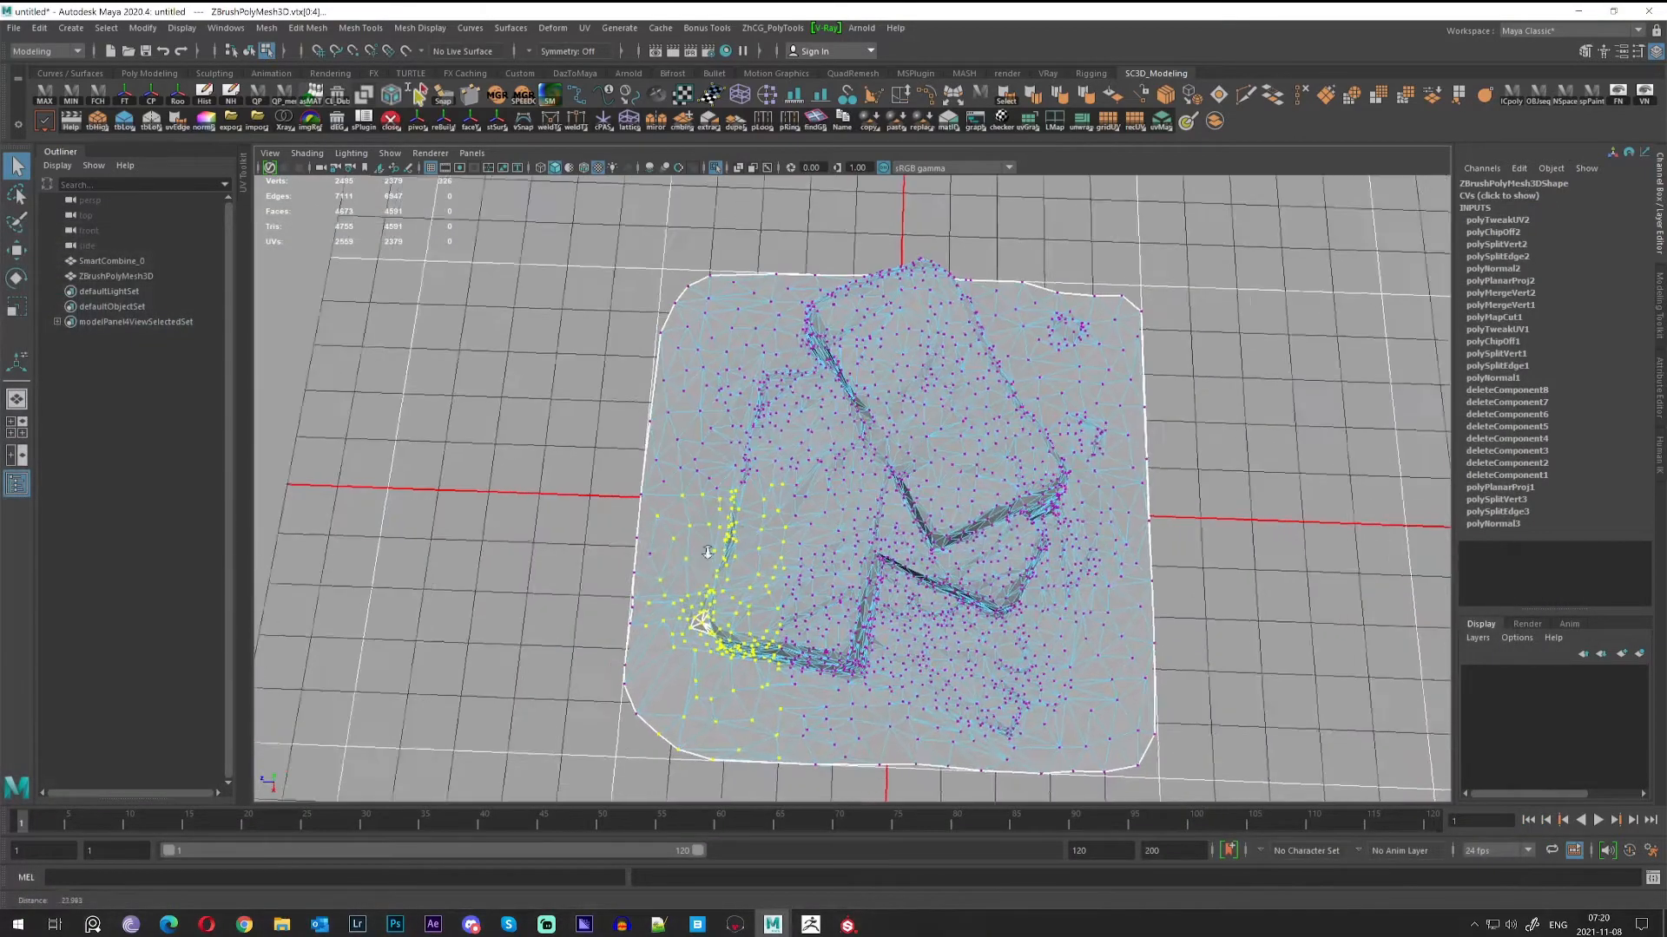
pyautogui.keyDown('alt'); pyautogui.moveTo(643, 608); pyautogui.dragTo(822, 423, button='middle'); pyautogui.keyUp('alt')
pyautogui.scroll(2, 822, 423)
pyautogui.scroll(4, 948, 555)
pyautogui.keyDown('alt'); pyautogui.moveTo(949, 555); pyautogui.dragTo(1022, 507, button='middle'); pyautogui.keyUp('alt')
pyautogui.keyDown('alt'); pyautogui.moveTo(1022, 507); pyautogui.dragTo(1166, 492); pyautogui.keyUp('alt')
pyautogui.keyDown('alt'); pyautogui.moveTo(1068, 476); pyautogui.dragTo(933, 453); pyautogui.keyUp('alt')
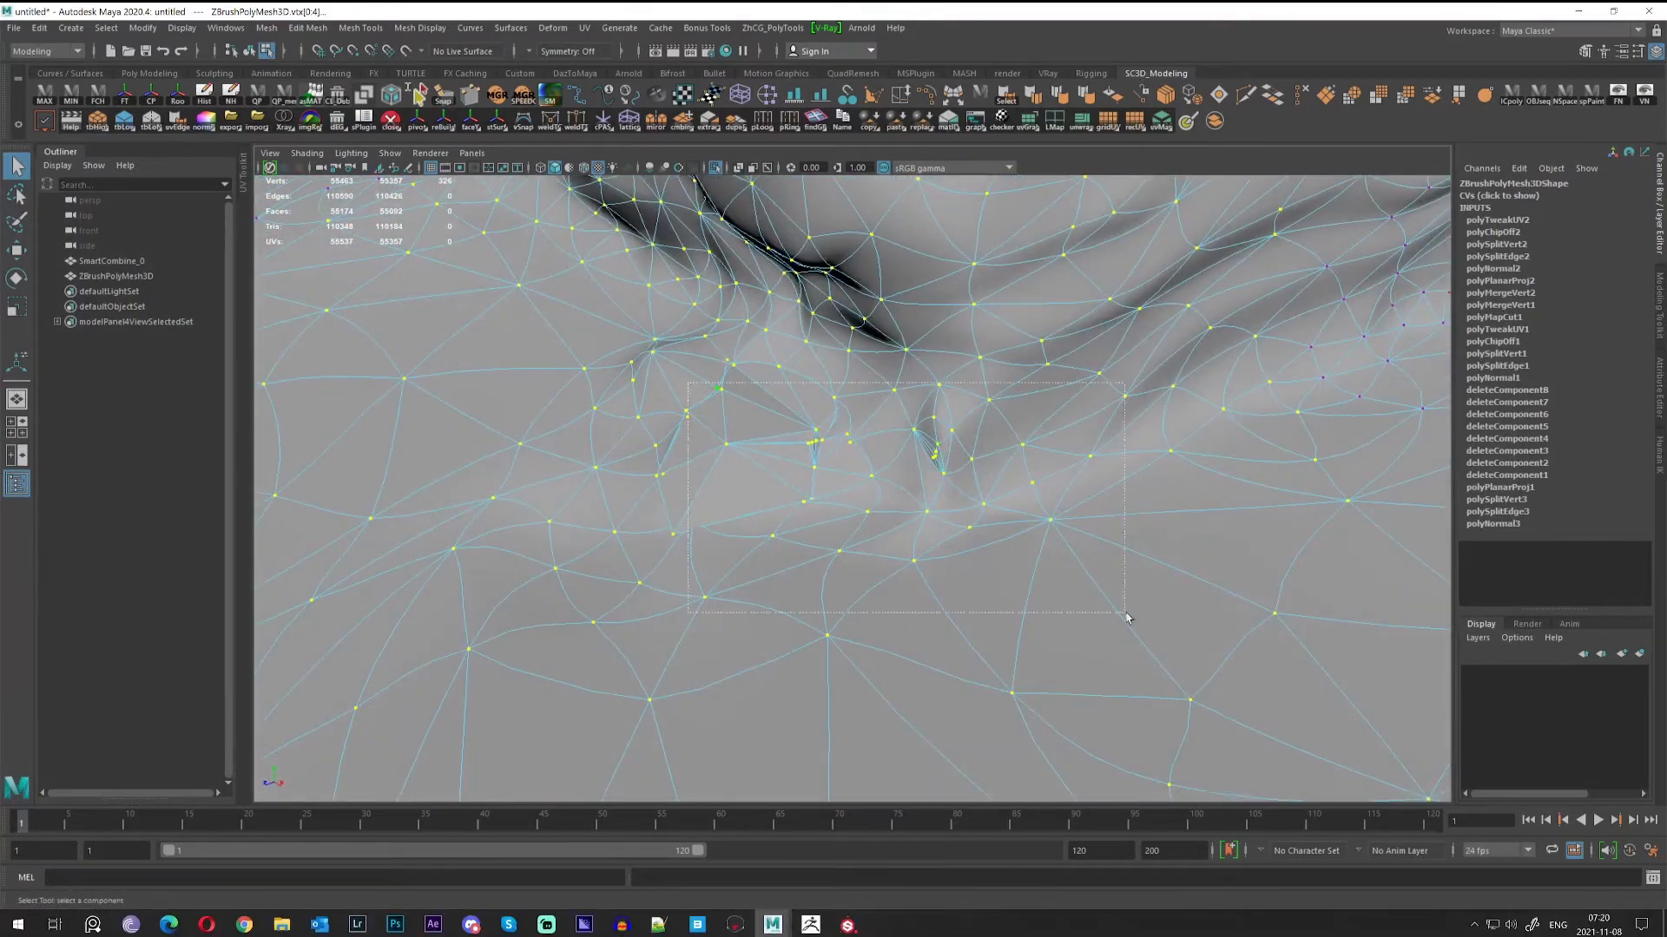
pyautogui.moveTo(1126, 618); pyautogui.dragTo(1126, 615)
pyautogui.keyDown('shift'); pyautogui.moveTo(942, 442); pyautogui.dragTo(1006, 427, button='right'); pyautogui.keyUp('shift')
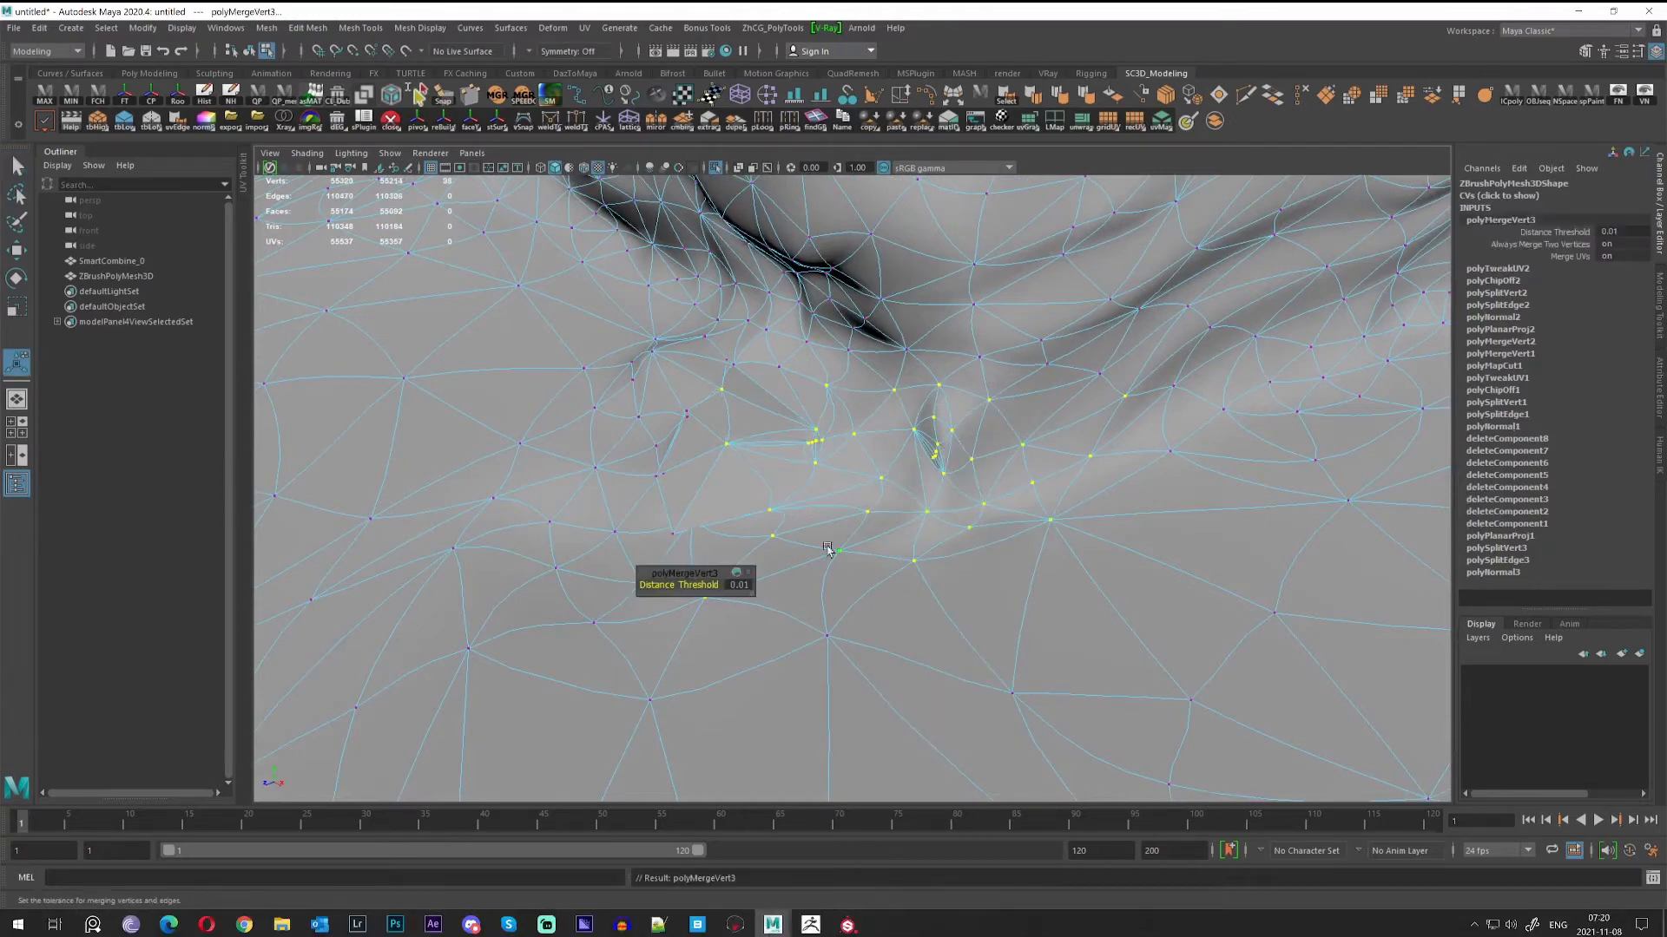
pyautogui.moveTo(655, 586); pyautogui.dragTo(658, 585)
pyautogui.press('q')
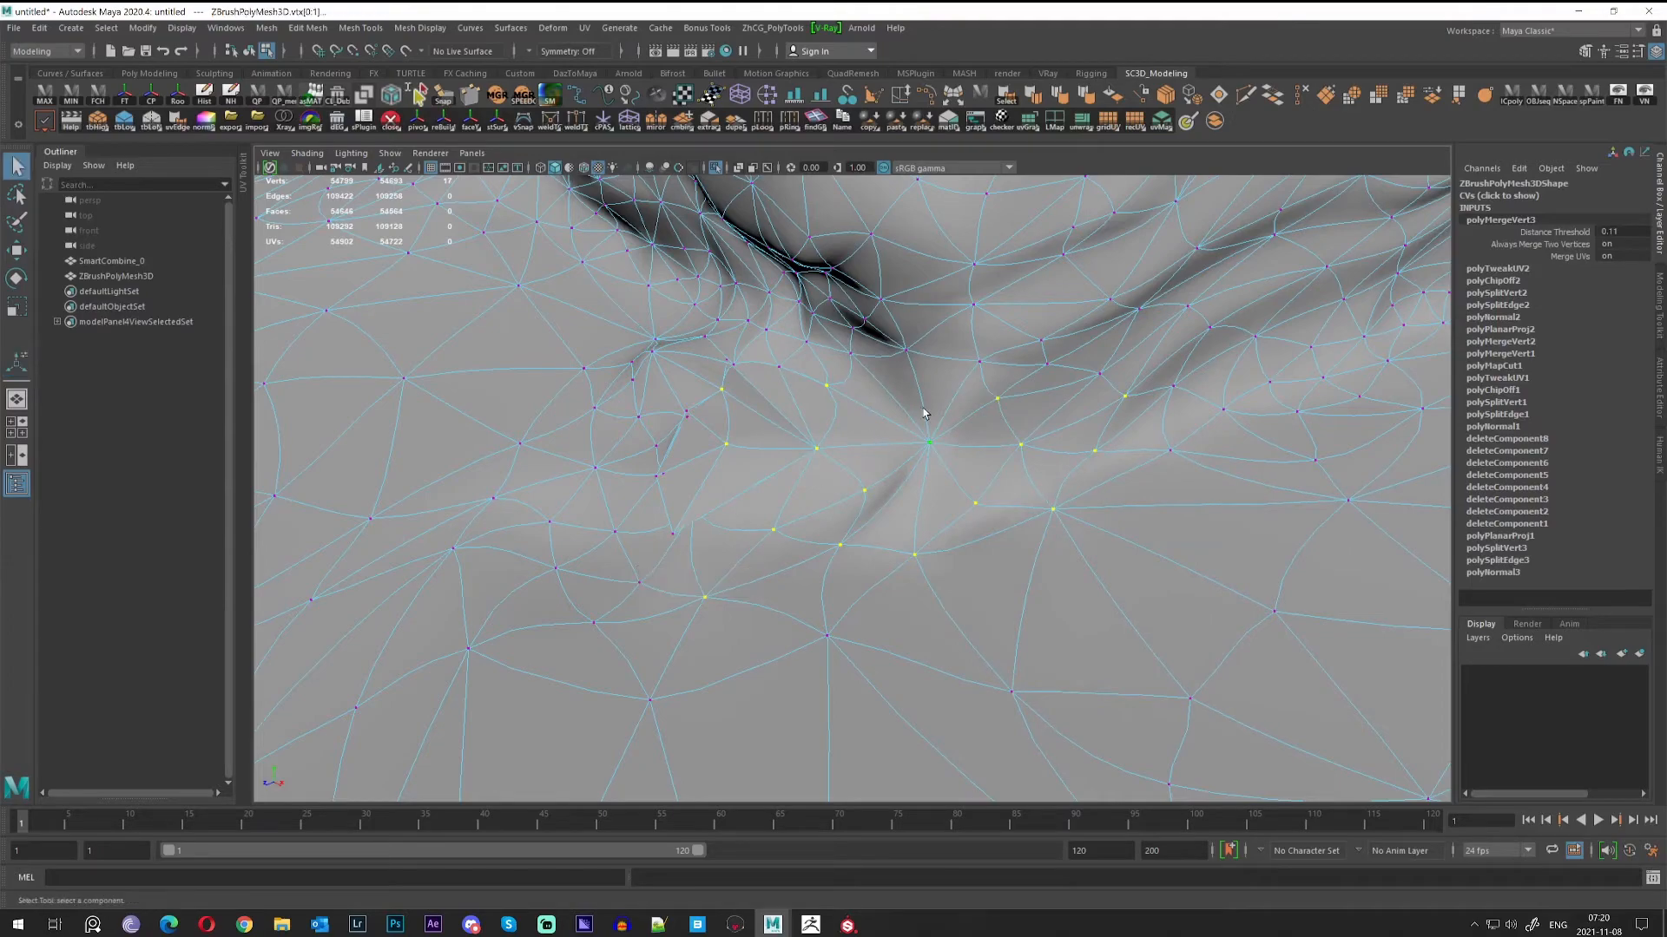
# Turn off the smooth preview and select the repaired mesh as a whole object.
pyautogui.moveTo(923, 409); pyautogui.dragTo(990, 382, button='right')
pyautogui.scroll(-4, 990, 415)
pyautogui.press('1')
pyautogui.keyDown('alt'); pyautogui.moveTo(907, 442); pyautogui.dragTo(1041, 461); pyautogui.keyUp('alt')
pyautogui.click(919, 469)
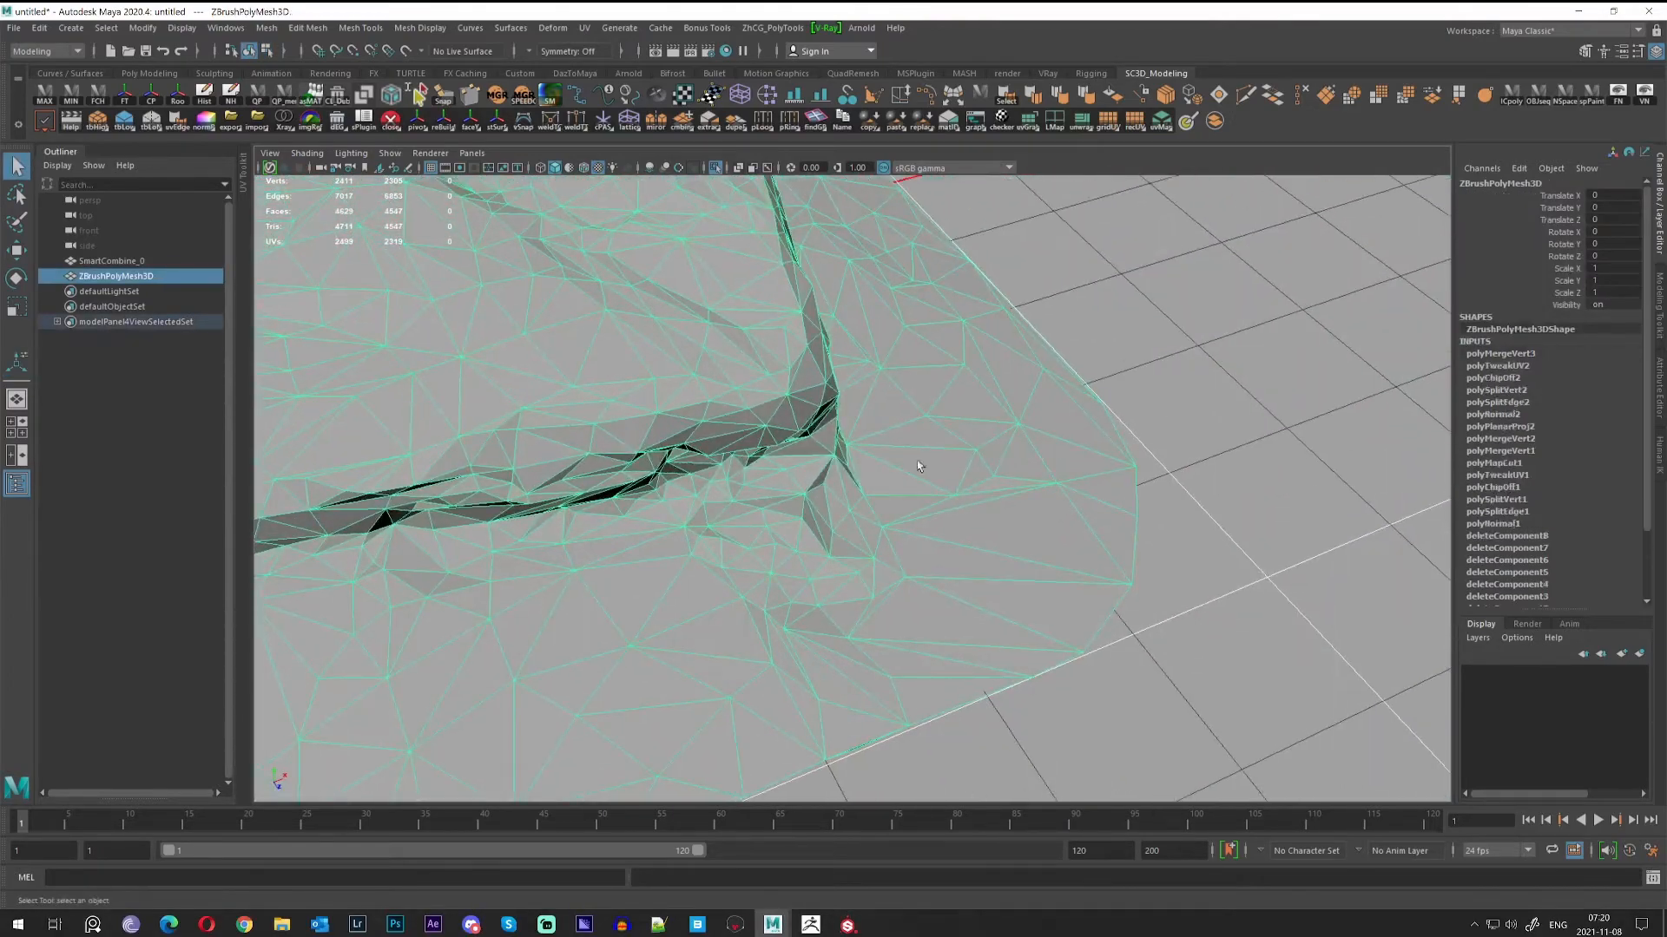
# Apply a fresh planar UV projection to the repaired mesh and reselect it as an object.
pyautogui.keyDown('alt'); pyautogui.moveTo(920, 468); pyautogui.dragTo(863, 382); pyautogui.keyUp('alt')
pyautogui.keyDown('alt'); pyautogui.moveTo(864, 408); pyautogui.dragTo(1075, 502, button='middle'); pyautogui.keyUp('alt')
pyautogui.scroll(3, 1075, 502)
pyautogui.keyDown('alt'); pyautogui.moveTo(1075, 501); pyautogui.dragTo(417, 499); pyautogui.keyUp('alt')
pyautogui.keyDown('alt'); pyautogui.moveTo(1041, 334); pyautogui.dragTo(677, 402); pyautogui.keyUp('alt')
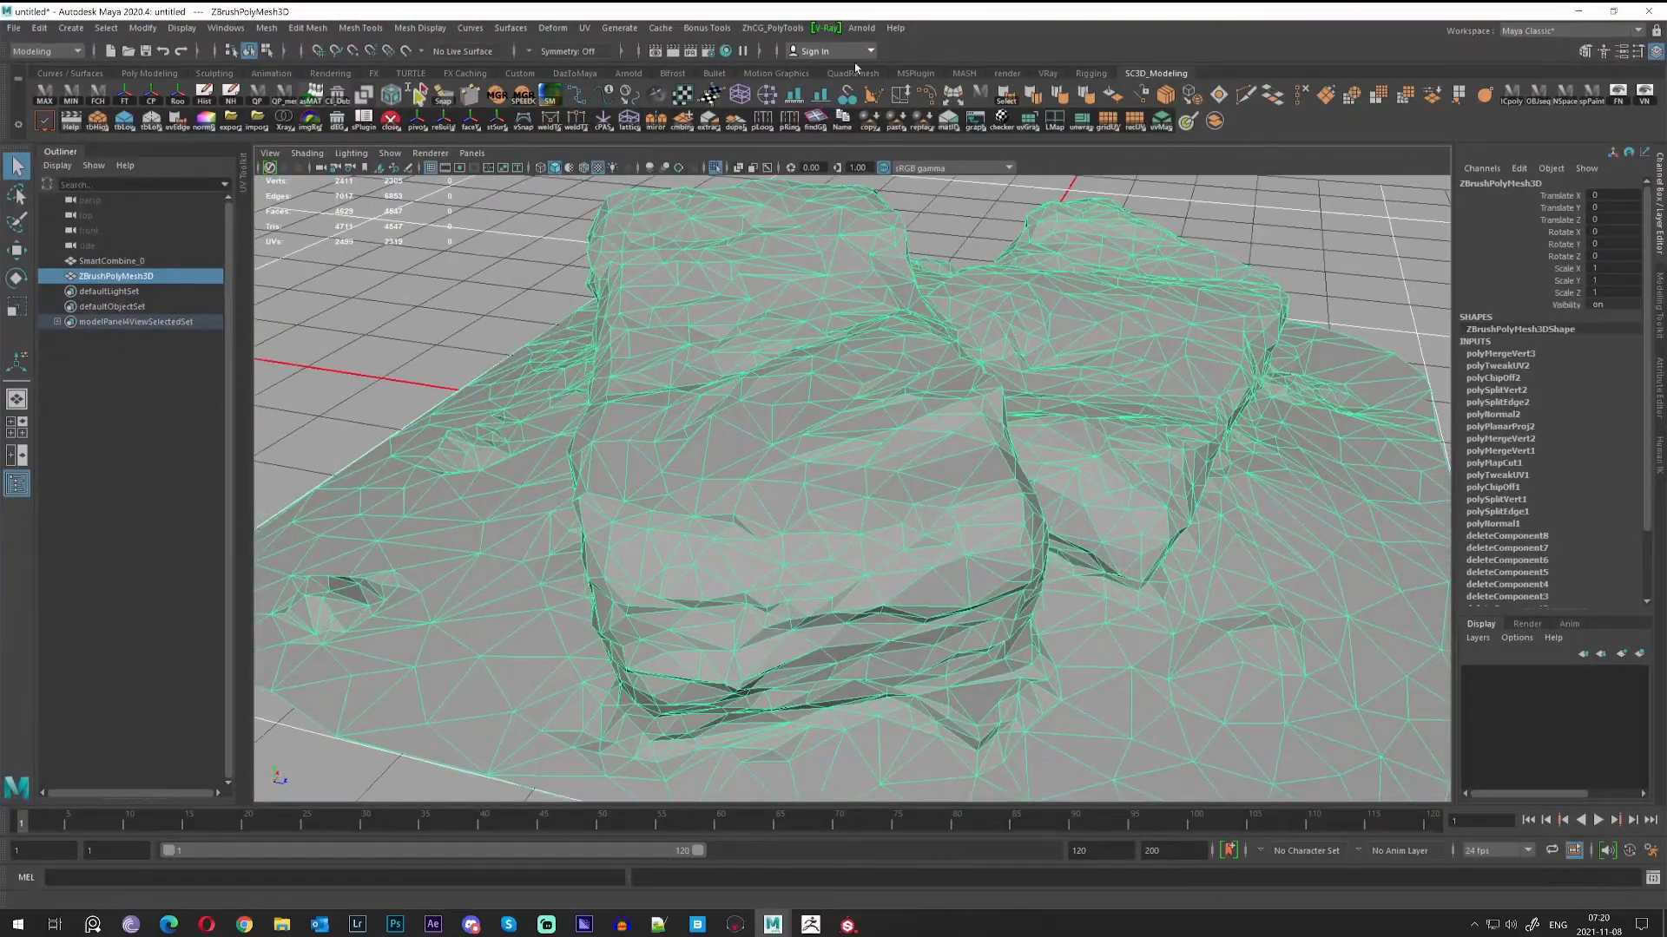
pyautogui.click(585, 27)
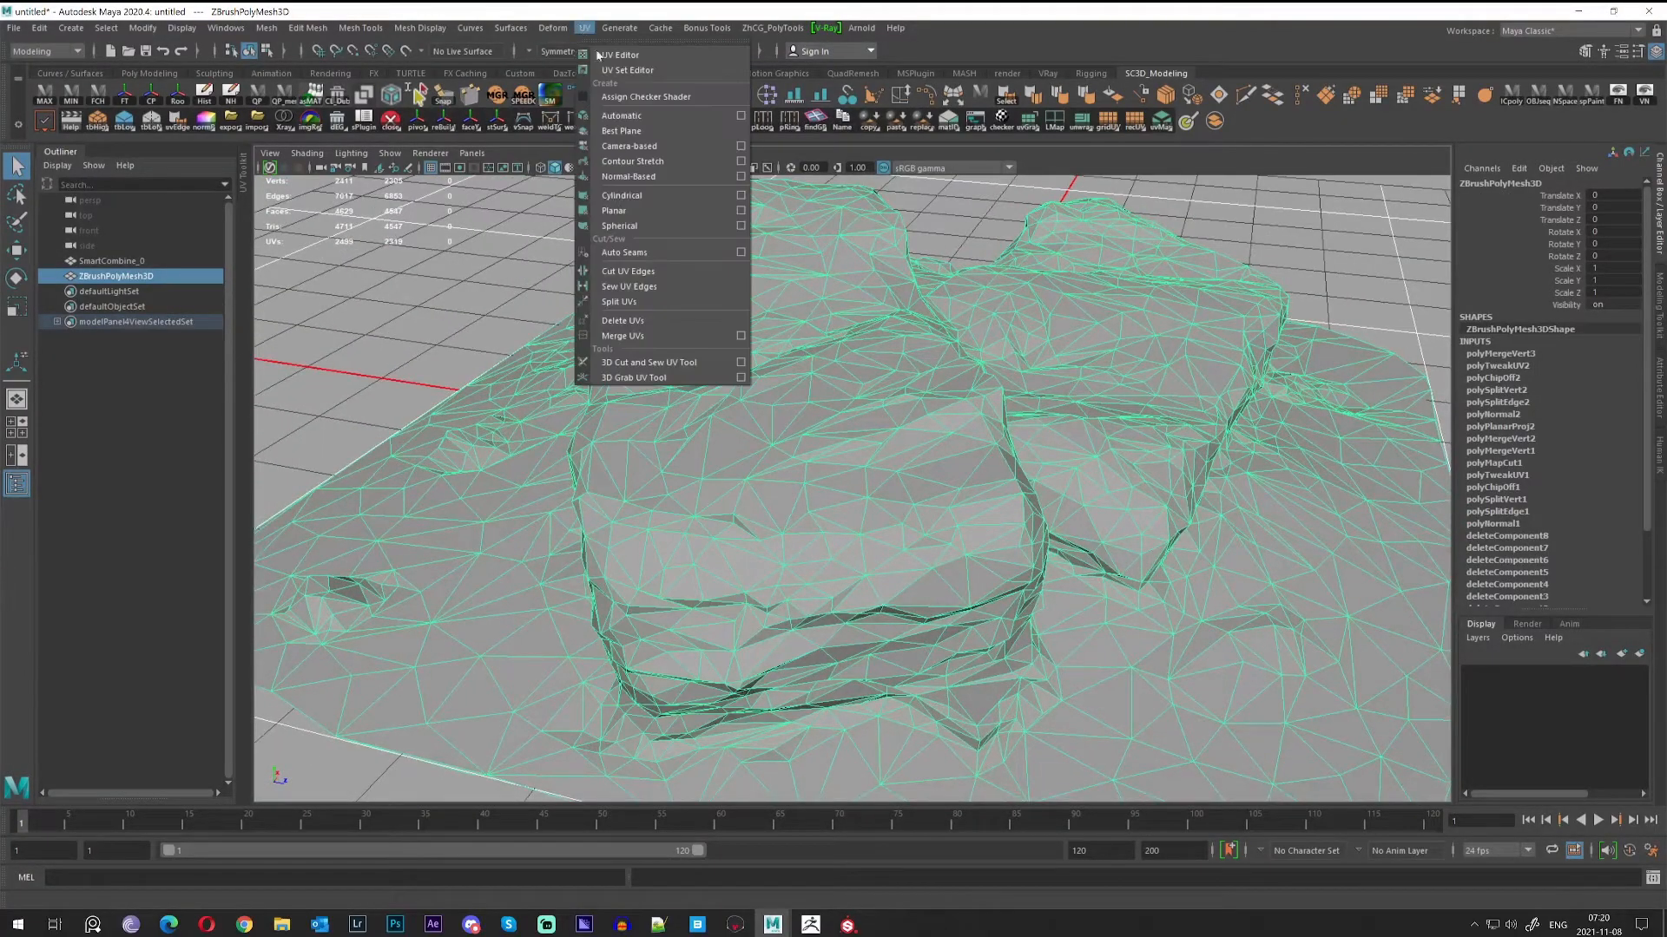
pyautogui.click(630, 215)
pyautogui.press('q')
pyautogui.moveTo(887, 417); pyautogui.dragTo(1083, 187, button='right')
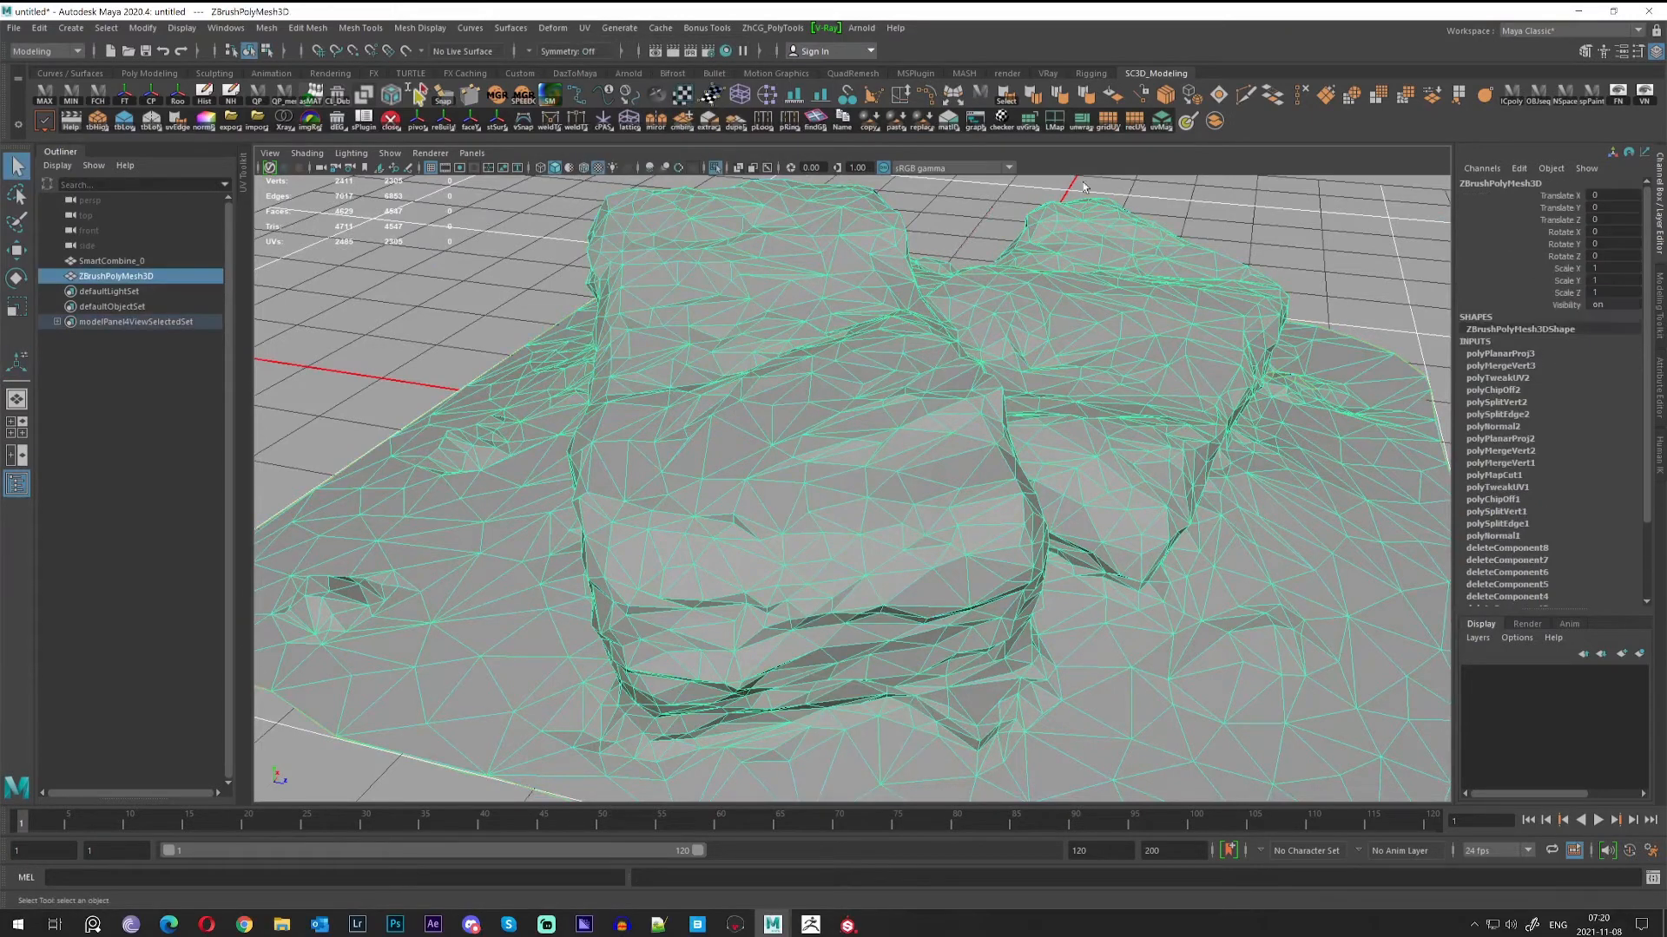
# Unfold the new UVs with the non-manifold geometry fix and close the UV editor.
pyautogui.click(1161, 122)
pyautogui.moveTo(692, 462); pyautogui.dragTo(536, 444, button='right')
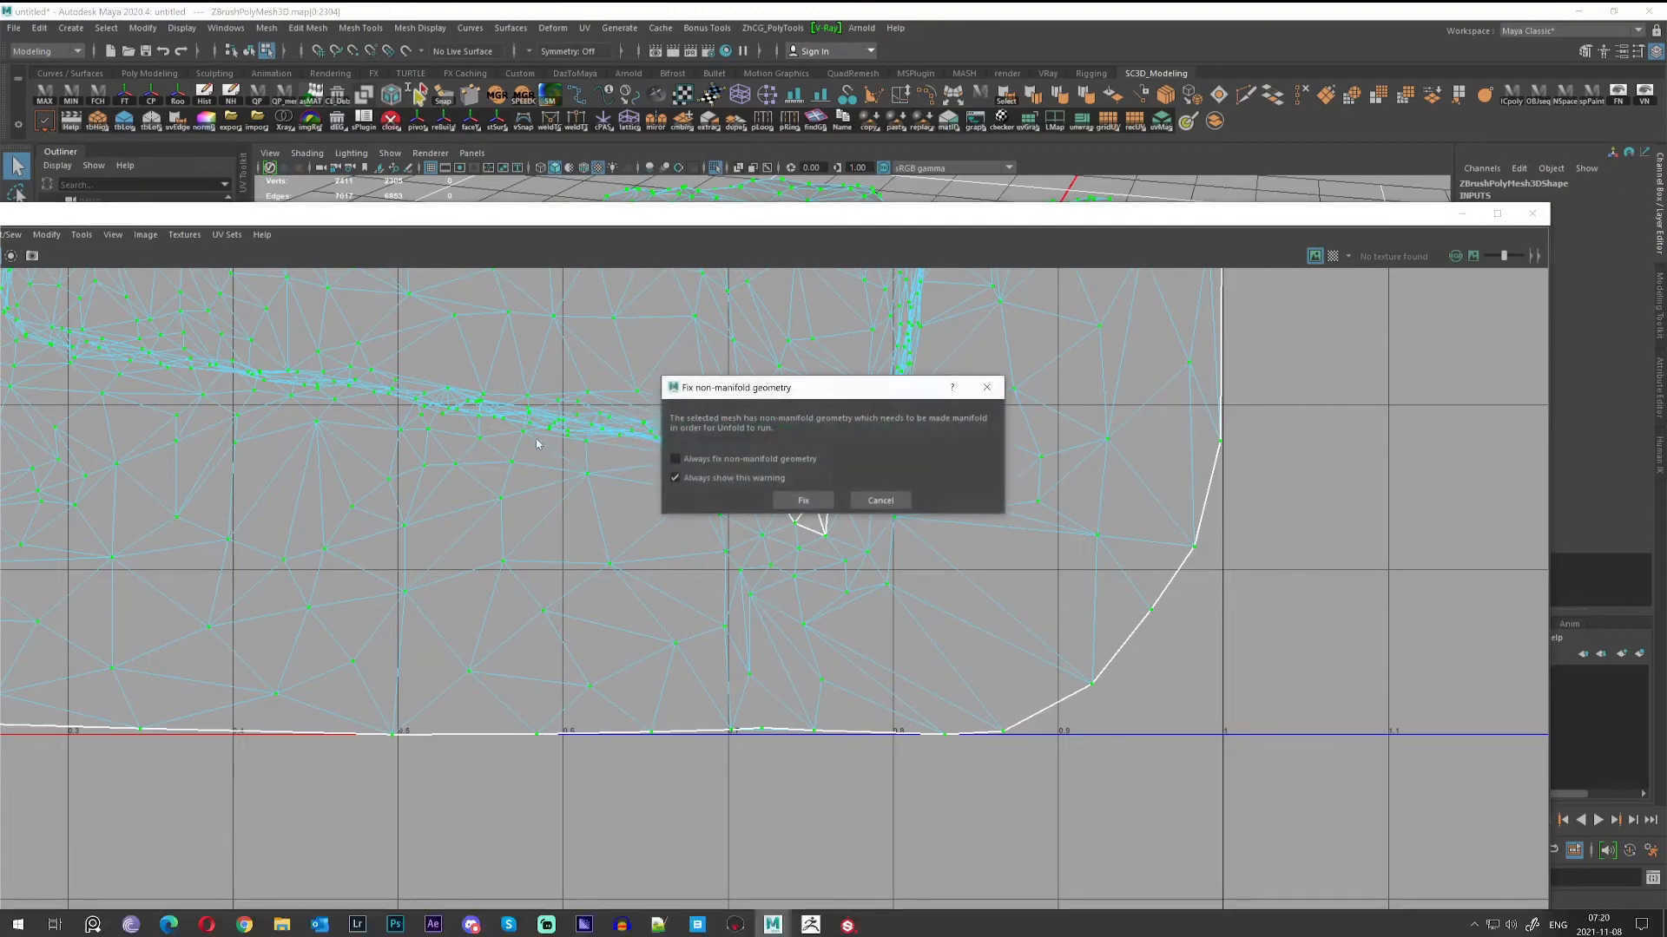
pyautogui.click(797, 500)
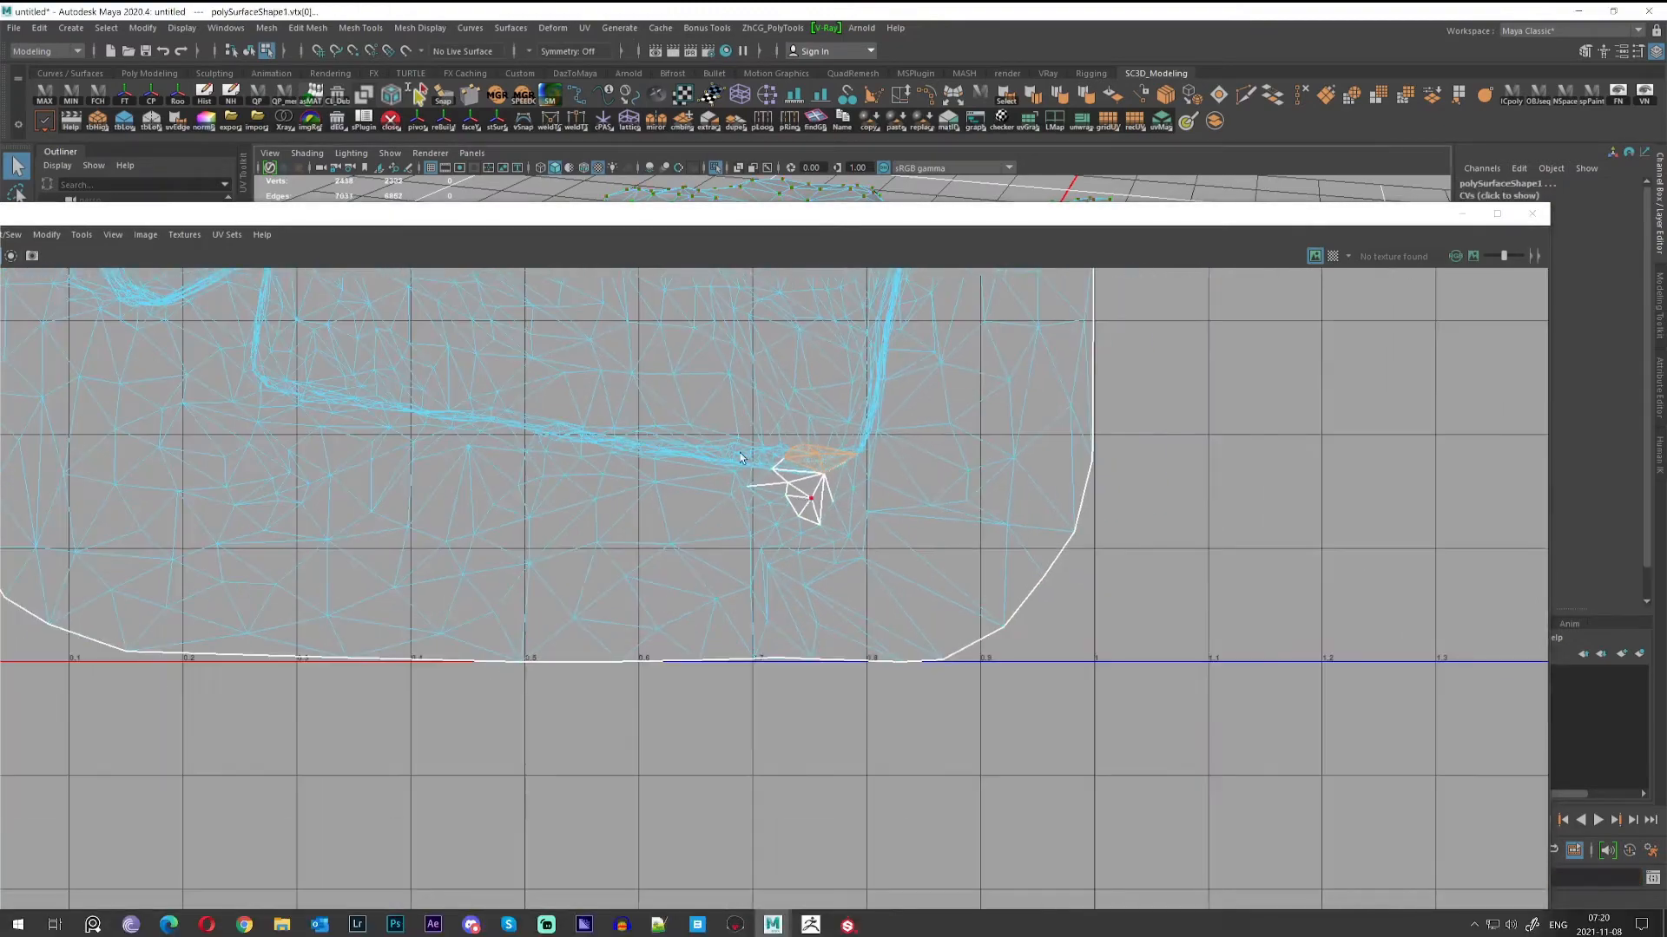
pyautogui.click(1453, 213)
# Merge the split vertices near the stone's corner with a 0.01 distance threshold, checking them in smooth preview.
pyautogui.press('f')
pyautogui.keyDown('alt'); pyautogui.moveTo(1015, 409); pyautogui.dragTo(513, 416); pyautogui.keyUp('alt')
pyautogui.keyDown('alt'); pyautogui.moveTo(513, 417); pyautogui.dragTo(1153, 472, button='right'); pyautogui.keyUp('alt')
pyautogui.keyDown('alt'); pyautogui.moveTo(1154, 472); pyautogui.dragTo(907, 408); pyautogui.keyUp('alt')
pyautogui.click(788, 390)
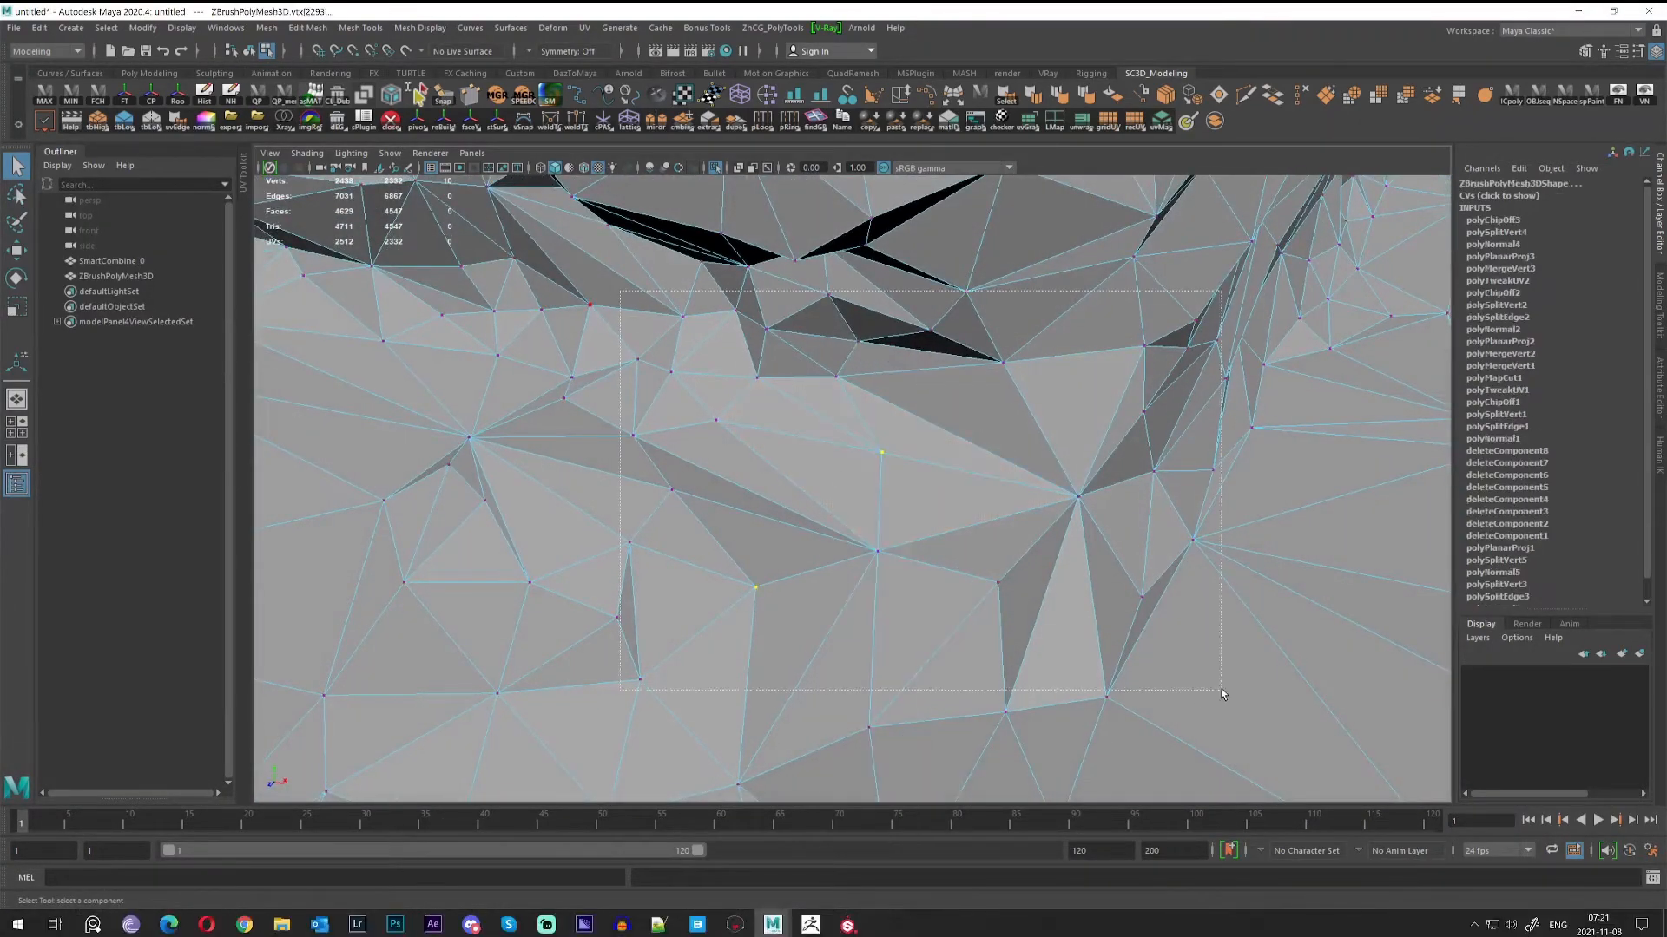
pyautogui.keyDown('shift'); pyautogui.moveTo(894, 499); pyautogui.dragTo(949, 420, button='right'); pyautogui.keyUp('shift')
pyautogui.press('3')
pyautogui.scroll(-3, 945, 420)
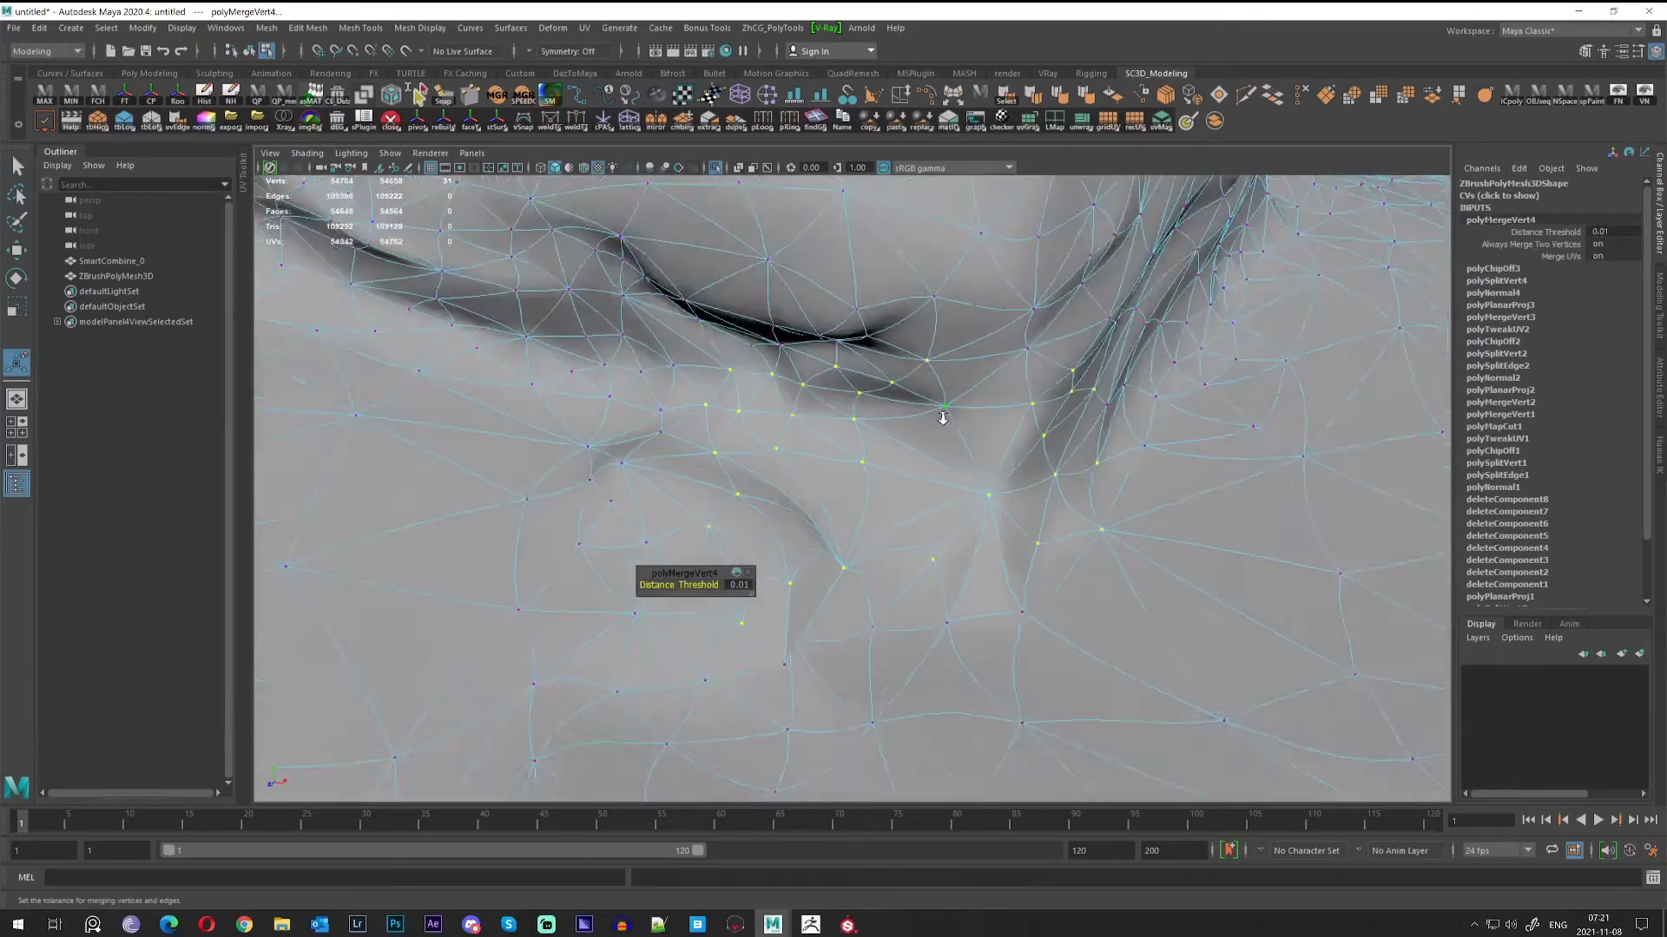
pyautogui.press('1')
pyautogui.press('q')
# Test whether the mesh is connected by moving all its linked faces aside, and undo the move.
pyautogui.rightClick(924, 449)
pyautogui.doubleClick(926, 442)
pyautogui.scroll(-5, 923, 436)
pyautogui.press('w')
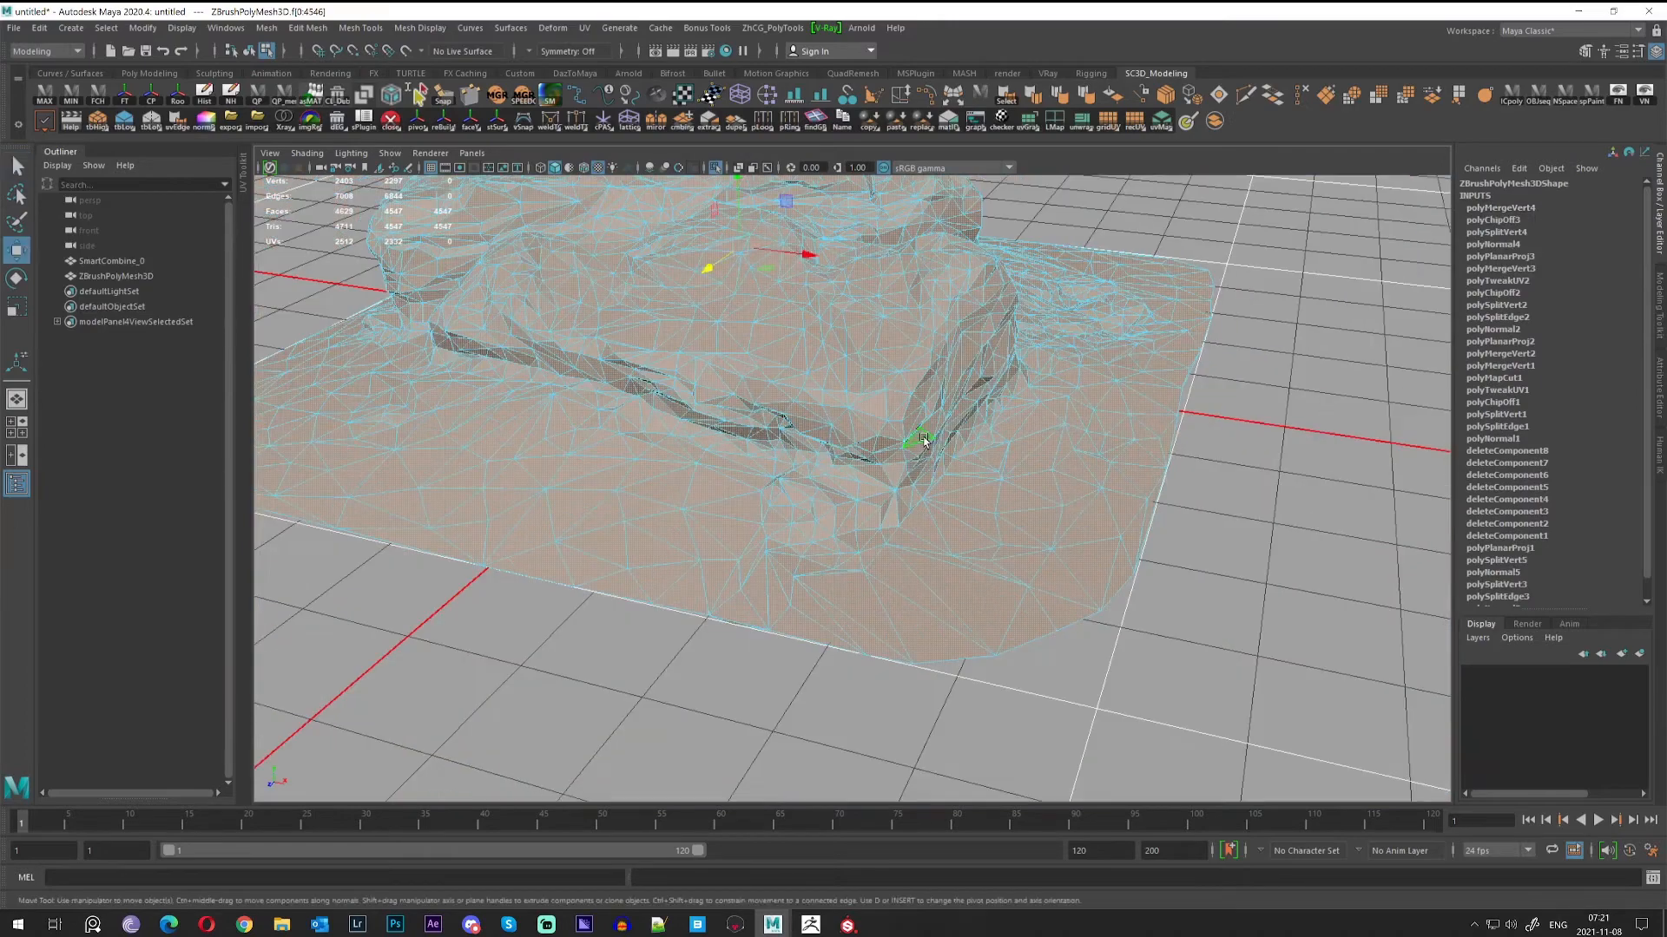
pyautogui.scroll(-2, 923, 437)
pyautogui.moveTo(840, 332); pyautogui.dragTo(1536, 439)
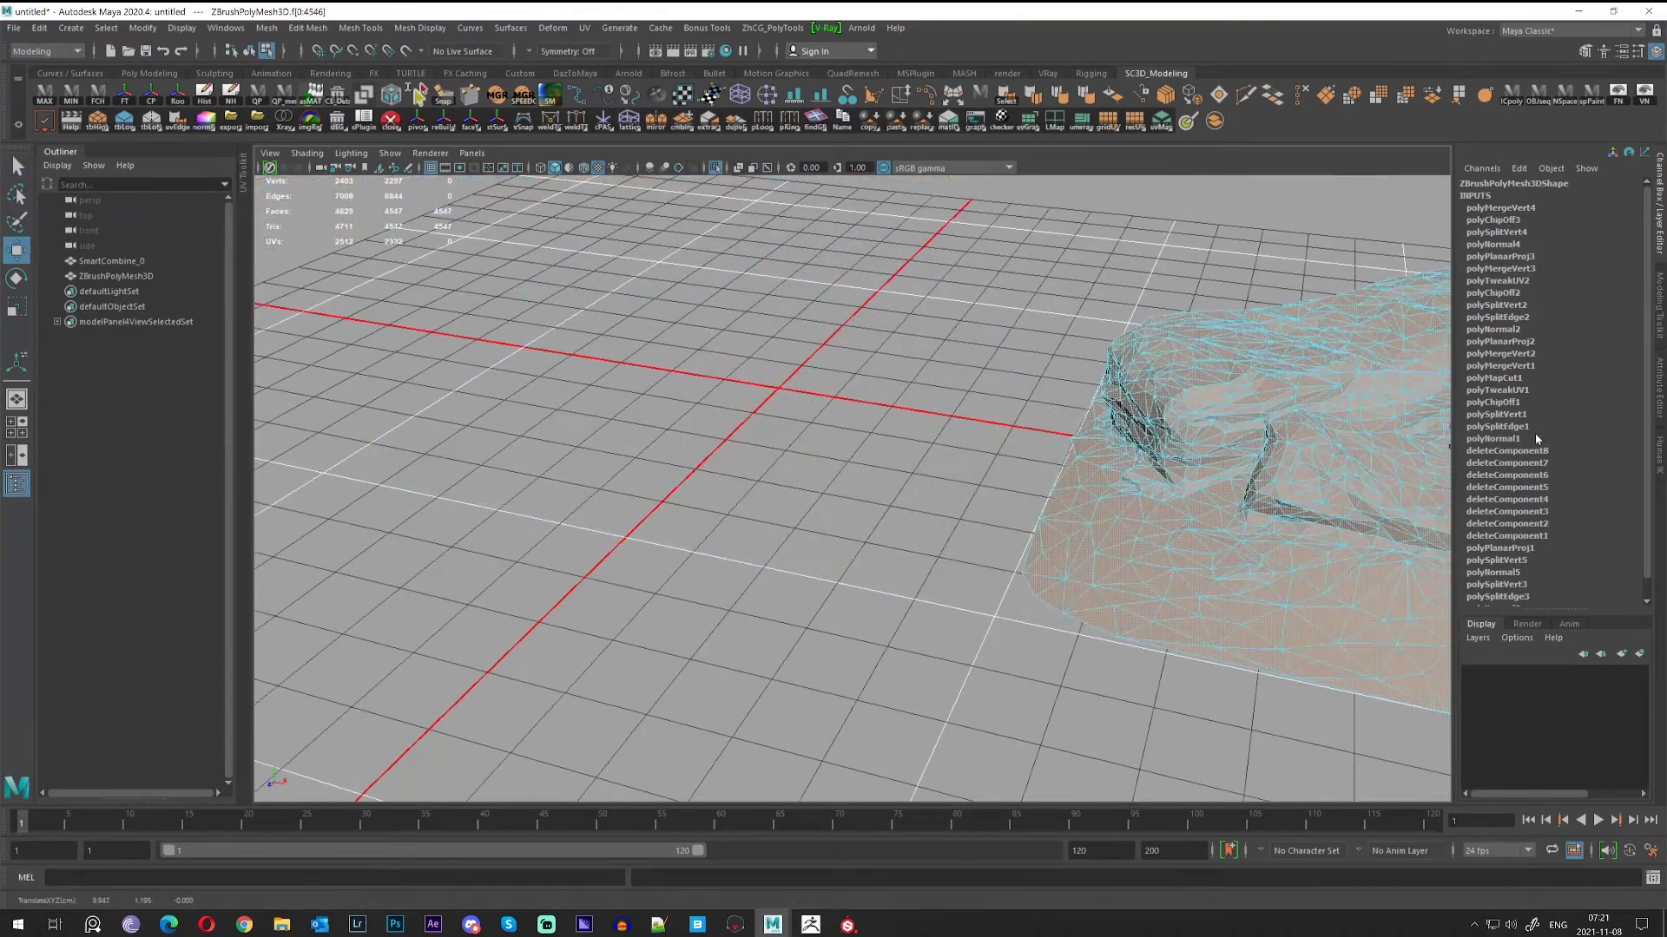
pyautogui.hotkey('ctrl', 'z')
# Merge all of the stone mesh's vertices with a 0.01 distance threshold and return to object selection.
pyautogui.press('q')
pyautogui.moveTo(924, 372); pyautogui.dragTo(781, 367, button='right')
pyautogui.scroll(-5, 780, 367)
pyautogui.moveTo(533, 273); pyautogui.dragTo(1007, 509)
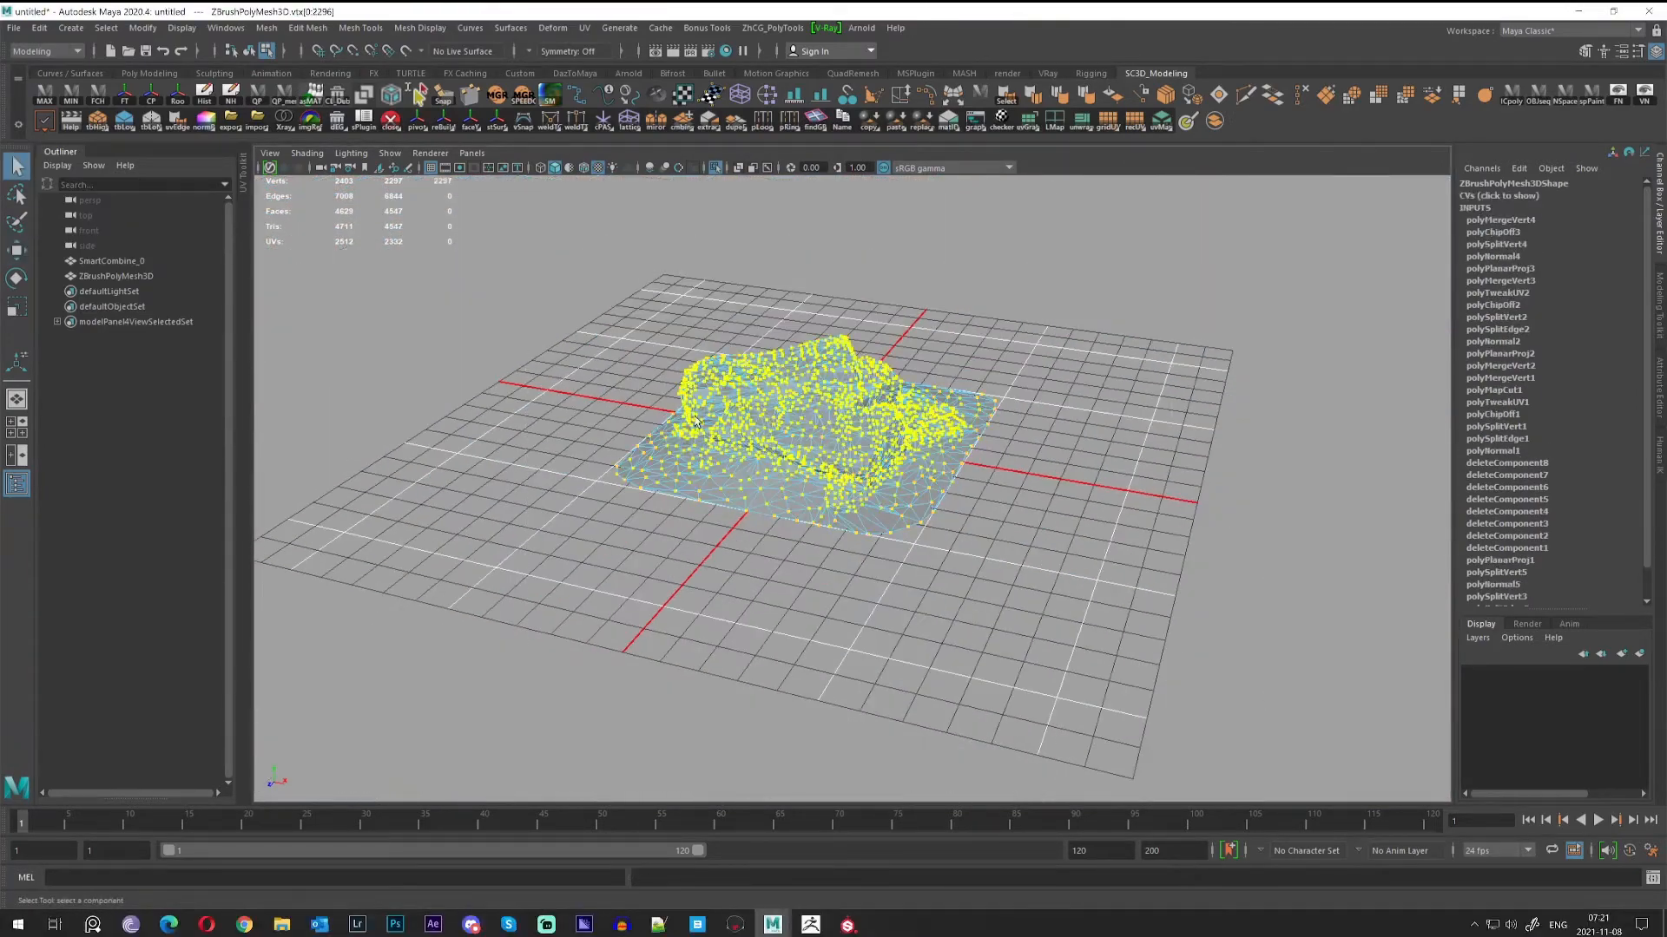
pyautogui.scroll(6, 1007, 510)
pyautogui.keyDown('shift'); pyautogui.moveTo(782, 301); pyautogui.dragTo(847, 225, button='right'); pyautogui.keyUp('shift')
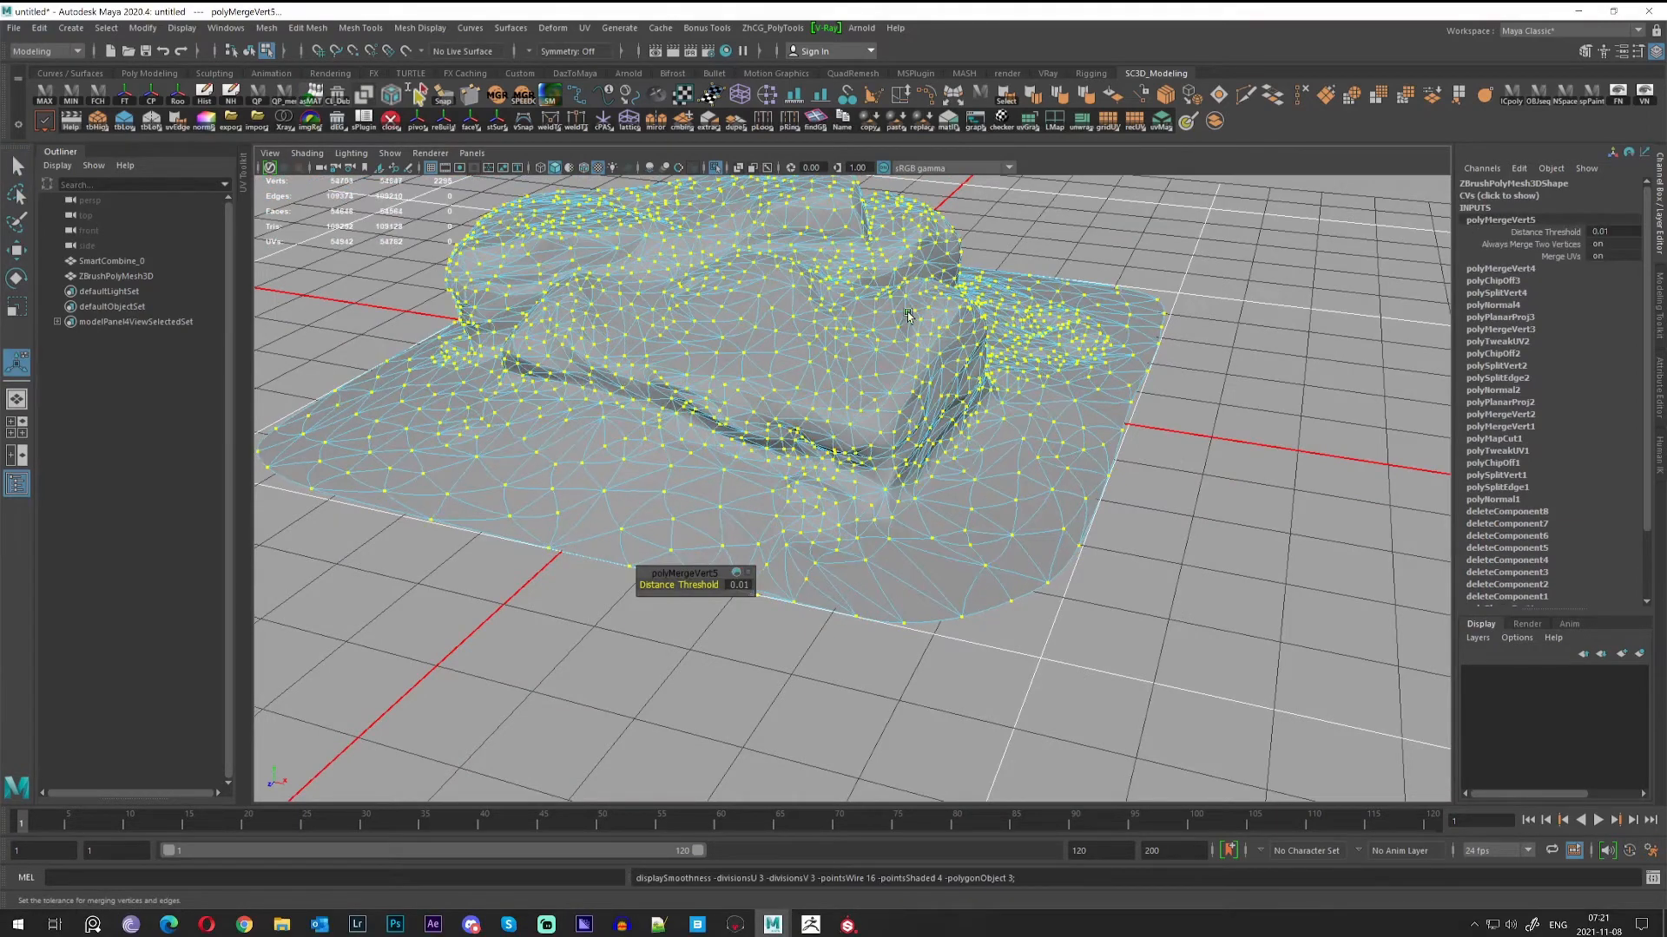
pyautogui.press('1')
pyautogui.press('q')
pyautogui.press('F8')
pyautogui.keyDown('alt'); pyautogui.moveTo(908, 314); pyautogui.dragTo(973, 399, button='middle'); pyautogui.keyUp('alt')
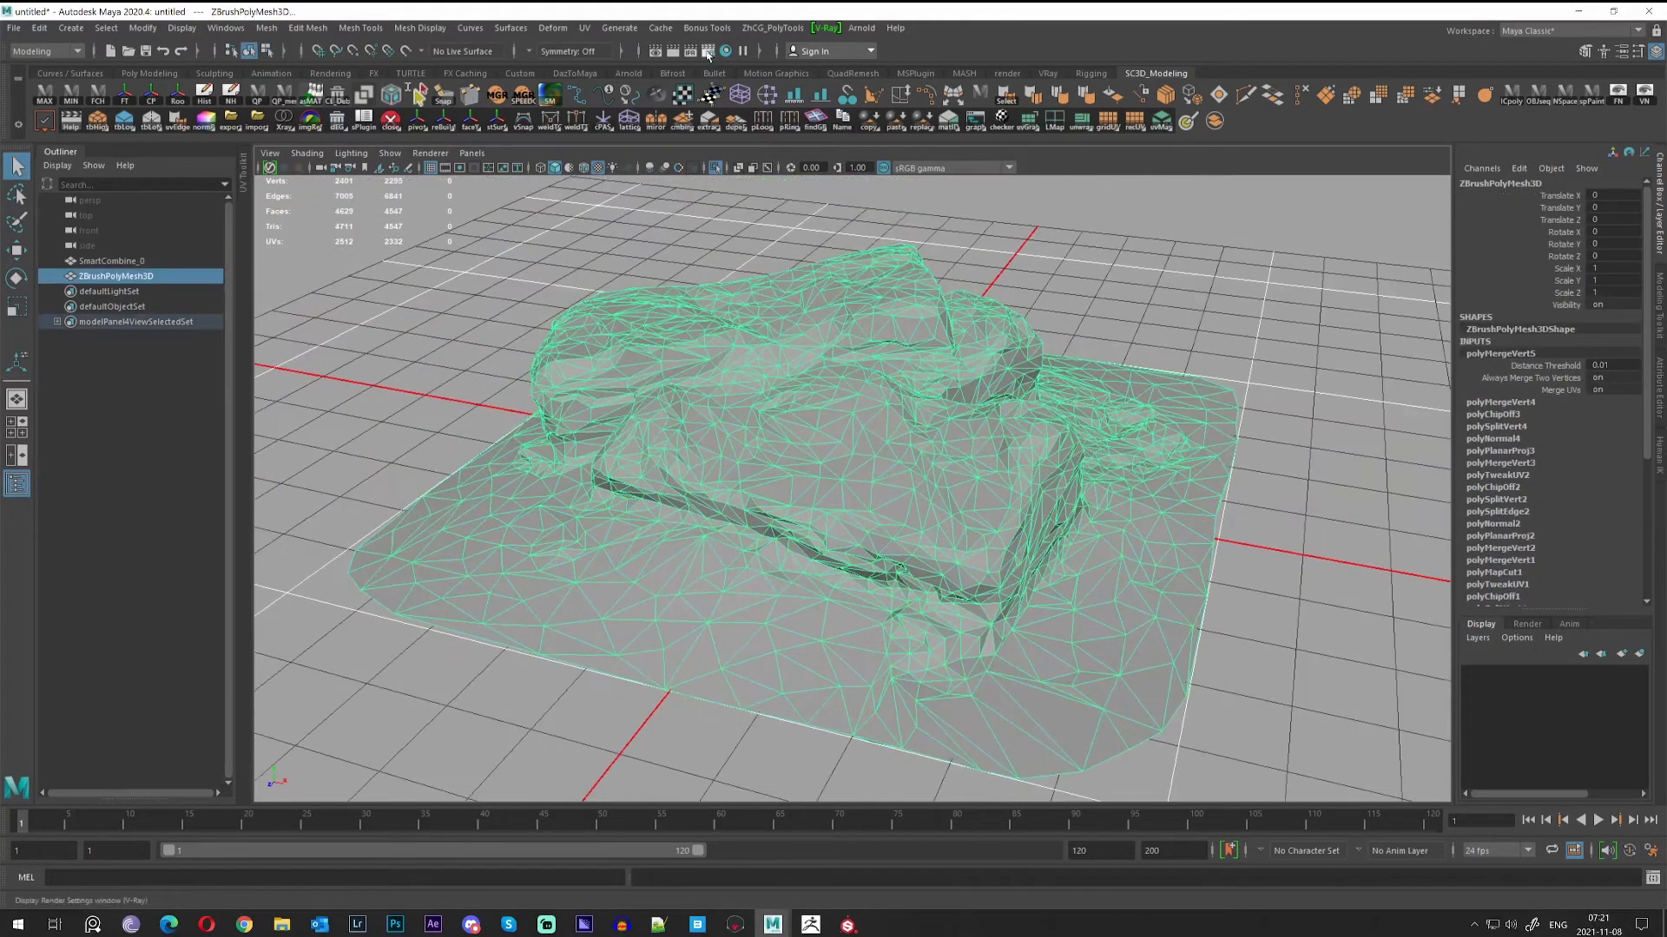
# Apply a new planar UV projection to the merged stone mesh and open its UVs in the UV editor.
pyautogui.click(585, 28)
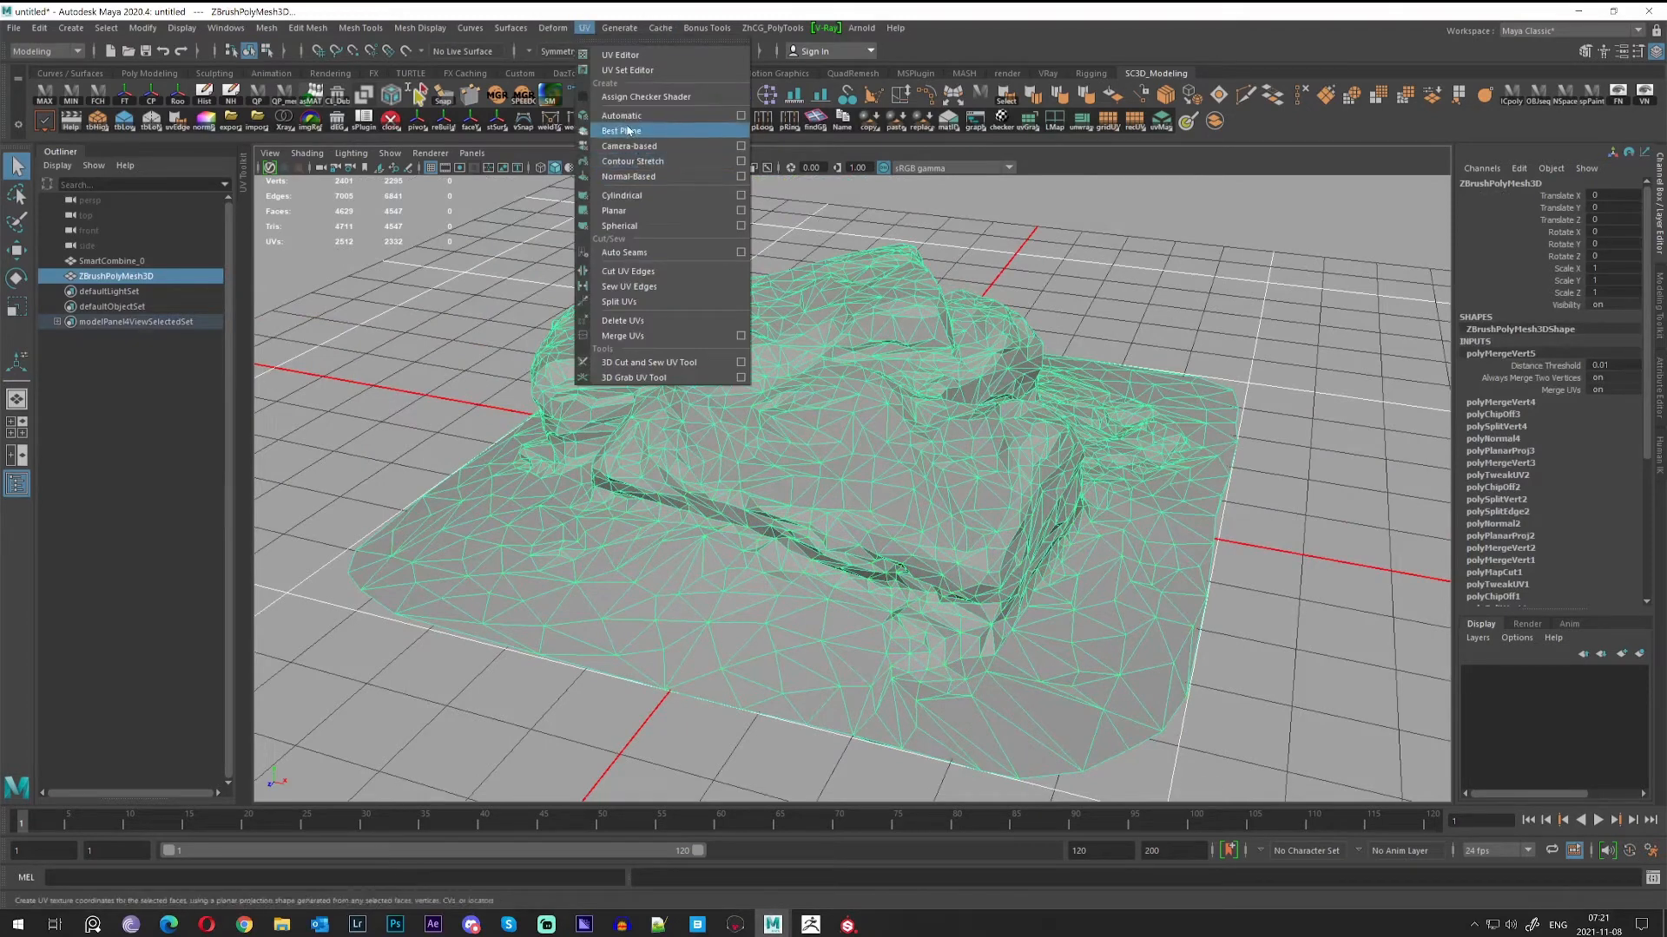
pyautogui.click(640, 211)
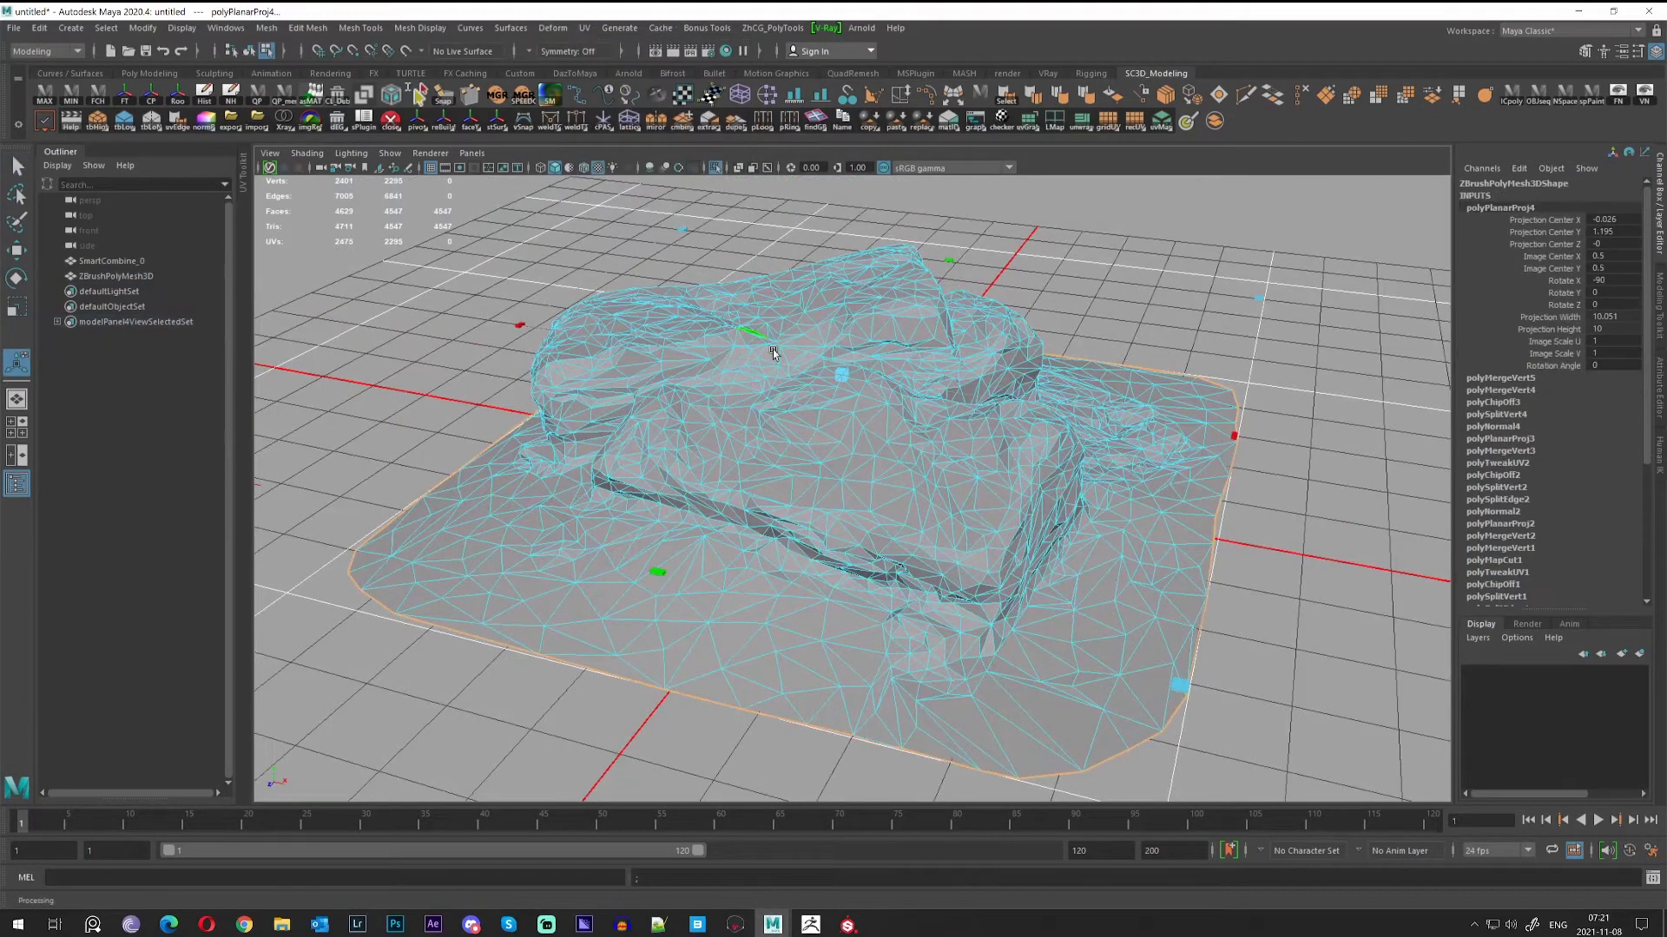
pyautogui.moveTo(797, 372); pyautogui.dragTo(958, 223, button='right')
pyautogui.click(1161, 121)
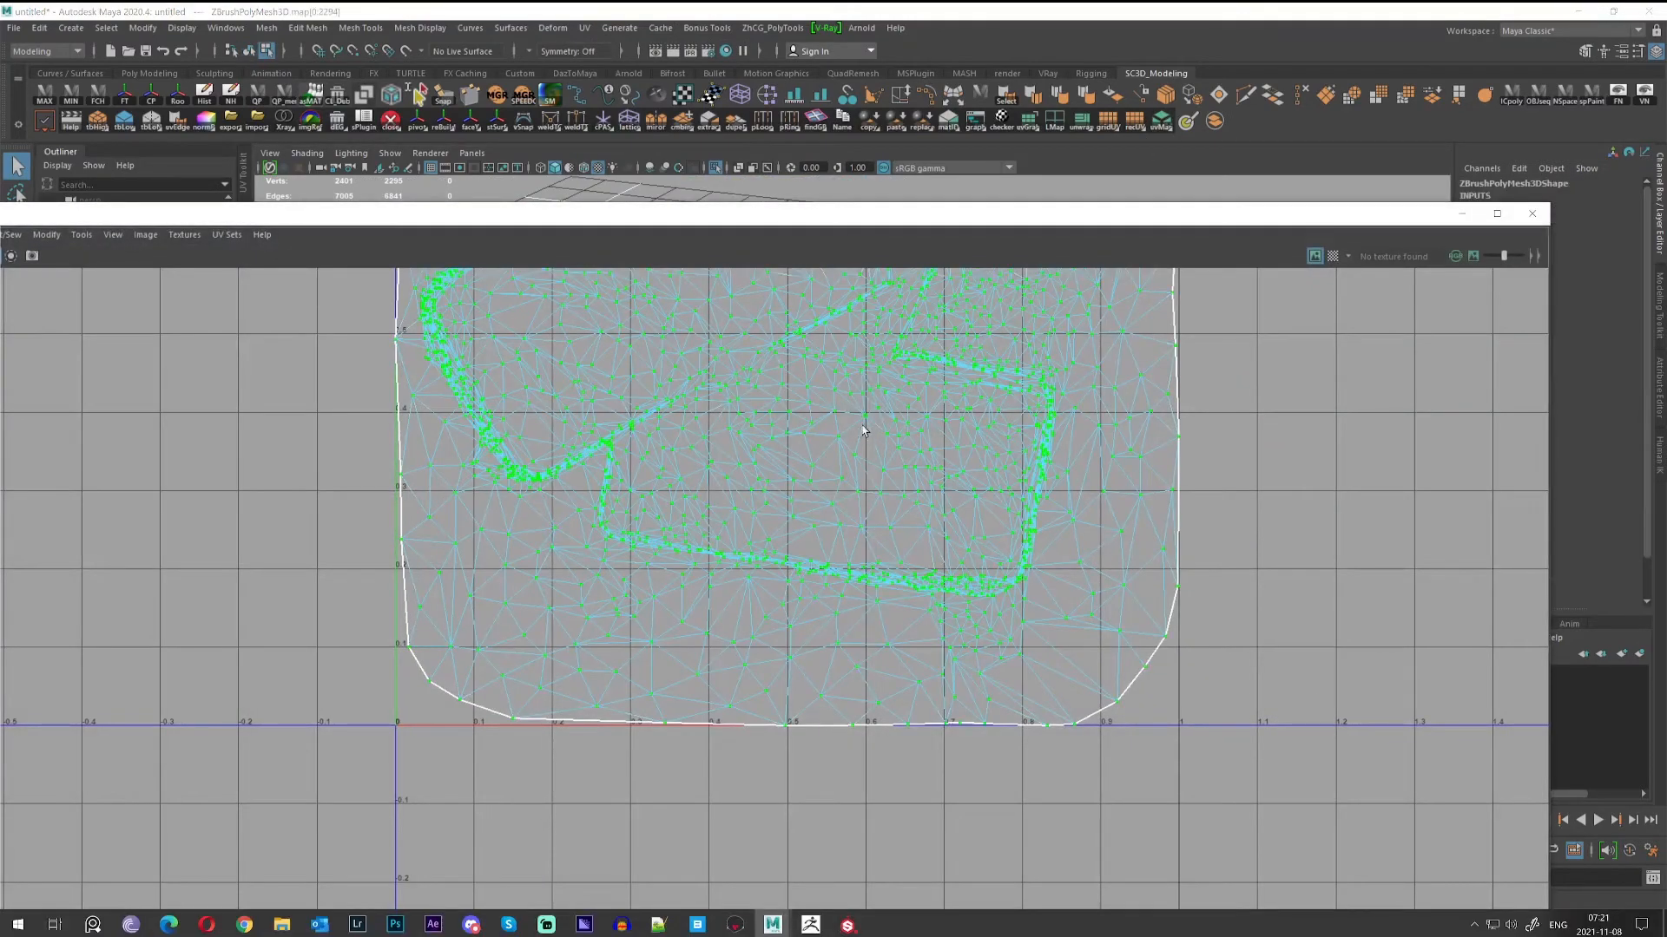
# Unfold the planar-projected UVs of the whole stone shell.
pyautogui.moveTo(846, 415); pyautogui.dragTo(620, 409, button='right')
pyautogui.scroll(-3, 704, 413)
pyautogui.keyDown('alt'); pyautogui.moveTo(797, 369); pyautogui.dragTo(869, 574, button='middle'); pyautogui.keyUp('alt')
pyautogui.scroll(-1, 869, 574)
# Rotate the unfolded UV shell upright and scale it to fit inside the 0–1 UV space.
pyautogui.press('e')
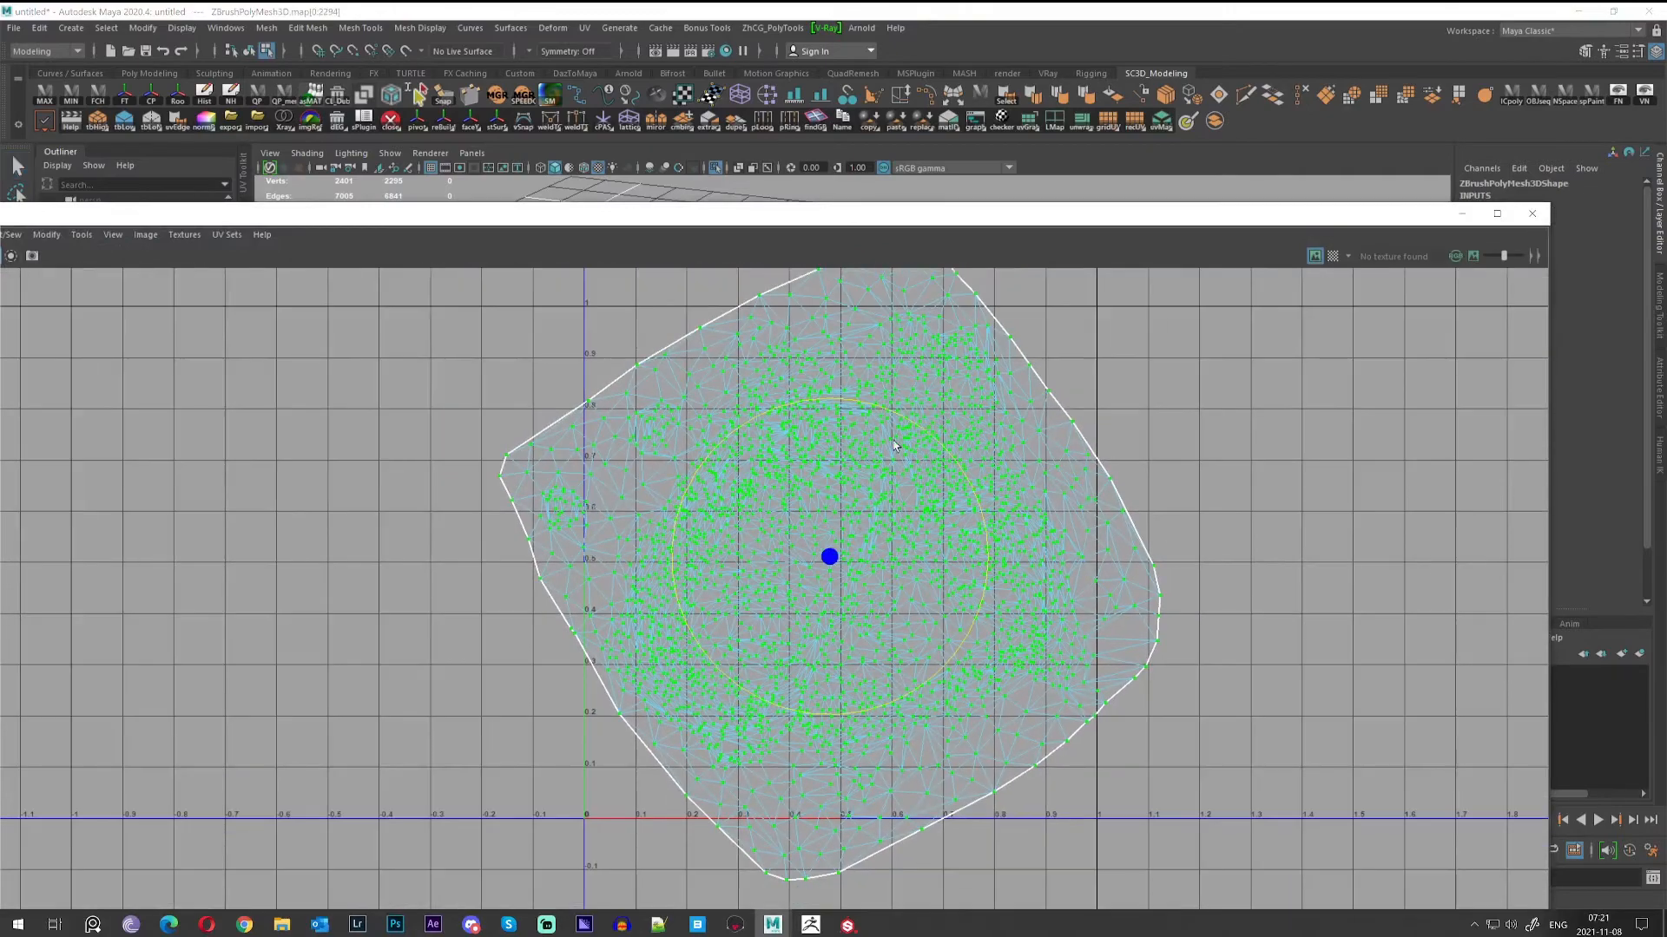
pyautogui.moveTo(911, 417); pyautogui.dragTo(946, 491)
pyautogui.press('r')
pyautogui.moveTo(830, 556); pyautogui.dragTo(823, 551)
pyautogui.press('r')
pyautogui.press('w')
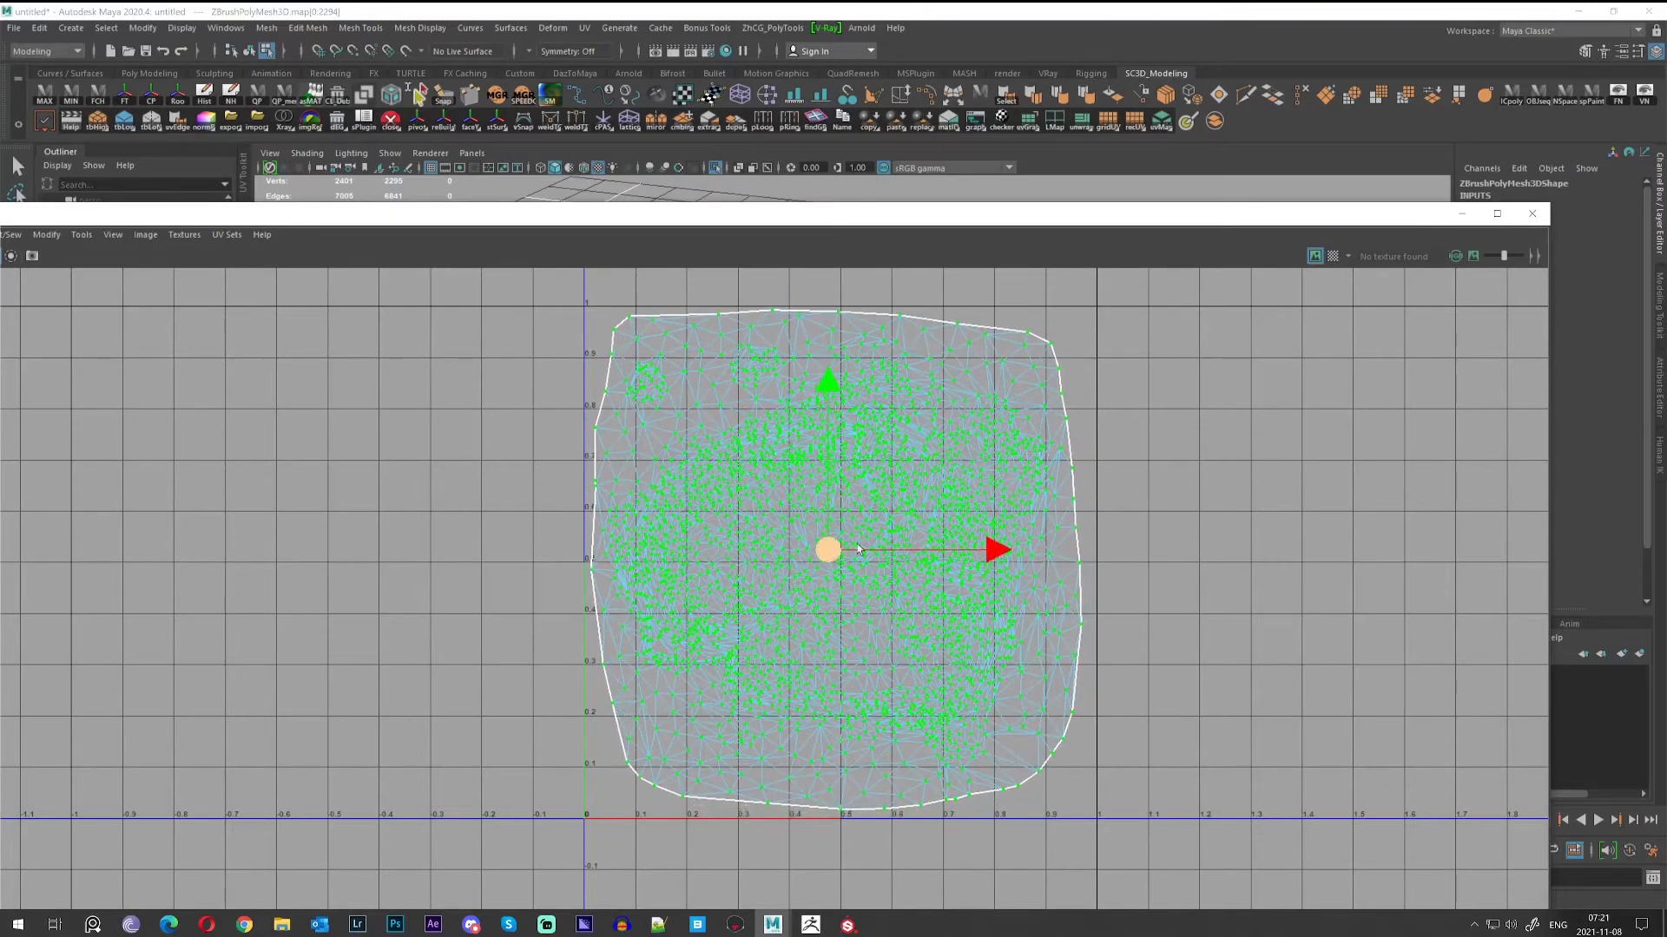
# Close the UV editor and return the stone mesh to object mode.
pyautogui.click(899, 511)
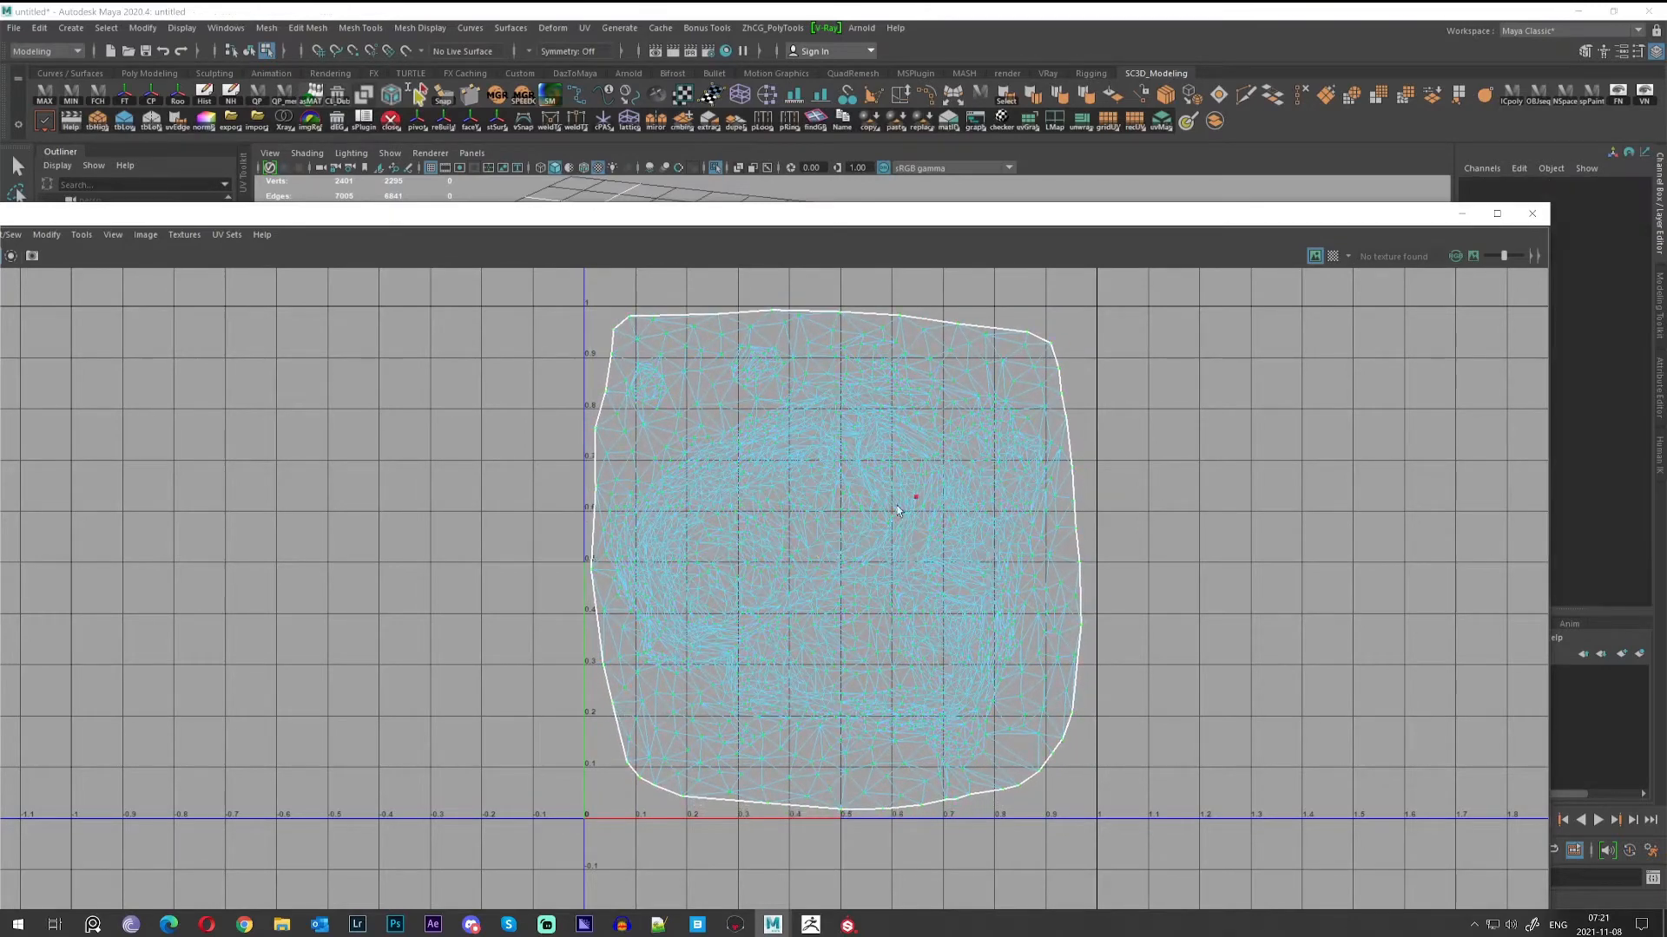
pyautogui.click(1531, 214)
pyautogui.moveTo(966, 395); pyautogui.dragTo(1100, 368, button='right')
pyautogui.click(1190, 291)
pyautogui.keyDown('alt'); pyautogui.moveTo(1190, 292); pyautogui.dragTo(1045, 439); pyautogui.keyUp('alt')
pyautogui.keyDown('alt'); pyautogui.moveTo(1045, 440); pyautogui.dragTo(825, 338, button='middle'); pyautogui.keyUp('alt')
pyautogui.keyDown('alt'); pyautogui.moveTo(825, 338); pyautogui.dragTo(807, 338); pyautogui.keyUp('alt')
pyautogui.click(889, 455)
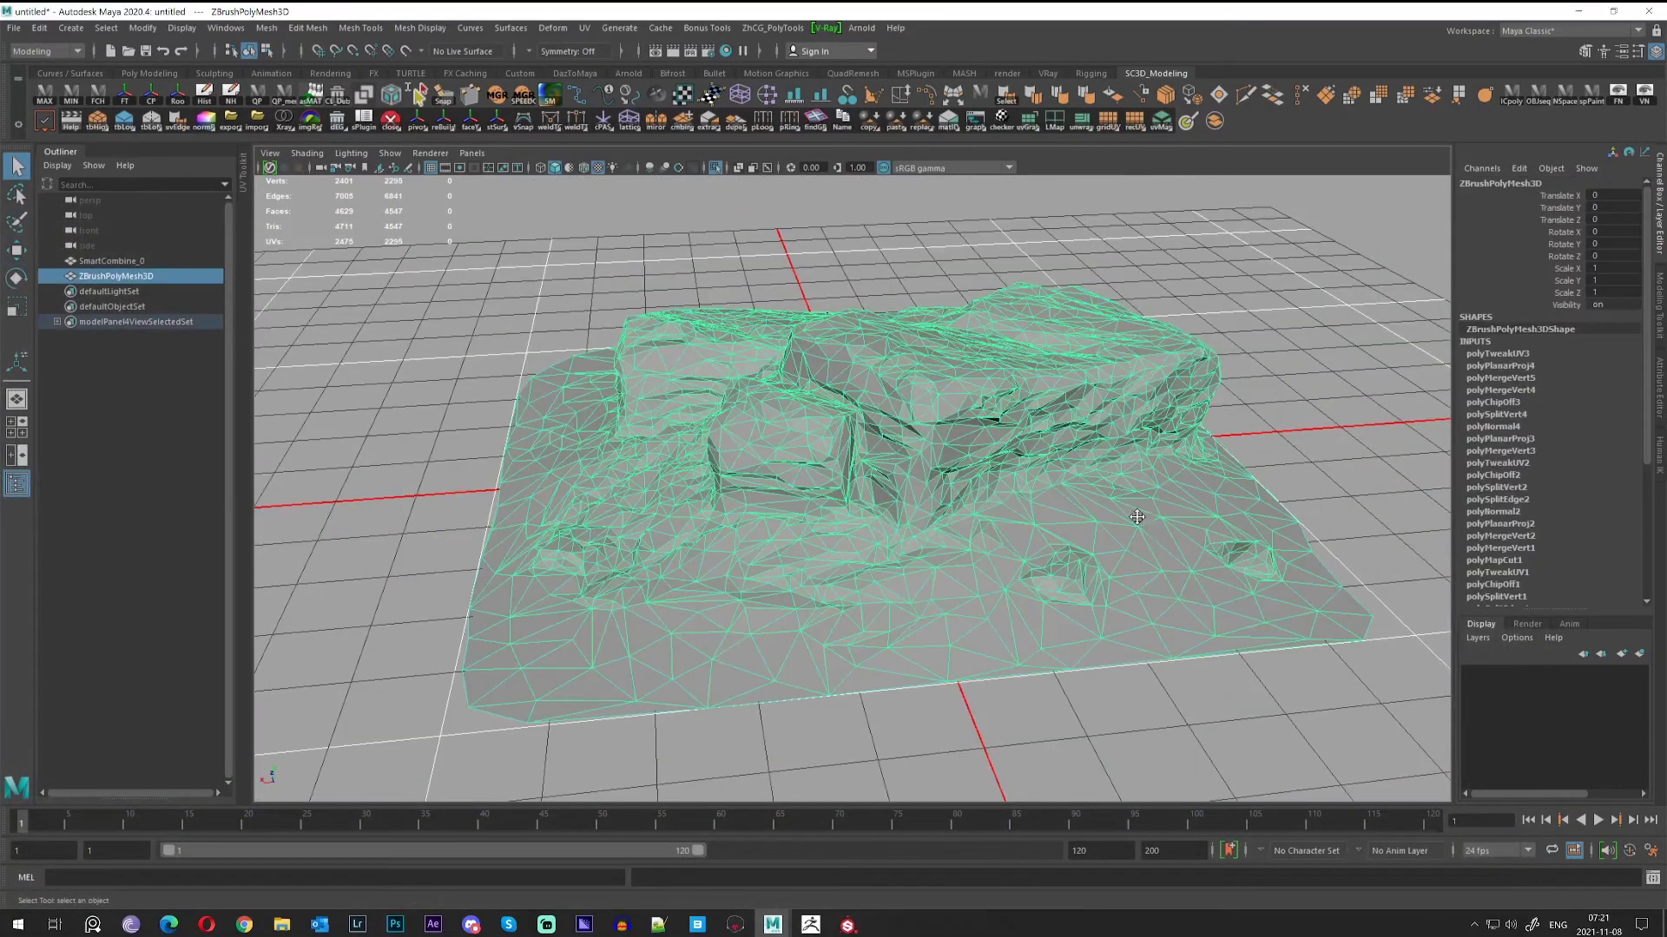
pyautogui.keyDown('alt'); pyautogui.moveTo(1137, 516); pyautogui.dragTo(1117, 468); pyautogui.keyUp('alt')
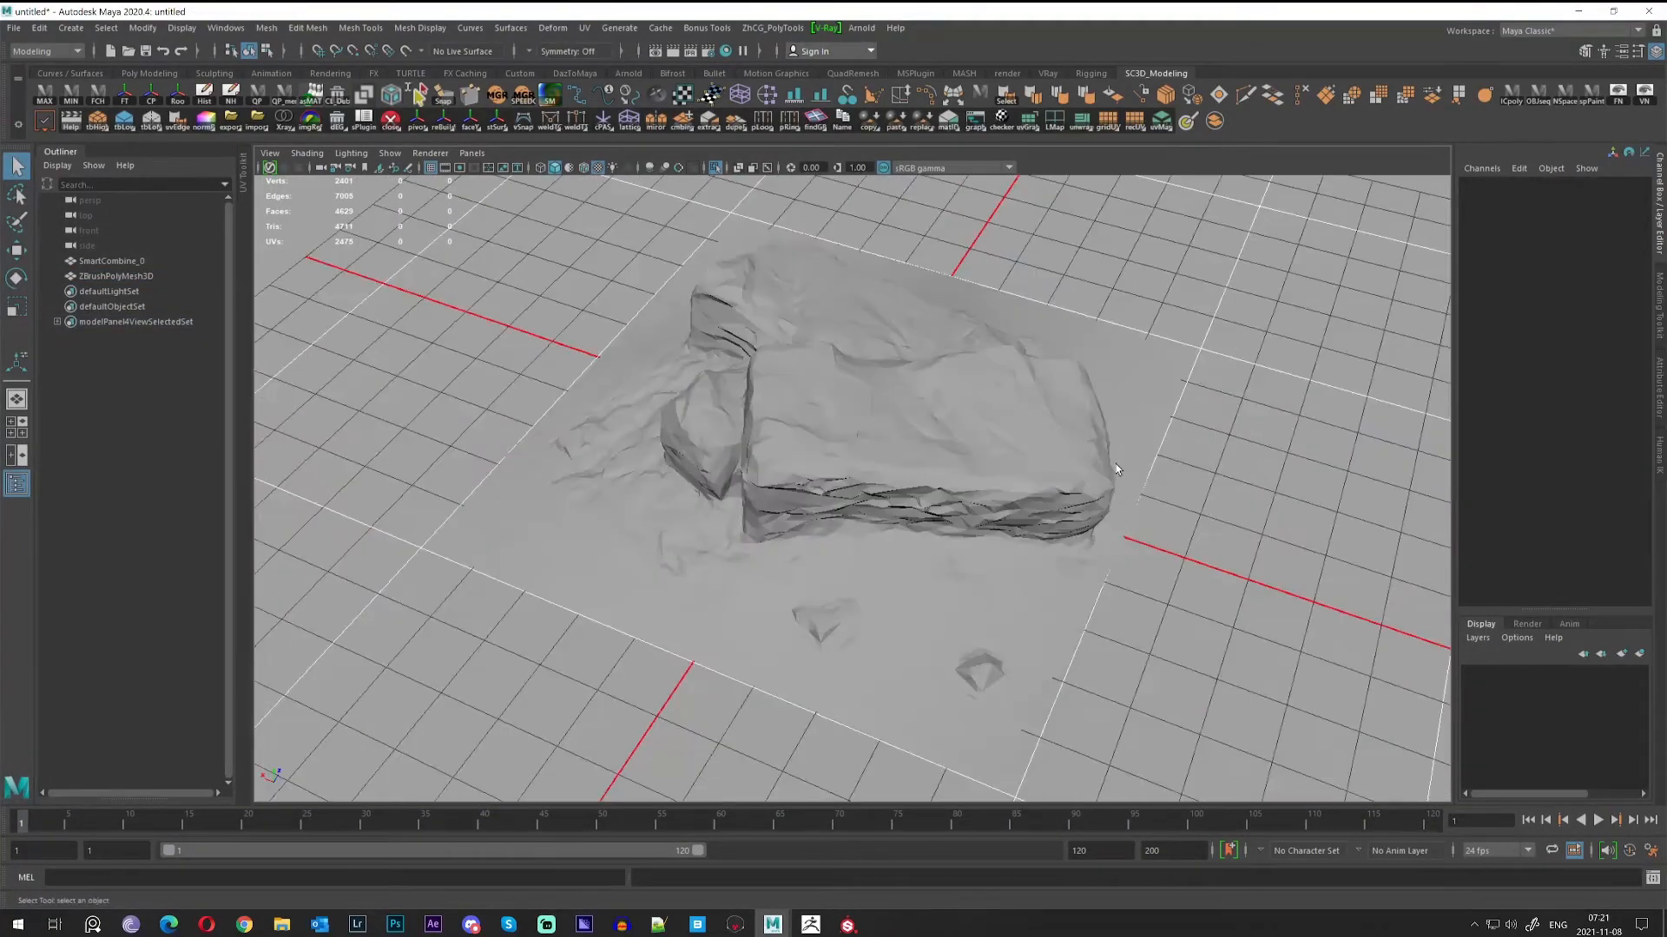
# Switch to ZBrush and export the high-resolution temp subtool over the existing high_poly.obj.
pyautogui.click(810, 925)
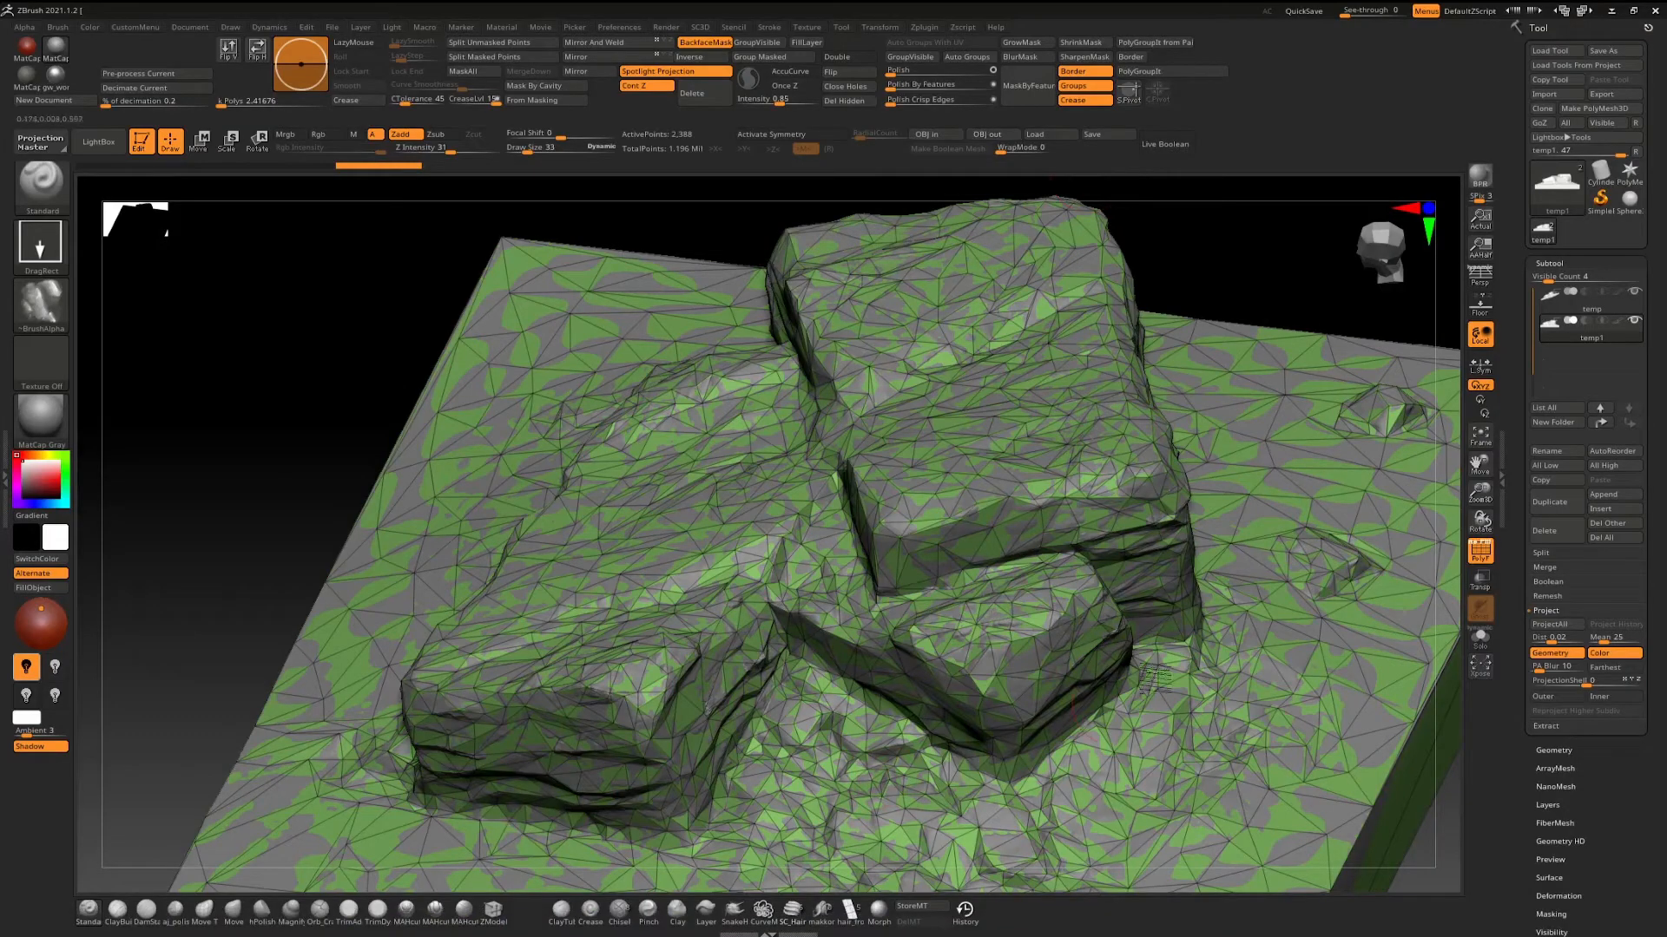
pyautogui.click(1613, 301)
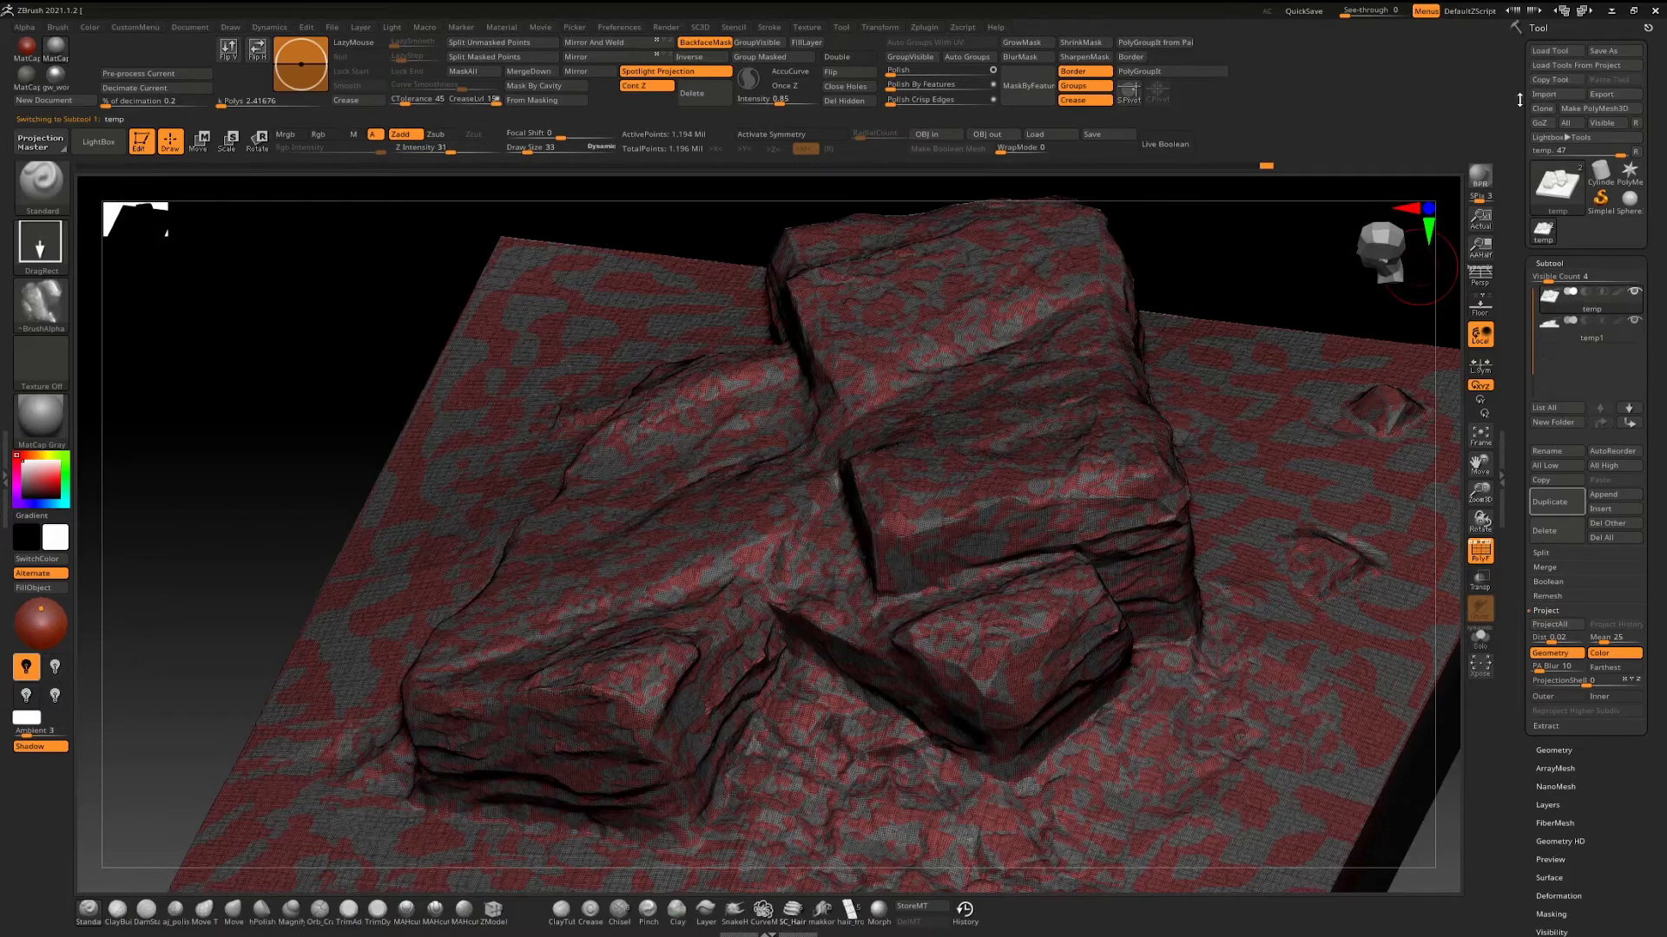
pyautogui.click(1602, 93)
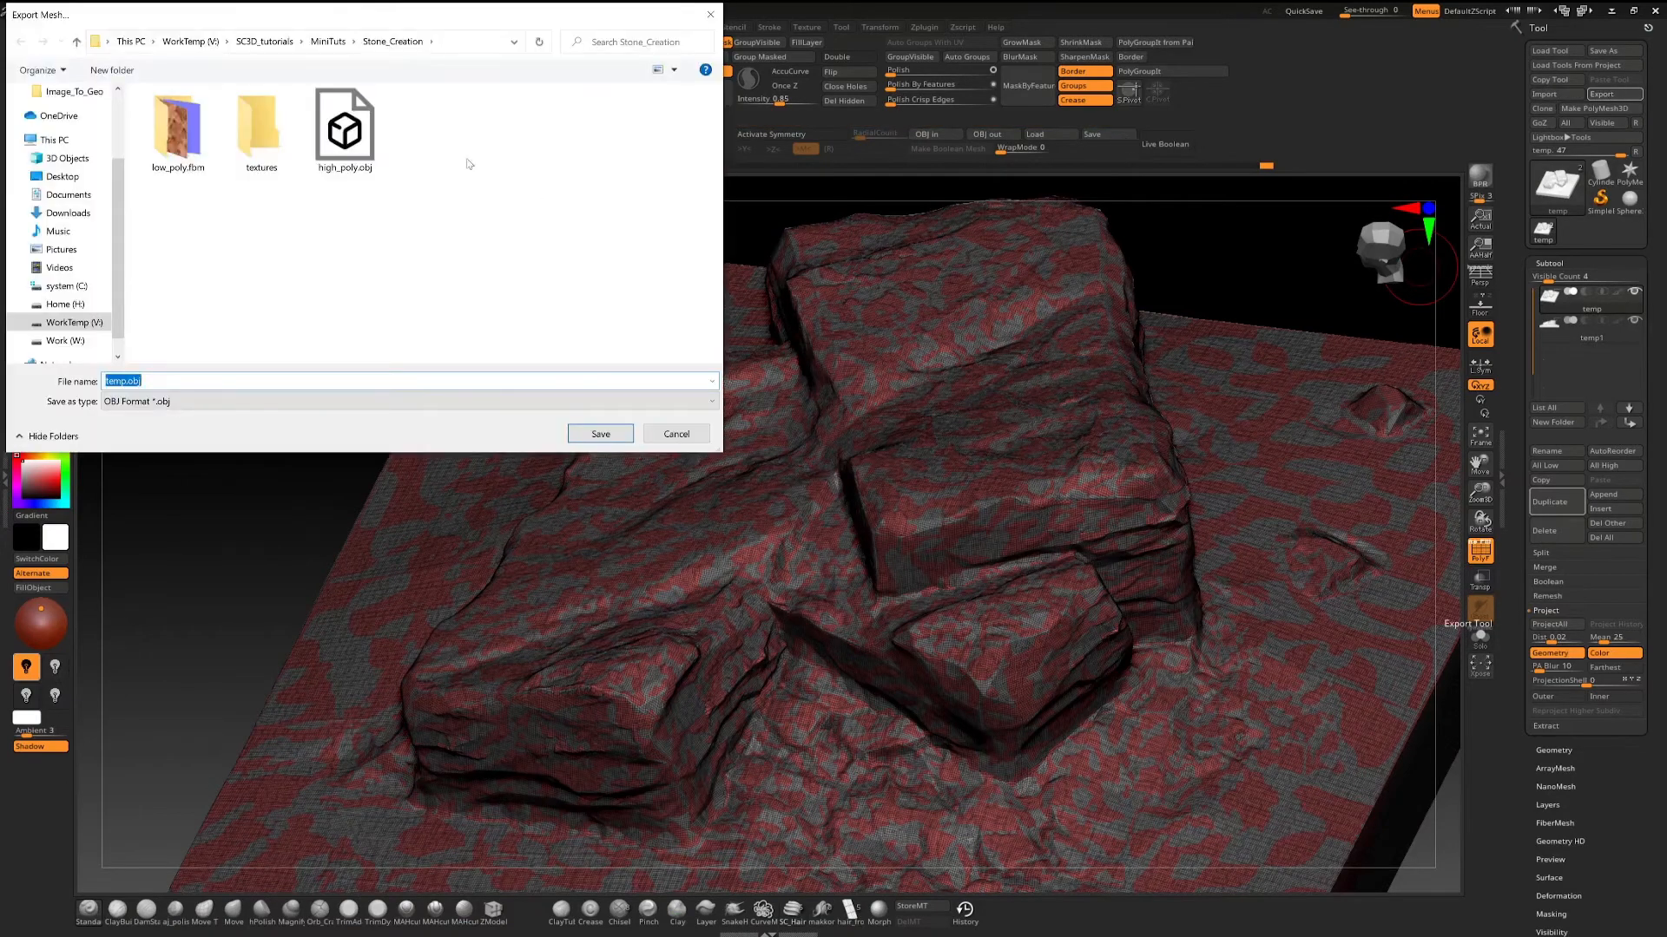
pyautogui.doubleClick(345, 131)
pyautogui.click(871, 465)
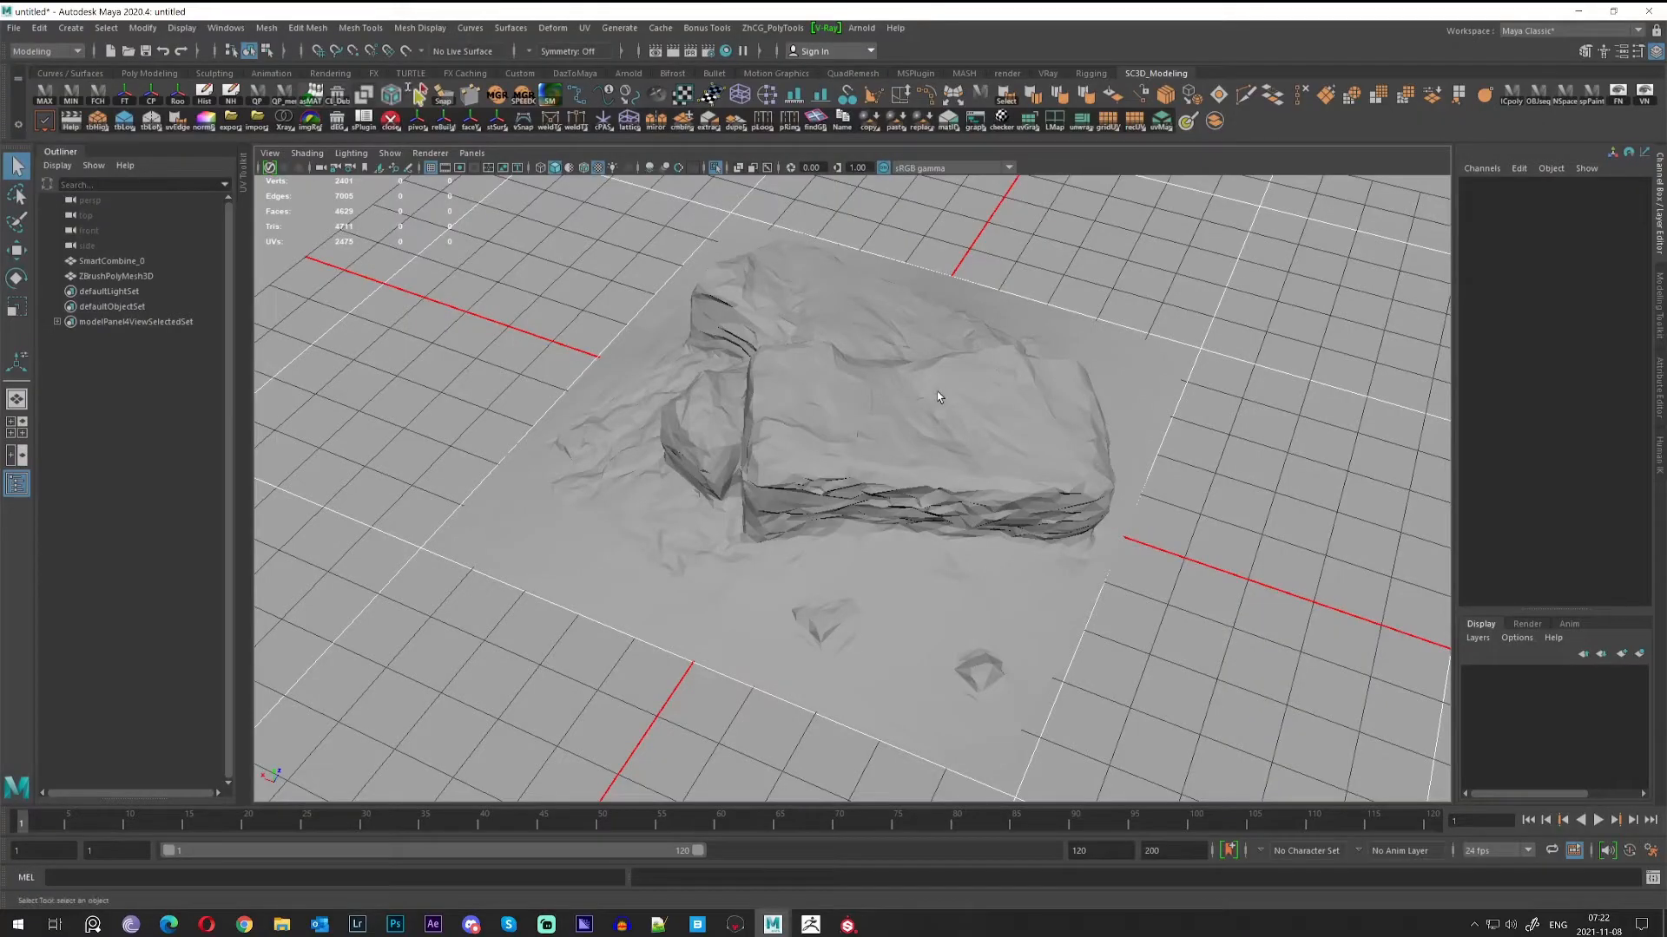
# Back in Maya, freeze the low-poly stone mesh's transformations and delete its construction history.
pyautogui.click(938, 397)
pyautogui.click(8, 28)
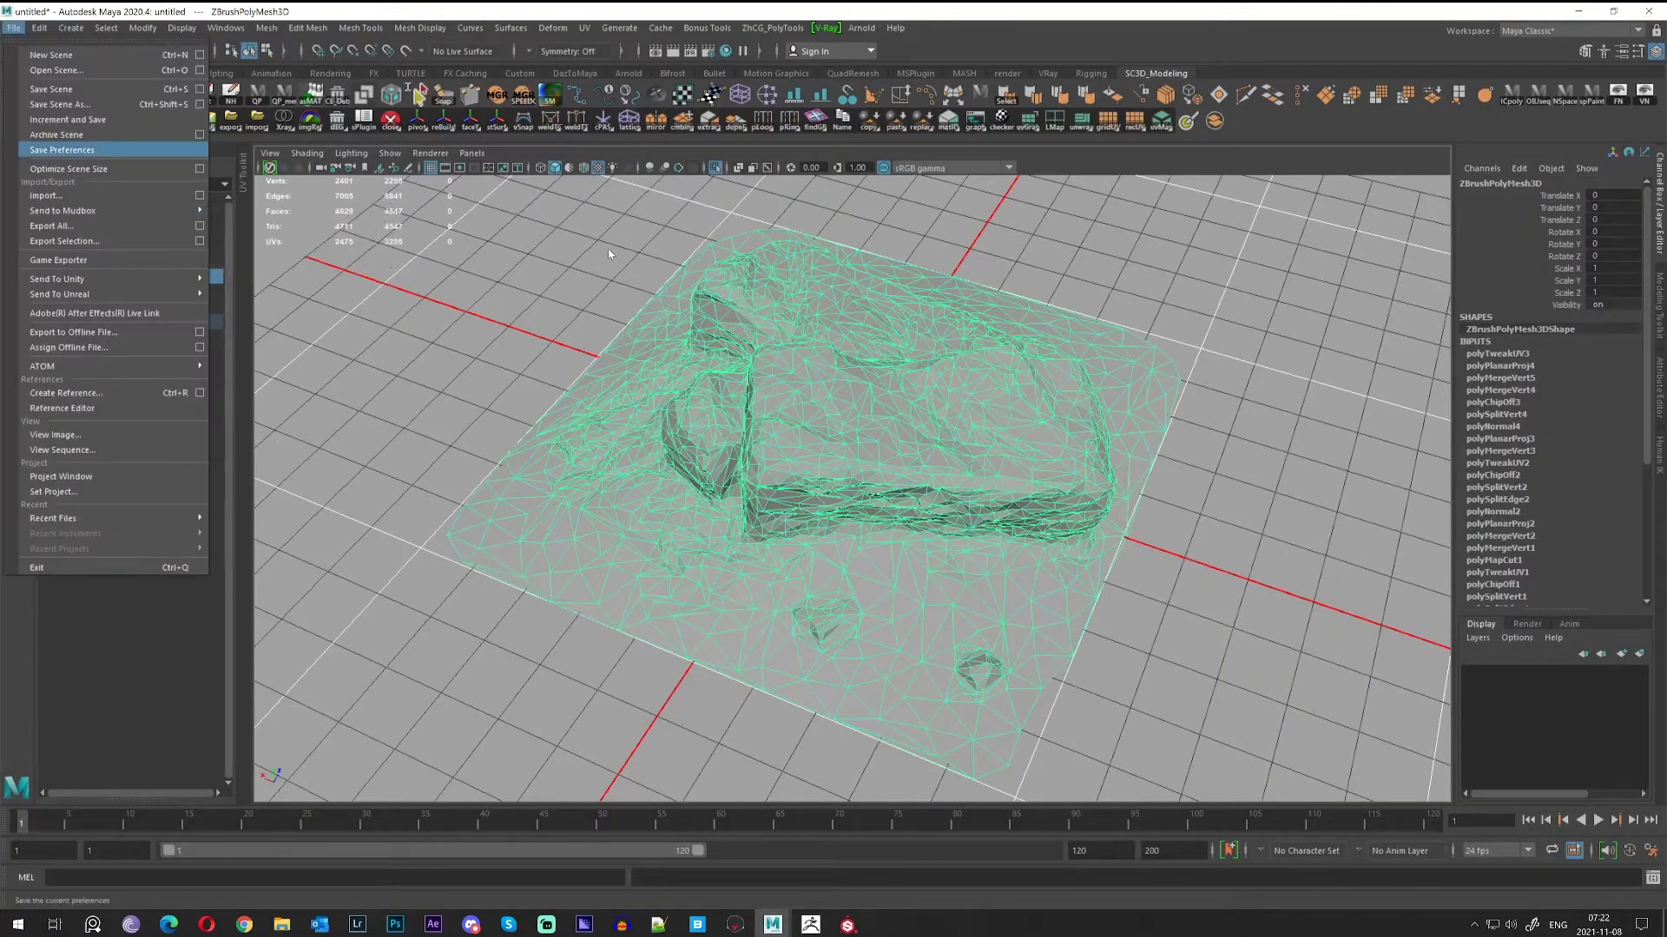
pyautogui.click(608, 248)
pyautogui.click(806, 343)
pyautogui.click(102, 105)
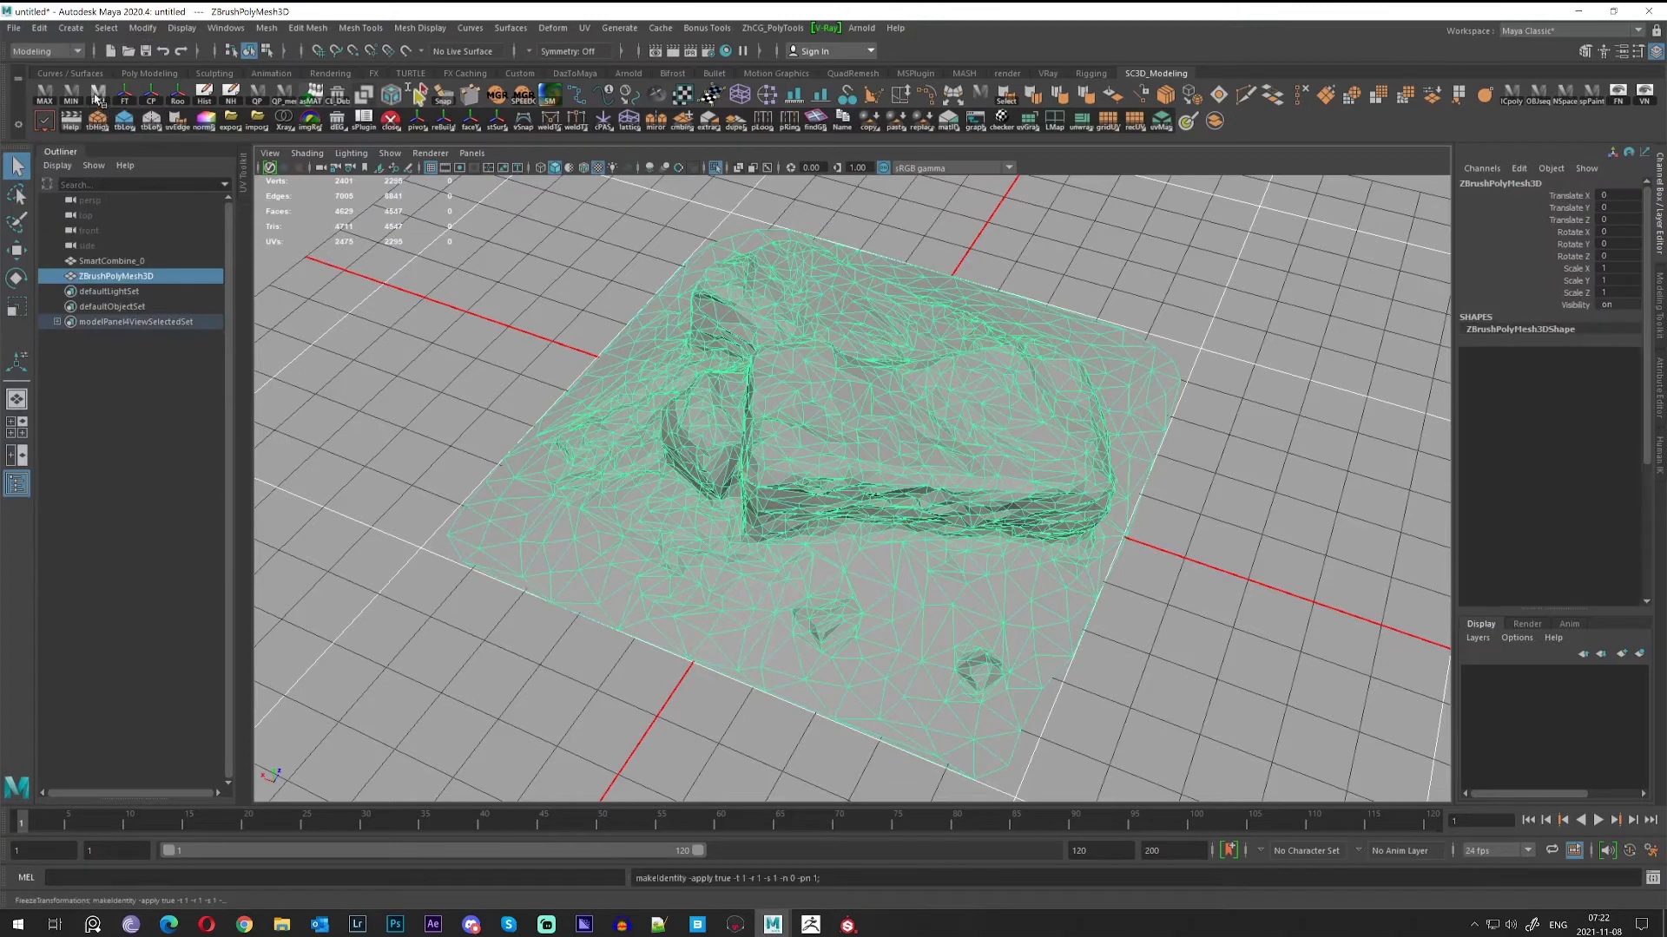
# Export the selected mesh as rock_low.fbx, replacing the existing file, and switch to Substance Painter.
pyautogui.click(14, 28)
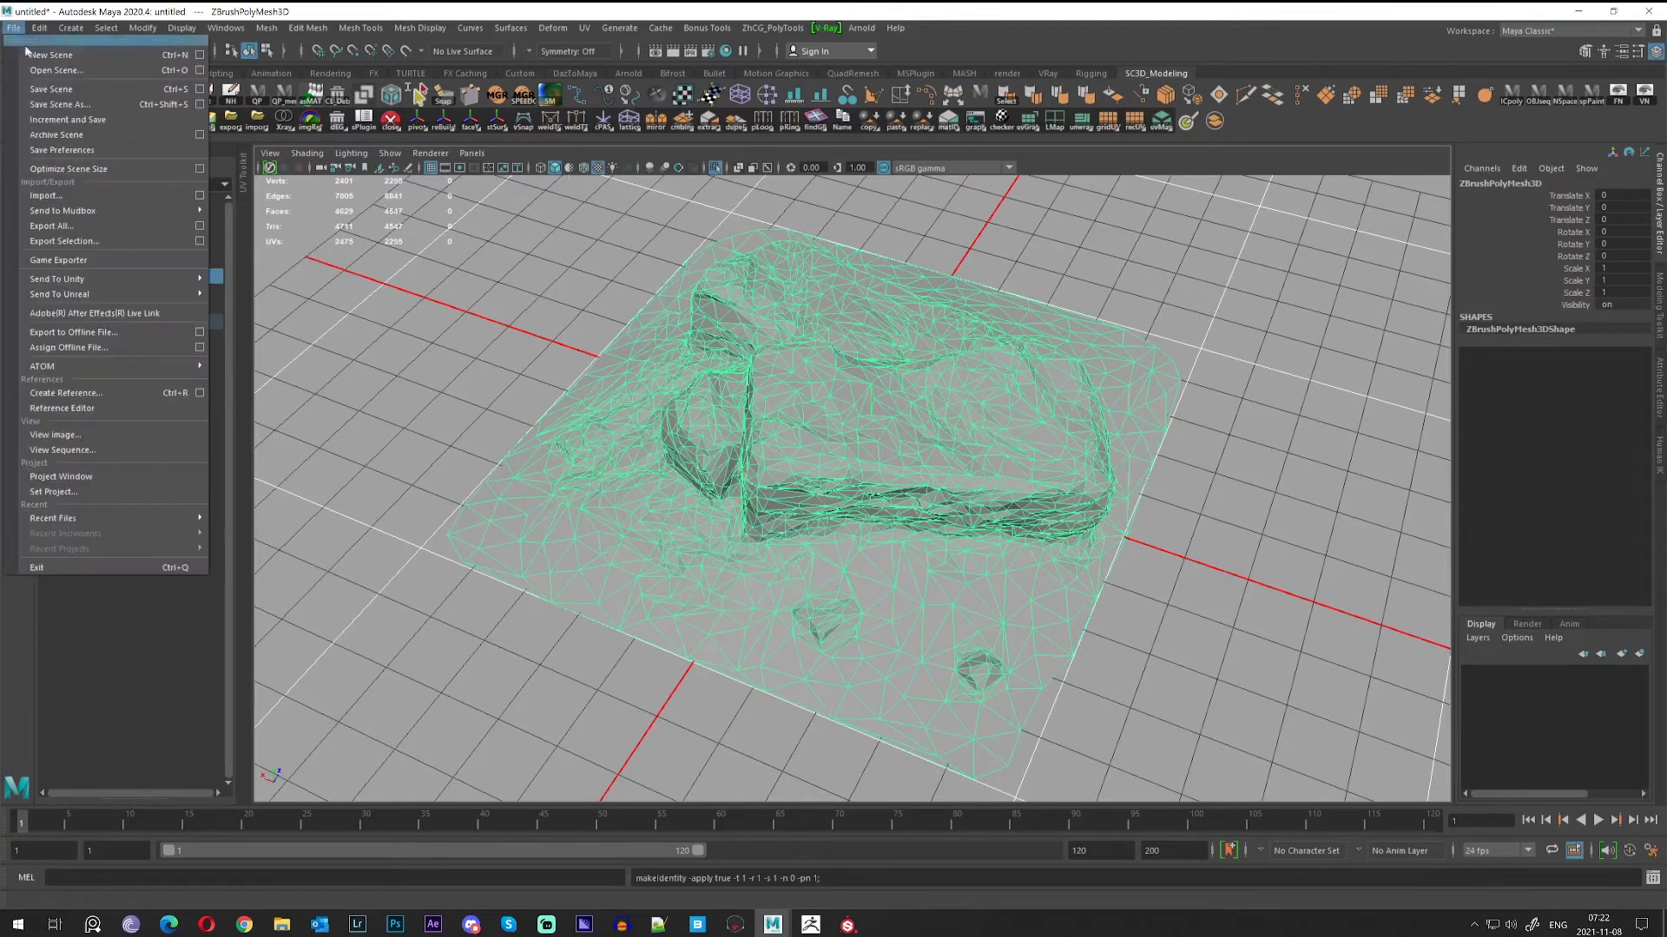
pyautogui.click(78, 241)
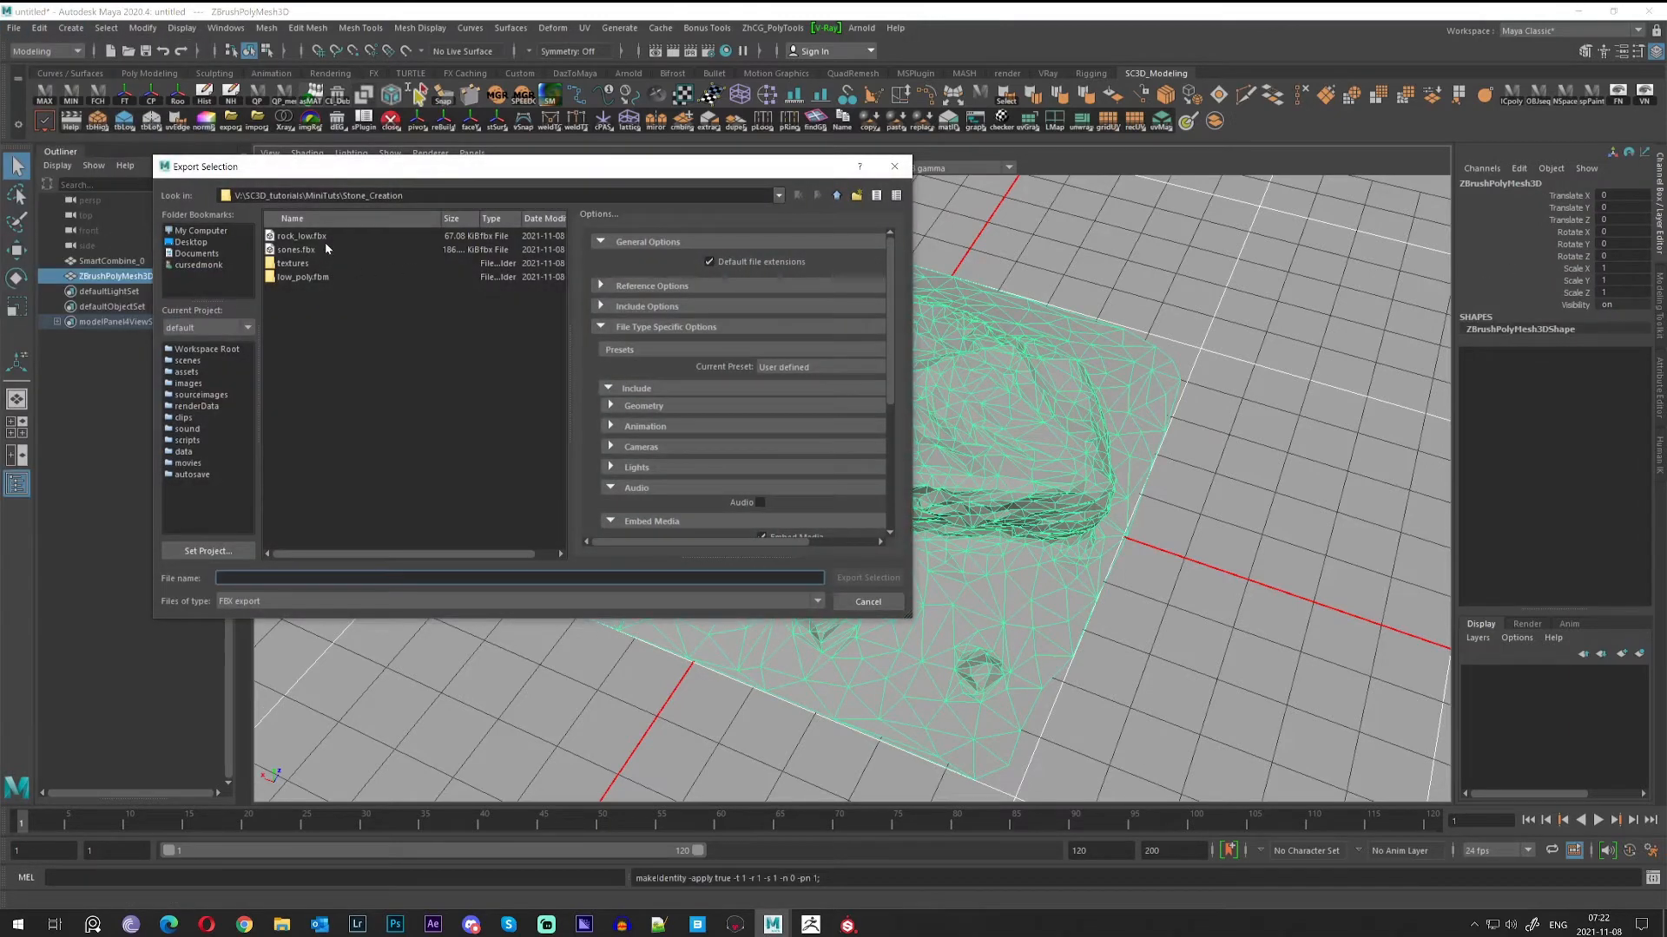
pyautogui.click(298, 236)
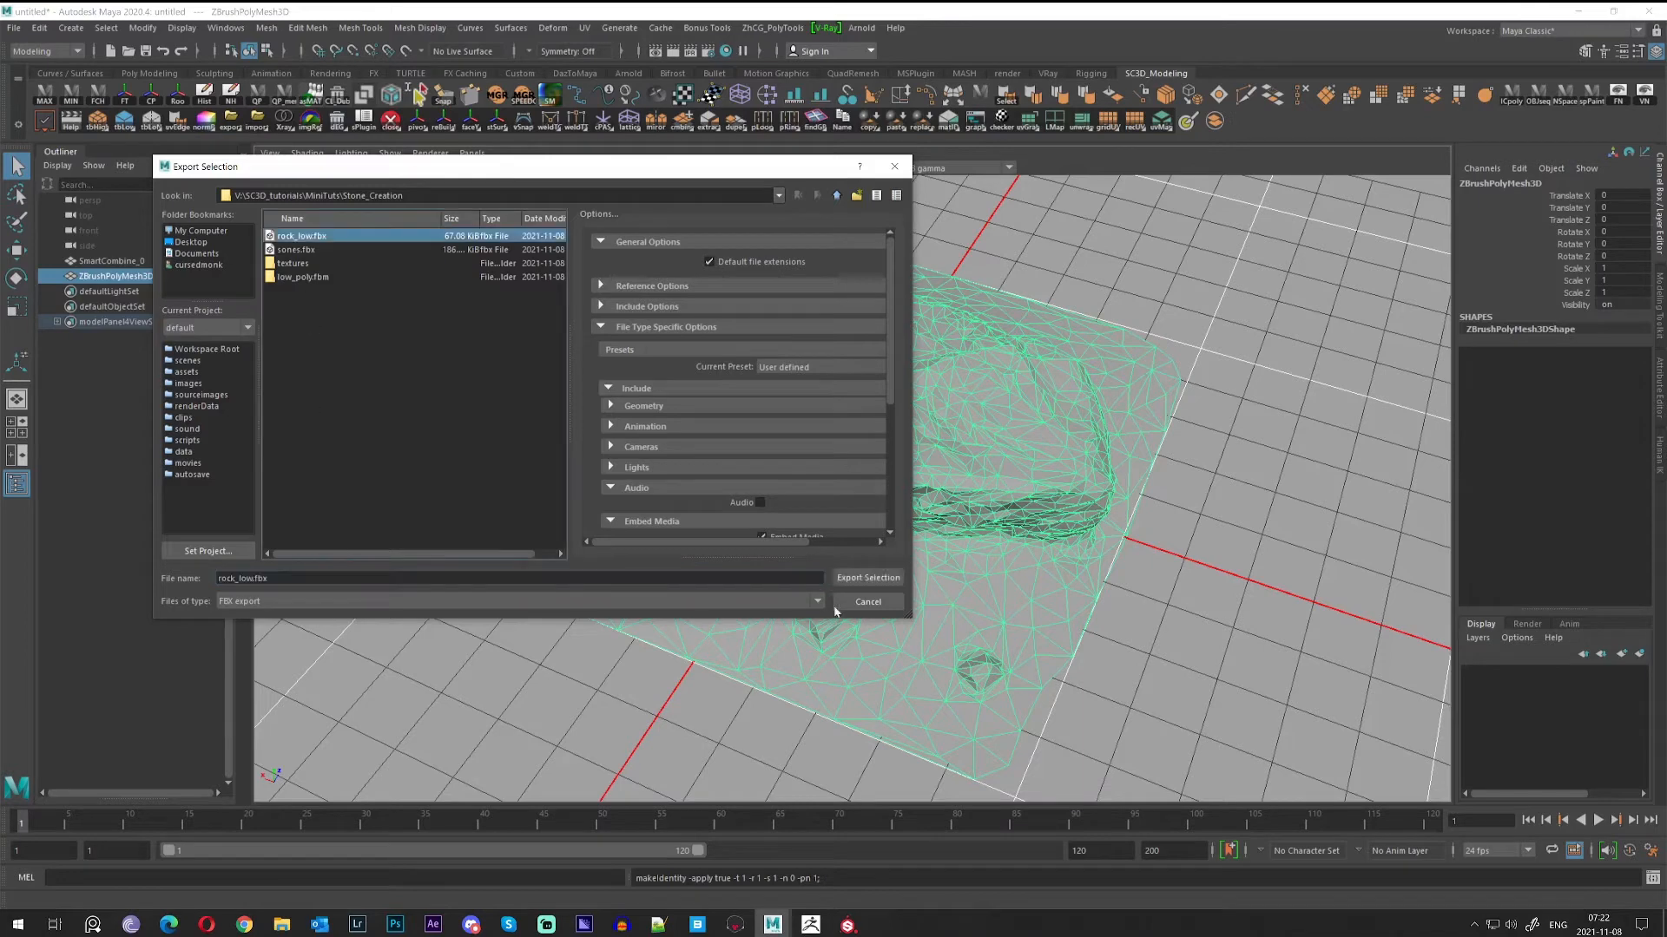
pyautogui.click(872, 578)
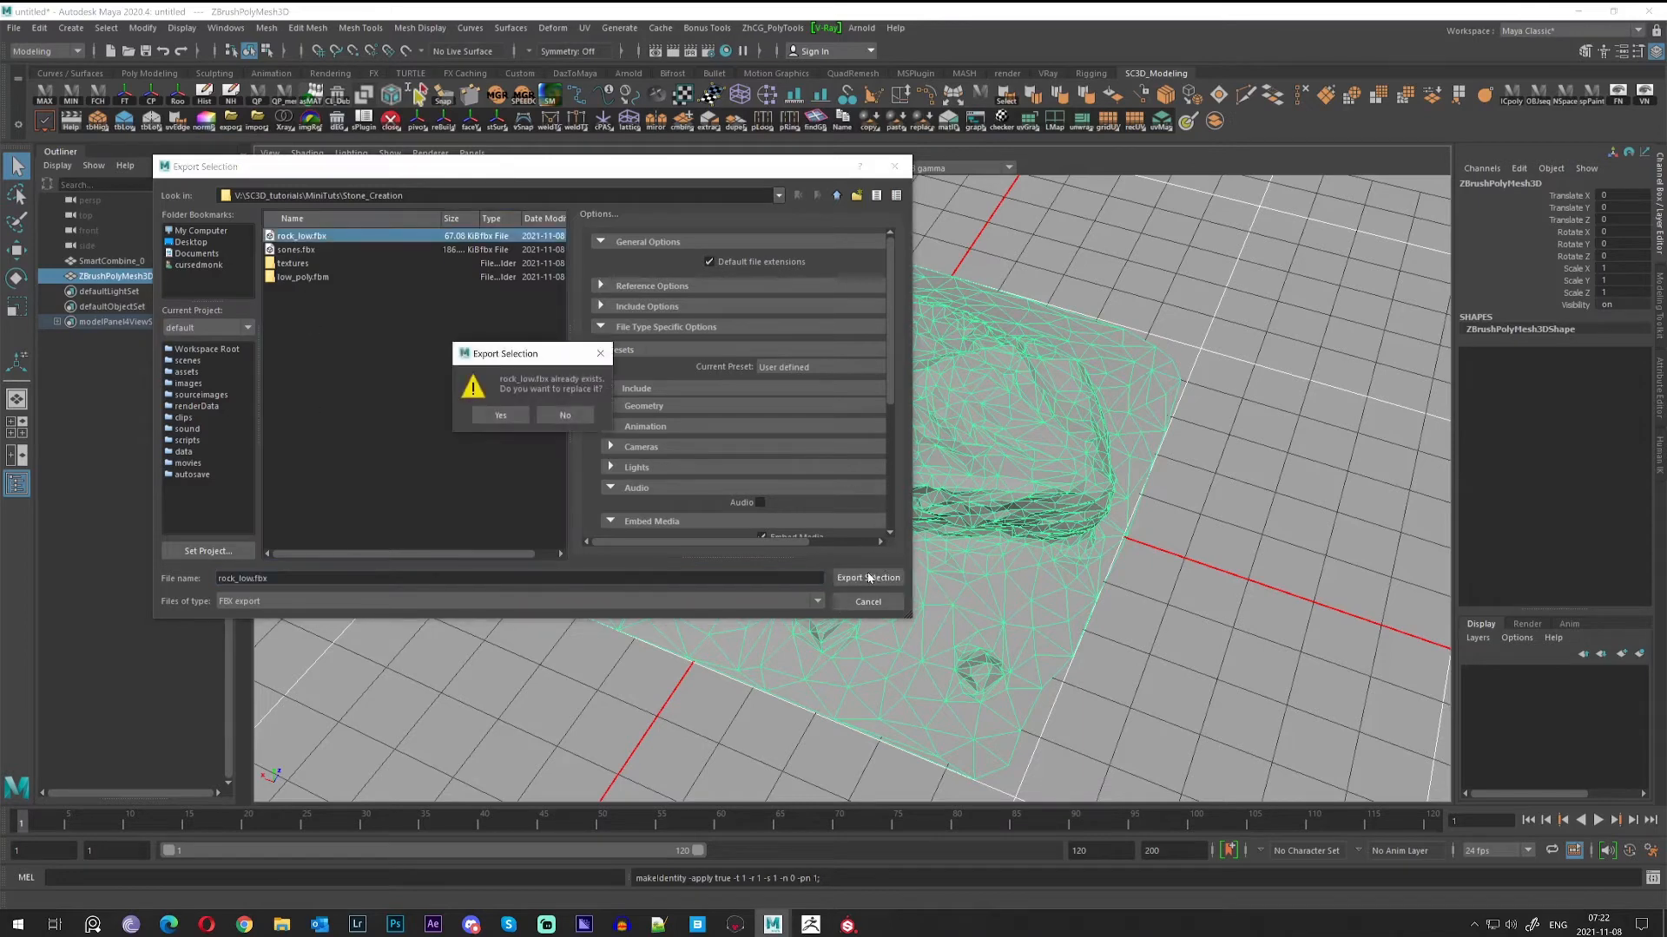
pyautogui.click(498, 415)
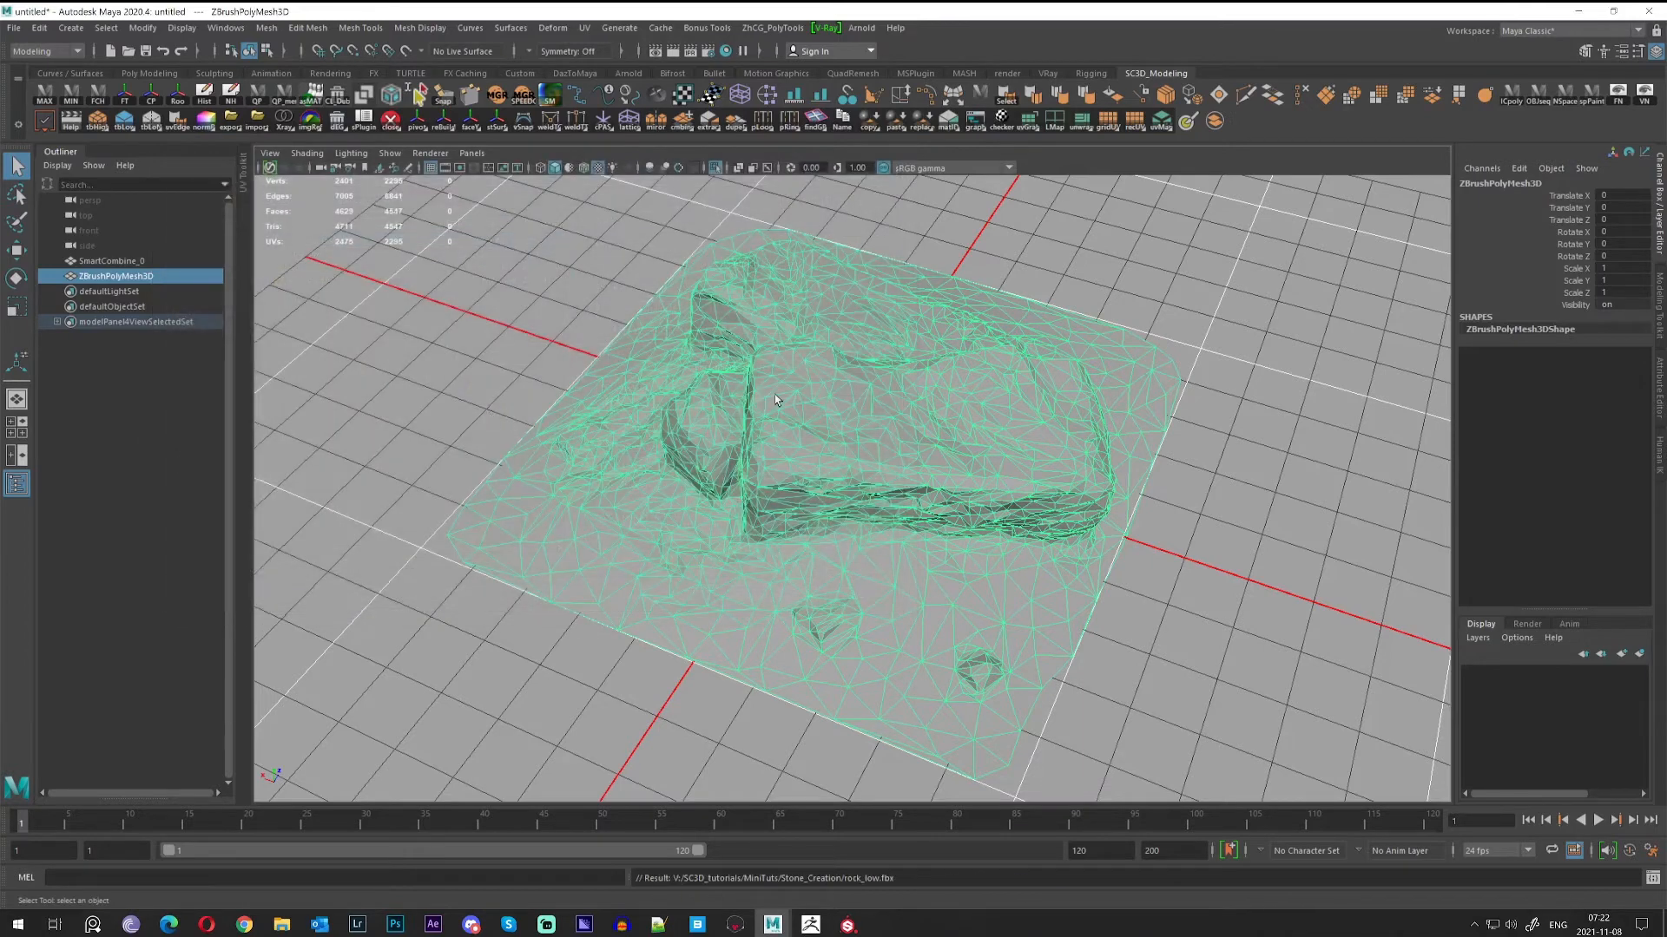
pyautogui.click(848, 925)
pyautogui.click(15, 32)
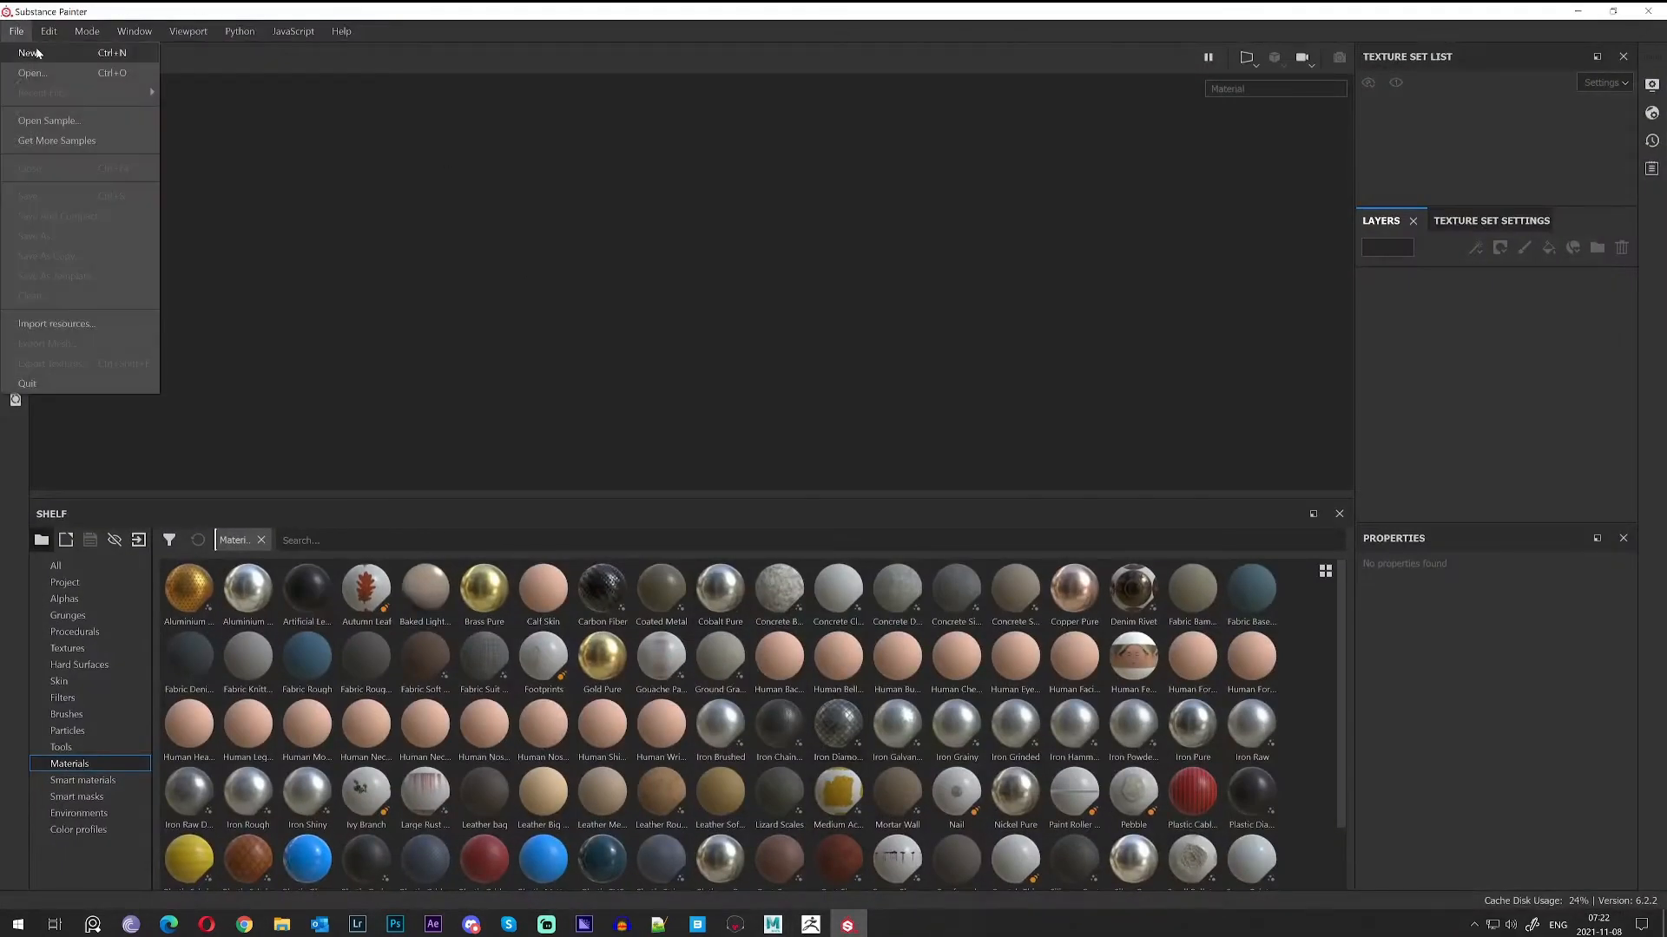
pyautogui.click(740, 925)
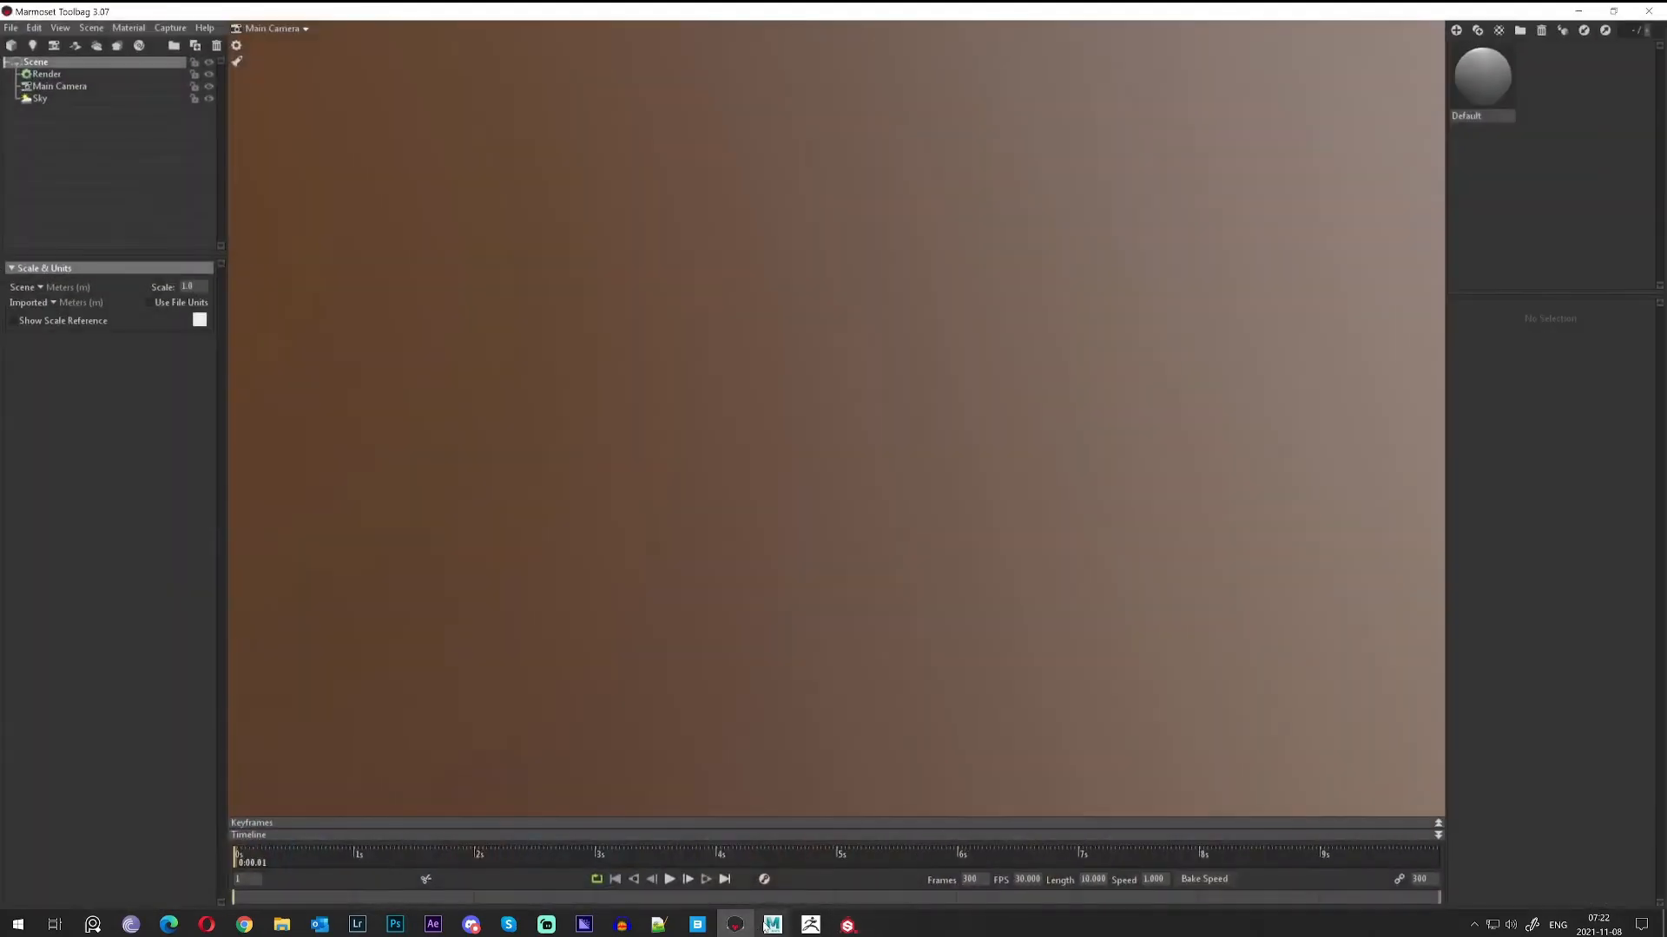
pyautogui.click(742, 925)
pyautogui.moveTo(773, 924)
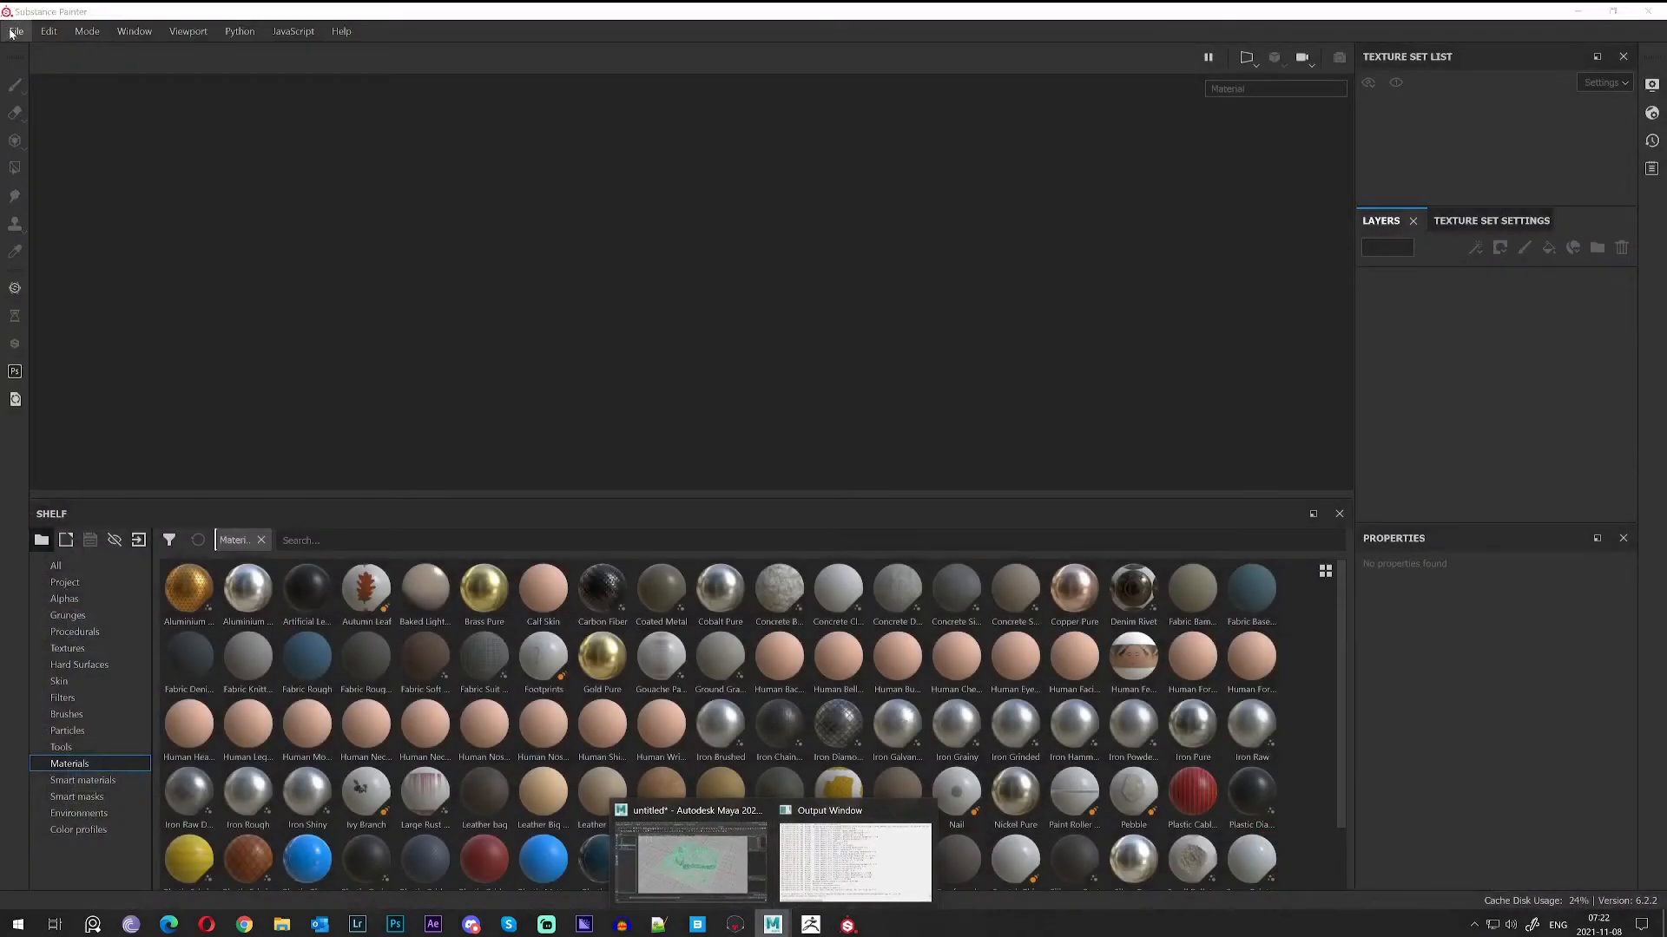
pyautogui.click(10, 33)
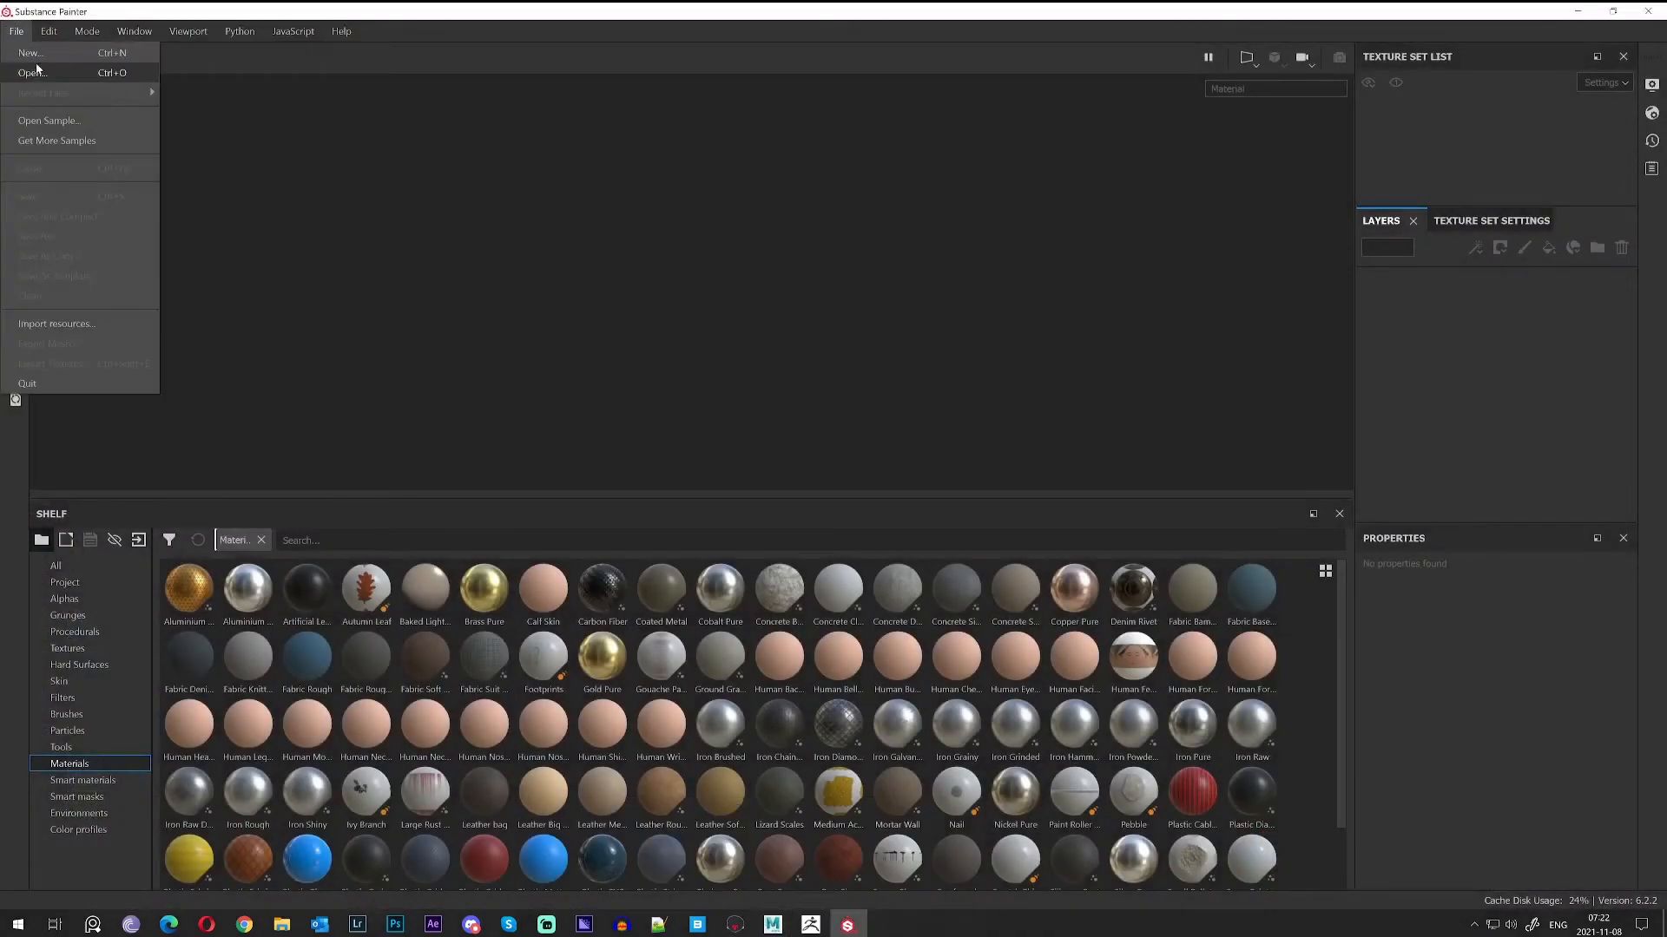
pyautogui.click(35, 73)
pyautogui.click(815, 31)
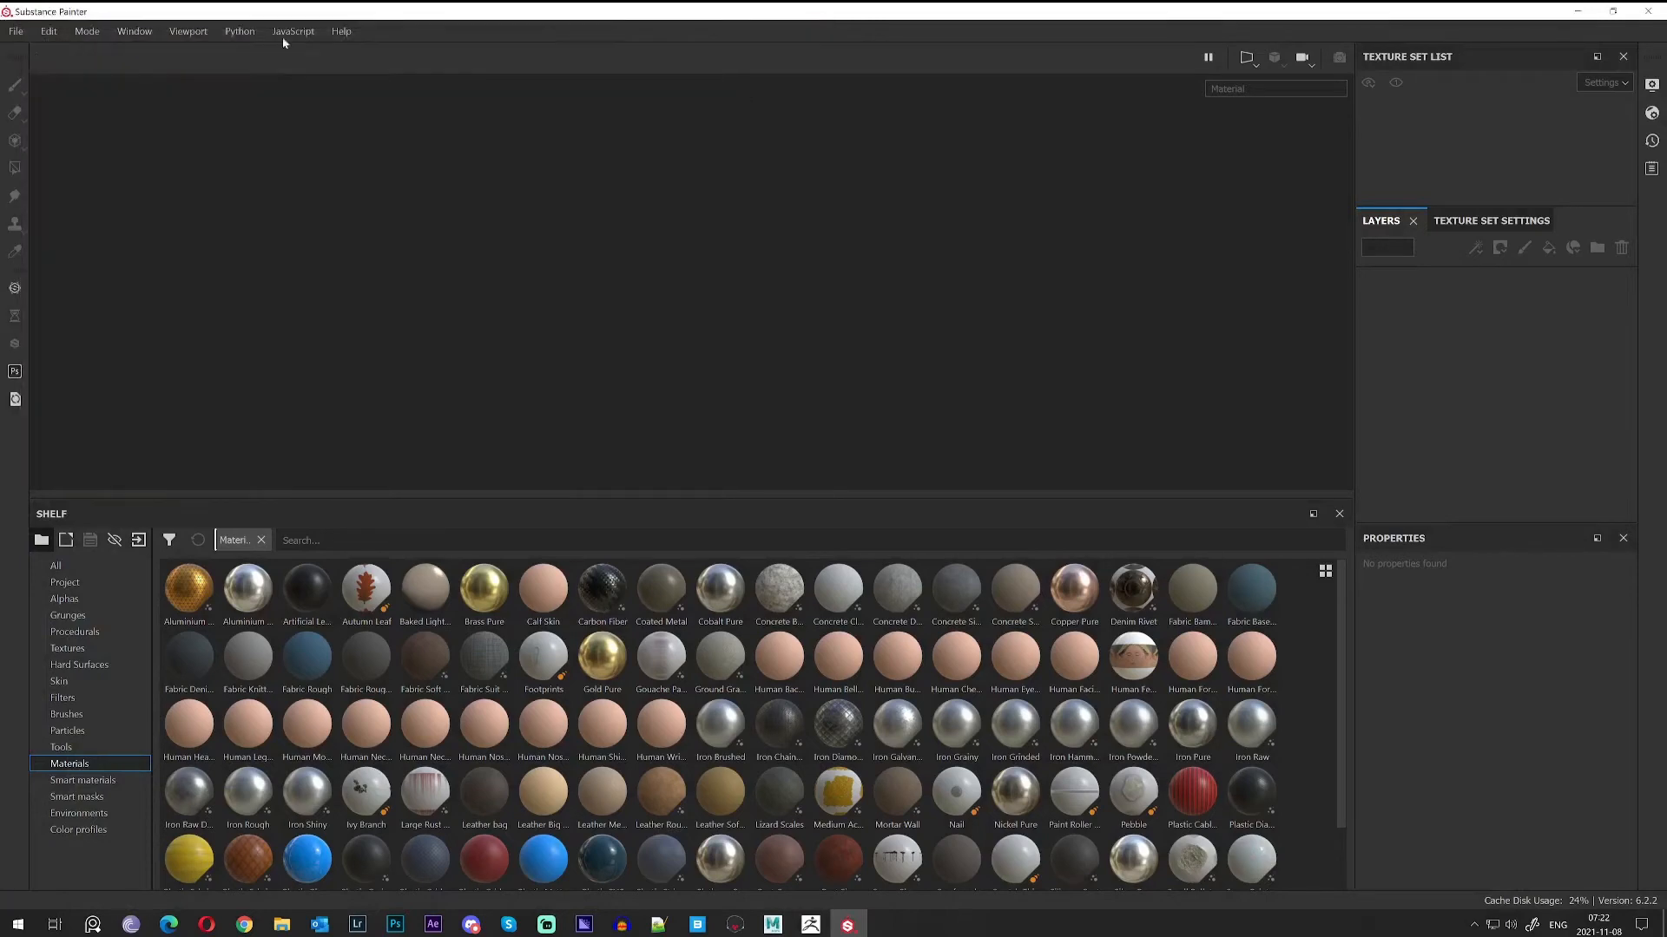
# Start a new project with a document resolution of 2048 and choose its normal map format.
pyautogui.click(14, 33)
pyautogui.click(35, 51)
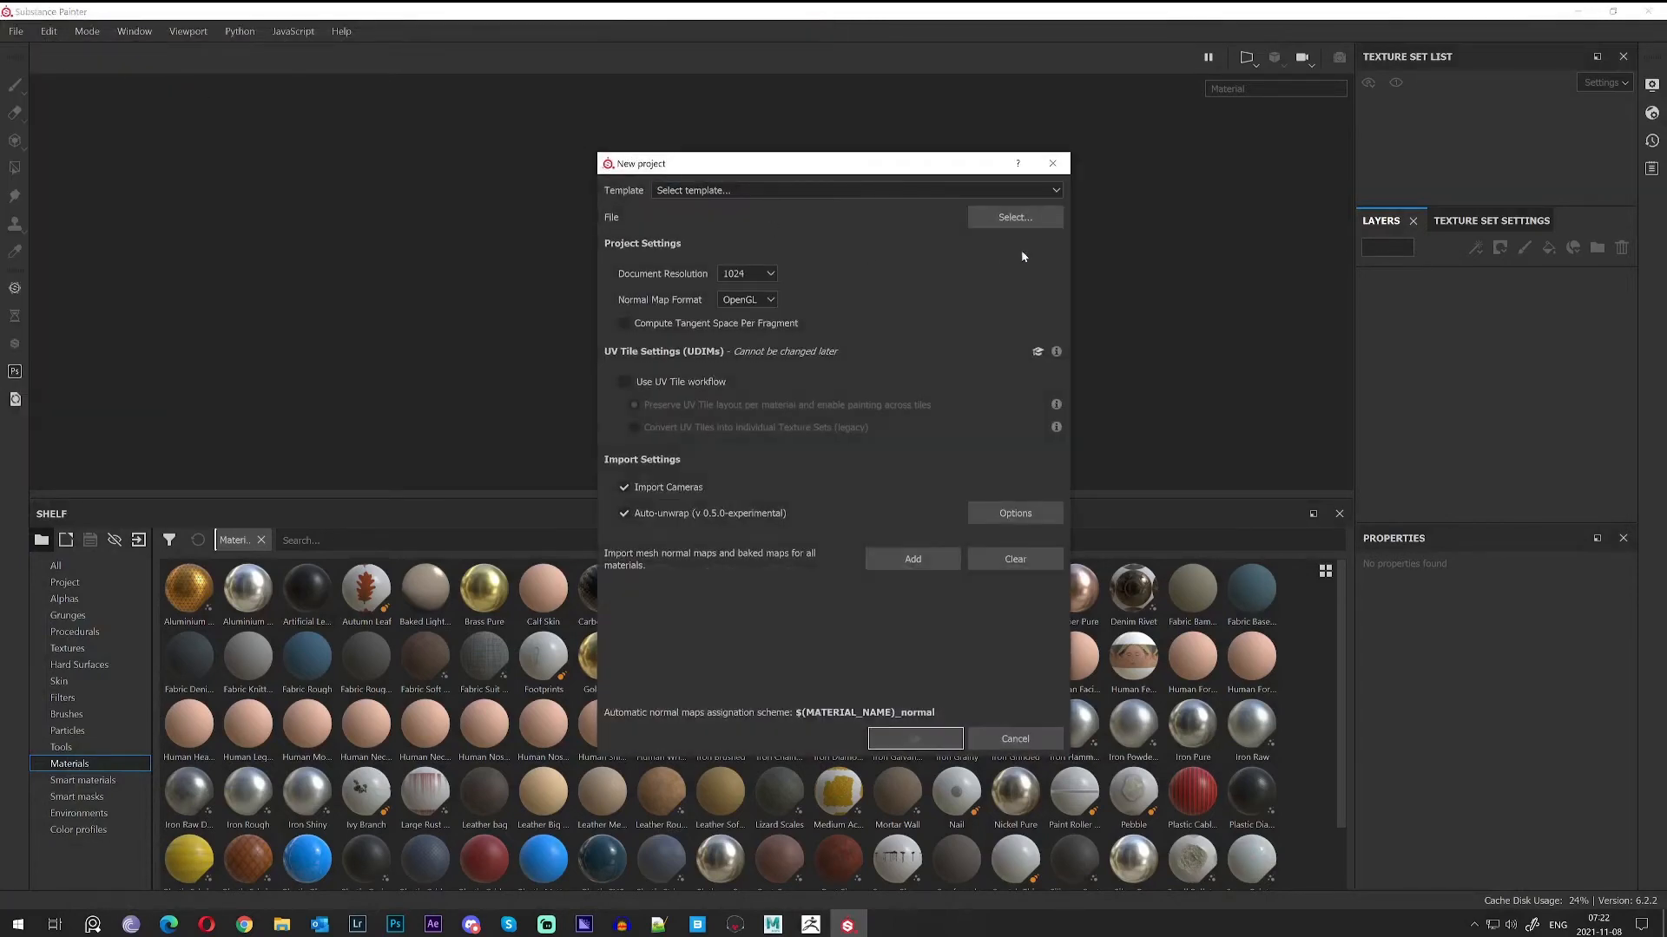
pyautogui.click(748, 273)
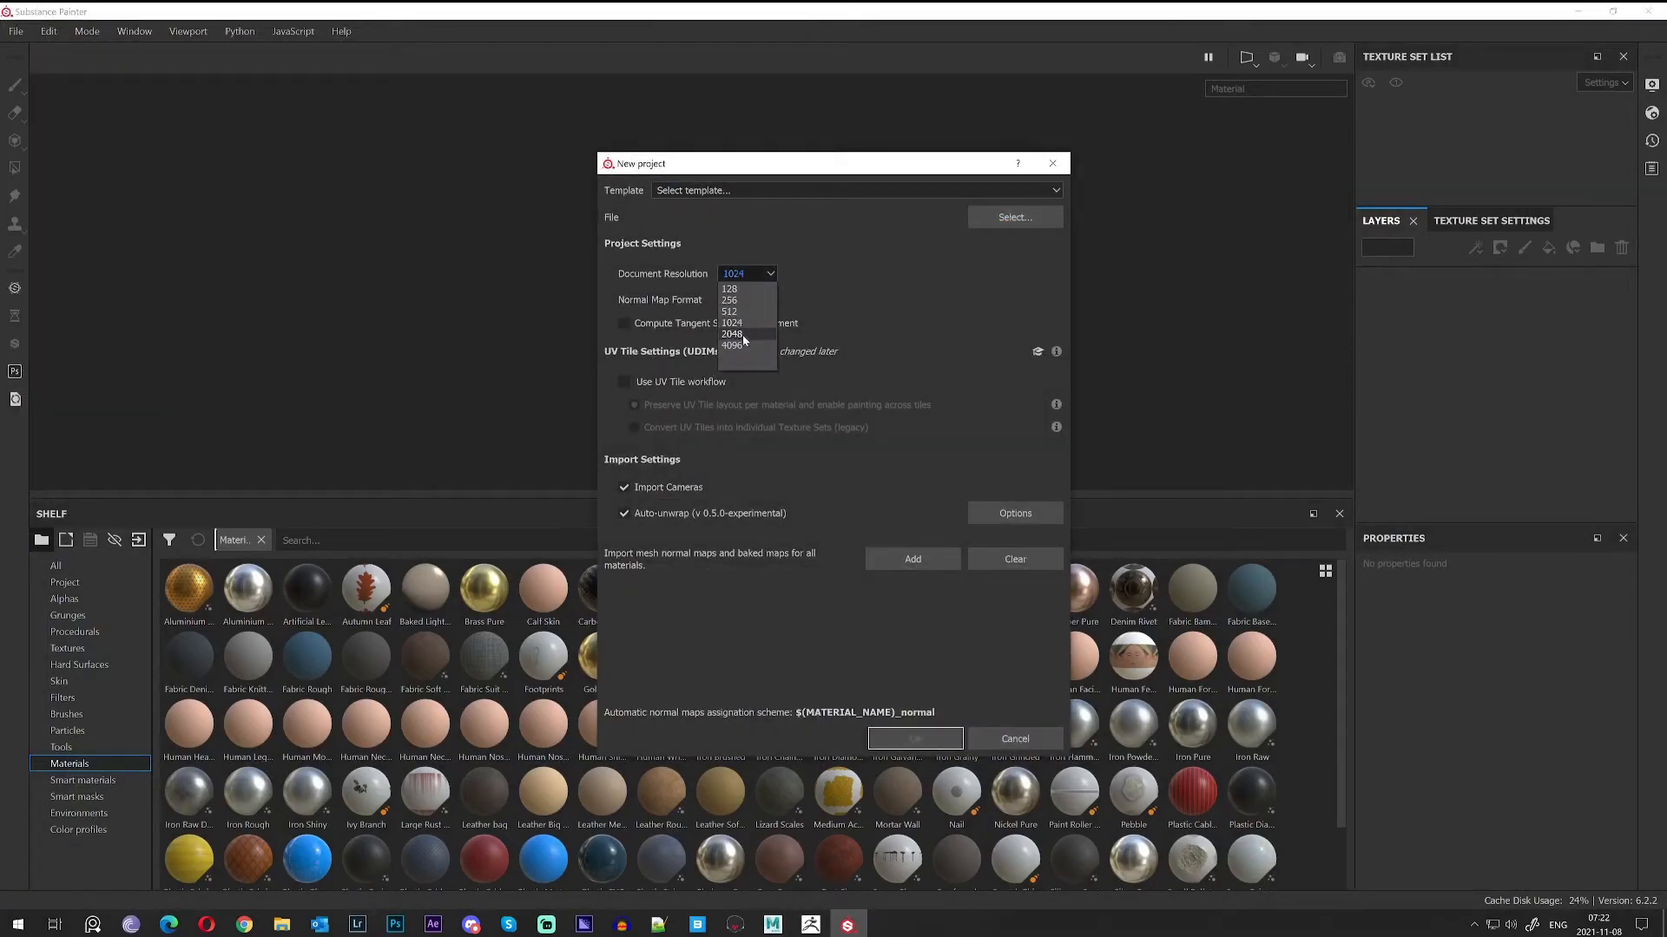
pyautogui.click(734, 334)
pyautogui.click(748, 326)
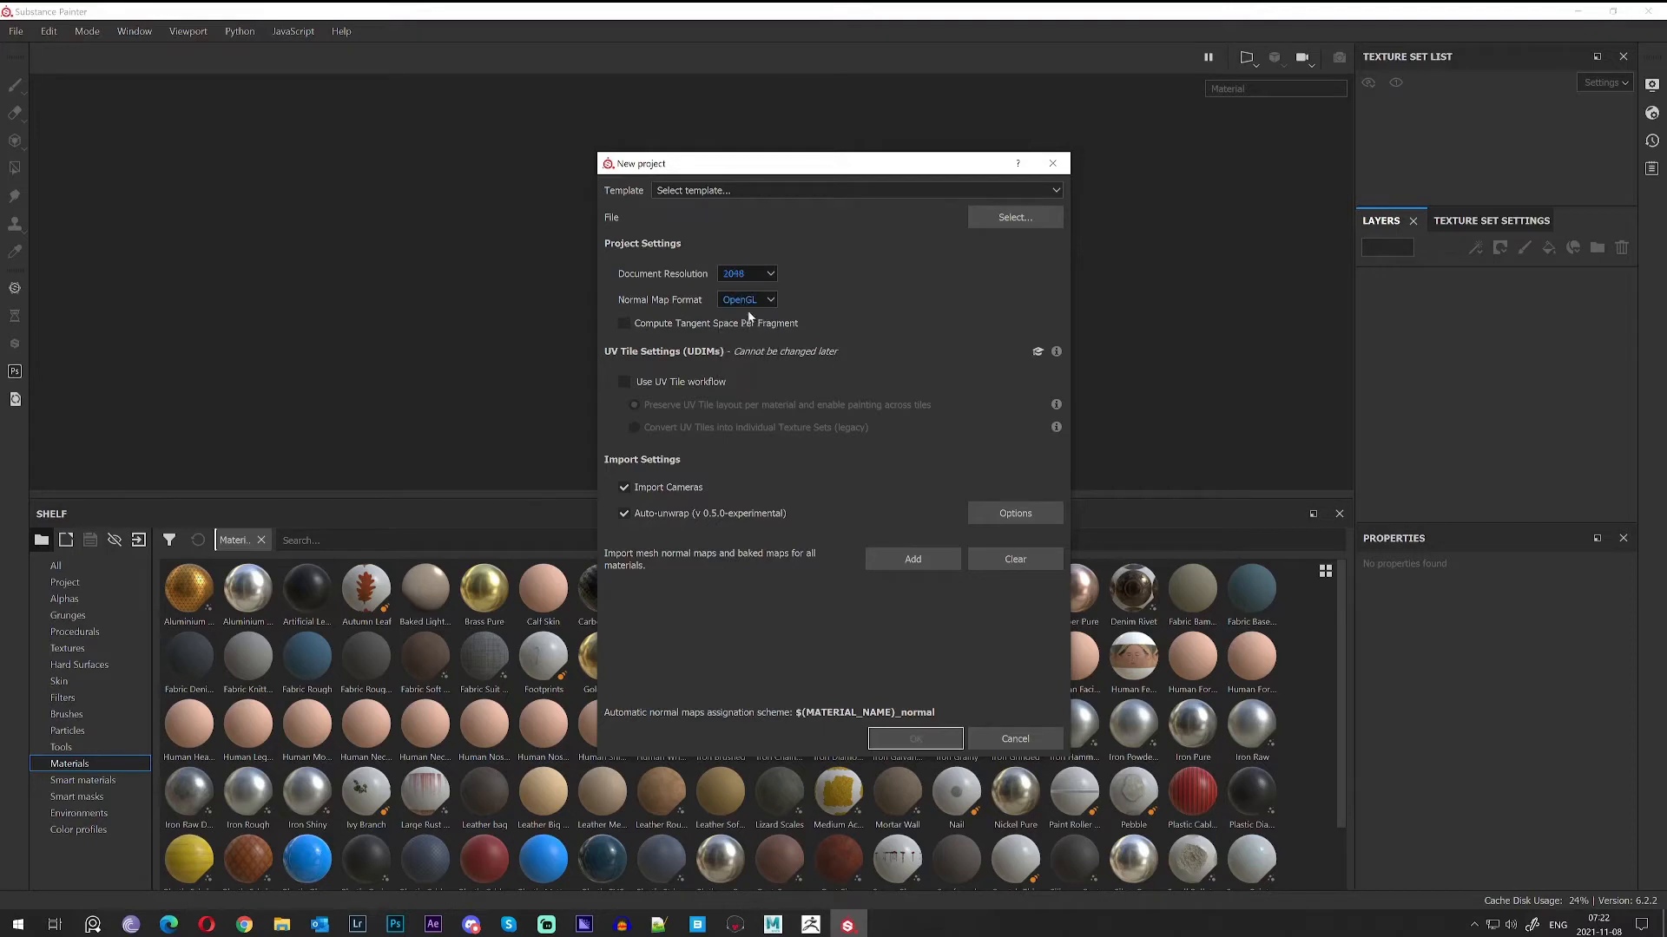
pyautogui.click(747, 303)
pyautogui.click(740, 317)
# Load rock_low.fbx from the Stone_Creation folder as the project mesh and create the project.
pyautogui.click(1002, 217)
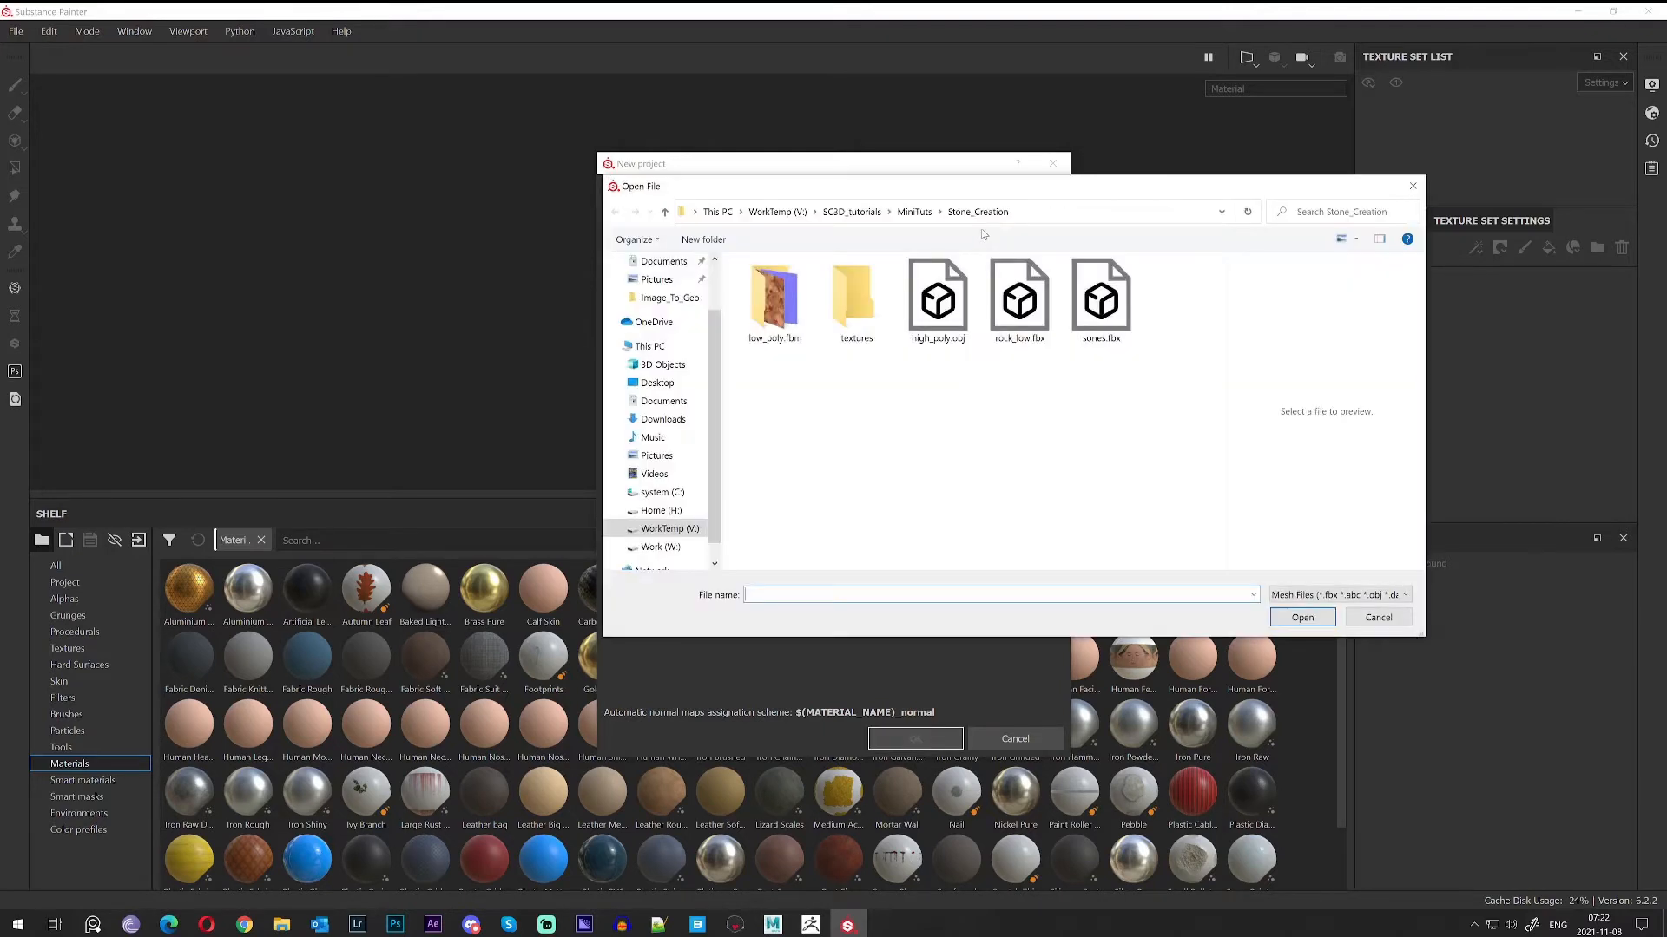
pyautogui.click(1017, 302)
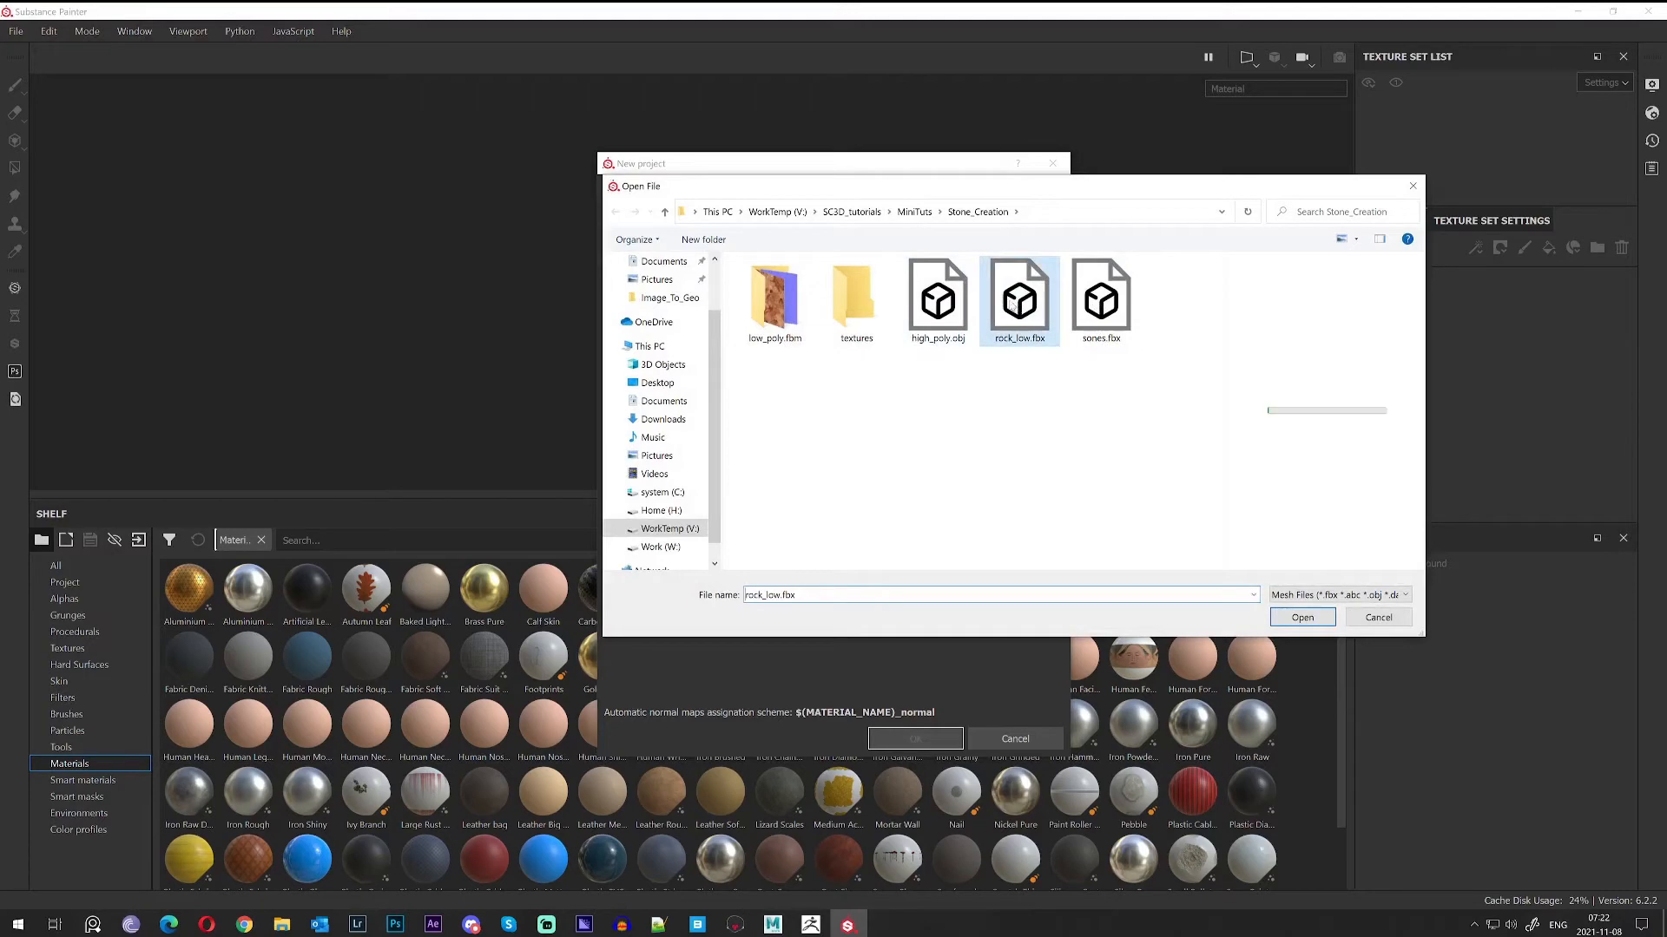
pyautogui.click(1302, 618)
pyautogui.click(918, 738)
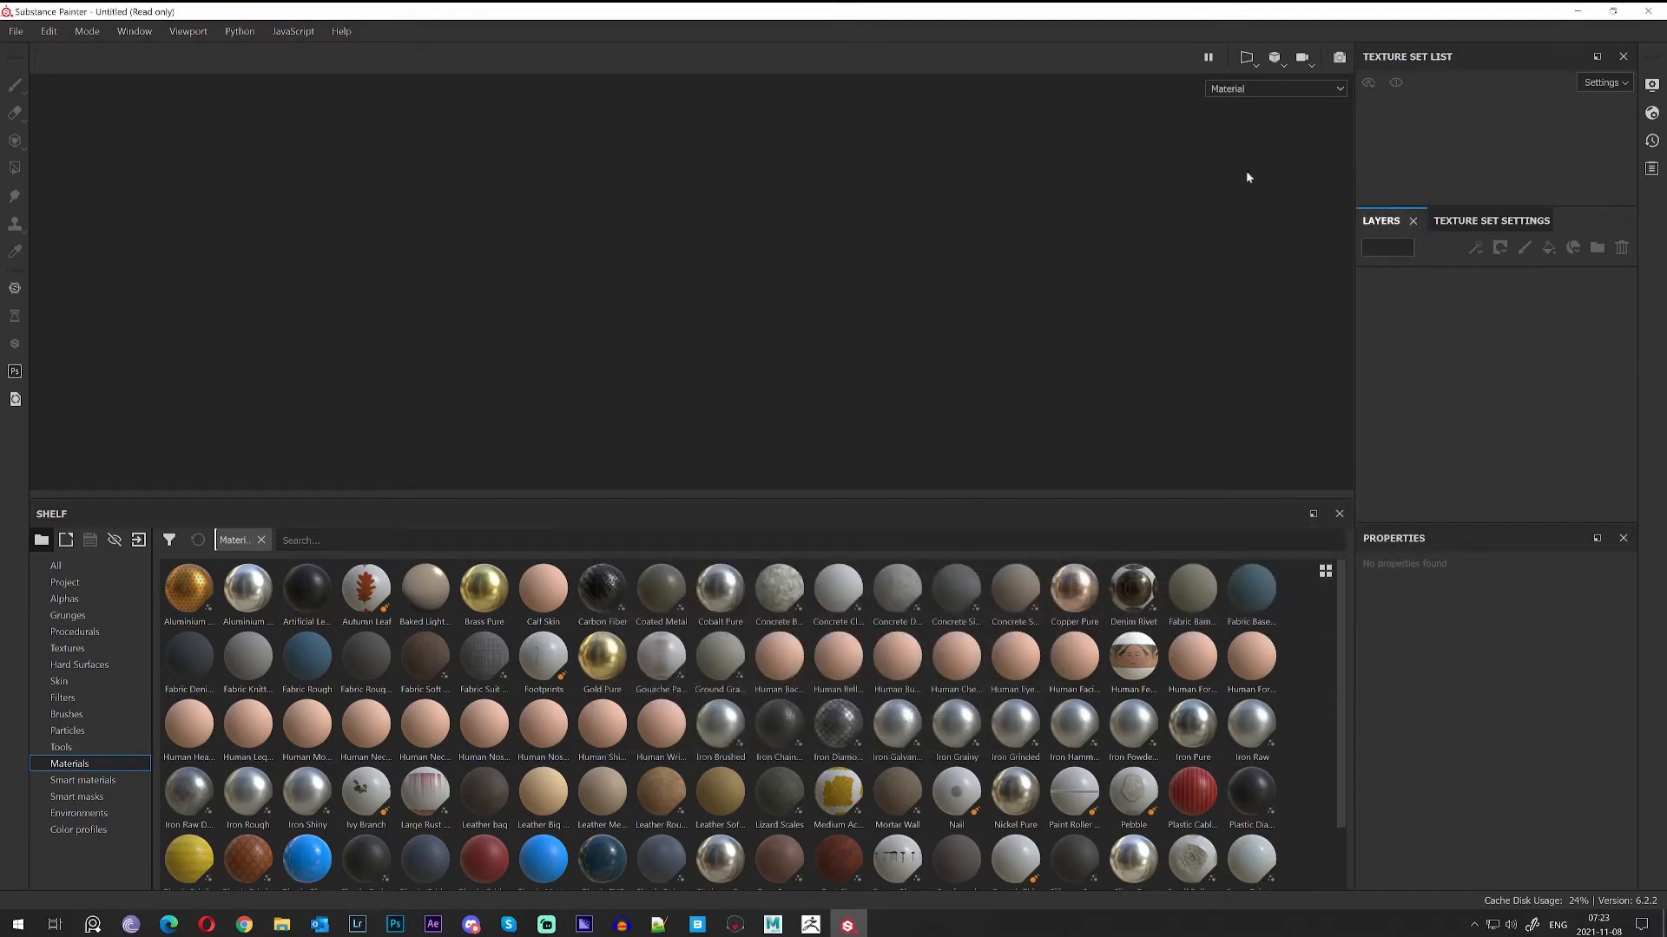
# Open the mesh map baking settings for the lambert1 texture set and set the output size to 2048.
pyautogui.click(1478, 222)
pyautogui.scroll(-5, 1476, 365)
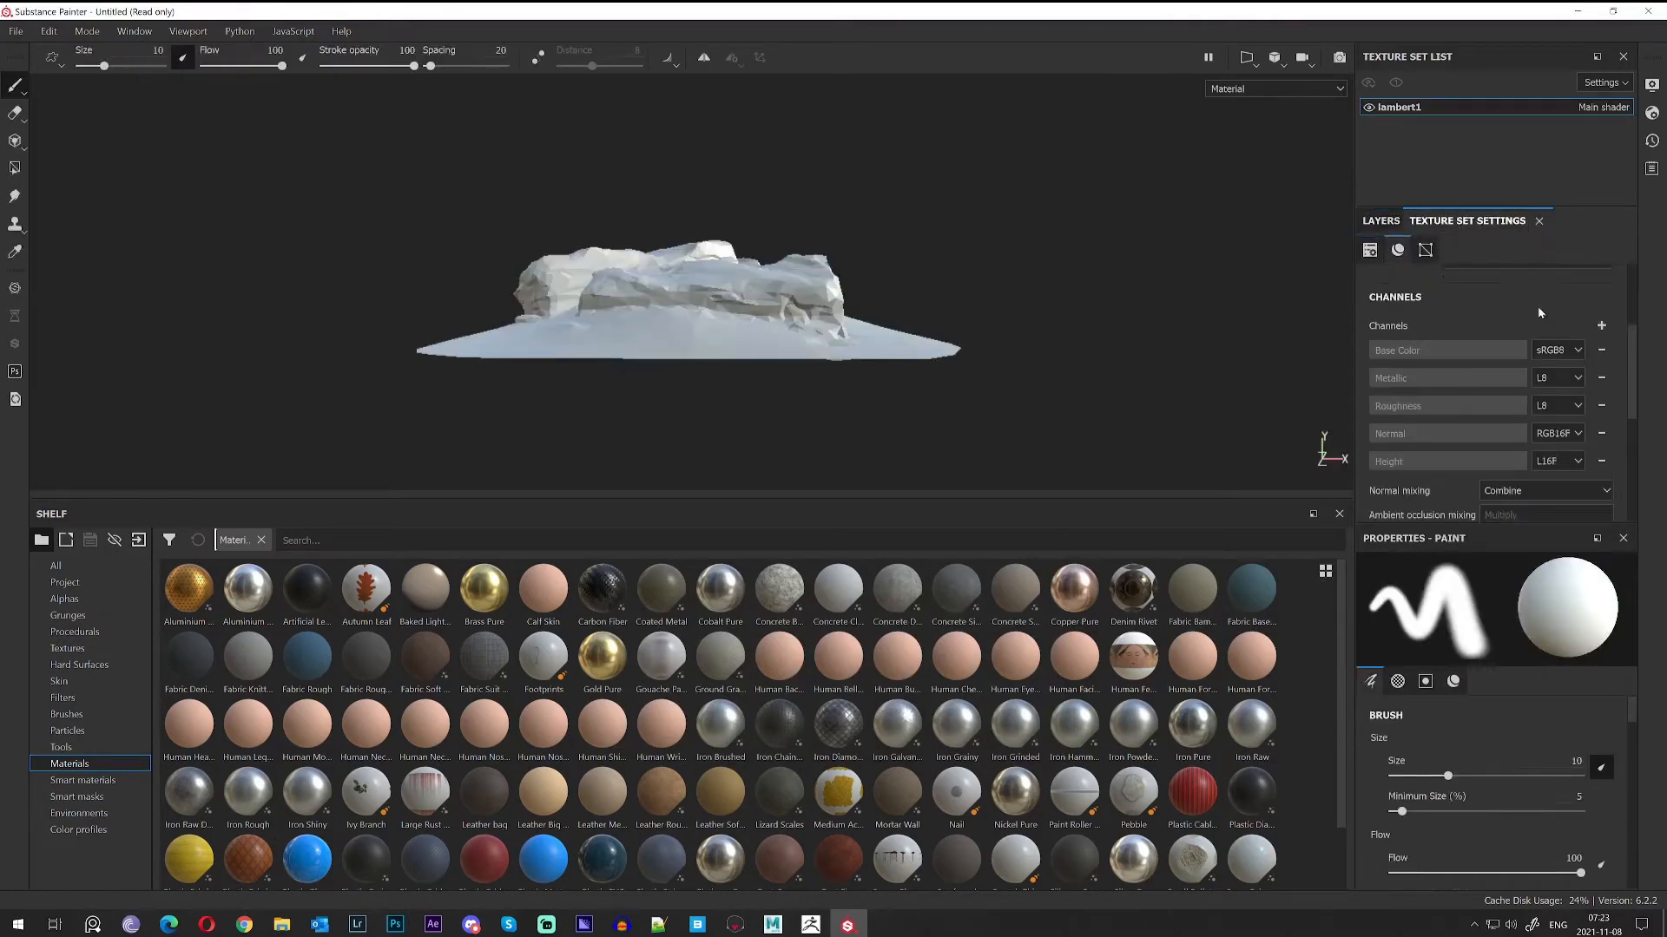
pyautogui.click(1564, 501)
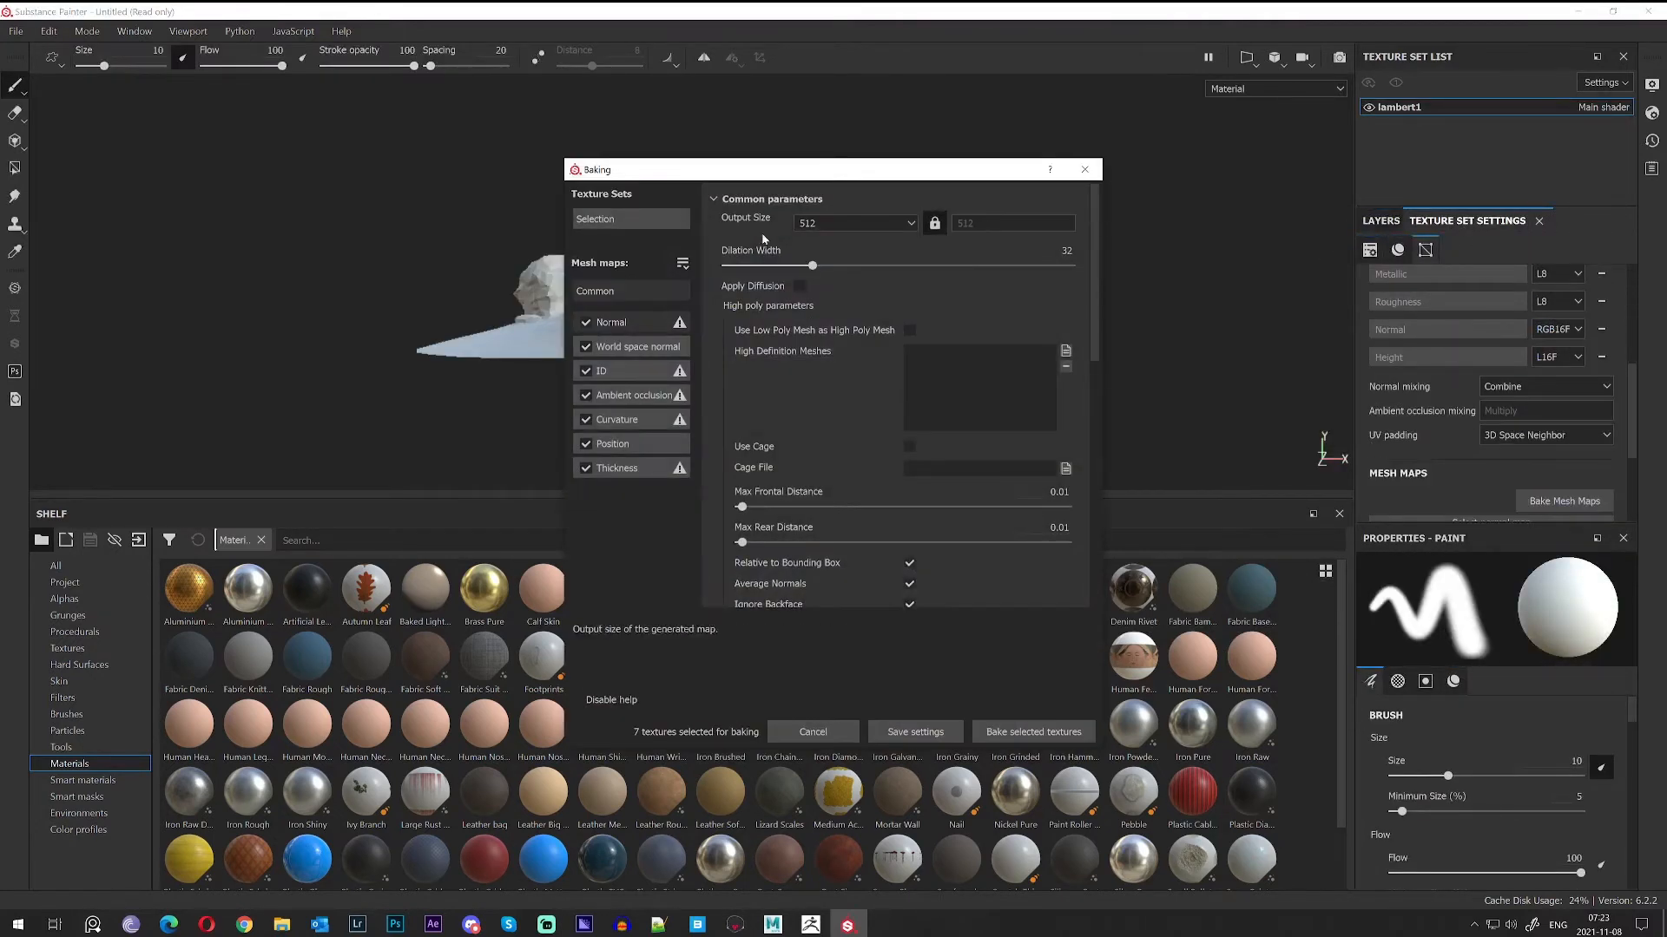
pyautogui.click(846, 224)
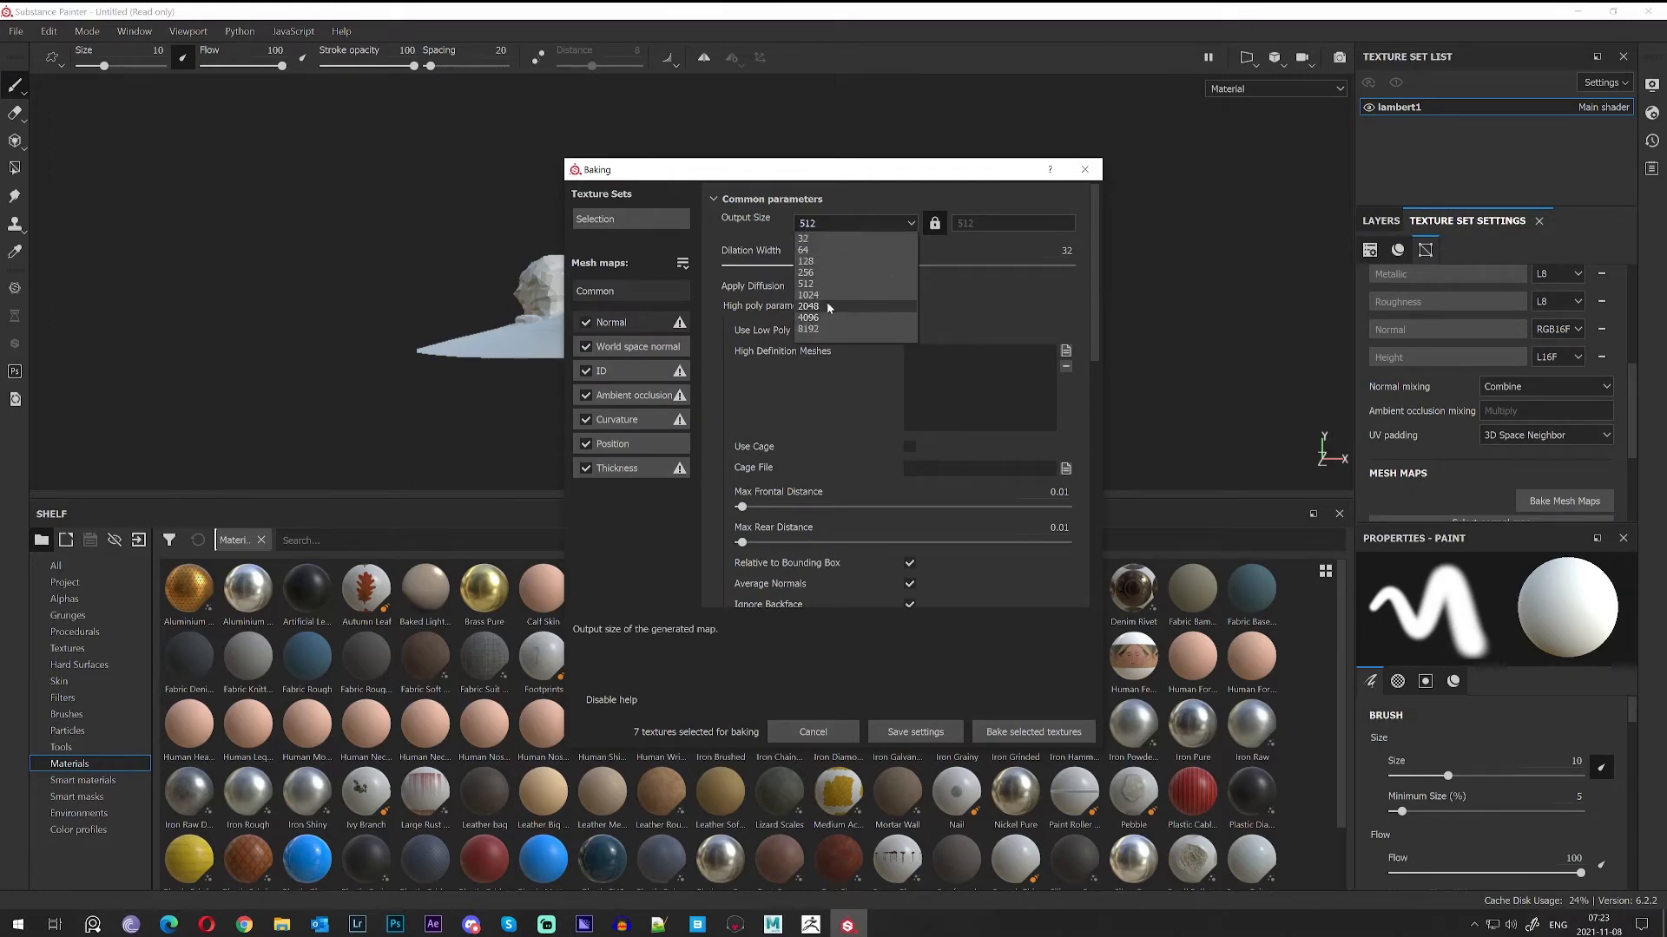
pyautogui.click(829, 306)
# Load high_poly.obj from the Stone_Creation folder as the high-definition mesh for the bake.
pyautogui.click(1065, 350)
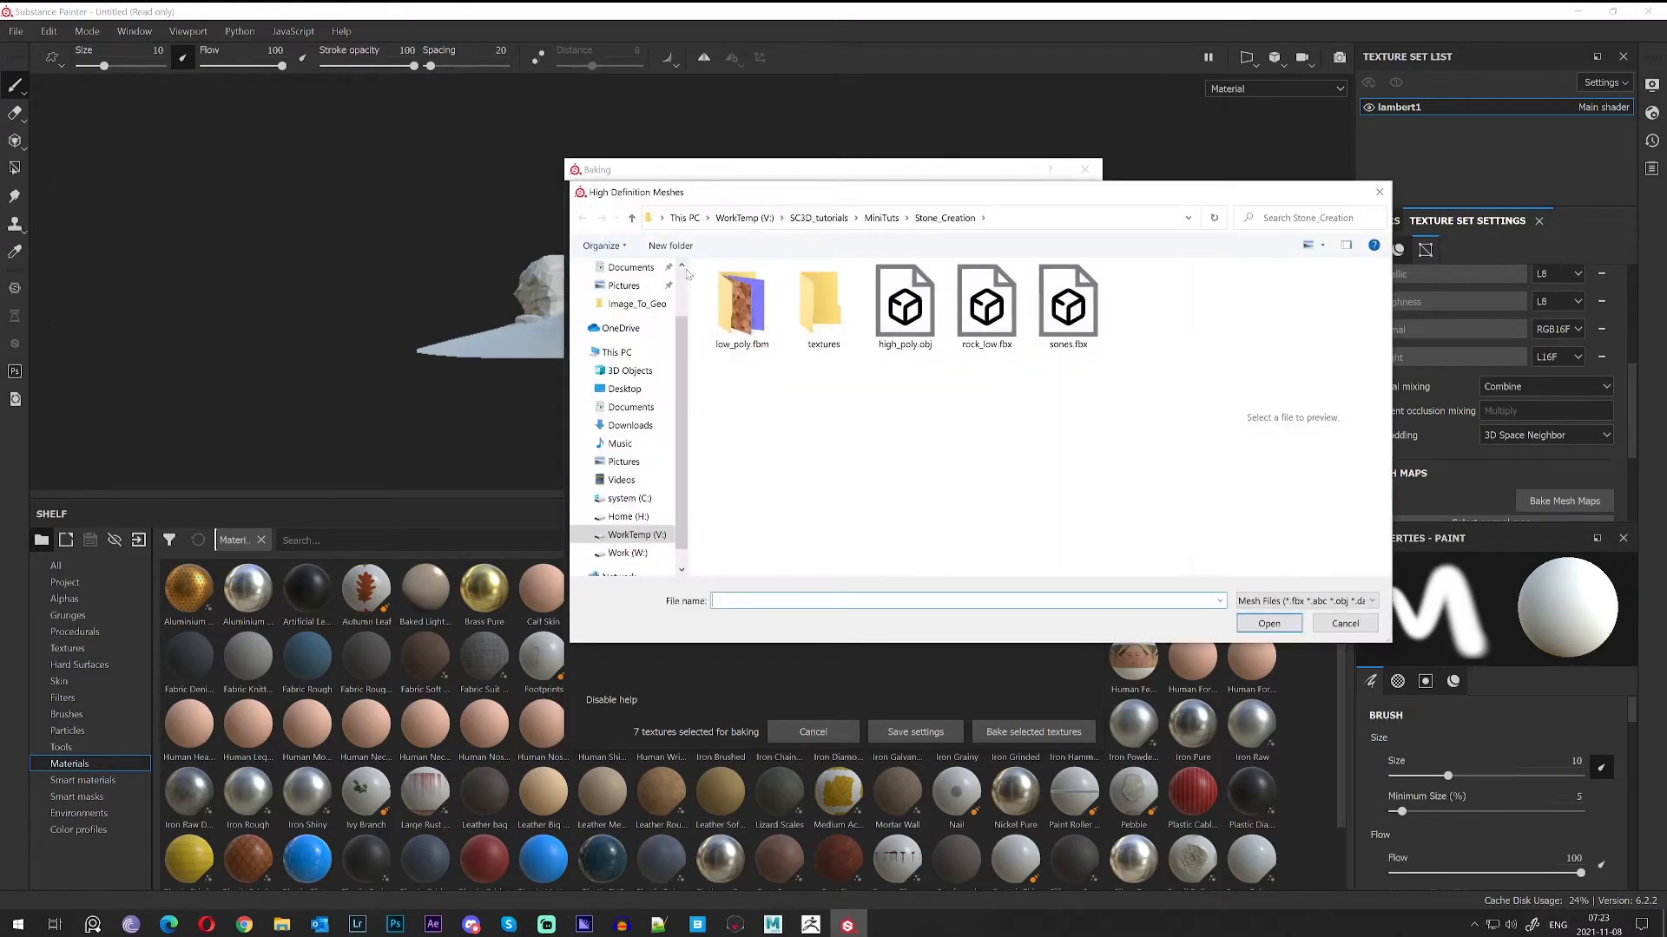
pyautogui.click(906, 307)
pyautogui.moveTo(961, 194); pyautogui.dragTo(1045, 378)
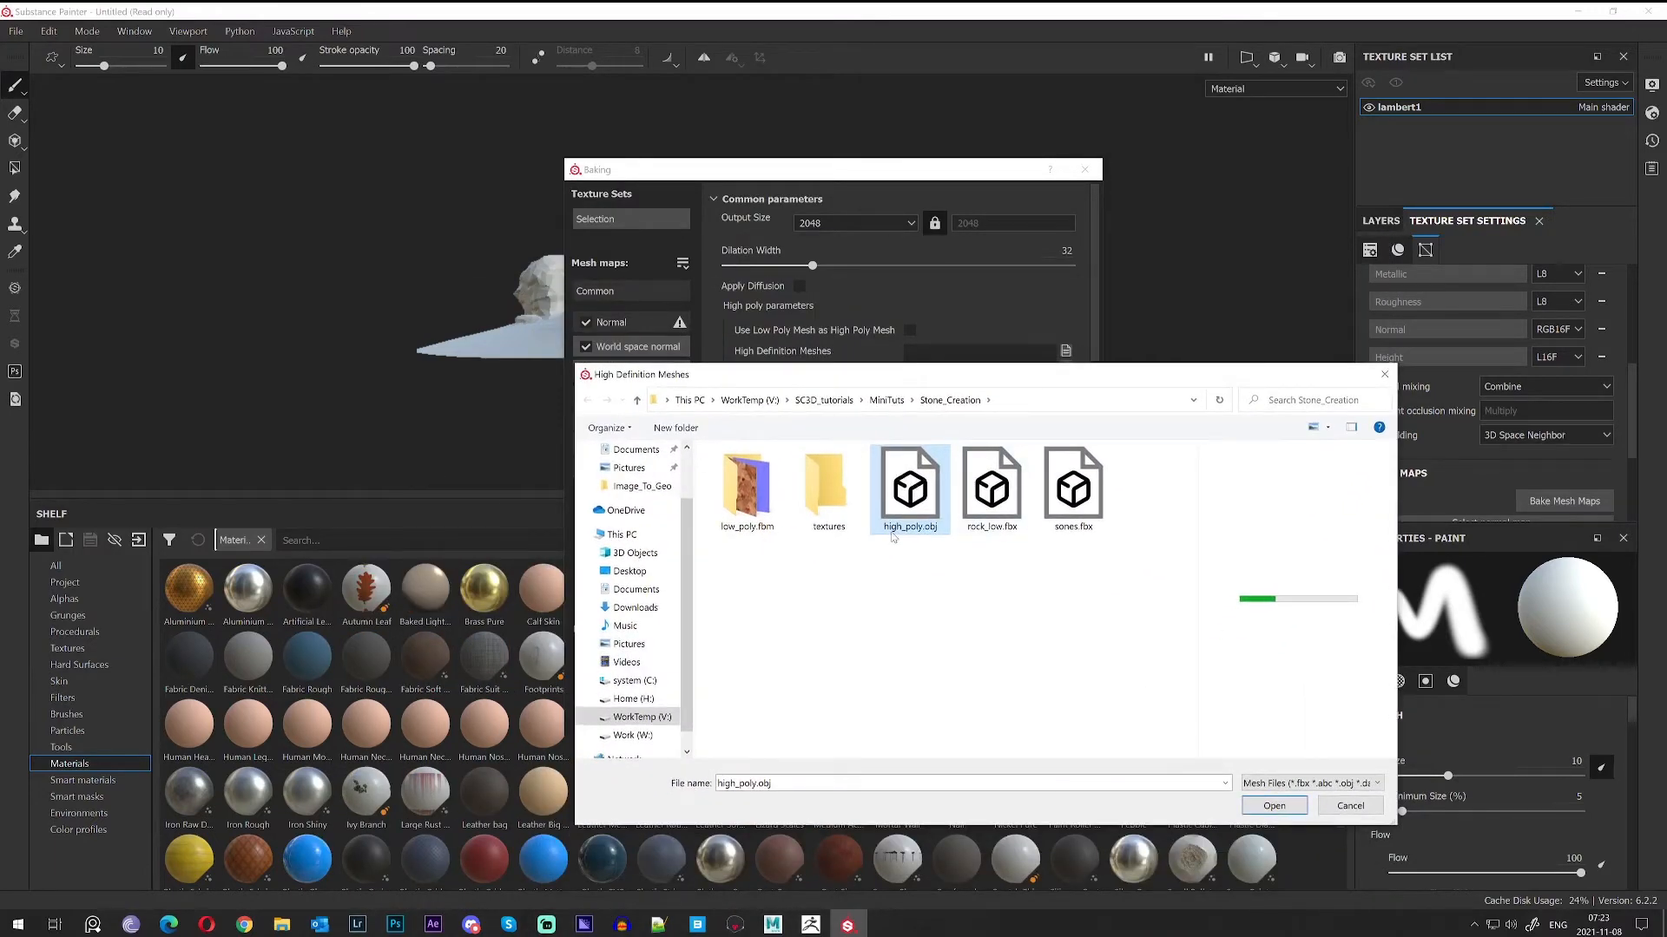
pyautogui.click(1267, 809)
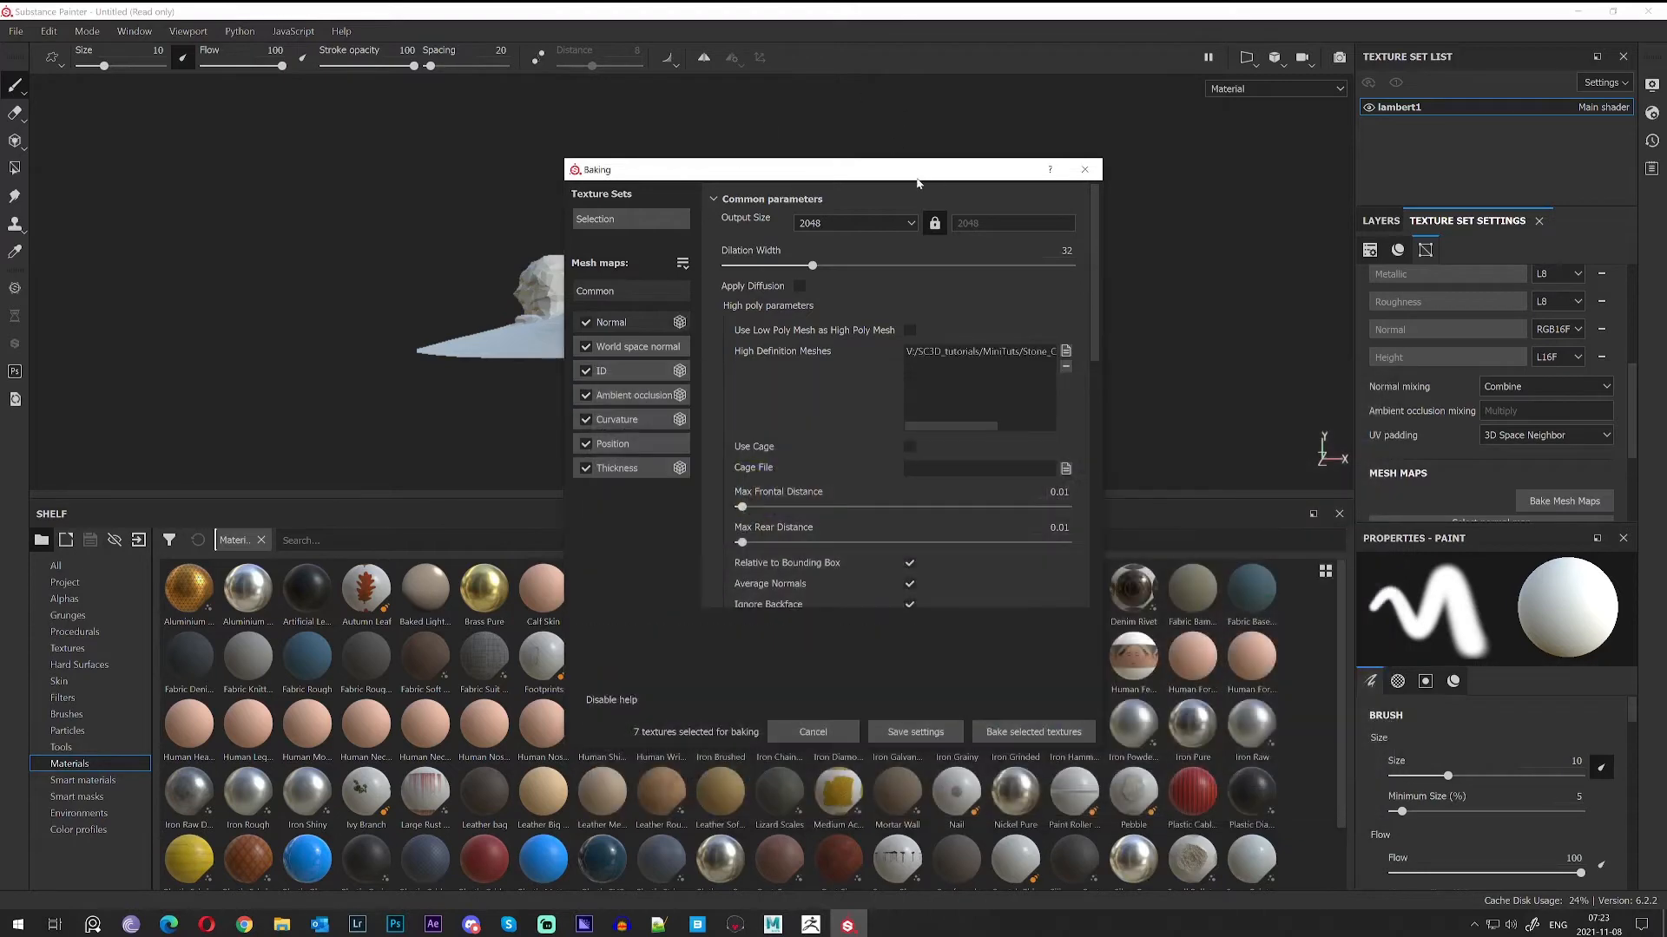
# Bake all seven selected mesh maps and inspect the baked stone surface up close.
pyautogui.moveTo(918, 182); pyautogui.dragTo(1169, 89)
pyautogui.click(1278, 644)
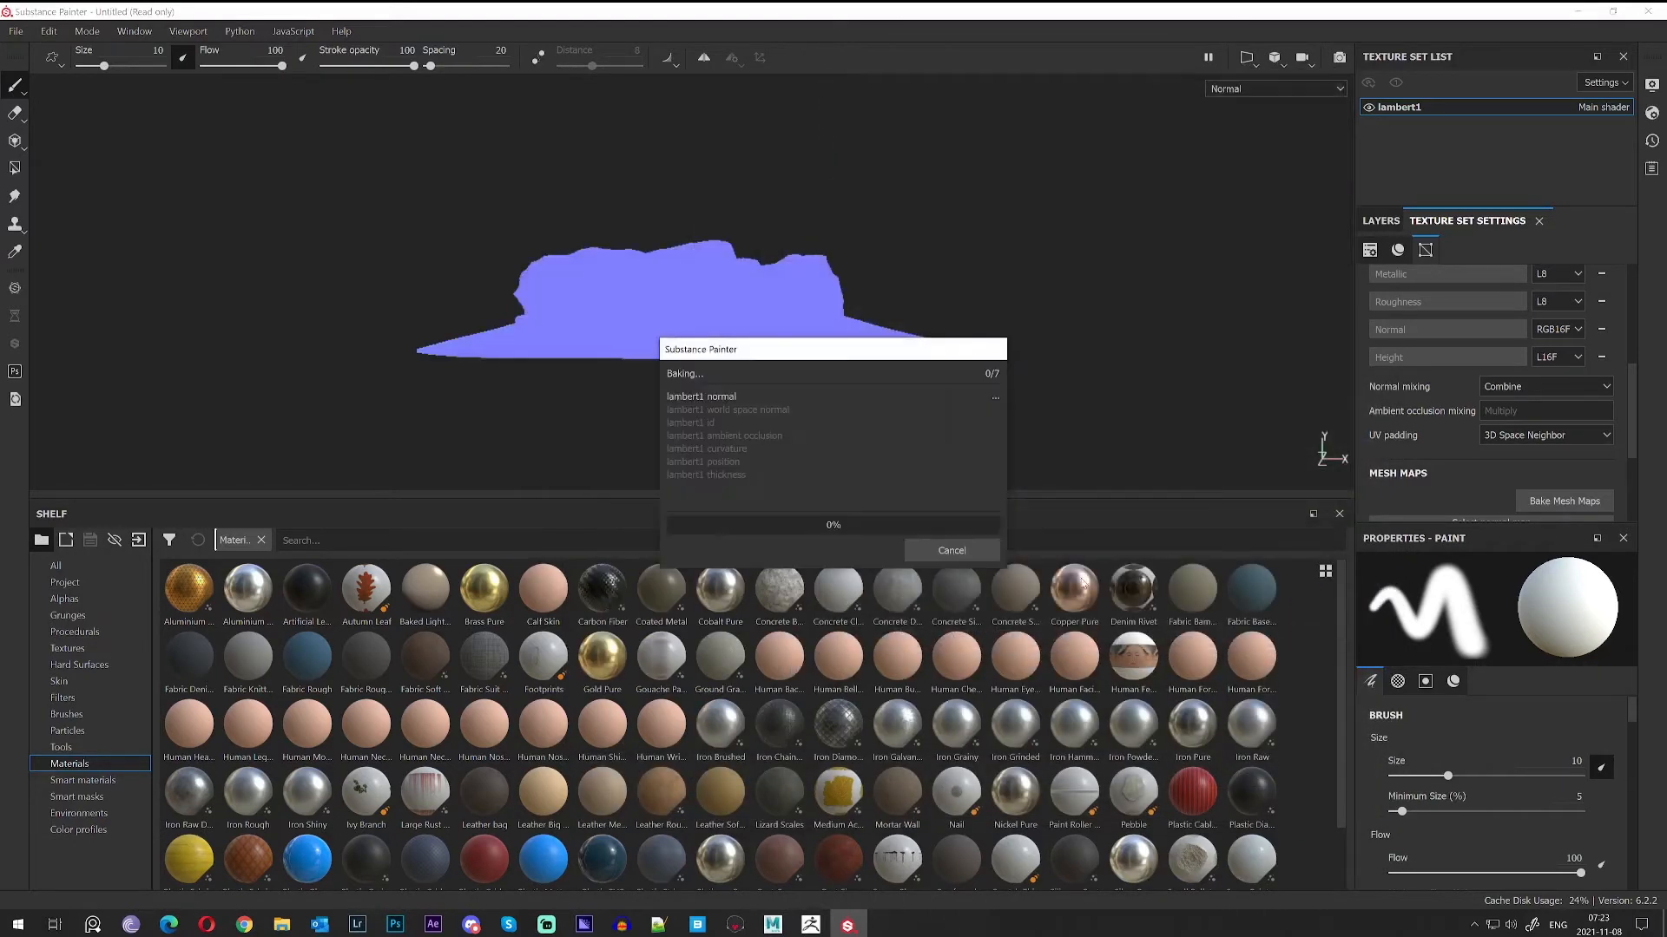
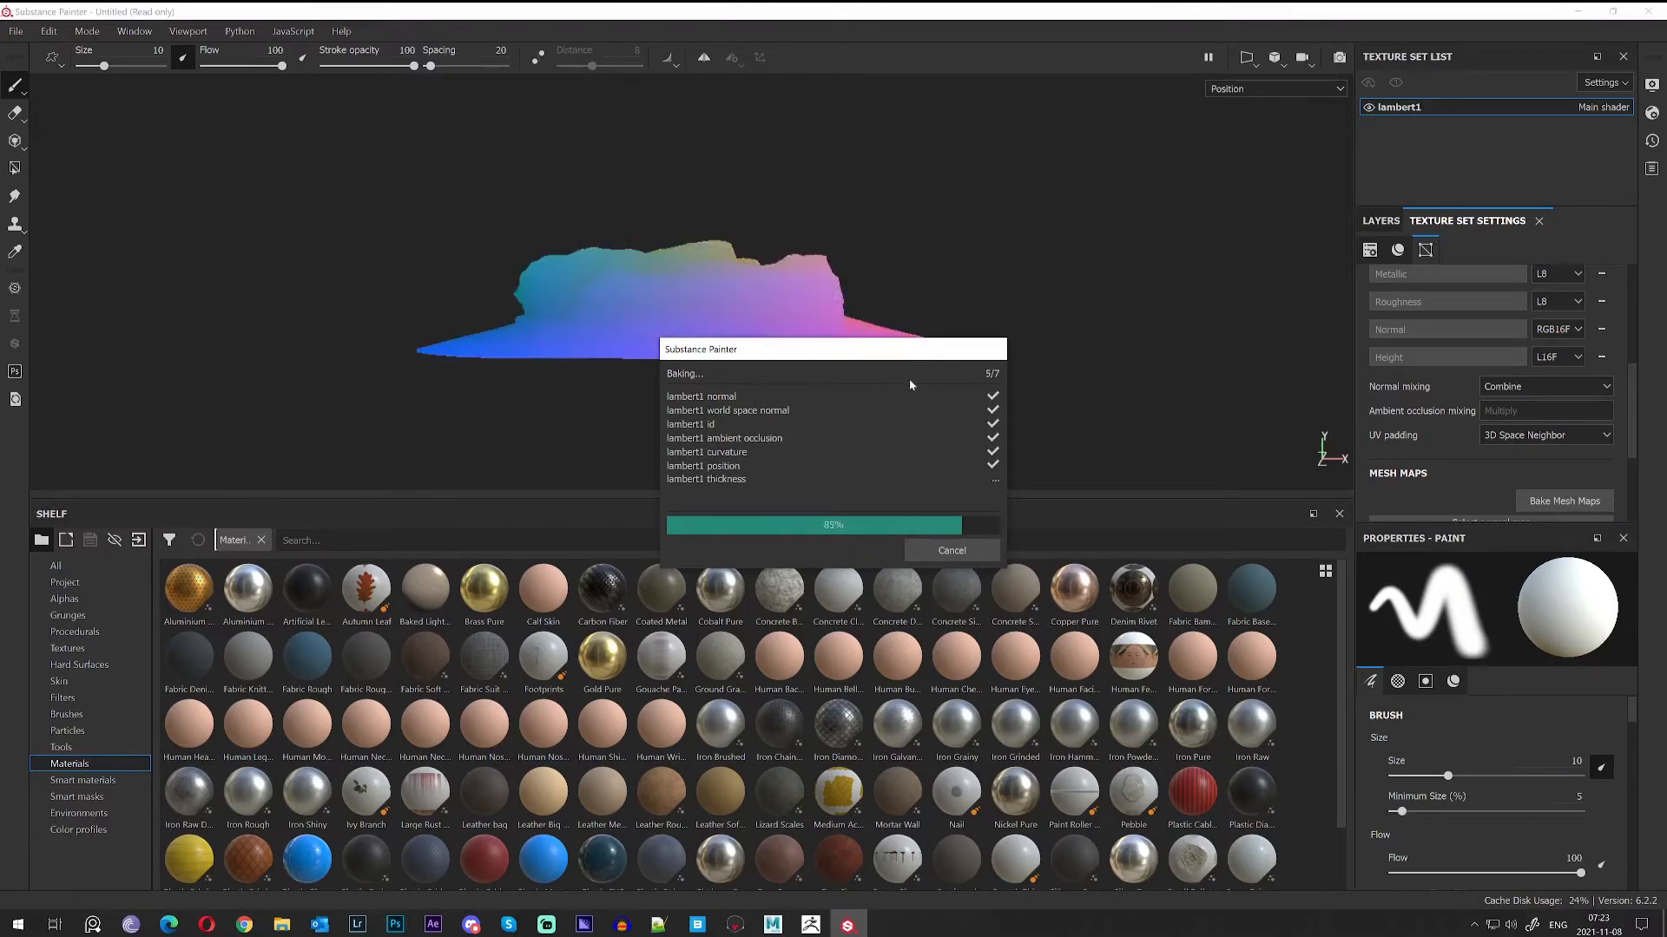
pyautogui.click(963, 551)
pyautogui.keyDown('alt'); pyautogui.moveTo(960, 417); pyautogui.dragTo(1085, 252); pyautogui.keyUp('alt')
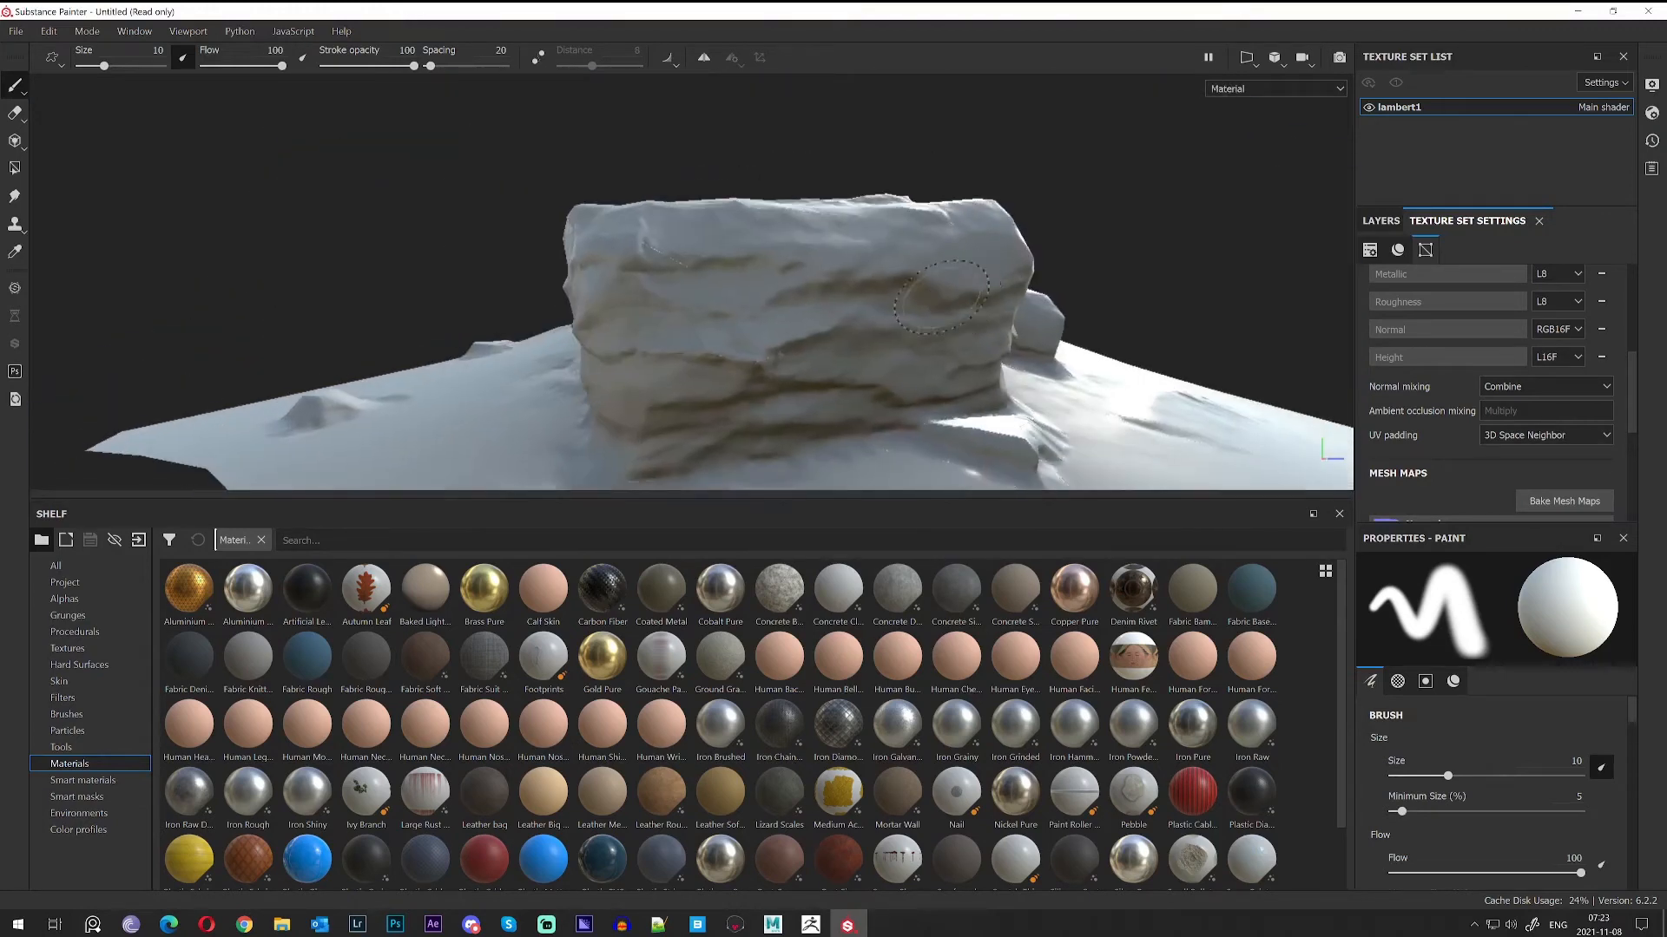
pyautogui.keyDown('alt'); pyautogui.moveTo(954, 269); pyautogui.dragTo(1042, 273, button='right'); pyautogui.keyUp('alt')
pyautogui.keyDown('alt'); pyautogui.moveTo(1042, 273); pyautogui.dragTo(538, 228); pyautogui.keyUp('alt')
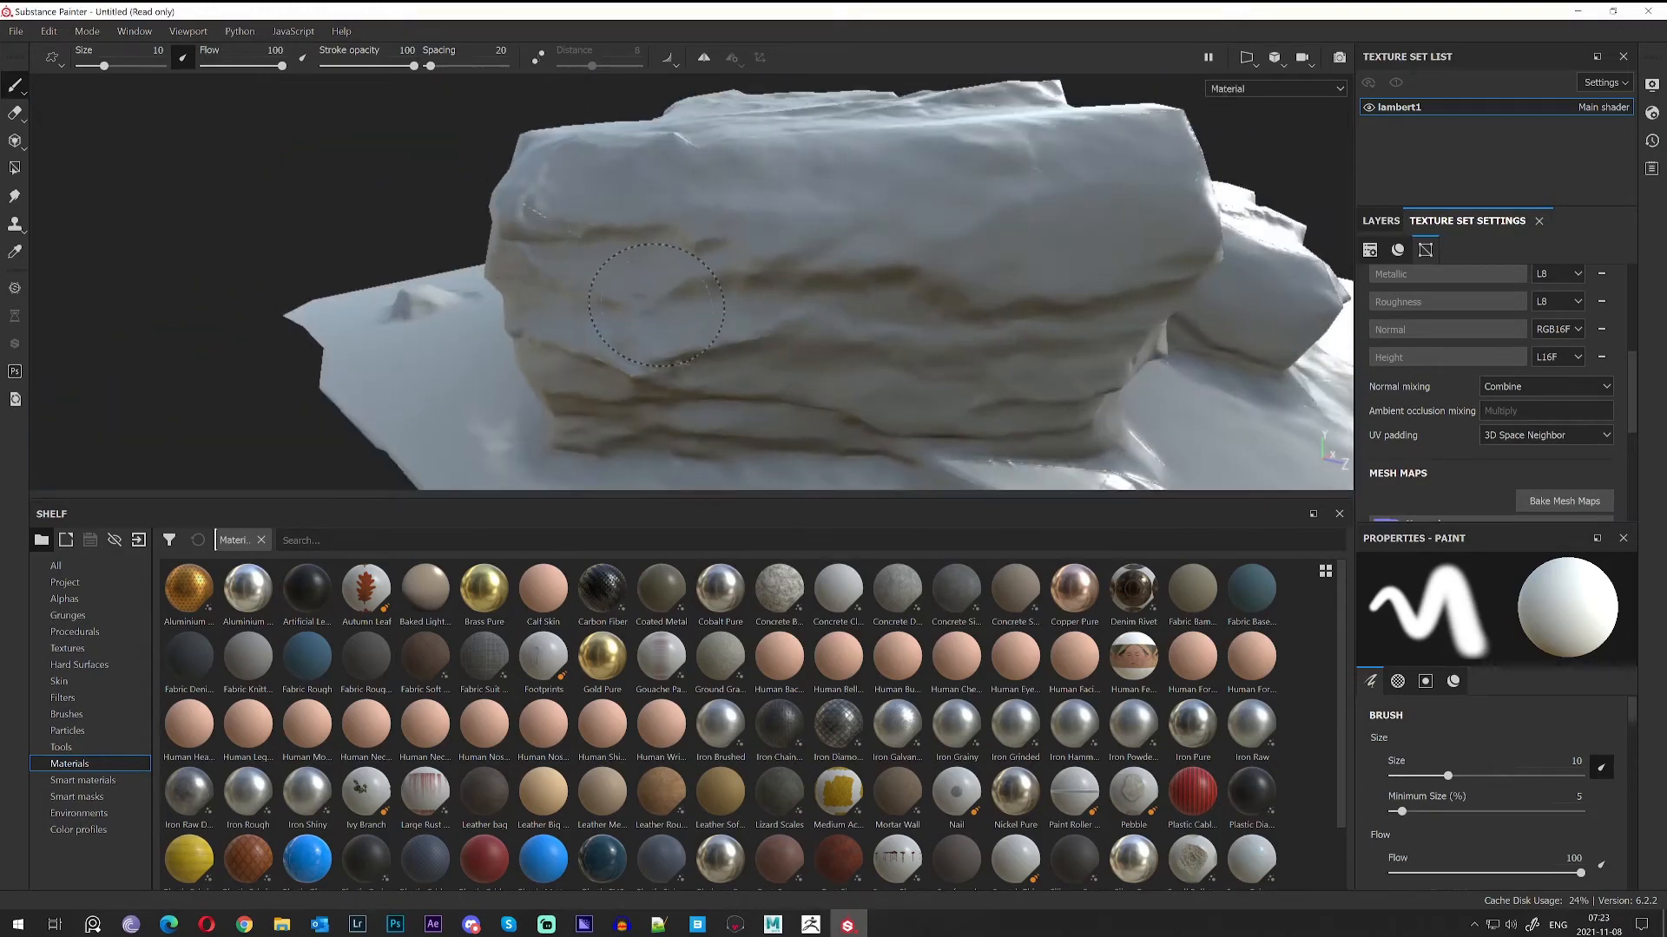
pyautogui.keyDown('alt'); pyautogui.moveTo(656, 305); pyautogui.dragTo(782, 314); pyautogui.keyUp('alt')
pyautogui.keyDown('alt'); pyautogui.moveTo(767, 231); pyautogui.dragTo(851, 334); pyautogui.keyUp('alt')
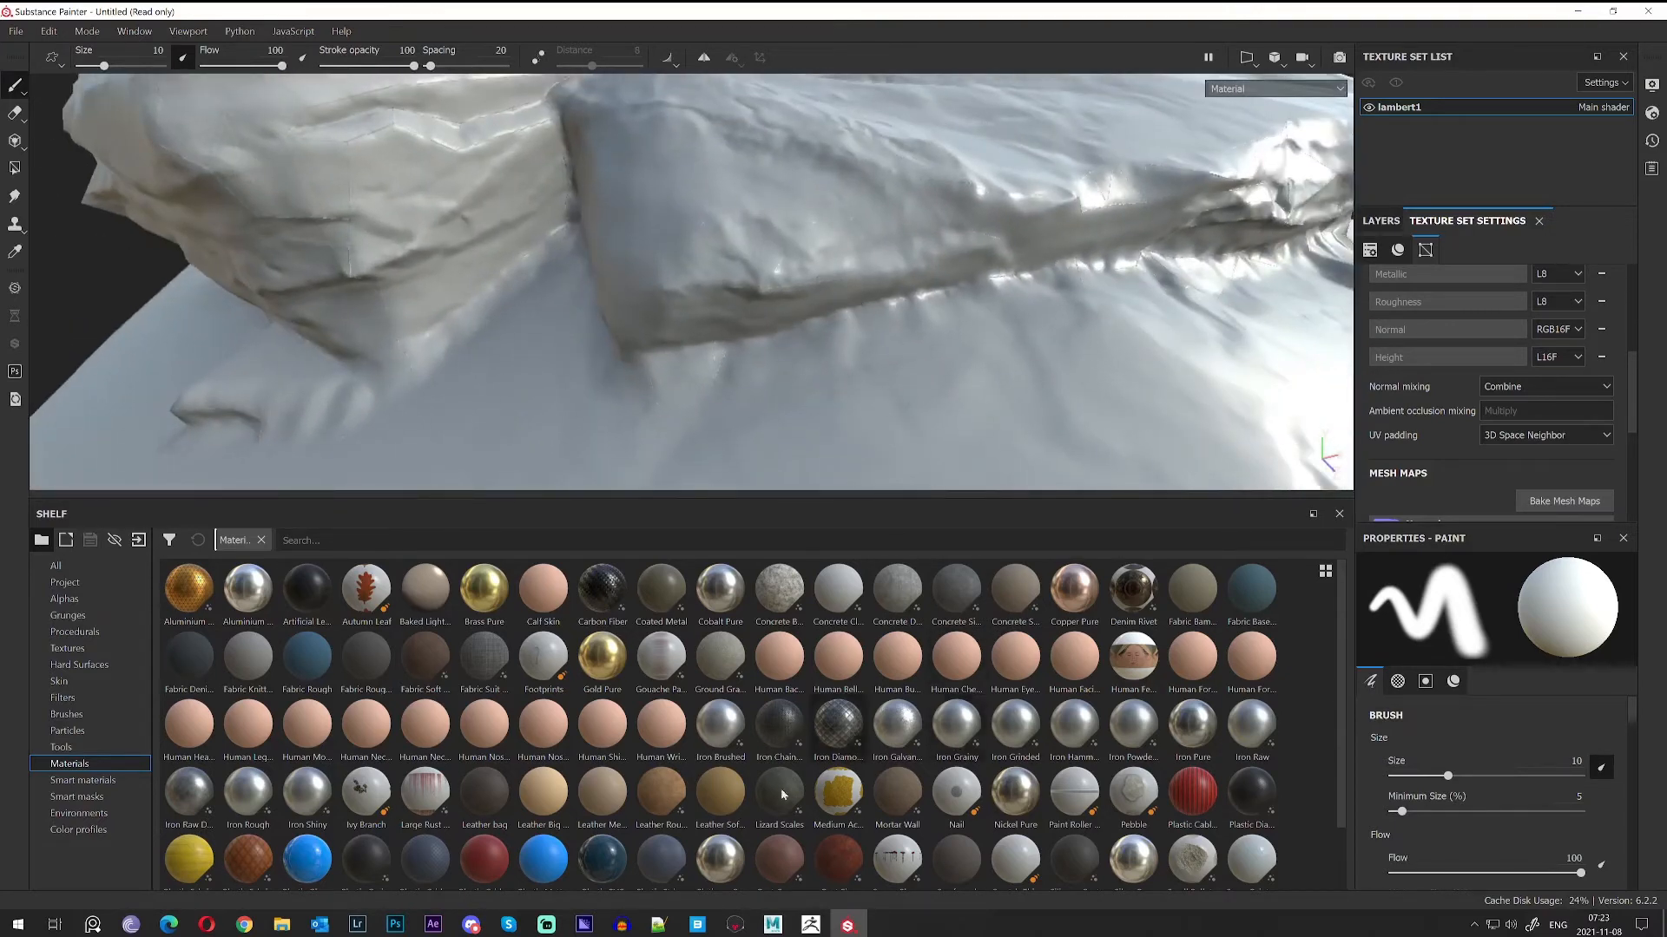
# Switch to Maya, soften all edges of the low-poly stone mesh, and clear its history and transformations.
pyautogui.click(760, 929)
pyautogui.click(838, 862)
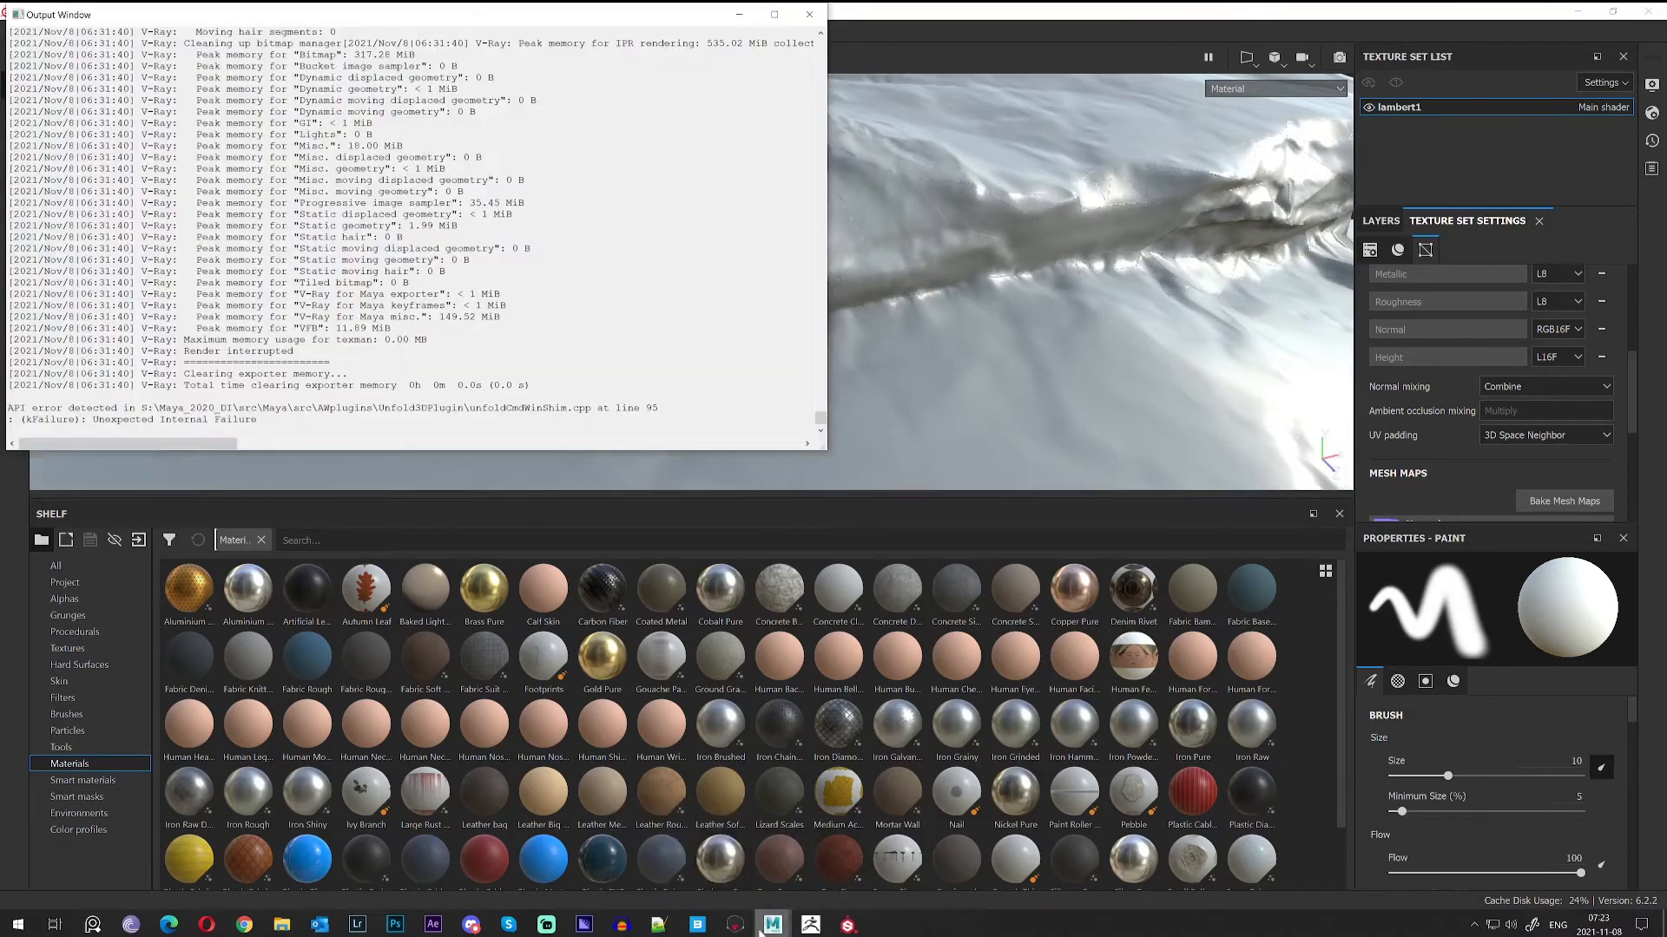
pyautogui.moveTo(761, 929)
pyautogui.click(702, 859)
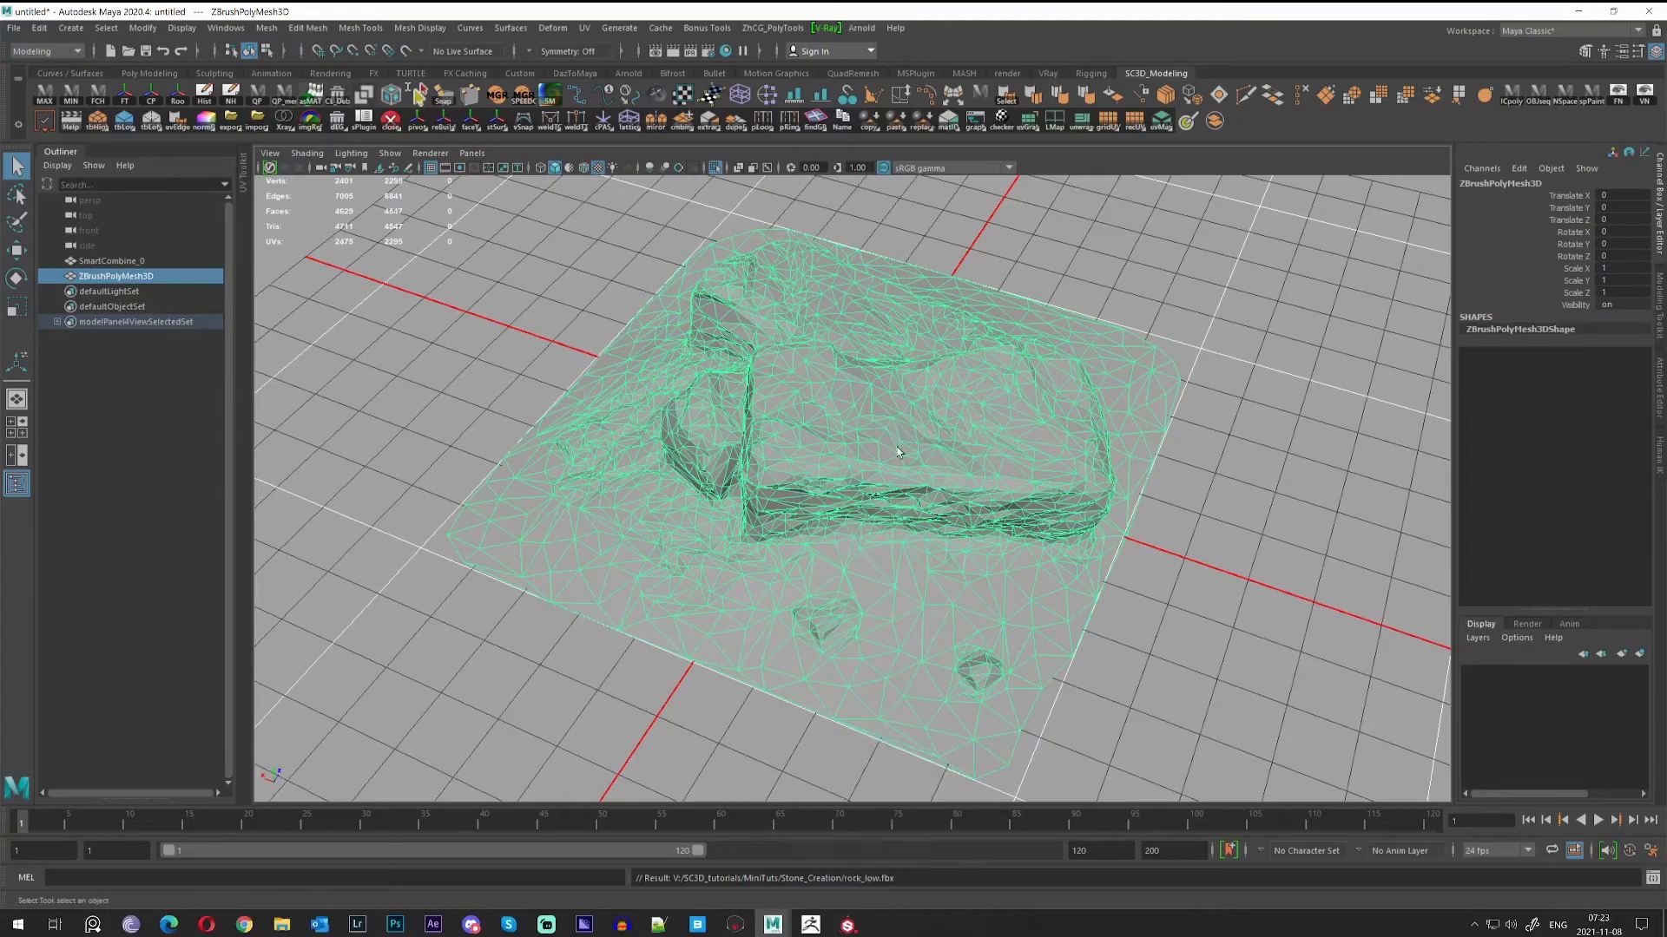
pyautogui.keyDown('alt'); pyautogui.moveTo(897, 456); pyautogui.dragTo(1028, 443); pyautogui.keyUp('alt')
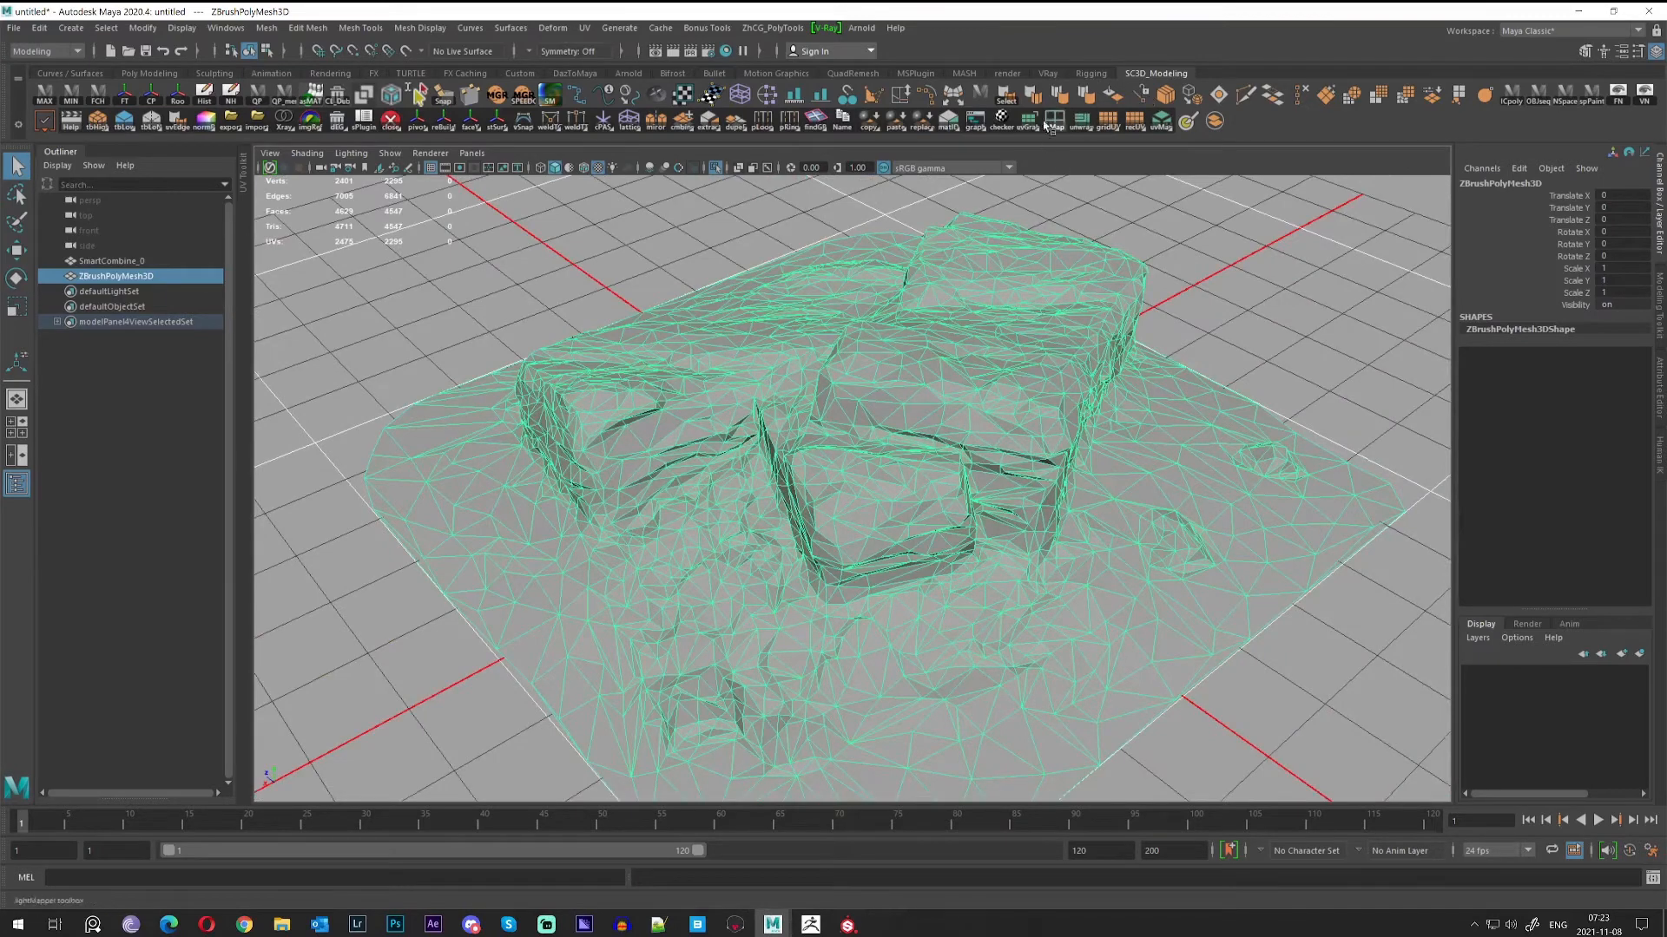
pyautogui.click(1060, 99)
pyautogui.moveTo(949, 349); pyautogui.dragTo(1007, 314, button='right')
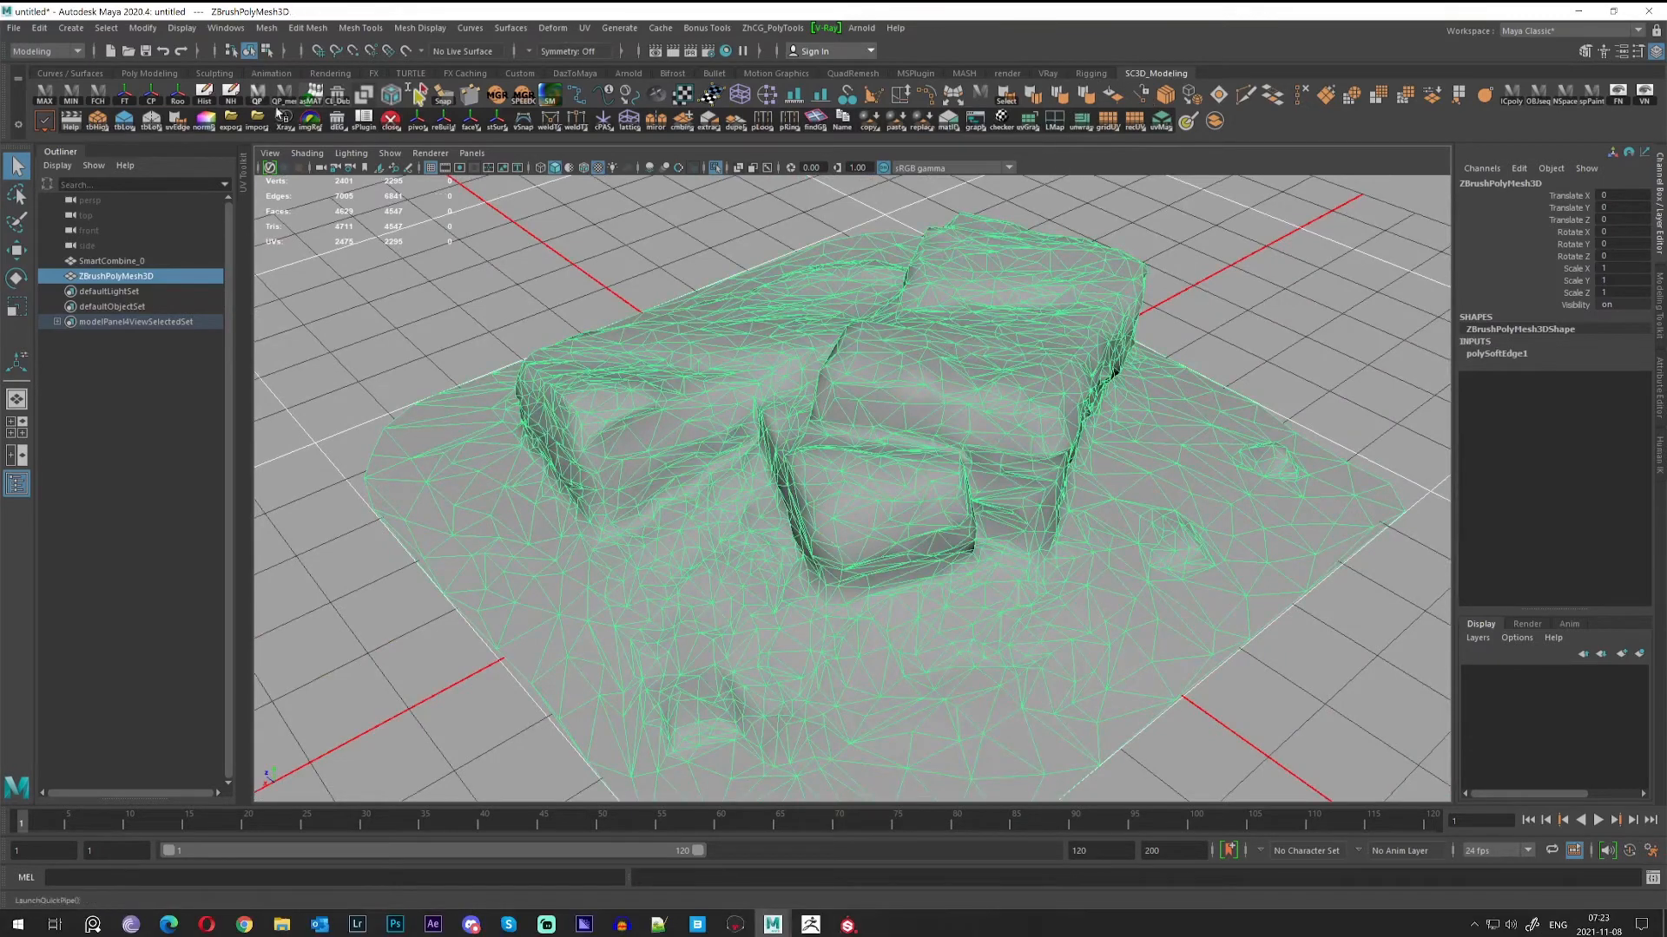
# Export the selected low-poly stone mesh as rock_low.fbx in the Stone_Creation folder, replacing the existing file.
pyautogui.click(21, 32)
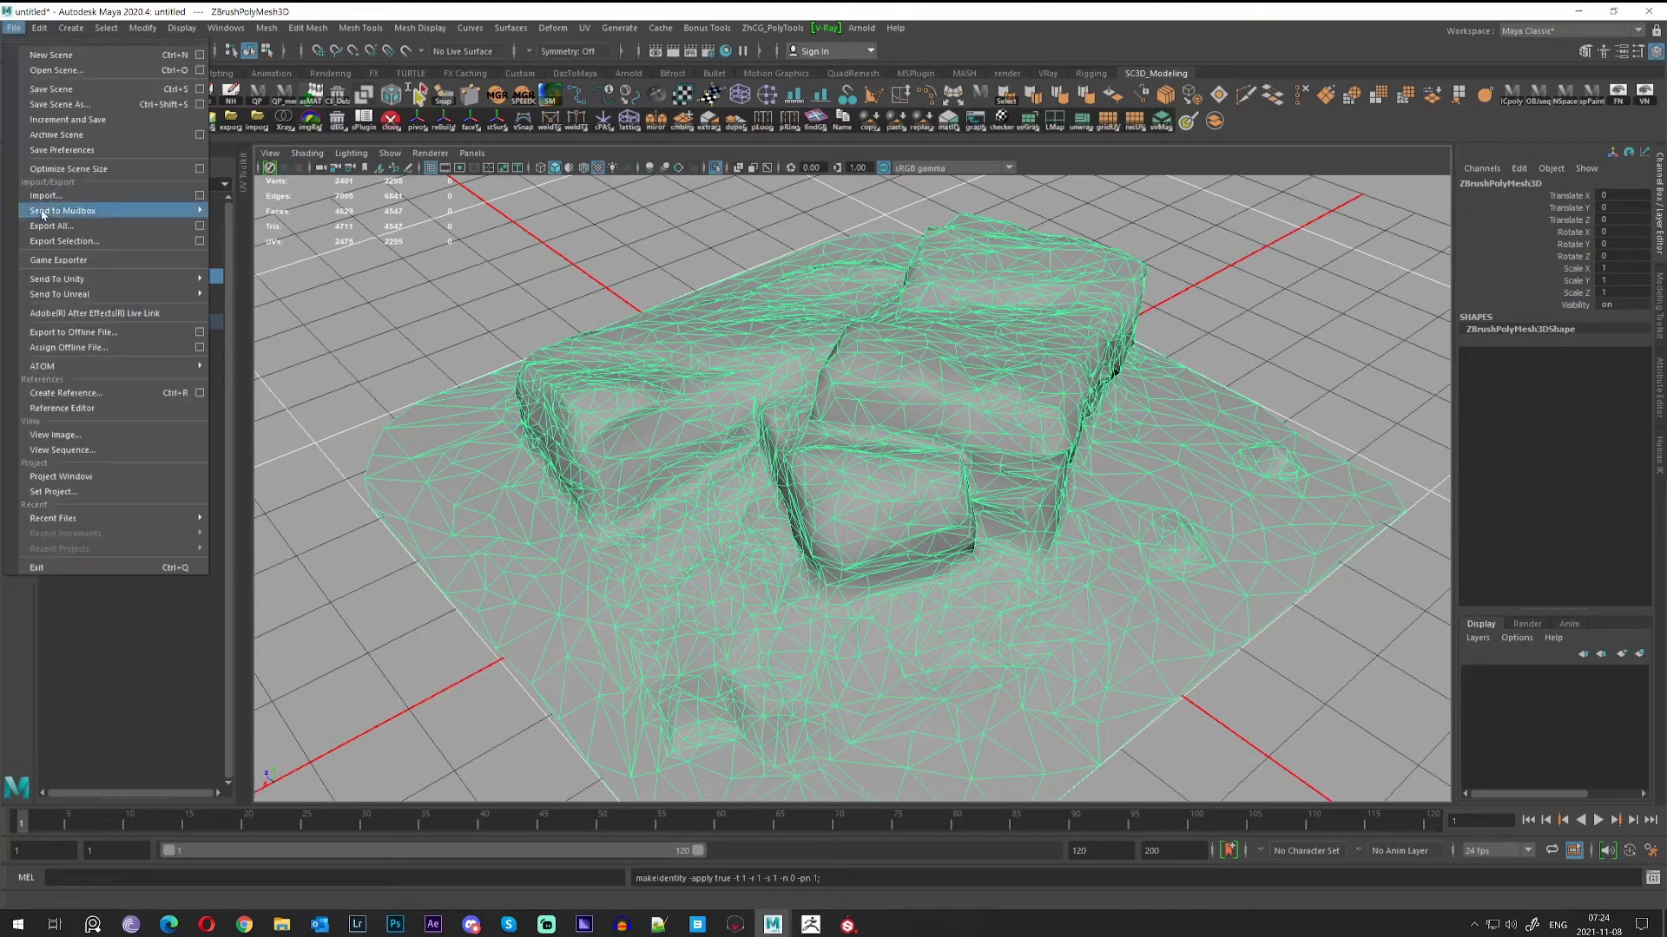
pyautogui.click(87, 243)
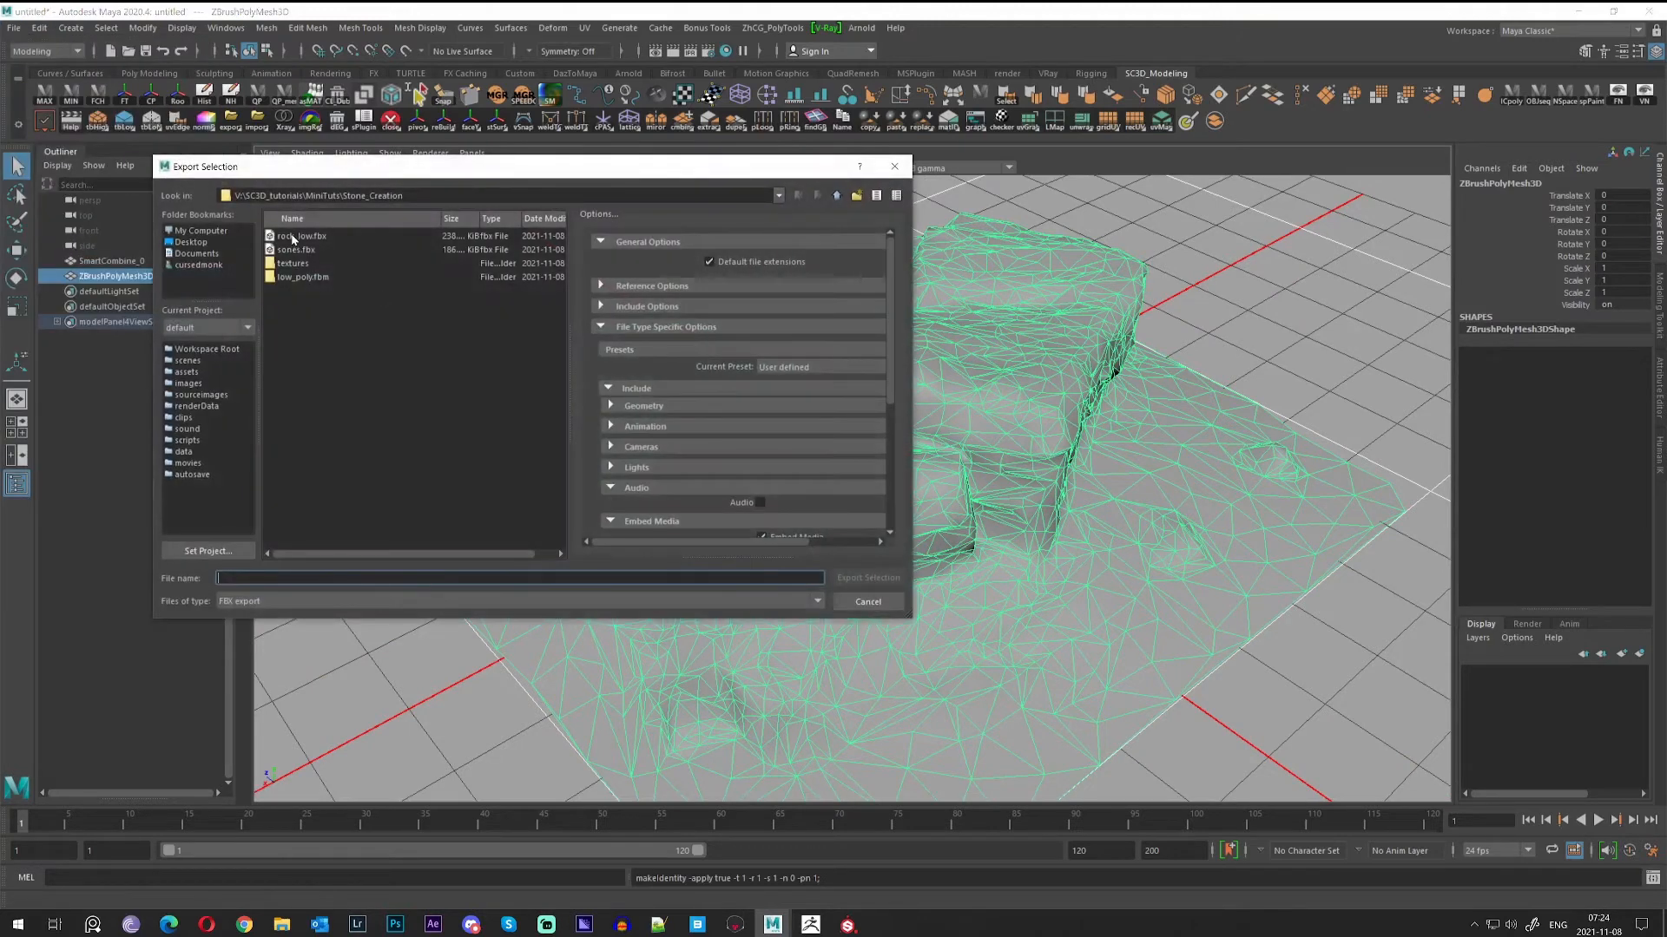
pyautogui.doubleClick(304, 236)
pyautogui.click(501, 417)
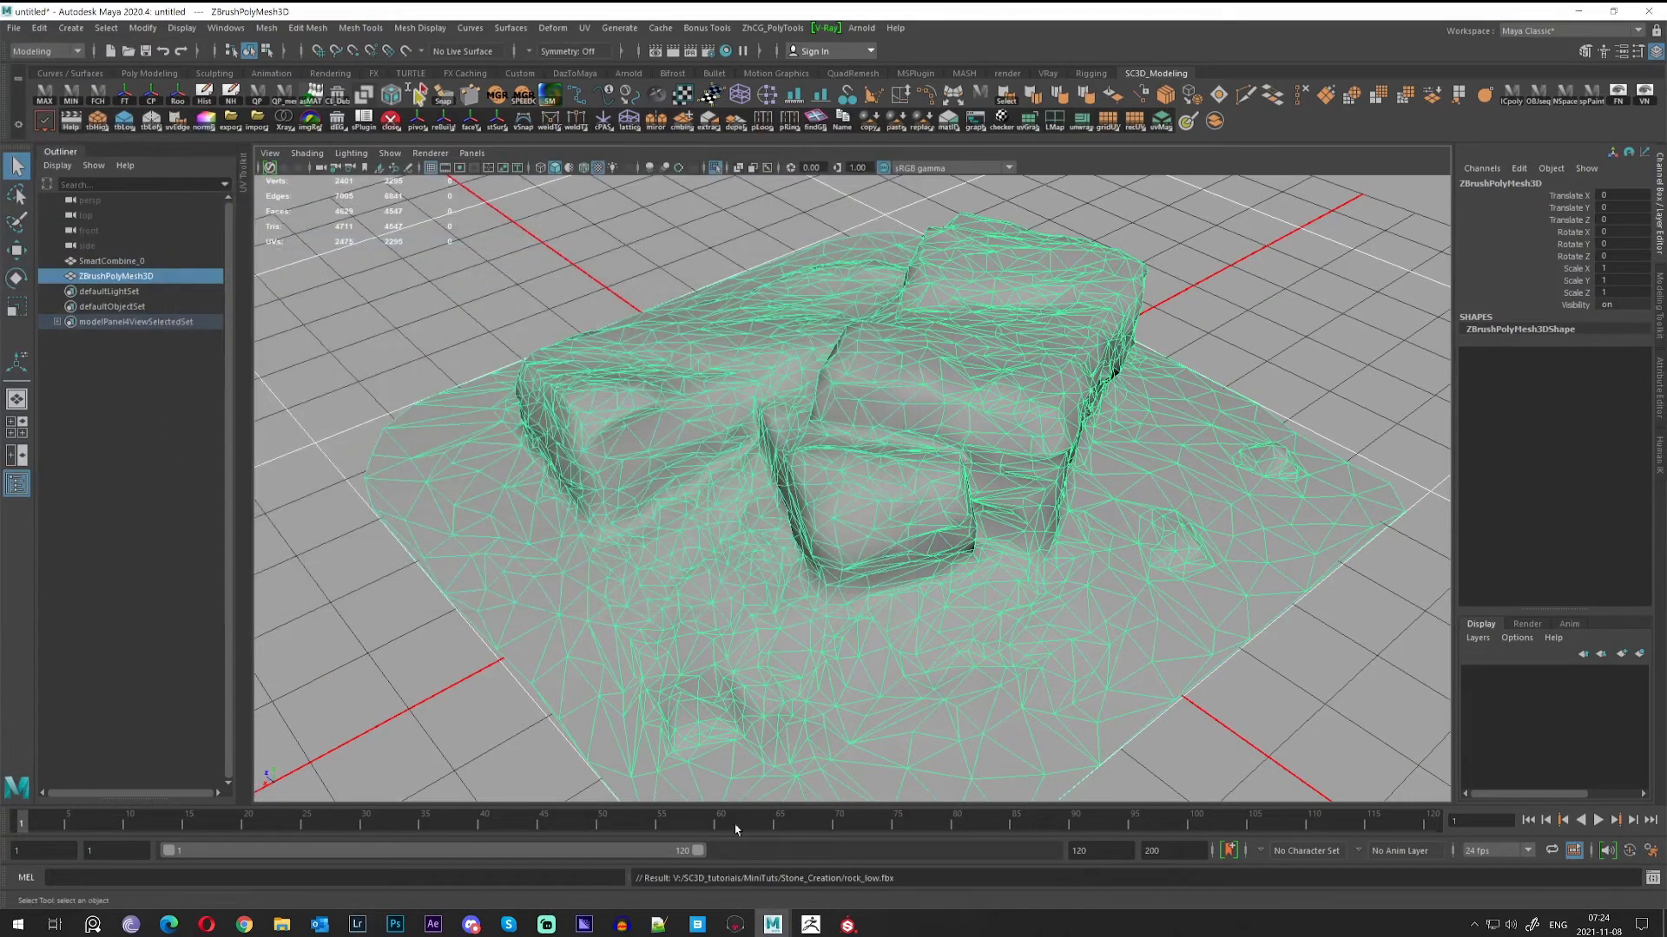
# Back in Substance Painter, reload rock_low.fbx through the project configuration and rebake all seven mesh maps at 2048.
pyautogui.click(847, 926)
pyautogui.click(49, 31)
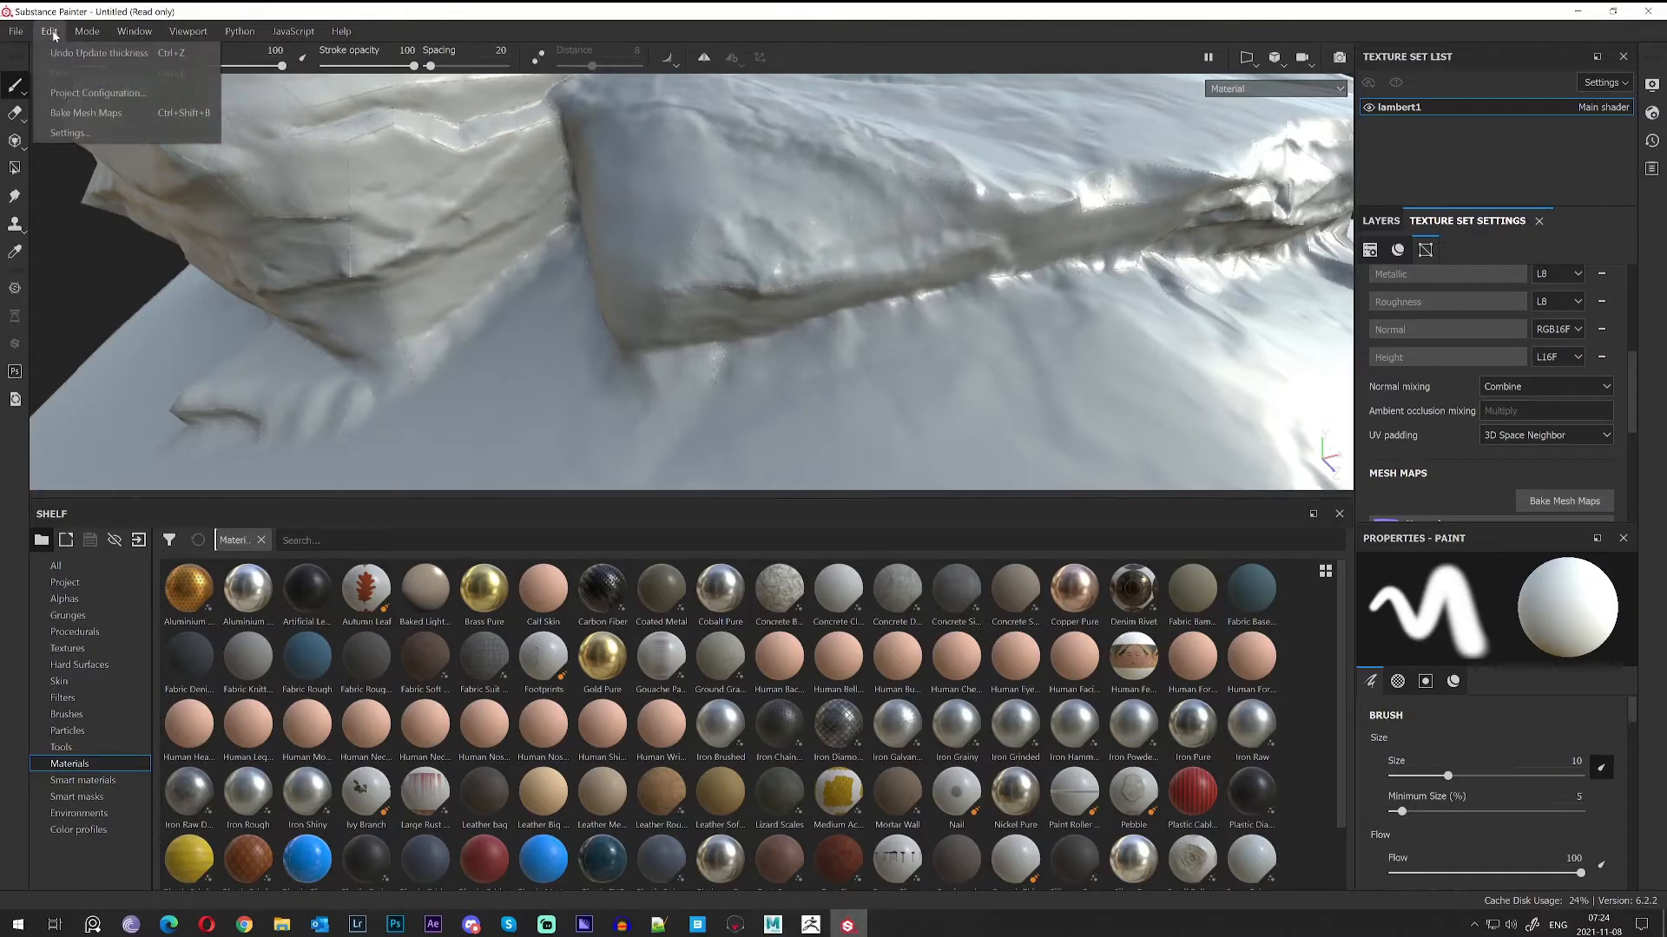
pyautogui.click(97, 93)
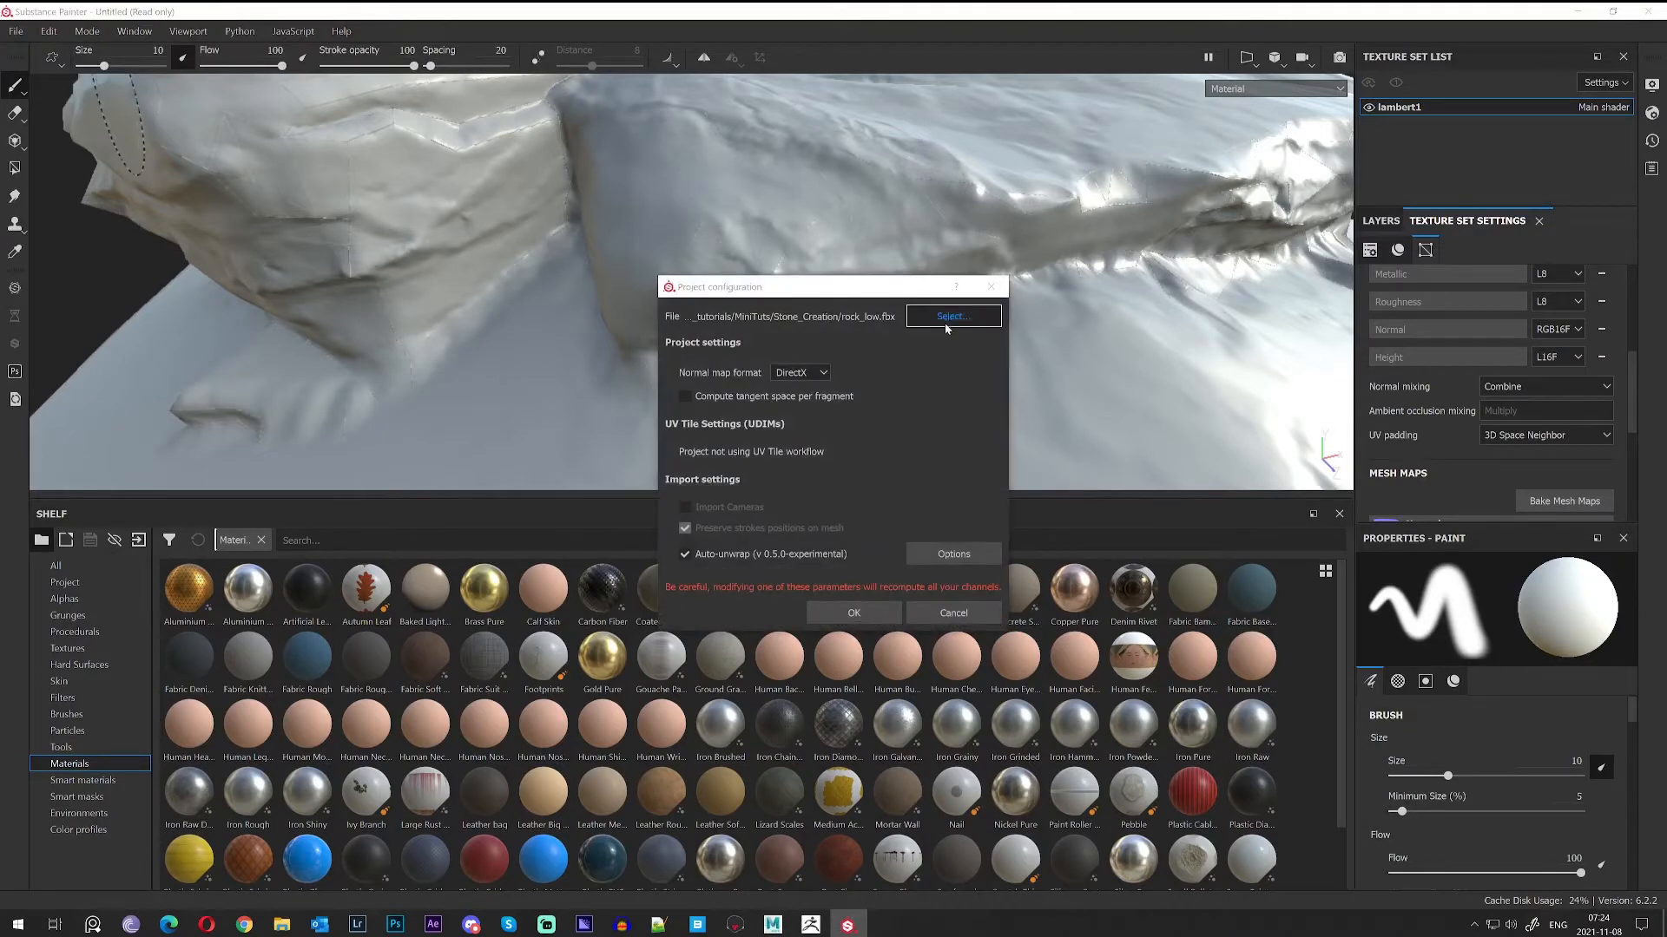
pyautogui.click(953, 316)
pyautogui.click(1078, 429)
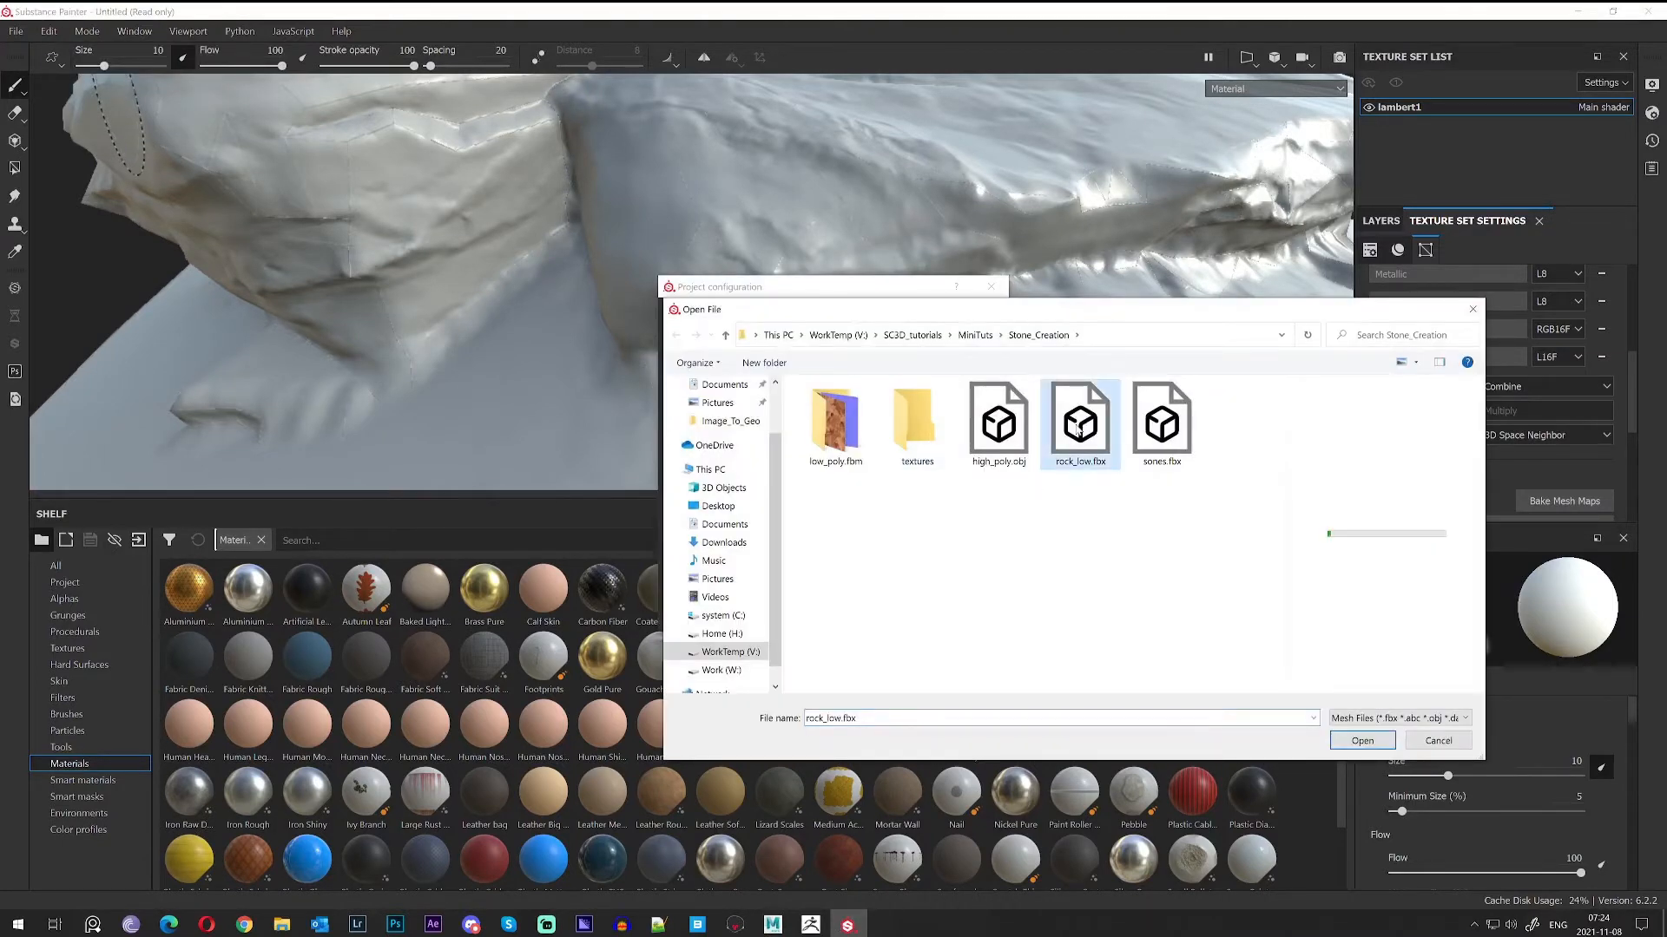
pyautogui.doubleClick(1078, 428)
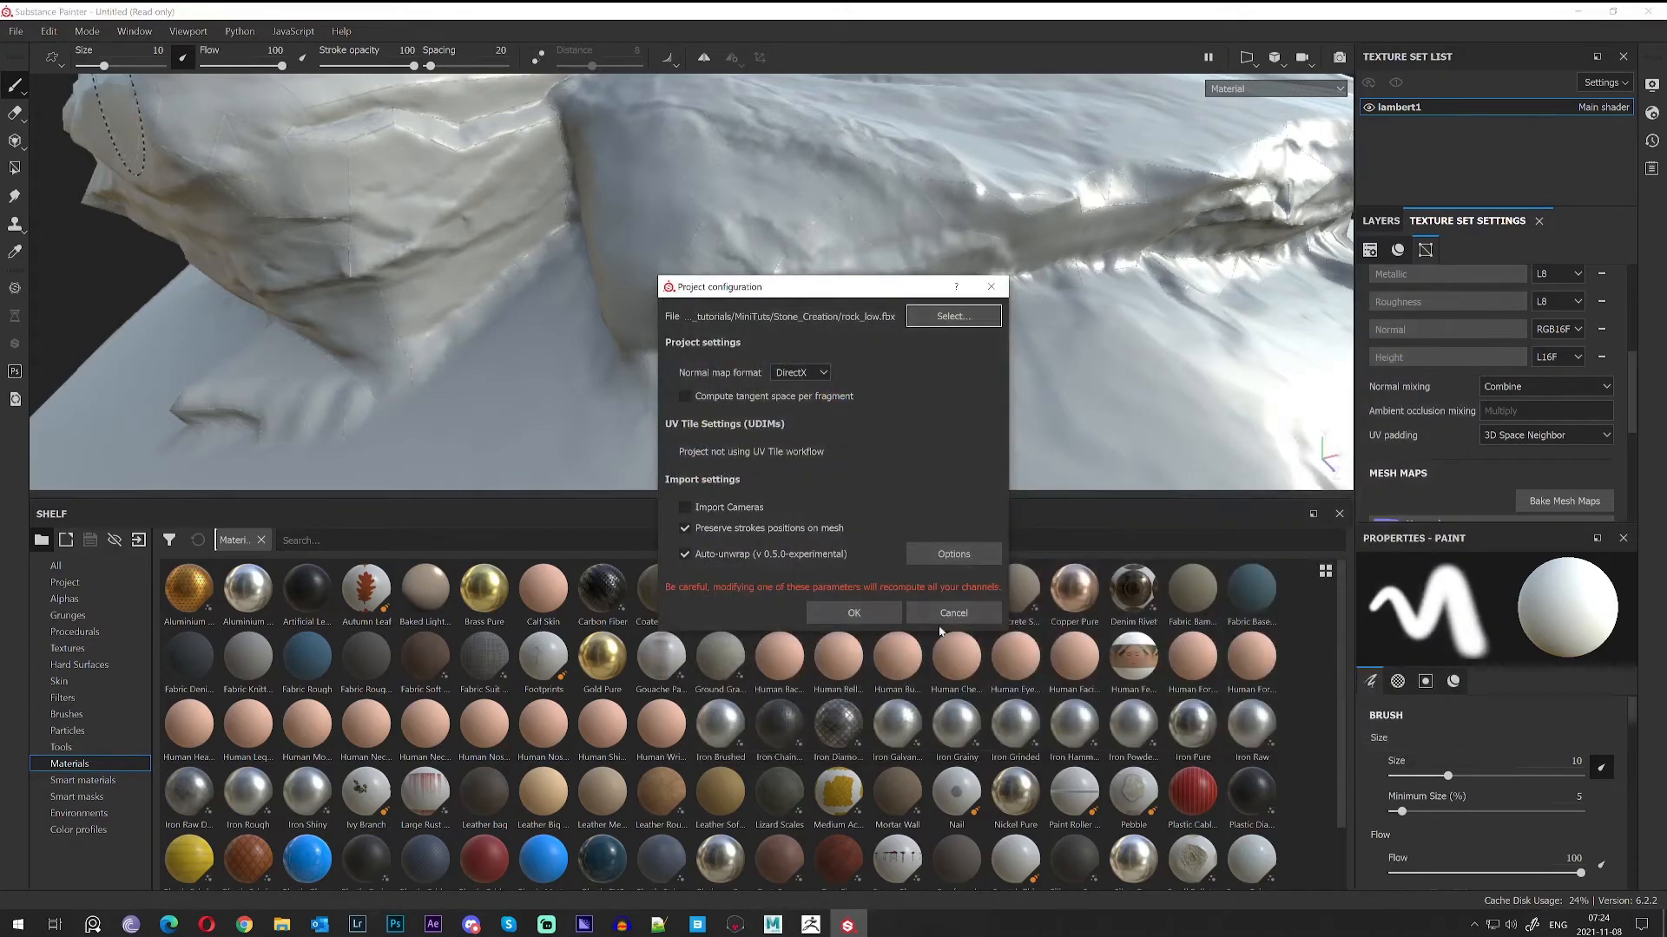
pyautogui.click(854, 613)
pyautogui.click(1599, 503)
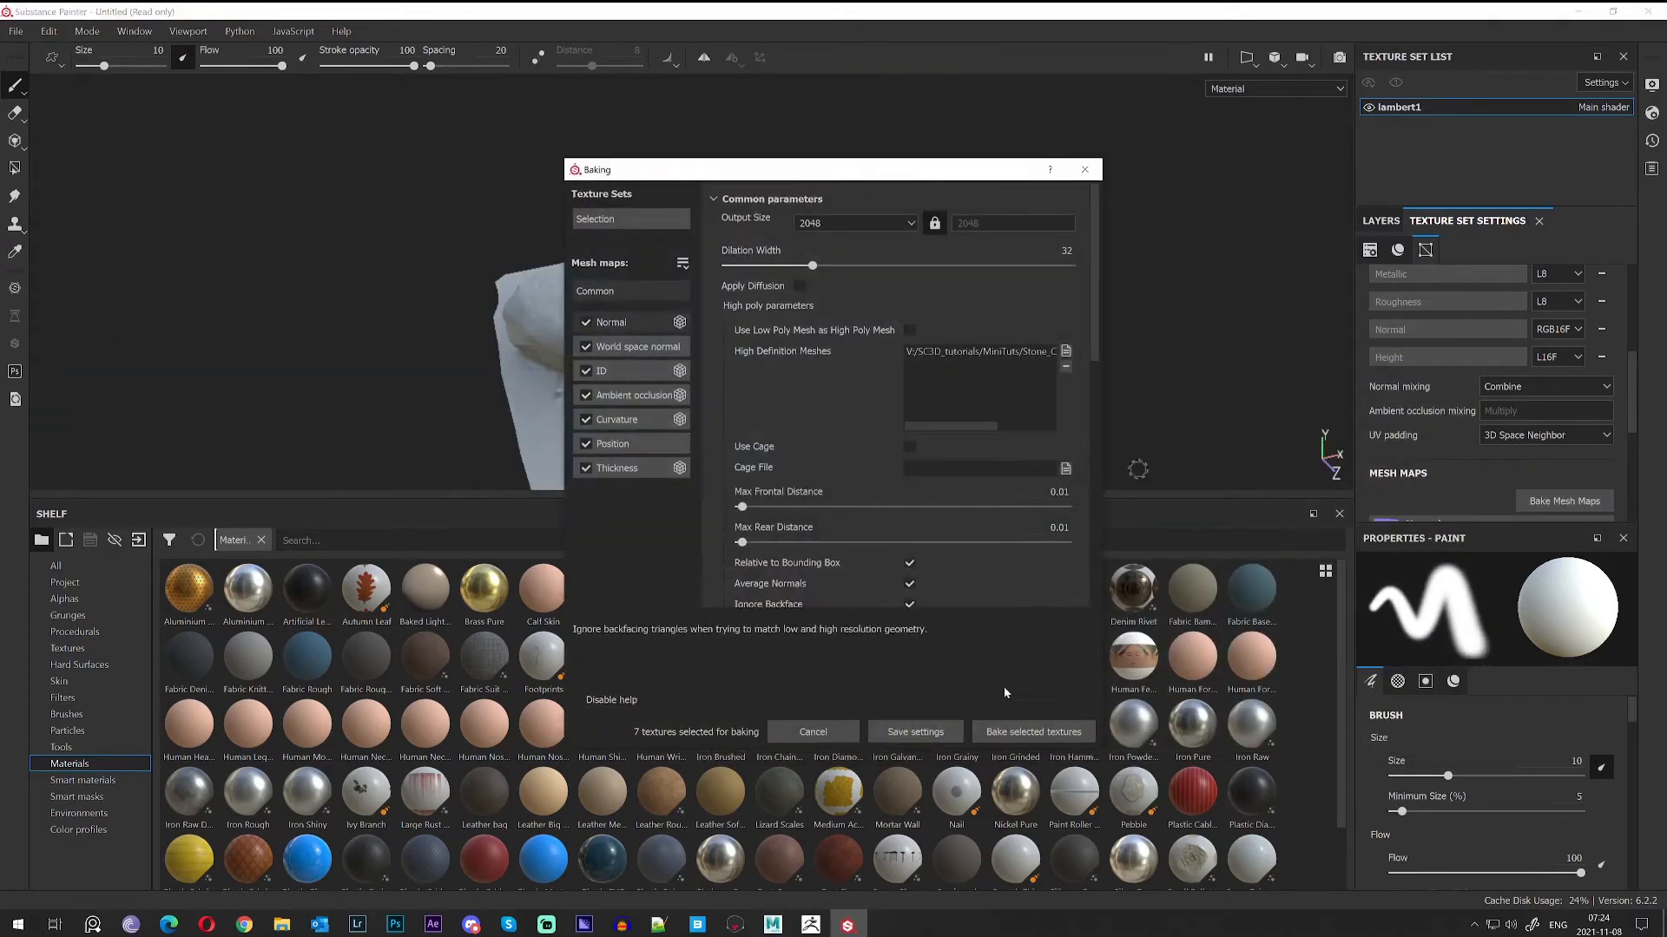
pyautogui.click(1046, 732)
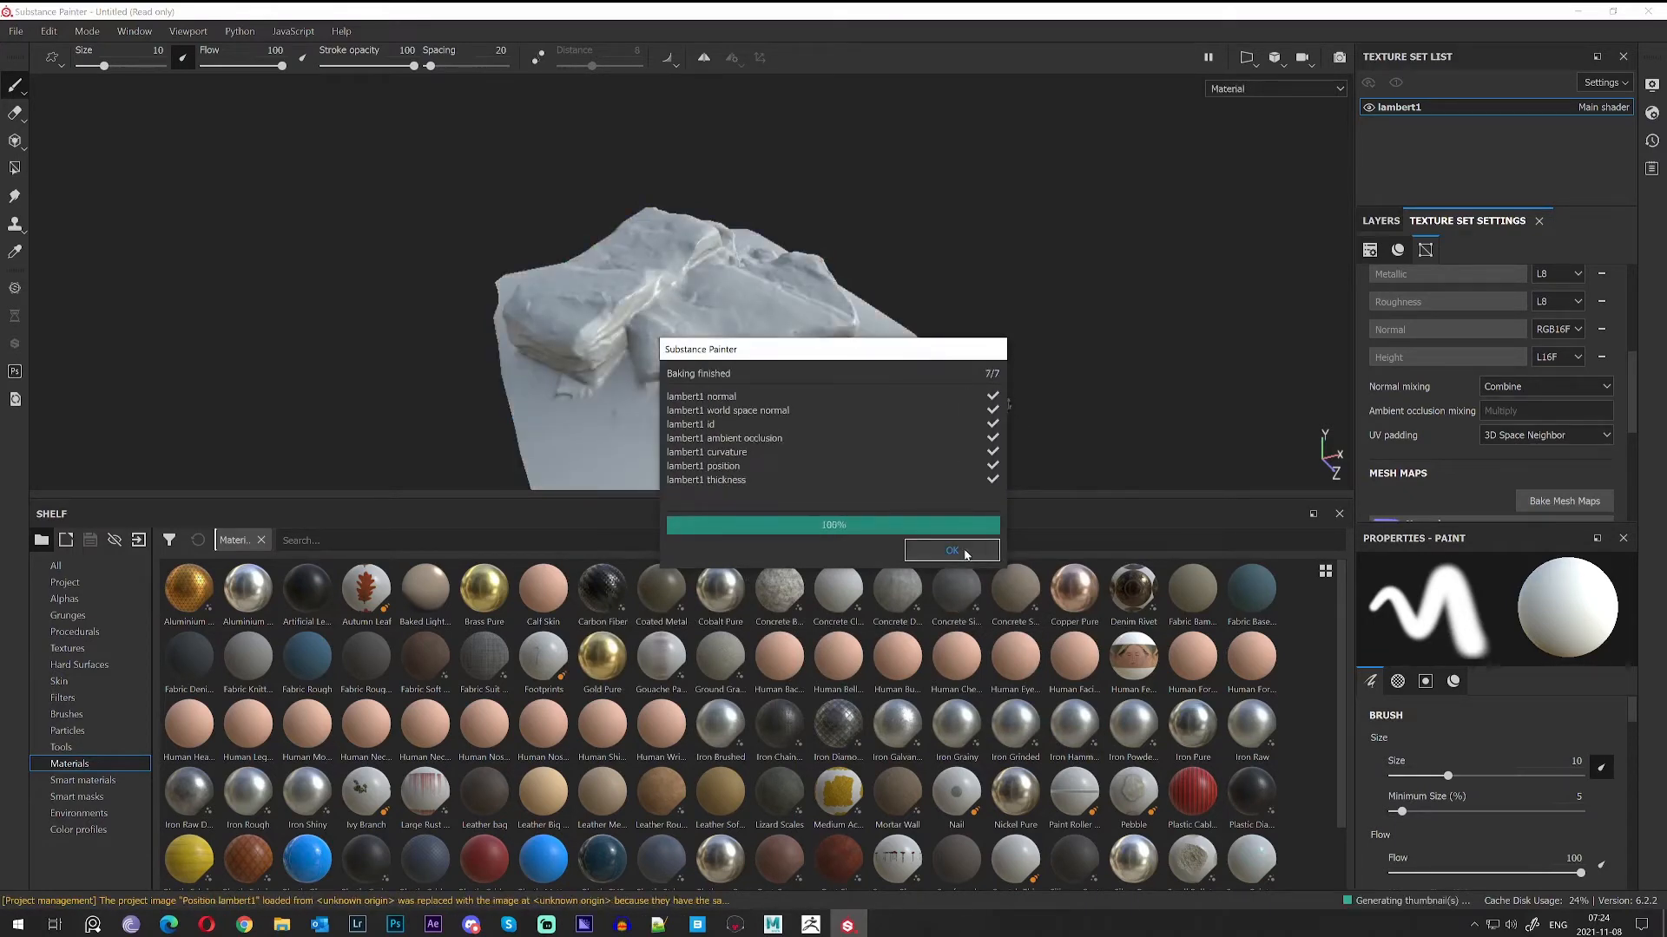
# Examine the rebaked stone and the surrounding ground from several angles for shading and bake errors.
pyautogui.keyDown('alt'); pyautogui.moveTo(1105, 408); pyautogui.dragTo(907, 335); pyautogui.keyUp('alt')
pyautogui.scroll(-5, 901, 278)
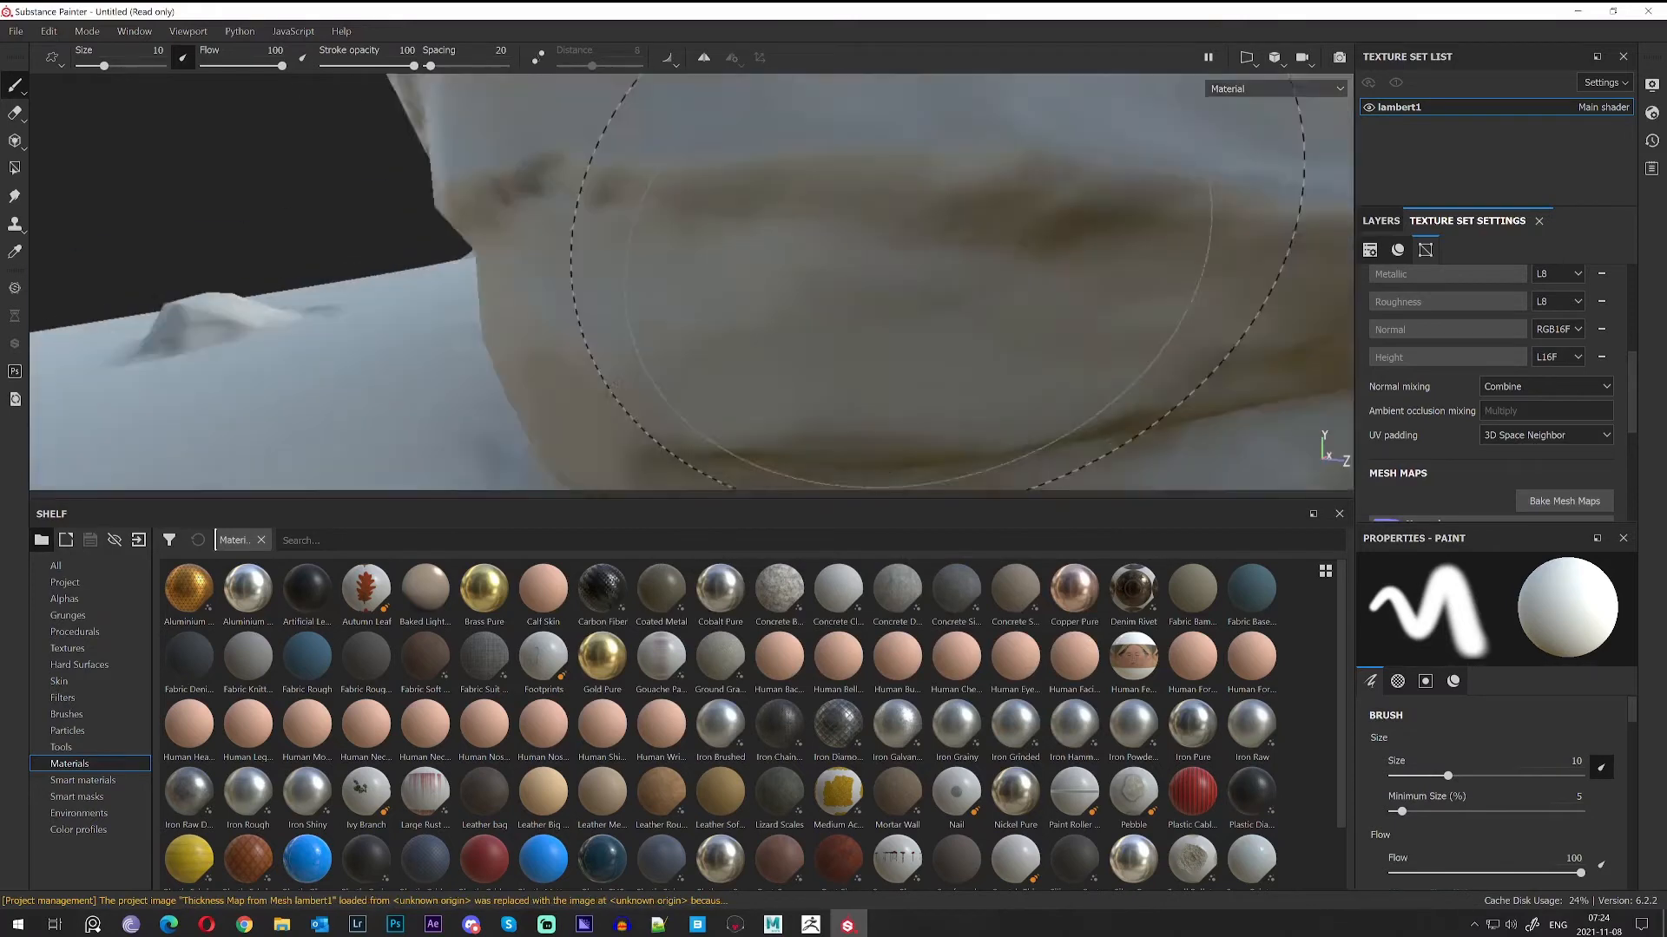
pyautogui.keyDown('alt'); pyautogui.moveTo(900, 277); pyautogui.dragTo(451, 202, button='middle'); pyautogui.keyUp('alt')
pyautogui.keyDown('alt'); pyautogui.moveTo(781, 208); pyautogui.dragTo(808, 301); pyautogui.keyUp('alt')
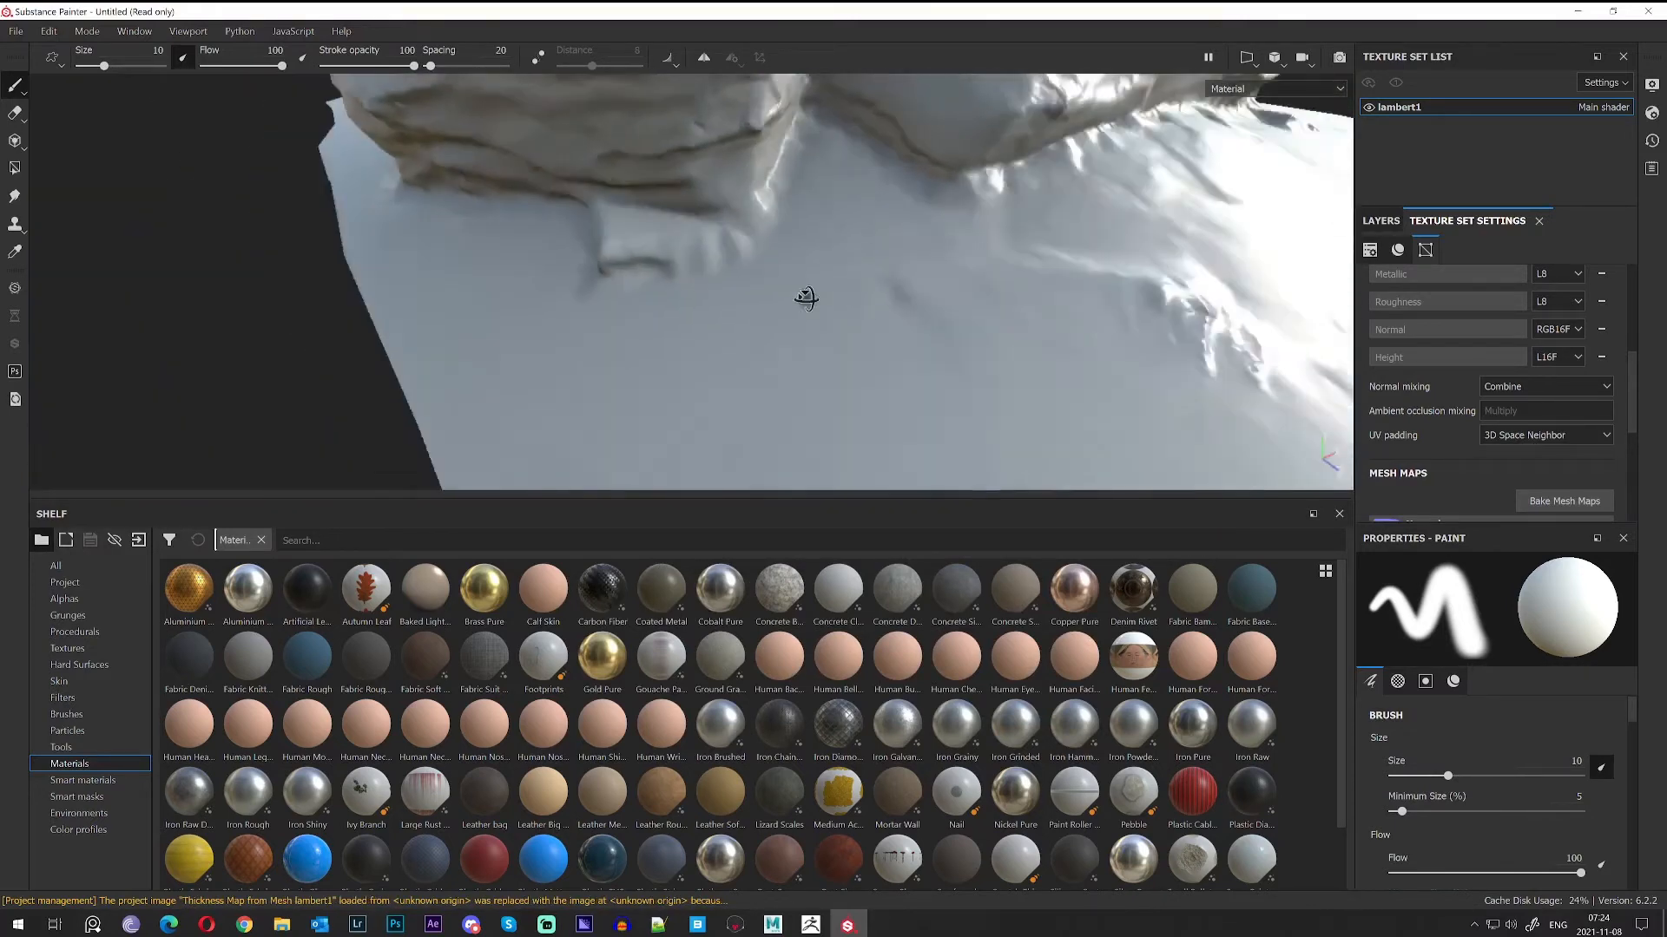
pyautogui.scroll(3, 803, 364)
pyautogui.keyDown('alt'); pyautogui.moveTo(799, 387); pyautogui.dragTo(465, 178); pyautogui.keyUp('alt')
pyautogui.scroll(3, 871, 287)
pyautogui.scroll(-5, 908, 271)
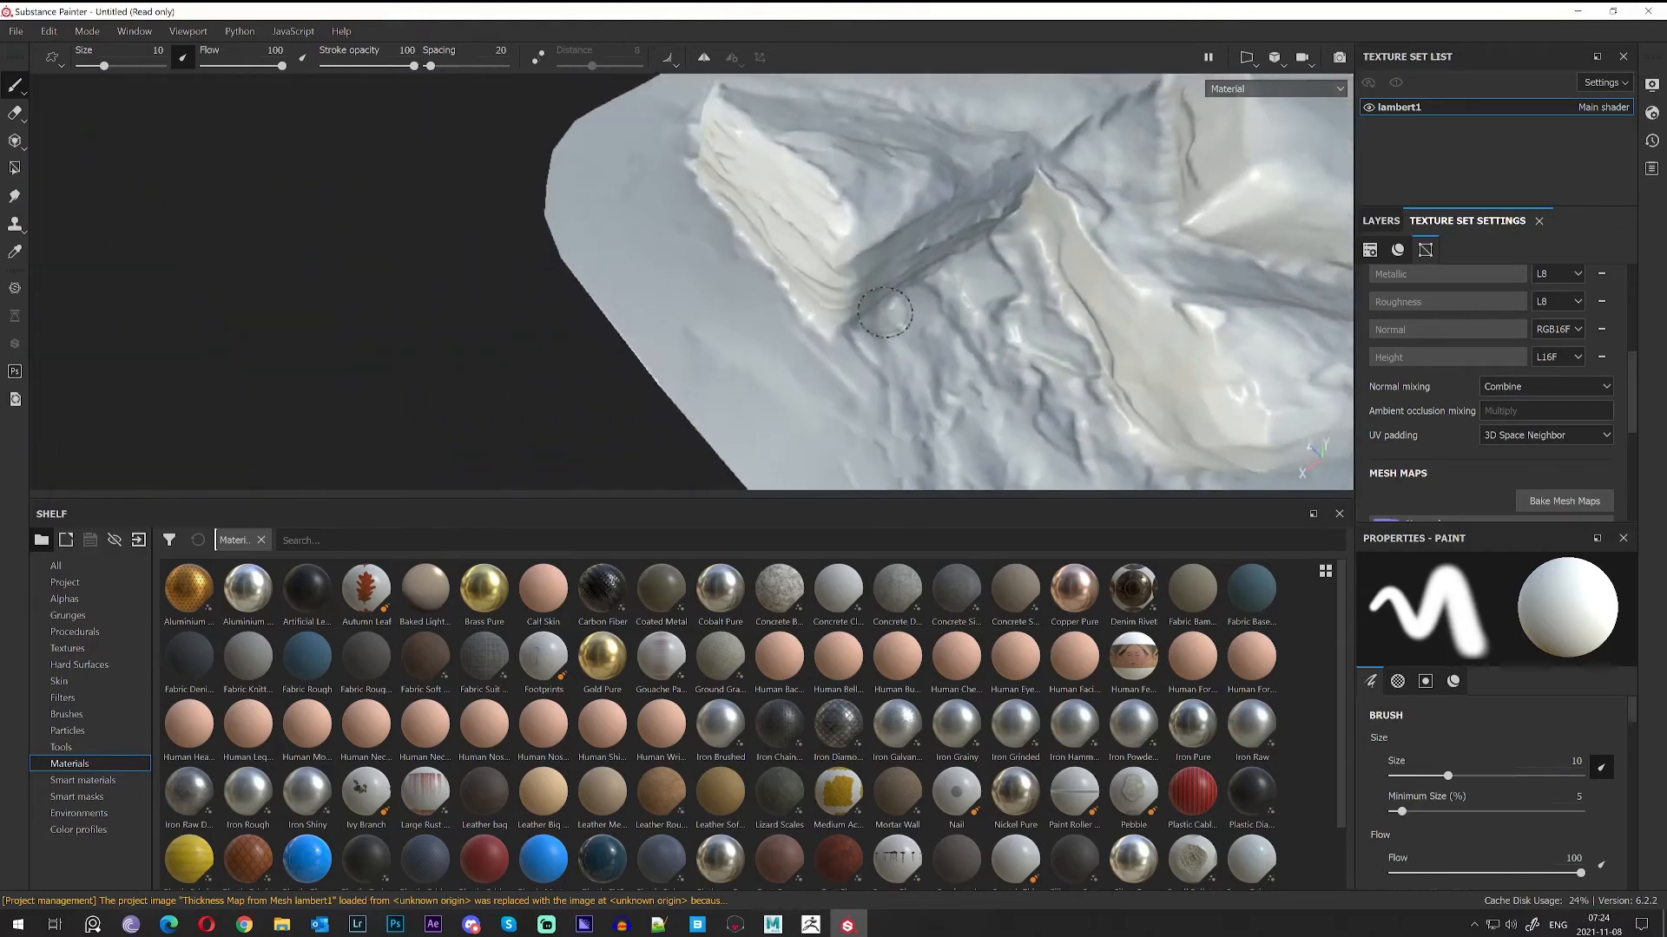
pyautogui.keyDown('alt'); pyautogui.moveTo(908, 271); pyautogui.dragTo(810, 303); pyautogui.keyUp('alt')
# Add two fill layers above Layer 1 in the layer stack.
pyautogui.click(1381, 222)
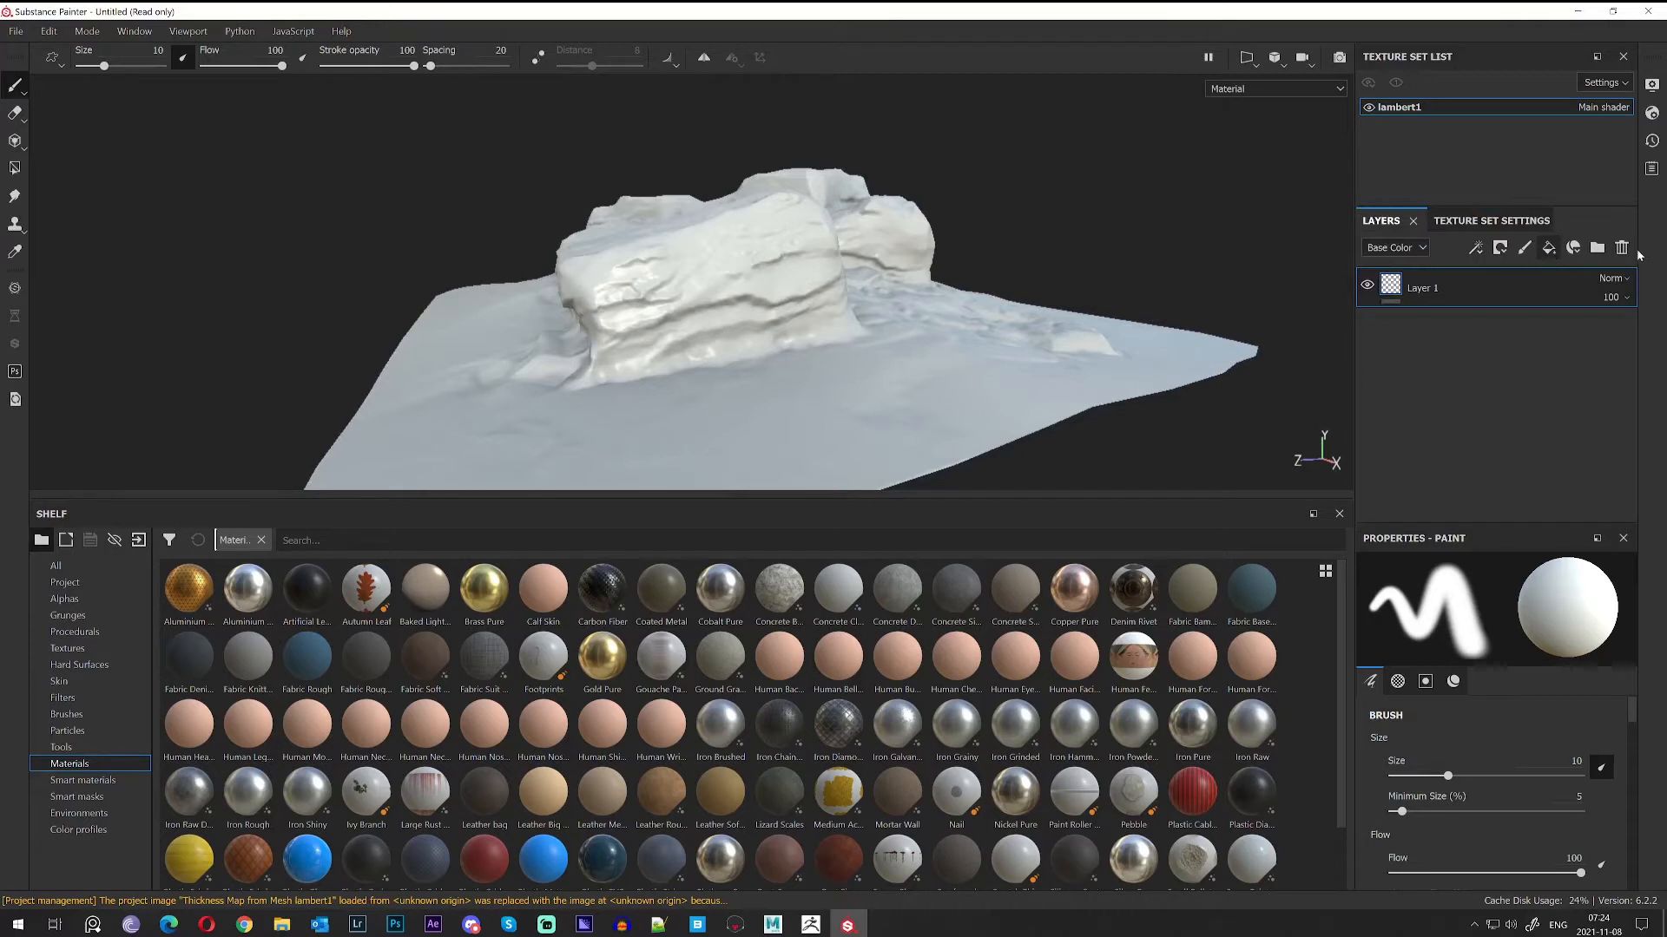
pyautogui.click(1548, 248)
pyautogui.click(1548, 247)
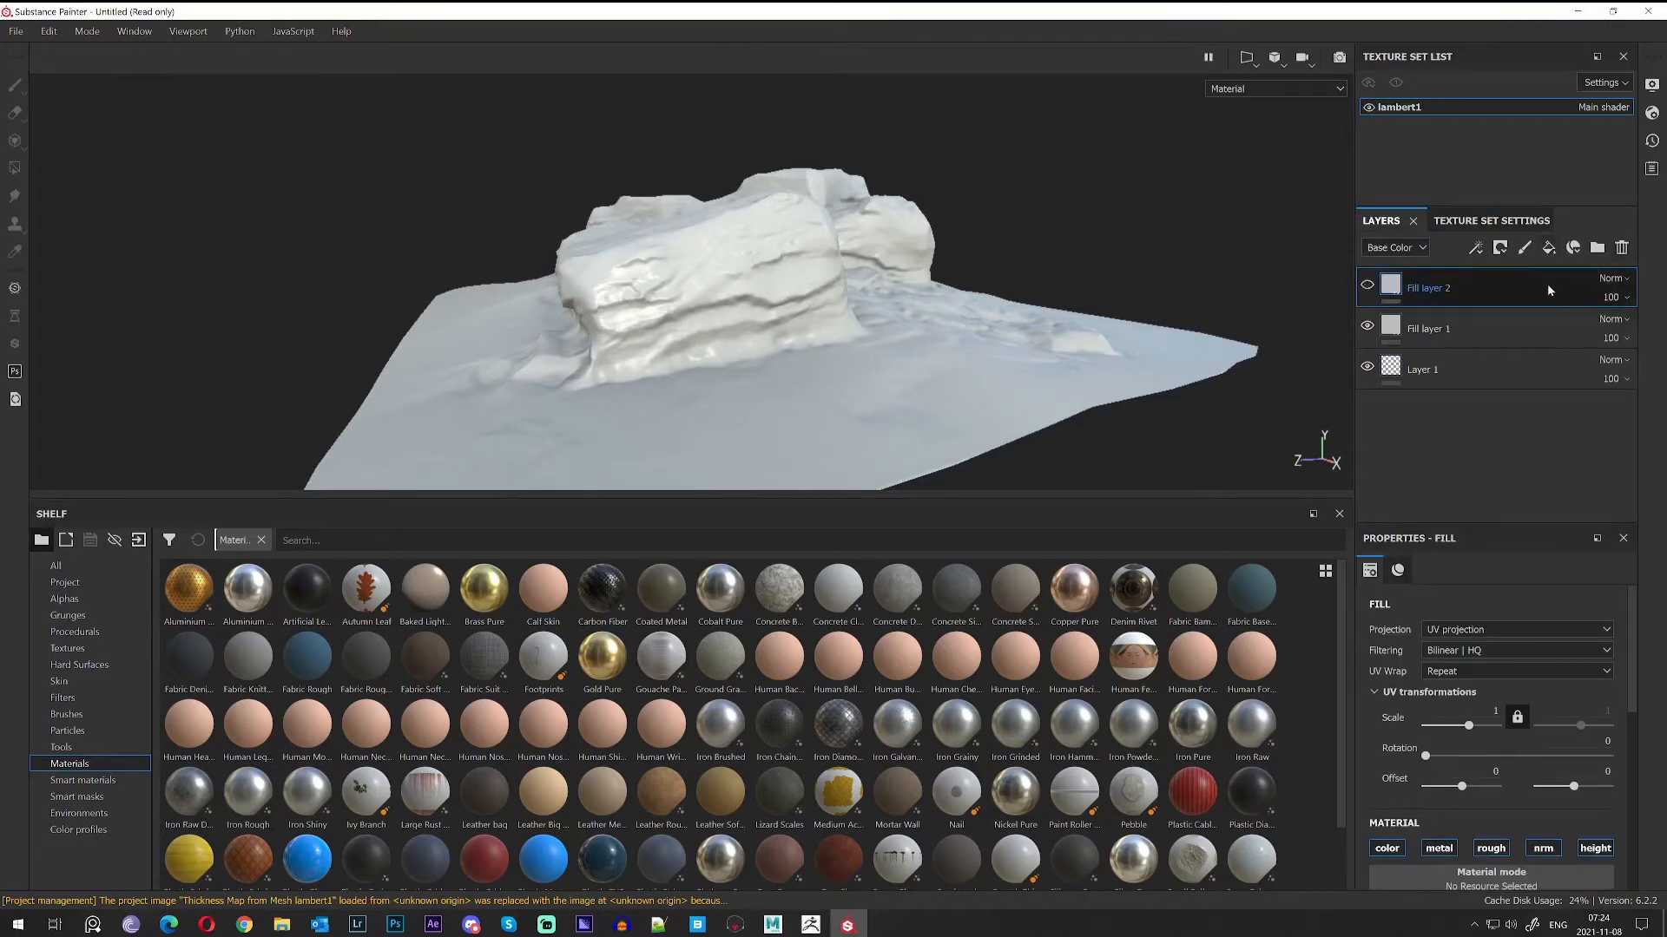
# Set the base color of Fill layer 1 to a dark orange-brown, R 0.175, G 0.067, B 0.007.
pyautogui.click(1532, 330)
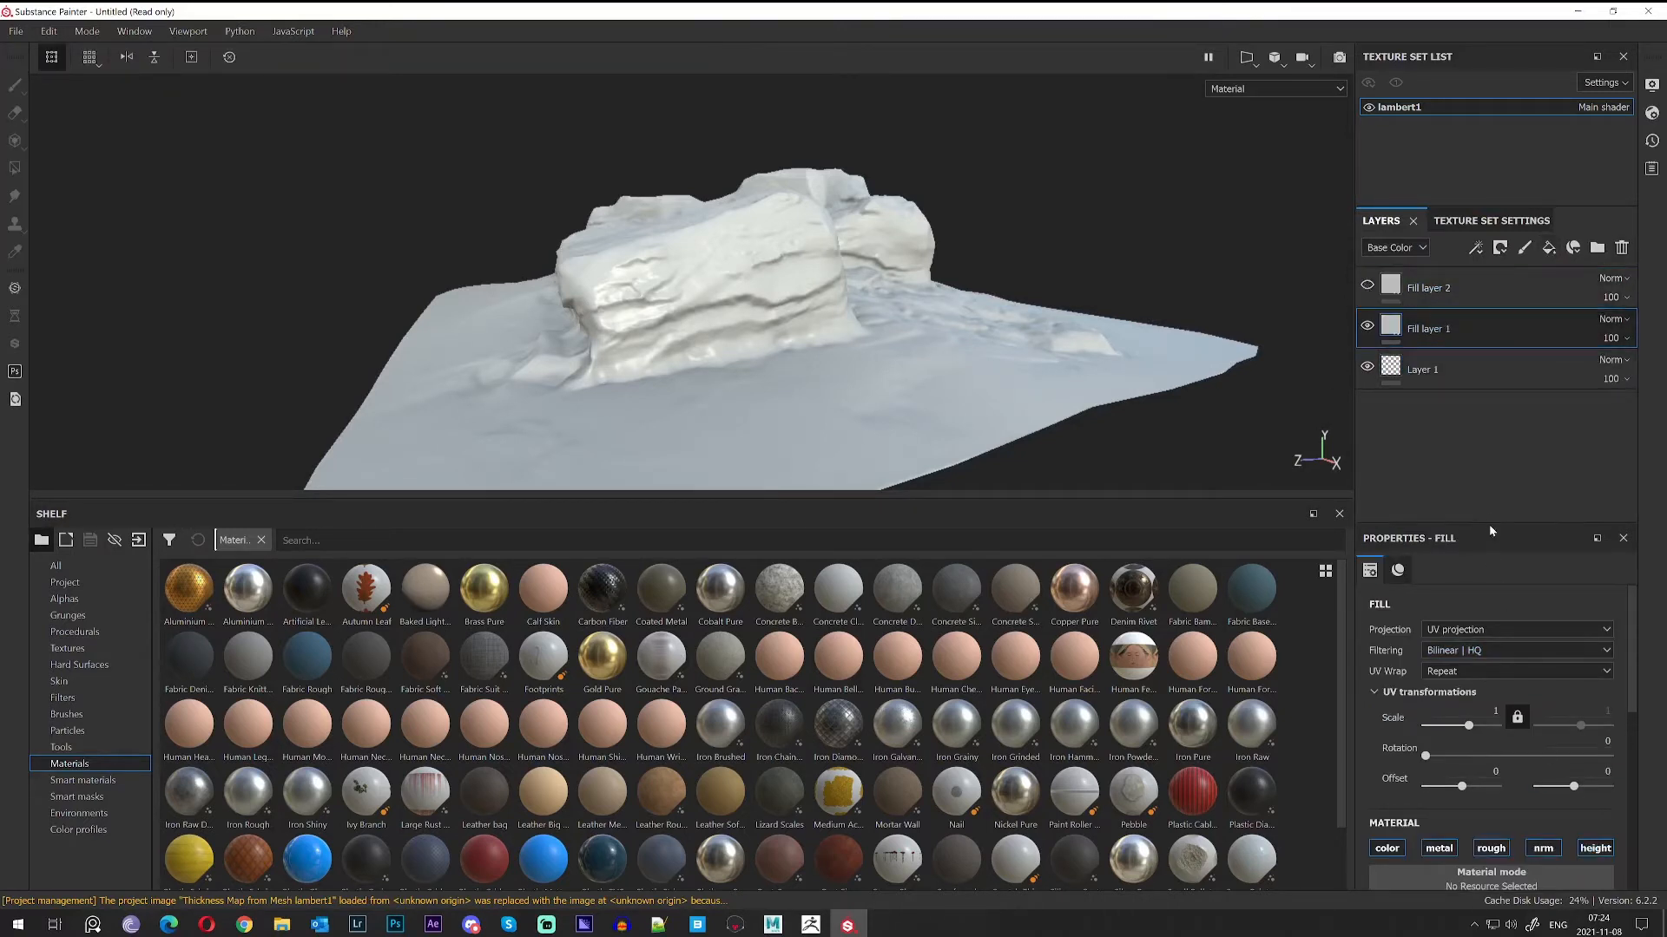
pyautogui.moveTo(1492, 519); pyautogui.dragTo(1497, 428)
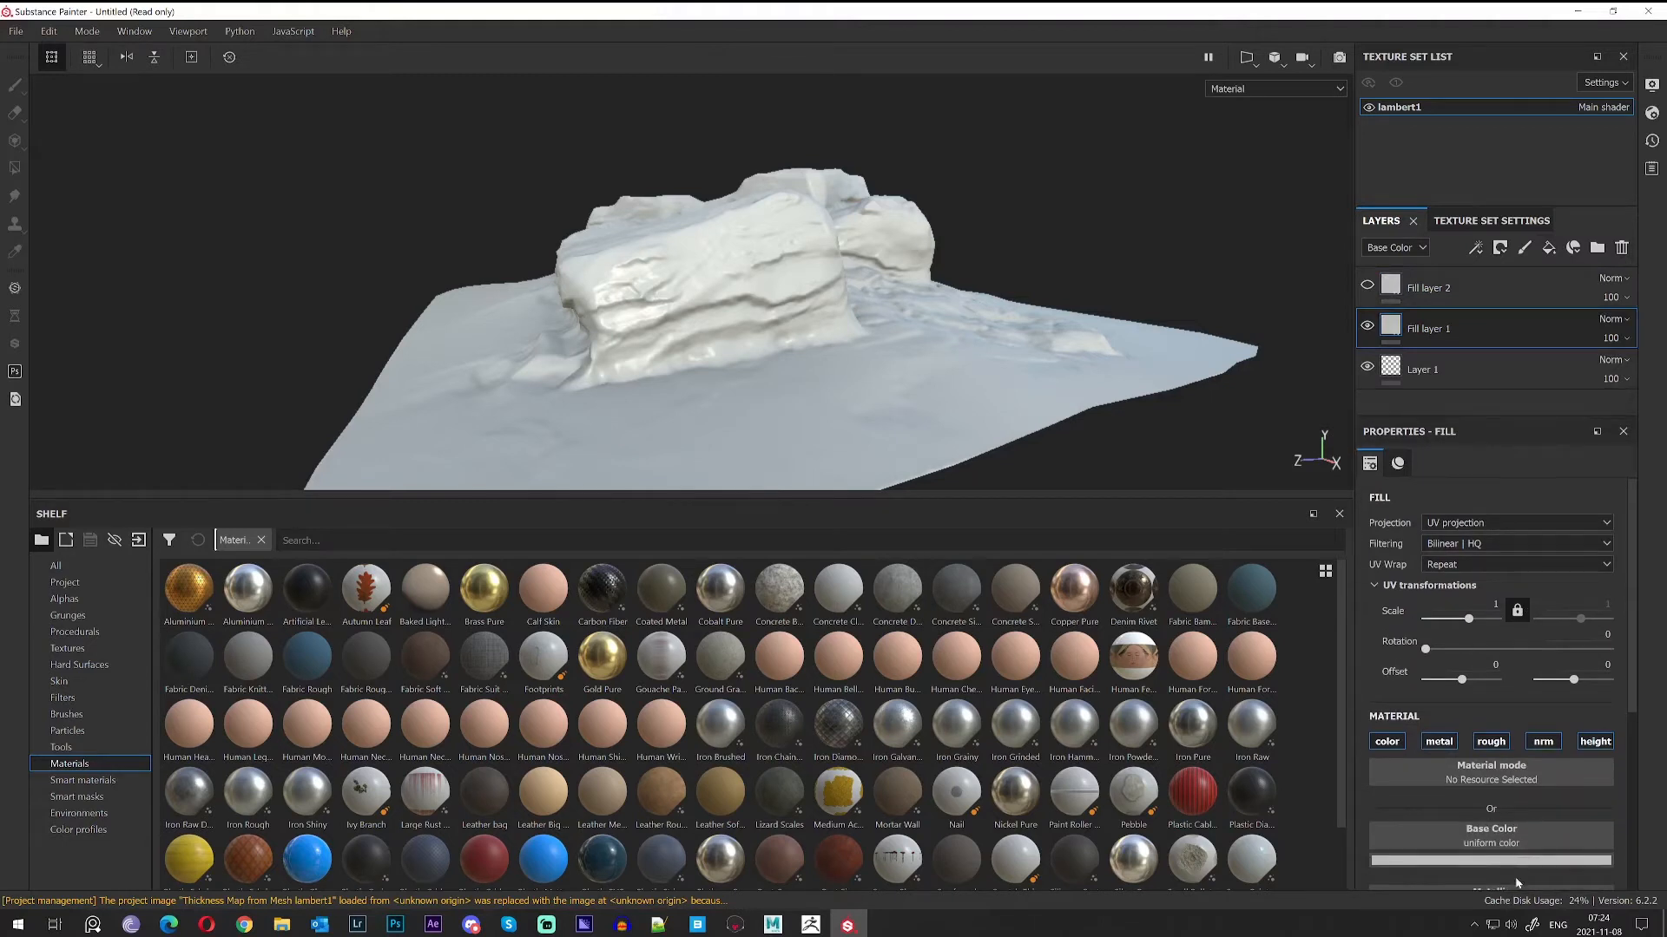
pyautogui.click(1491, 860)
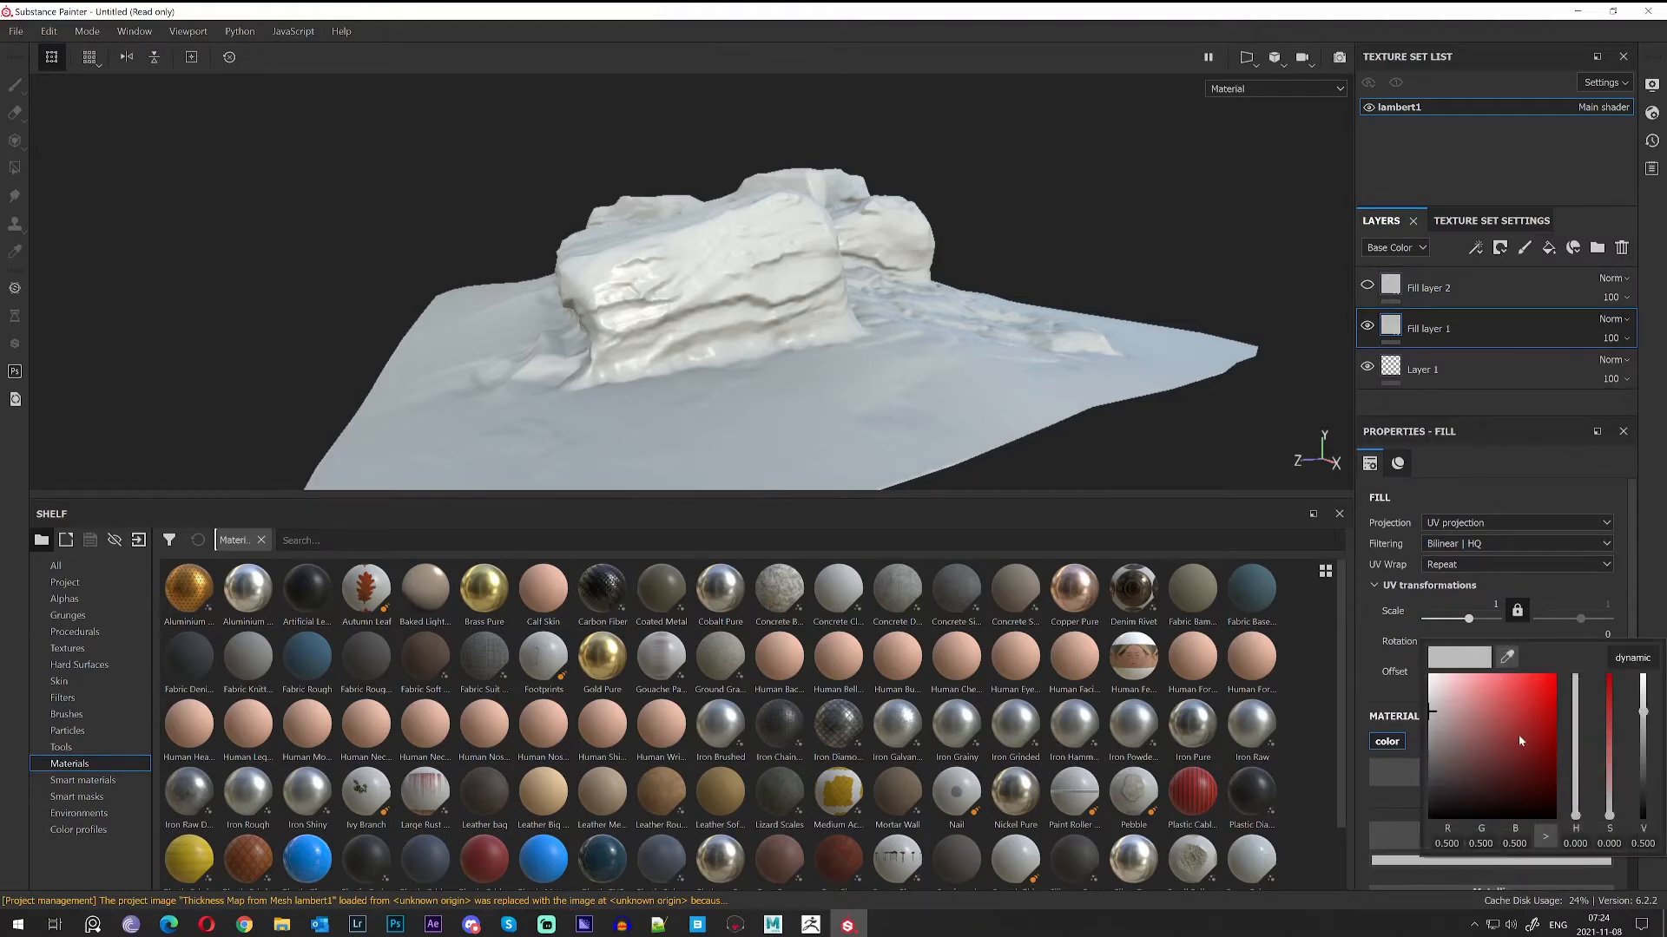
pyautogui.moveTo(1519, 735); pyautogui.dragTo(1517, 772)
pyautogui.moveTo(1577, 818); pyautogui.dragTo(1651, 766)
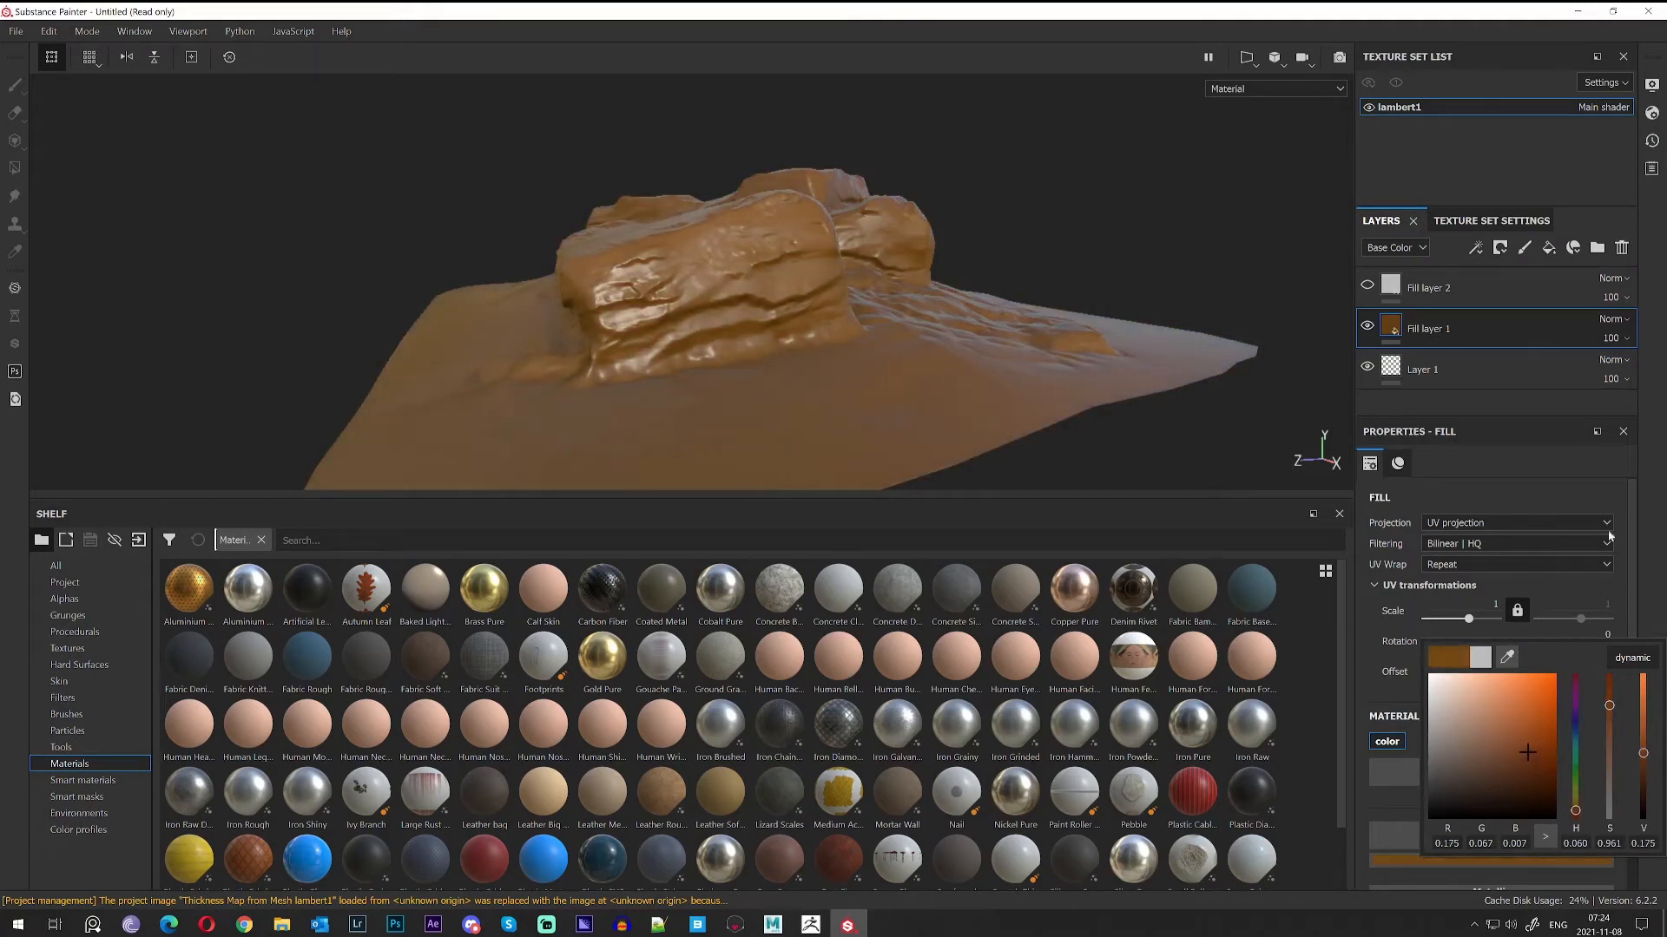
pyautogui.keyDown('alt'); pyautogui.moveTo(956, 435); pyautogui.dragTo(1029, 374); pyautogui.keyUp('alt')
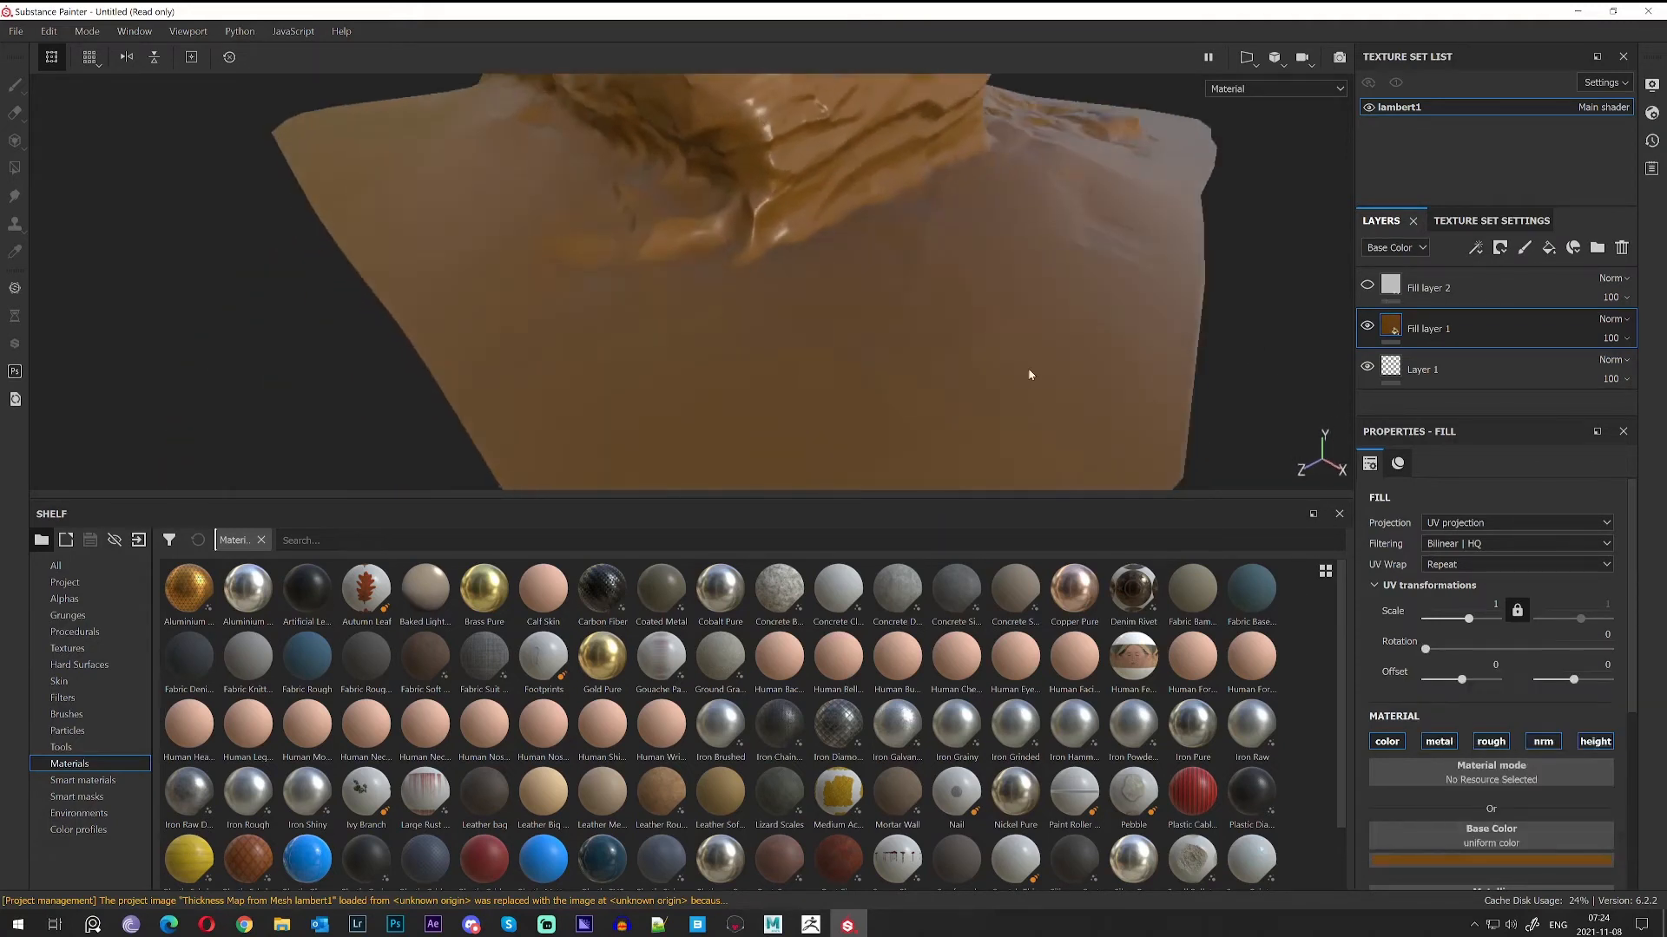
# Fine-tune the hue and saturation of Fill layer 1's brown base color, checking it on the stone.
pyautogui.click(1581, 861)
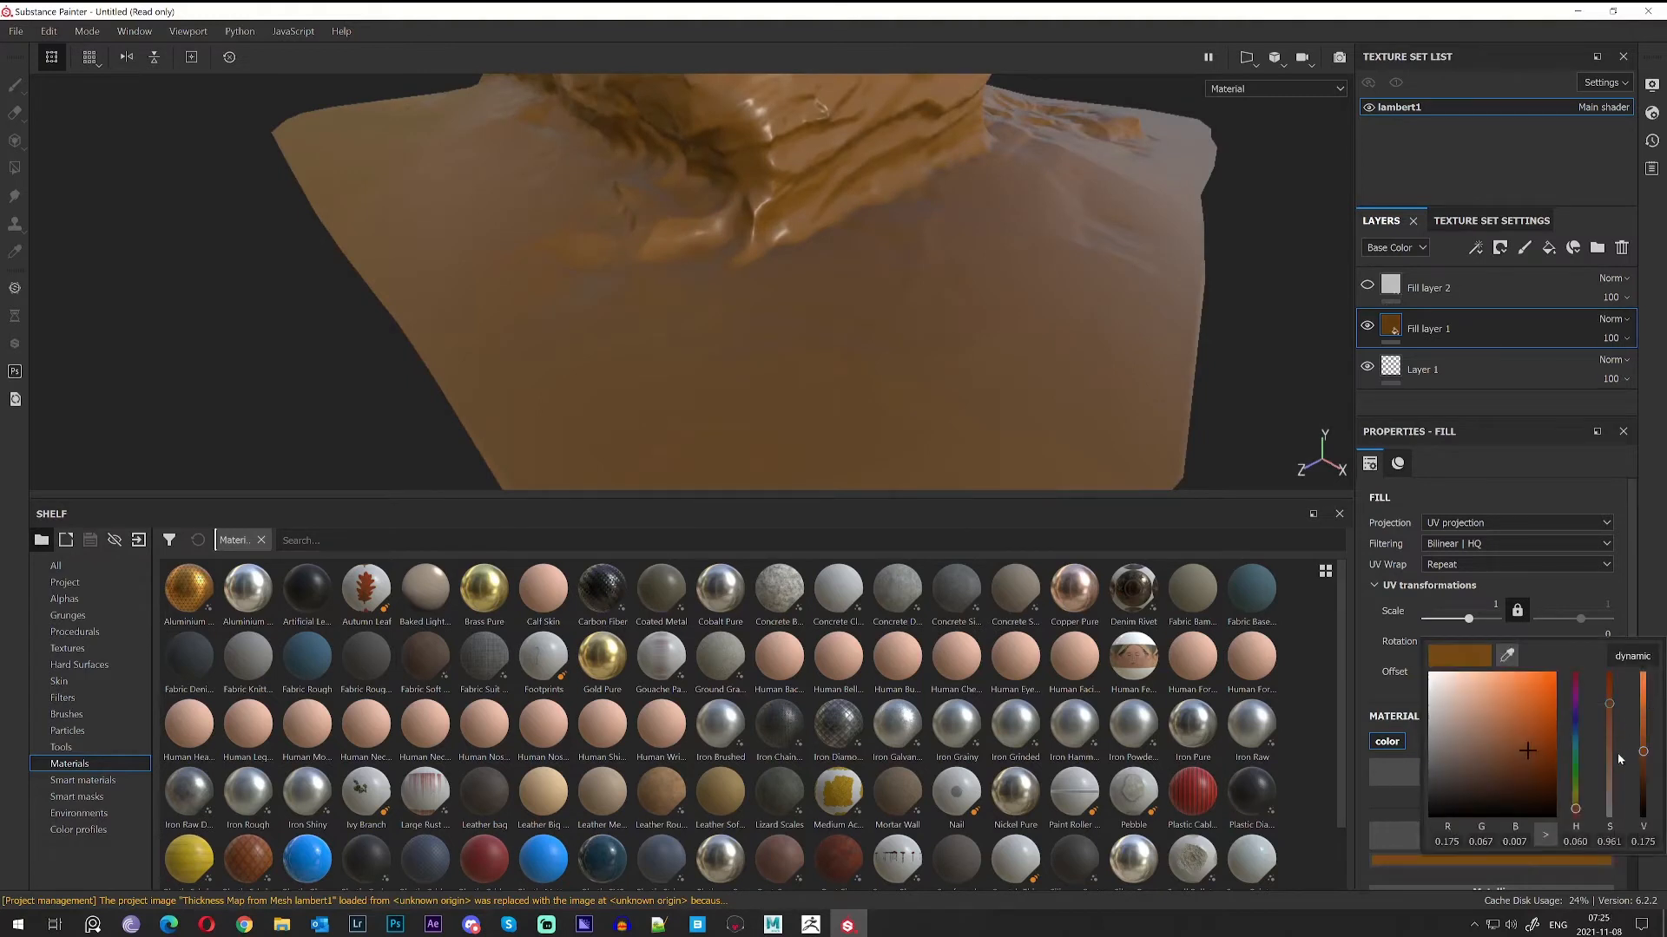
pyautogui.moveTo(1577, 813); pyautogui.dragTo(1577, 809)
pyautogui.moveTo(1608, 703); pyautogui.dragTo(1612, 687)
pyautogui.keyDown('alt'); pyautogui.moveTo(775, 270); pyautogui.dragTo(918, 484); pyautogui.keyUp('alt')
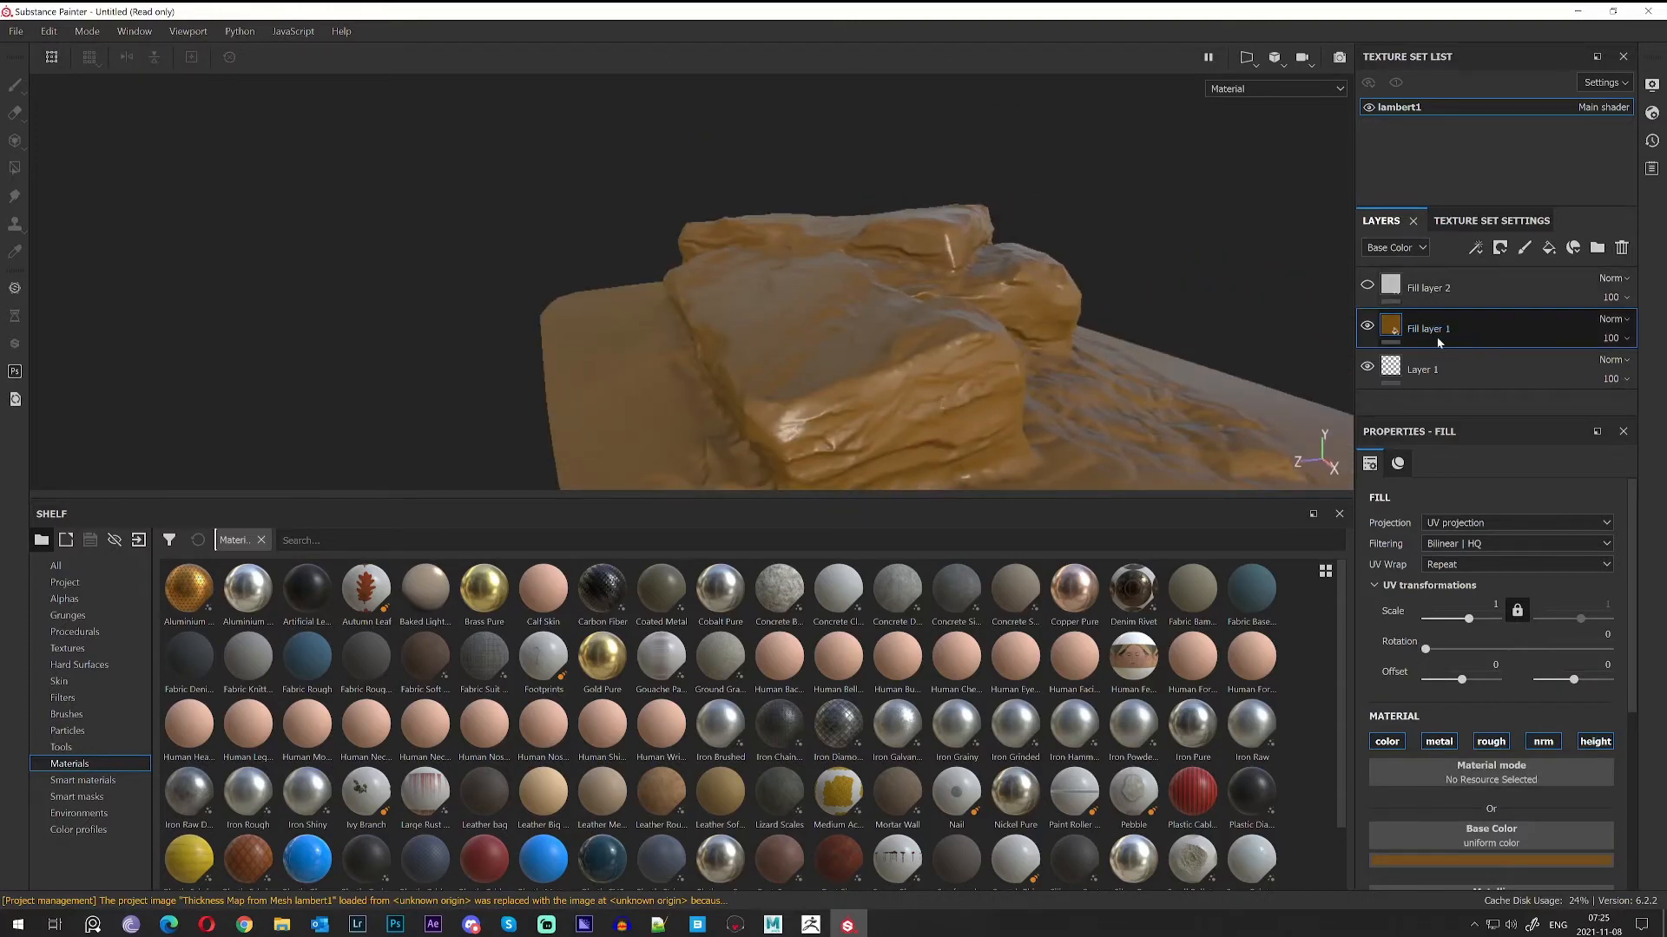
# Duplicate Fill layer 1 and add a black mask to the copy.
pyautogui.hotkey('ctrl', 'd')
pyautogui.rightClick(1466, 333)
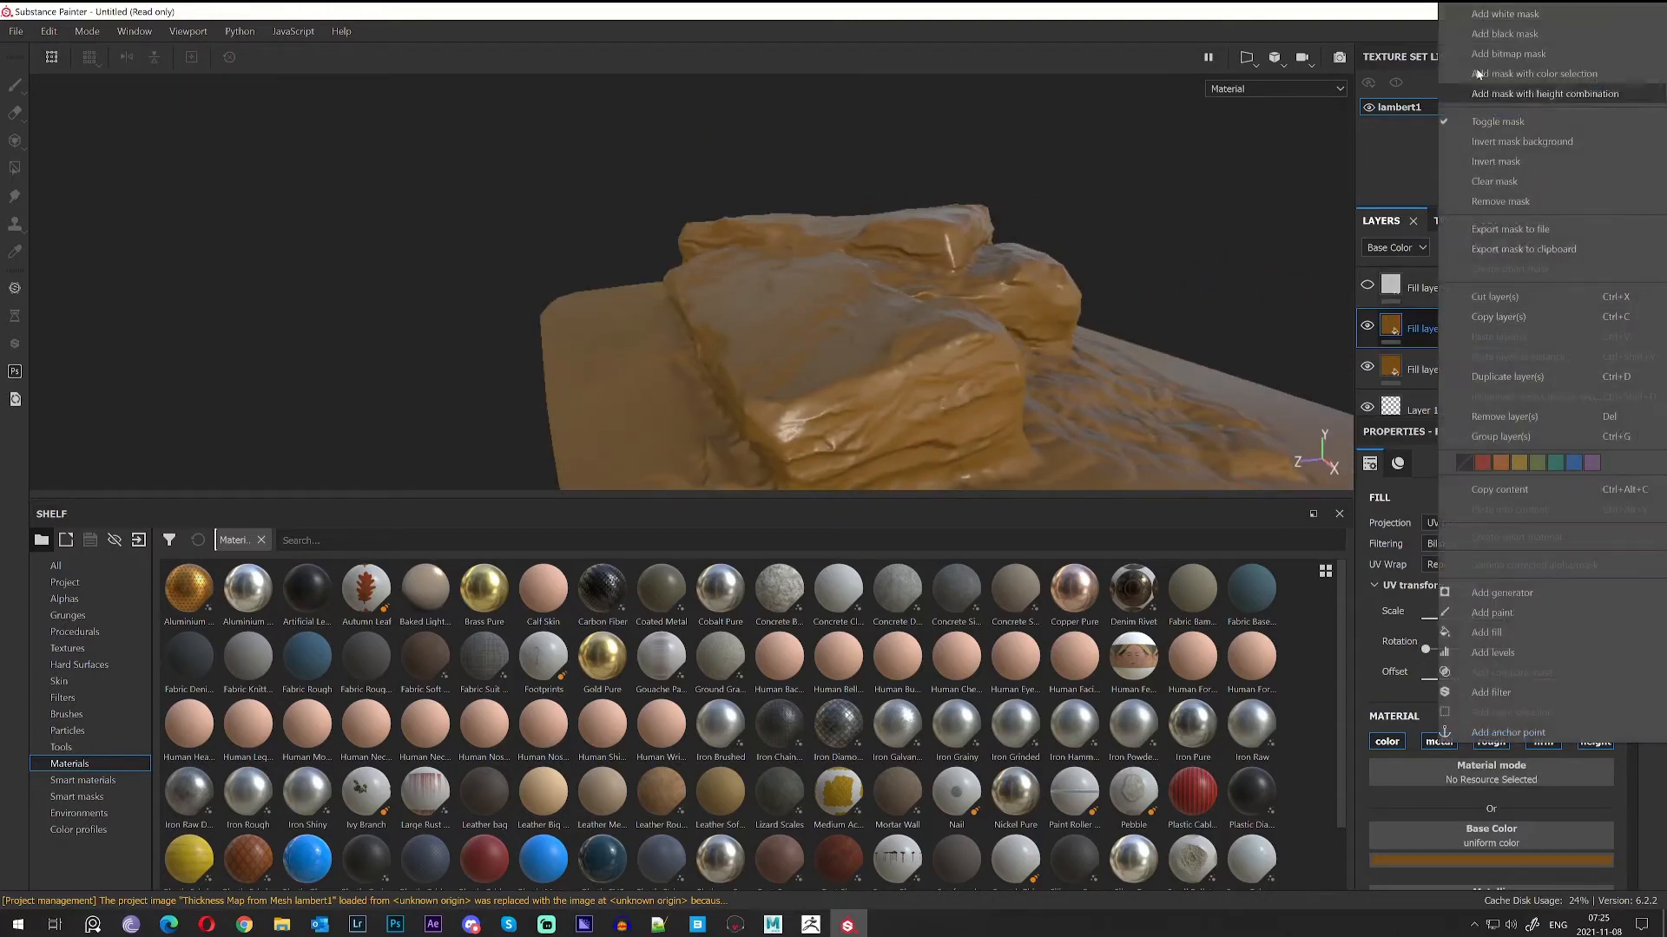
pyautogui.click(1528, 39)
pyautogui.scroll(-2, 1488, 634)
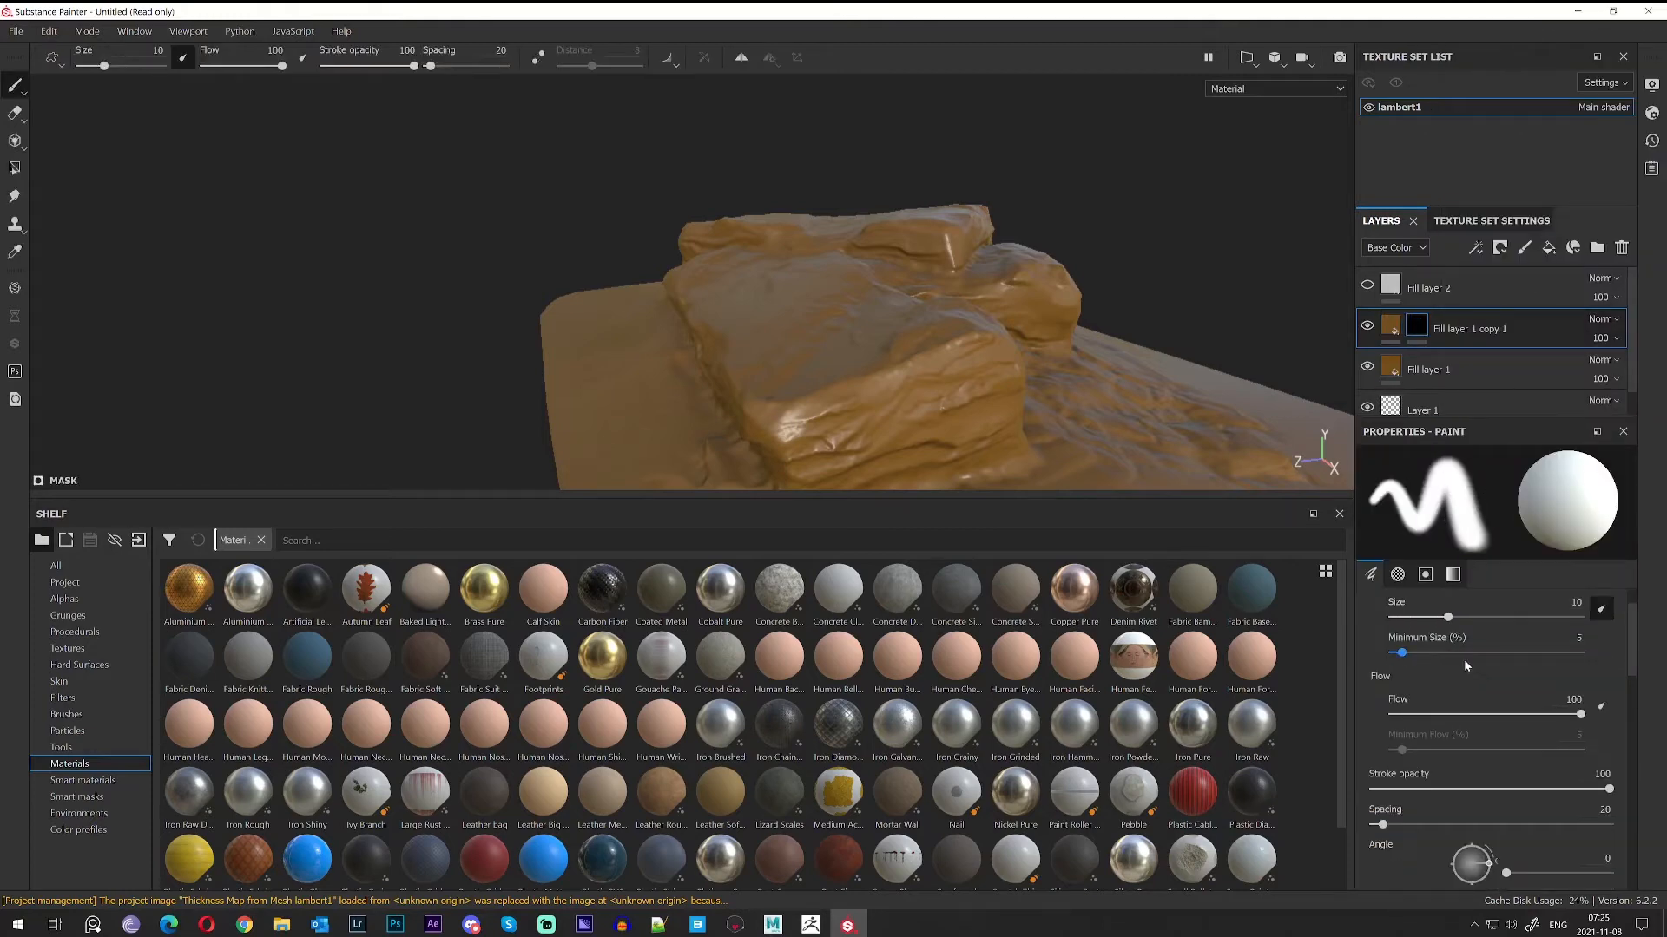
# Add a Mask Editor generator to the black mask of Fill layer 1 copy 1.
pyautogui.rightClick(1415, 325)
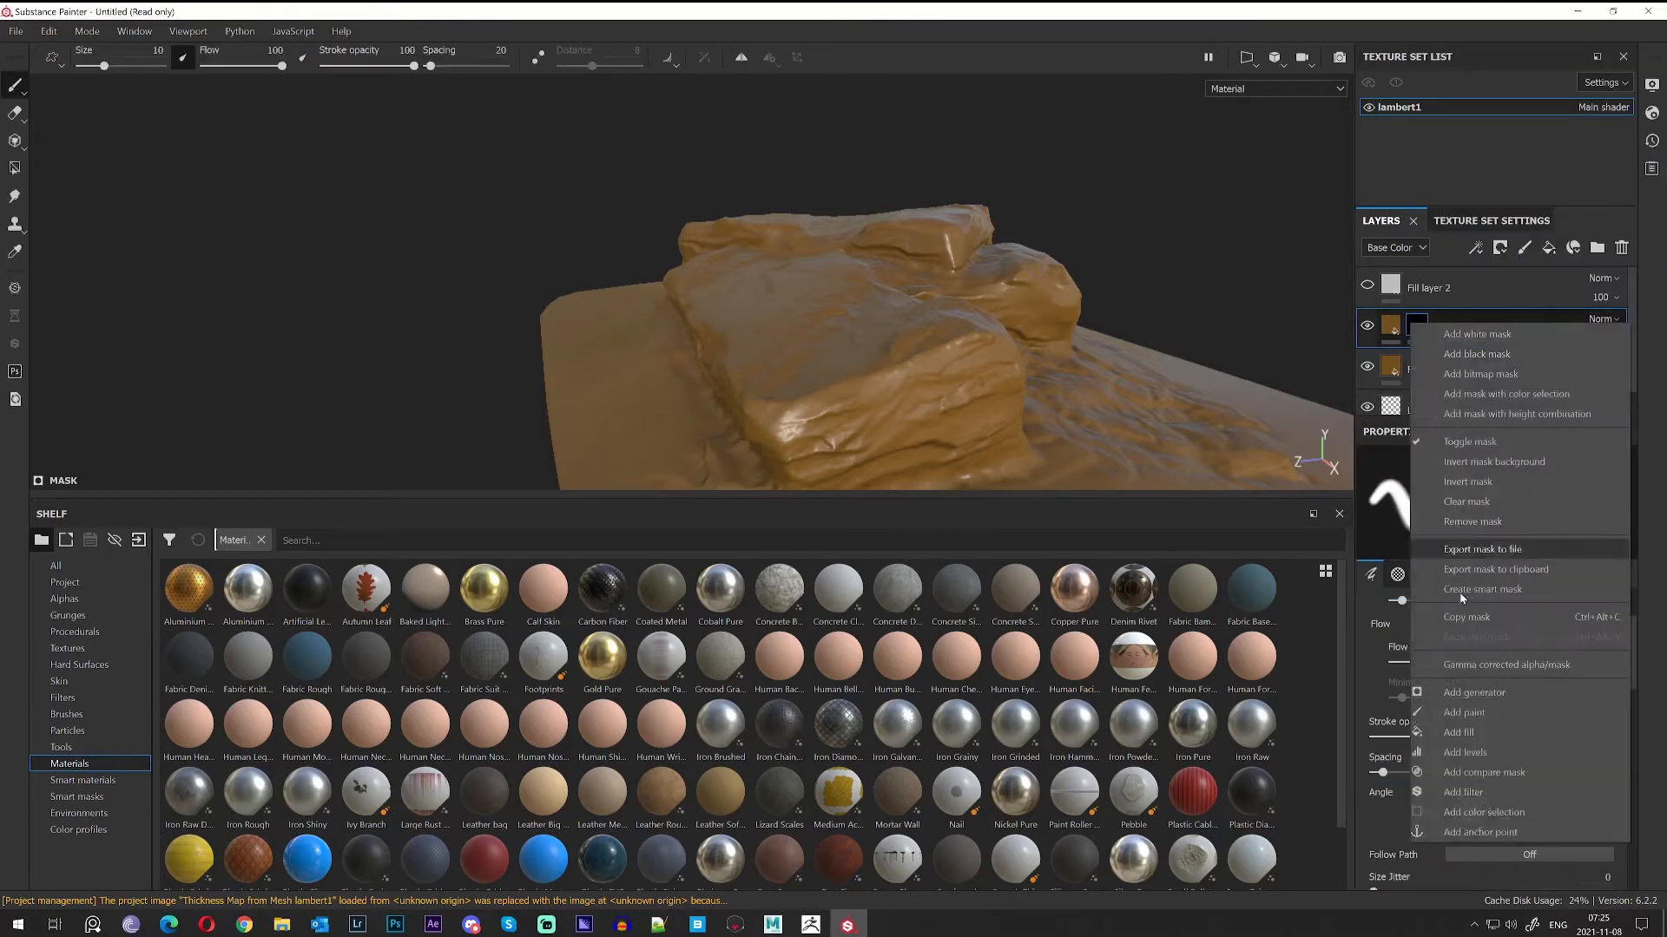
pyautogui.click(1491, 690)
pyautogui.click(1478, 502)
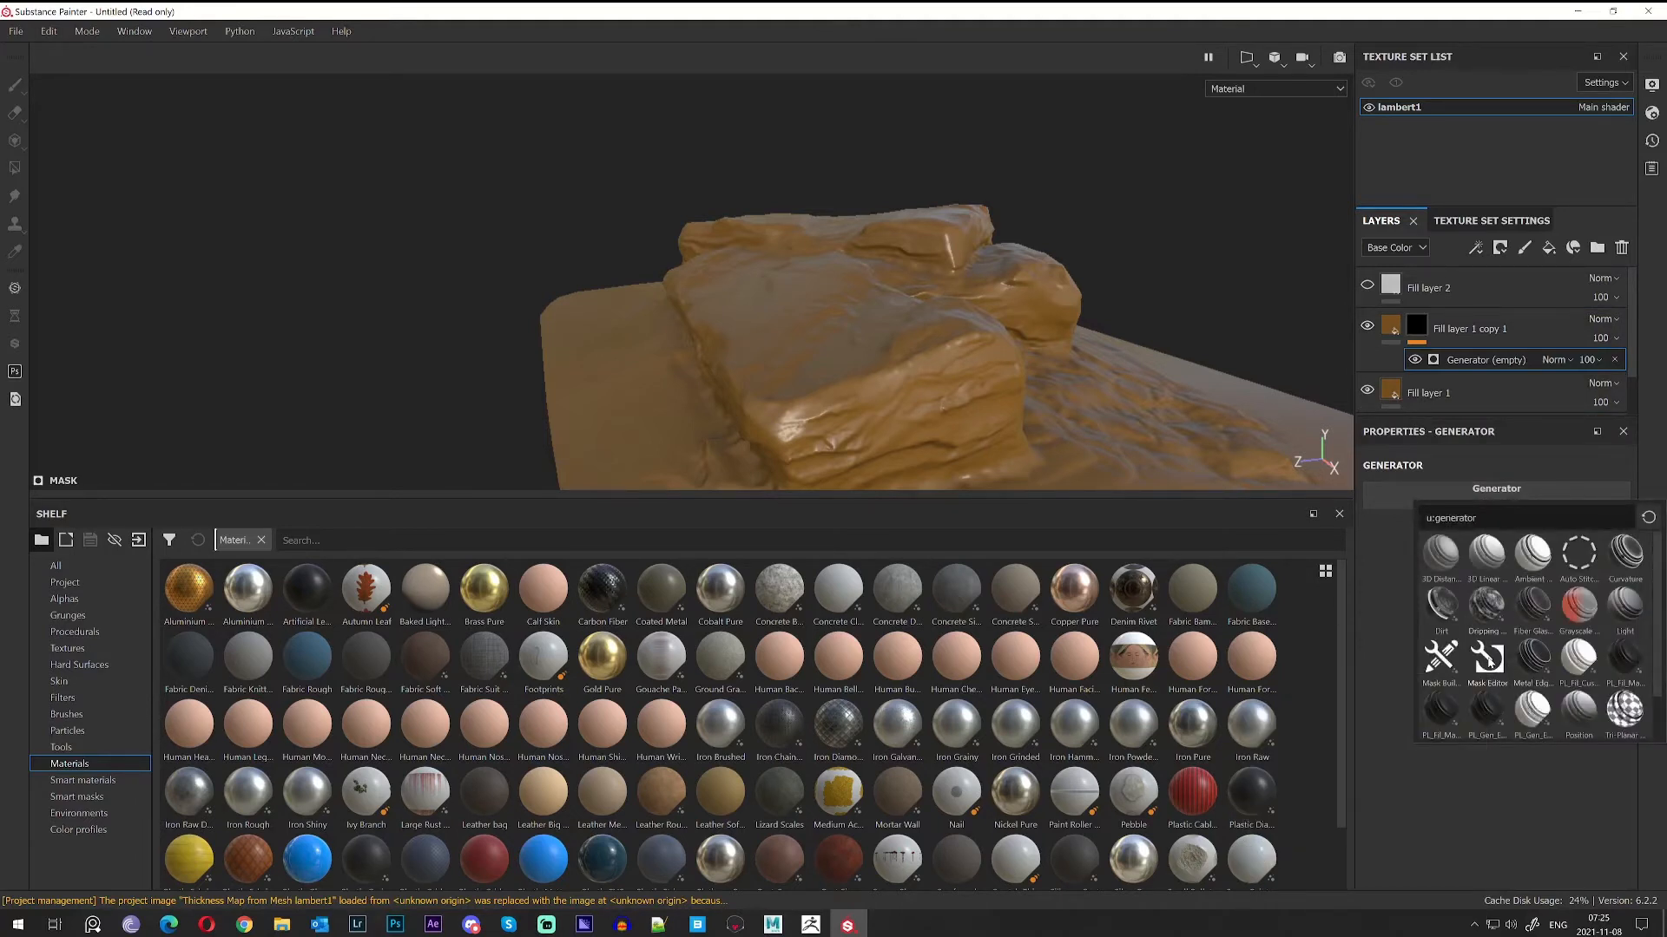
pyautogui.click(1486, 660)
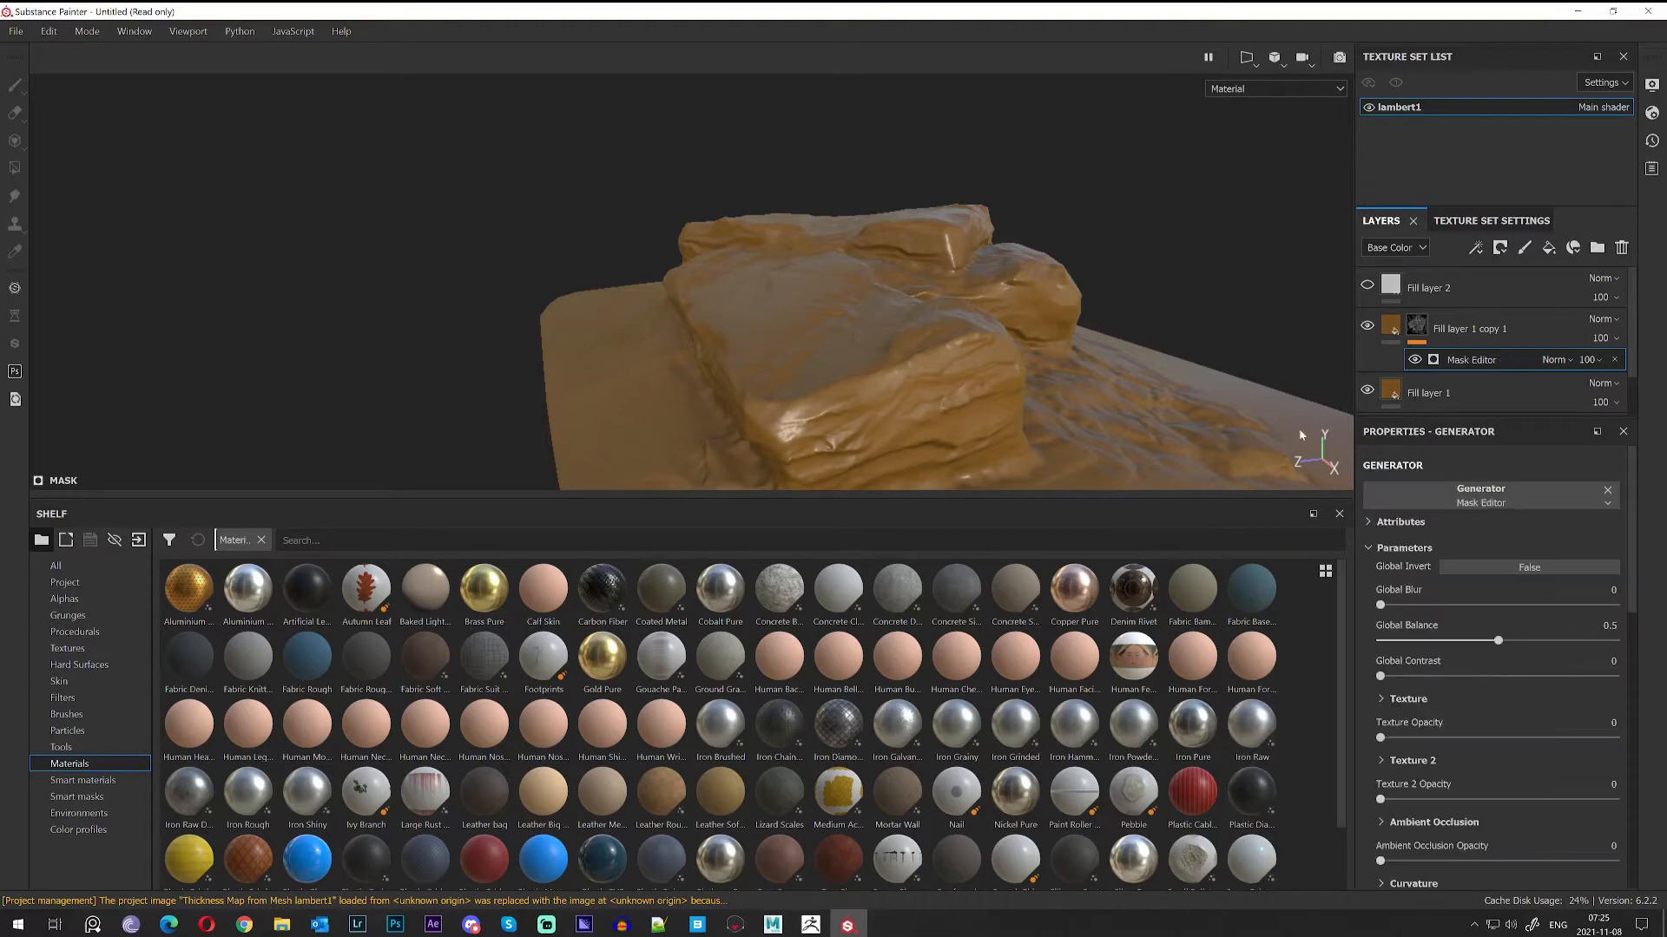
# Darken the base color of Fill layer 1 copy 1 to a very dark brown.
pyautogui.click(1392, 329)
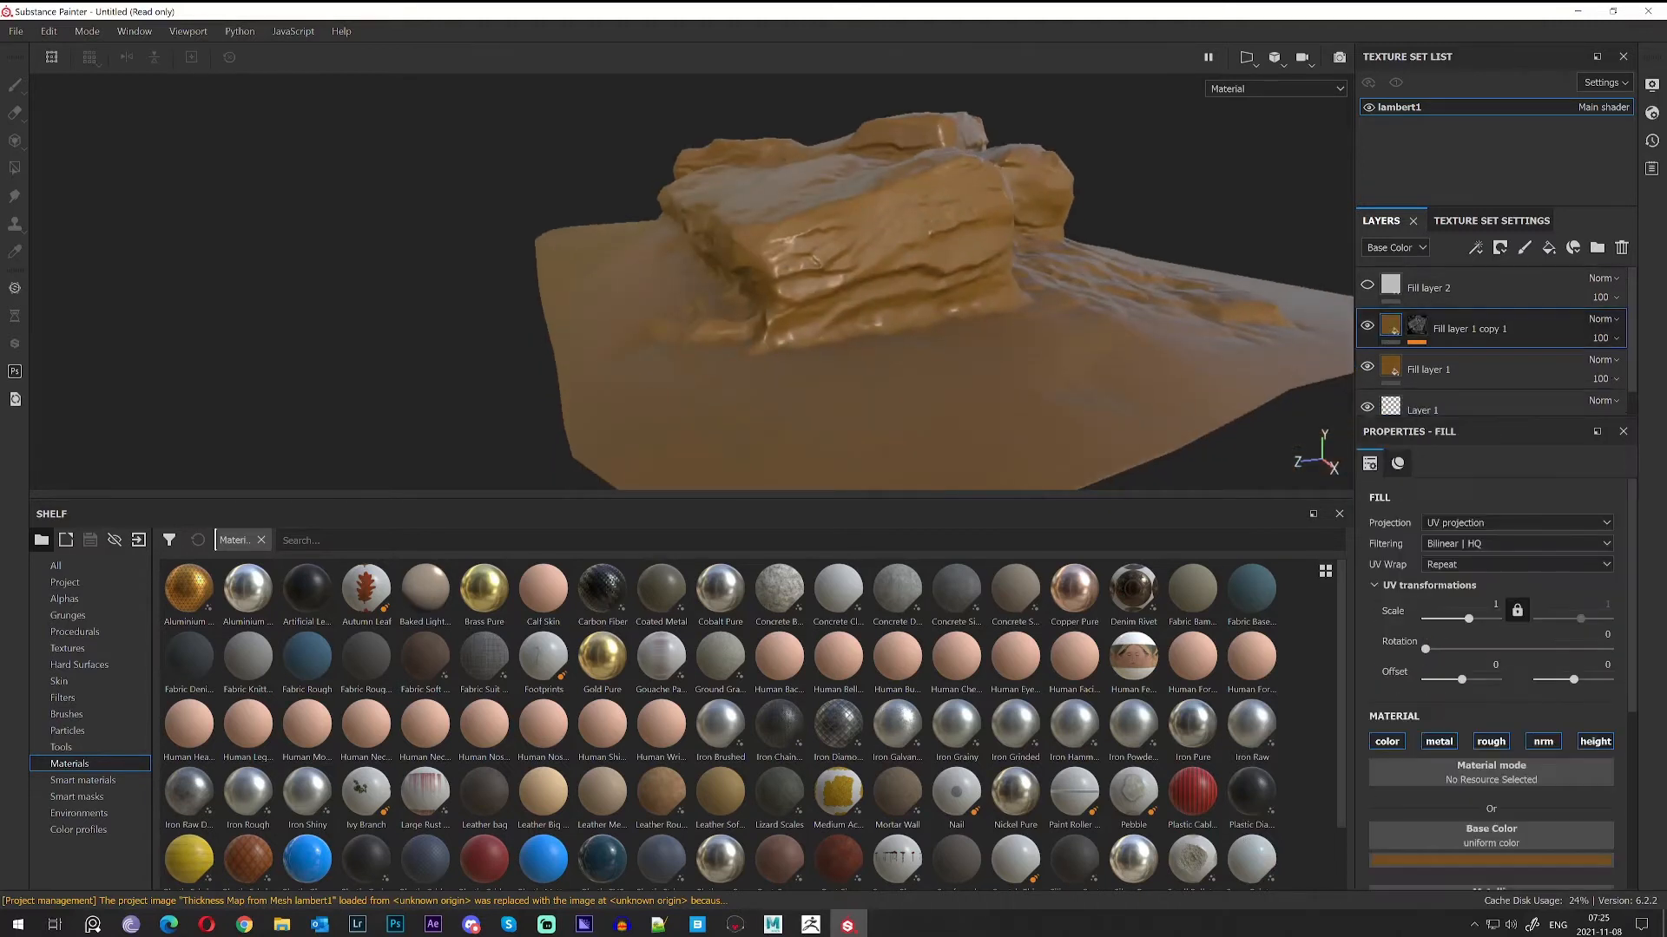
pyautogui.click(1595, 859)
pyautogui.moveTo(1648, 766)
pyautogui.mouseDown()
pyautogui.moveTo(1643, 820)
pyautogui.moveTo(1643, 787)
pyautogui.mouseUp()
pyautogui.moveTo(1067, 260)
pyautogui.keyDown('alt'); pyautogui.mouseDown()
pyautogui.moveTo(1005, 384)
pyautogui.moveTo(878, 275)
pyautogui.mouseUp(); pyautogui.keyUp('alt')
# Adjust the Mask Editor's Global Balance, trying 0.59 and settling on a value below 0.5 for subtler dark areas.
pyautogui.click(1415, 325)
pyautogui.keyDown('alt'); pyautogui.moveTo(1137, 391); pyautogui.dragTo(1080, 347); pyautogui.keyUp('alt')
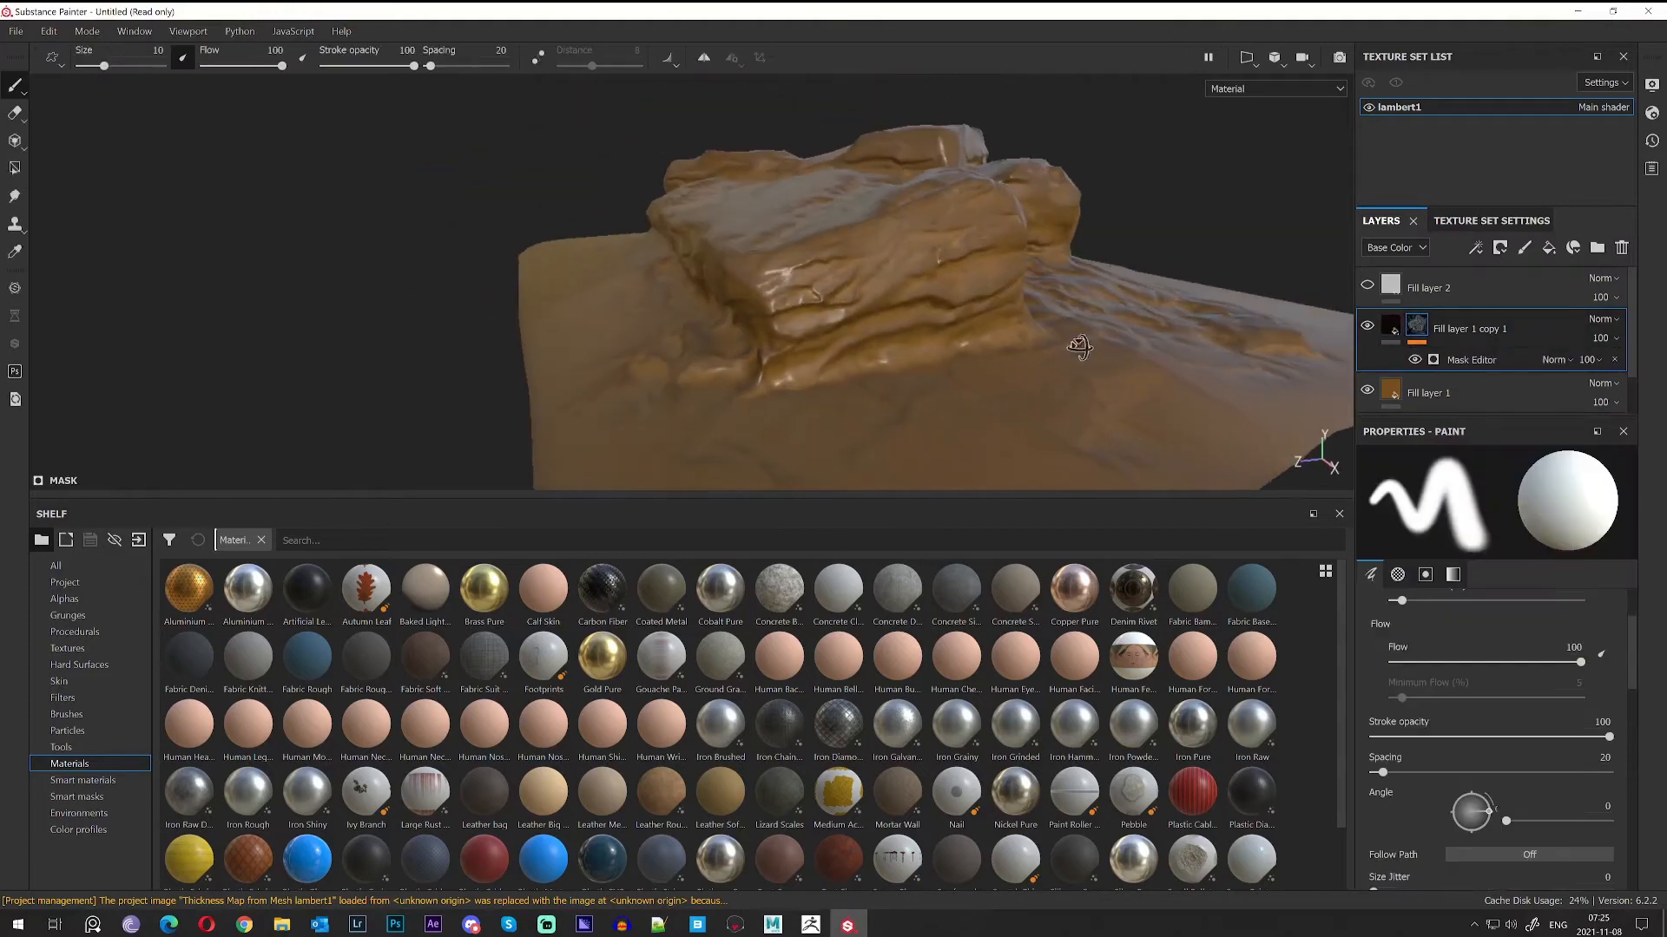
pyautogui.click(1471, 359)
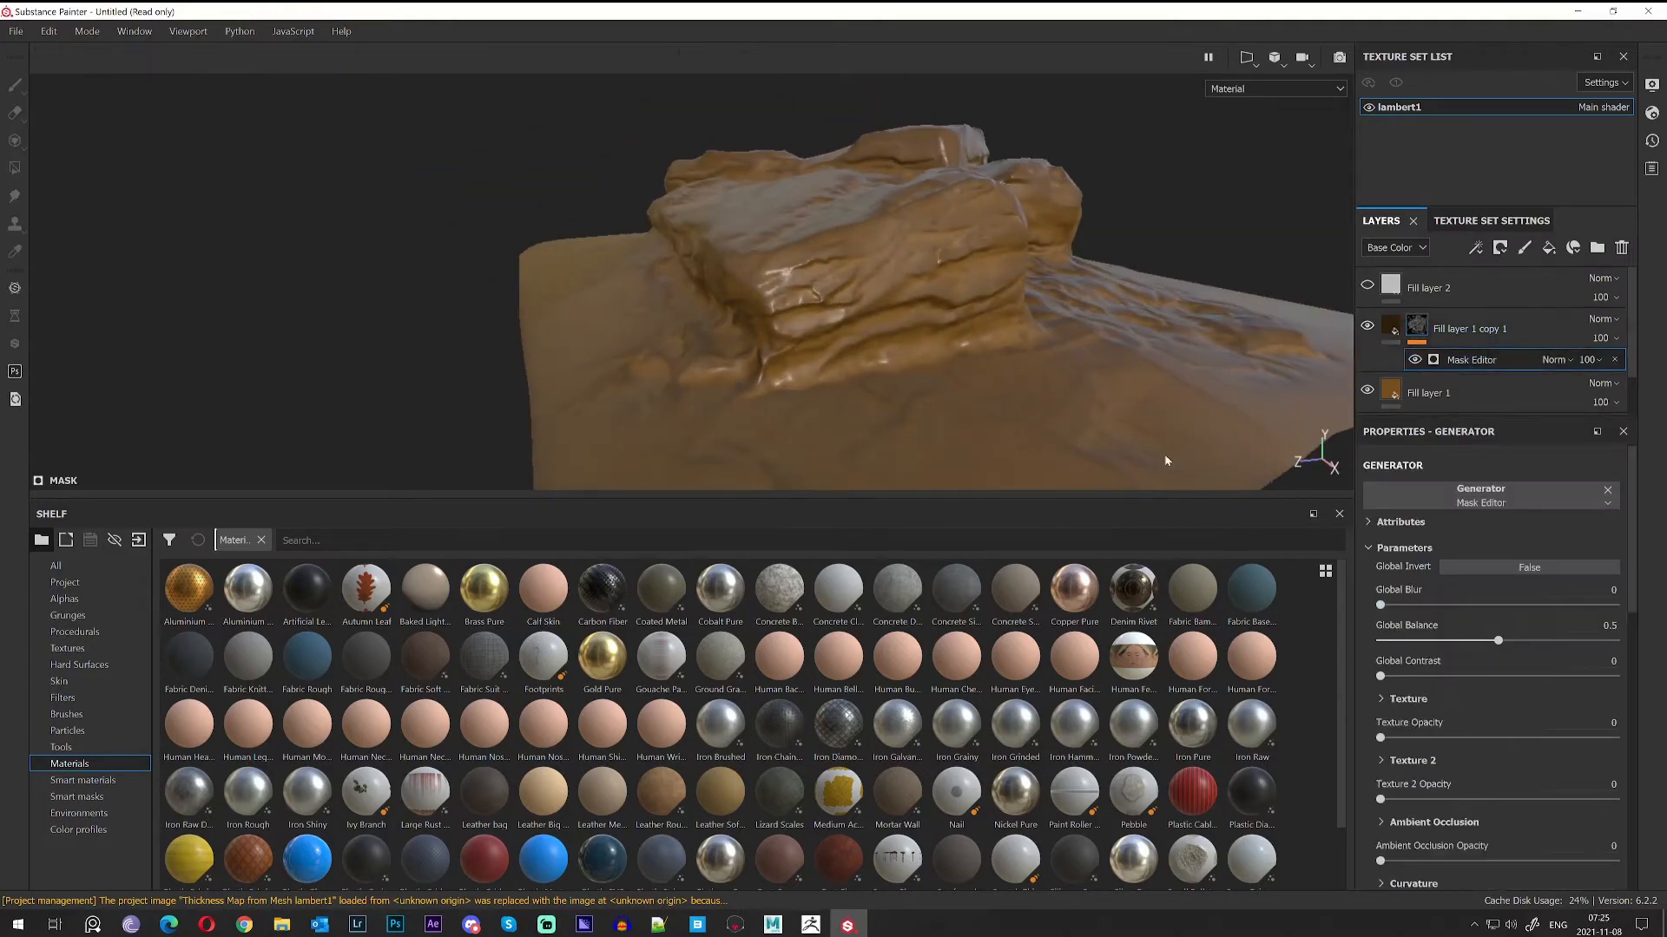
pyautogui.keyDown('alt'); pyautogui.moveTo(1164, 461); pyautogui.dragTo(1253, 494); pyautogui.keyUp('alt')
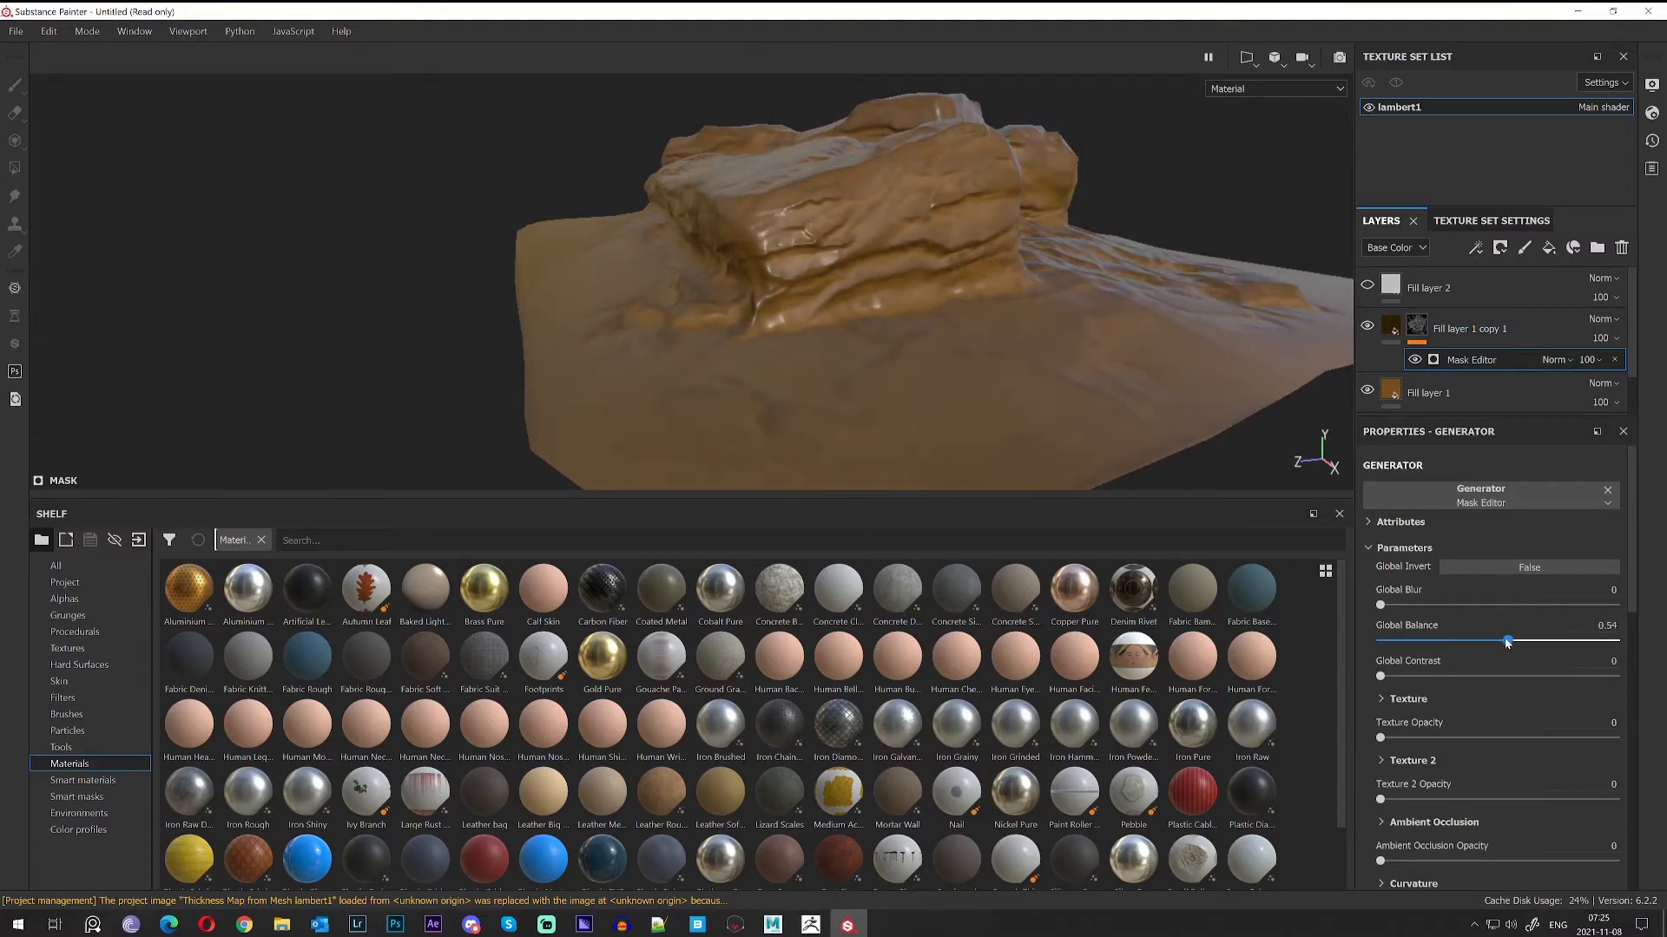
pyautogui.moveTo(1538, 641); pyautogui.dragTo(1533, 640)
pyautogui.keyDown('alt'); pyautogui.moveTo(1012, 342); pyautogui.dragTo(1158, 493); pyautogui.keyUp('alt')
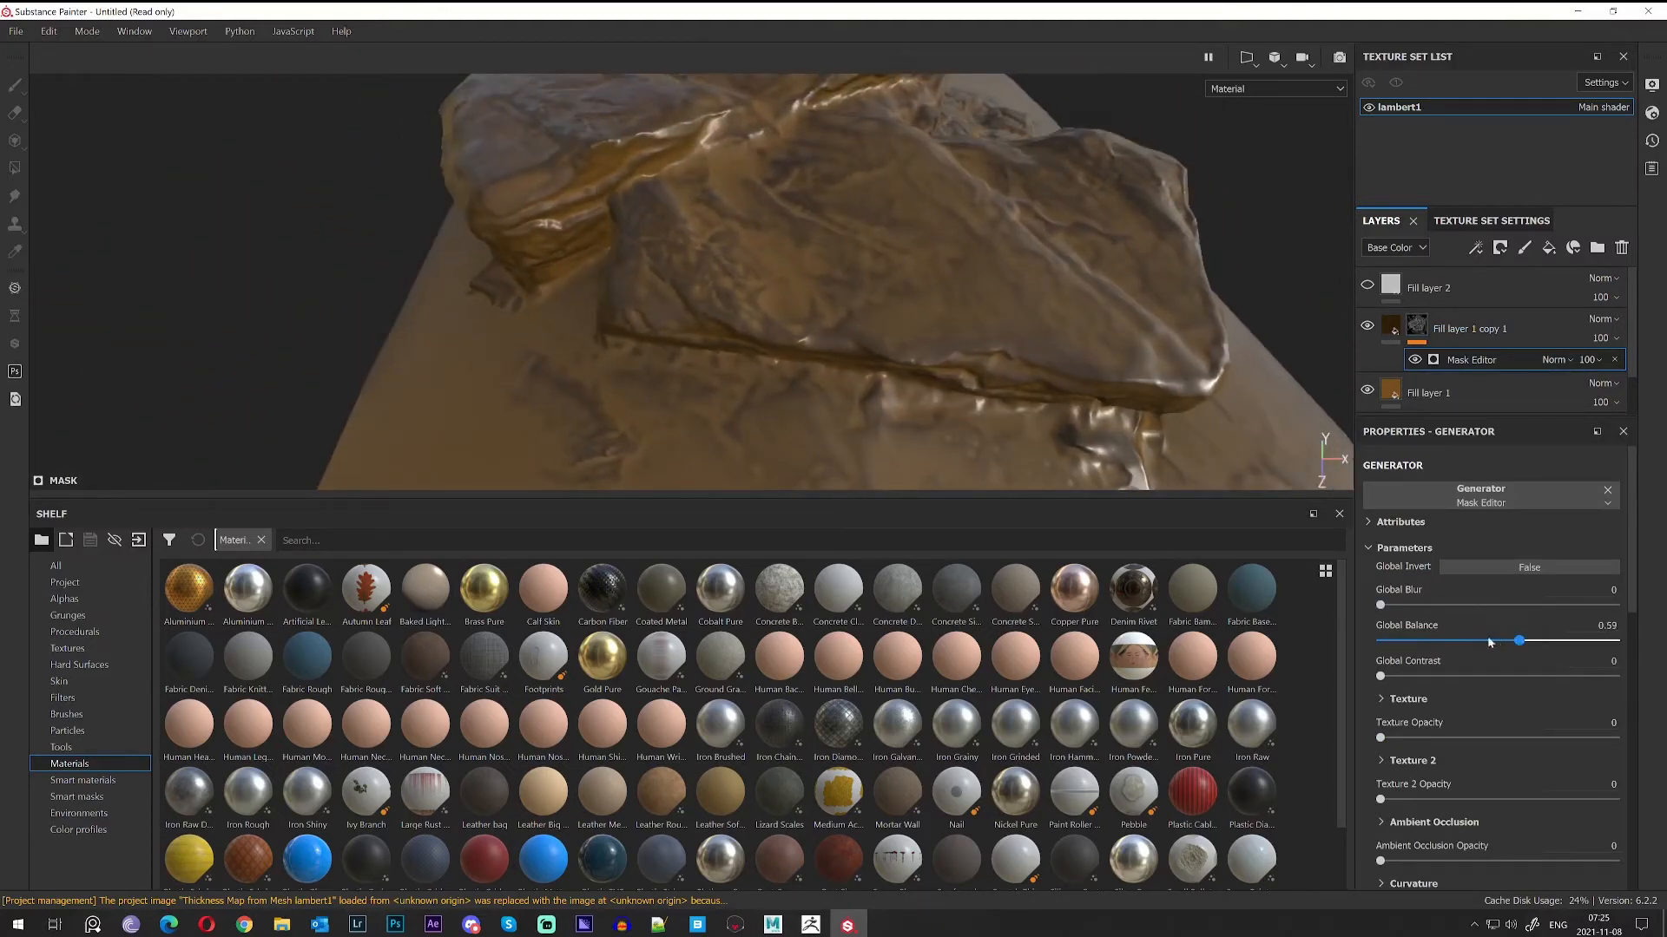
pyautogui.moveTo(1490, 643); pyautogui.dragTo(1473, 641)
pyautogui.keyDown('alt'); pyautogui.moveTo(1081, 379); pyautogui.dragTo(1028, 286, button='middle'); pyautogui.keyUp('alt')
# Lower the height of Fill layer 1 copy 1 to about -0.19 and check the relief around the stone.
pyautogui.click(1393, 328)
pyautogui.scroll(-3, 1506, 710)
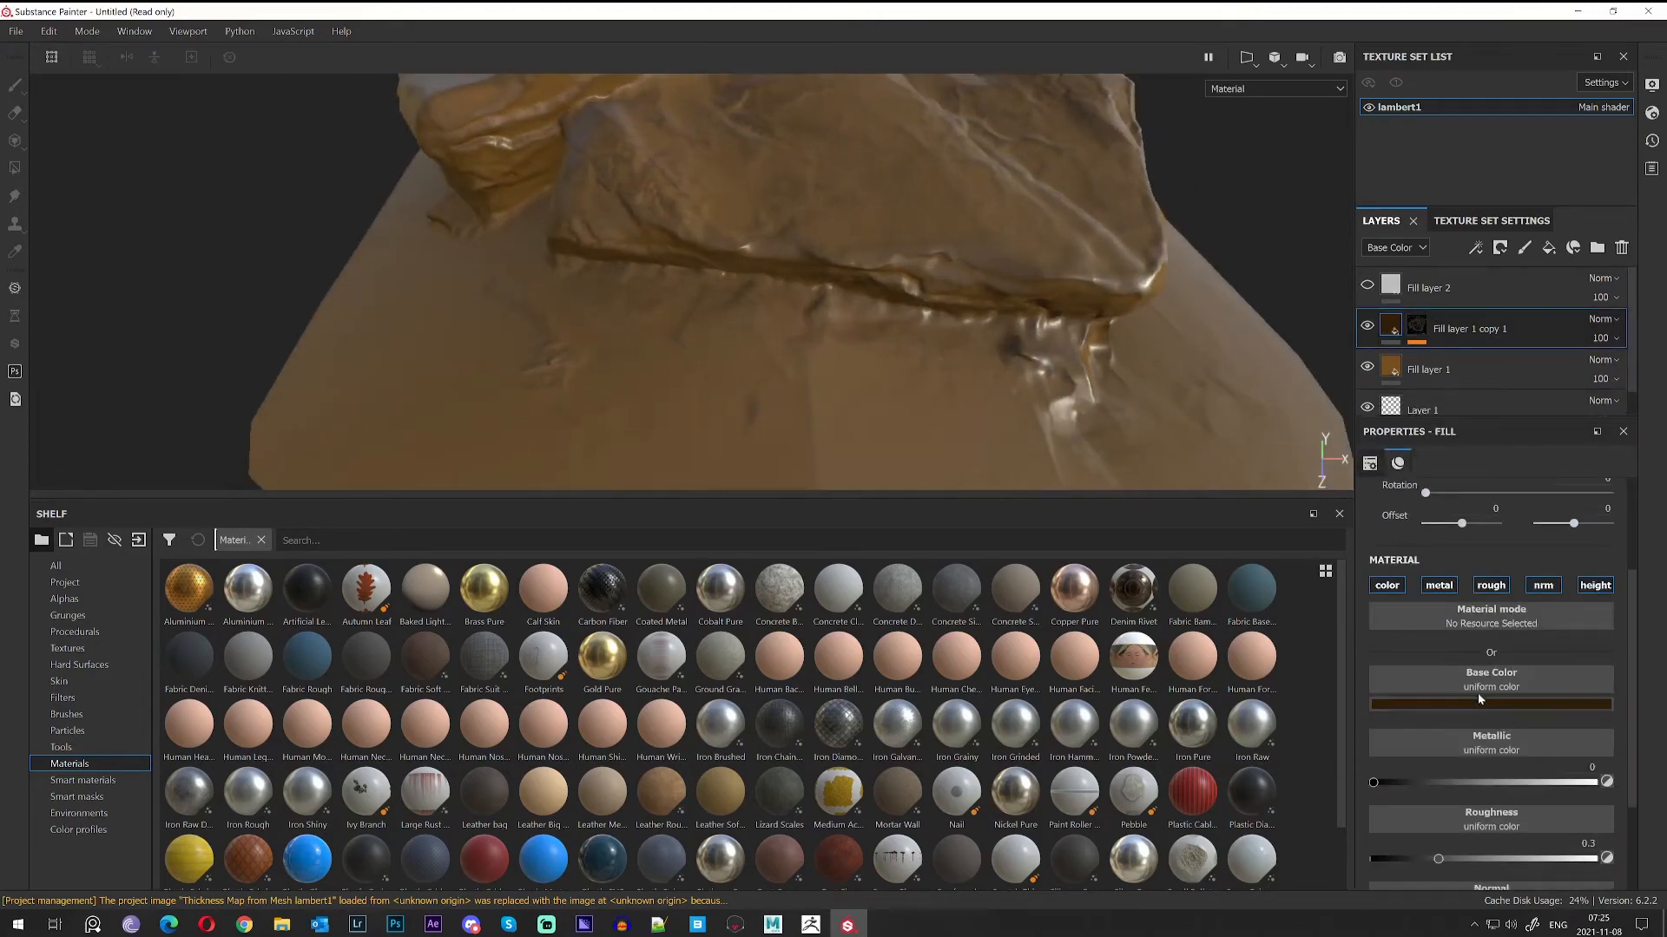
pyautogui.keyDown('alt'); pyautogui.moveTo(1302, 373); pyautogui.dragTo(1024, 347); pyautogui.keyUp('alt')
pyautogui.scroll(-2, 1537, 831)
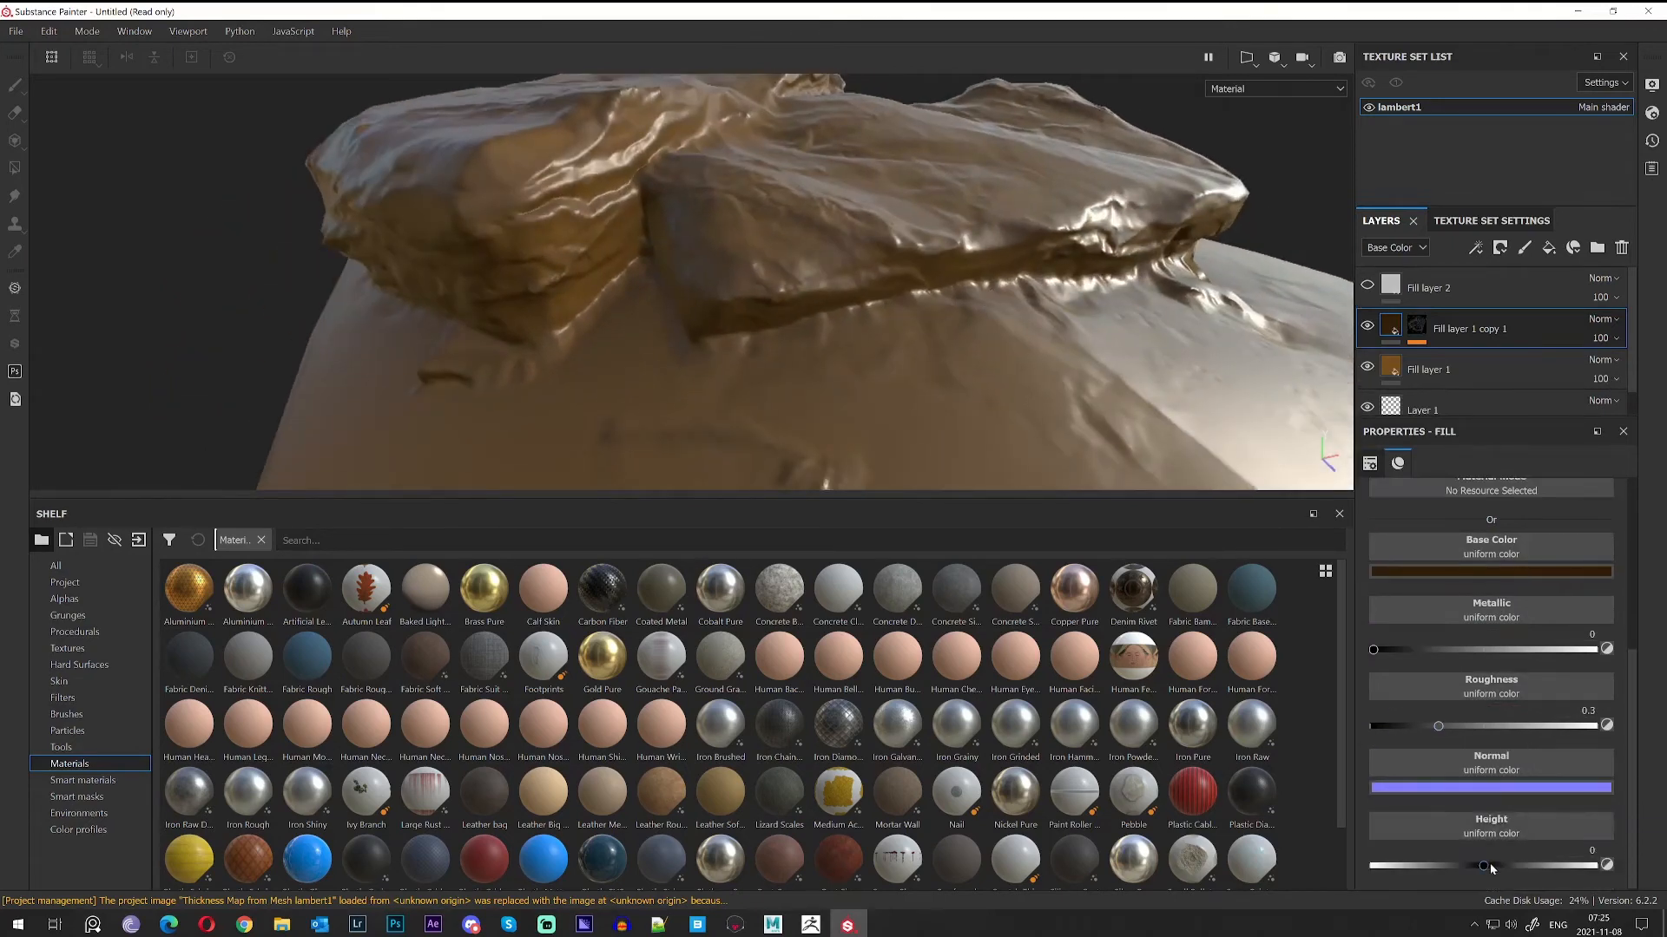
pyautogui.moveTo(1477, 866); pyautogui.dragTo(1469, 867)
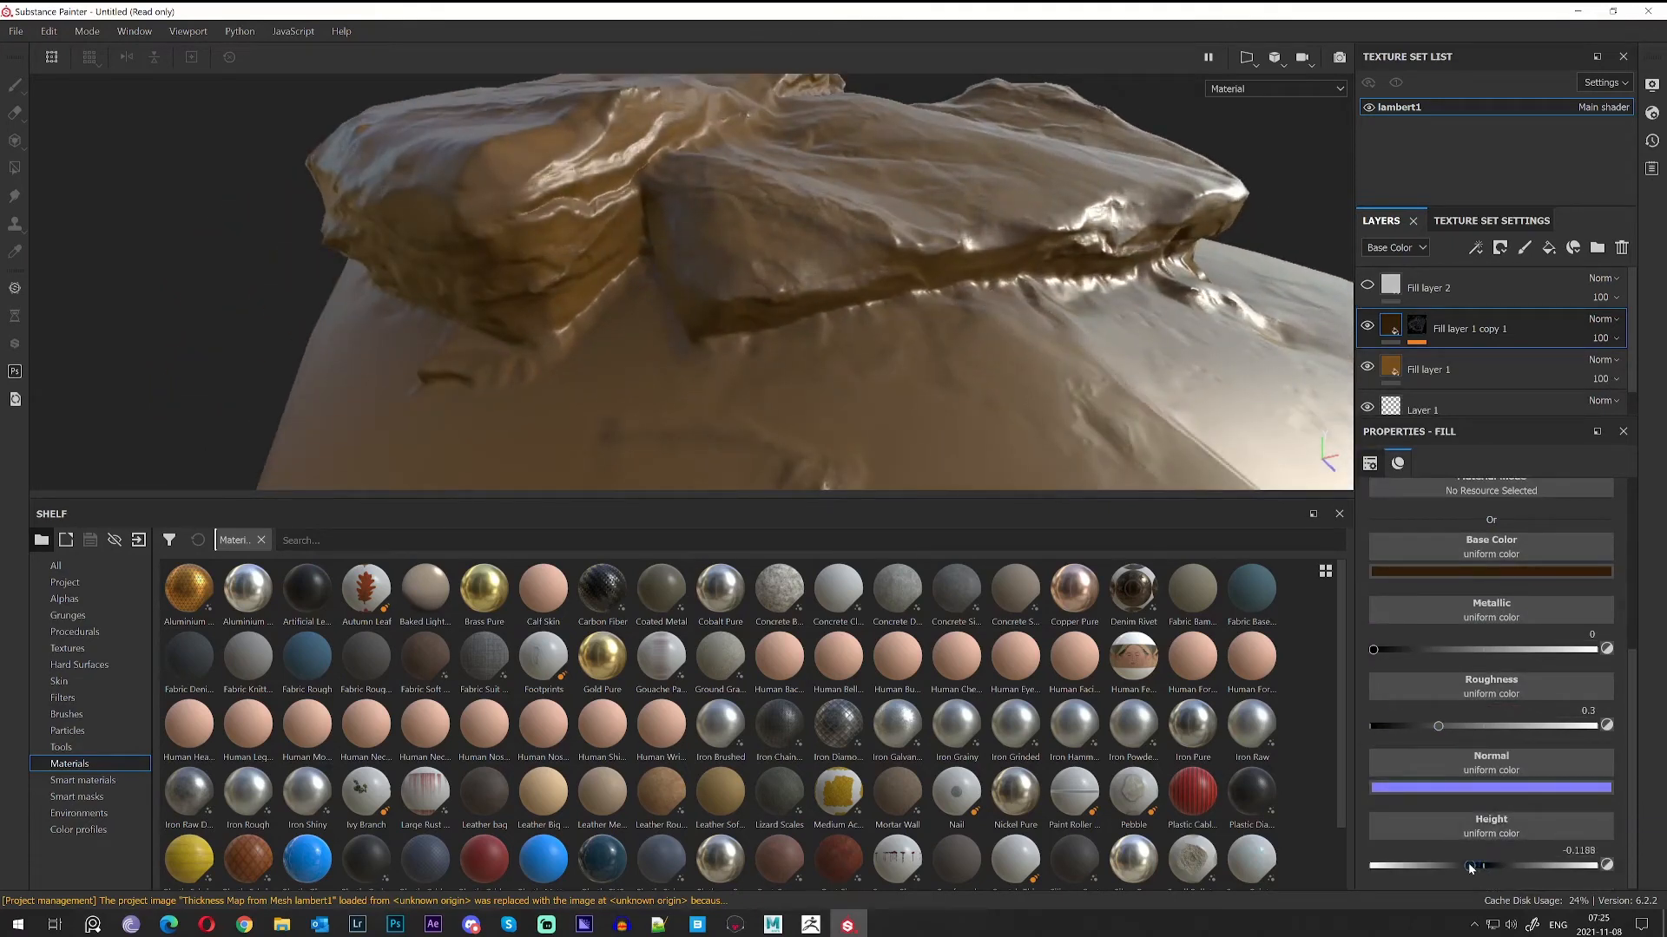
pyautogui.keyDown('alt'); pyautogui.moveTo(946, 234); pyautogui.dragTo(1267, 347); pyautogui.keyUp('alt')
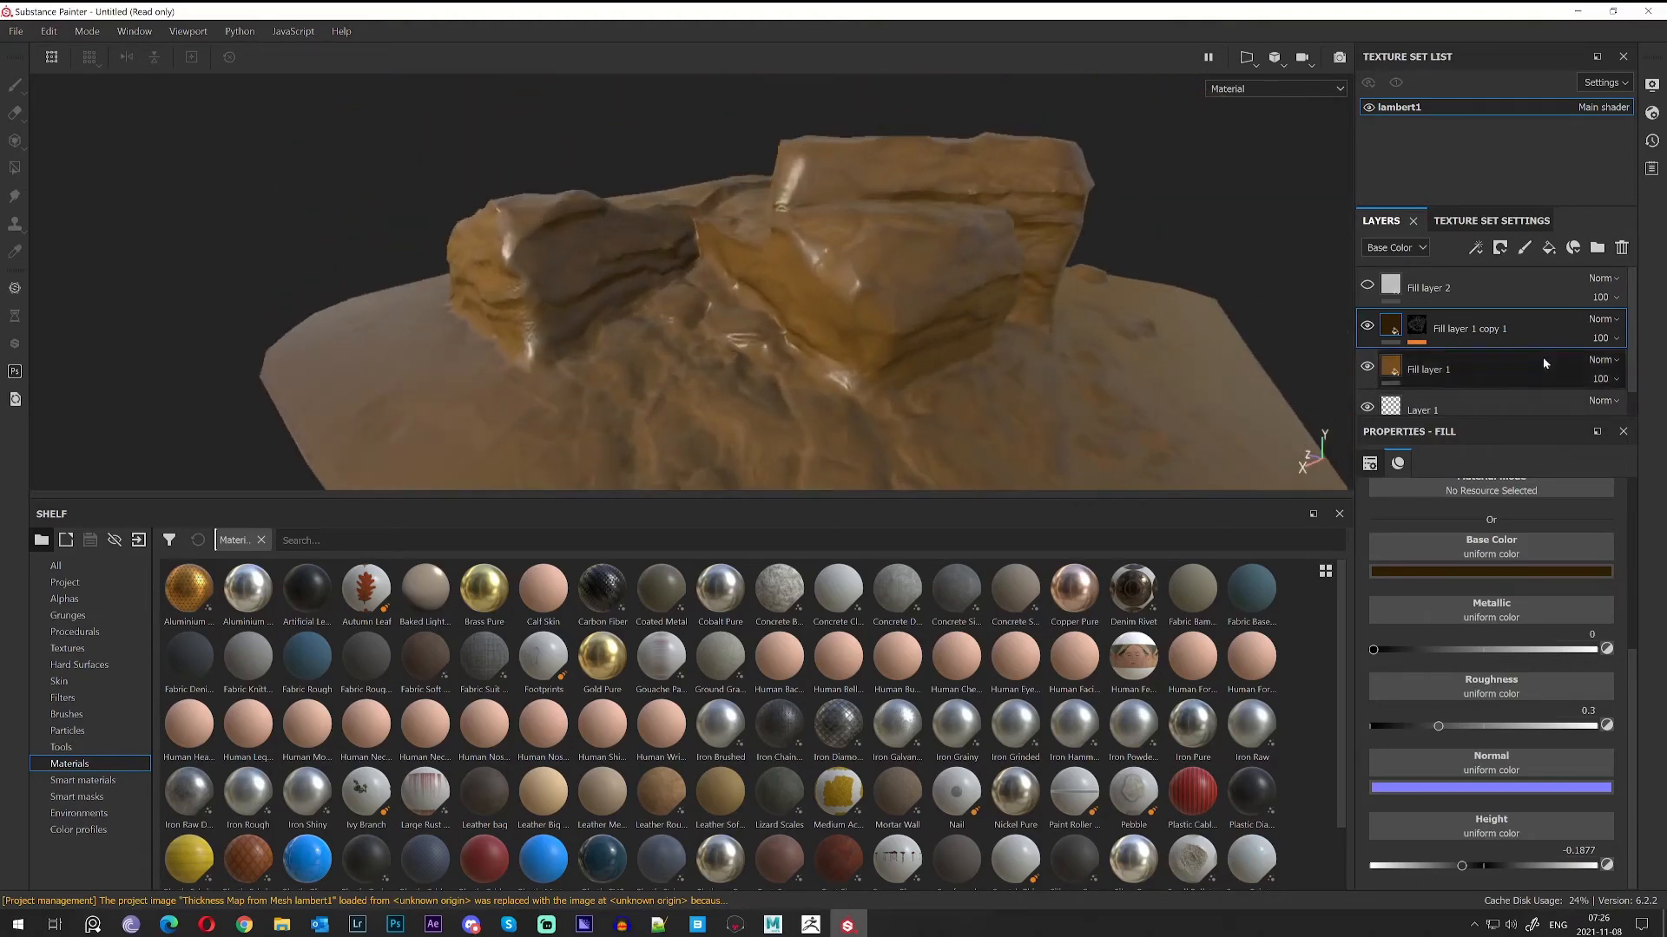
# Show Fill layer 2 and give it a black mask with an empty generator.
pyautogui.click(1441, 292)
pyautogui.rightClick(1441, 292)
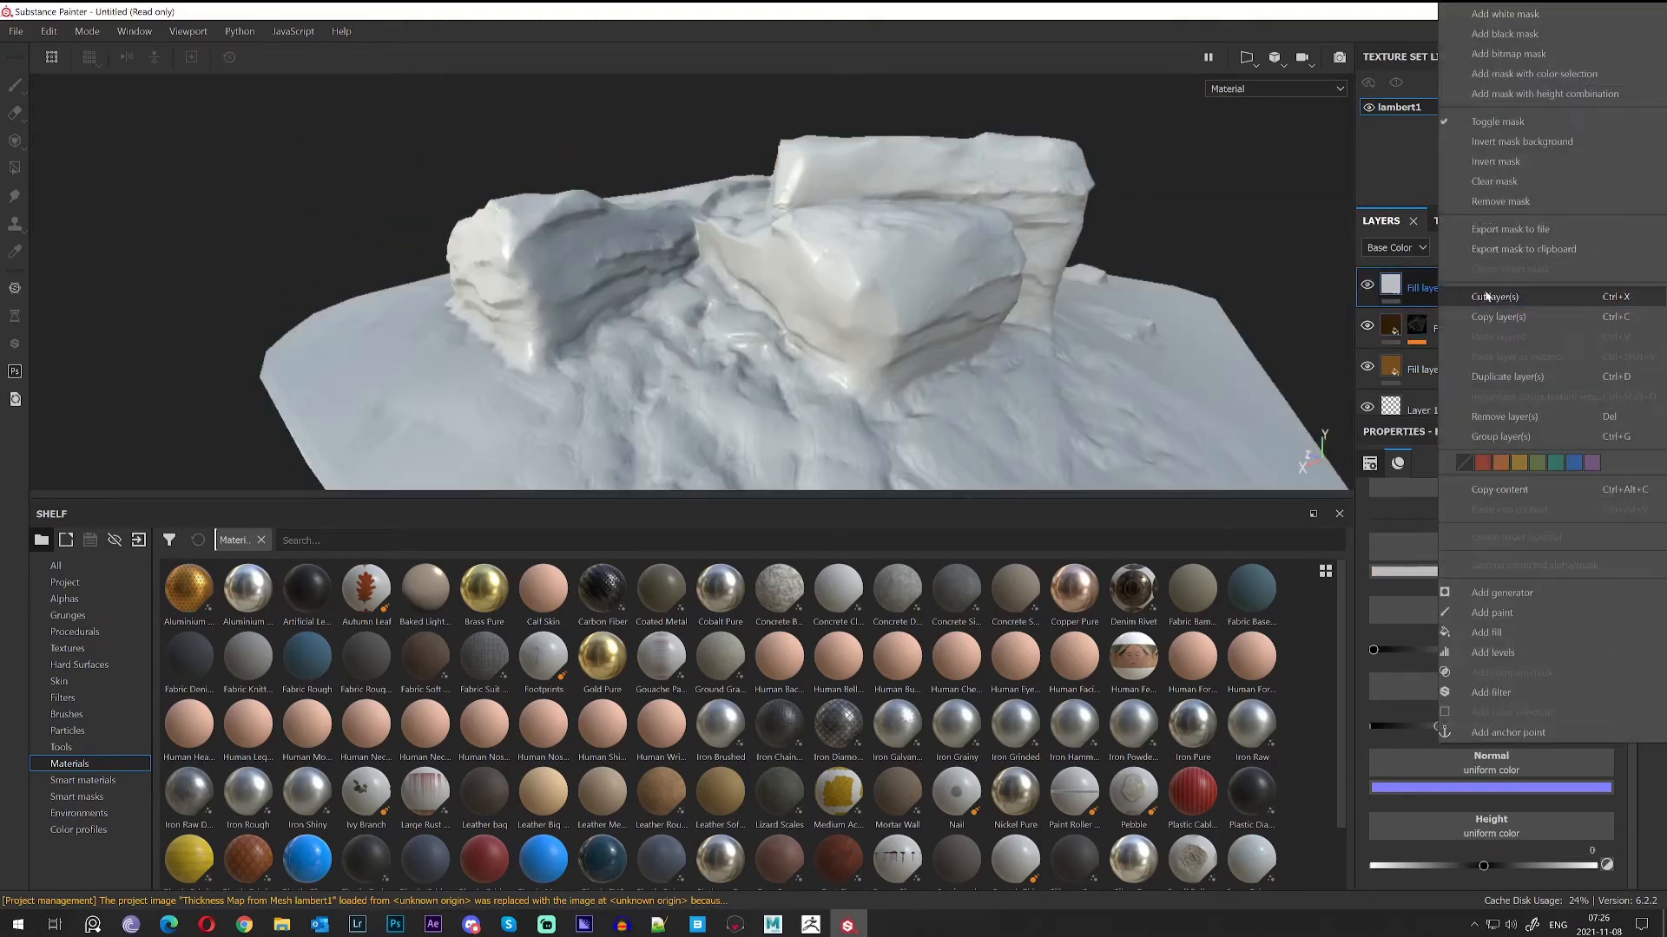
pyautogui.click(1514, 35)
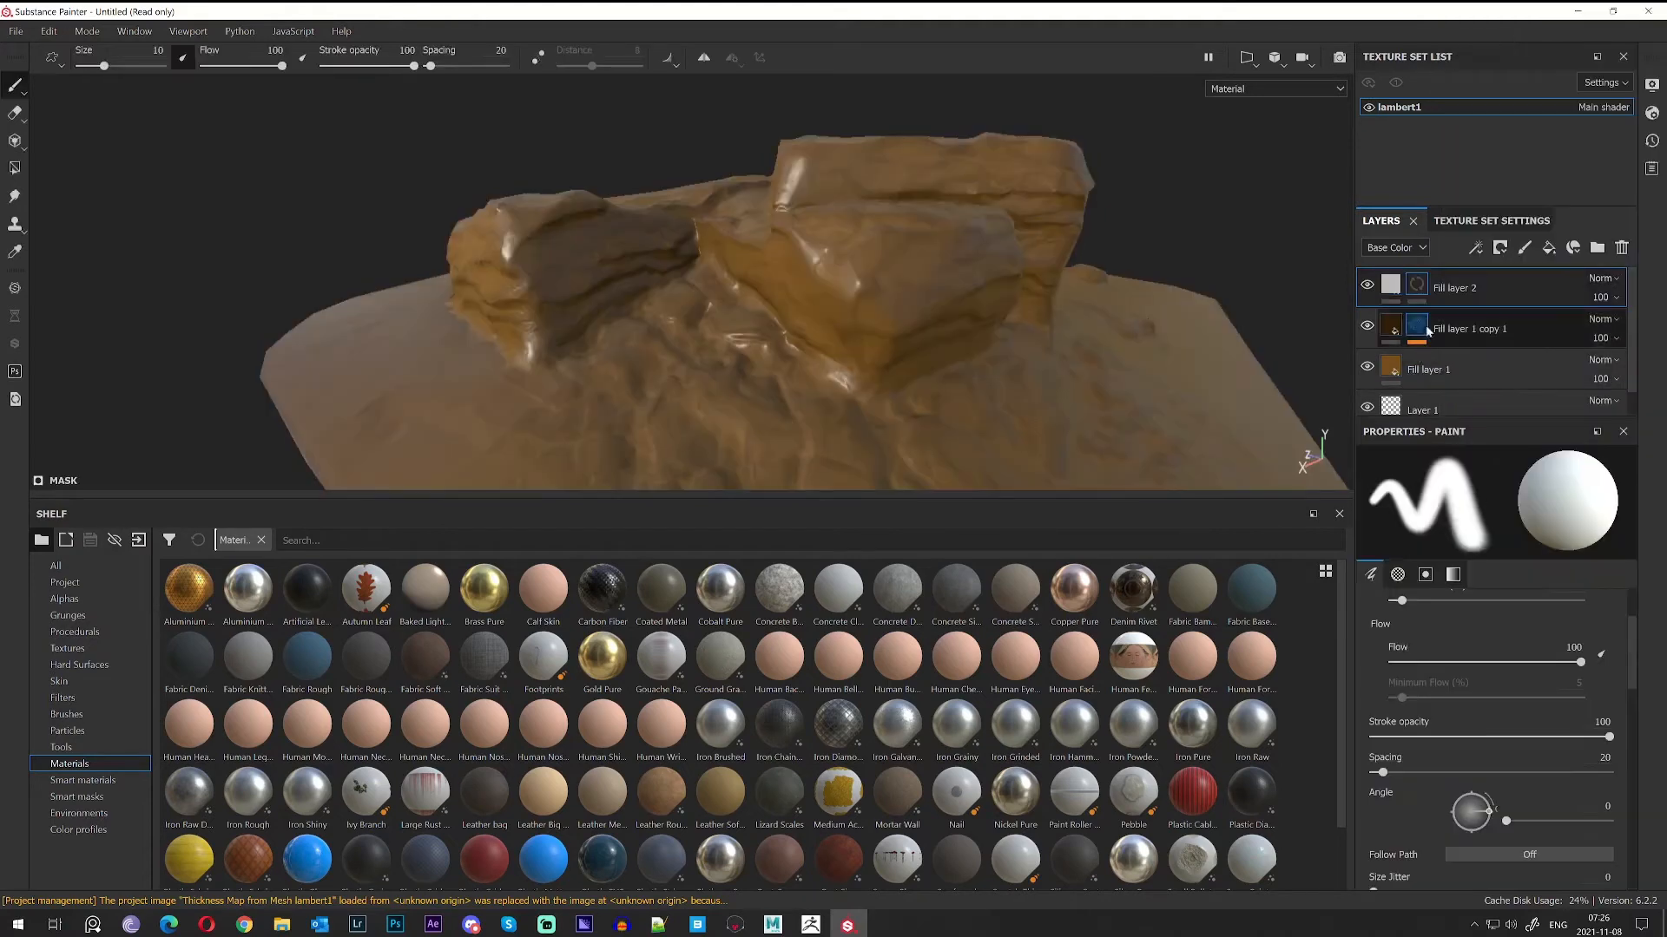
pyautogui.rightClick(1418, 284)
pyautogui.click(1492, 655)
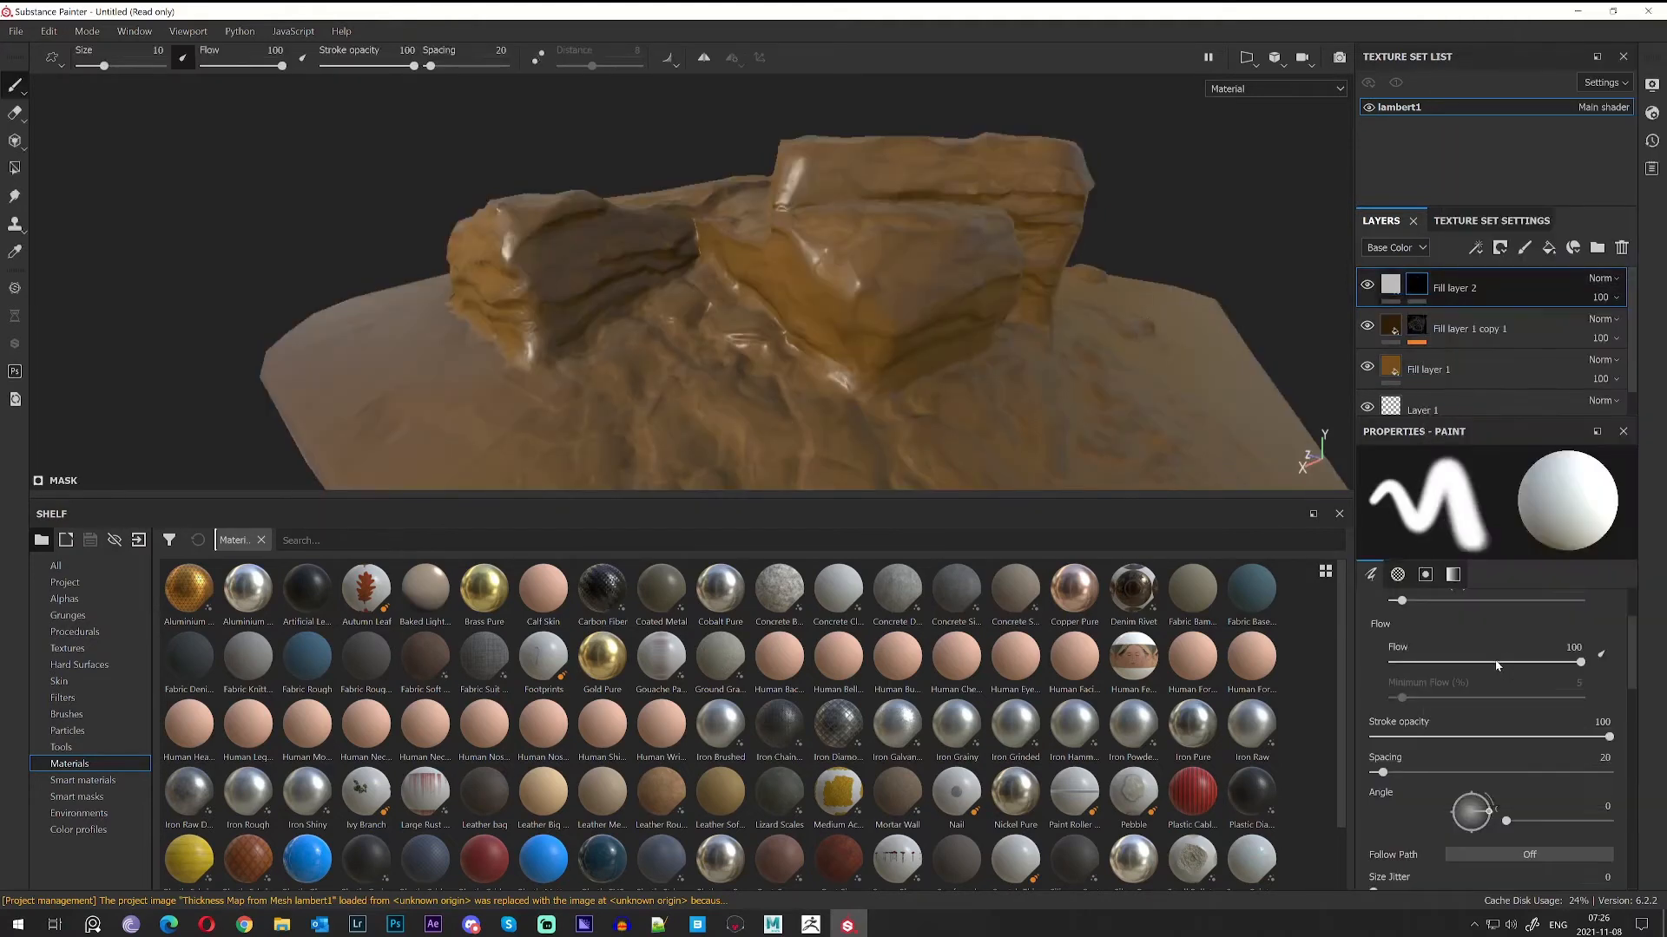
# Assign the Mask Builder - Legacy generator to Fill layer 2's mask and set its level to 0.54 and contrast to 0.25.
pyautogui.click(1435, 493)
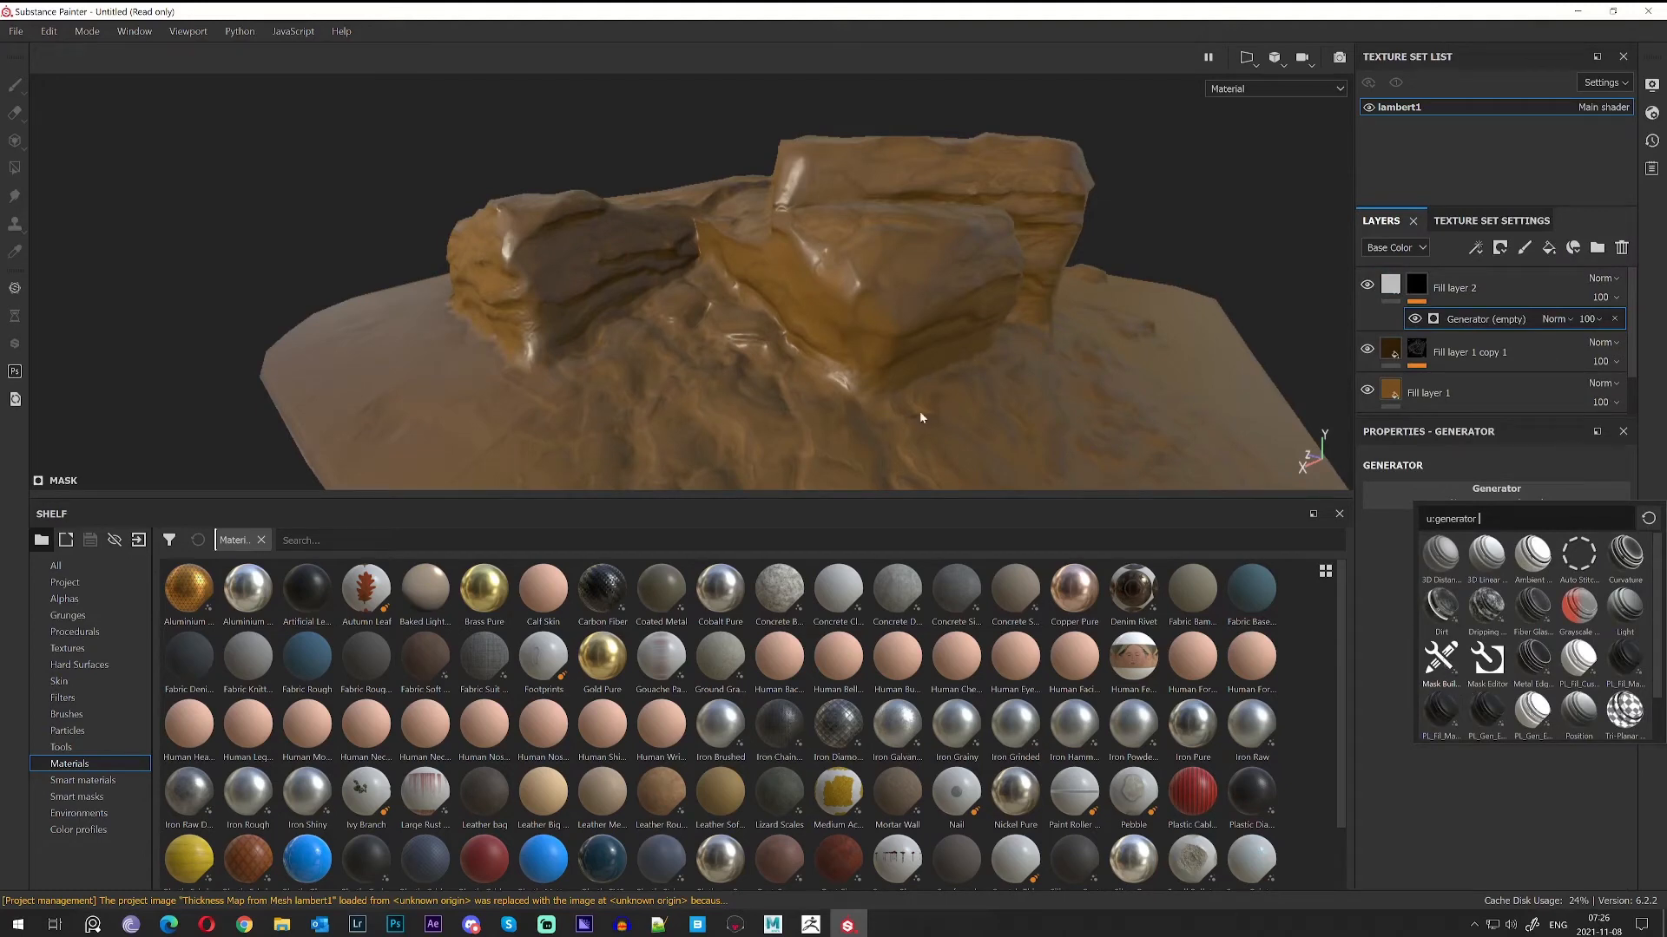
pyautogui.moveTo(651, 164)
pyautogui.keyDown('alt'); pyautogui.mouseDown()
pyautogui.moveTo(772, 307)
pyautogui.moveTo(986, 295)
pyautogui.moveTo(954, 303)
pyautogui.moveTo(932, 352)
pyautogui.mouseUp(); pyautogui.keyUp('alt')
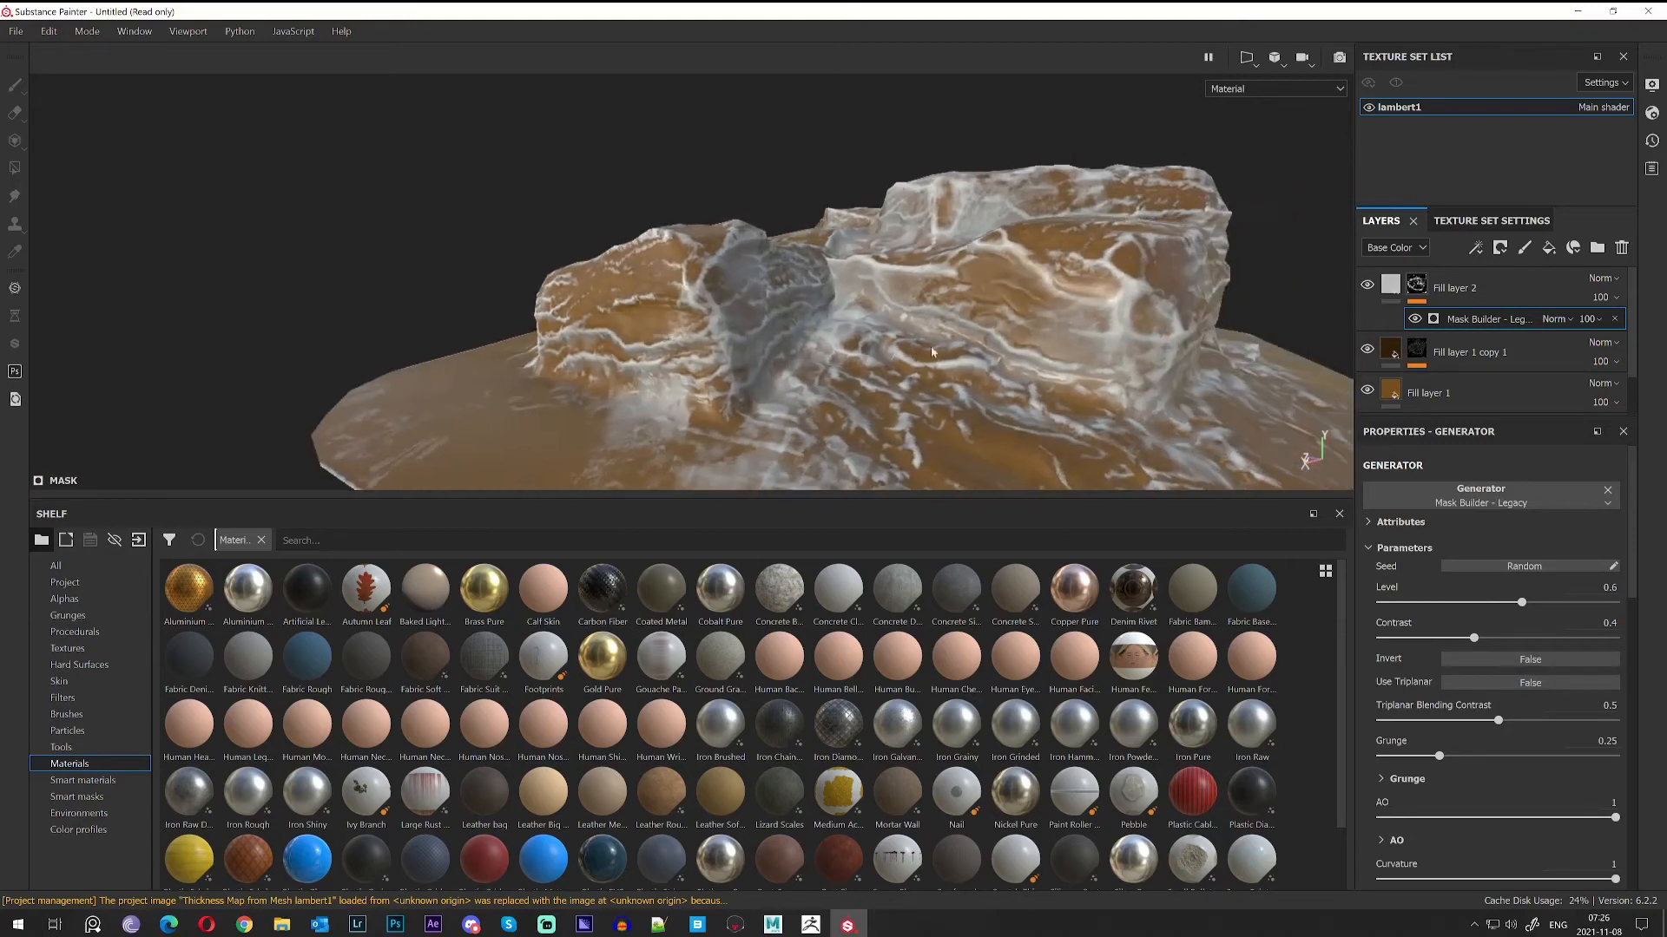
pyautogui.keyDown('alt'); pyautogui.moveTo(1033, 237); pyautogui.dragTo(1146, 287); pyautogui.keyUp('alt')
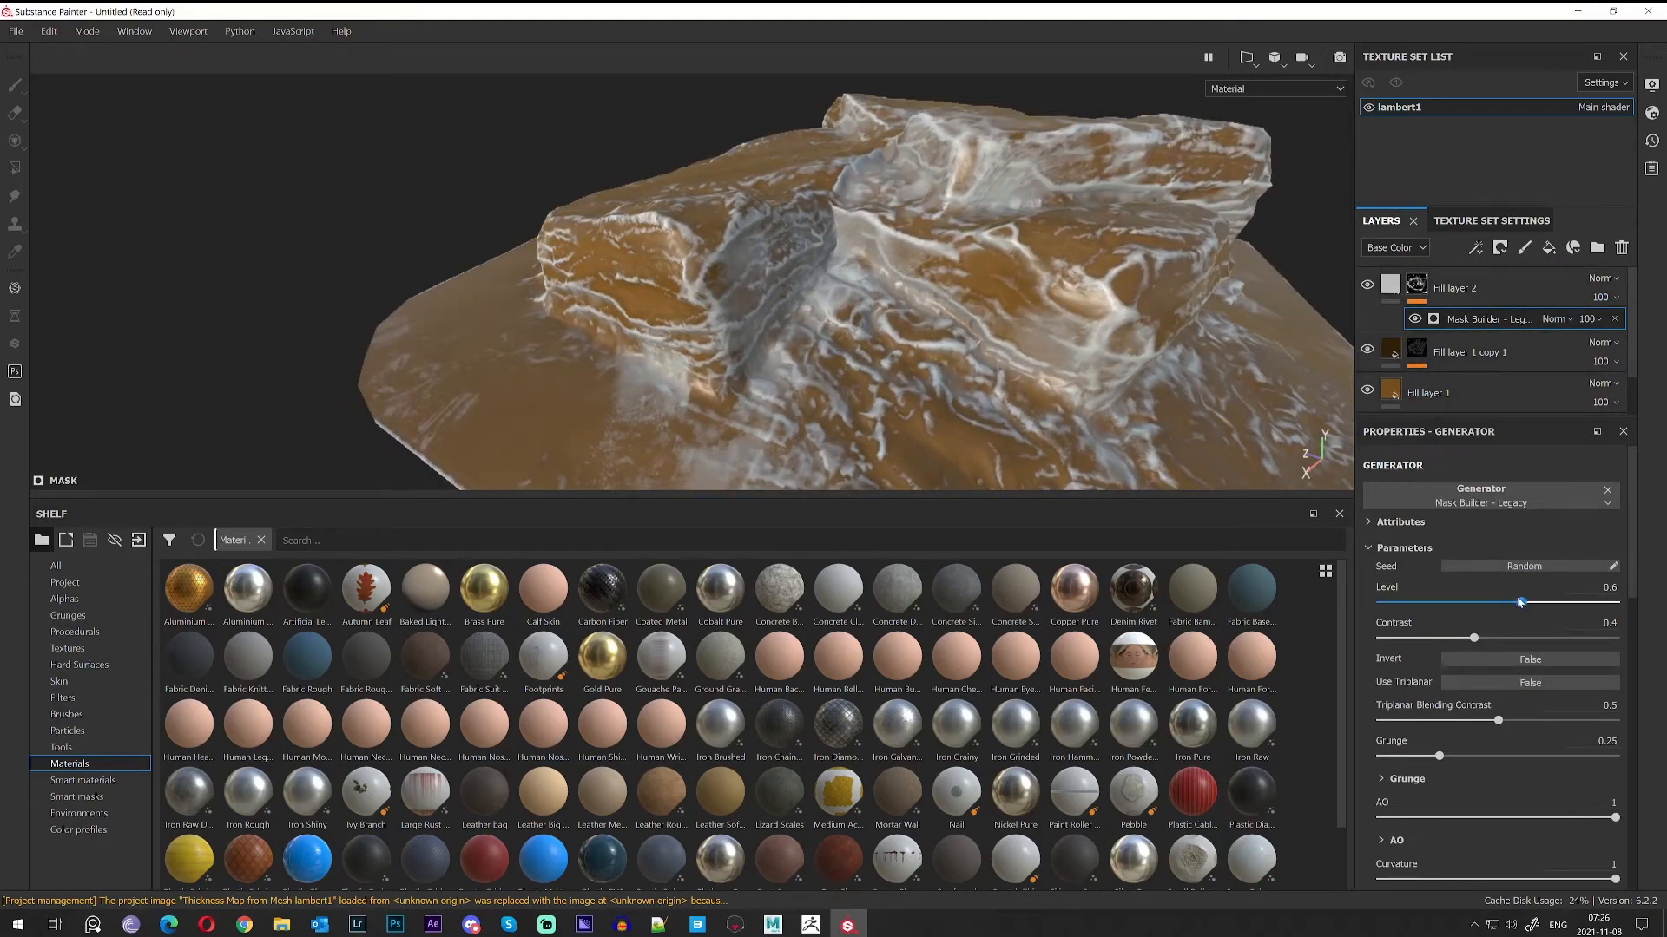
pyautogui.moveTo(1520, 601); pyautogui.dragTo(1412, 640)
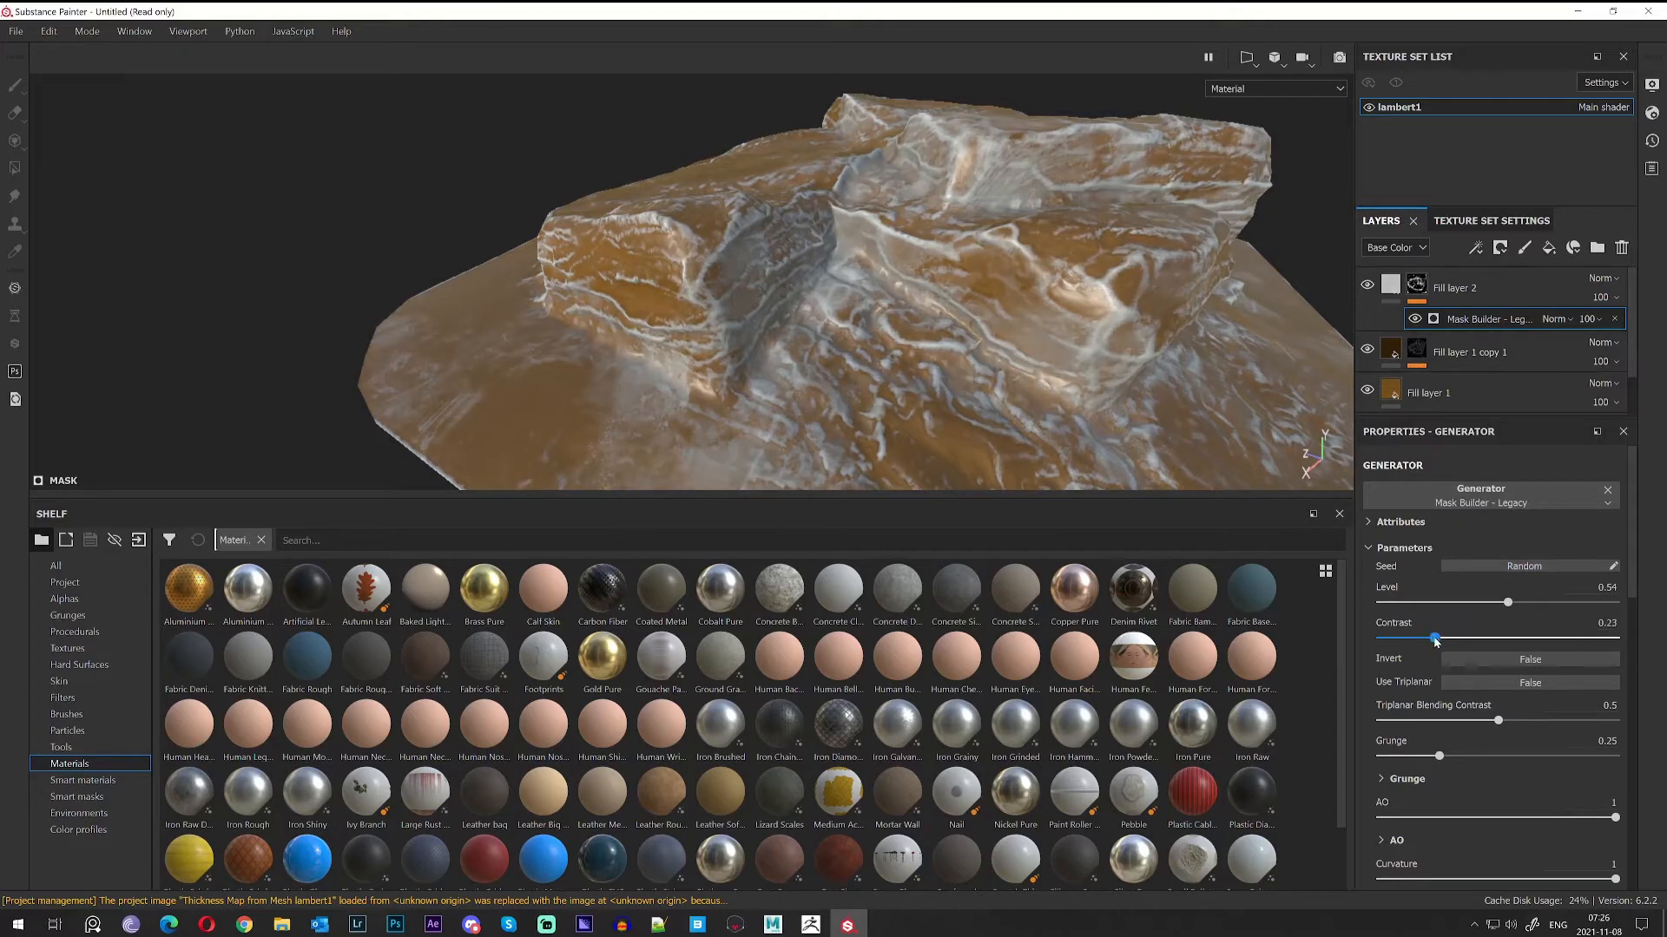
# Reduce the opacity of Fill layer 2, trying 20 and settling on 48.
pyautogui.click(1600, 298)
pyautogui.moveTo(1611, 329); pyautogui.dragTo(1595, 329)
pyautogui.keyDown('alt'); pyautogui.moveTo(839, 333); pyautogui.dragTo(924, 342); pyautogui.keyUp('alt')
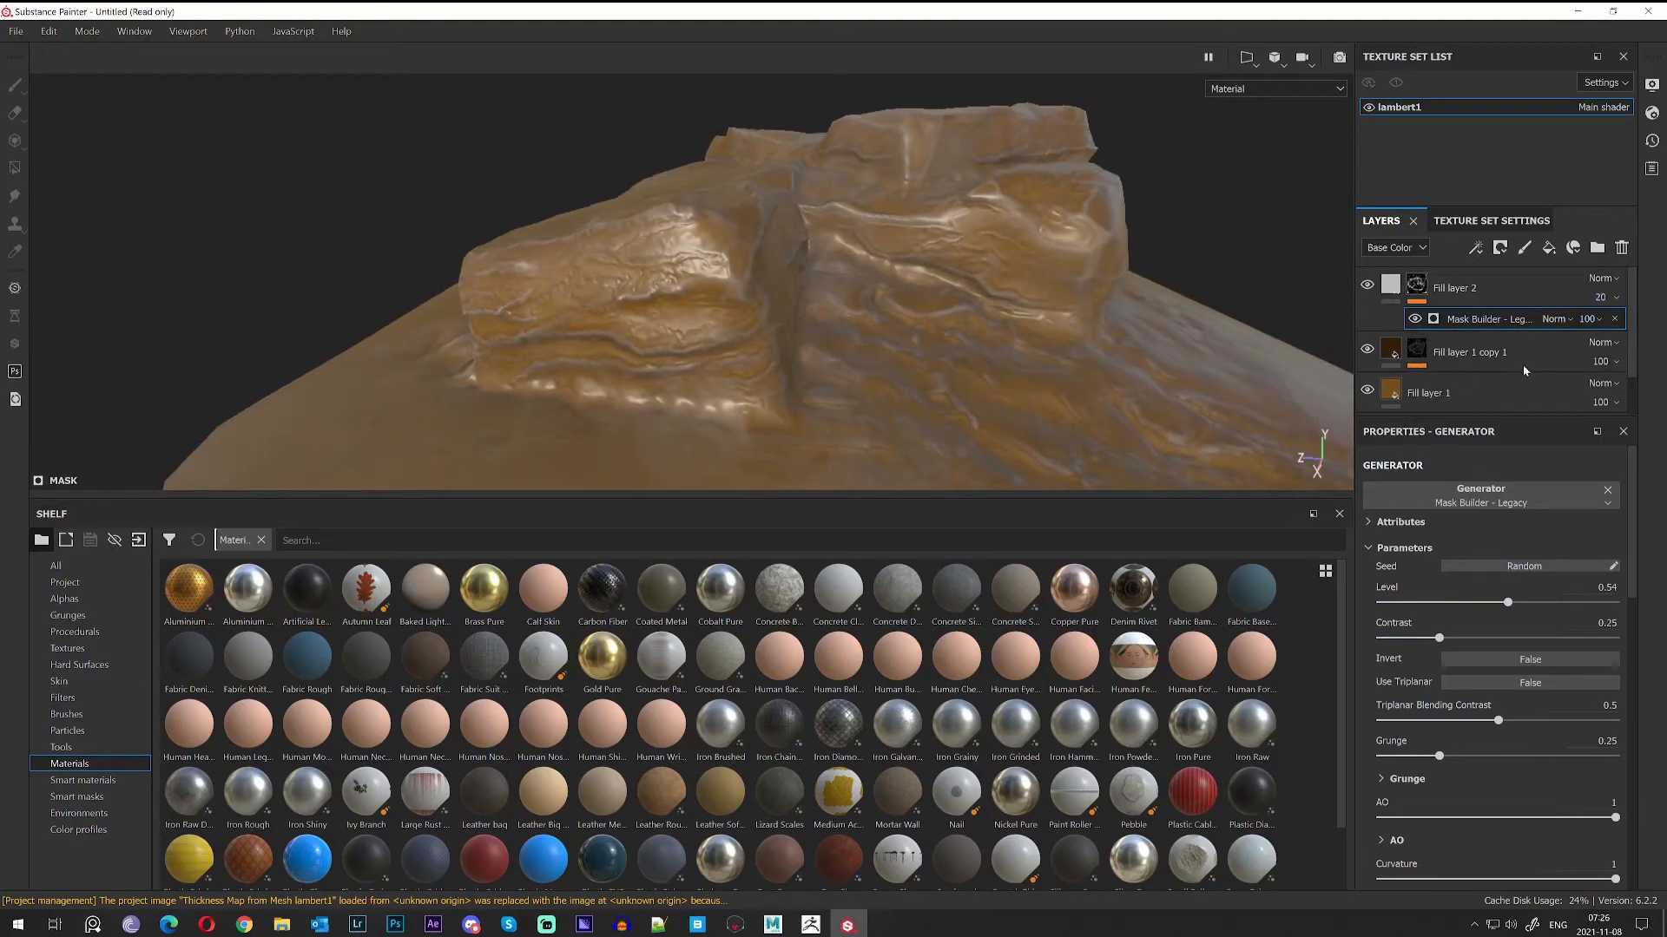
pyautogui.click(1600, 297)
pyautogui.moveTo(1605, 329); pyautogui.dragTo(1619, 329)
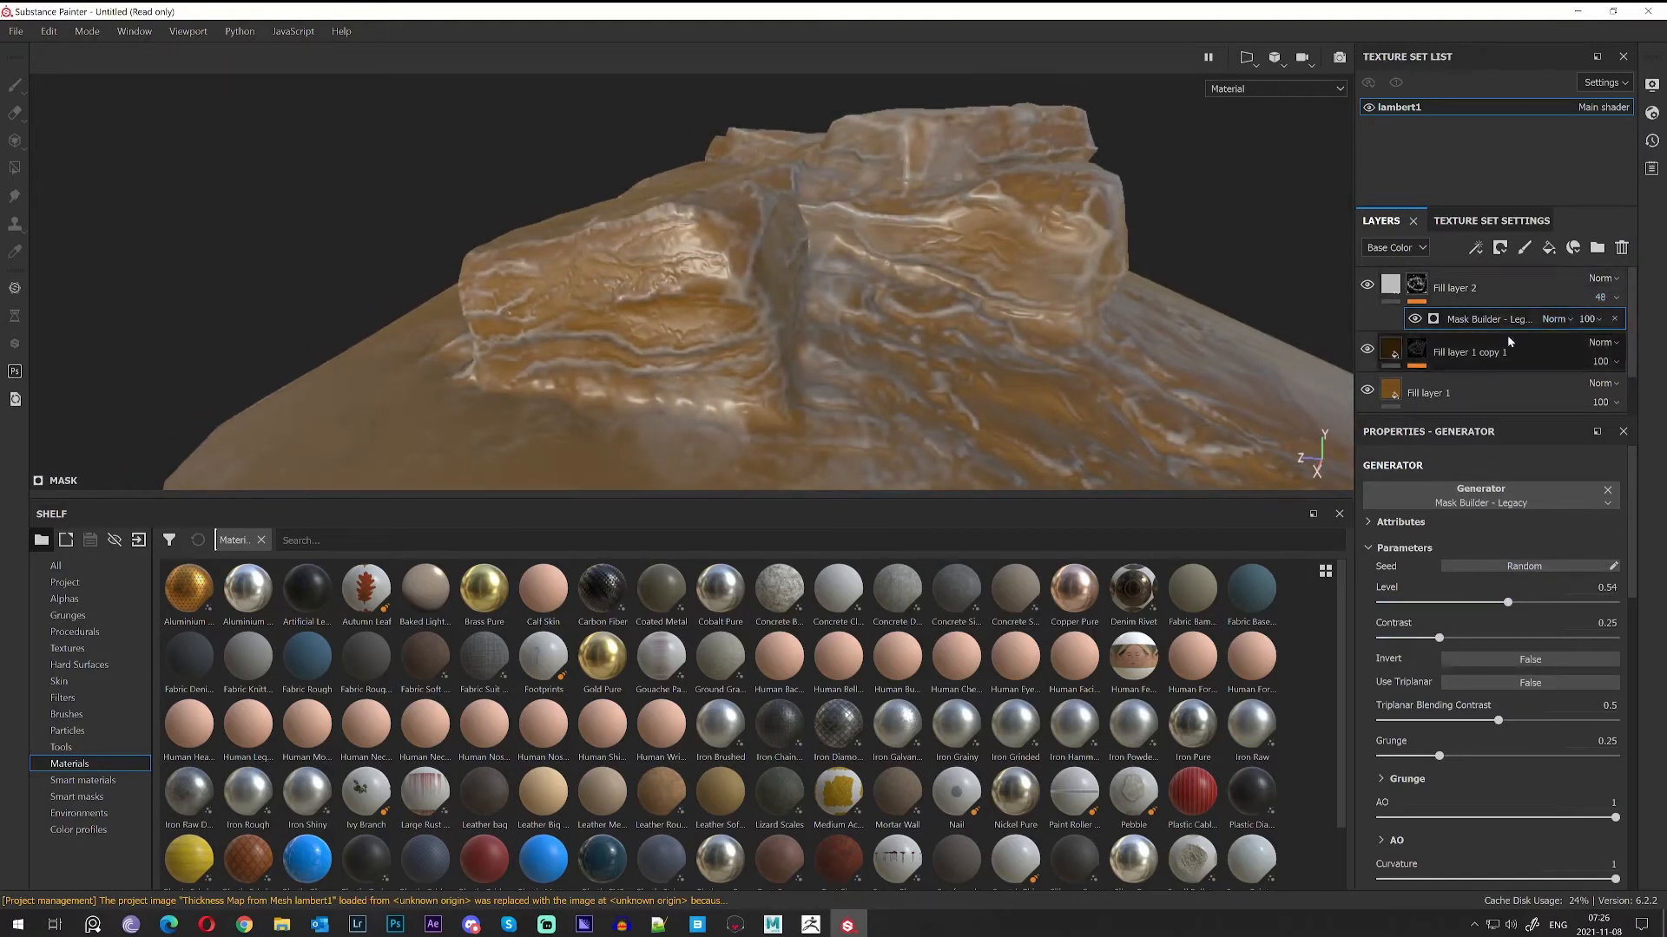
# Sample Fill layer 2's base color from the brown ground and brighten it to a tan, R 0.530, G 0.326, B 0.155.
pyautogui.click(1390, 285)
pyautogui.click(1520, 572)
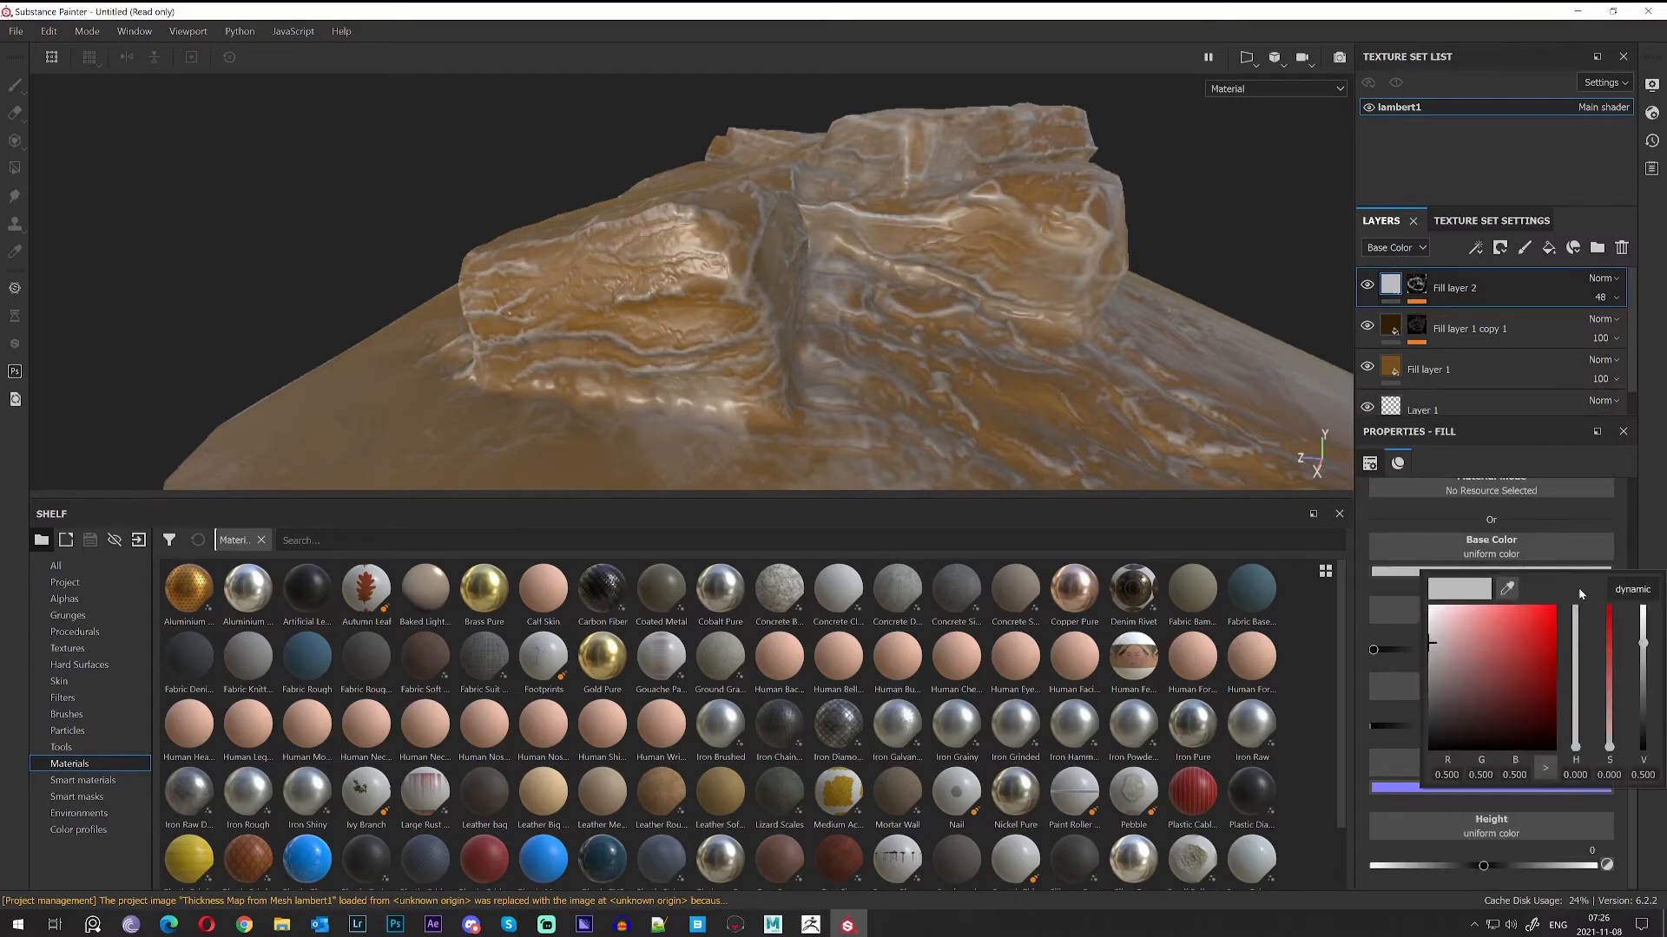
pyautogui.click(1505, 590)
pyautogui.click(598, 441)
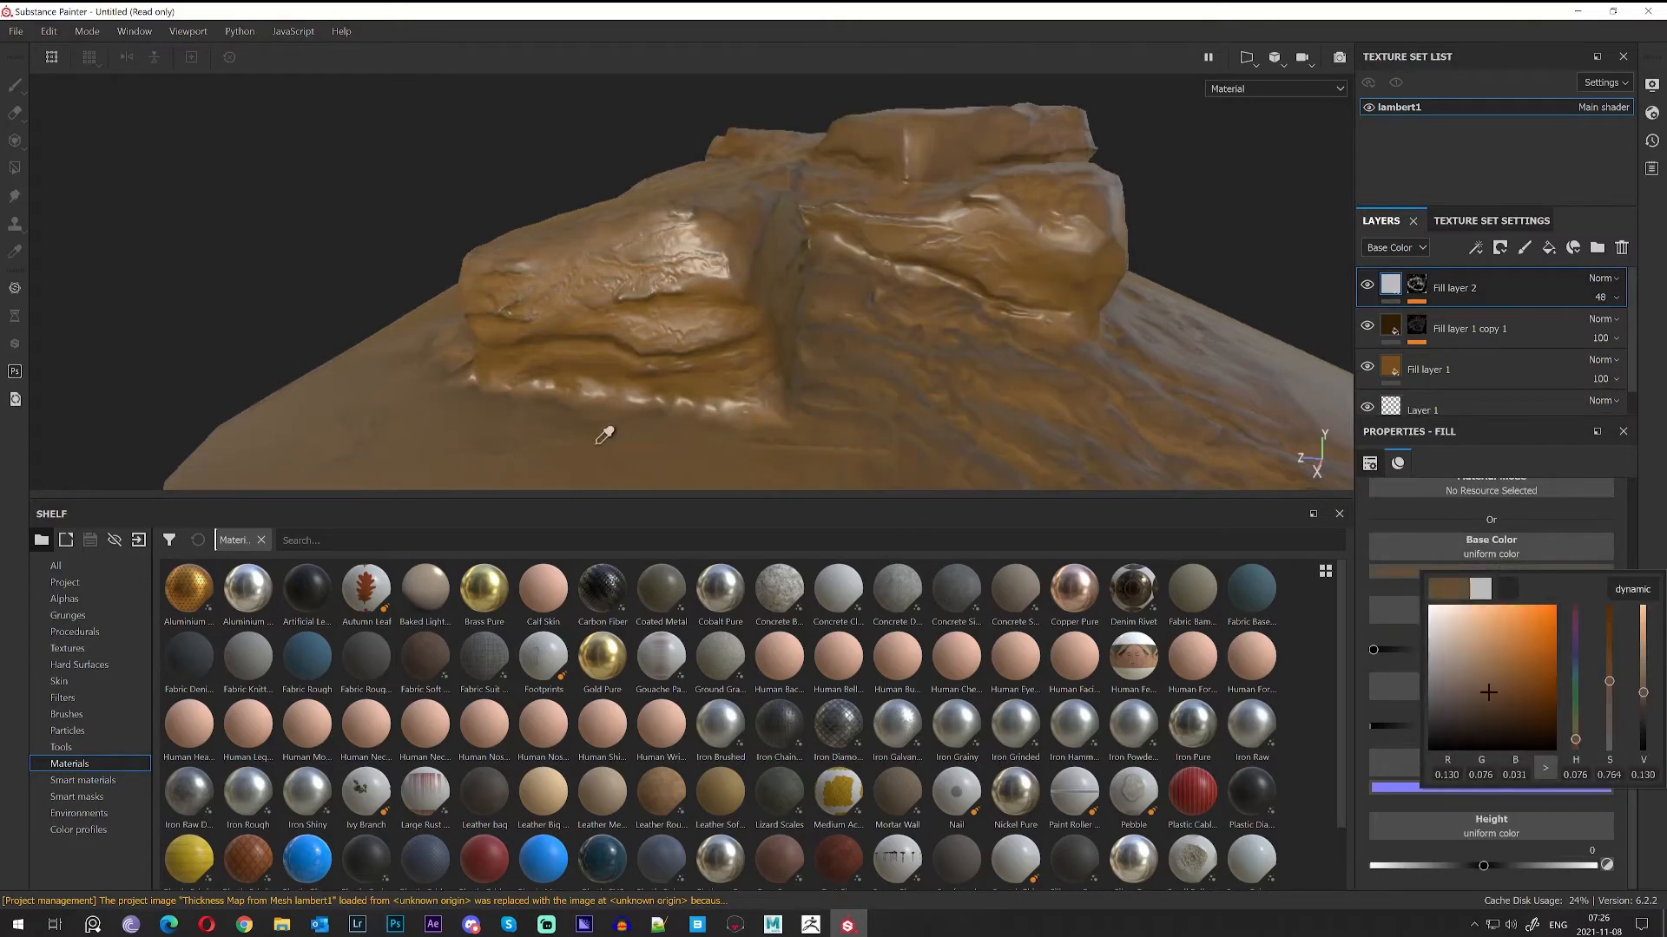
pyautogui.moveTo(1646, 687); pyautogui.dragTo(1642, 643)
pyautogui.keyDown('alt'); pyautogui.moveTo(1143, 341); pyautogui.dragTo(1094, 286); pyautogui.keyUp('alt')
# Brighten Fill layer 2's base color further to a lighter tan and check the edge highlights around the stone.
pyautogui.click(1518, 571)
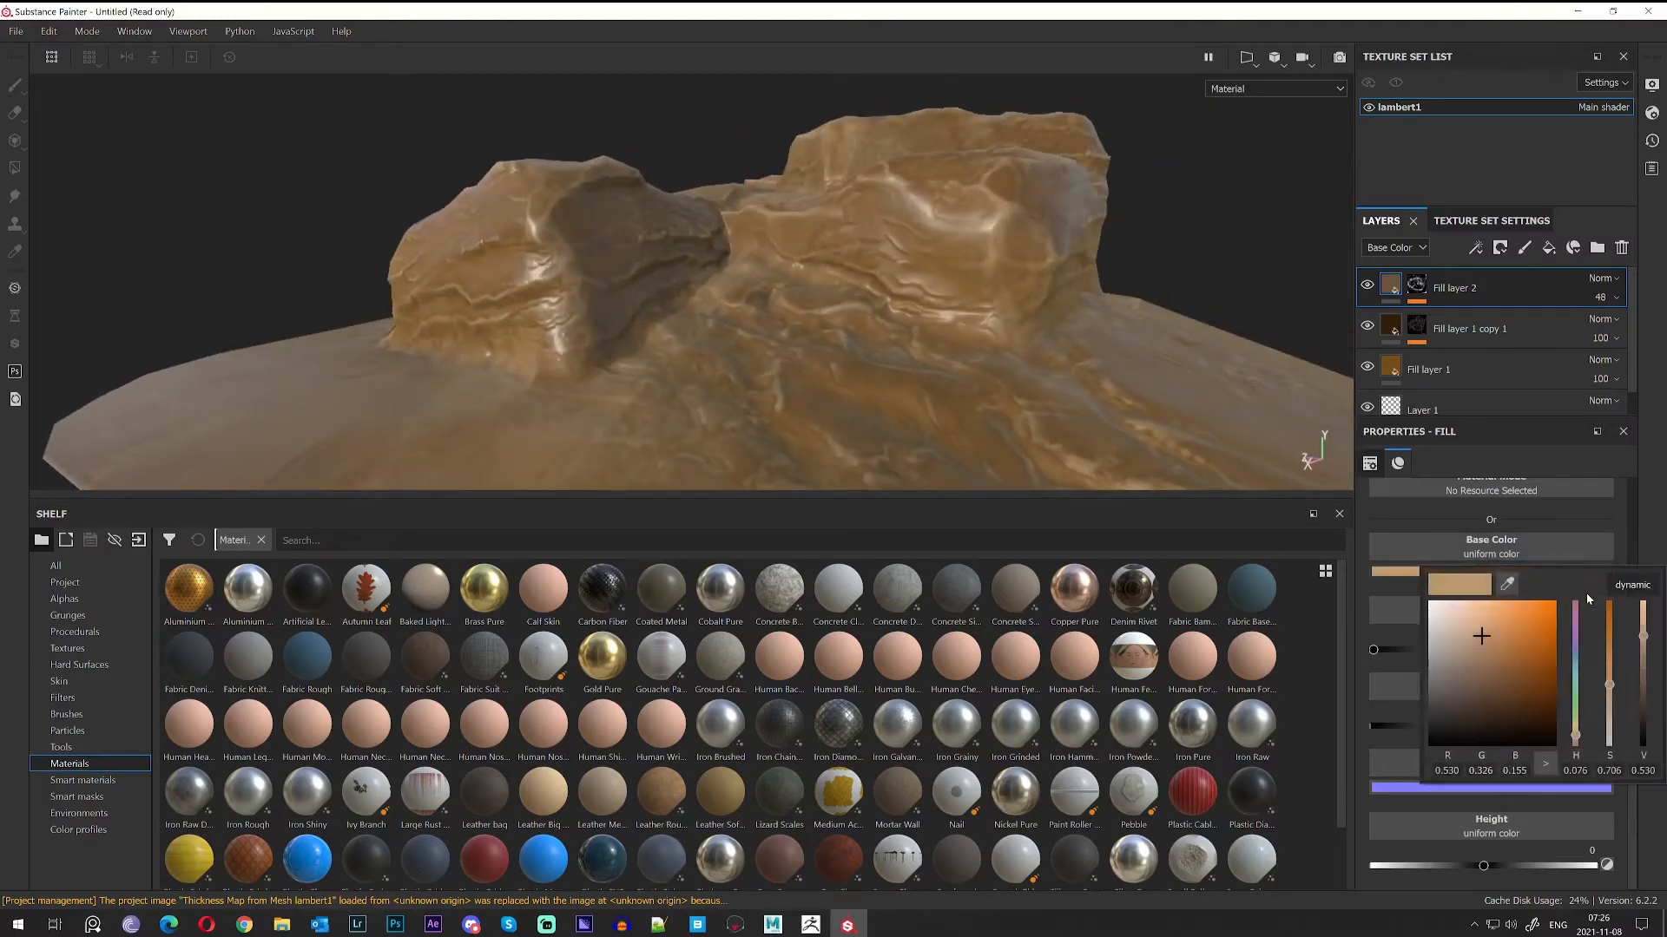
pyautogui.moveTo(1646, 637); pyautogui.dragTo(1644, 615)
pyautogui.keyDown('alt'); pyautogui.moveTo(912, 276); pyautogui.dragTo(1055, 241); pyautogui.keyUp('alt')
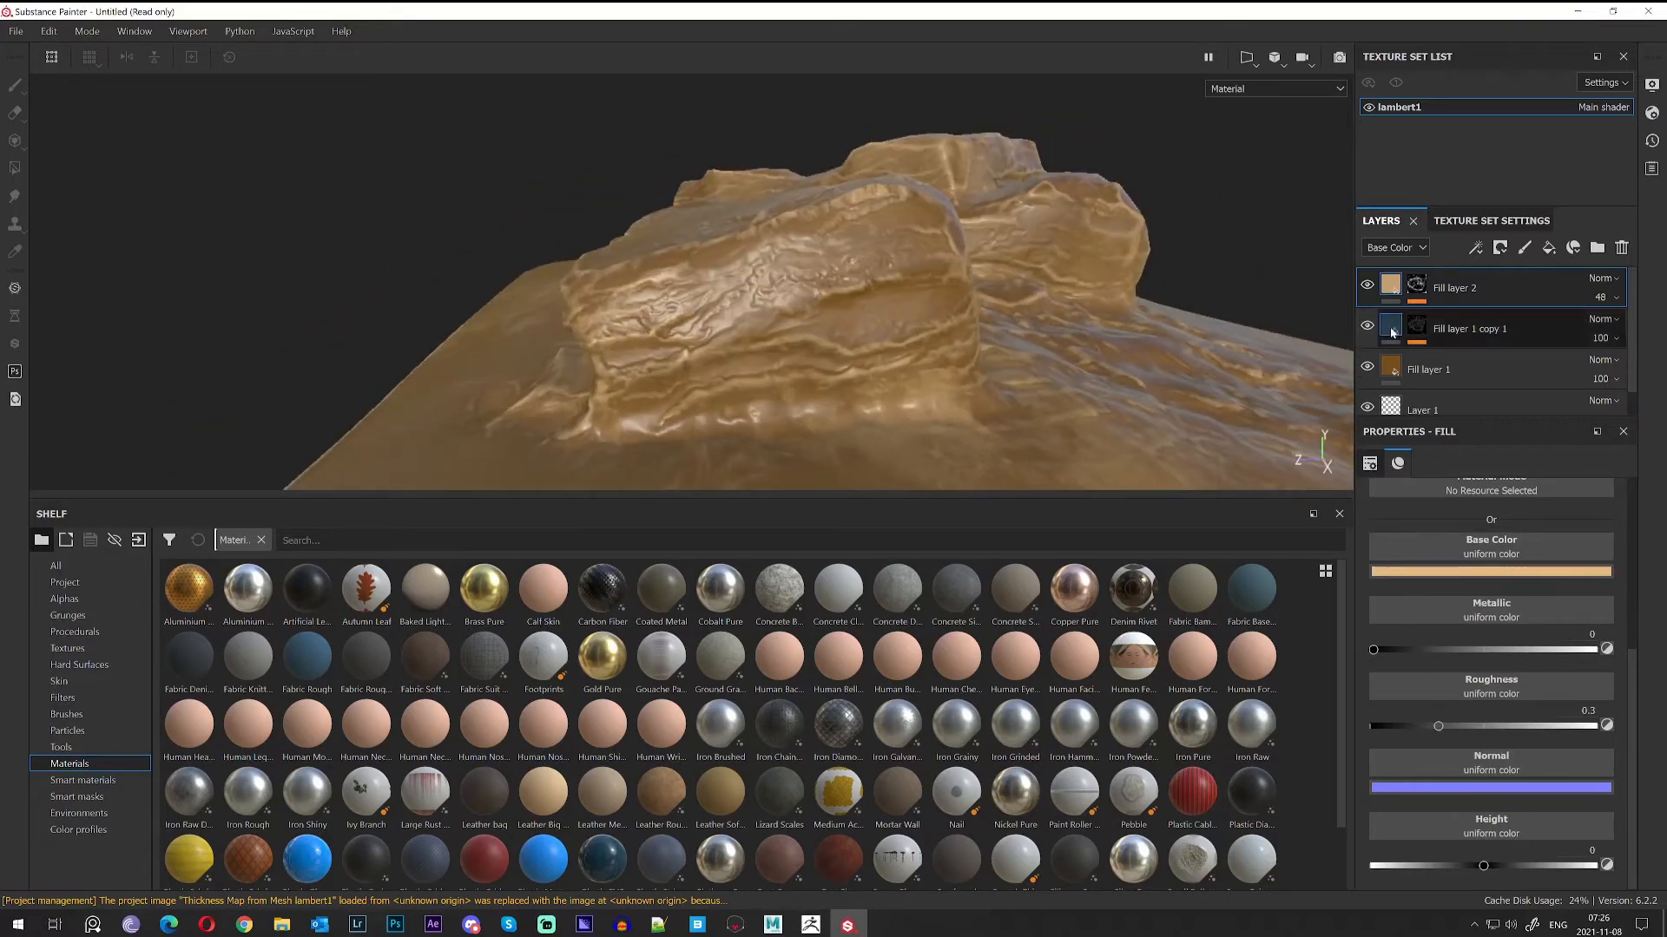
pyautogui.keyDown('alt'); pyautogui.moveTo(746, 343); pyautogui.dragTo(1024, 372); pyautogui.keyUp('alt')
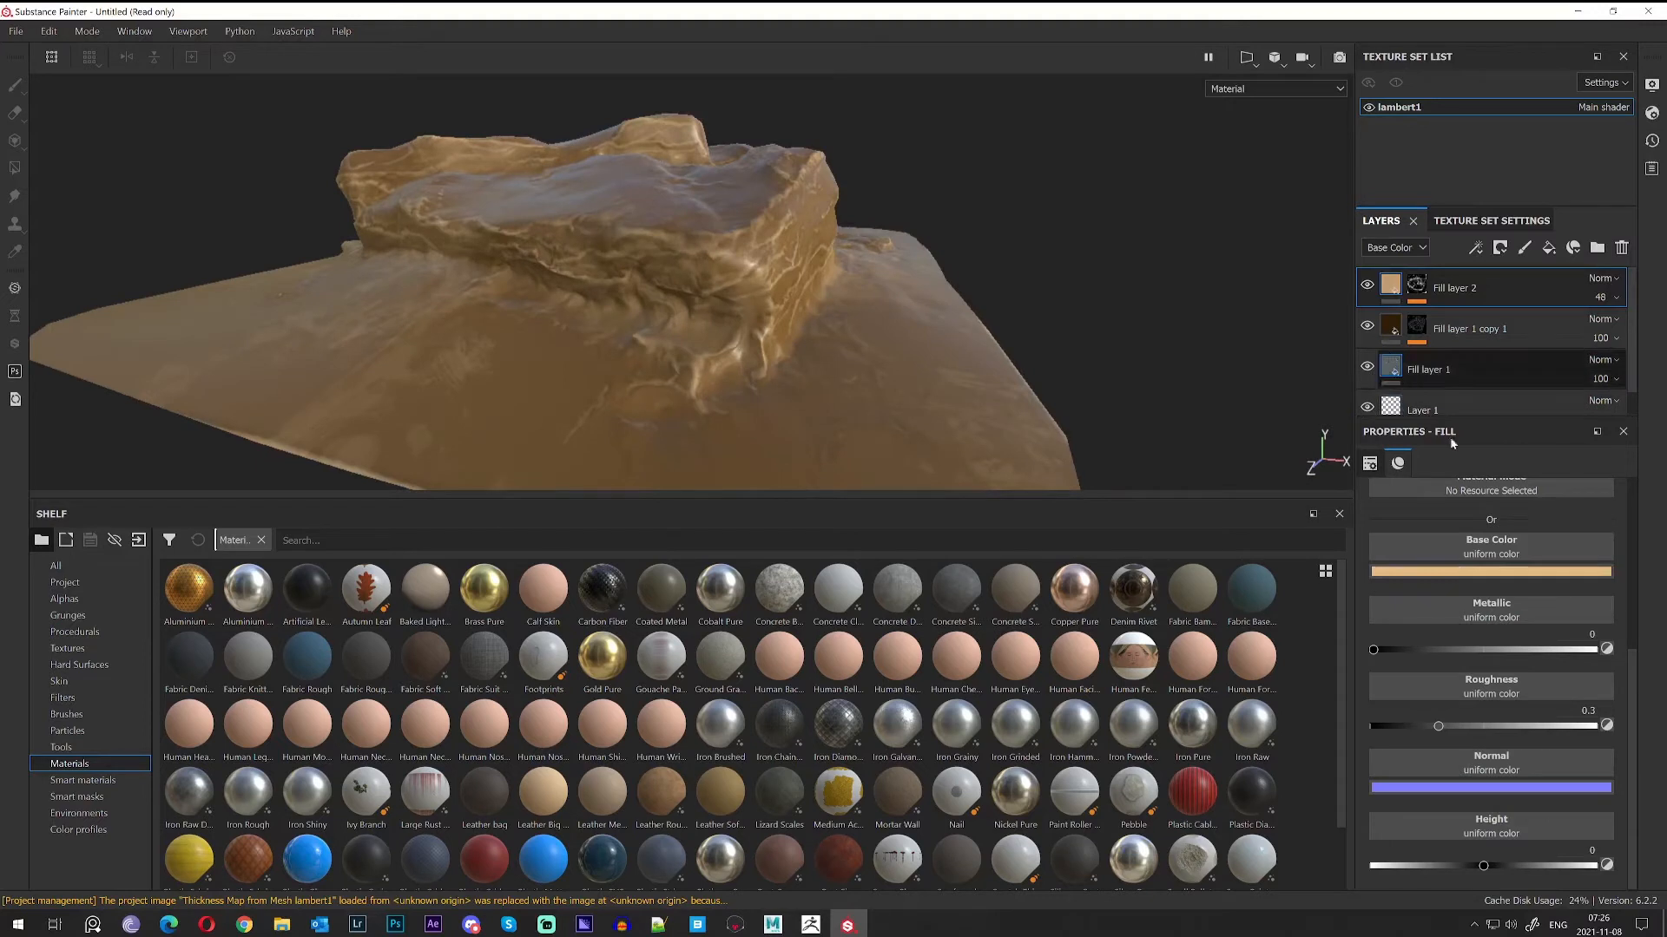
# Set the roughness of Fill layer 1 to 0.6 and the roughness of Fill layer 1 copy 1 to 0.9.
pyautogui.click(1465, 370)
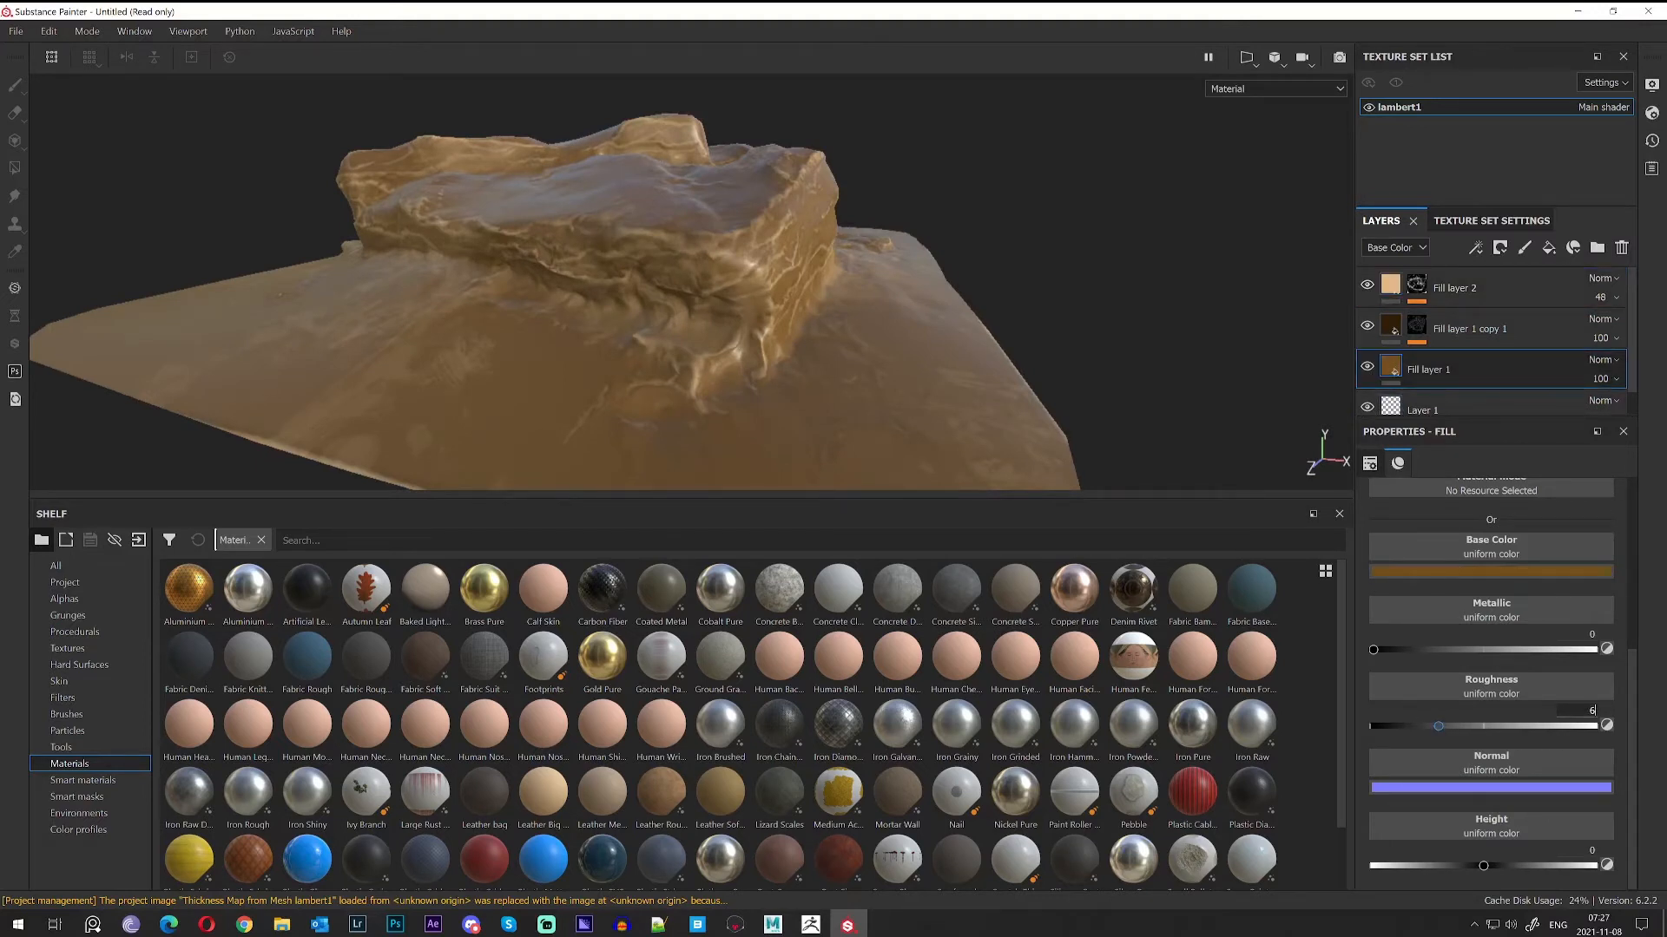
pyautogui.press('Return')
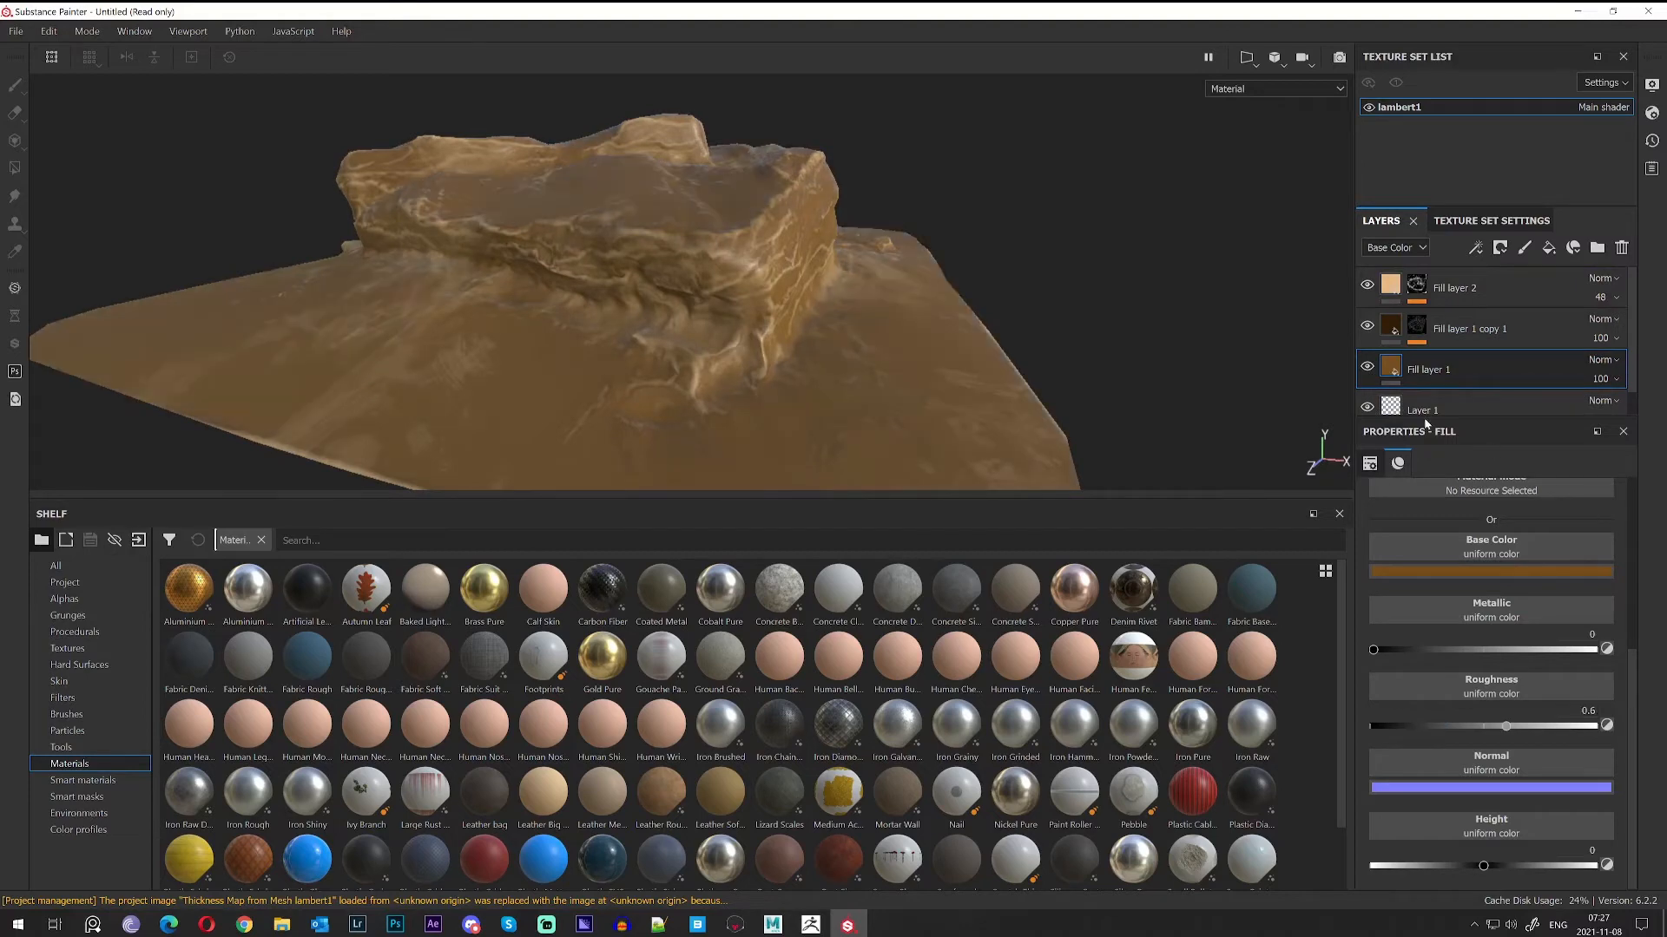
pyautogui.click(1467, 329)
pyautogui.keyDown('alt'); pyautogui.moveTo(1253, 419); pyautogui.dragTo(1095, 260); pyautogui.keyUp('alt')
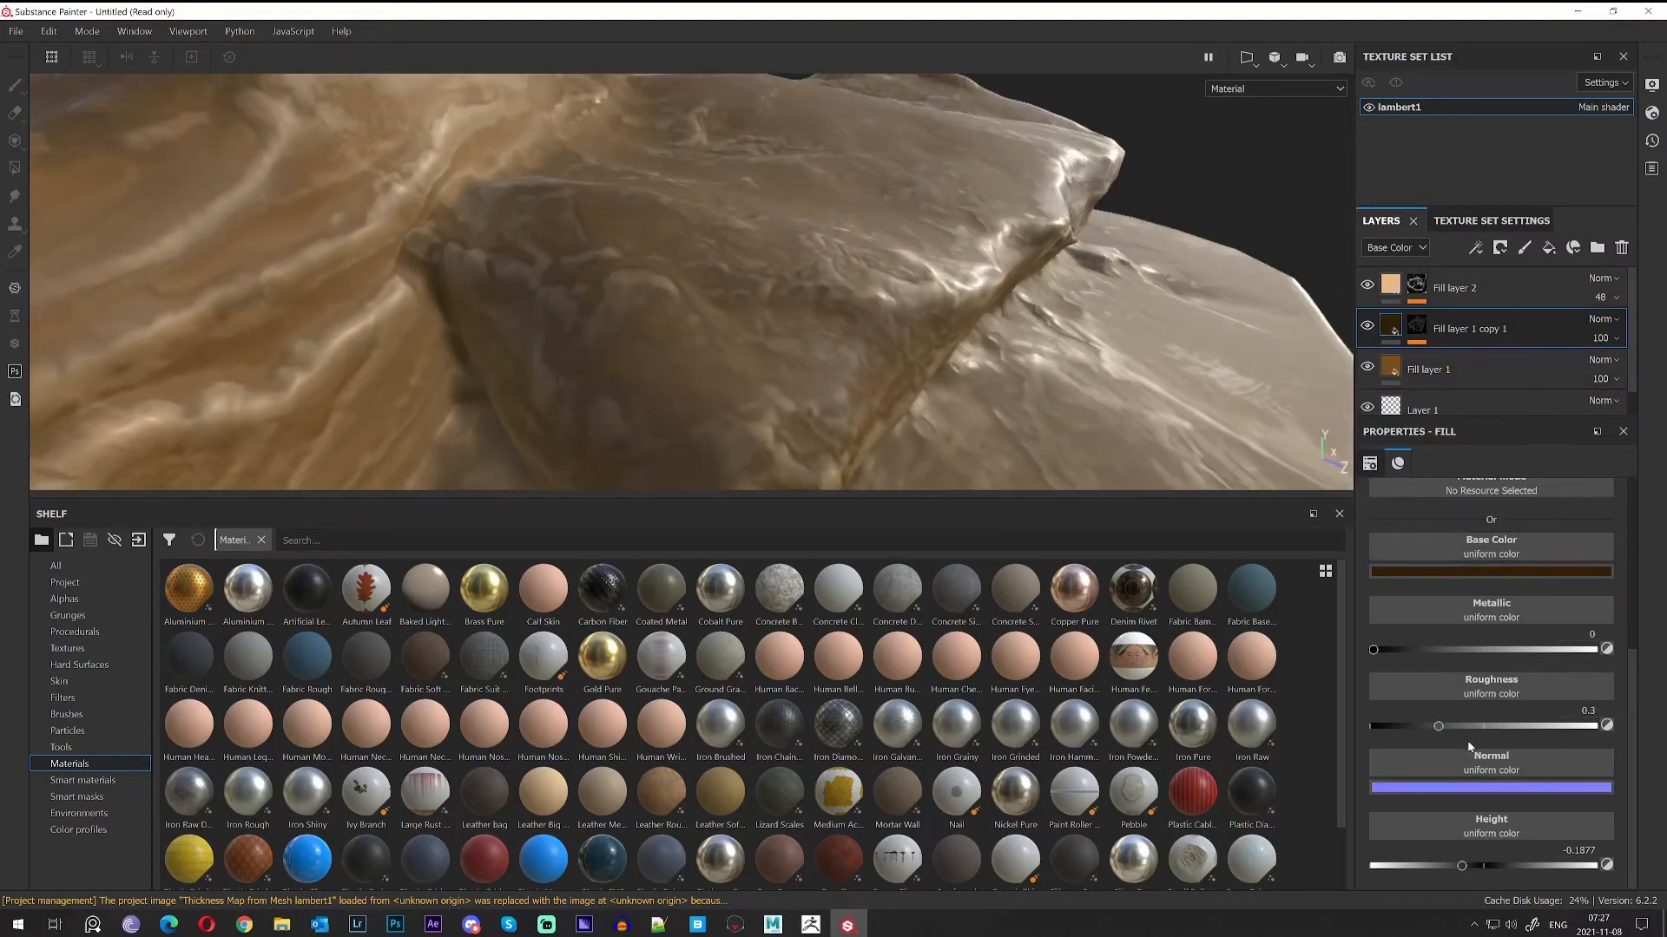
pyautogui.moveTo(1517, 727); pyautogui.dragTo(1635, 731)
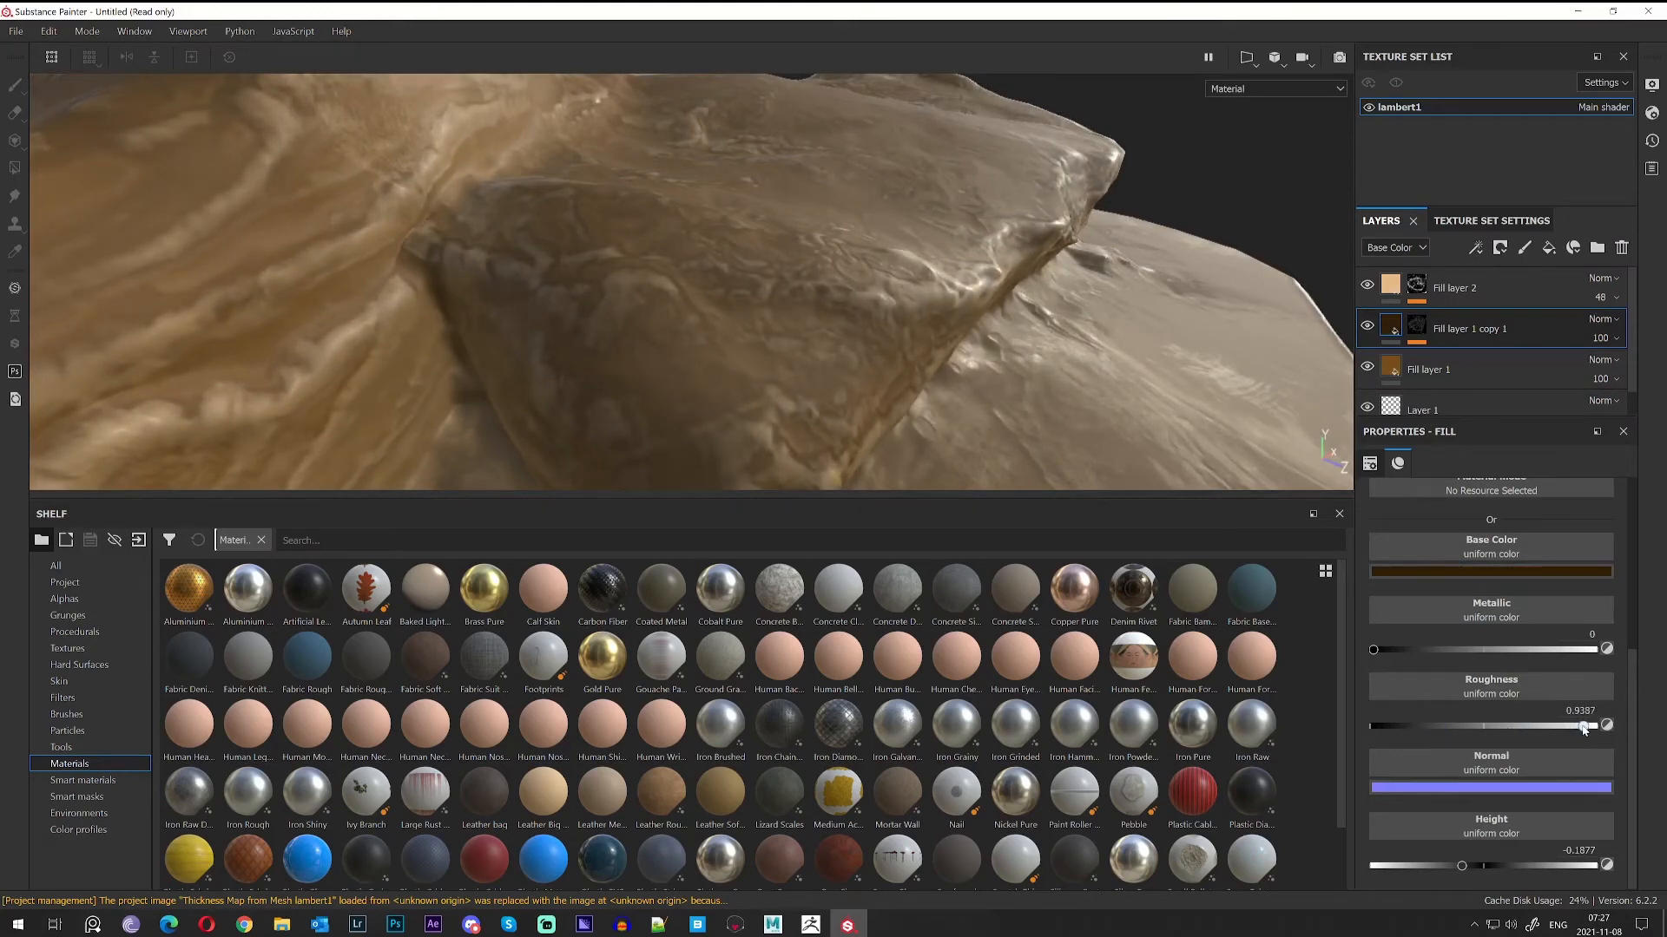
pyautogui.keyDown('alt'); pyautogui.moveTo(1232, 408); pyautogui.dragTo(1003, 428); pyautogui.keyUp('alt')
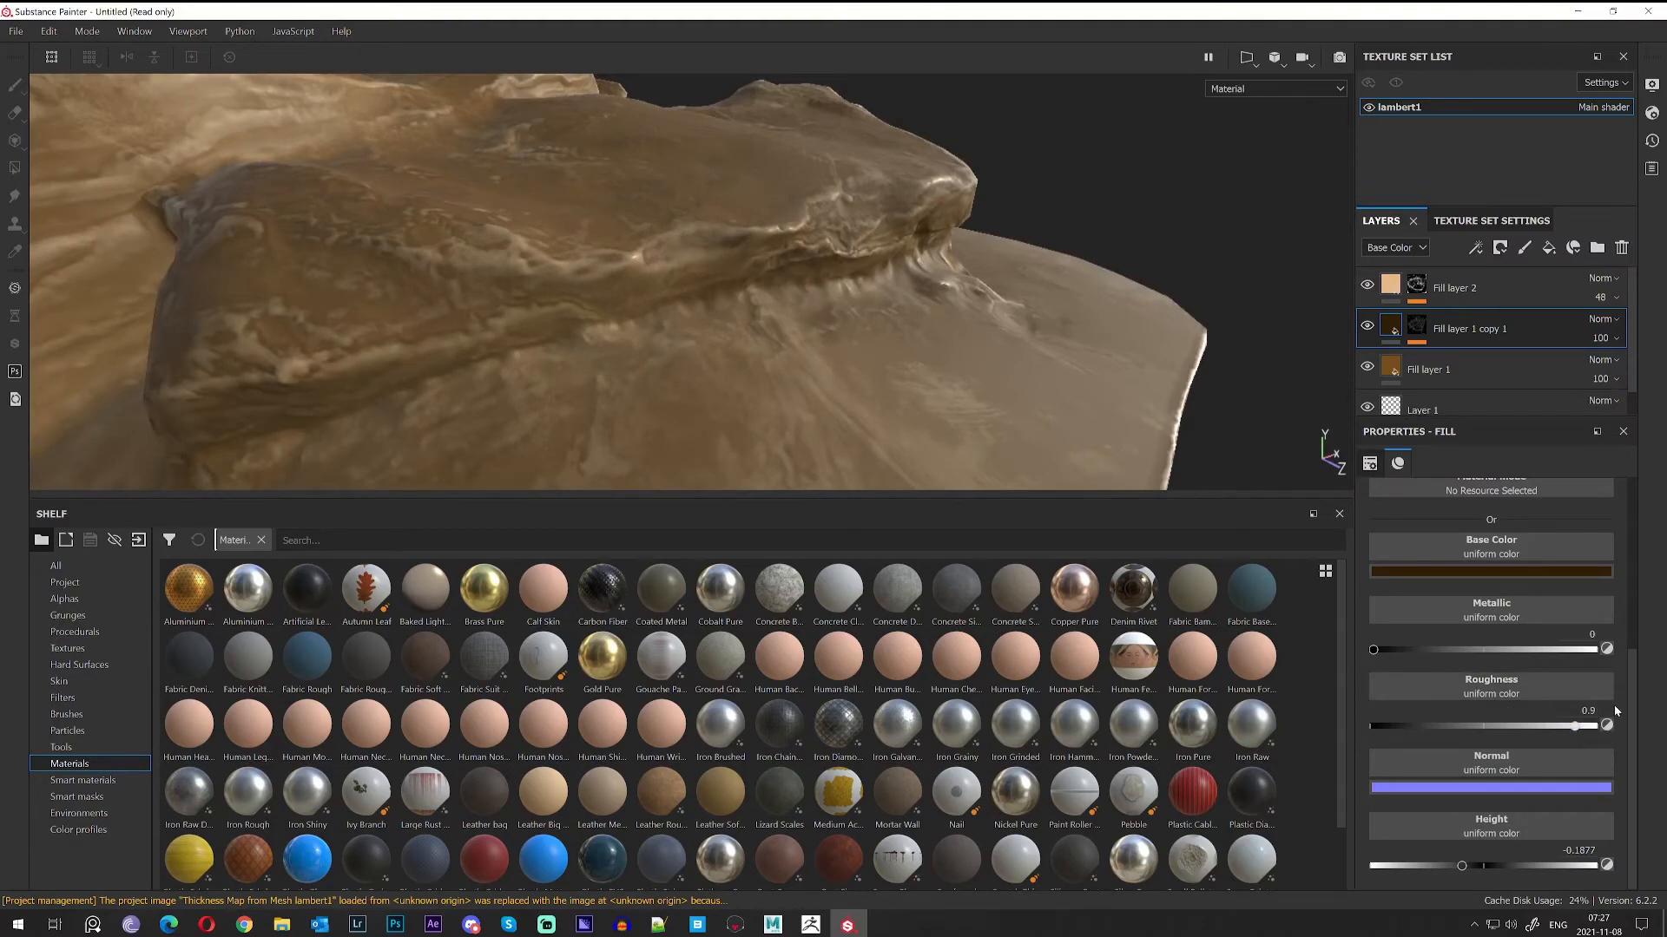
# Set the Global Balance of the Mask Editor generator on Fill layer 1 copy 1's mask to 0.26.
pyautogui.click(1418, 325)
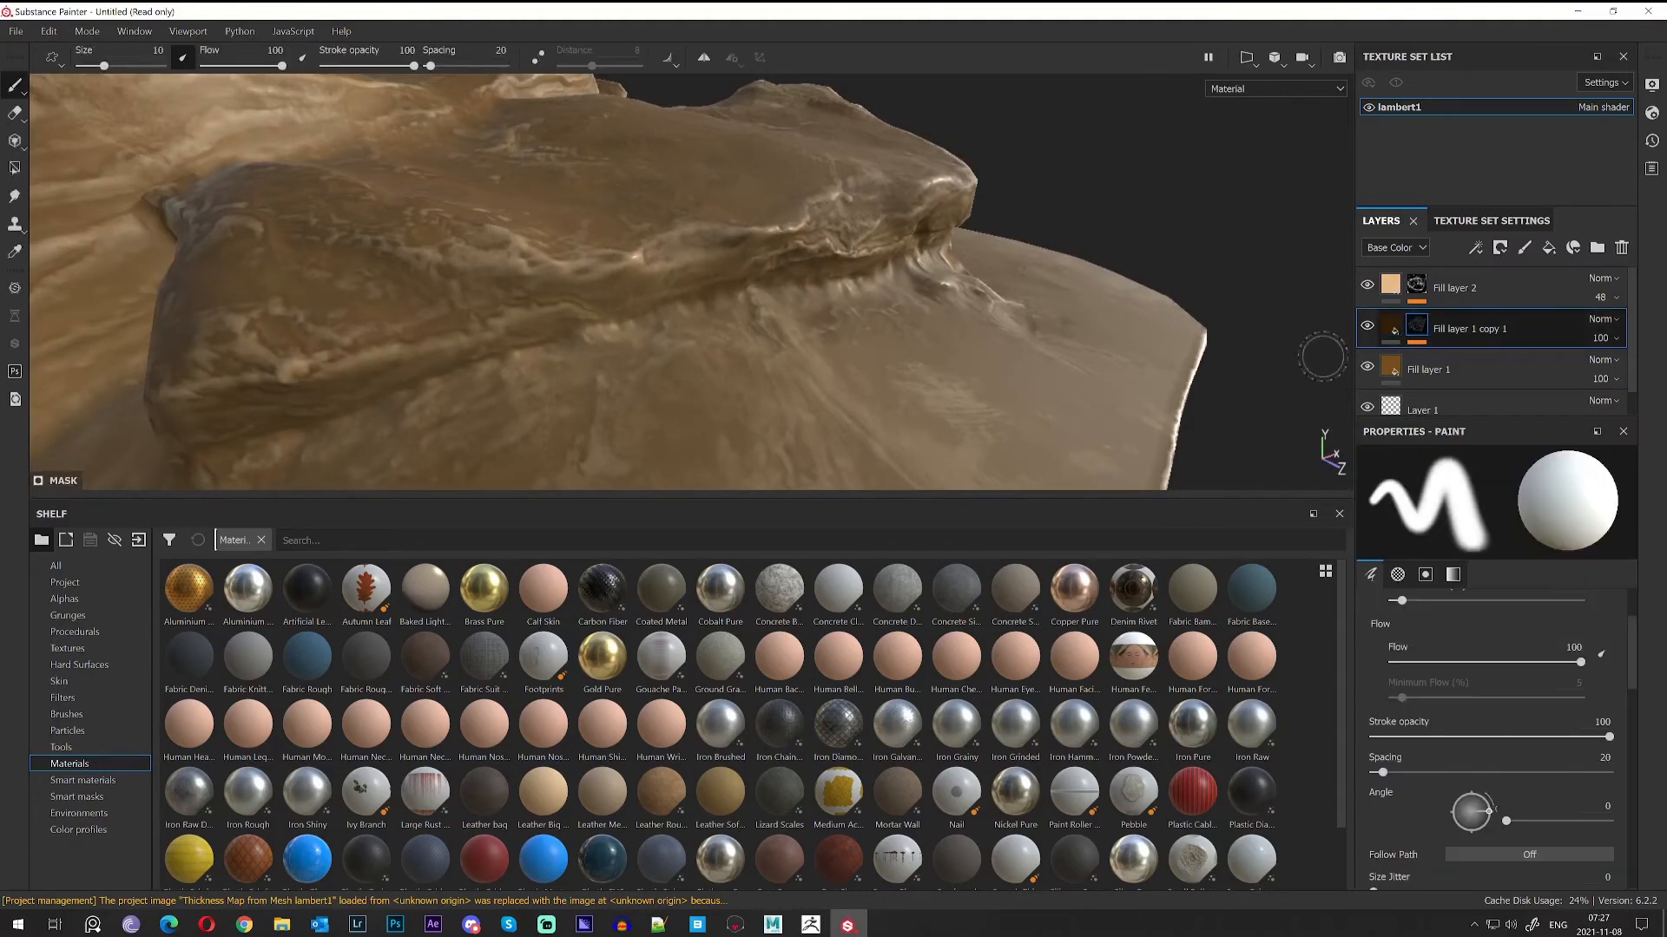
pyautogui.keyDown('alt'); pyautogui.moveTo(1068, 339); pyautogui.dragTo(737, 304); pyautogui.keyUp('alt')
pyautogui.keyDown('alt'); pyautogui.moveTo(738, 304); pyautogui.dragTo(654, 274, button='right'); pyautogui.keyUp('alt')
pyautogui.keyDown('alt'); pyautogui.moveTo(654, 273); pyautogui.dragTo(695, 291); pyautogui.keyUp('alt')
pyautogui.scroll(3, 1443, 615)
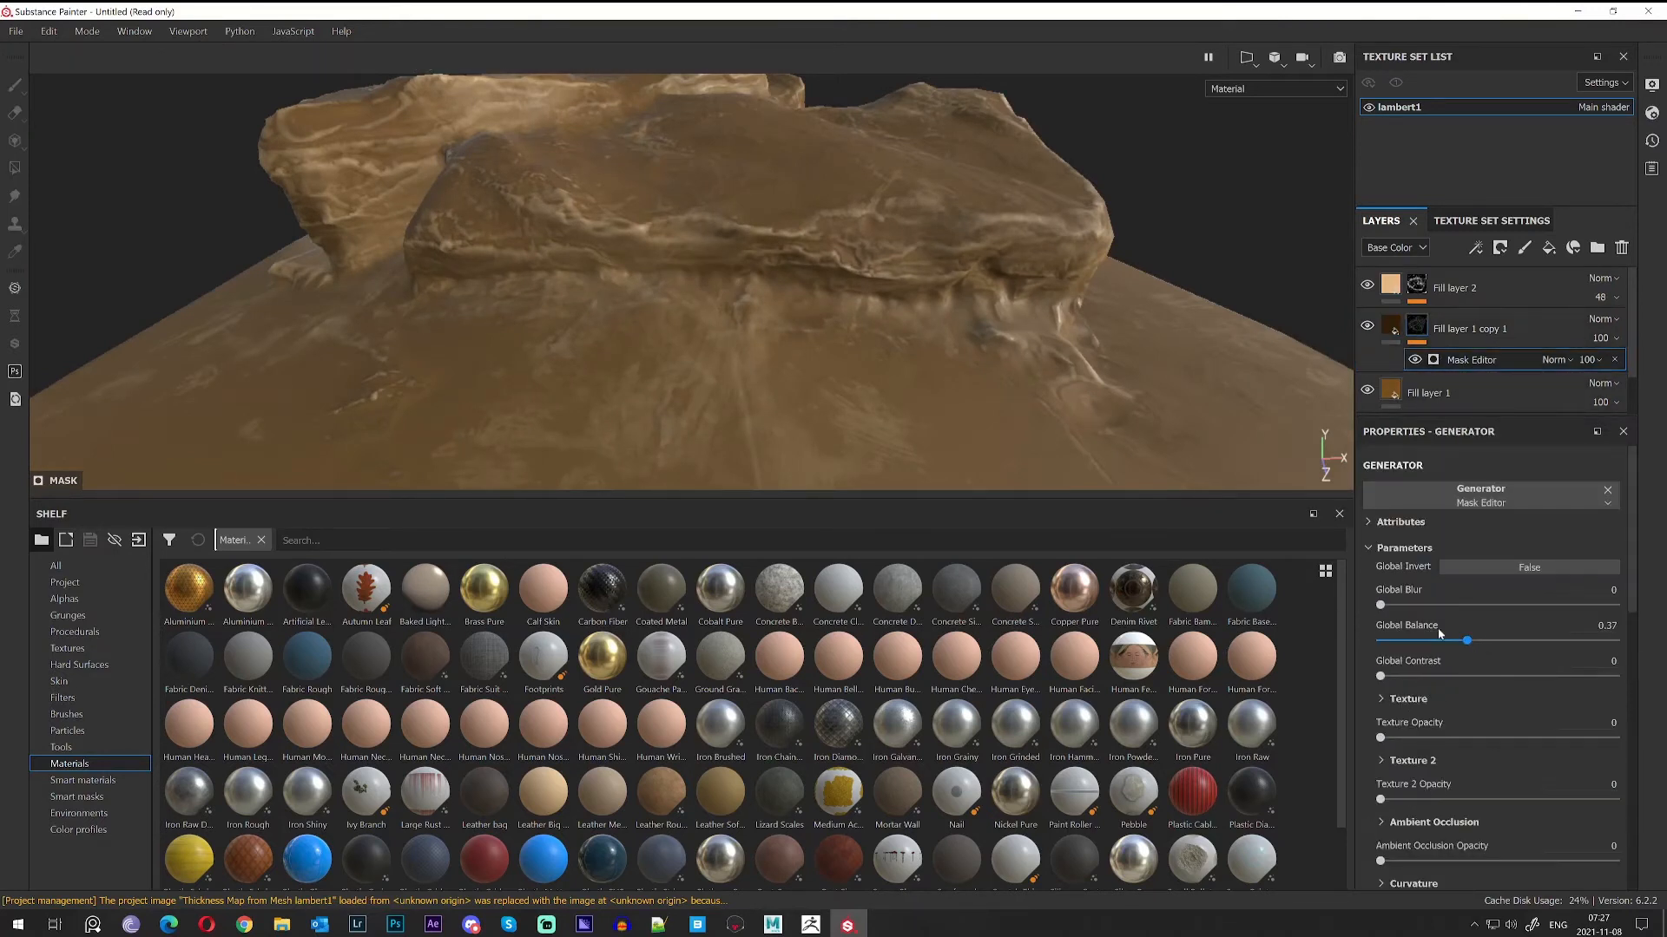
pyautogui.moveTo(1452, 639); pyautogui.dragTo(1444, 641)
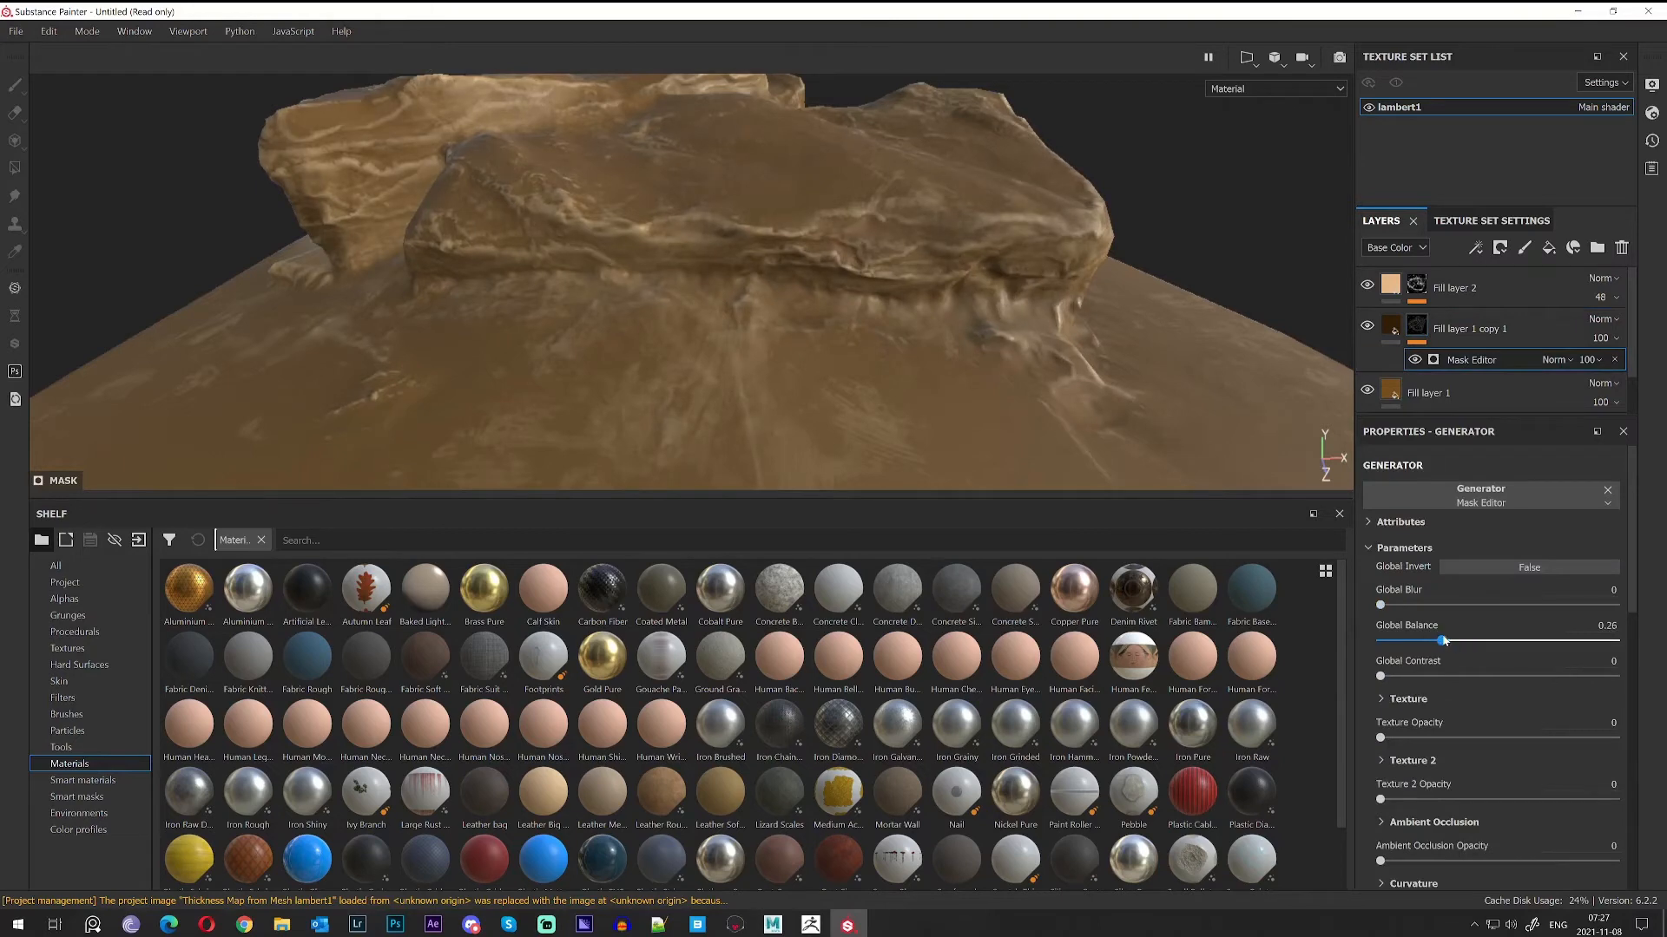
pyautogui.keyDown('alt'); pyautogui.moveTo(868, 375); pyautogui.dragTo(972, 323); pyautogui.keyUp('alt')
# Set Fill layer 2's roughness to 0.45 and check the reflections around the stone.
pyautogui.click(1390, 284)
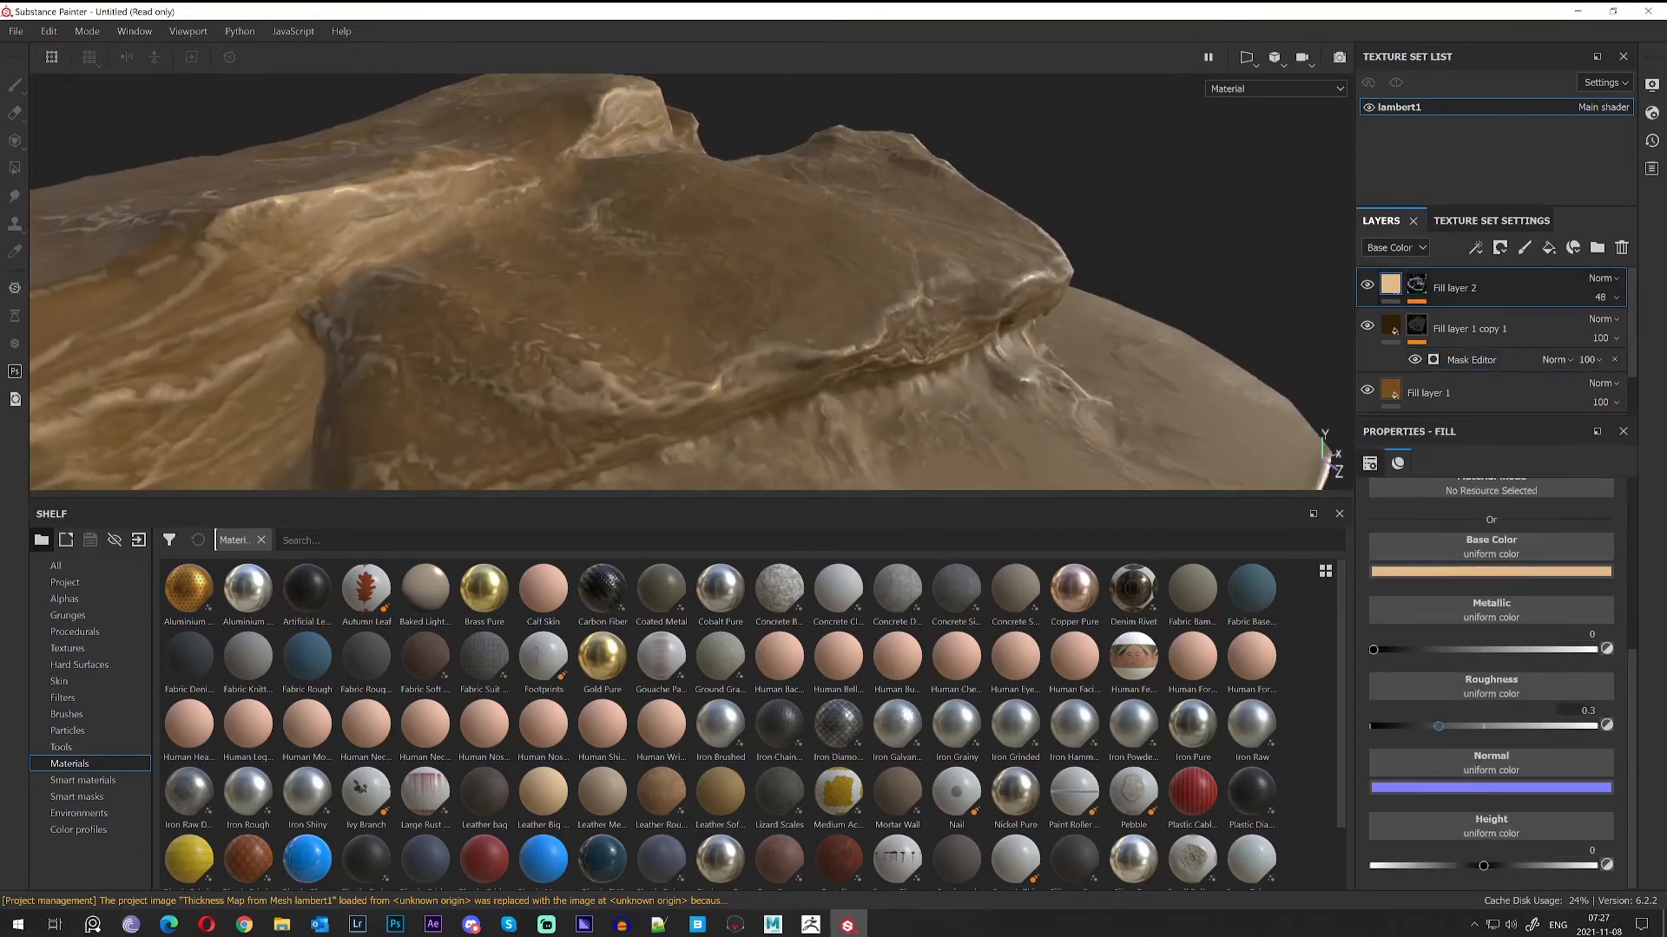
pyautogui.click(1486, 727)
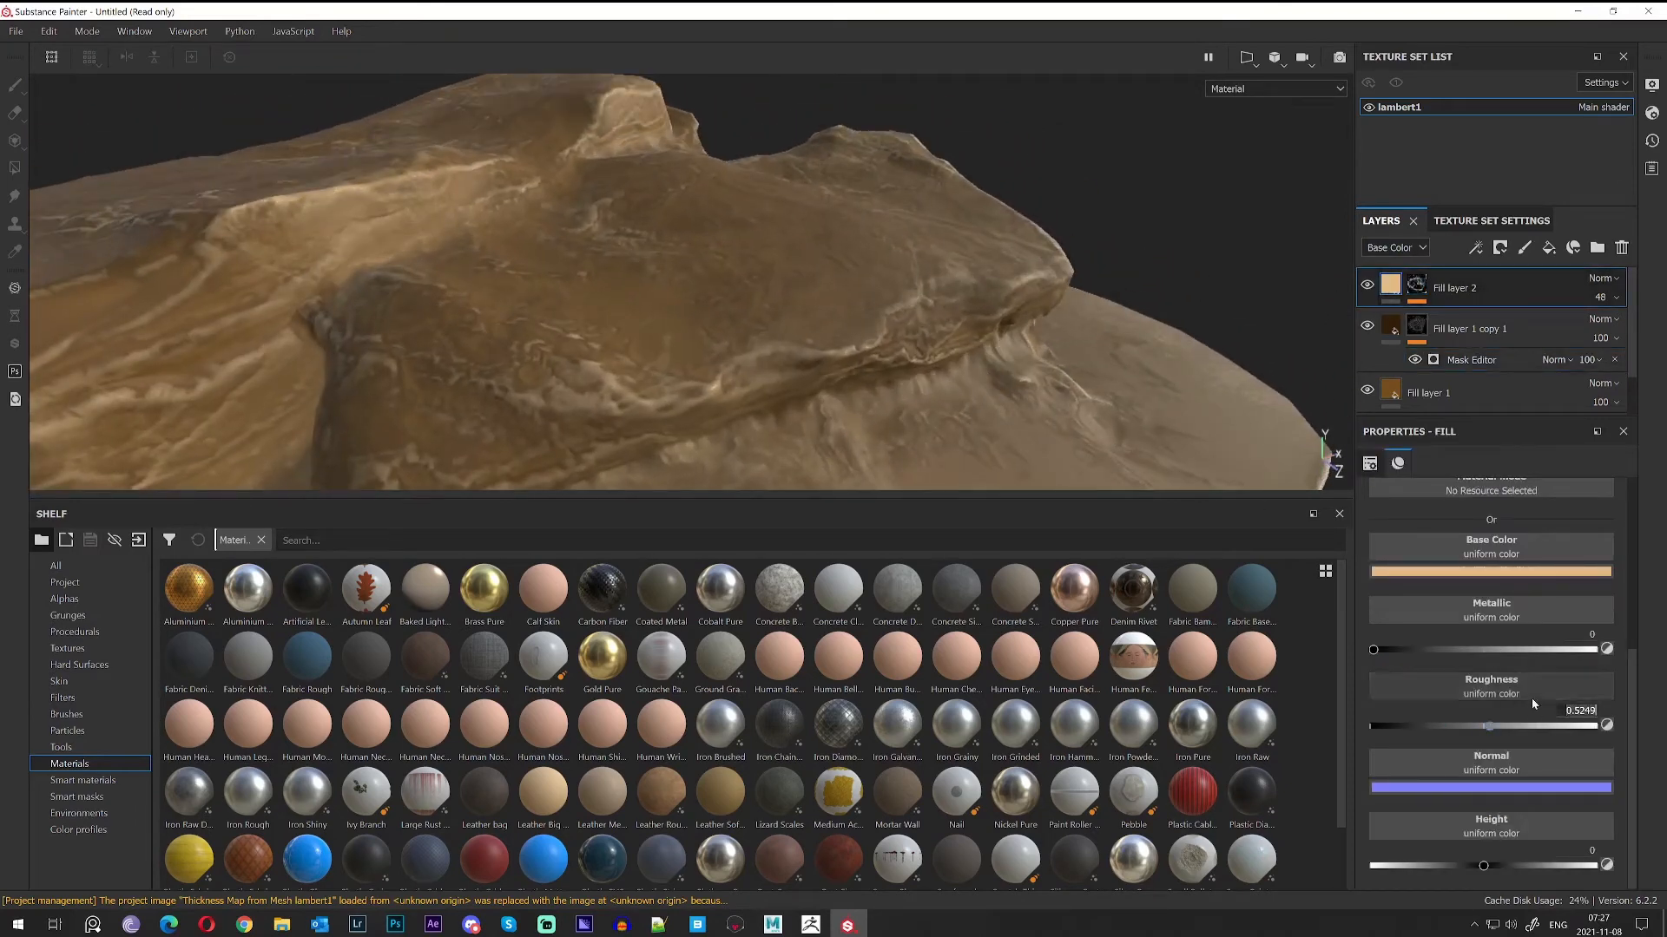
pyautogui.press('BackSpace')
pyautogui.write('.45')
pyautogui.keyDown('alt'); pyautogui.moveTo(1172, 286); pyautogui.dragTo(610, 289); pyautogui.keyUp('alt')
pyautogui.scroll(3, 610, 289)
pyautogui.keyDown('alt'); pyautogui.moveTo(804, 354); pyautogui.dragTo(608, 408); pyautogui.keyUp('alt')
pyautogui.scroll(3, 1094, 376)
pyautogui.keyDown('alt'); pyautogui.moveTo(608, 408); pyautogui.dragTo(552, 431, button='middle'); pyautogui.keyUp('alt')
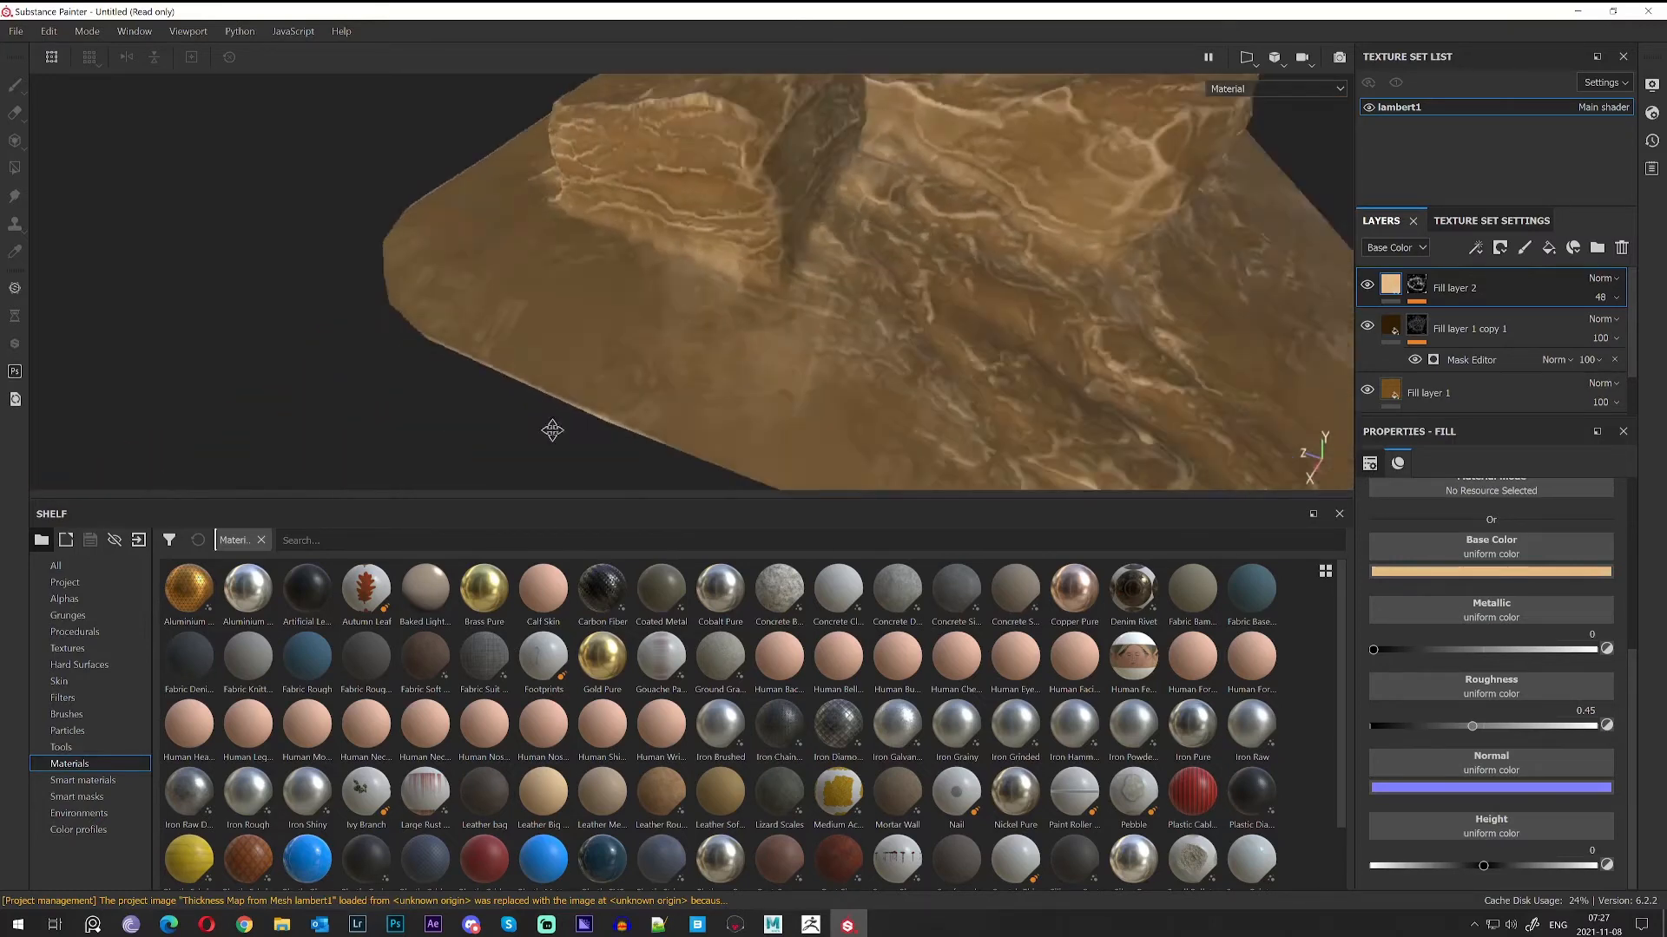
pyautogui.keyDown('alt'); pyautogui.moveTo(552, 431); pyautogui.dragTo(838, 301); pyautogui.keyUp('alt')
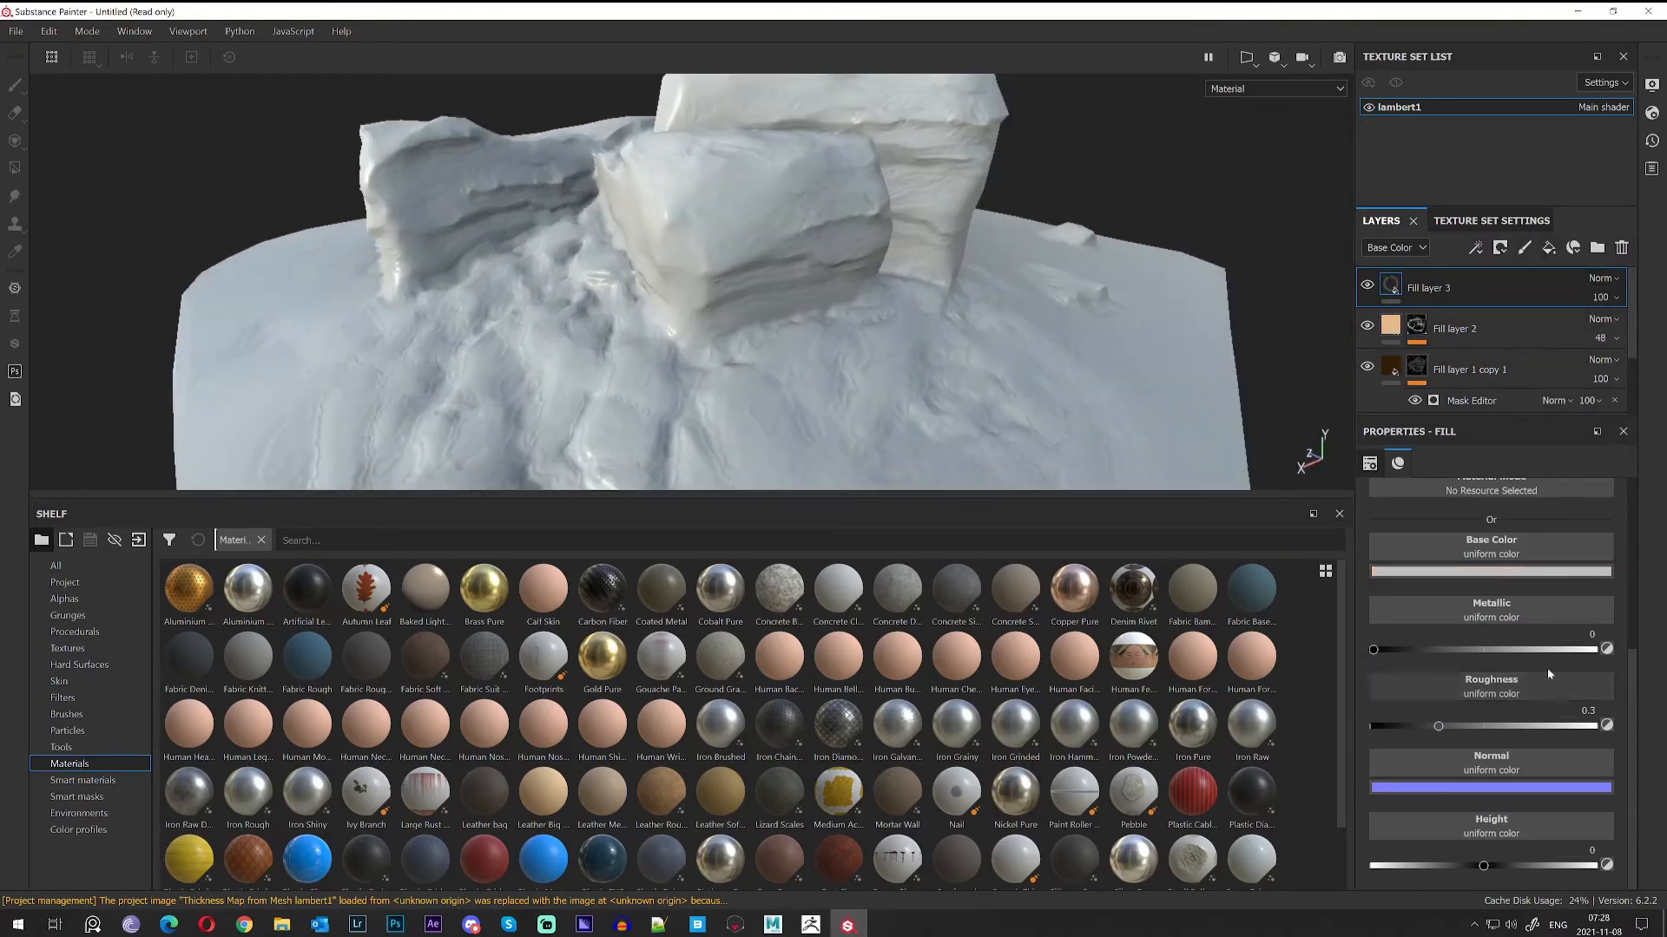
# Apply the "Moss From ..." smart mask to the new Fill layer 3.
pyautogui.scroll(3, 1477, 559)
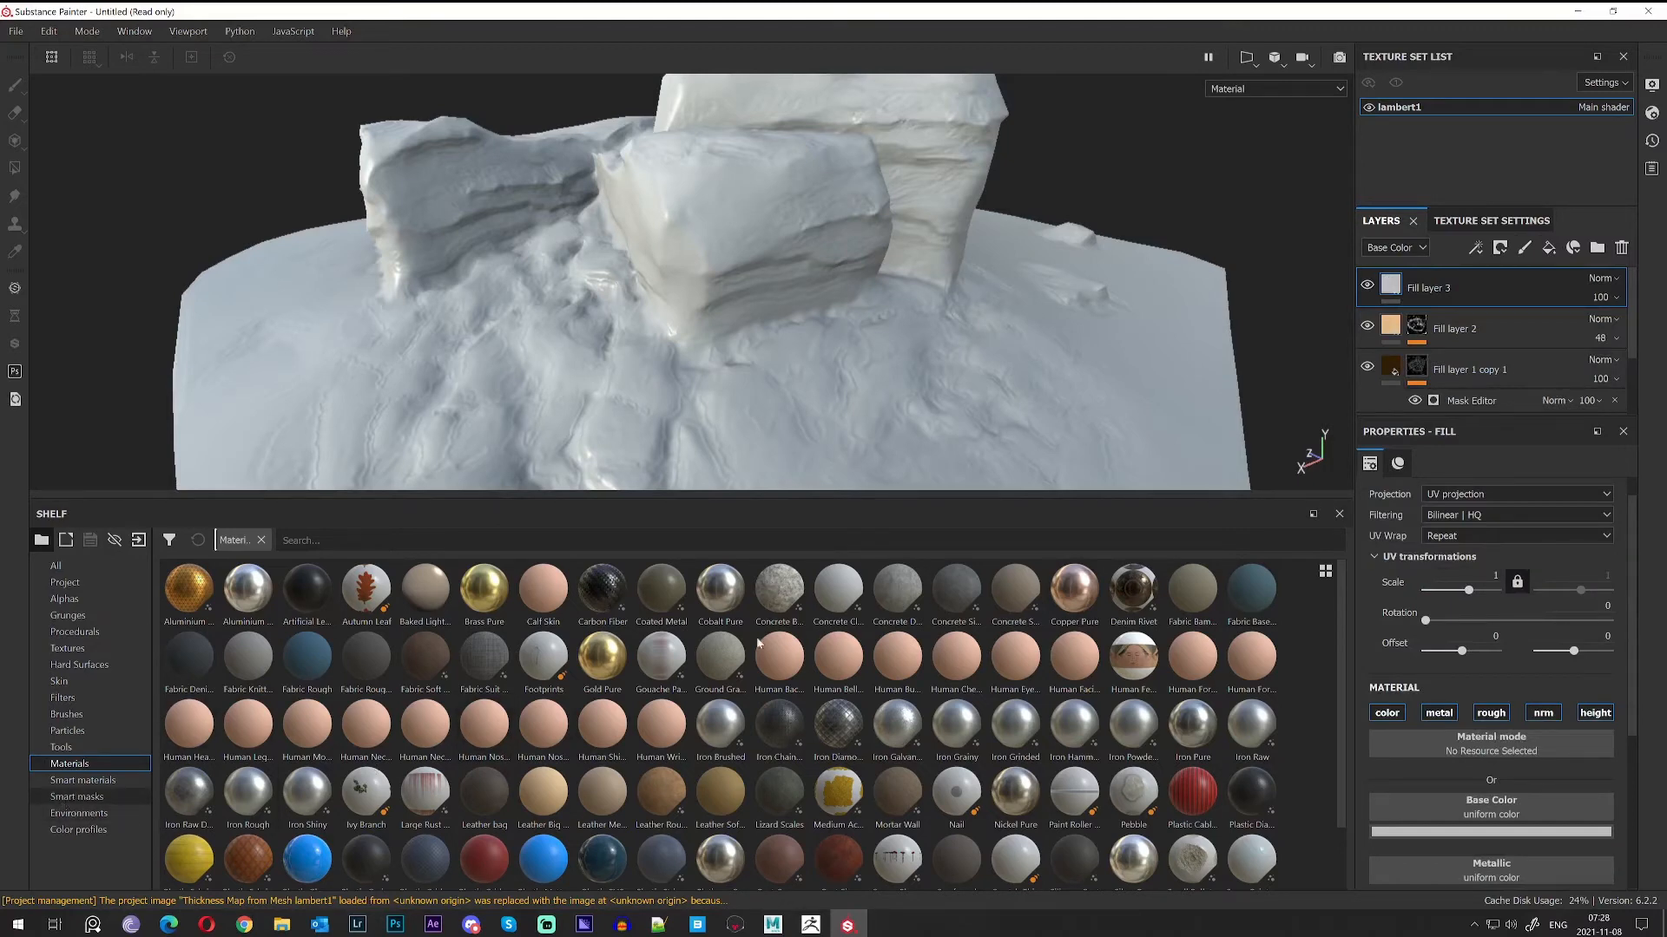
pyautogui.click(78, 797)
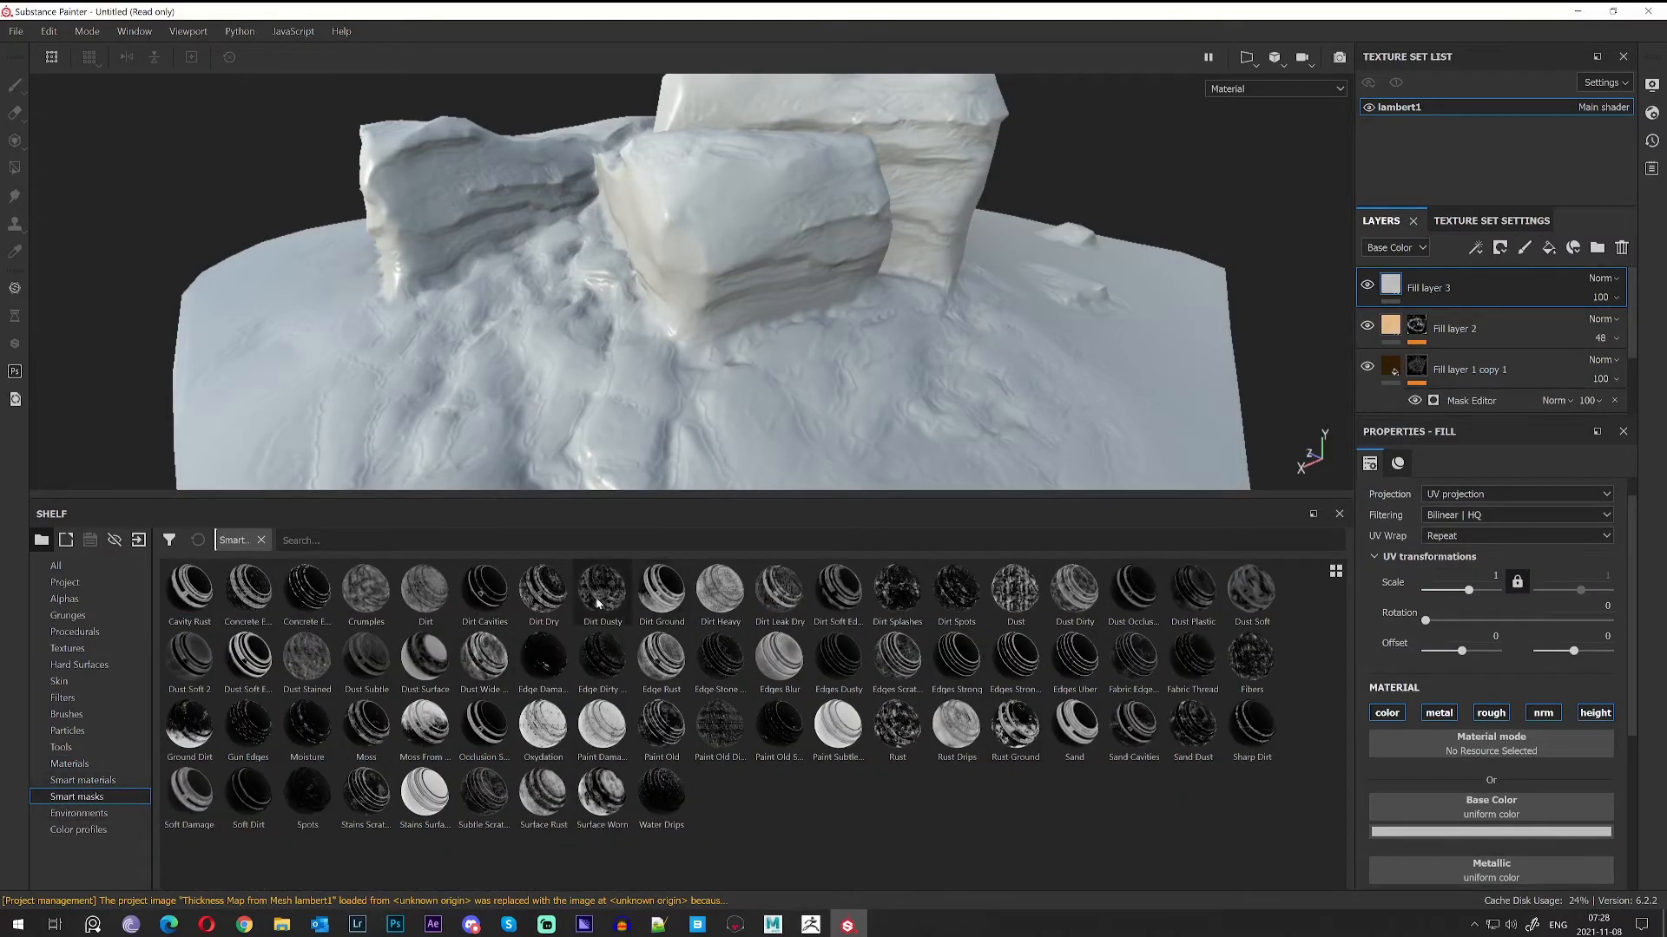
pyautogui.moveTo(597, 602)
pyautogui.mouseDown()
pyautogui.moveTo(1579, 295)
pyautogui.moveTo(1458, 326)
pyautogui.moveTo(1476, 326)
pyautogui.moveTo(534, 803)
pyautogui.mouseUp()
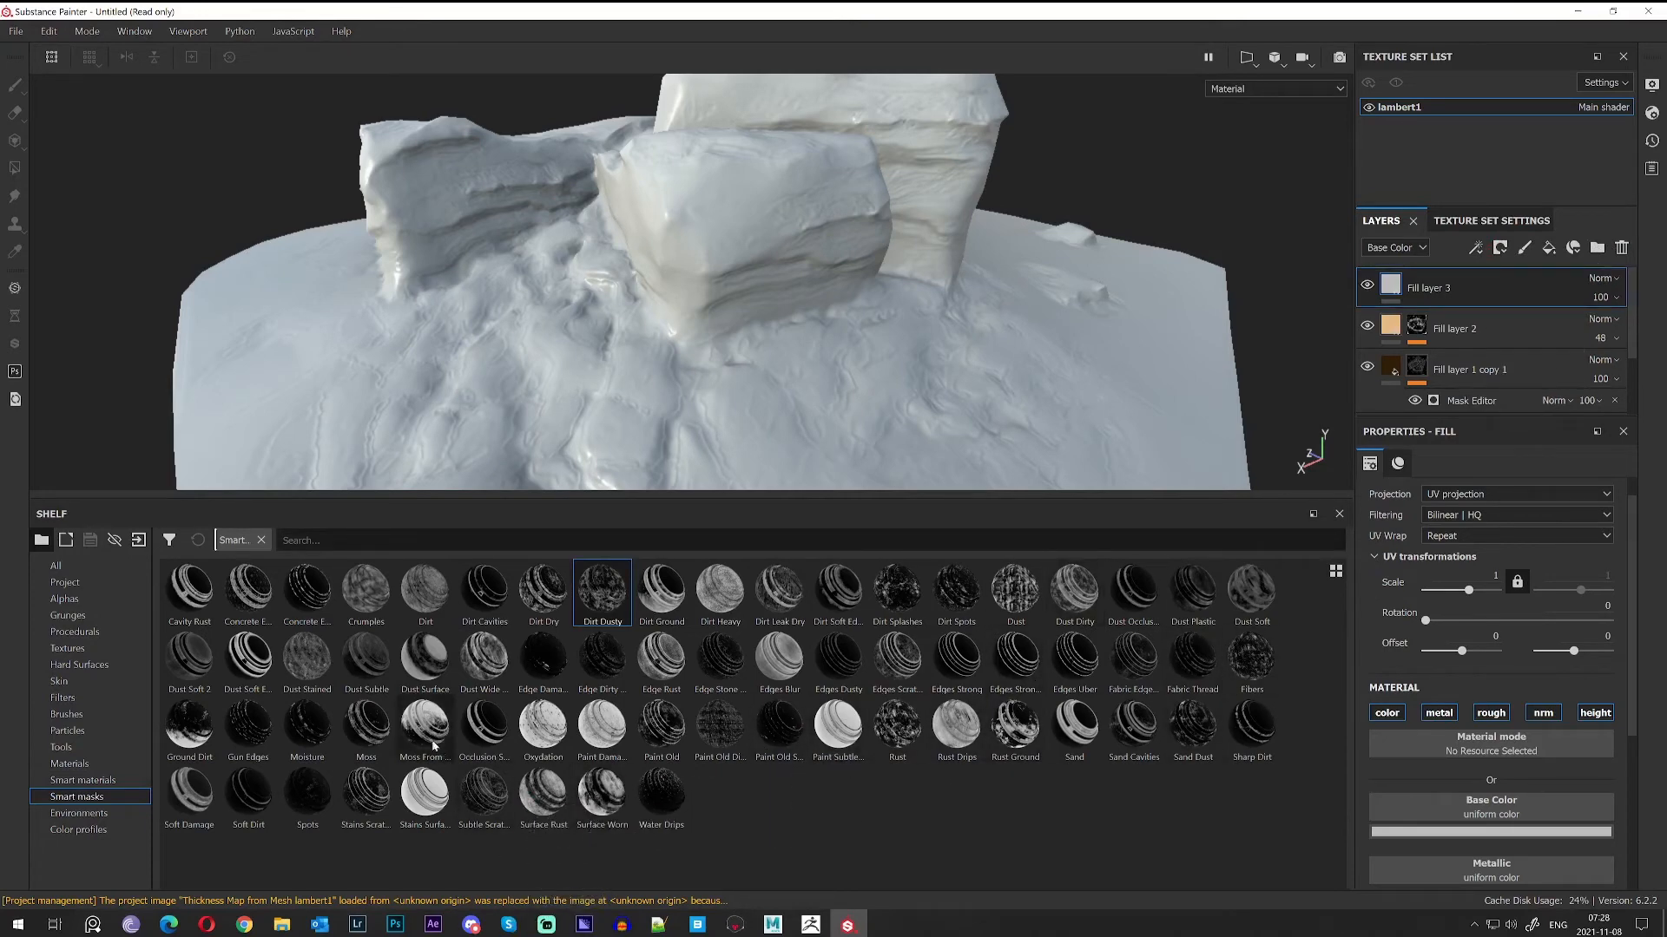
pyautogui.moveTo(427, 730); pyautogui.dragTo(1399, 283)
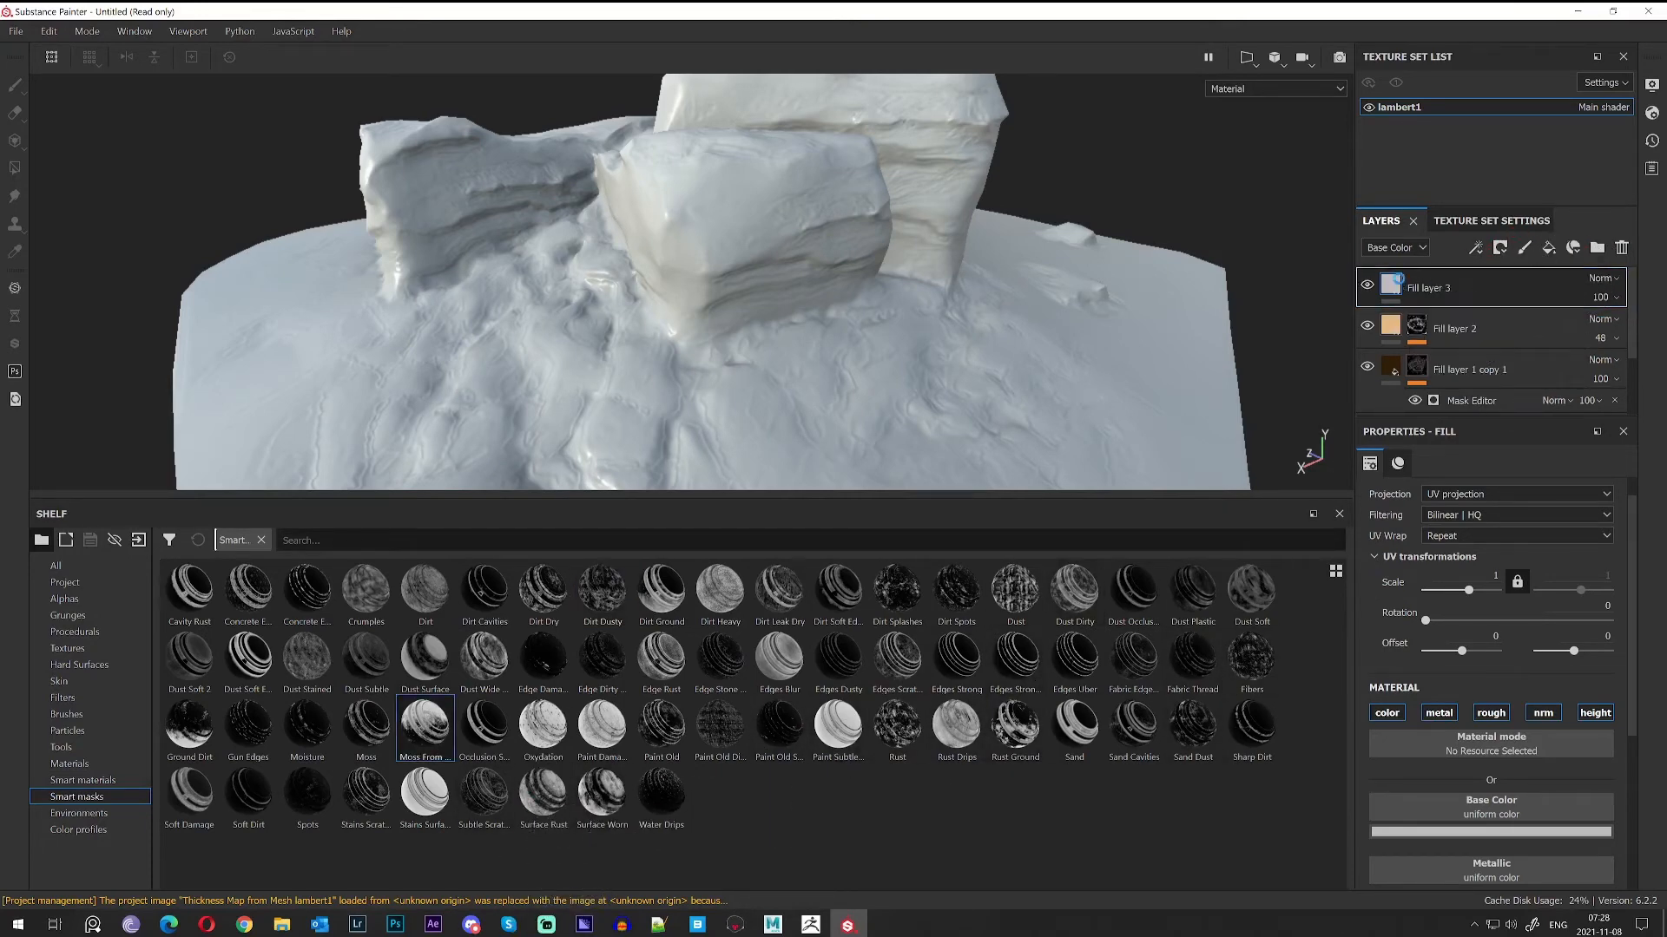
pyautogui.keyDown('alt'); pyautogui.moveTo(977, 324); pyautogui.dragTo(1220, 460); pyautogui.keyUp('alt')
pyautogui.hotkey('ctrl', 'z')
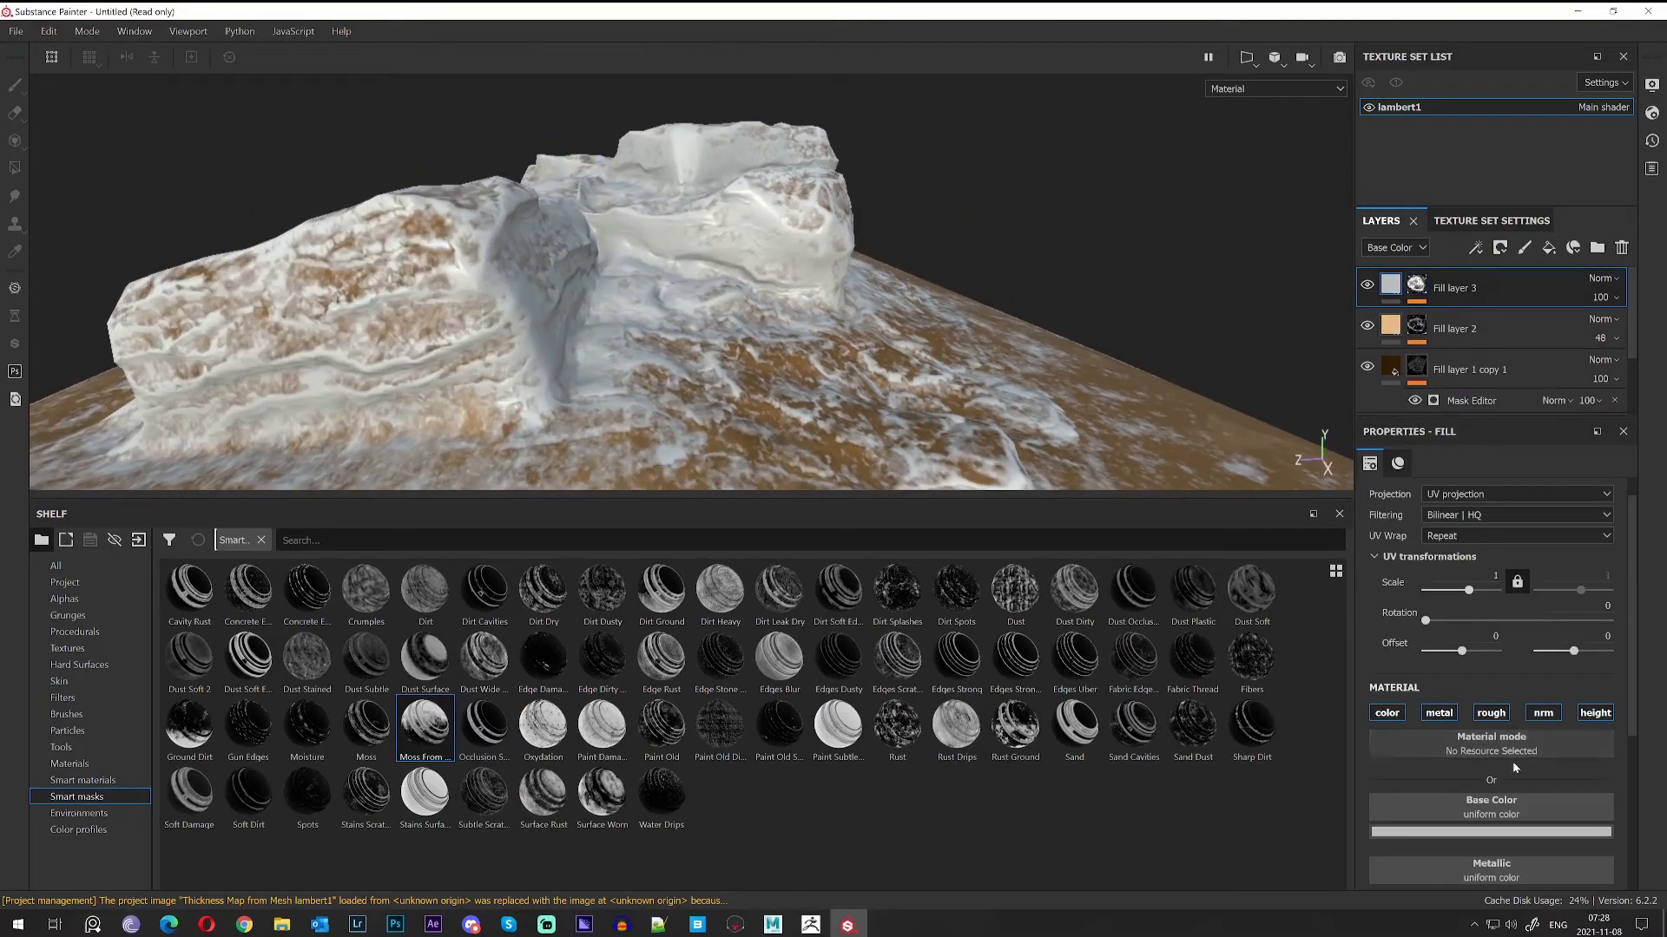
# Change Fill layer 3's base color to a dark brown.
pyautogui.click(1532, 841)
pyautogui.click(1545, 720)
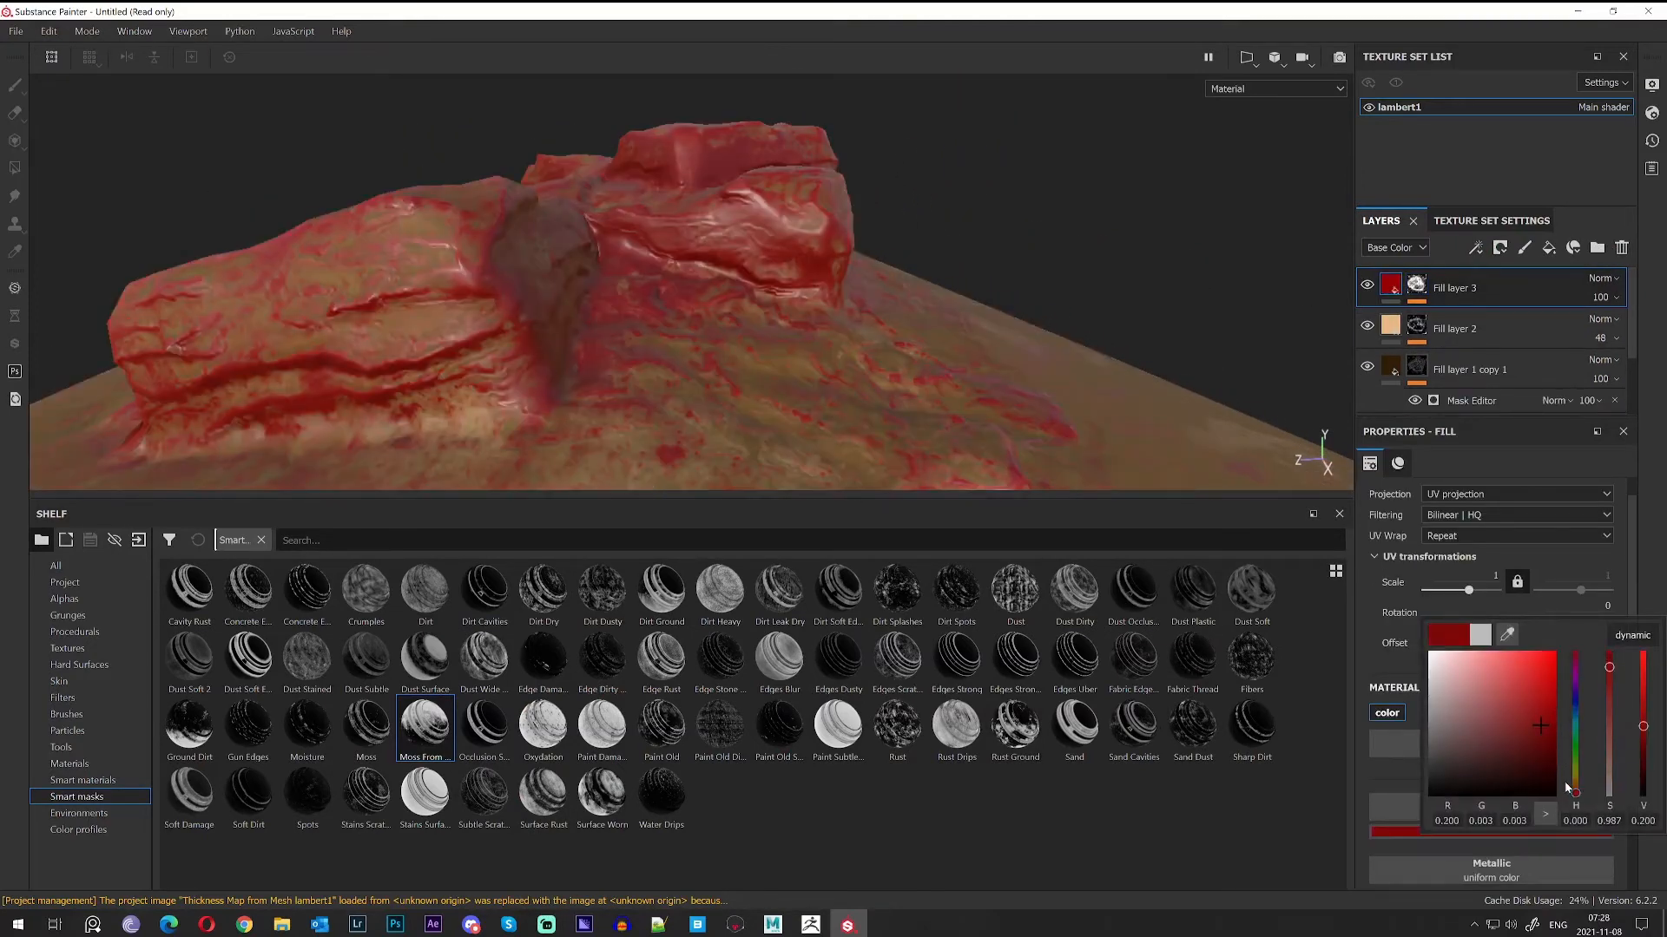
pyautogui.moveTo(1574, 790); pyautogui.dragTo(1539, 752)
pyautogui.click(1534, 767)
pyautogui.keyDown('alt'); pyautogui.moveTo(364, 321); pyautogui.dragTo(476, 414); pyautogui.keyUp('alt')
pyautogui.keyDown('alt'); pyautogui.moveTo(475, 414); pyautogui.dragTo(747, 313, button='middle'); pyautogui.keyUp('alt')
# Move Fill layer 3 below Fill layer 2 and compare the stone with Fill layer 3 hidden and shown.
pyautogui.moveTo(1473, 297); pyautogui.dragTo(1473, 347)
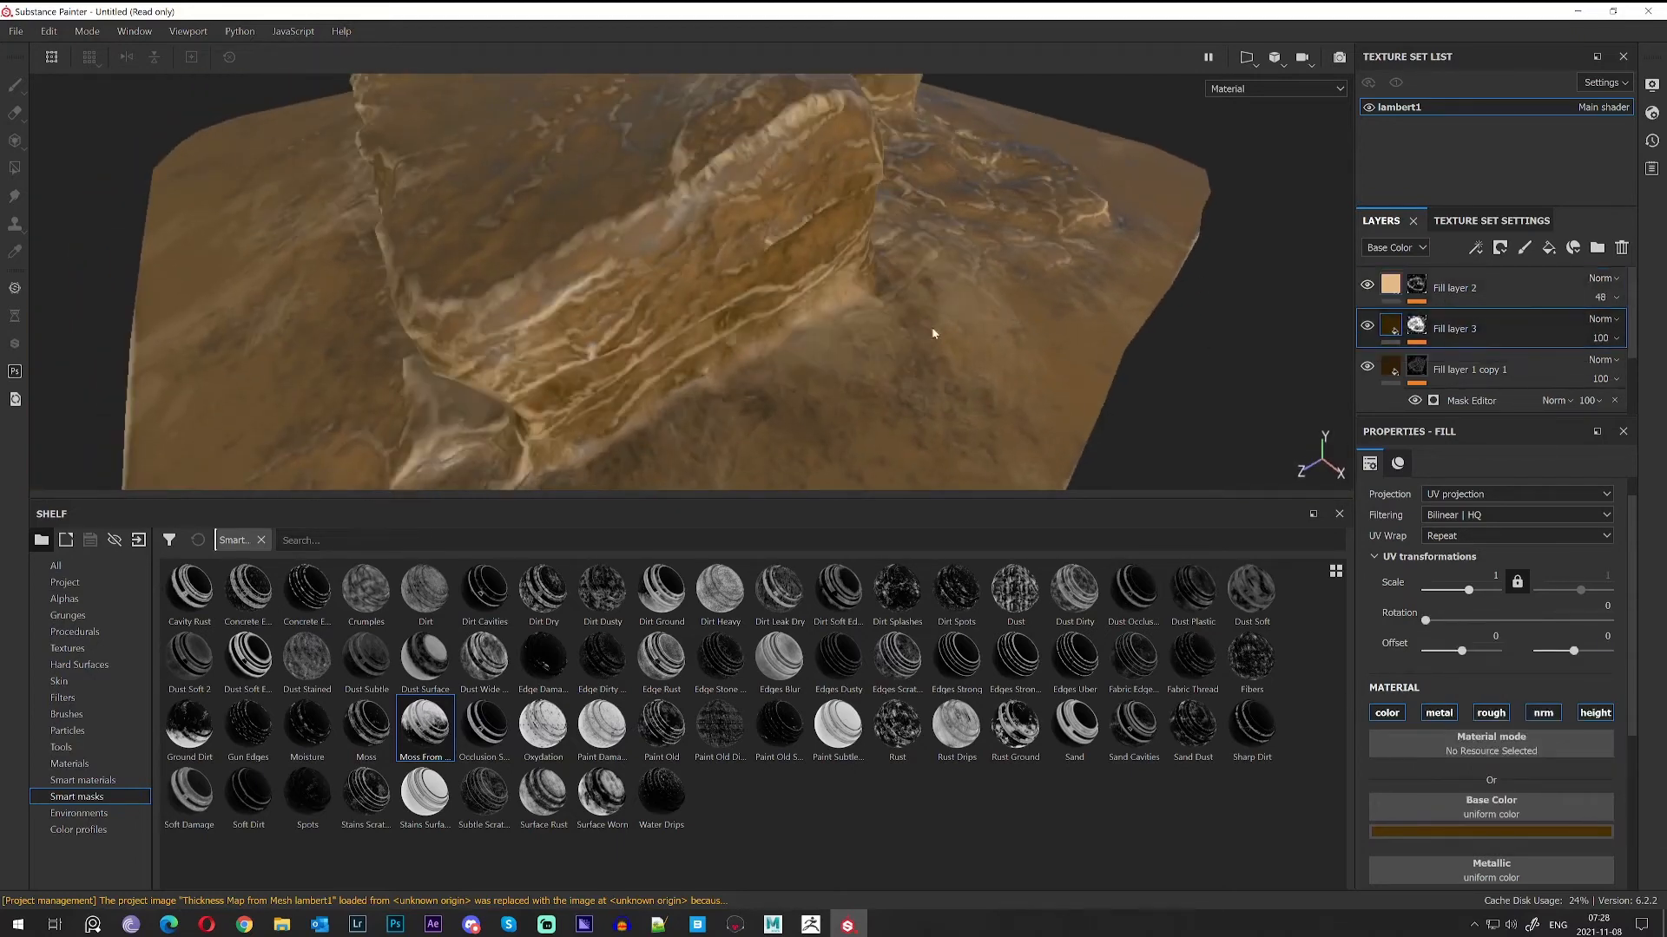
pyautogui.keyDown('alt'); pyautogui.moveTo(934, 332); pyautogui.dragTo(949, 287); pyautogui.keyUp('alt')
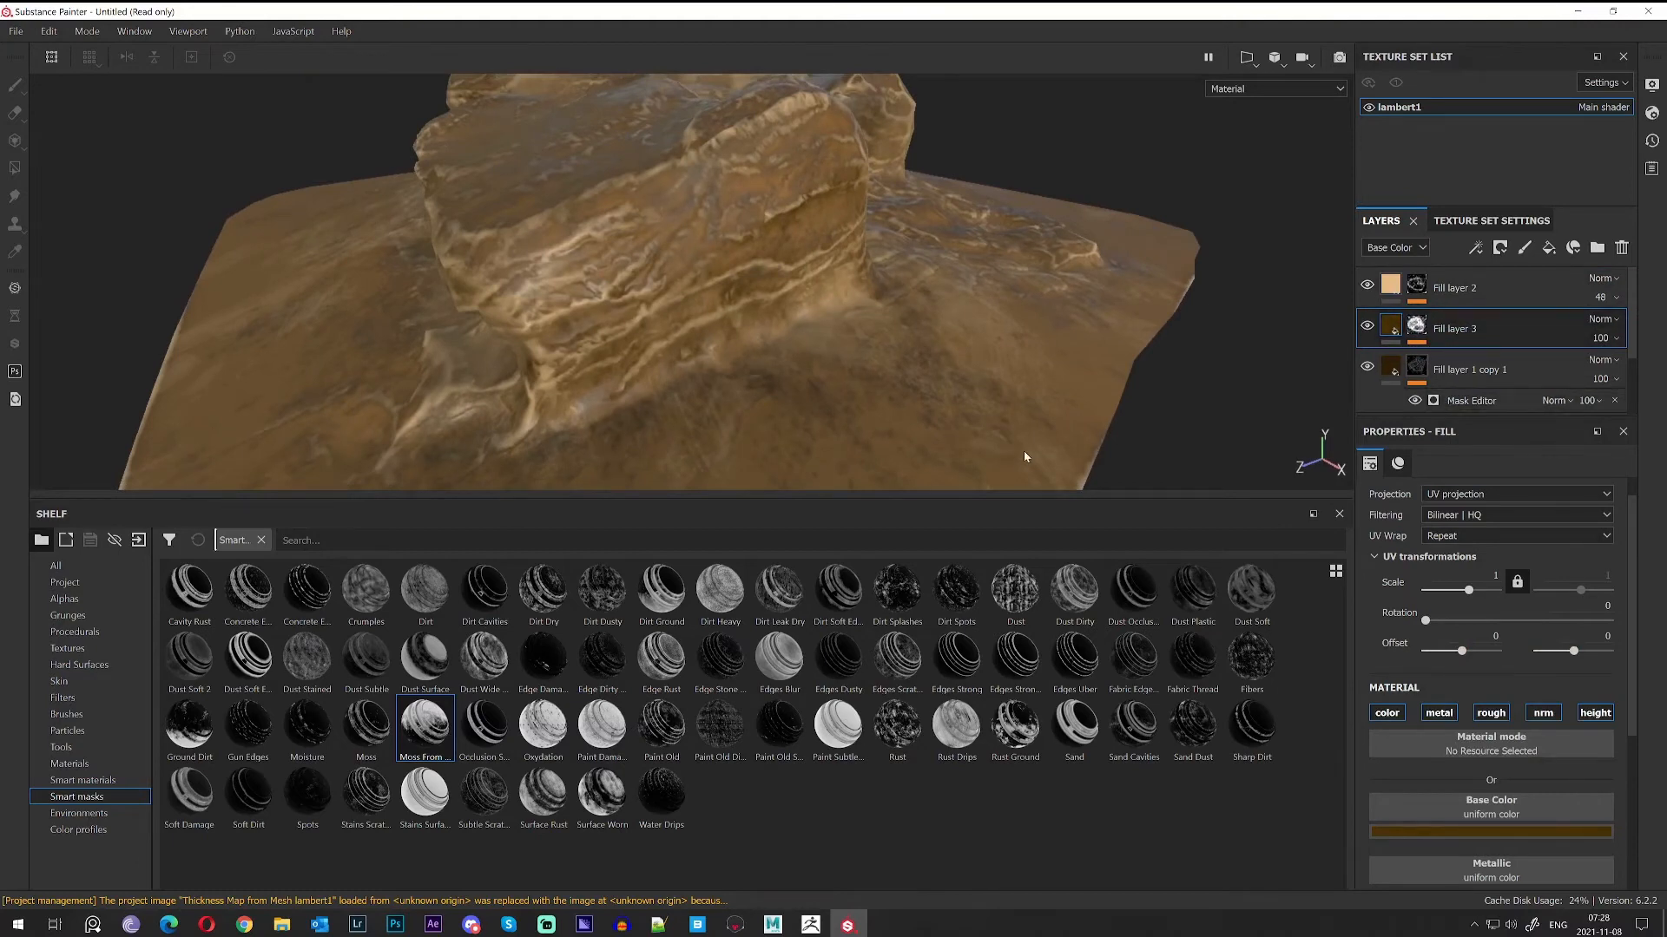
pyautogui.keyDown('alt'); pyautogui.moveTo(1027, 458); pyautogui.dragTo(744, 290, button='right'); pyautogui.keyUp('alt')
pyautogui.keyDown('alt'); pyautogui.moveTo(744, 290); pyautogui.dragTo(1116, 294); pyautogui.keyUp('alt')
pyautogui.click(1368, 327)
pyautogui.click(1369, 327)
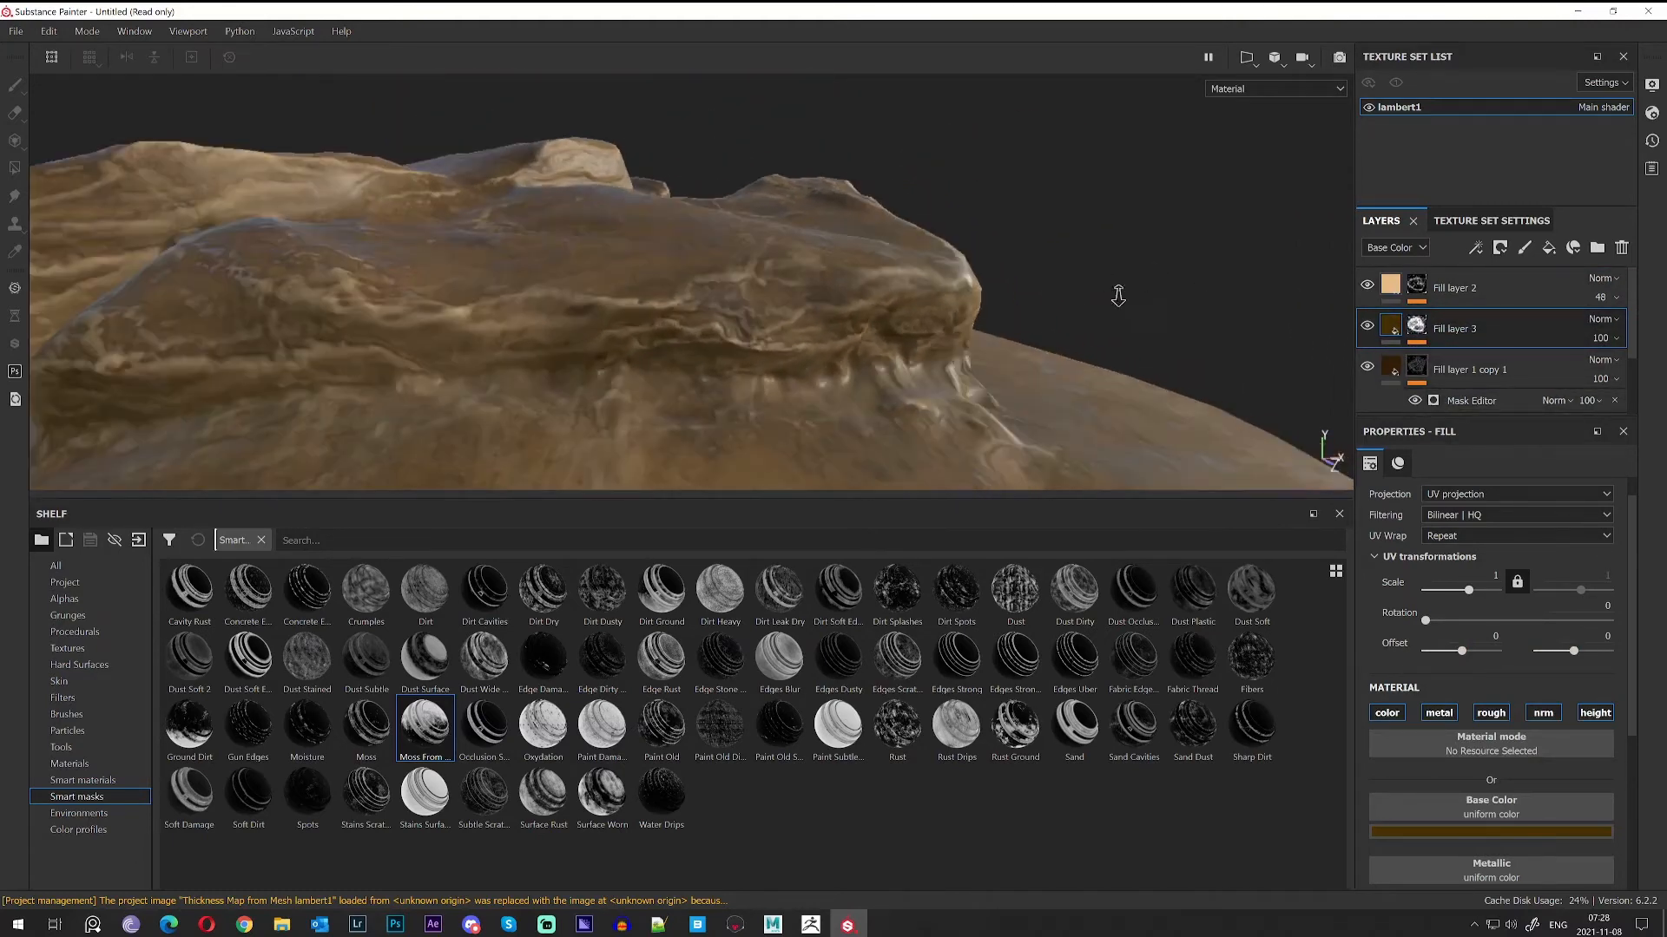
pyautogui.keyDown('alt'); pyautogui.moveTo(1116, 295); pyautogui.dragTo(643, 301, button='right'); pyautogui.keyUp('alt')
pyautogui.keyDown('alt'); pyautogui.moveTo(643, 301); pyautogui.dragTo(976, 473); pyautogui.keyUp('alt')
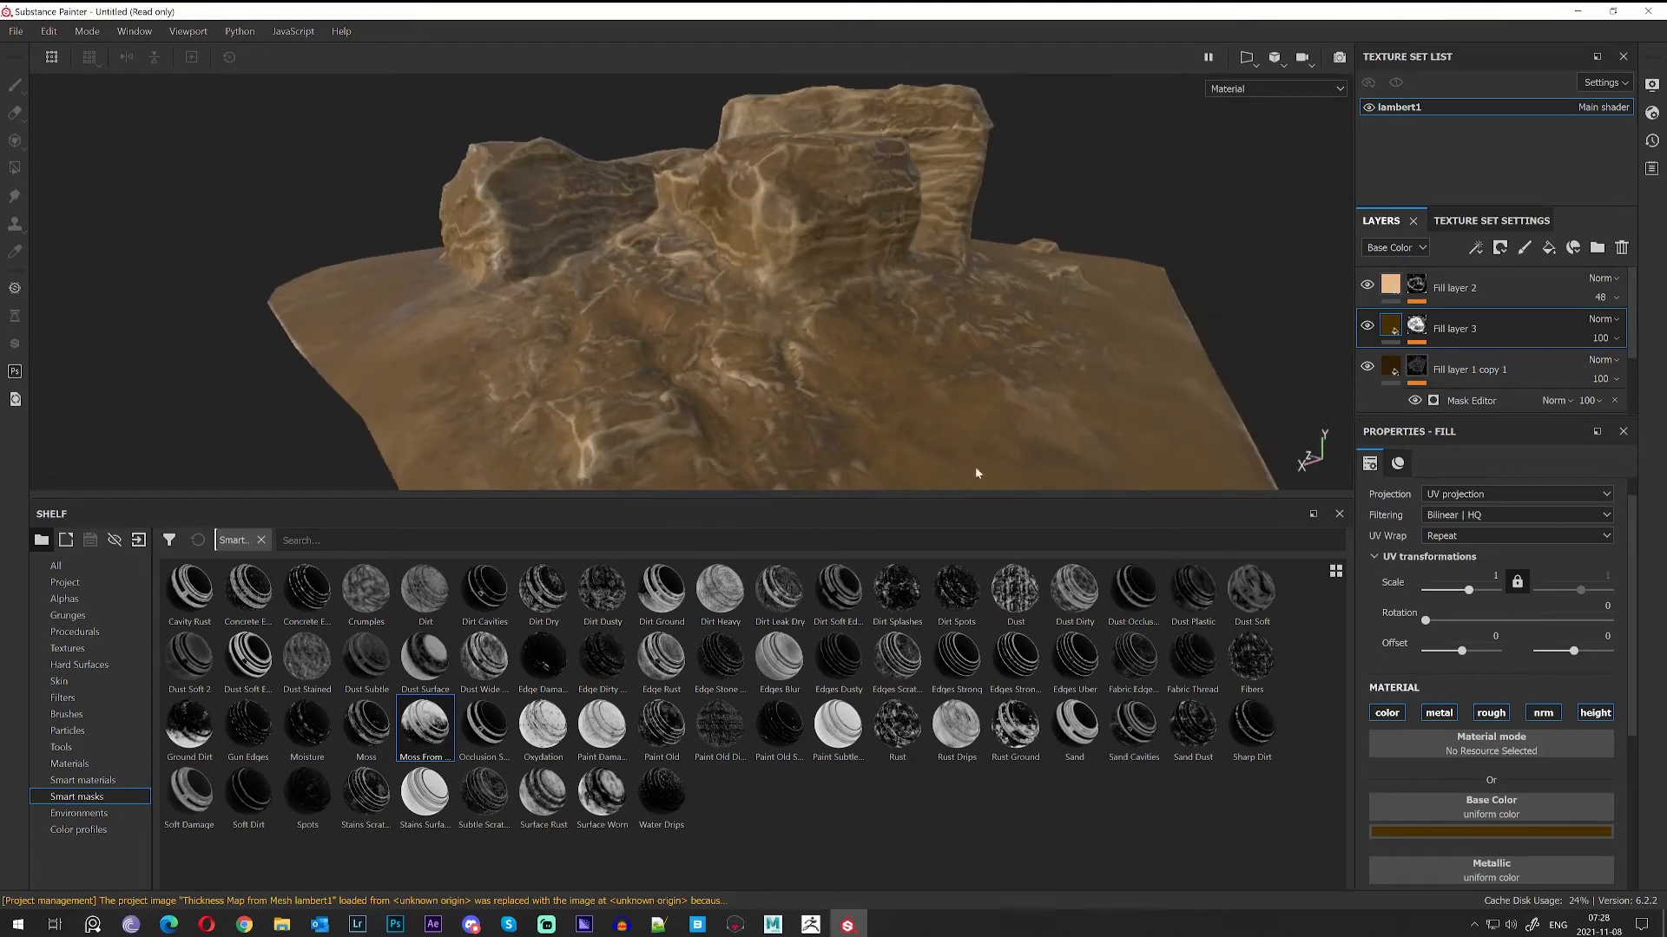
pyautogui.scroll(-1, 1048, 431)
pyautogui.keyDown('alt'); pyautogui.moveTo(1048, 431); pyautogui.dragTo(973, 454, button='middle'); pyautogui.keyUp('alt')
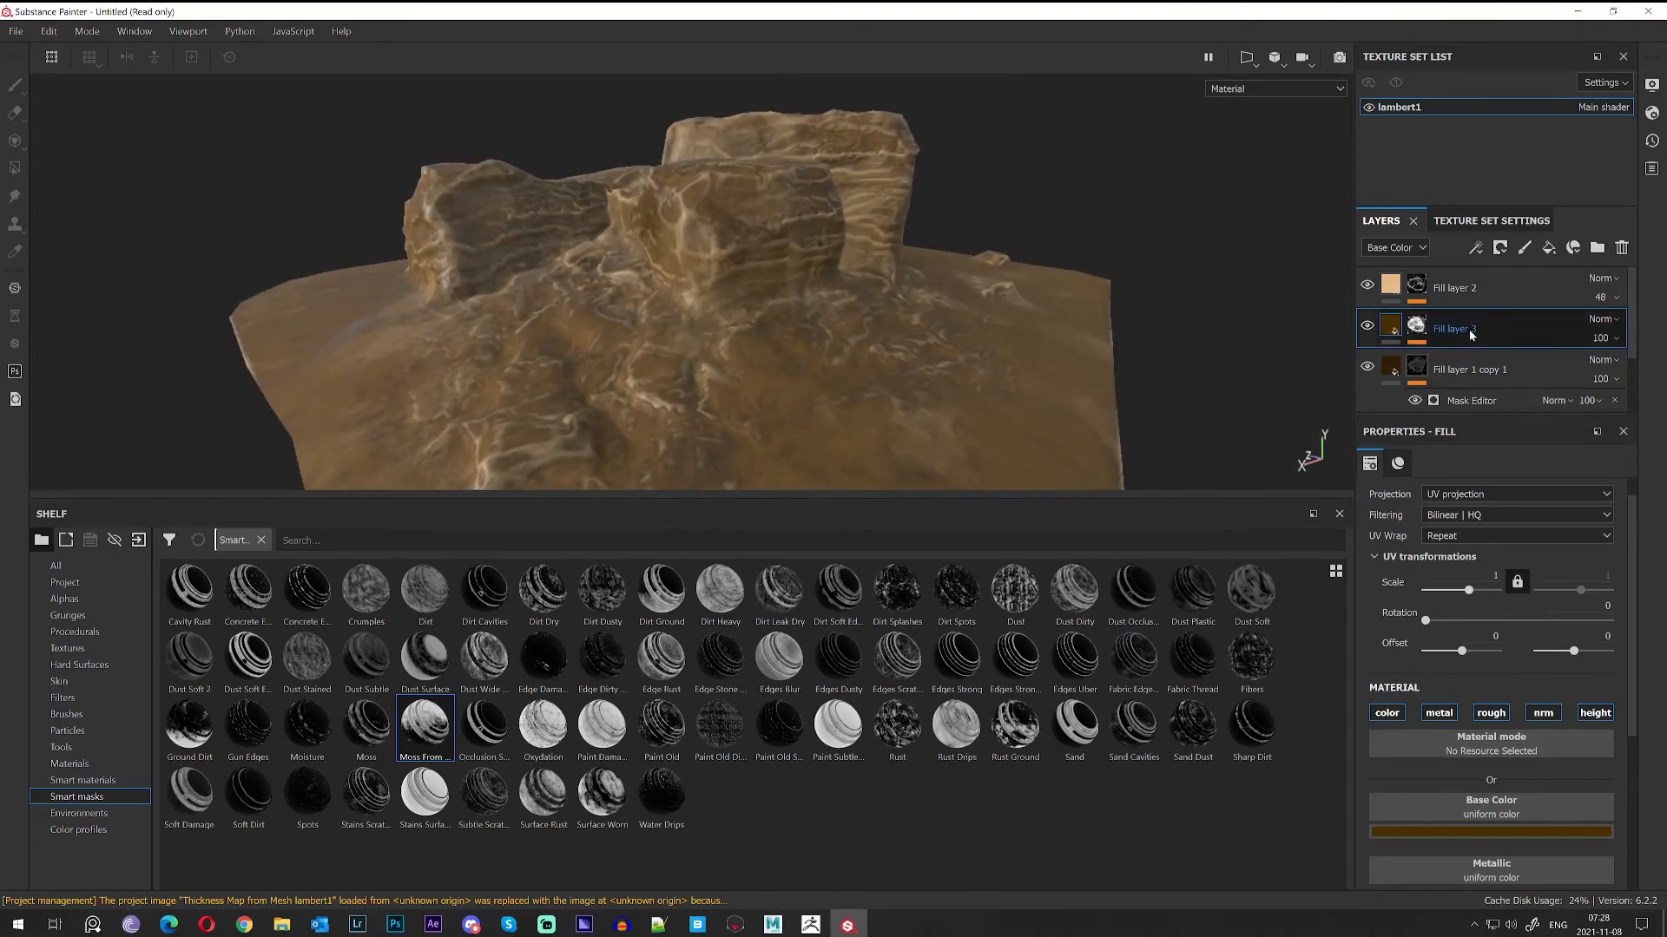
# Add Fill layer 4 above Fill layer 3, apply the Ground Dirt smart mask to it and inspect the ground.
pyautogui.click(1548, 248)
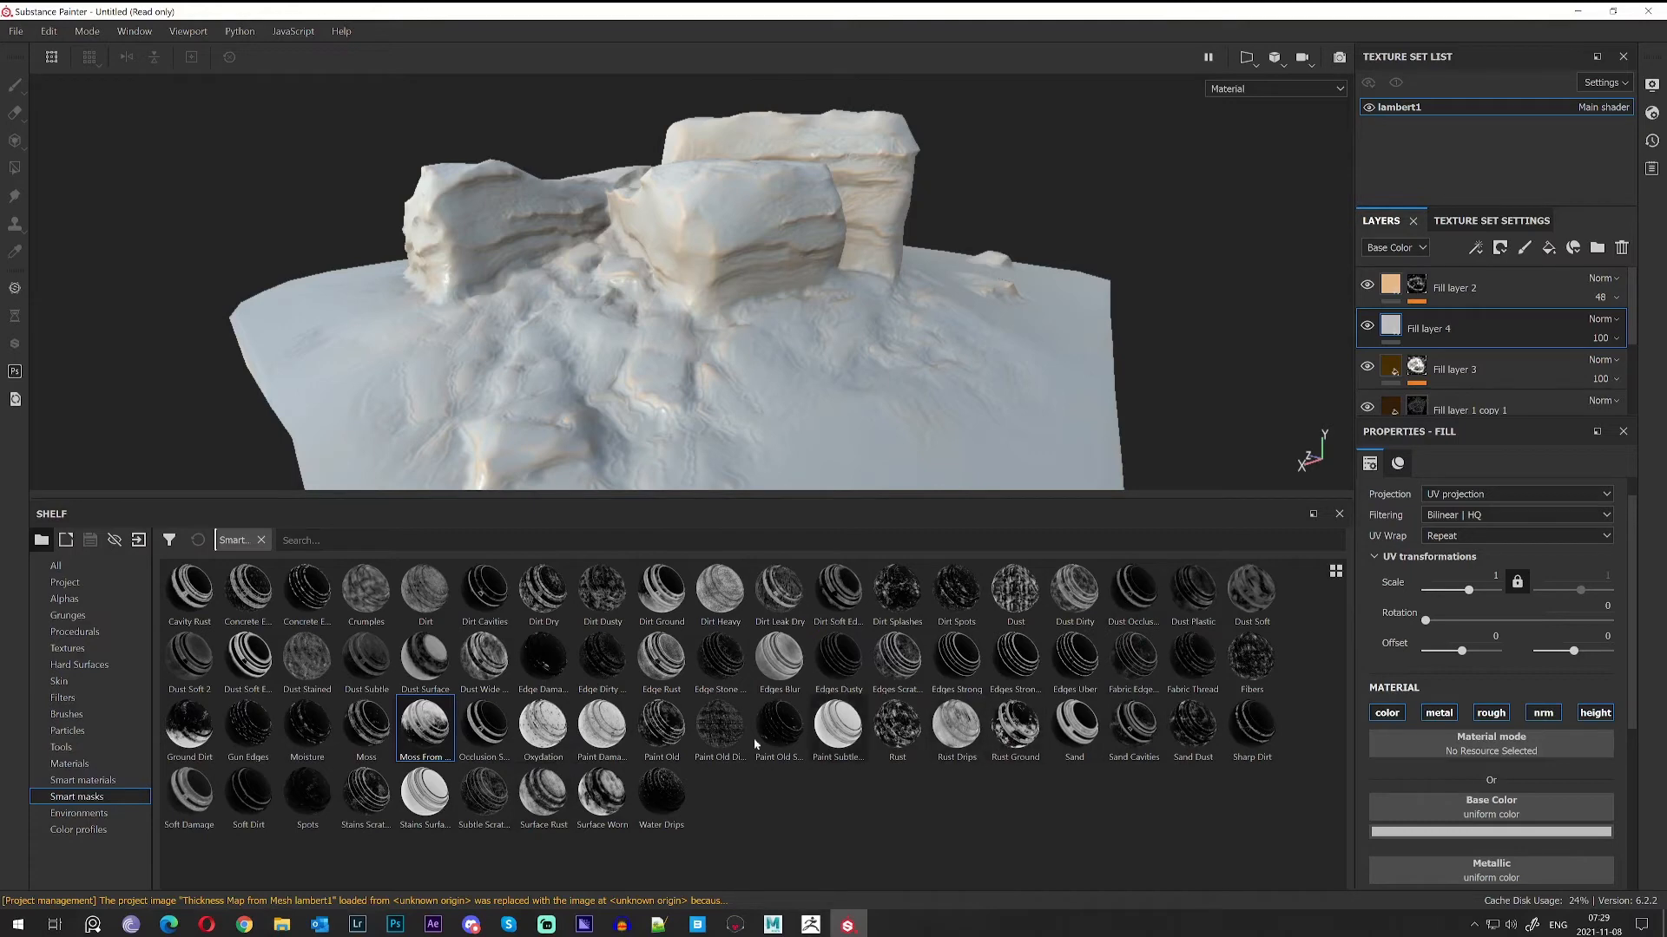
pyautogui.moveTo(198, 733); pyautogui.dragTo(1437, 322)
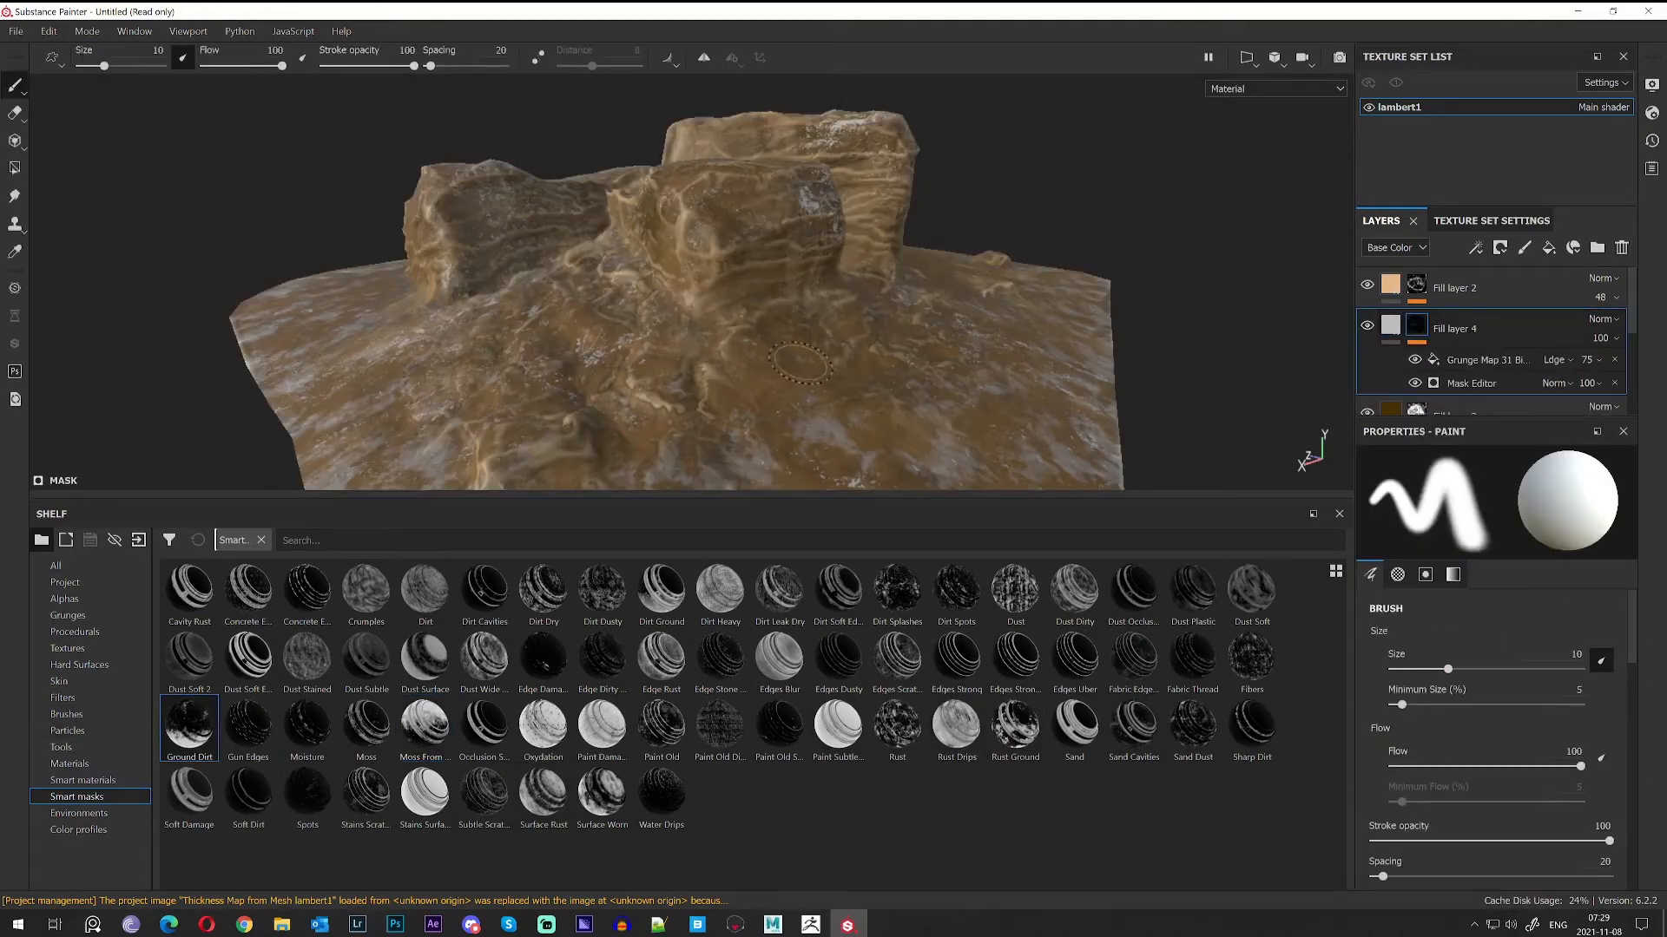
pyautogui.keyDown('alt'); pyautogui.moveTo(803, 373); pyautogui.dragTo(821, 340); pyautogui.keyUp('alt')
pyautogui.keyDown('alt'); pyautogui.moveTo(821, 341); pyautogui.dragTo(911, 173, button='middle'); pyautogui.keyUp('alt')
pyautogui.keyDown('alt'); pyautogui.moveTo(912, 174); pyautogui.dragTo(1085, 217); pyautogui.keyUp('alt')
pyautogui.keyDown('alt'); pyautogui.moveTo(1085, 217); pyautogui.dragTo(1324, 399, button='right'); pyautogui.keyUp('alt')
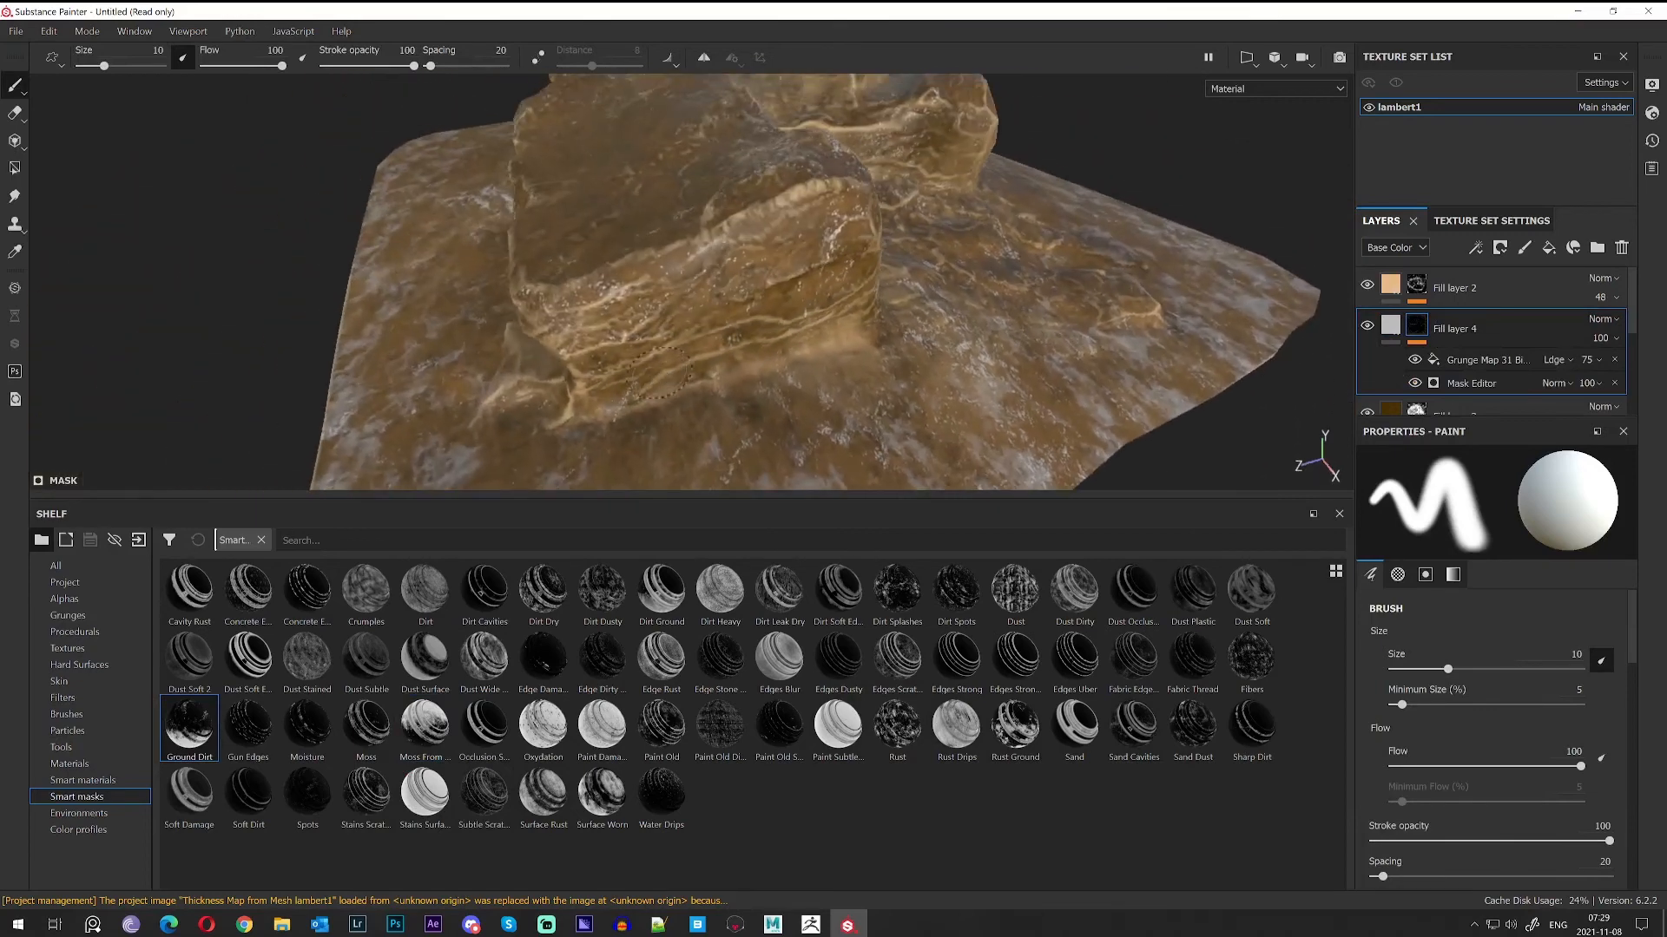
# Try a dark olive-brown base color, R 0.099, G 0.071, B 0.001, on Fill layer 4.
pyautogui.click(1392, 333)
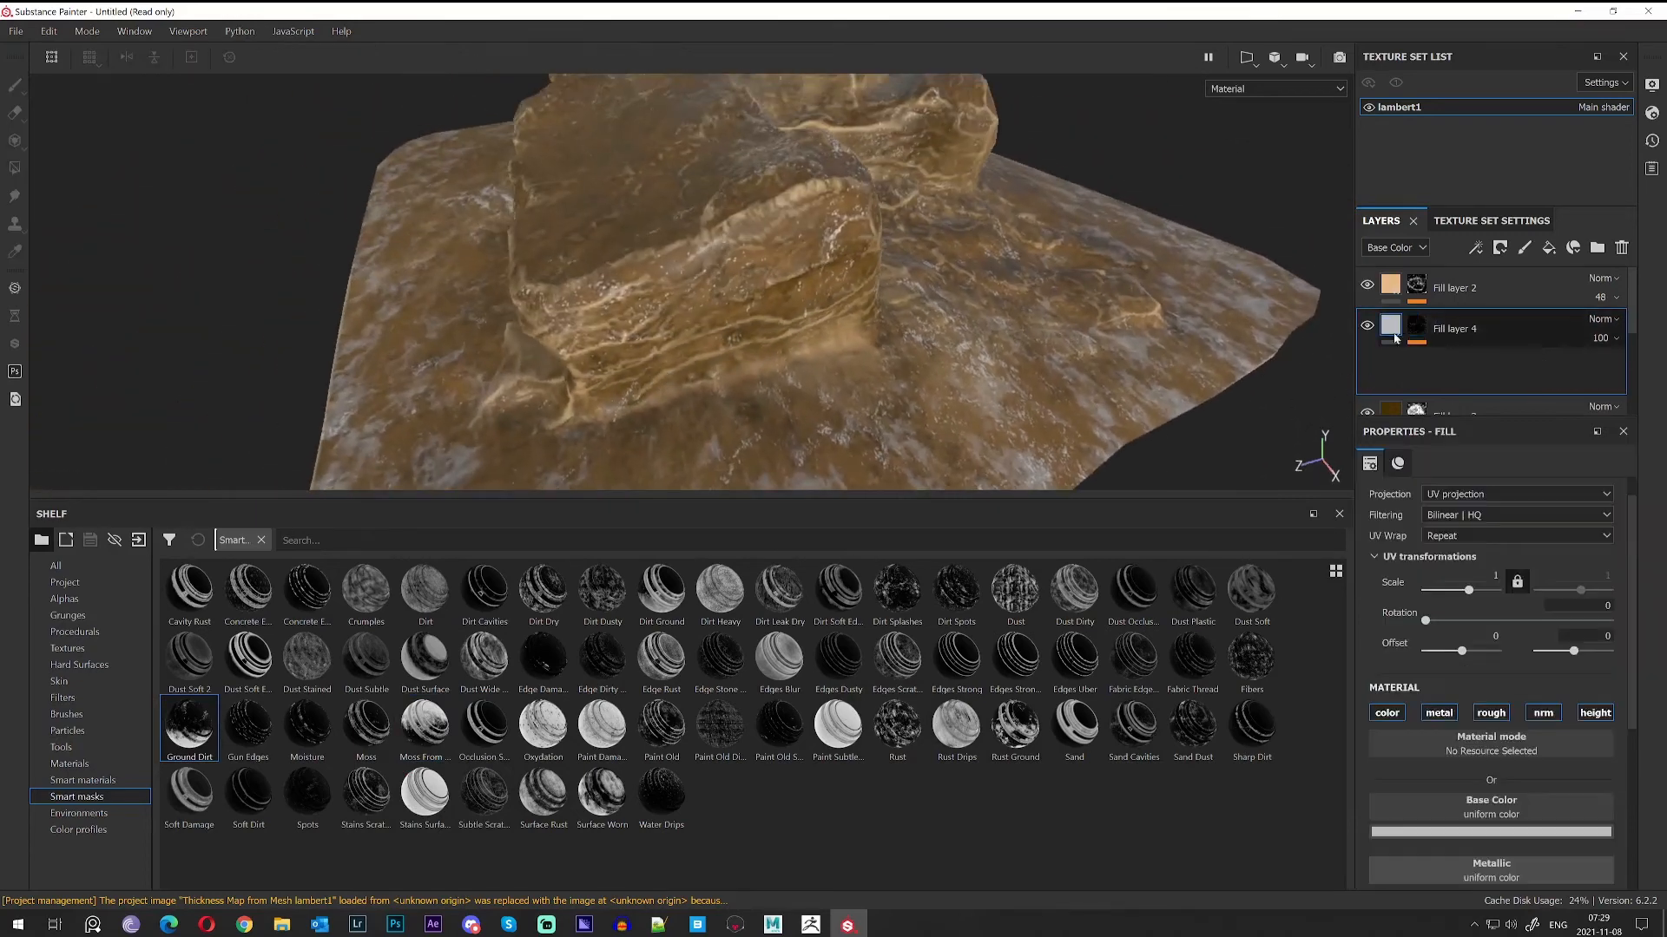
pyautogui.click(1508, 833)
pyautogui.click(1521, 711)
pyautogui.moveTo(1576, 792); pyautogui.dragTo(1577, 783)
pyautogui.moveTo(1529, 716); pyautogui.dragTo(1544, 738)
pyautogui.keyDown('alt'); pyautogui.moveTo(803, 456); pyautogui.dragTo(752, 305); pyautogui.keyUp('alt')
# Try a brighter golden-yellow base color on Fill layer 4 and inspect the dirt on the stone and ground.
pyautogui.click(1536, 831)
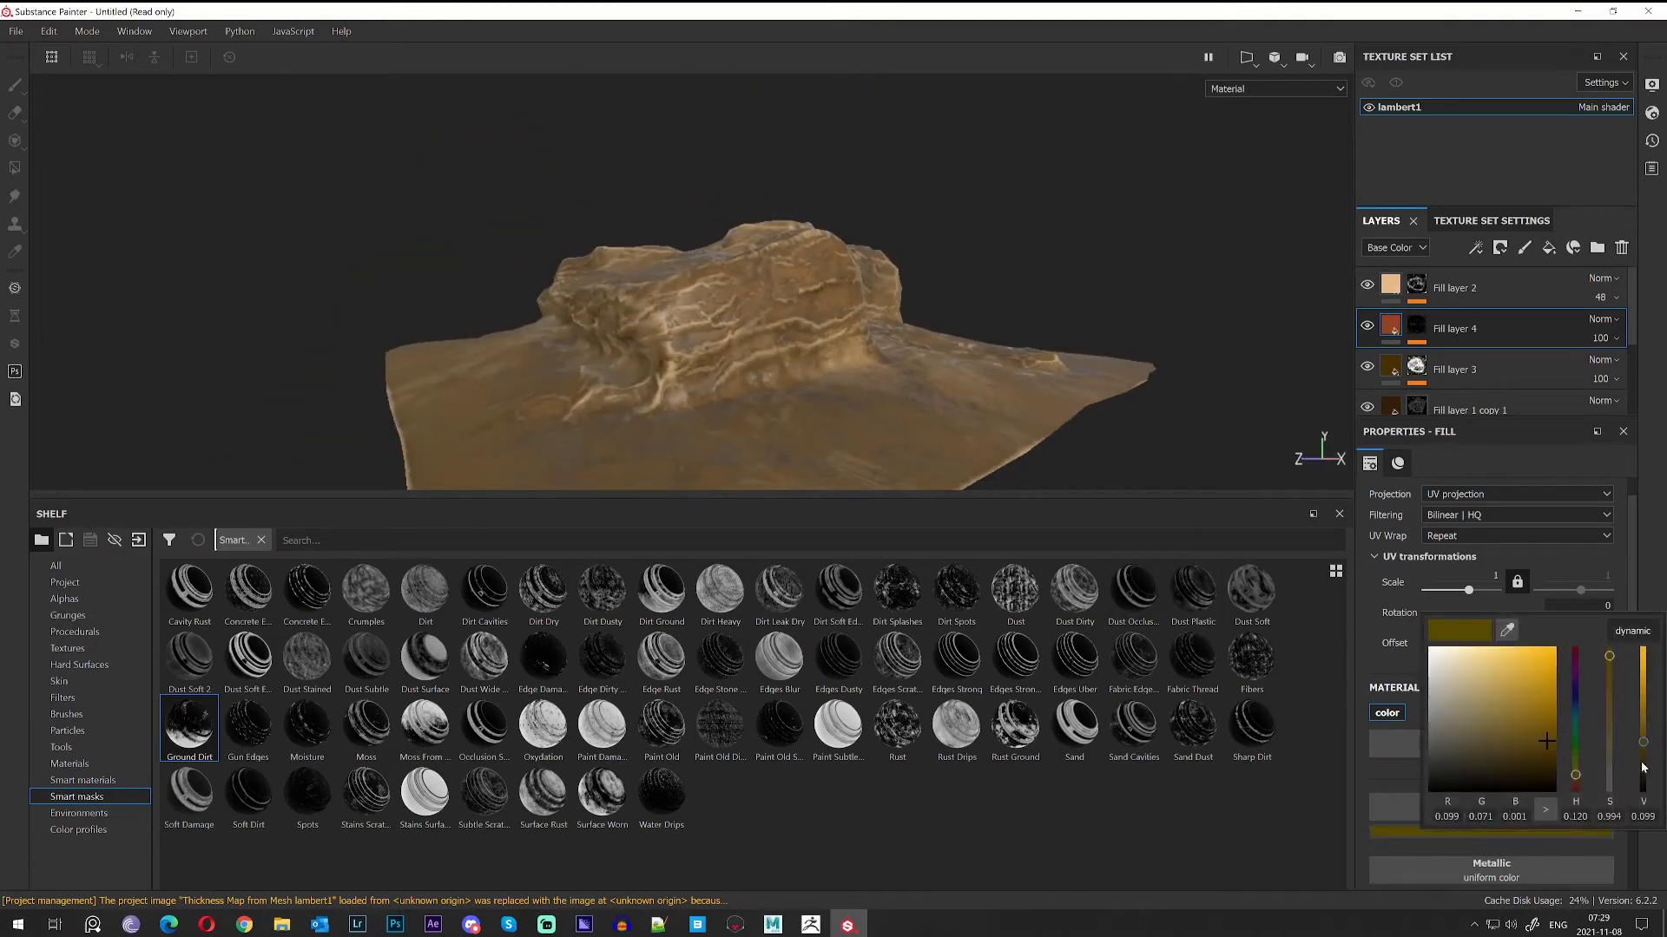
pyautogui.moveTo(1551, 758); pyautogui.dragTo(1534, 693)
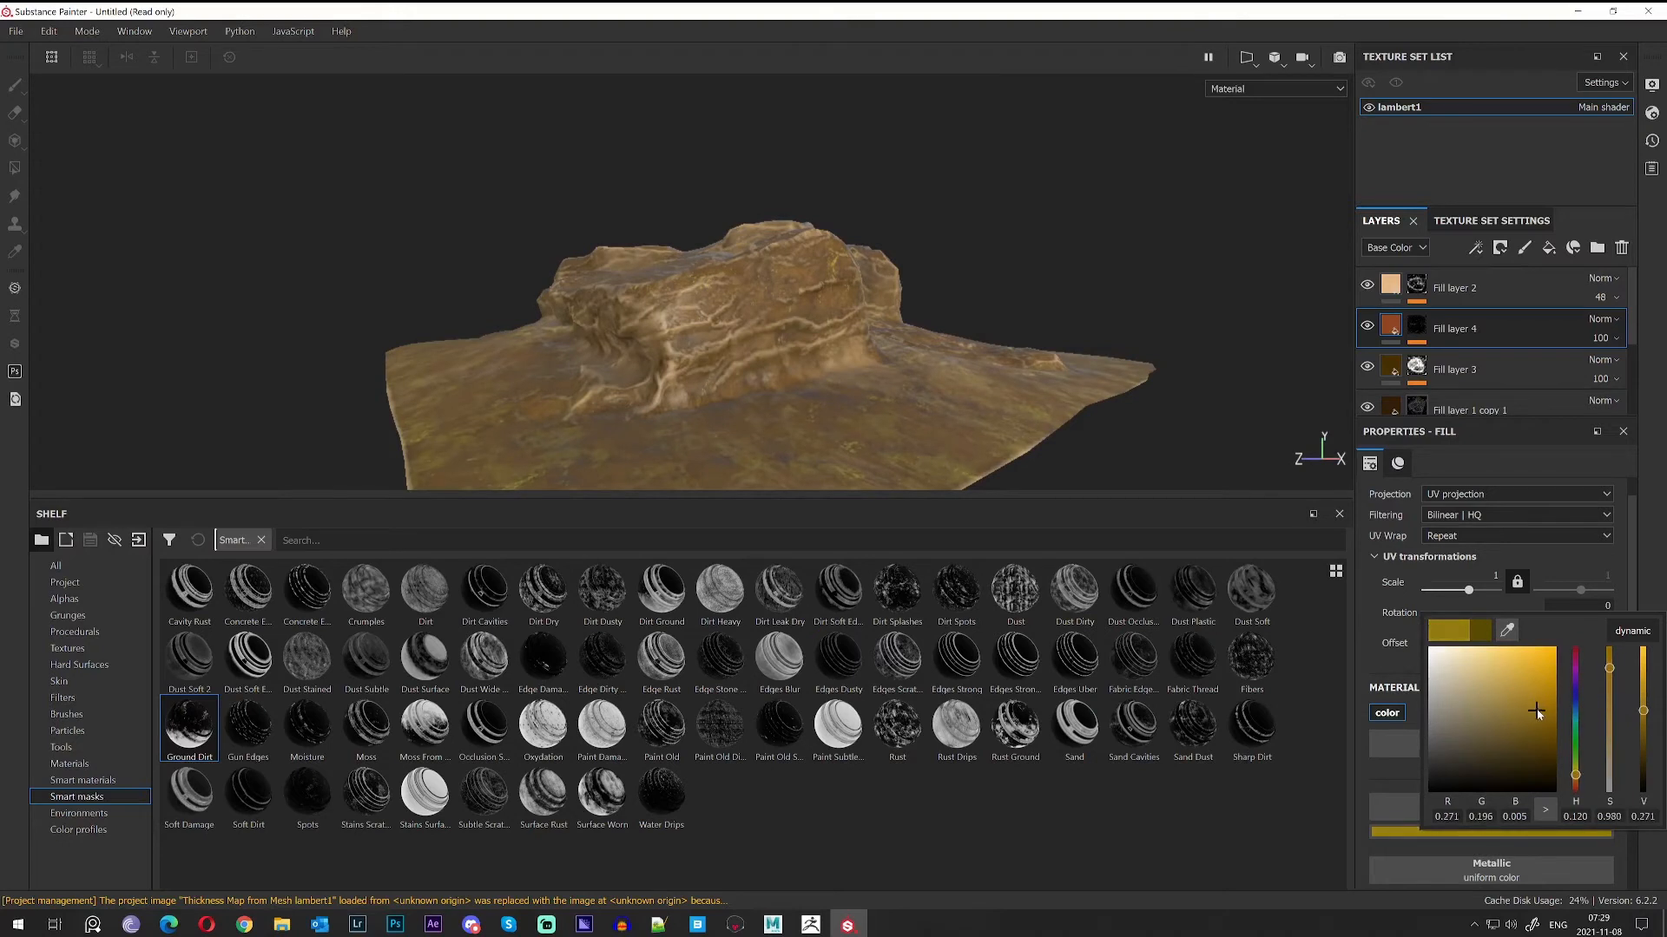
pyautogui.moveTo(1645, 712)
pyautogui.mouseDown()
pyautogui.moveTo(1645, 763)
pyautogui.moveTo(1645, 727)
pyautogui.mouseUp()
pyautogui.click(1544, 707)
pyautogui.moveTo(1576, 783); pyautogui.dragTo(1580, 779)
pyautogui.keyDown('alt'); pyautogui.moveTo(1155, 382); pyautogui.dragTo(798, 406); pyautogui.keyUp('alt')
pyautogui.keyDown('alt'); pyautogui.moveTo(1006, 400); pyautogui.dragTo(912, 364); pyautogui.keyUp('alt')
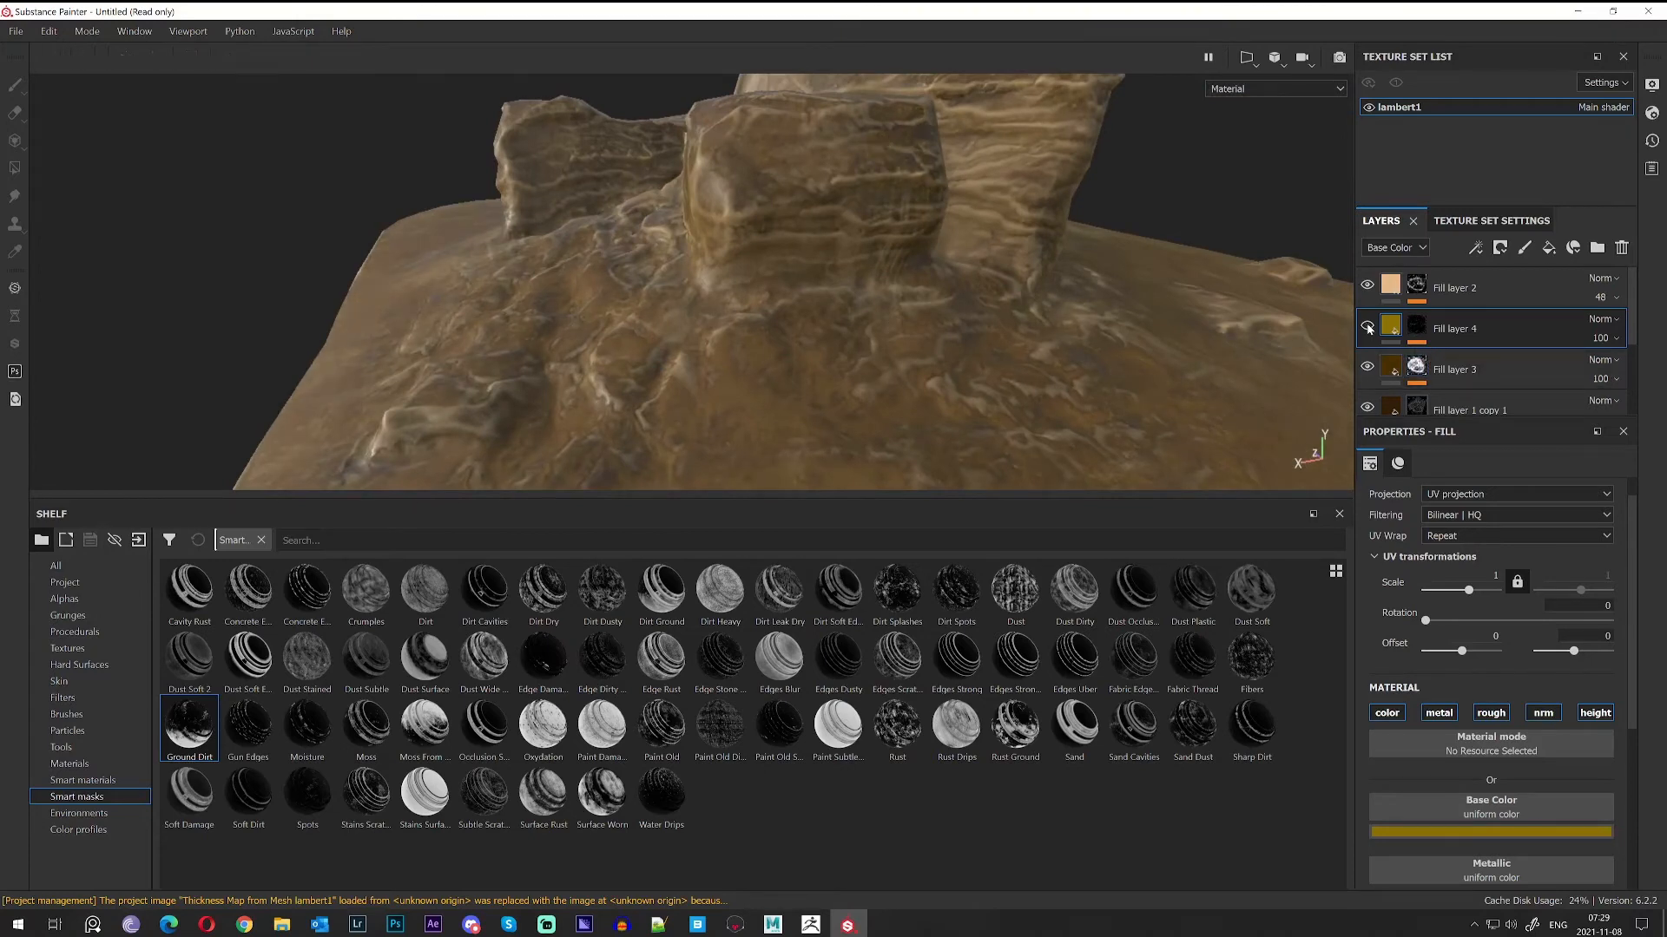
# Delete Fill layer 4 and check the remaining texture around the stone.
pyautogui.keyDown('alt'); pyautogui.moveTo(808, 272); pyautogui.dragTo(1302, 373); pyautogui.keyUp('alt')
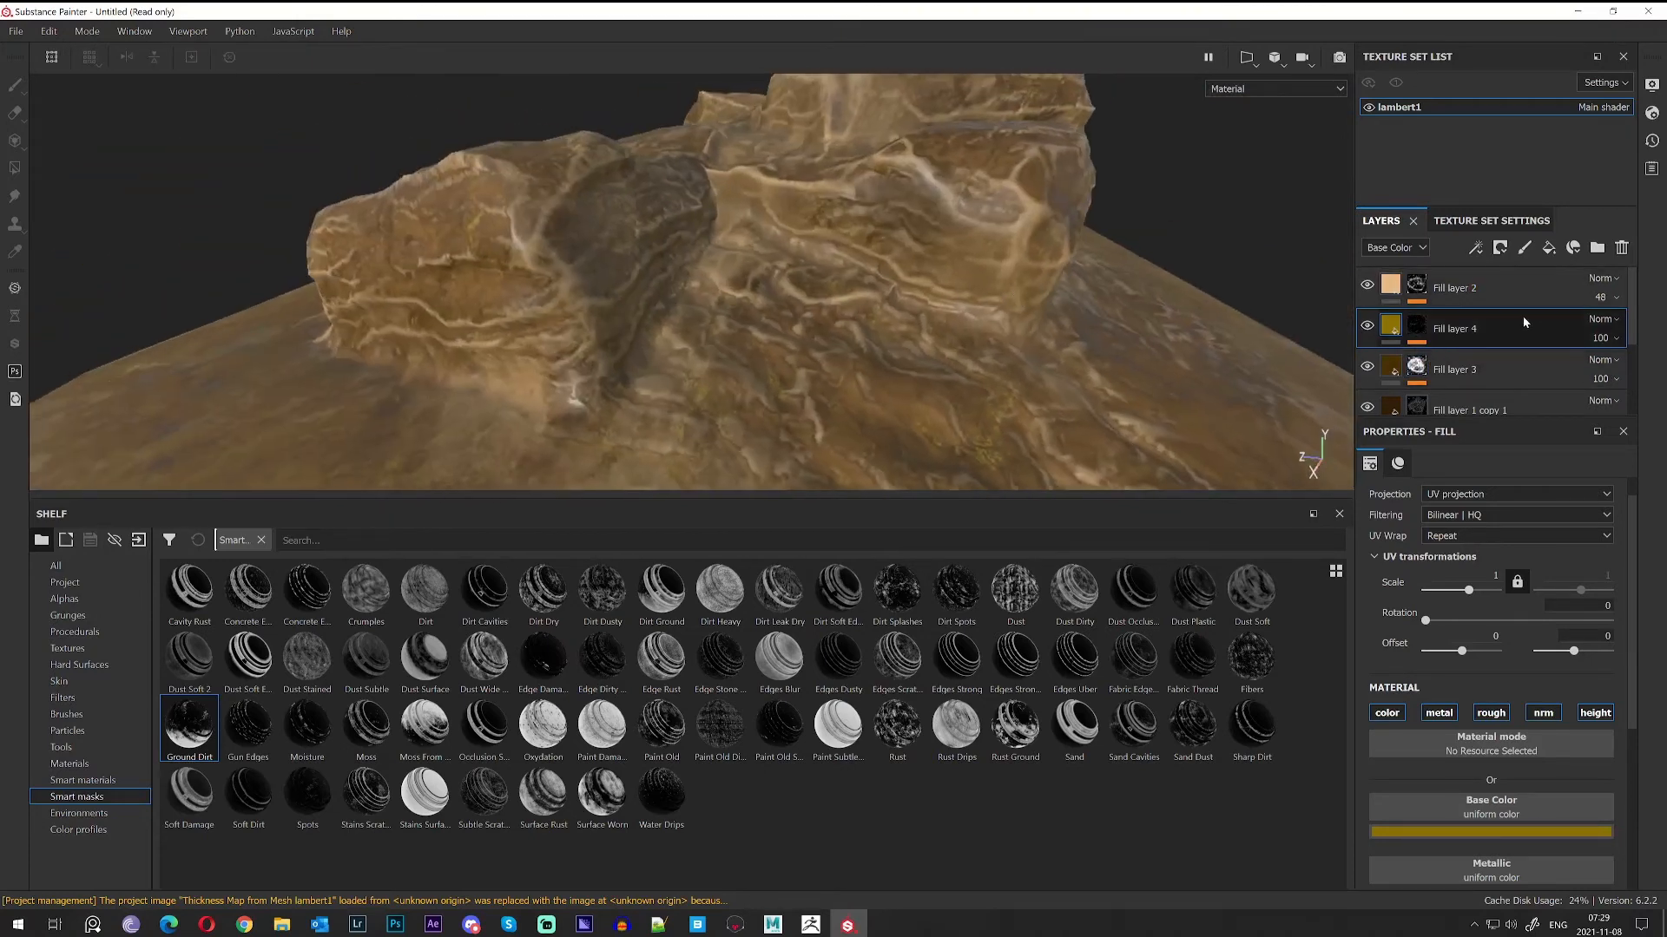
pyautogui.click(1621, 249)
pyautogui.keyDown('alt'); pyautogui.moveTo(816, 295); pyautogui.dragTo(913, 288); pyautogui.keyUp('alt')
pyautogui.keyDown('alt'); pyautogui.moveTo(913, 287); pyautogui.dragTo(913, 252, button='right'); pyautogui.keyUp('alt')
pyautogui.keyDown('alt'); pyautogui.moveTo(914, 252); pyautogui.dragTo(990, 391); pyautogui.keyUp('alt')
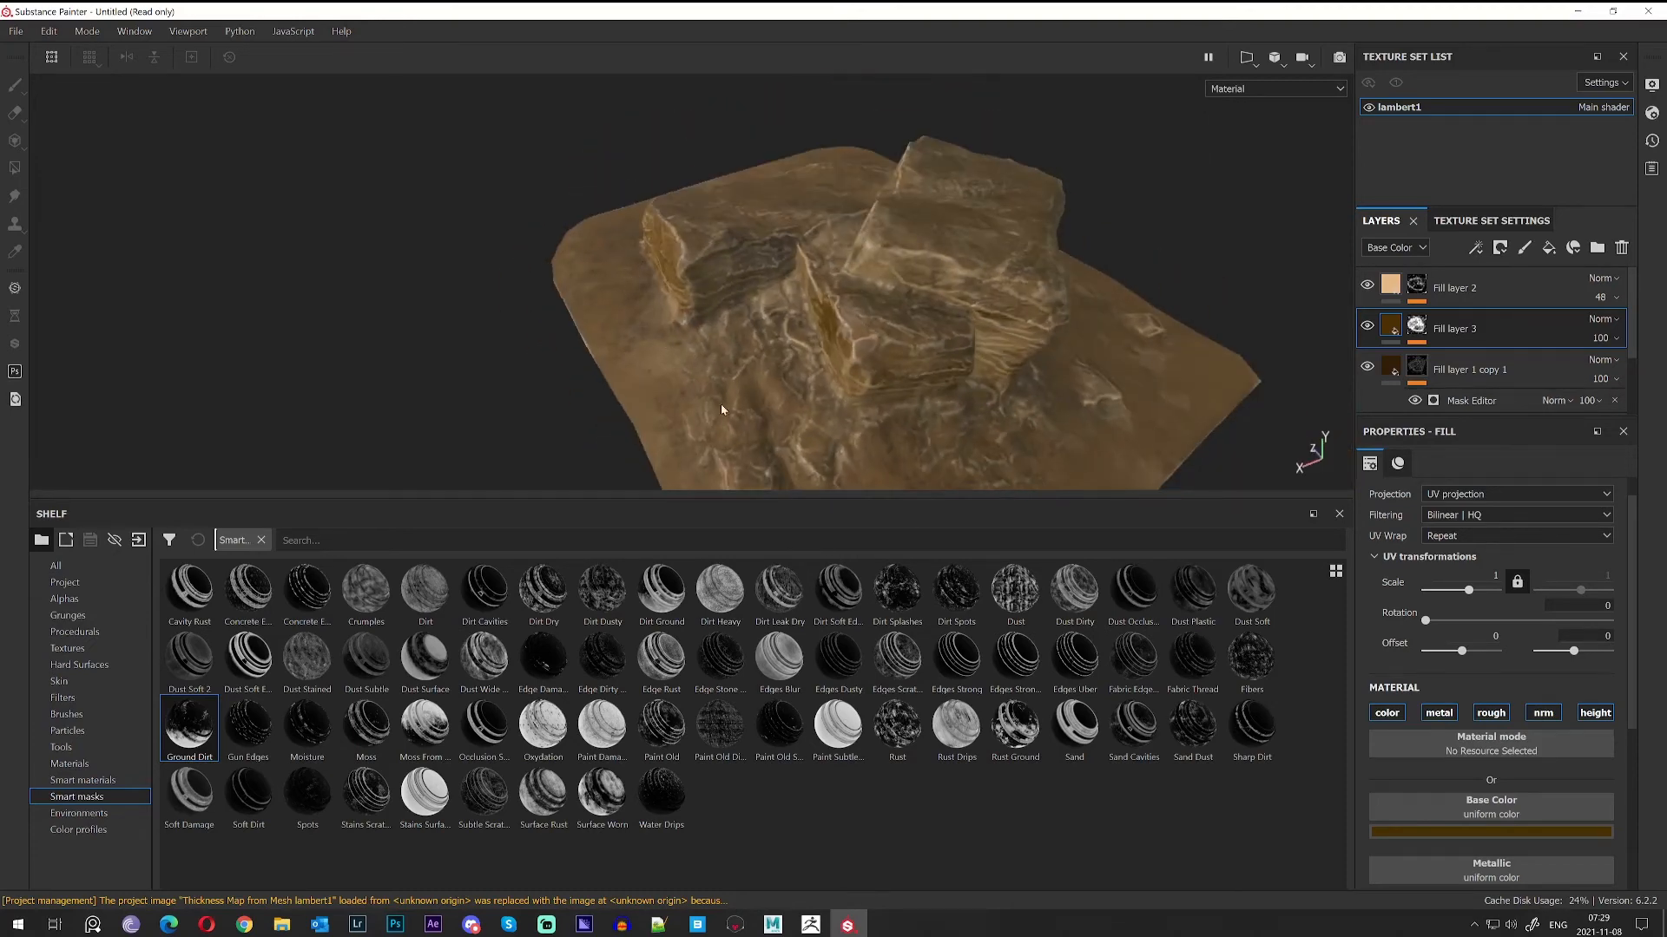
# Set Fill layer 3's roughness to about 0.456 and inspect the stone from several sides.
pyautogui.keyDown('alt'); pyautogui.moveTo(831, 154); pyautogui.dragTo(977, 412); pyautogui.keyUp('alt')
pyautogui.moveTo(976, 412)
pyautogui.keyDown('alt'); pyautogui.mouseDown(button='right')
pyautogui.moveTo(980, 388)
pyautogui.moveTo(972, 417)
pyautogui.mouseUp(button='right'); pyautogui.keyUp('alt')
pyautogui.keyDown('alt'); pyautogui.moveTo(972, 417); pyautogui.dragTo(1007, 404); pyautogui.keyUp('alt')
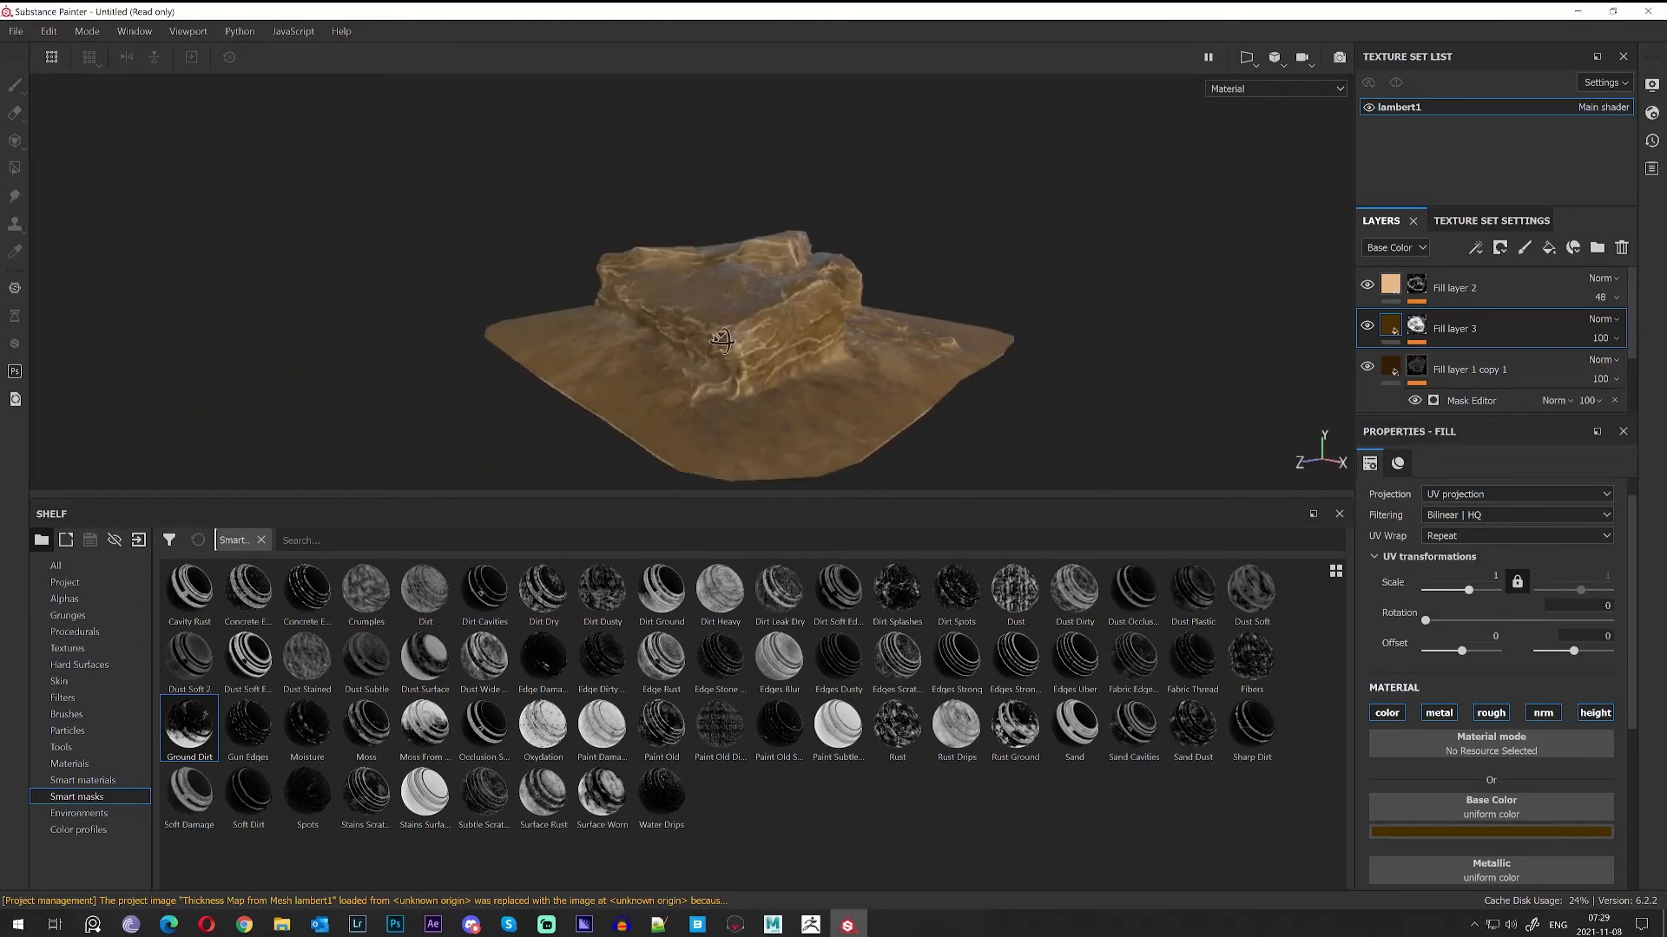
pyautogui.moveTo(1484, 728); pyautogui.dragTo(1479, 730)
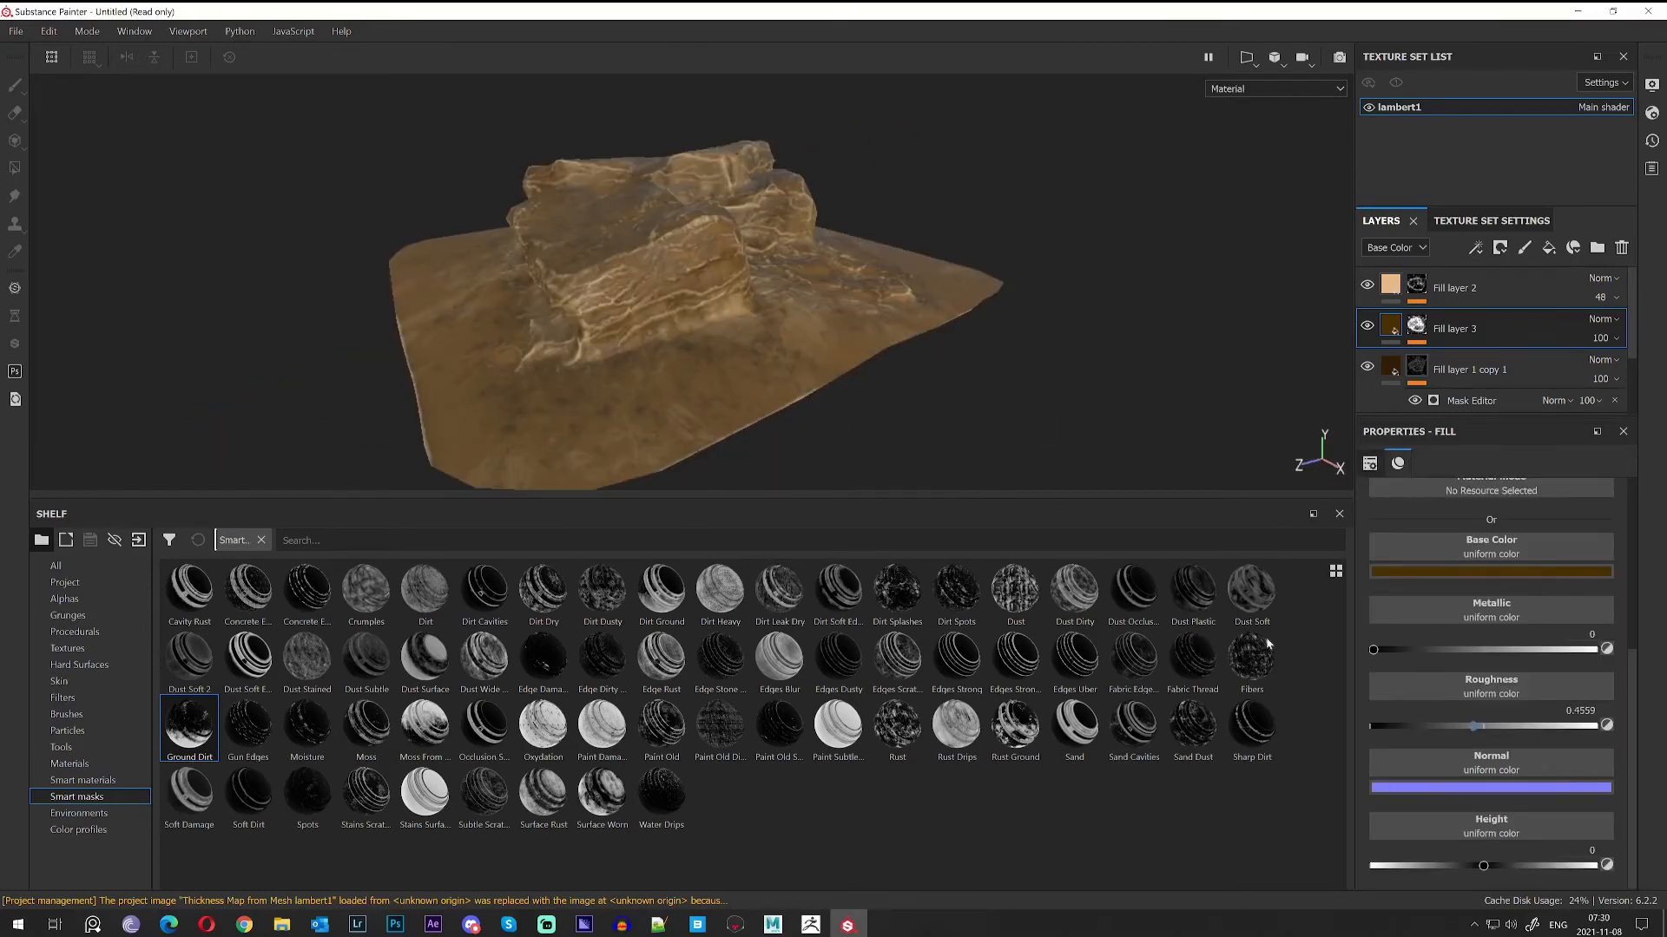
pyautogui.keyDown('alt'); pyautogui.moveTo(973, 408); pyautogui.dragTo(1137, 381); pyautogui.keyUp('alt')
pyautogui.keyDown('alt'); pyautogui.moveTo(544, 331); pyautogui.dragTo(781, 382); pyautogui.keyUp('alt')
pyautogui.keyDown('alt'); pyautogui.moveTo(781, 382); pyautogui.dragTo(712, 375, button='right'); pyautogui.keyUp('alt')
pyautogui.keyDown('alt'); pyautogui.moveTo(712, 375); pyautogui.dragTo(943, 365, button='middle'); pyautogui.keyUp('alt')
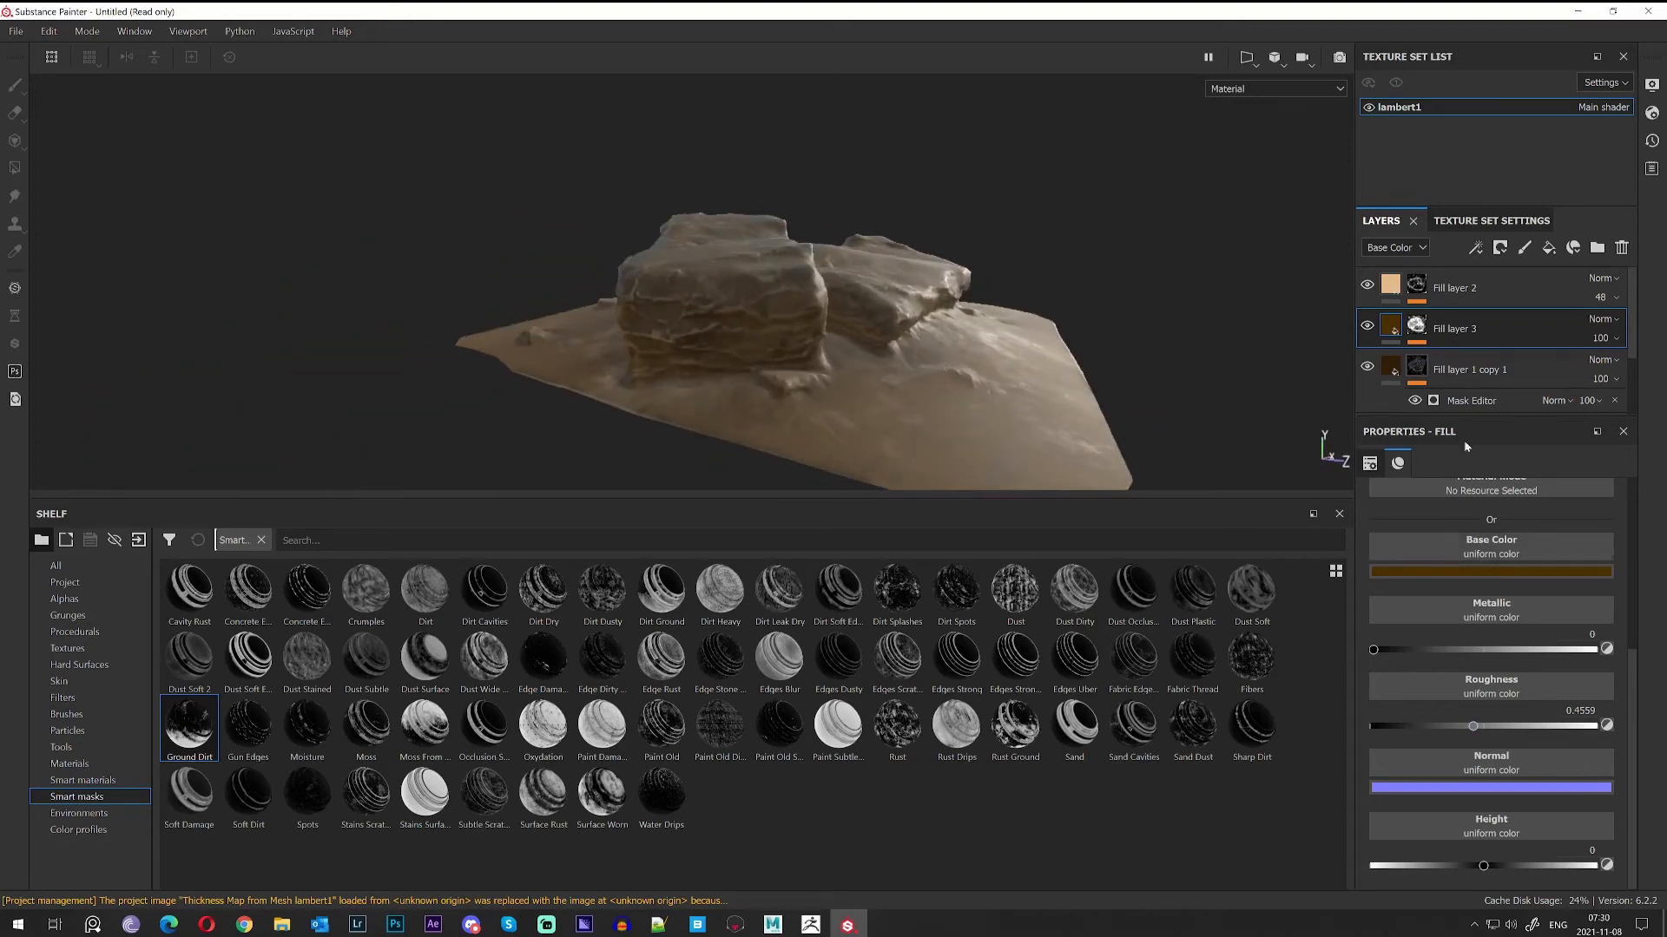
# Compare the stone with and without Fill layer 3, then try a roughness of about 0.41 on that layer.
pyautogui.click(1369, 327)
pyautogui.click(1372, 330)
pyautogui.keyDown('alt'); pyautogui.moveTo(1041, 382); pyautogui.dragTo(963, 386); pyautogui.keyUp('alt')
pyautogui.moveTo(964, 386)
pyautogui.keyDown('alt'); pyautogui.mouseDown(button='right')
pyautogui.moveTo(961, 425)
pyautogui.moveTo(952, 357)
pyautogui.mouseUp(button='right'); pyautogui.keyUp('alt')
pyautogui.keyDown('alt'); pyautogui.moveTo(952, 356); pyautogui.dragTo(1261, 379); pyautogui.keyUp('alt')
pyautogui.keyDown('alt'); pyautogui.moveTo(1262, 379); pyautogui.dragTo(509, 197, button='right'); pyautogui.keyUp('alt')
pyautogui.keyDown('alt'); pyautogui.moveTo(510, 197); pyautogui.dragTo(877, 299); pyautogui.keyUp('alt')
pyautogui.moveTo(1475, 727); pyautogui.dragTo(1458, 725)
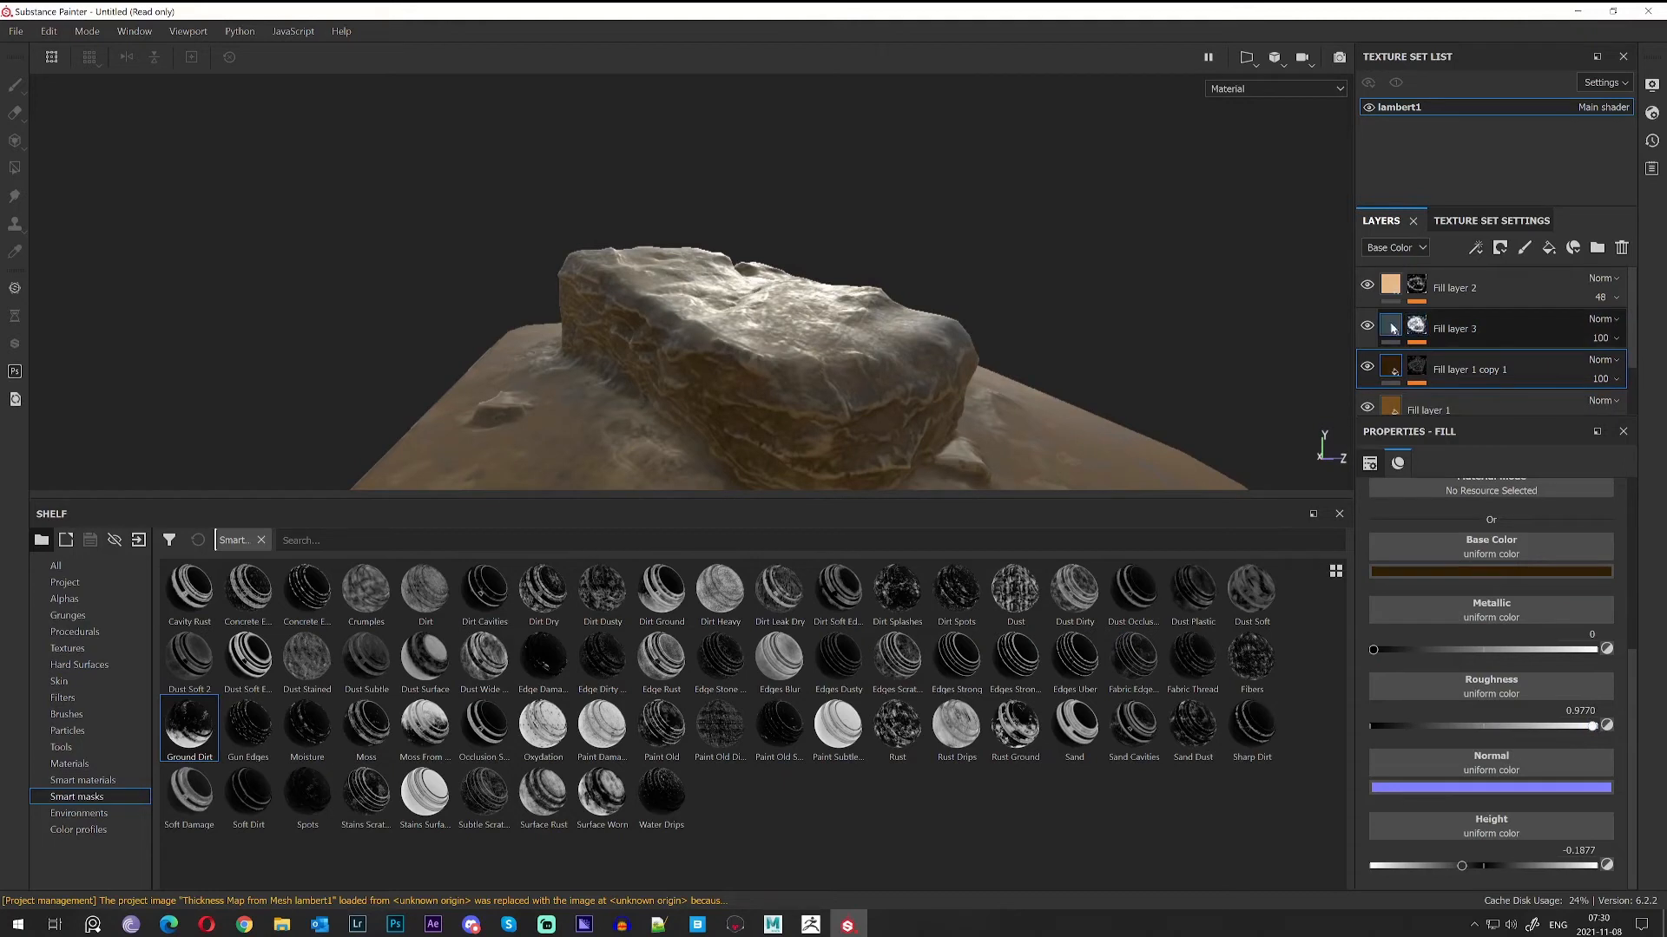
# Set Fill layer 1's roughness to about 0.78 and inspect the stone's surface.
pyautogui.click(1397, 289)
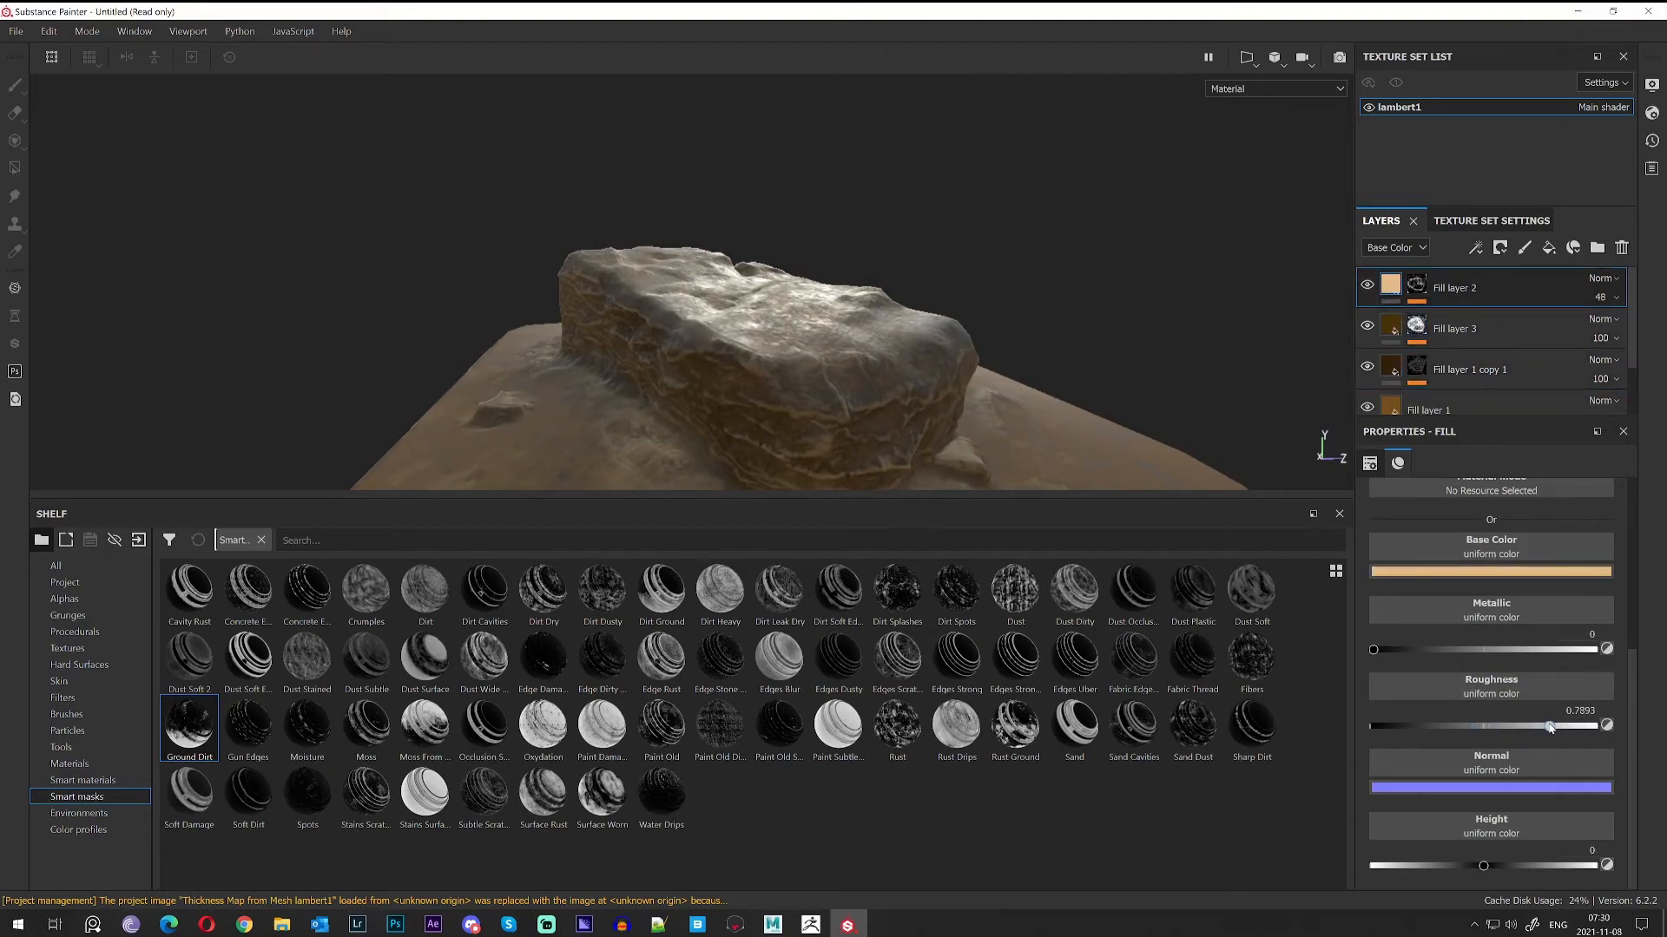
pyautogui.scroll(-2, 1424, 354)
pyautogui.click(1399, 346)
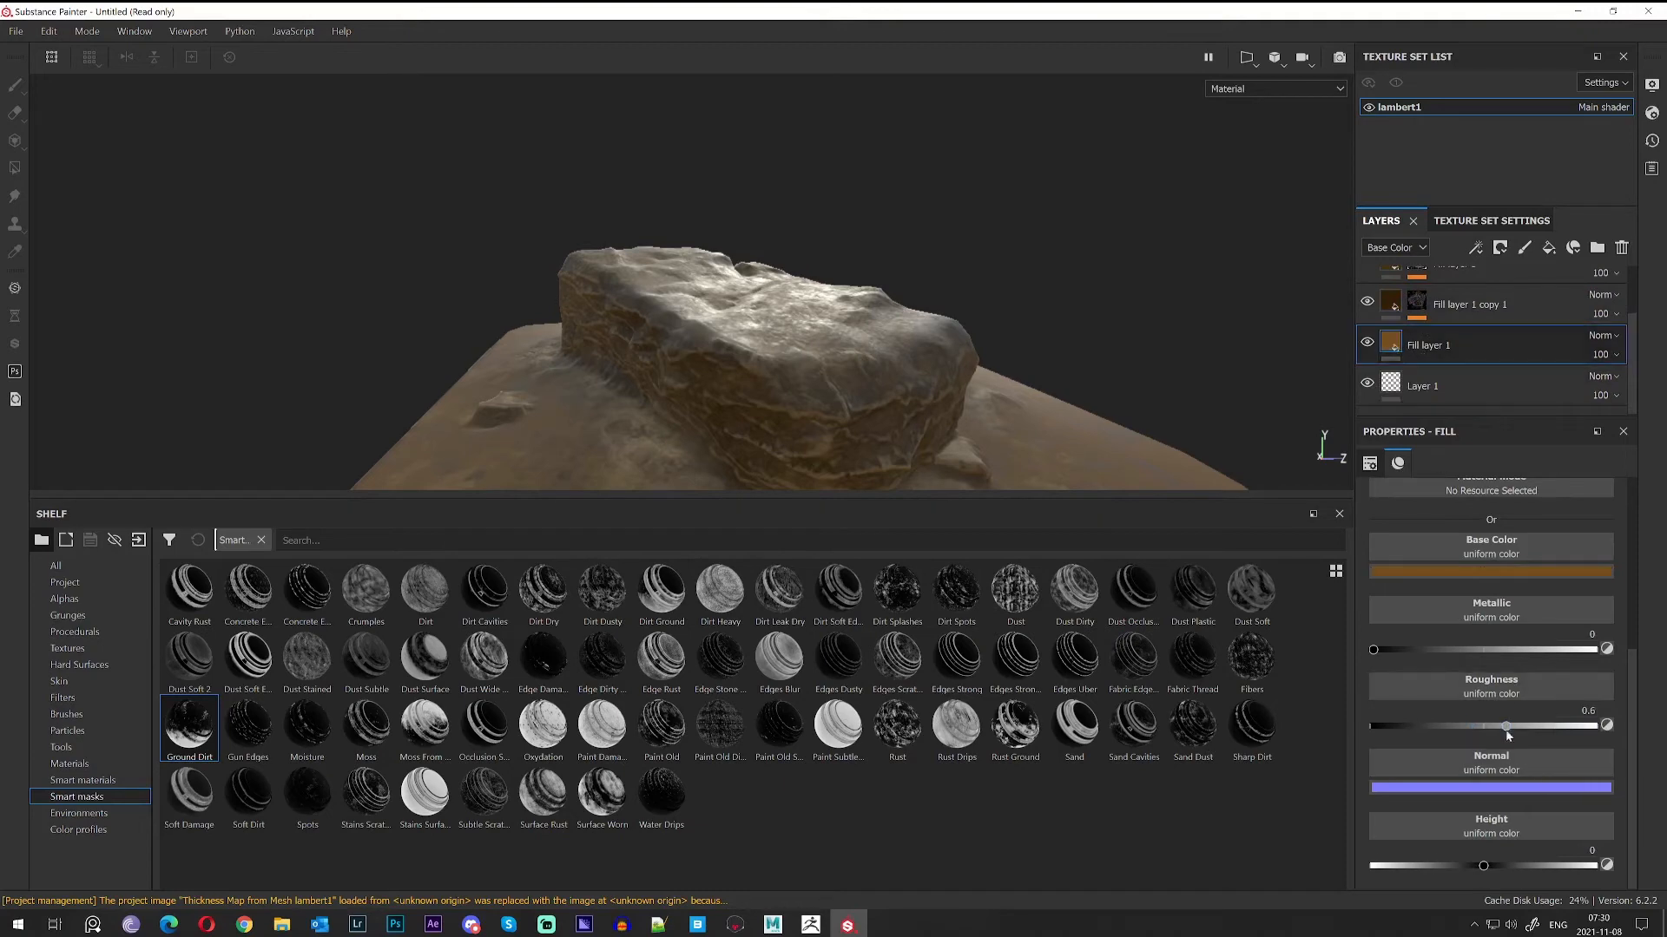
pyautogui.moveTo(1503, 725); pyautogui.dragTo(1556, 732)
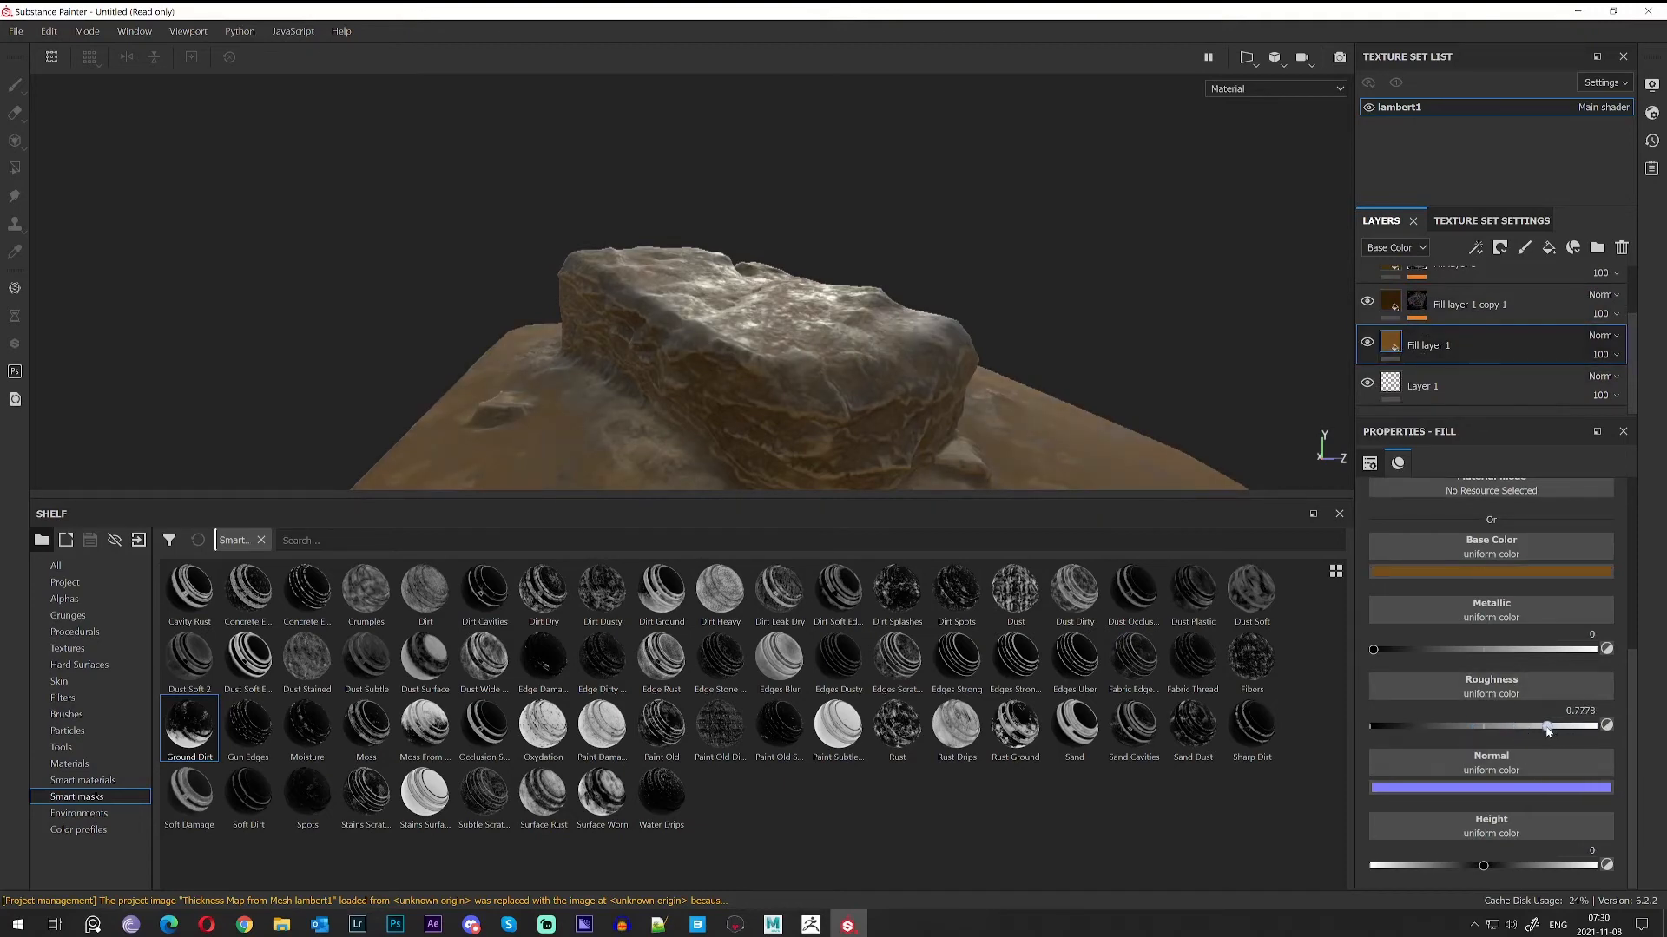
pyautogui.keyDown('alt'); pyautogui.moveTo(953, 344); pyautogui.dragTo(1128, 323); pyautogui.keyUp('alt')
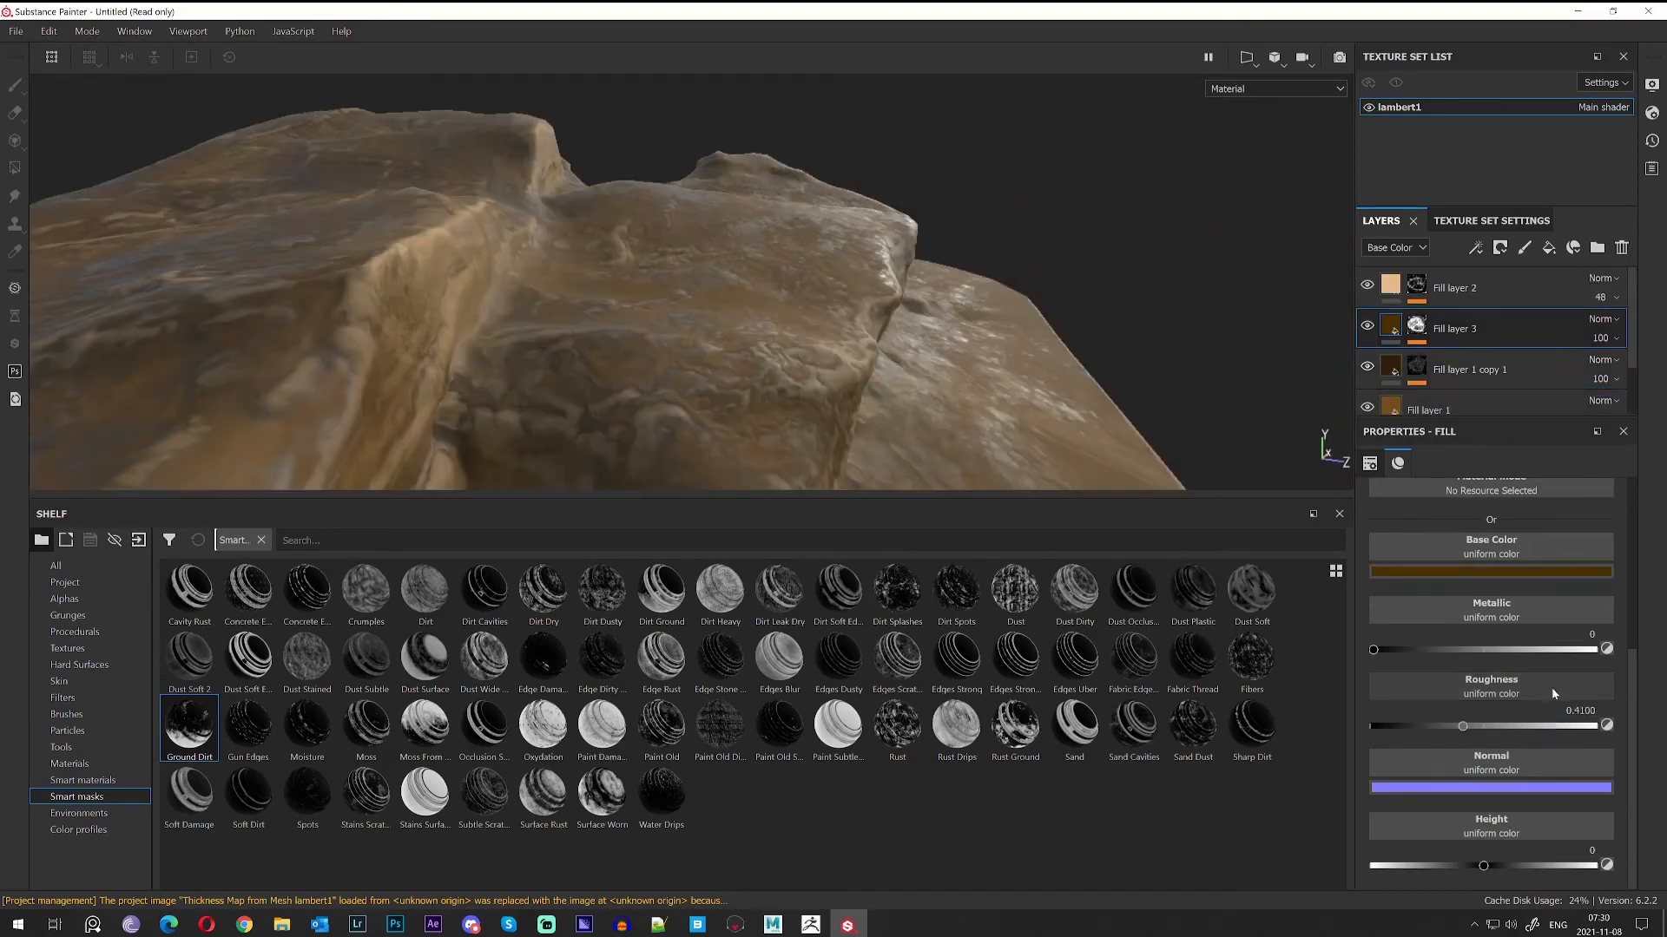
# Set Fill layer 3's roughness to about 0.586 and Fill layer 2's roughness to about 0.728.
pyautogui.moveTo(1502, 730)
pyautogui.mouseDown()
pyautogui.moveTo(1525, 730)
pyautogui.moveTo(1504, 729)
pyautogui.mouseUp()
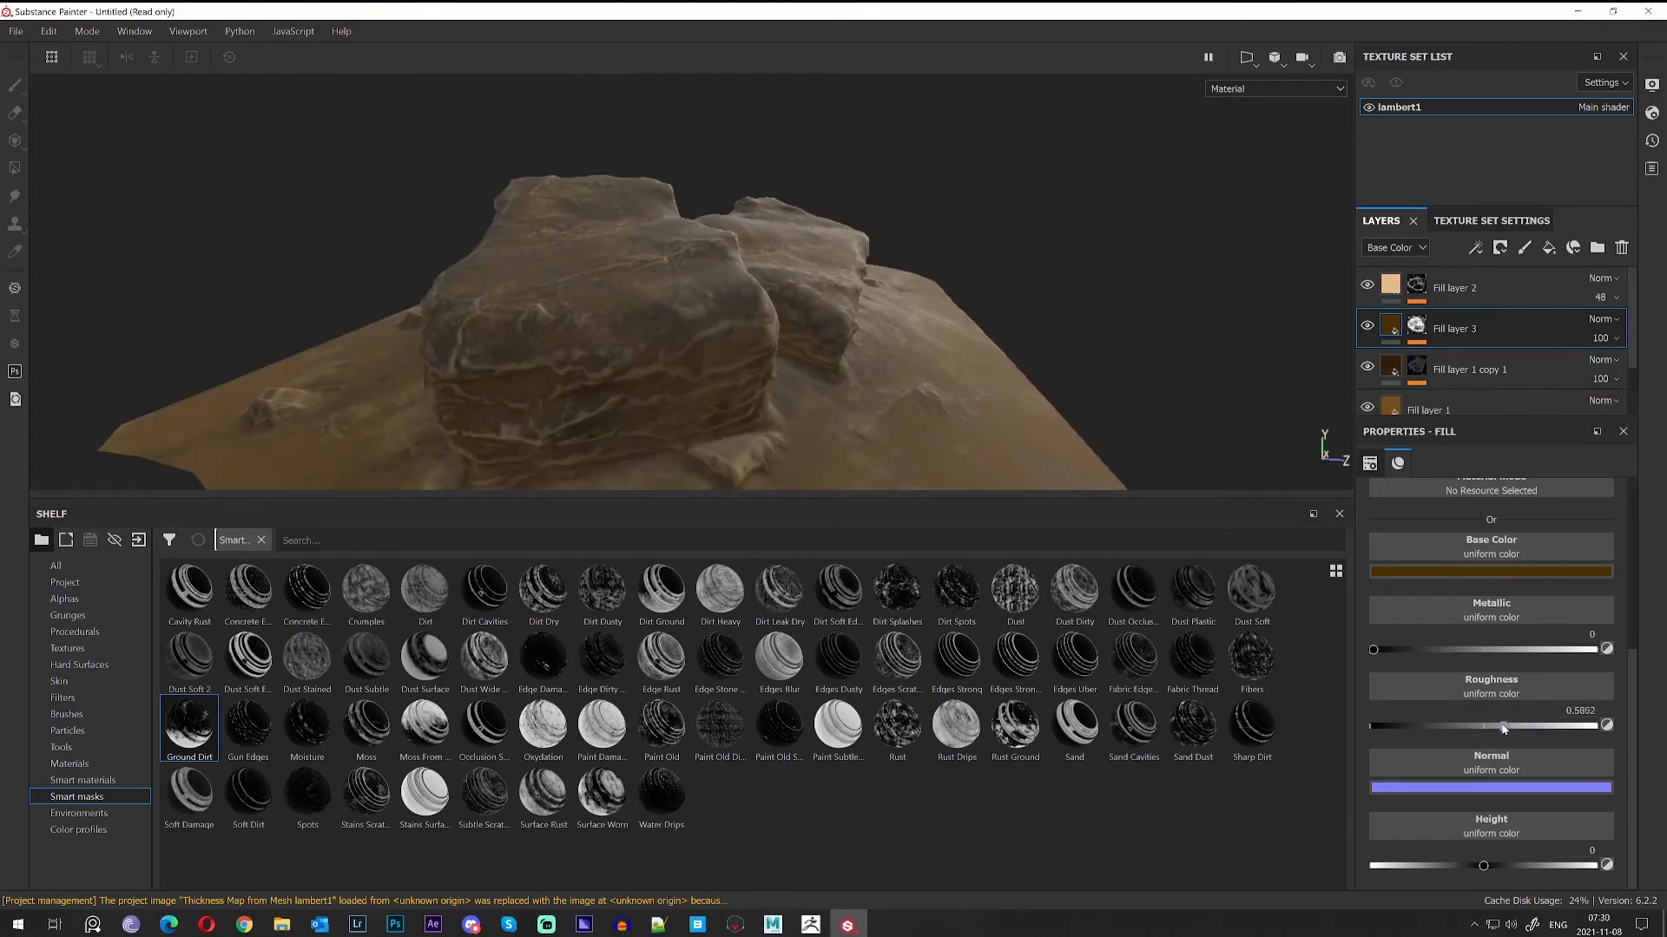
pyautogui.click(1476, 287)
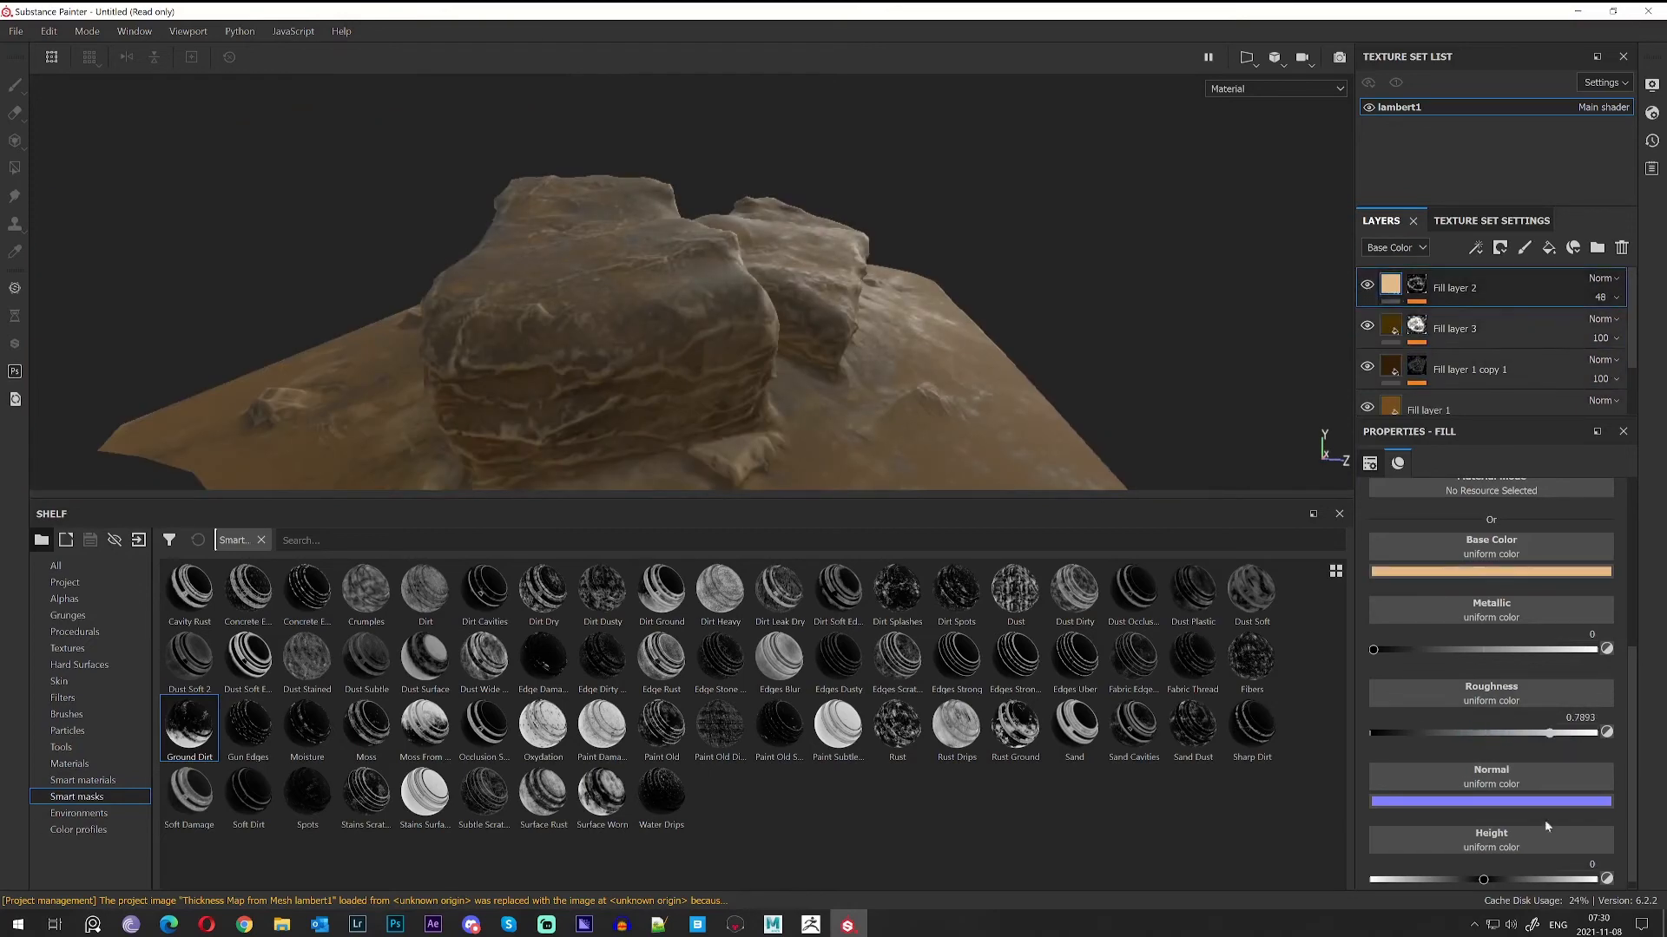
pyautogui.keyDown('alt'); pyautogui.moveTo(990, 363); pyautogui.dragTo(833, 269); pyautogui.keyUp('alt')
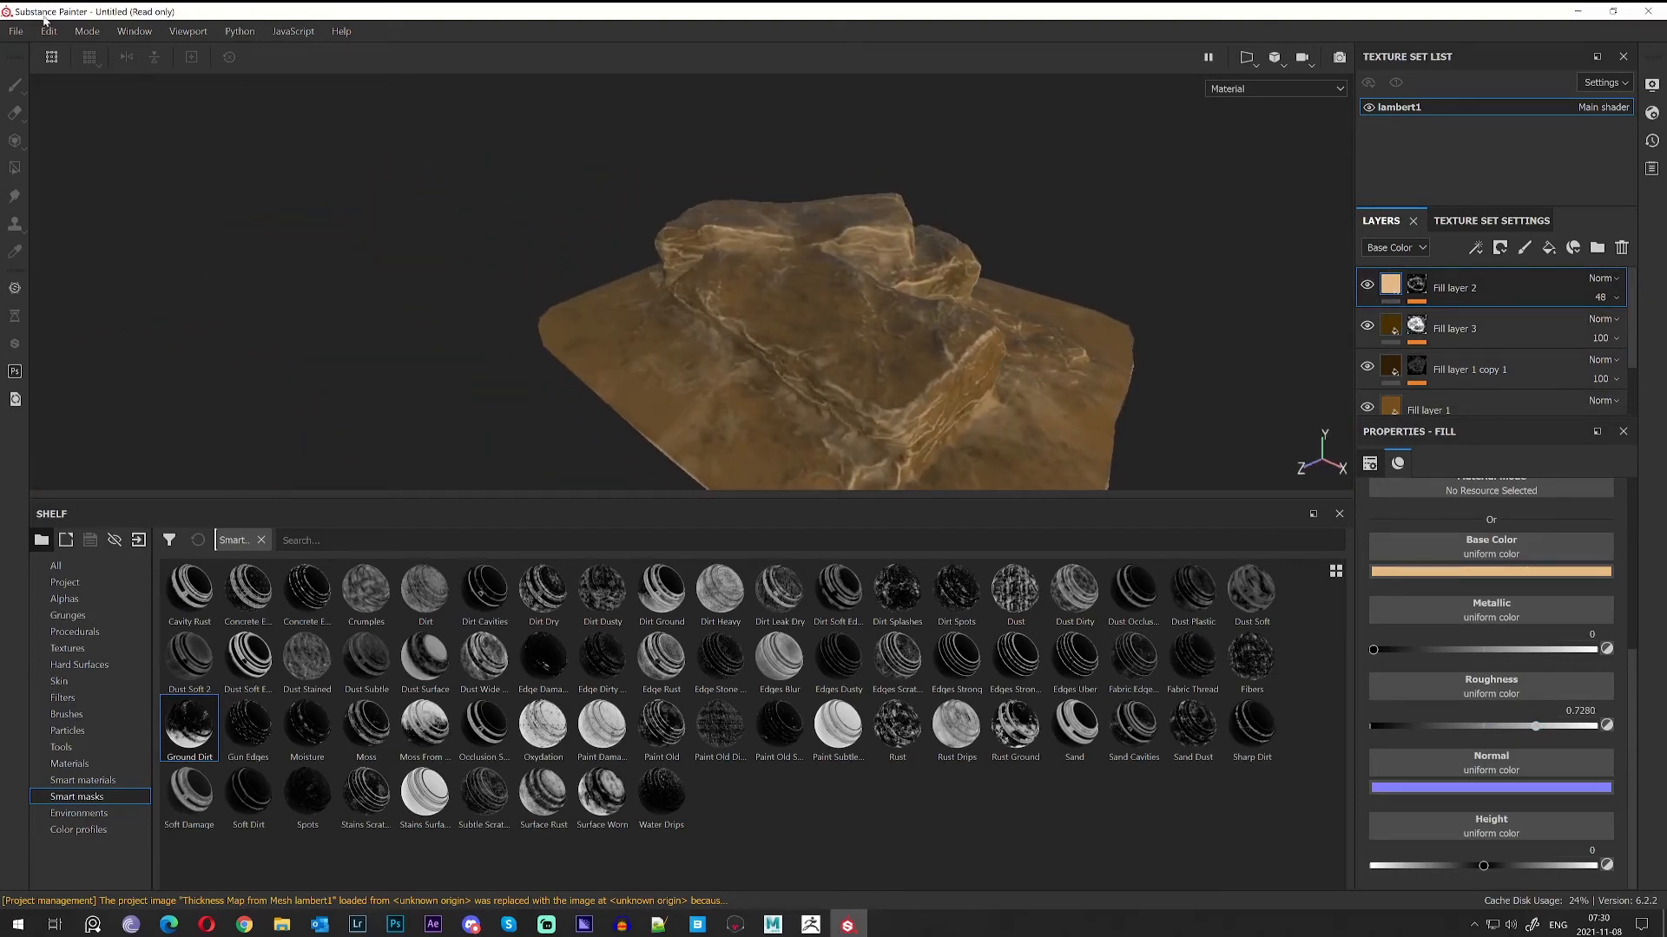
# Open the texture export settings and set the output directory to V:\SC3D_tutorials\MiniTuts\Stone_Creation\textures.
pyautogui.click(15, 32)
pyautogui.click(52, 364)
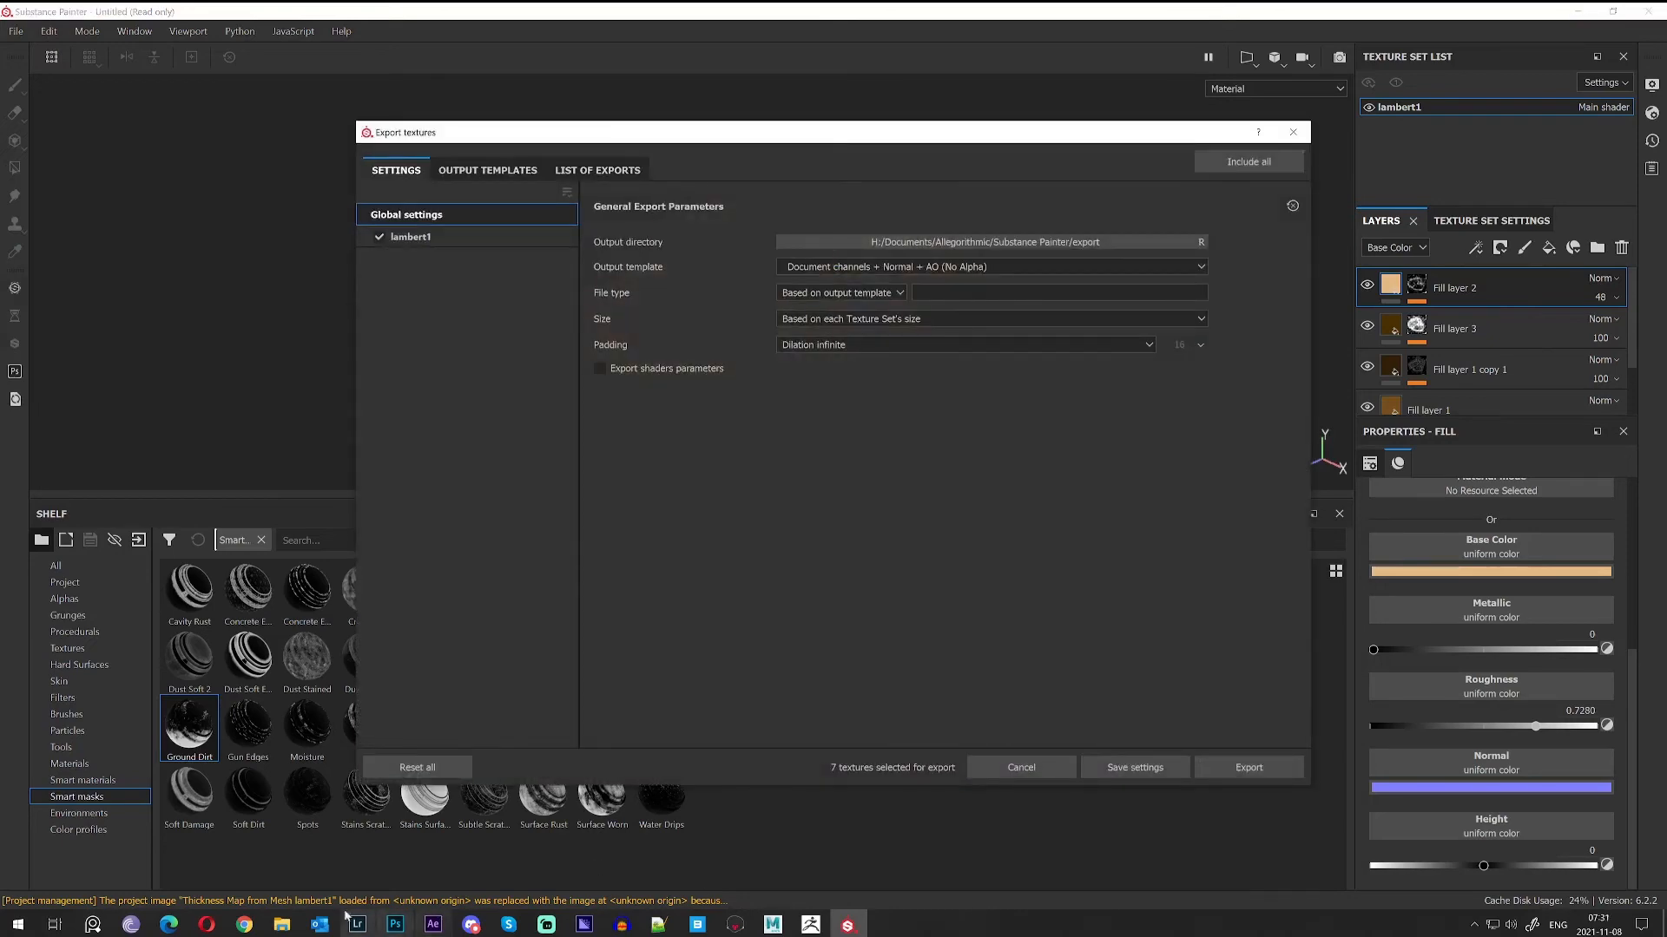
pyautogui.moveTo(296, 926)
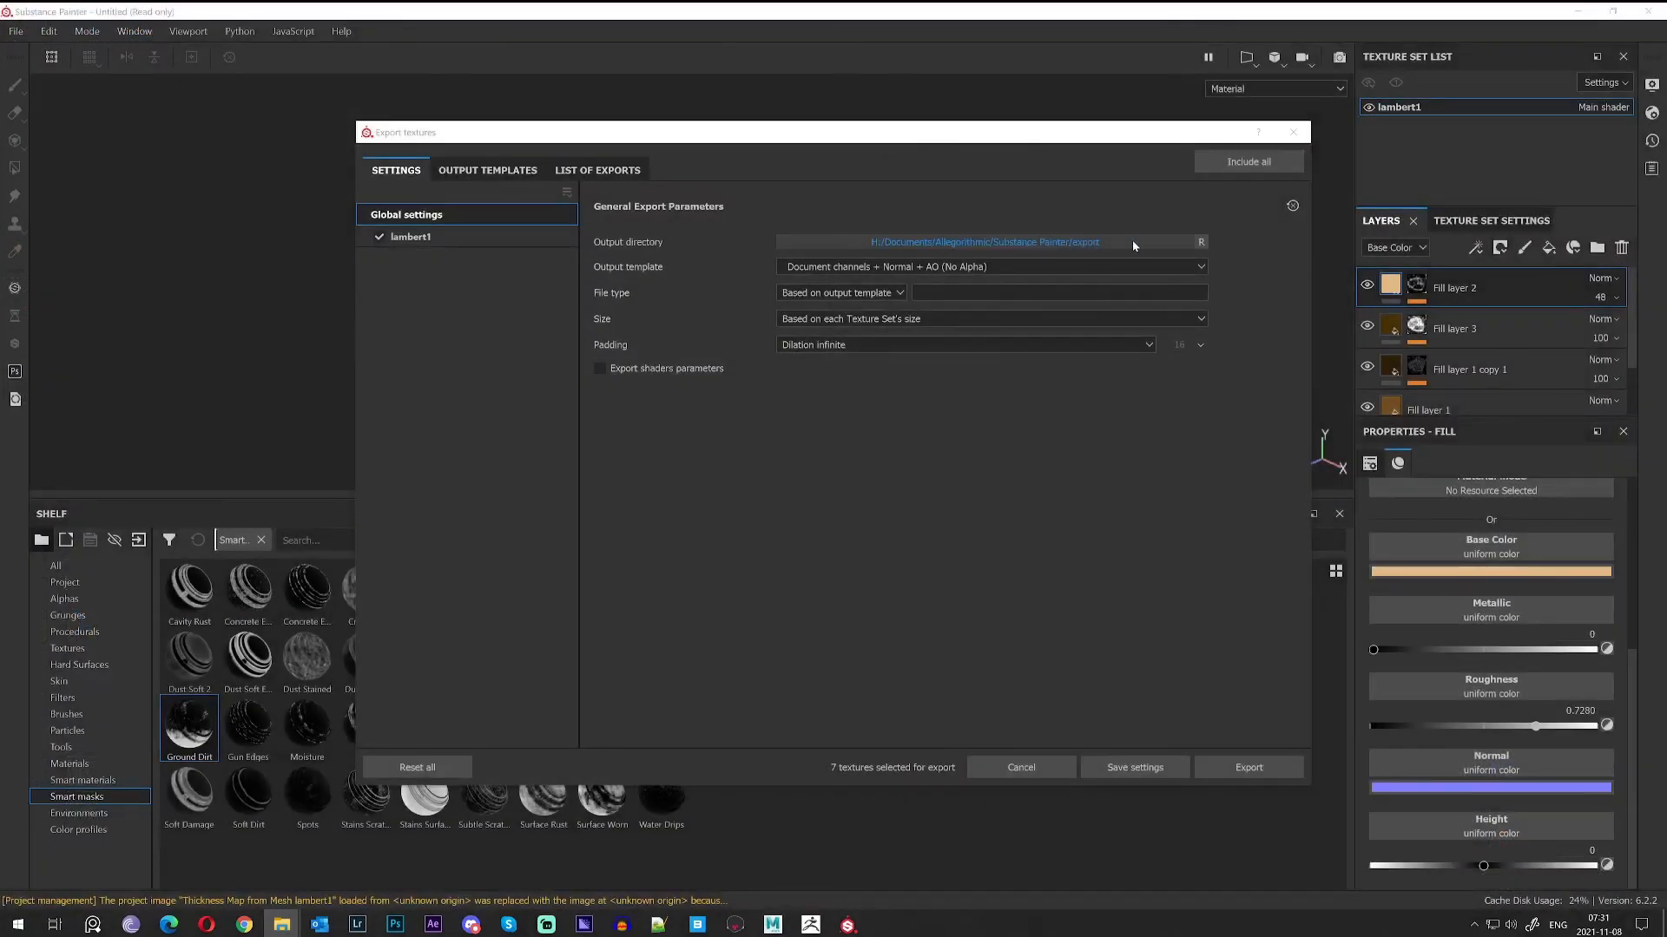
pyautogui.click(1133, 246)
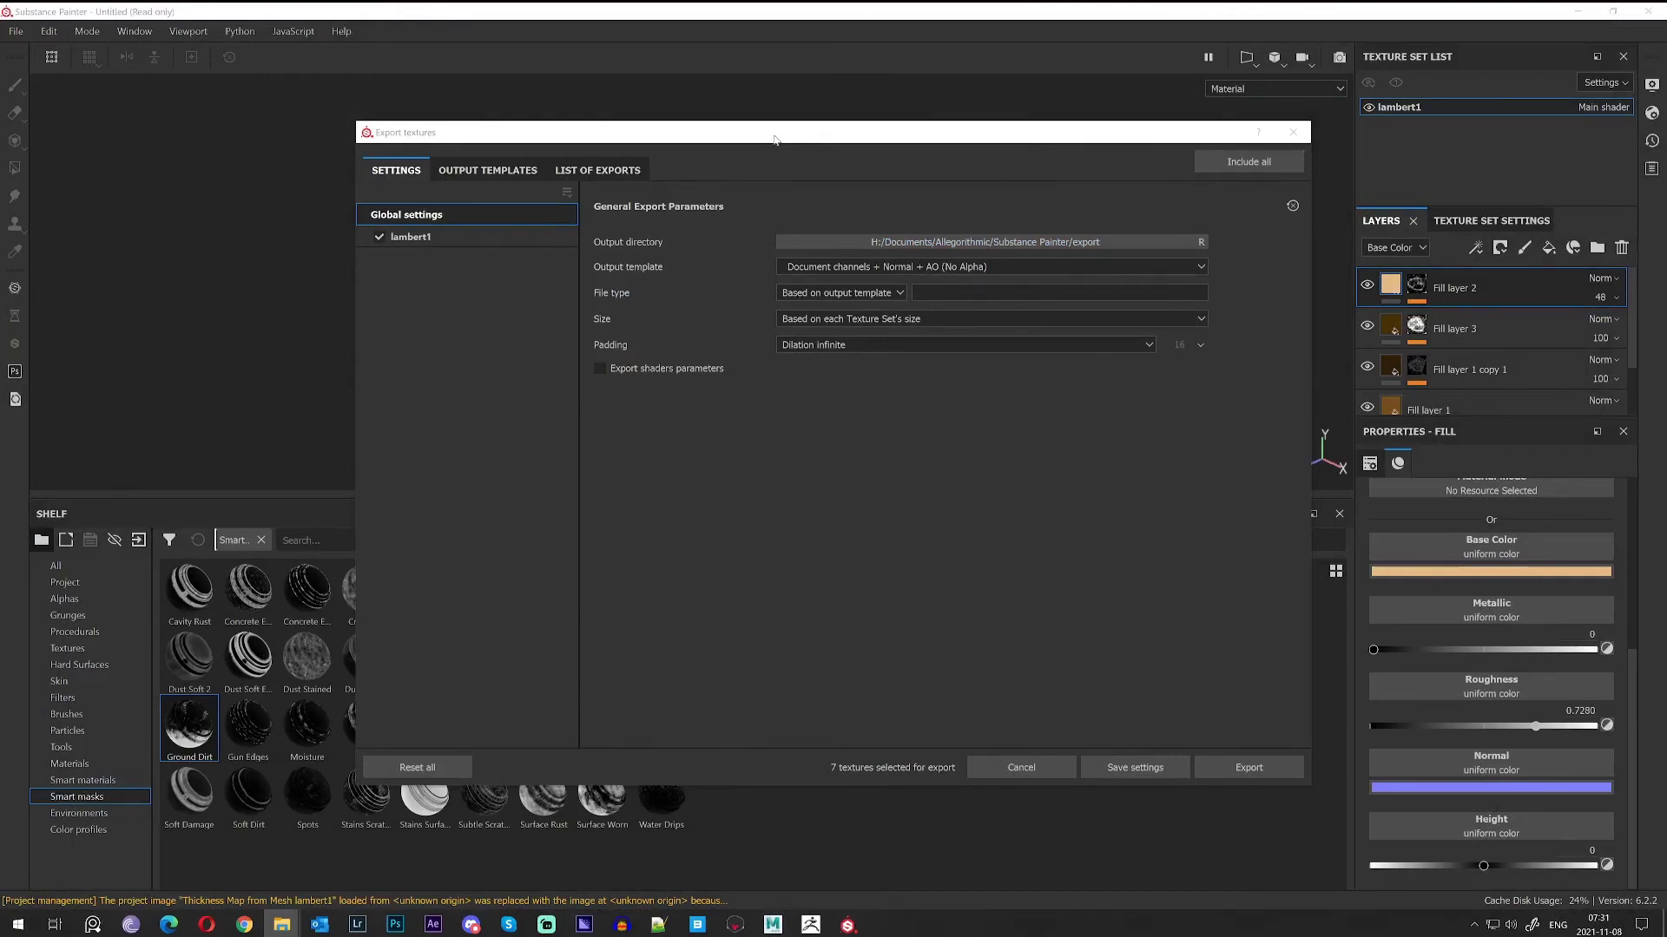
pyautogui.click(1031, 240)
pyautogui.write('V:\\SC3D_tutorials\\MiniTuts\\Stone_Creation\\textures')
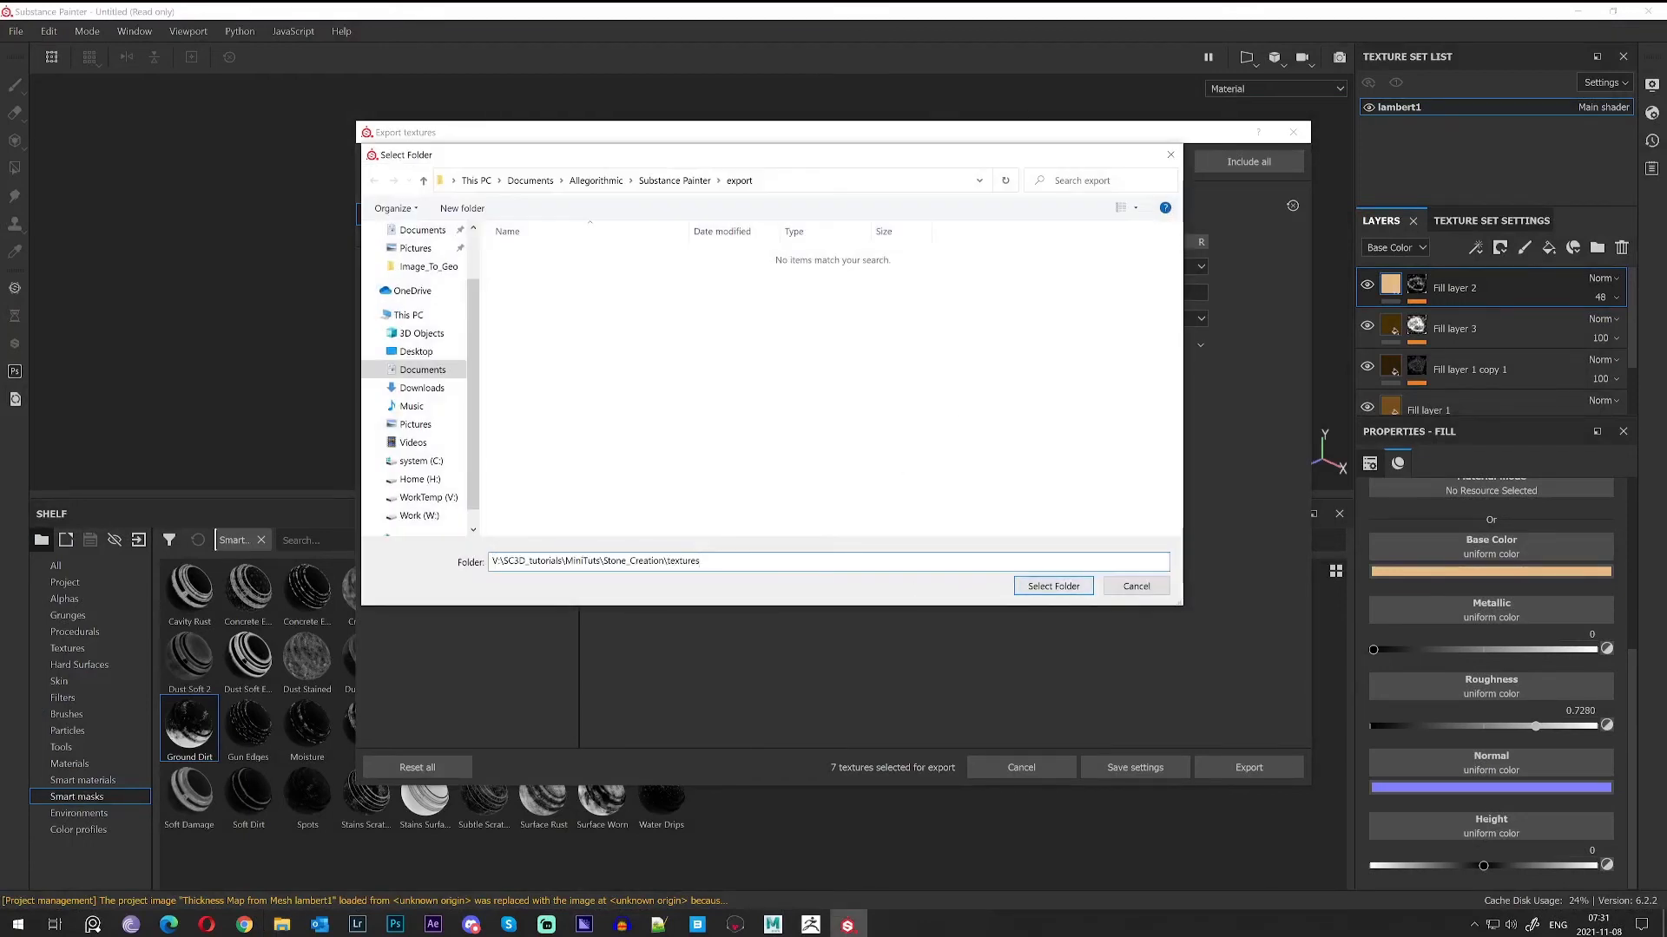
pyautogui.click(1053, 586)
# Set the export's output template to Unreal Engine 4 (Packed) and its size to 2048.
pyautogui.click(972, 266)
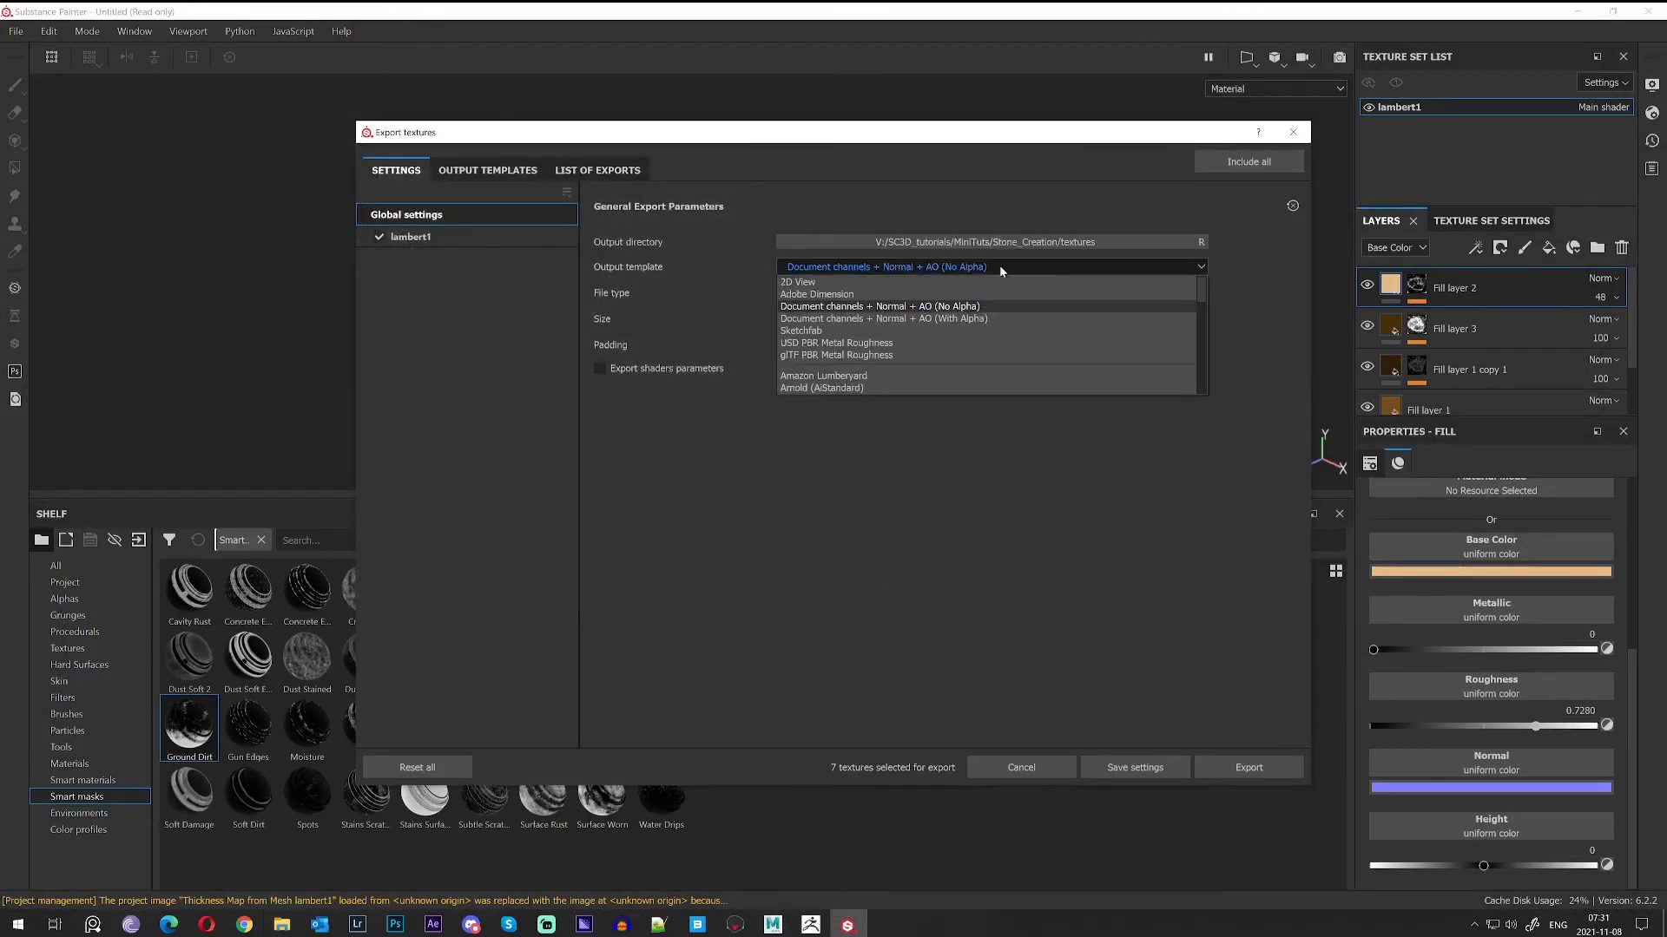
pyautogui.scroll(-8, 890, 363)
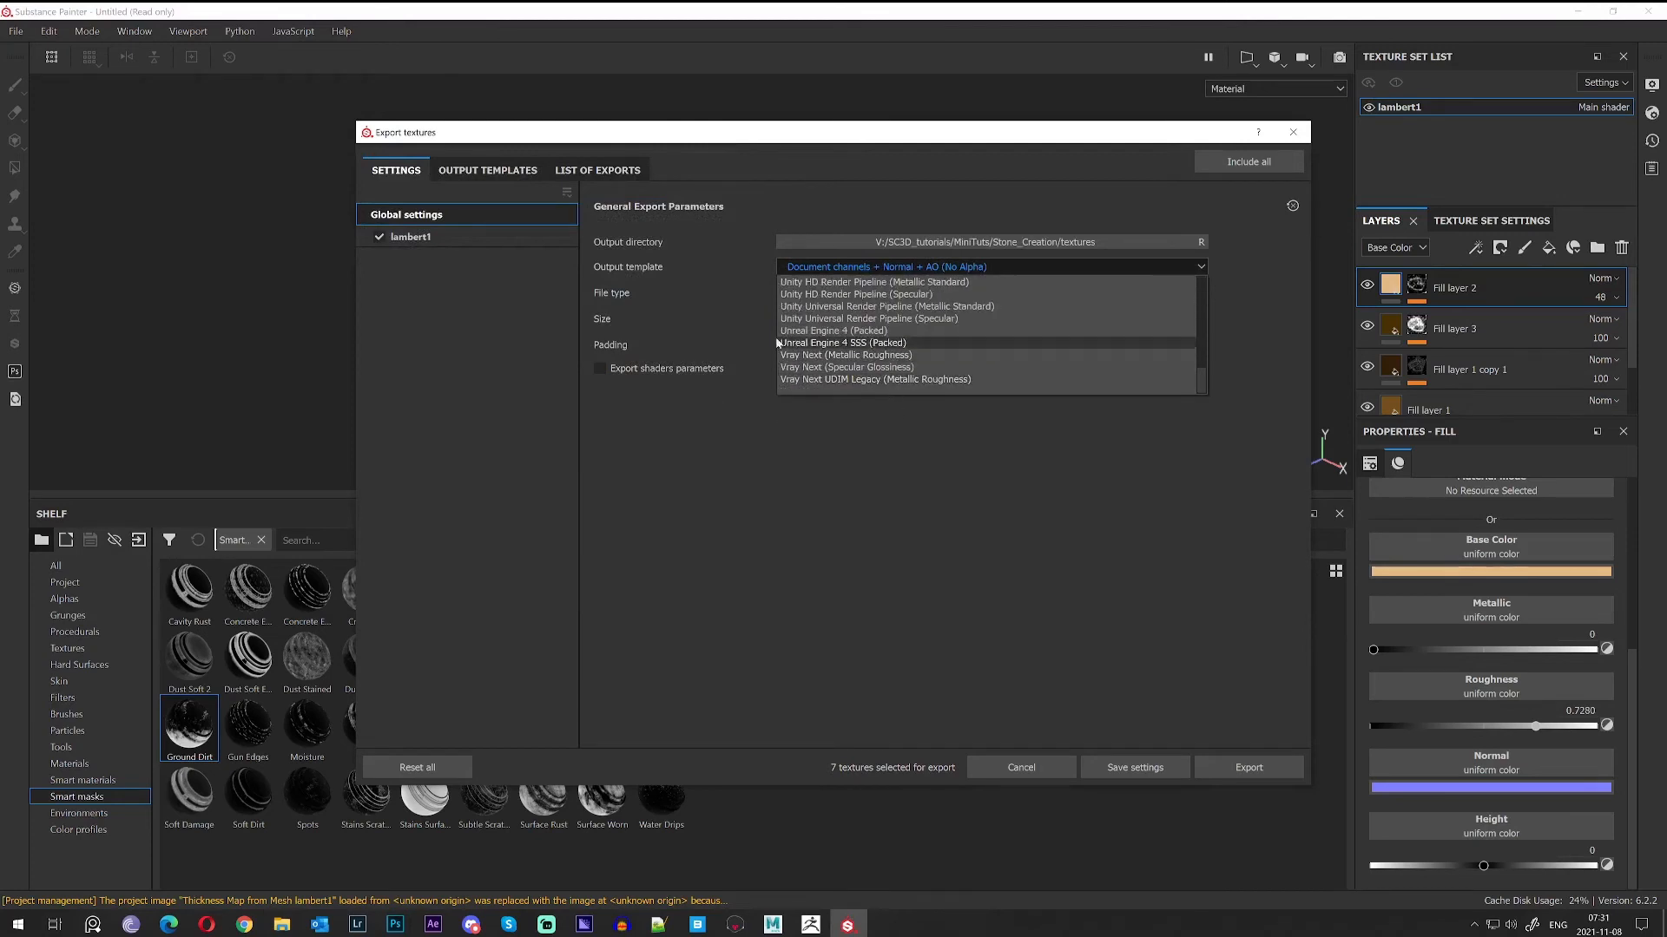
pyautogui.click(846, 332)
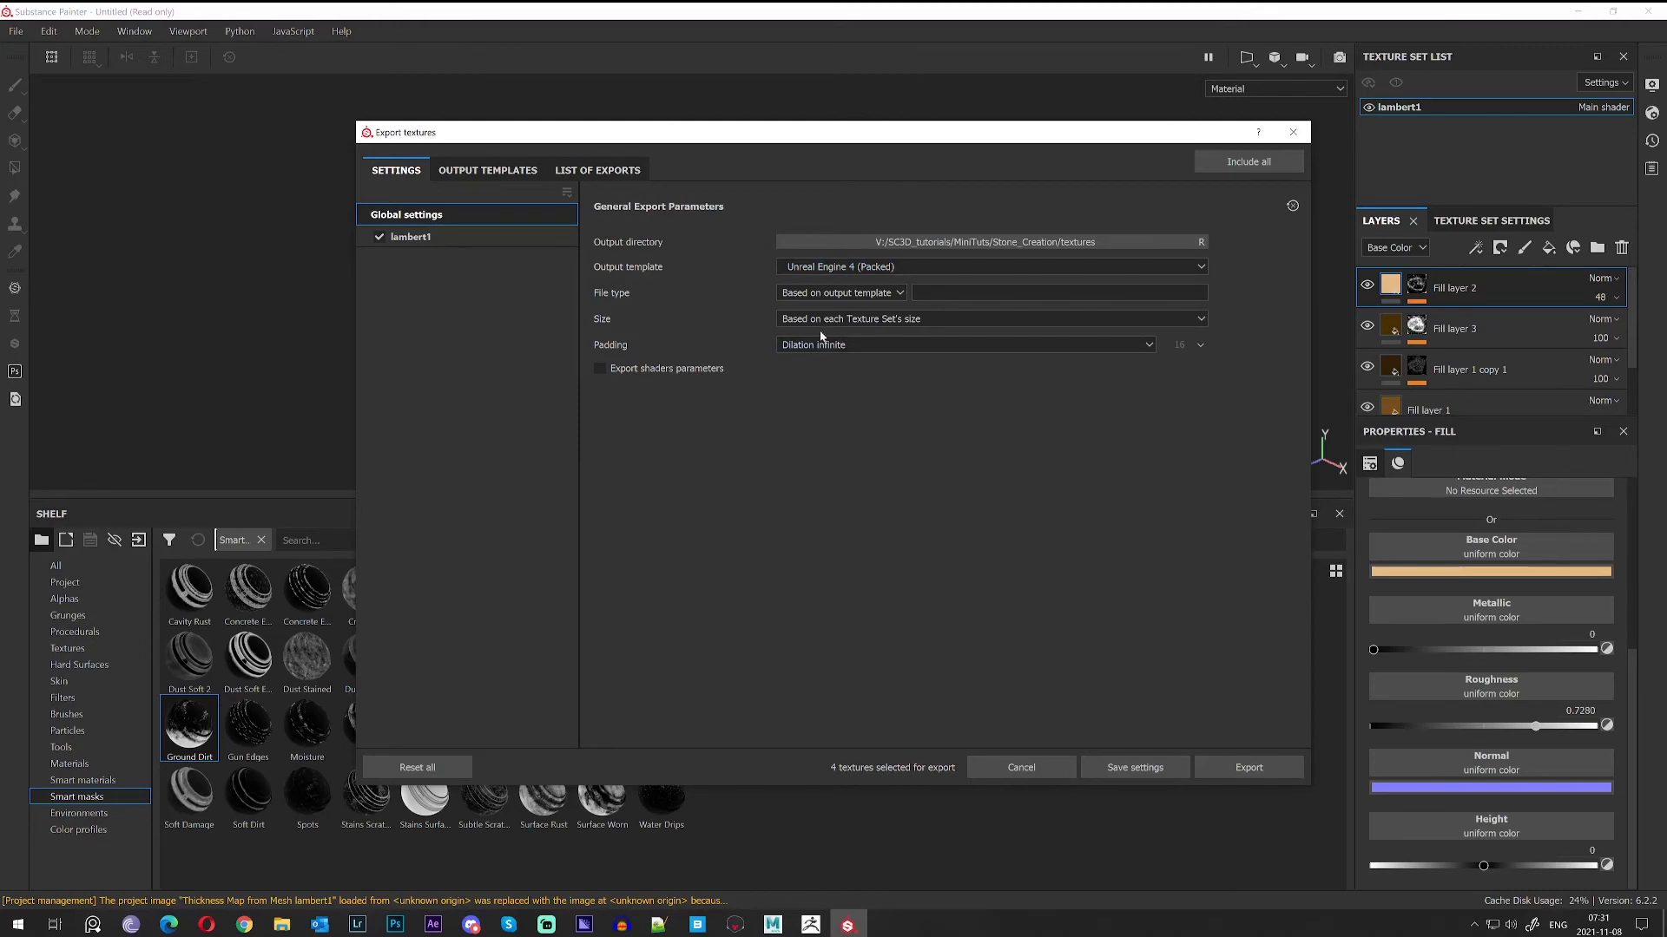
pyautogui.click(862, 322)
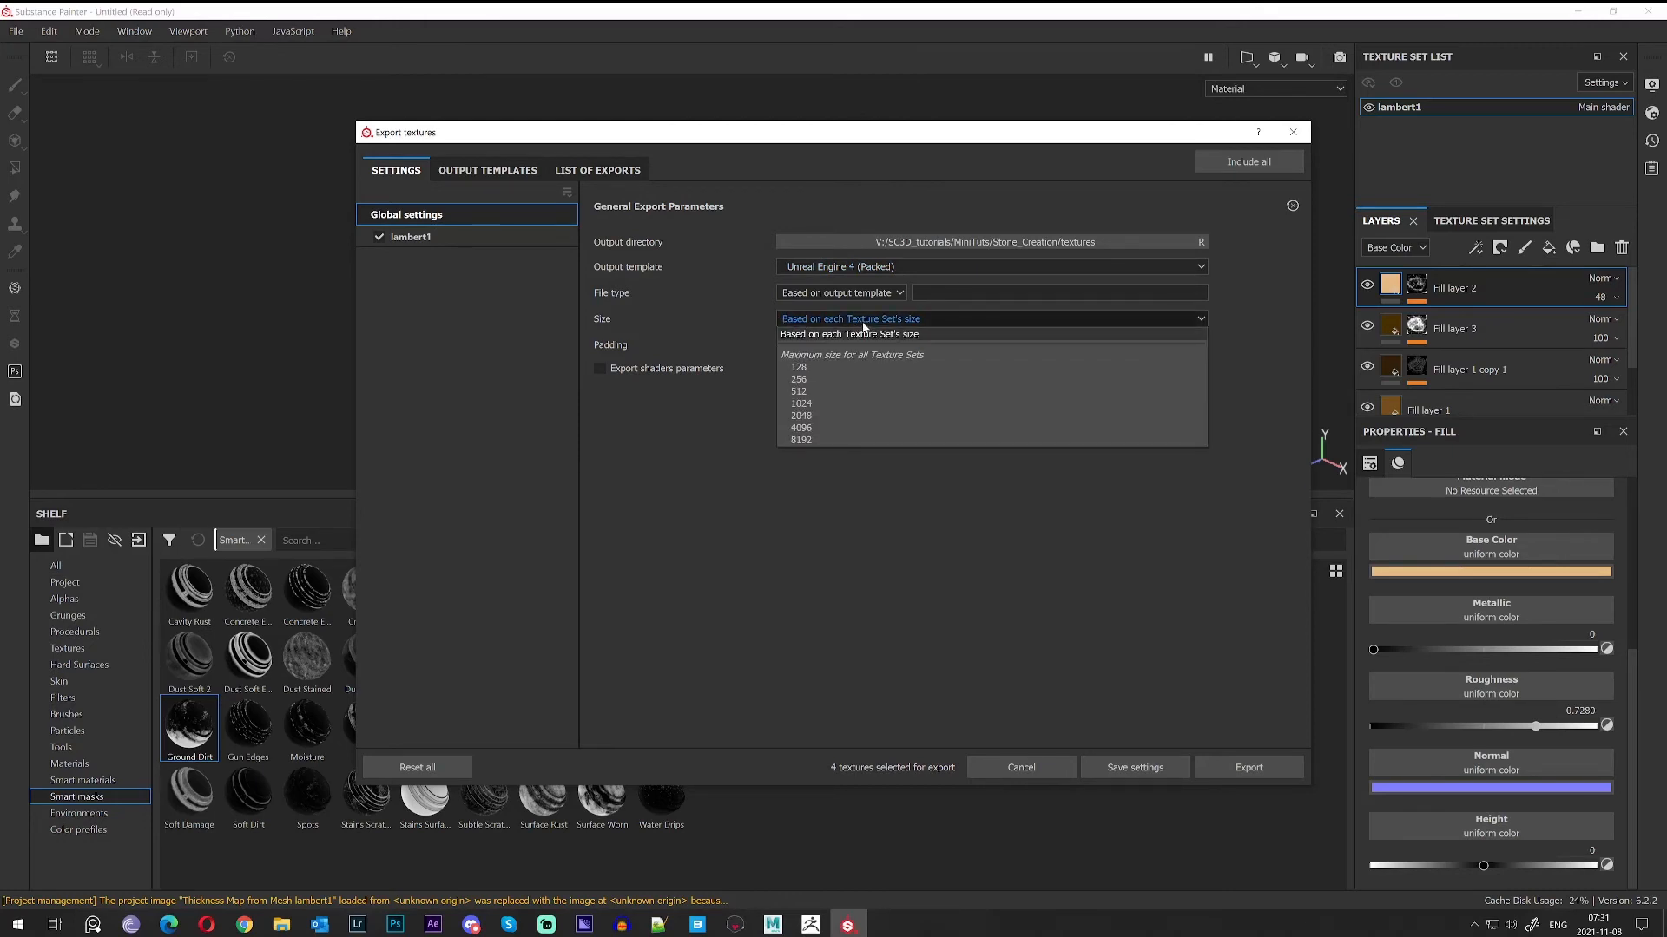
pyautogui.click(813, 417)
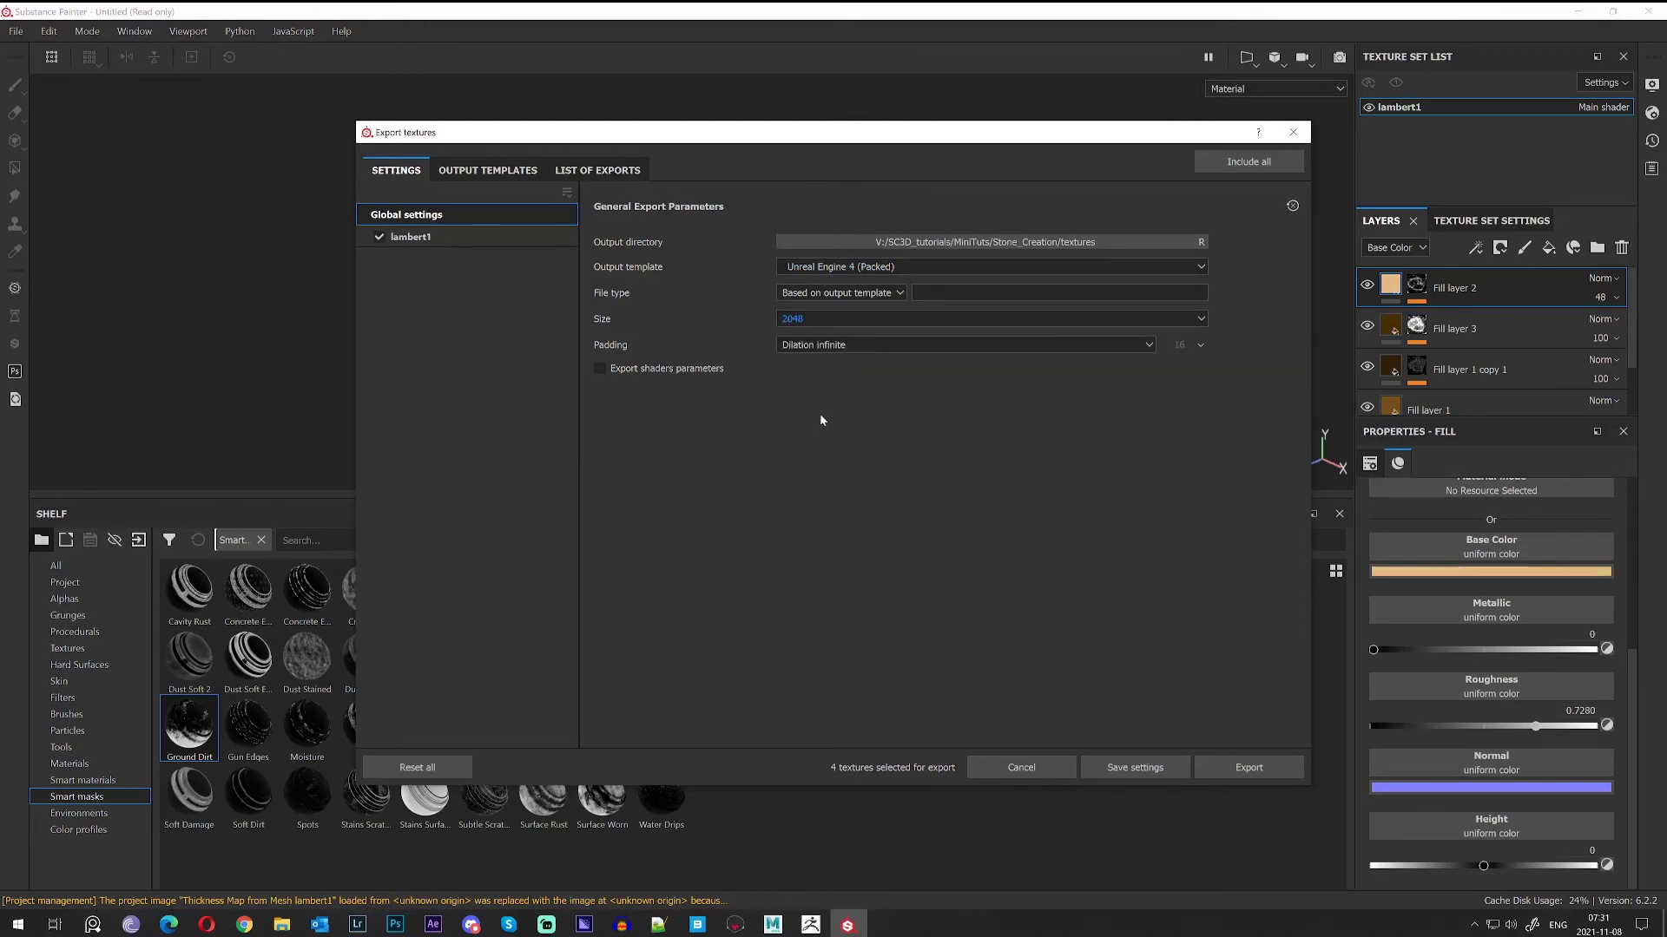
# Set the export padding to Dilation + transparent with a dilation of 5 pixels.
pyautogui.click(860, 346)
pyautogui.click(873, 384)
pyautogui.click(1183, 344)
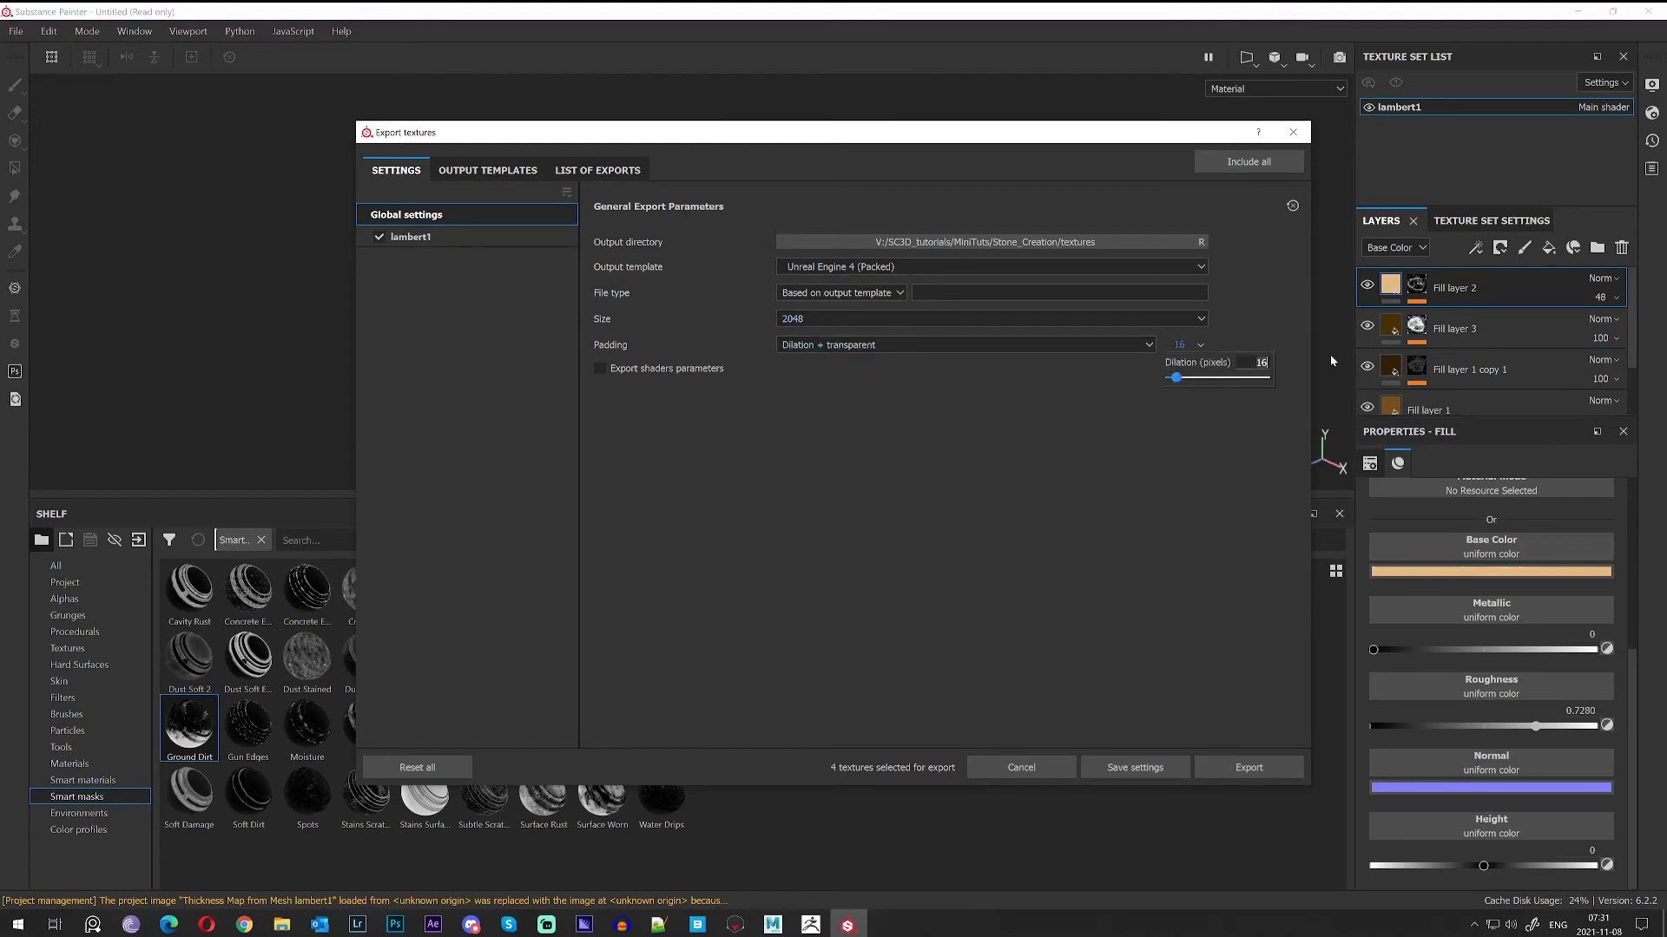
pyautogui.write('5')
pyautogui.click(1126, 483)
# Set the export file type to png and export the textures.
pyautogui.click(1254, 772)
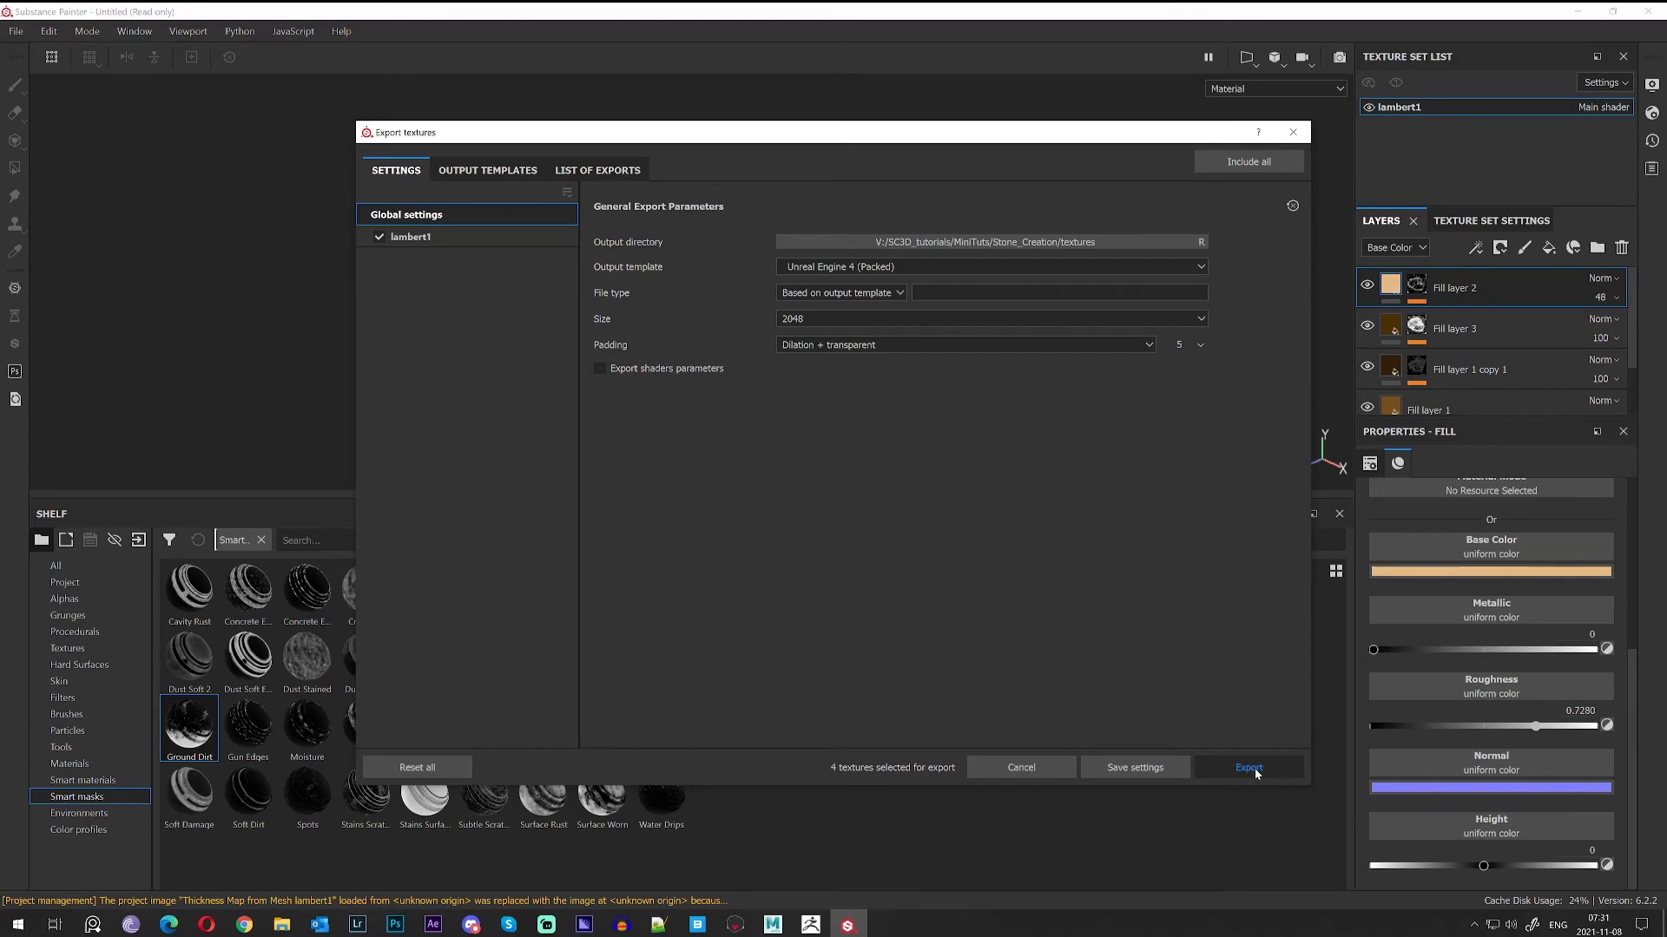
pyautogui.click(847, 296)
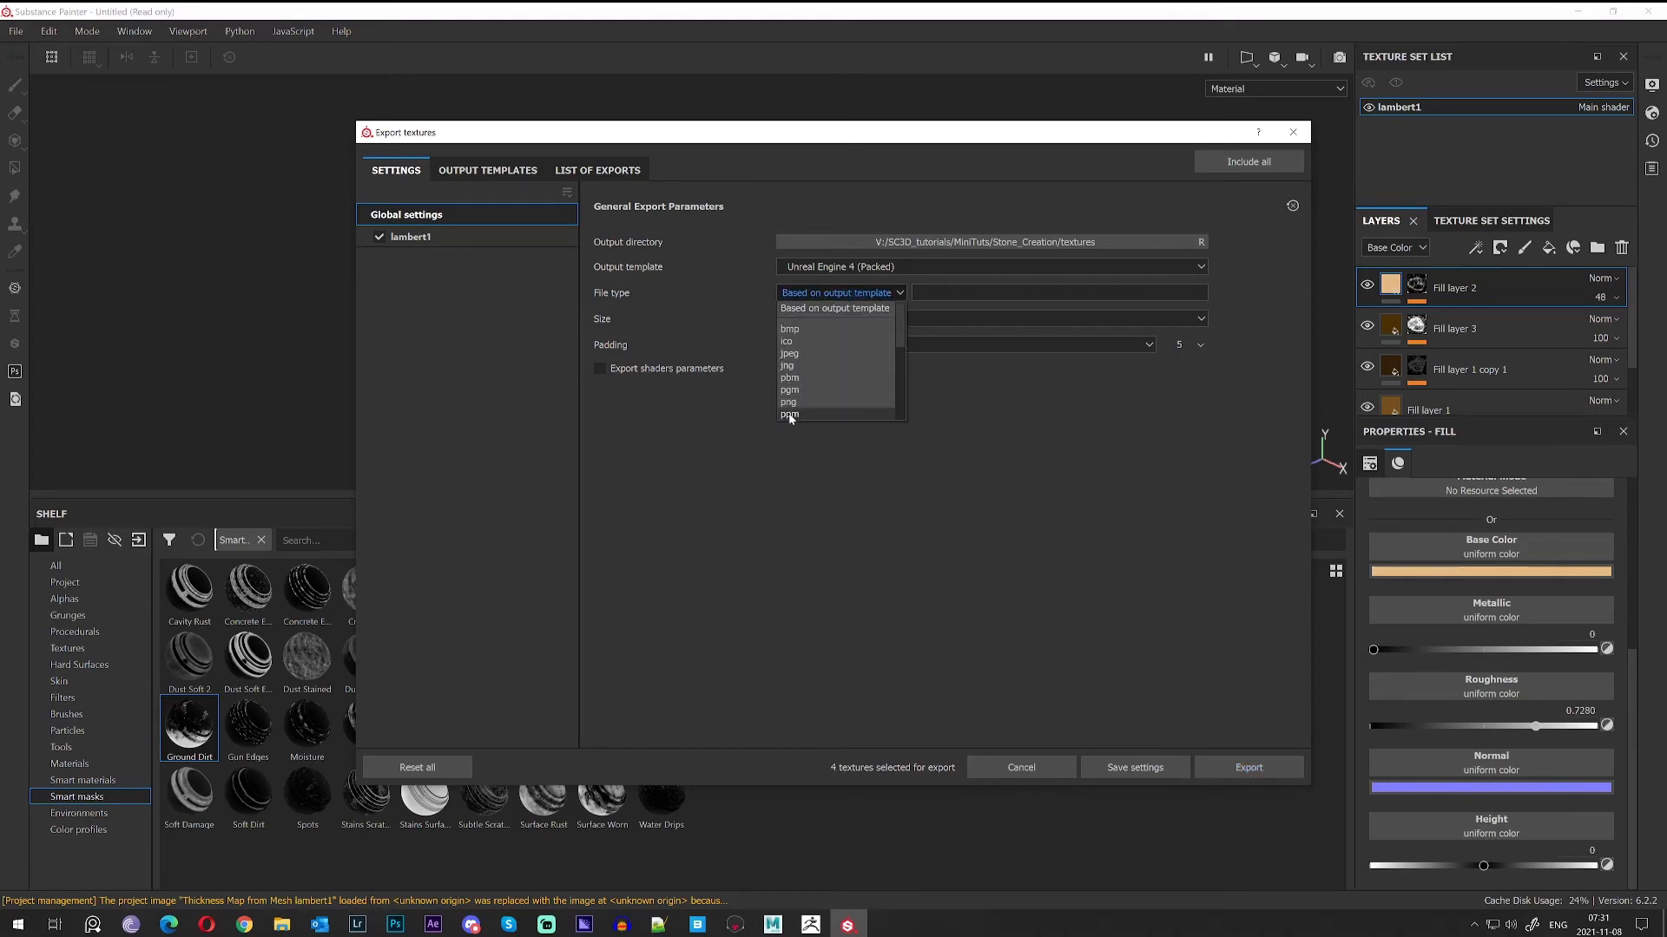
pyautogui.click(792, 402)
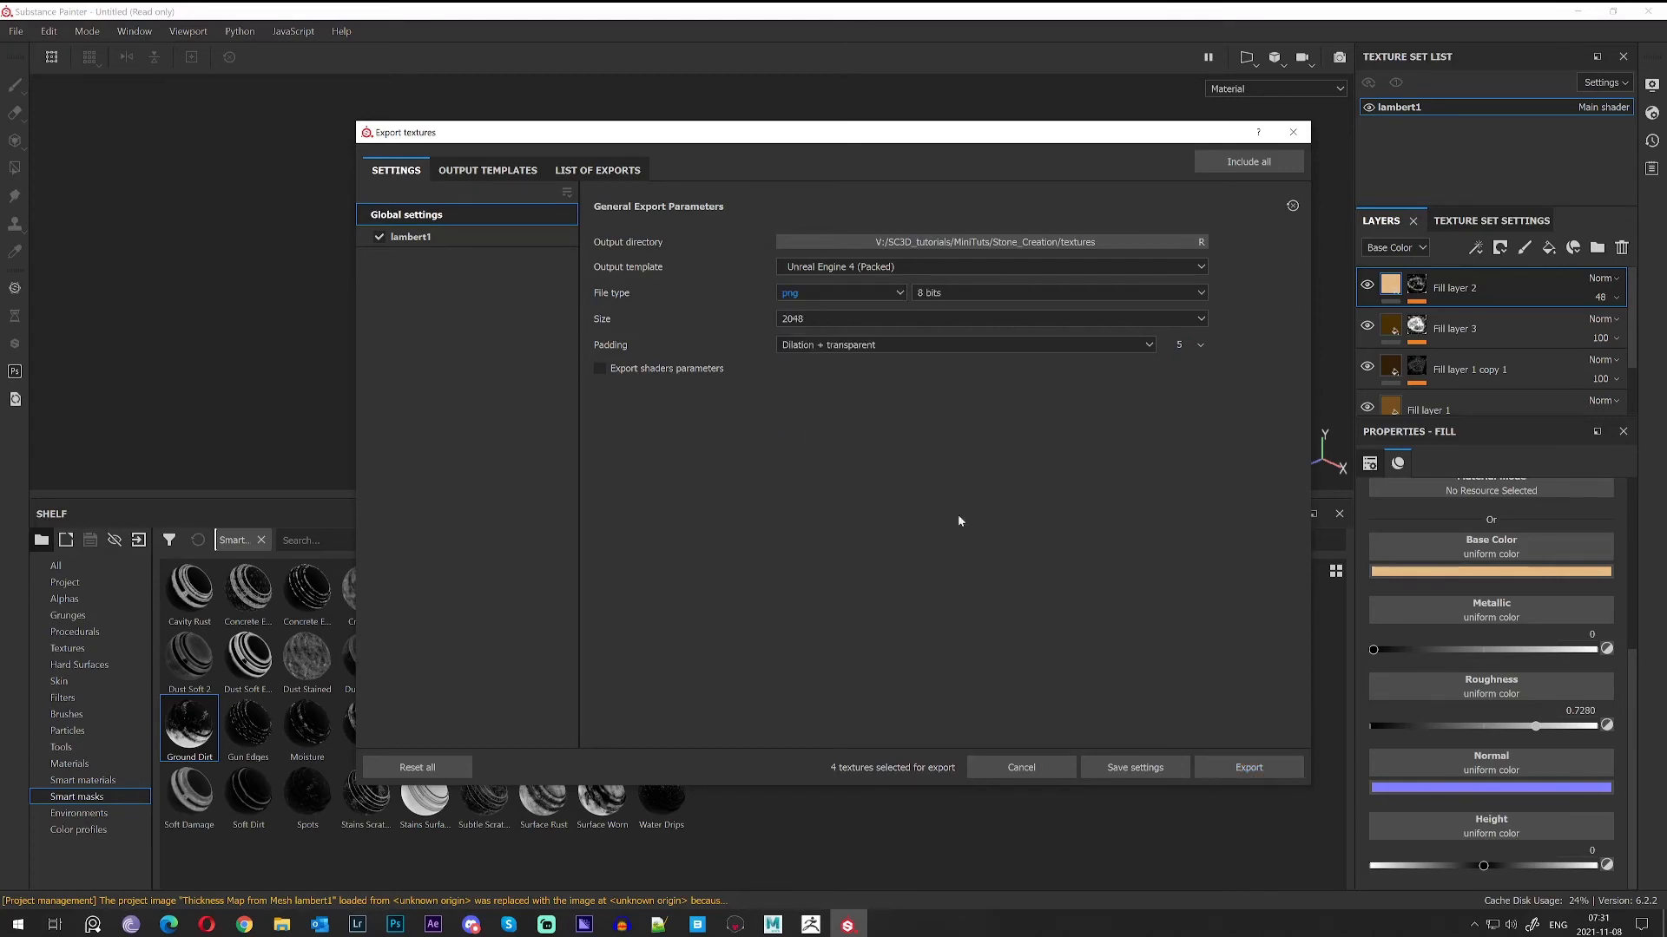
pyautogui.click(1264, 767)
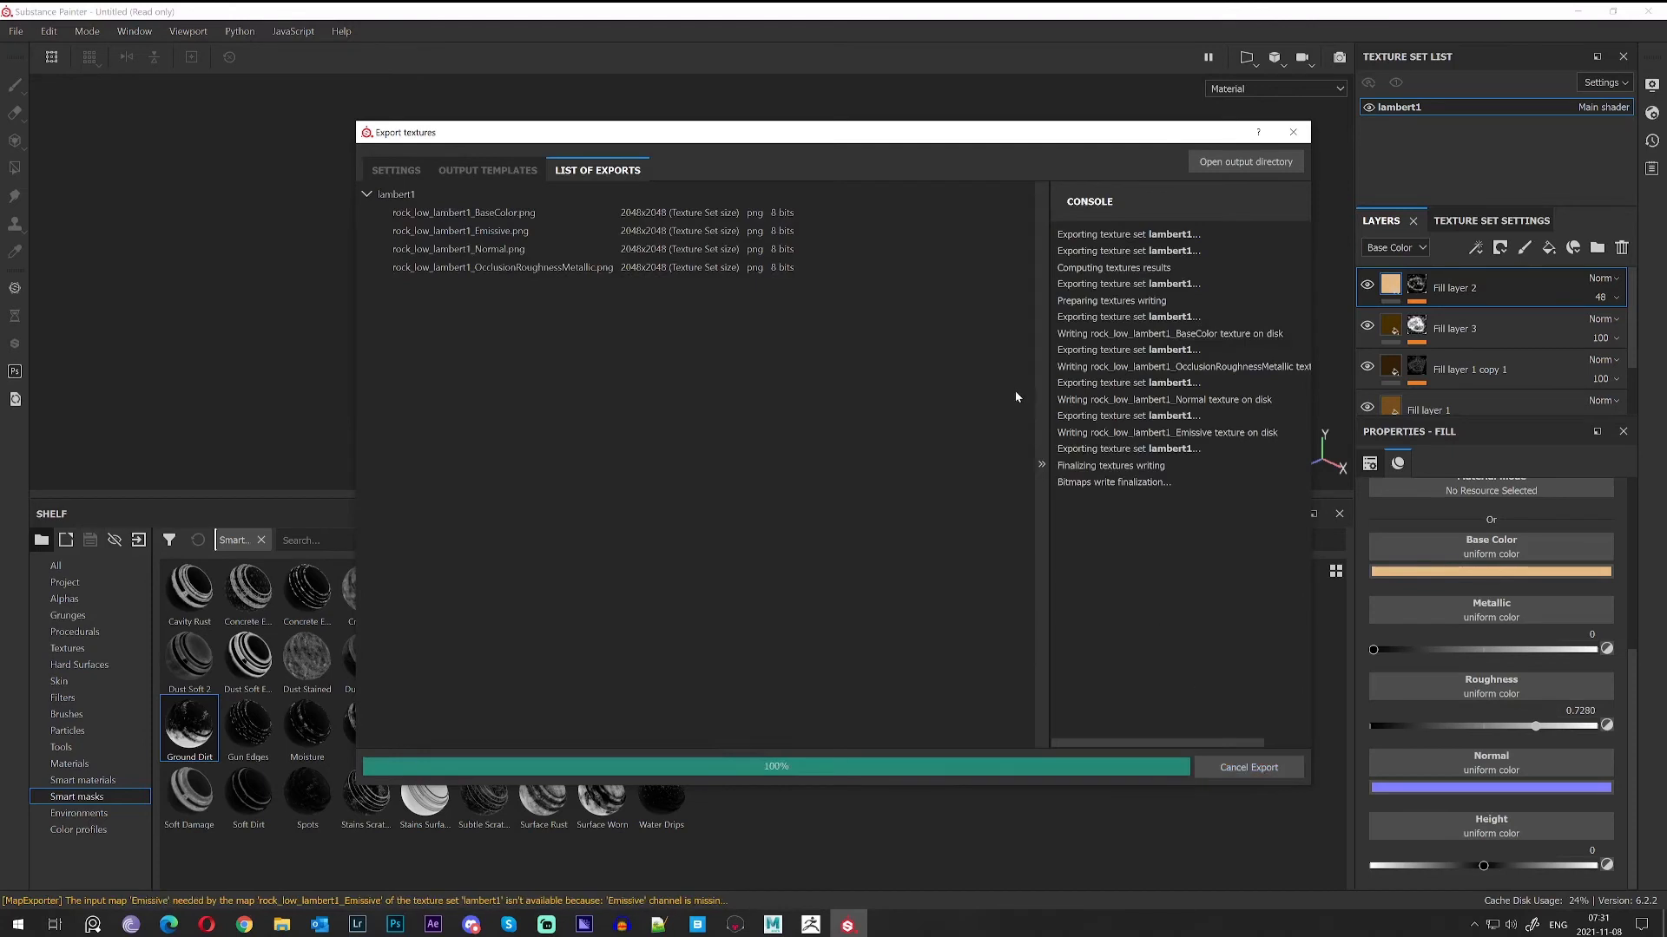
# Switch to the file explorer and check the exported texture files in the textures folder.
pyautogui.hotkey('alt', 'Tab')
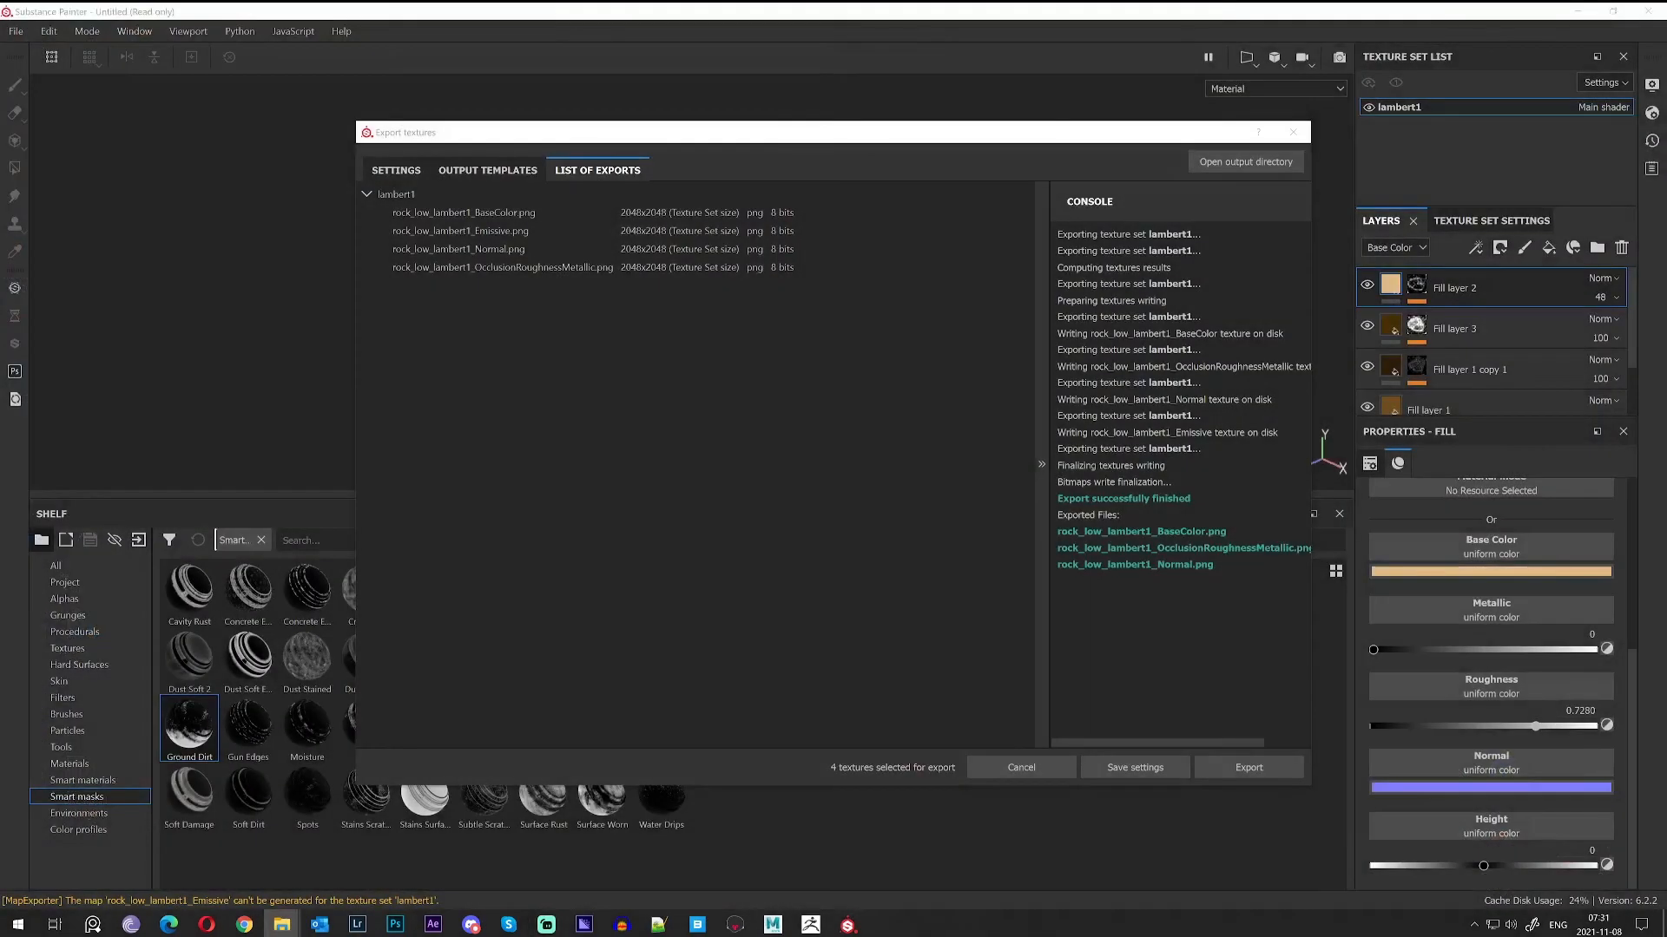
pyautogui.moveTo(1024, 332); pyautogui.dragTo(1086, 327)
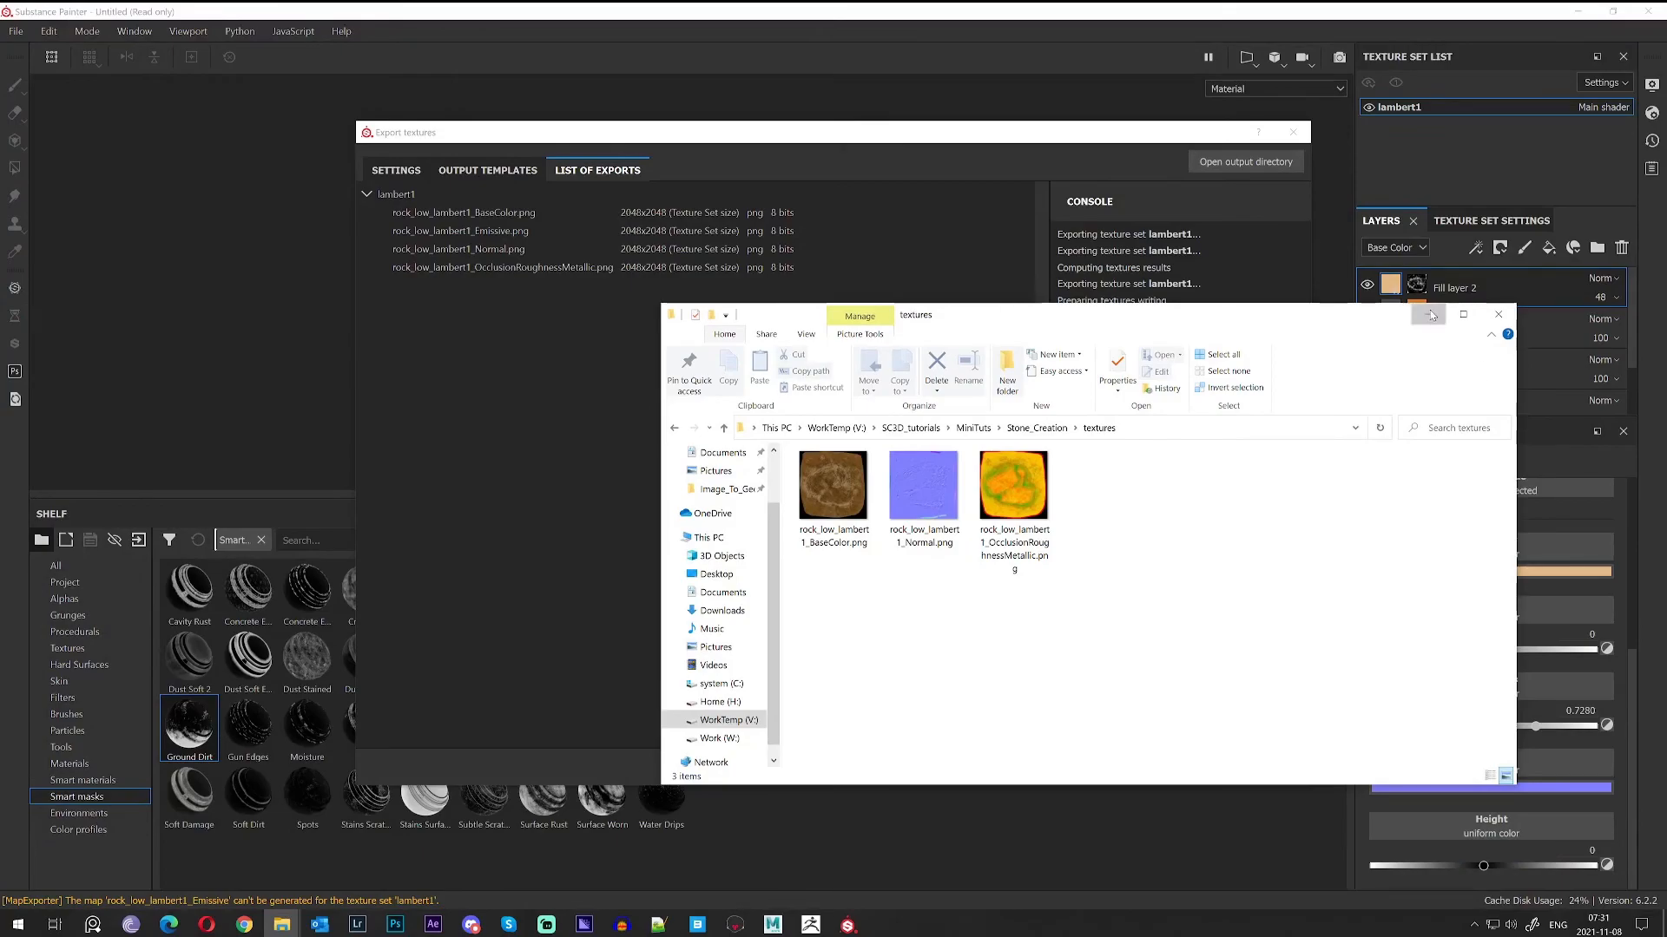
pyautogui.click(971, 267)
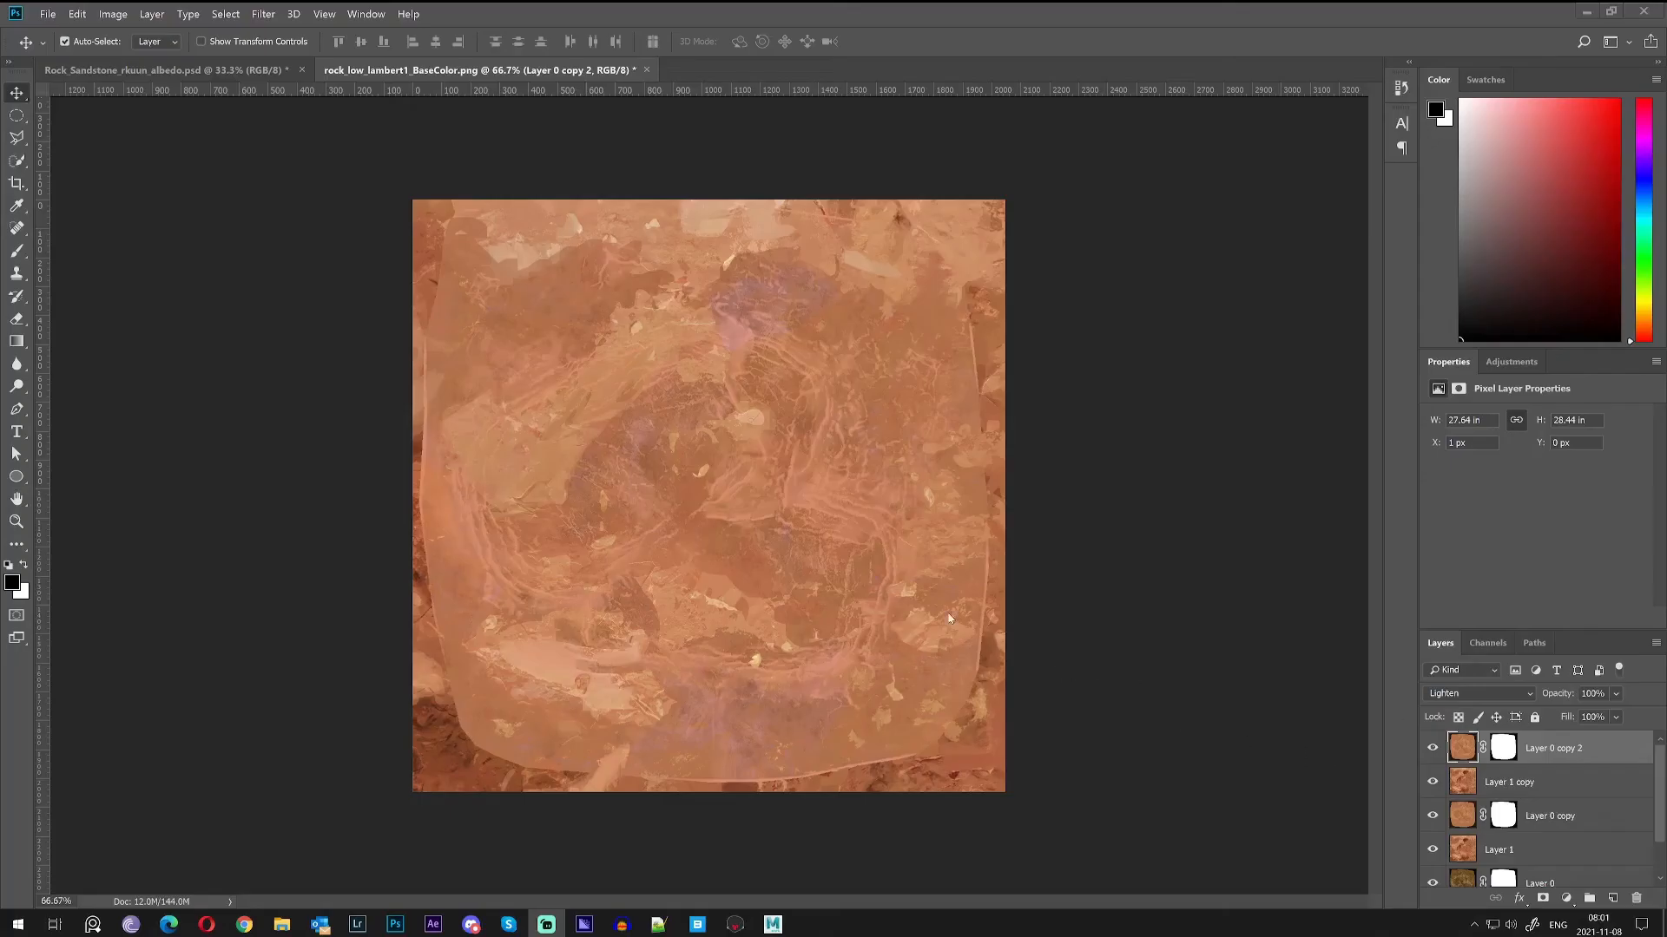
# In Photoshop, hide all layers above Layer 0 to examine the exported base color on its own.
pyautogui.click(1135, 444)
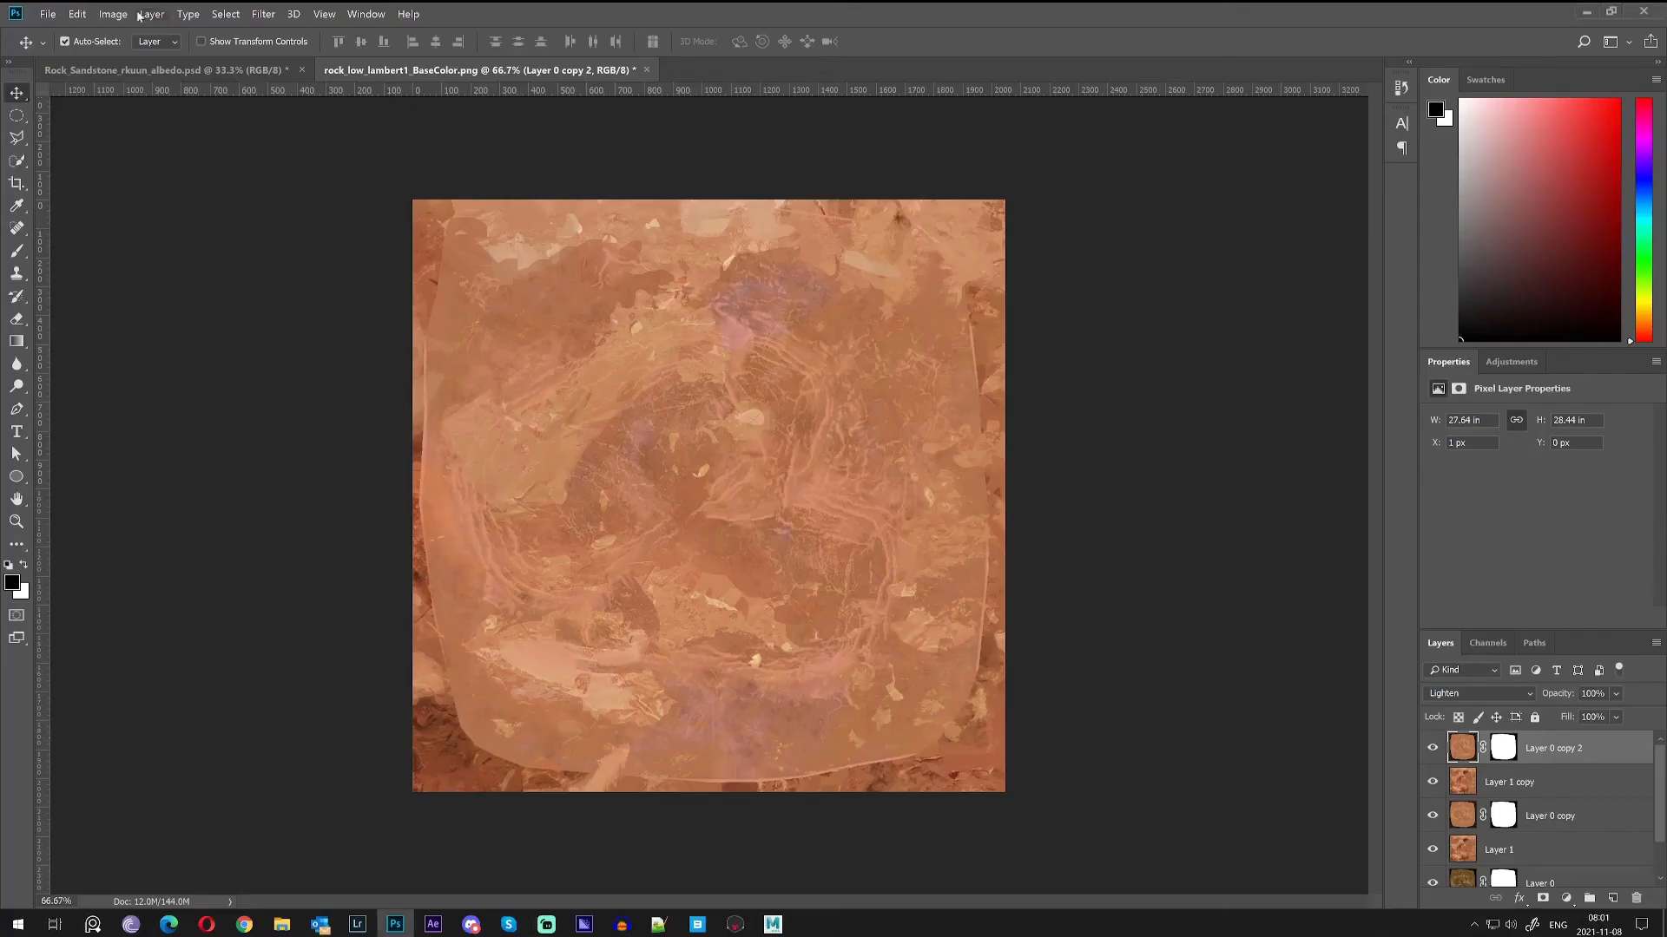
pyautogui.moveTo(1432, 748); pyautogui.dragTo(1434, 860)
pyautogui.scroll(-2, 1508, 847)
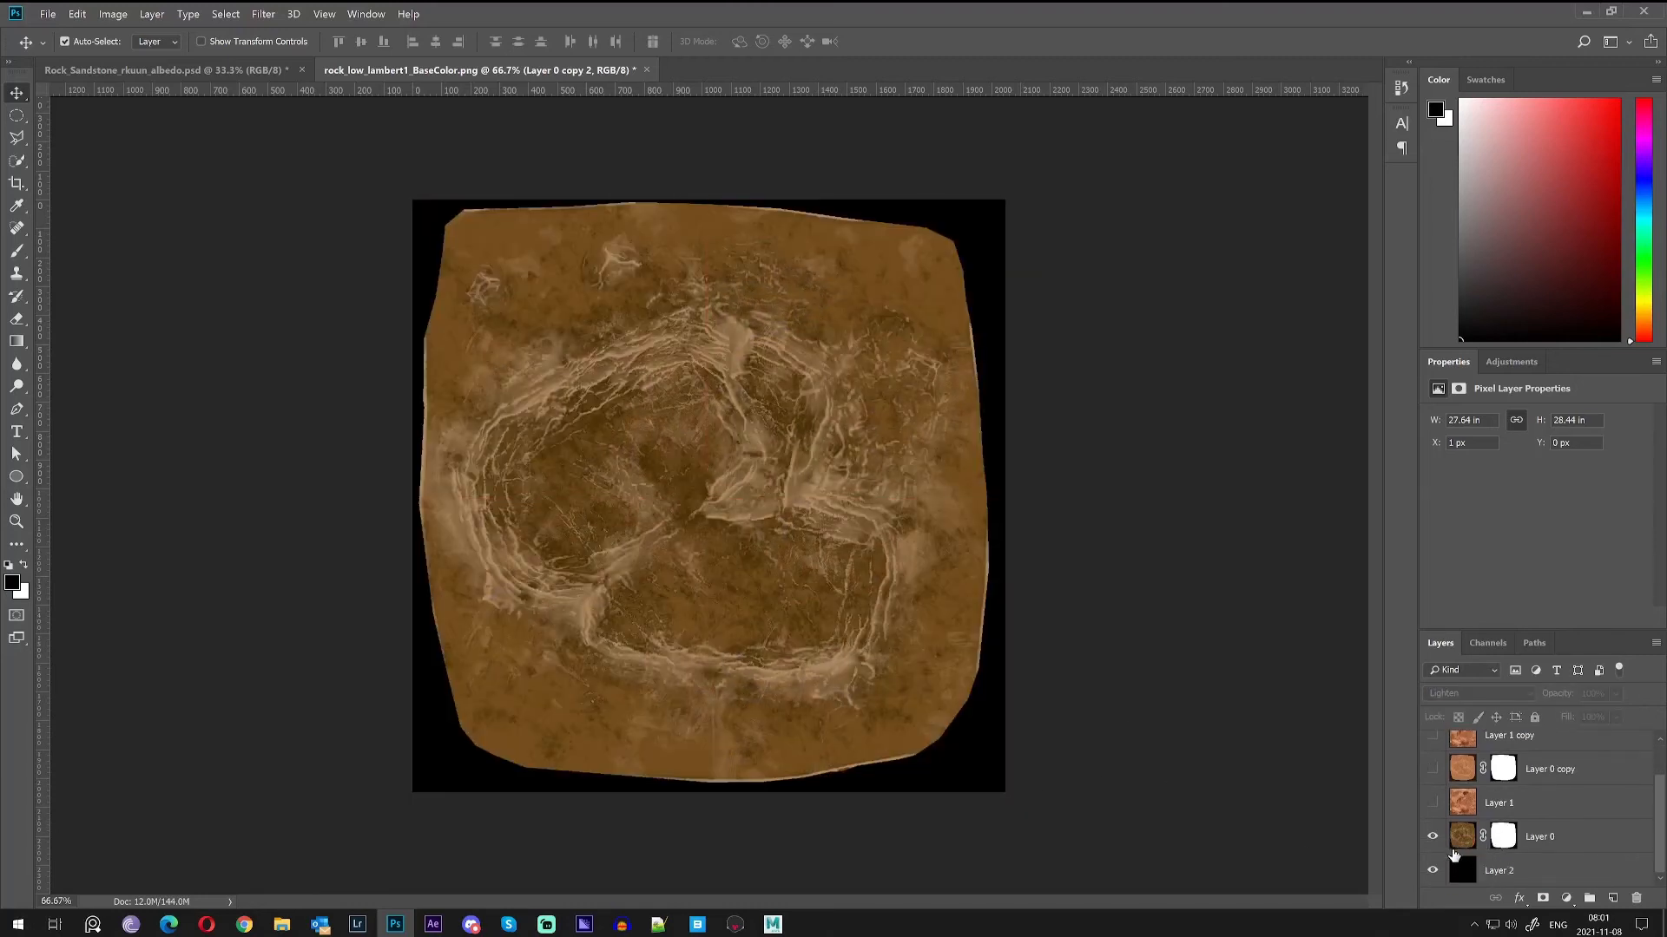
# Show Layer 1, Layer 0 copy and Layer 1 copy again one by one, checking the copies' blend modes.
pyautogui.click(1432, 803)
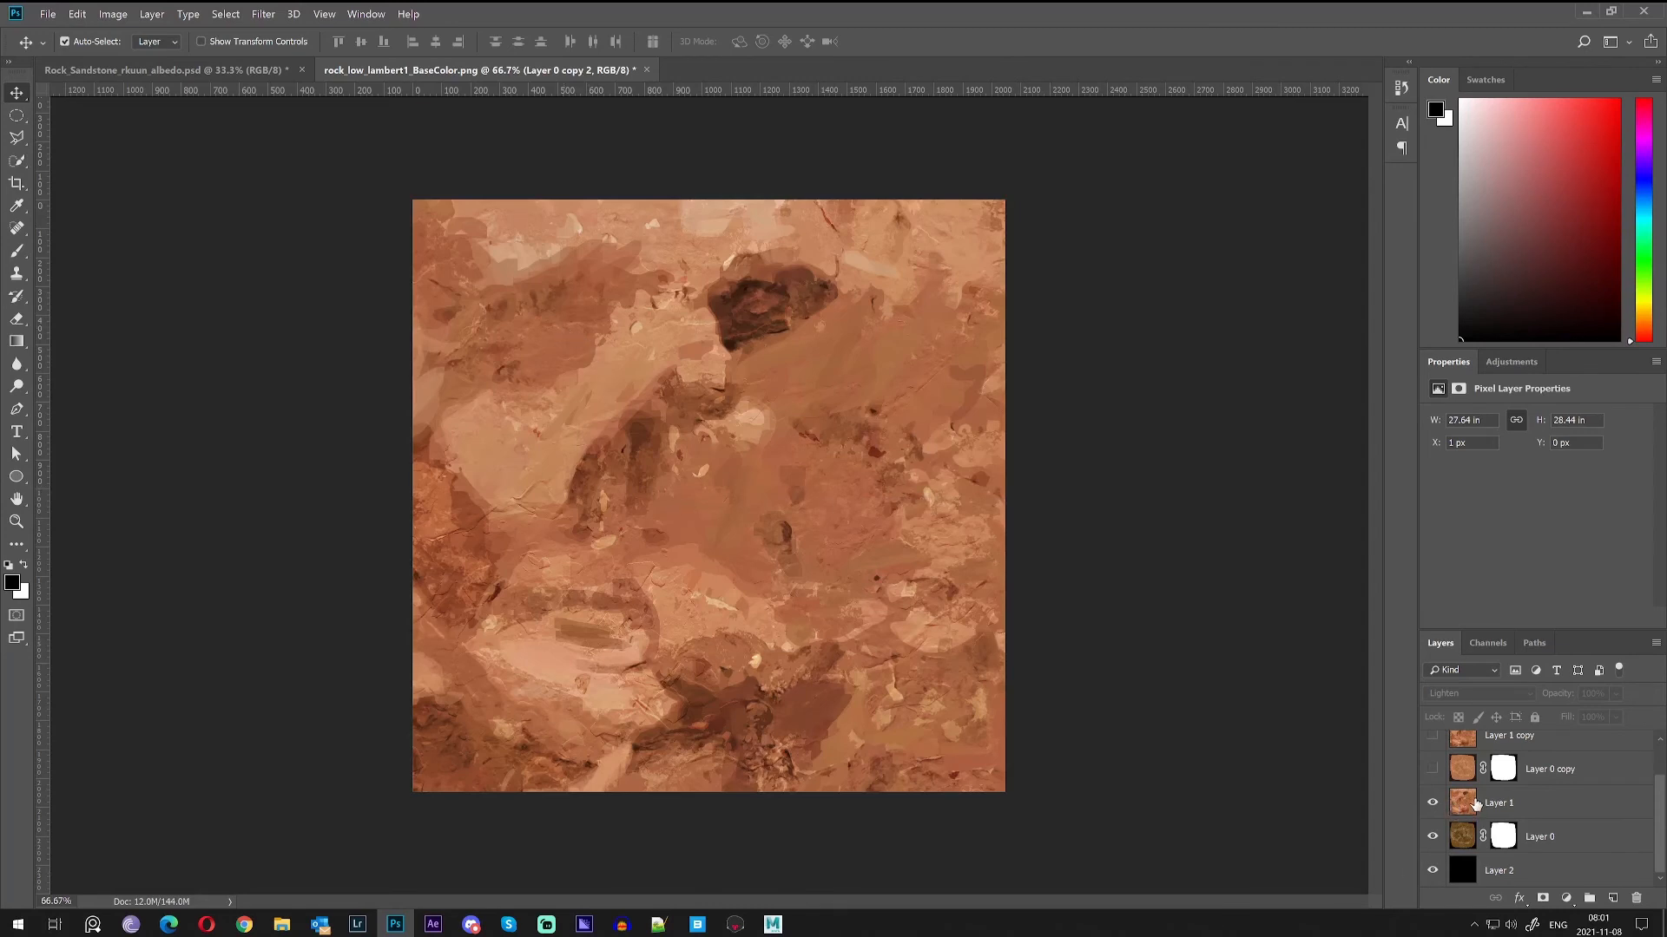
pyautogui.click(1476, 769)
pyautogui.click(1432, 769)
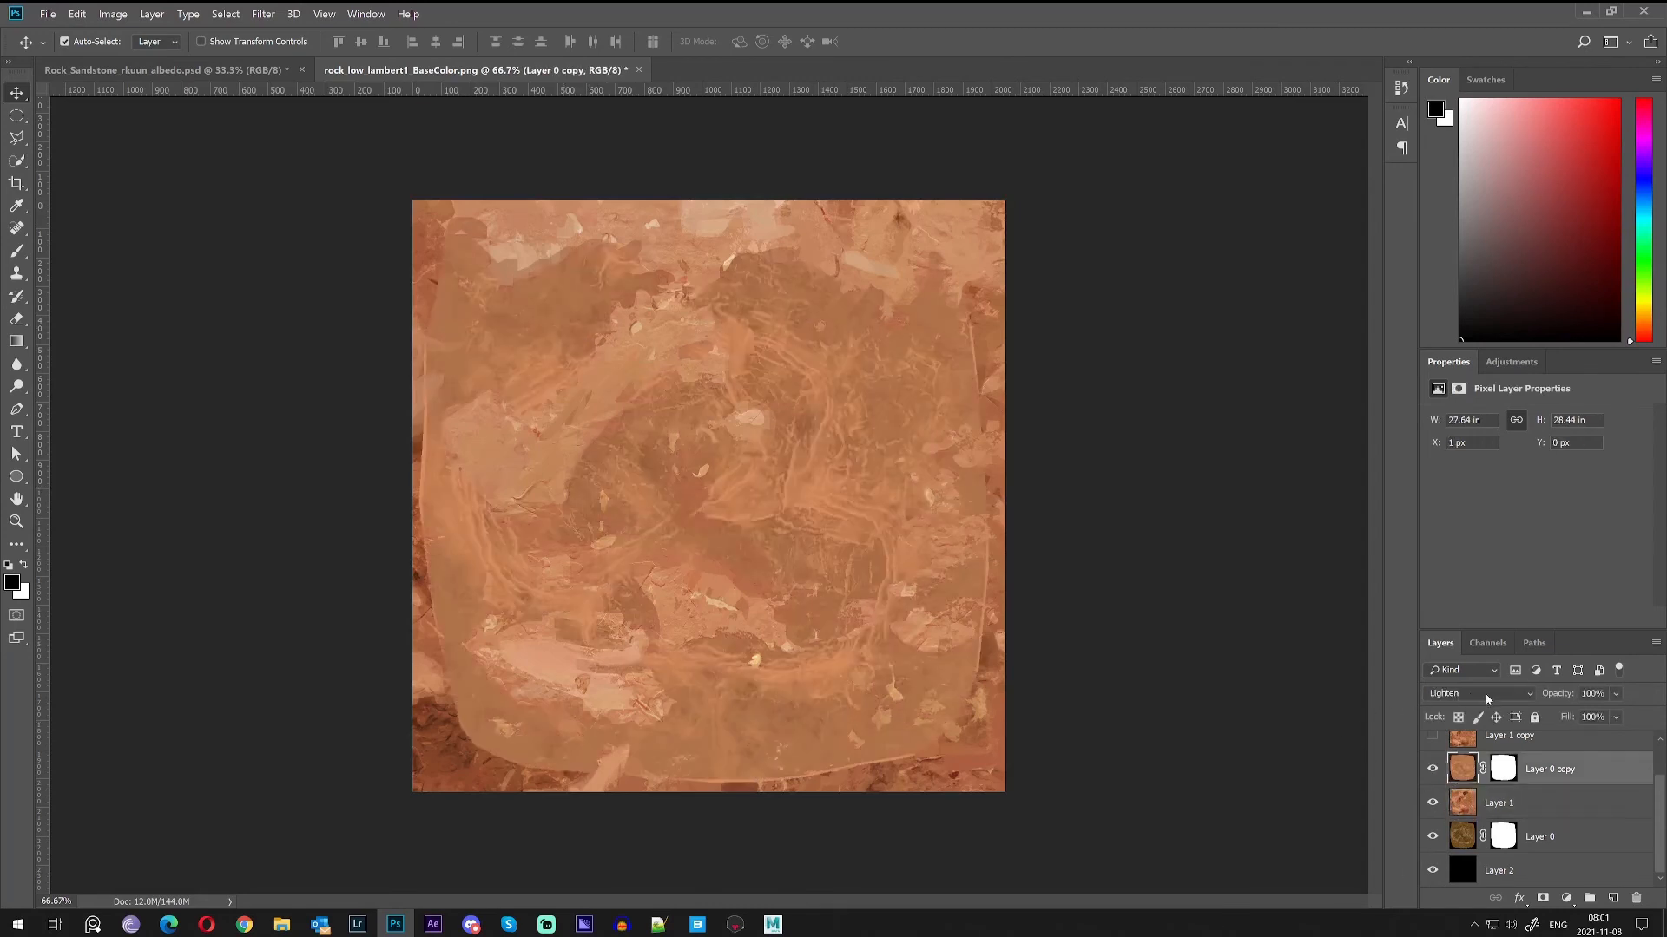
pyautogui.click(1433, 699)
pyautogui.click(1482, 698)
pyautogui.scroll(1, 1459, 807)
pyautogui.click(1460, 786)
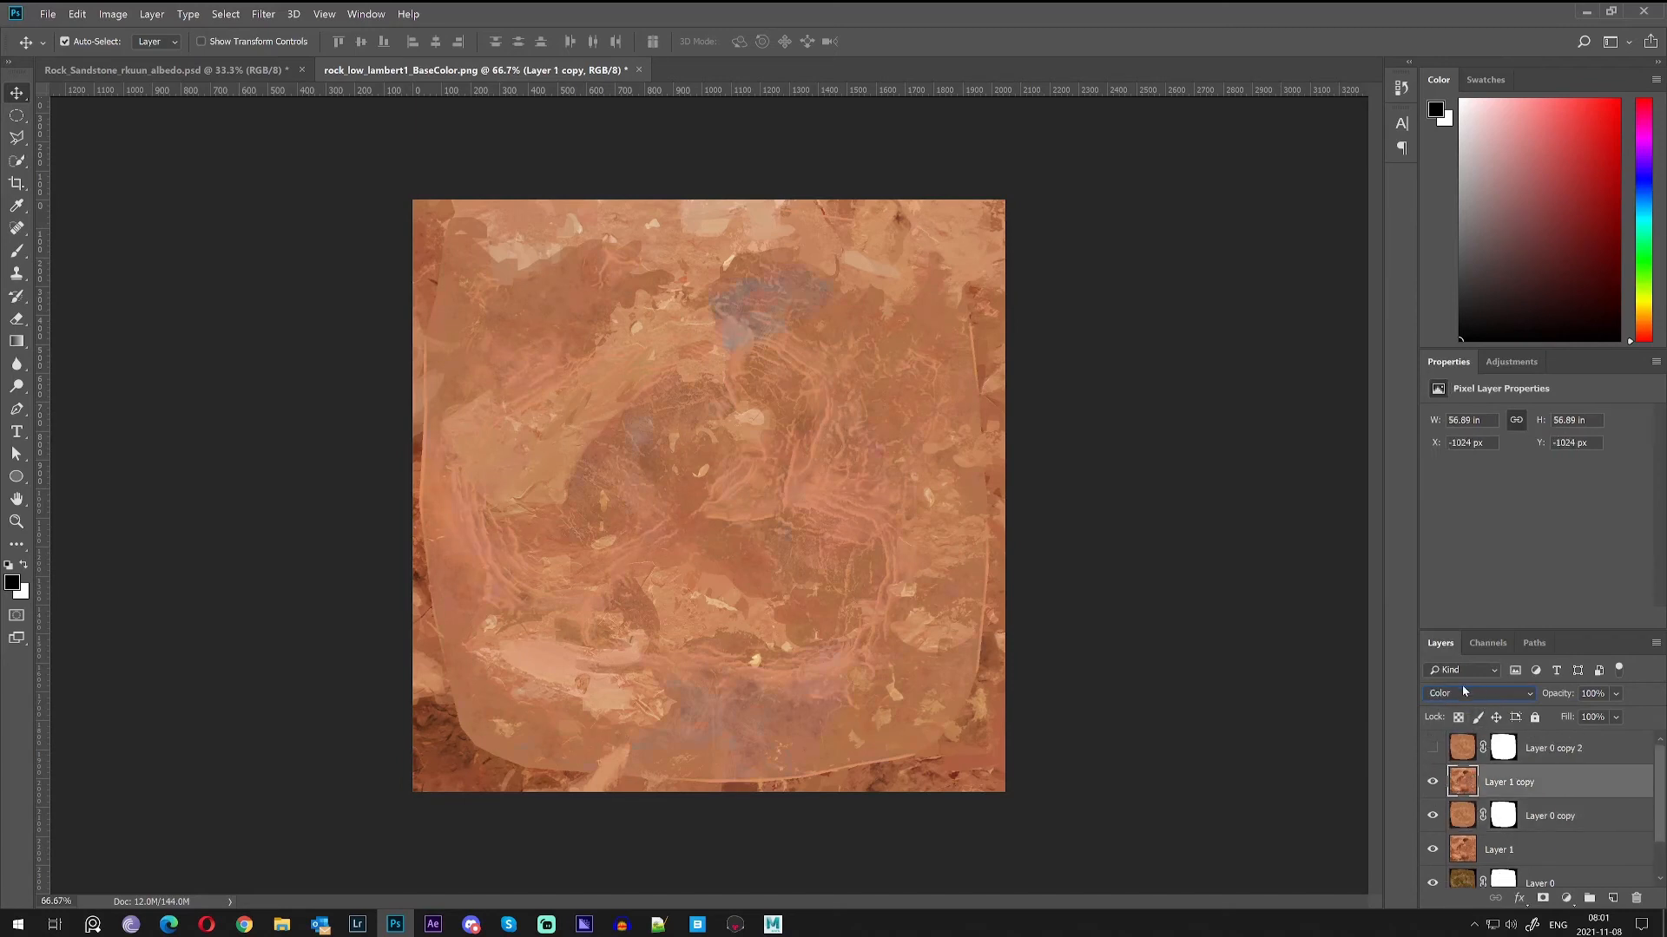
# Show Layer 0 copy 2, check its blend mode, and compare the texture with and without this layer.
pyautogui.click(1481, 852)
pyautogui.click(1463, 787)
pyautogui.click(1458, 751)
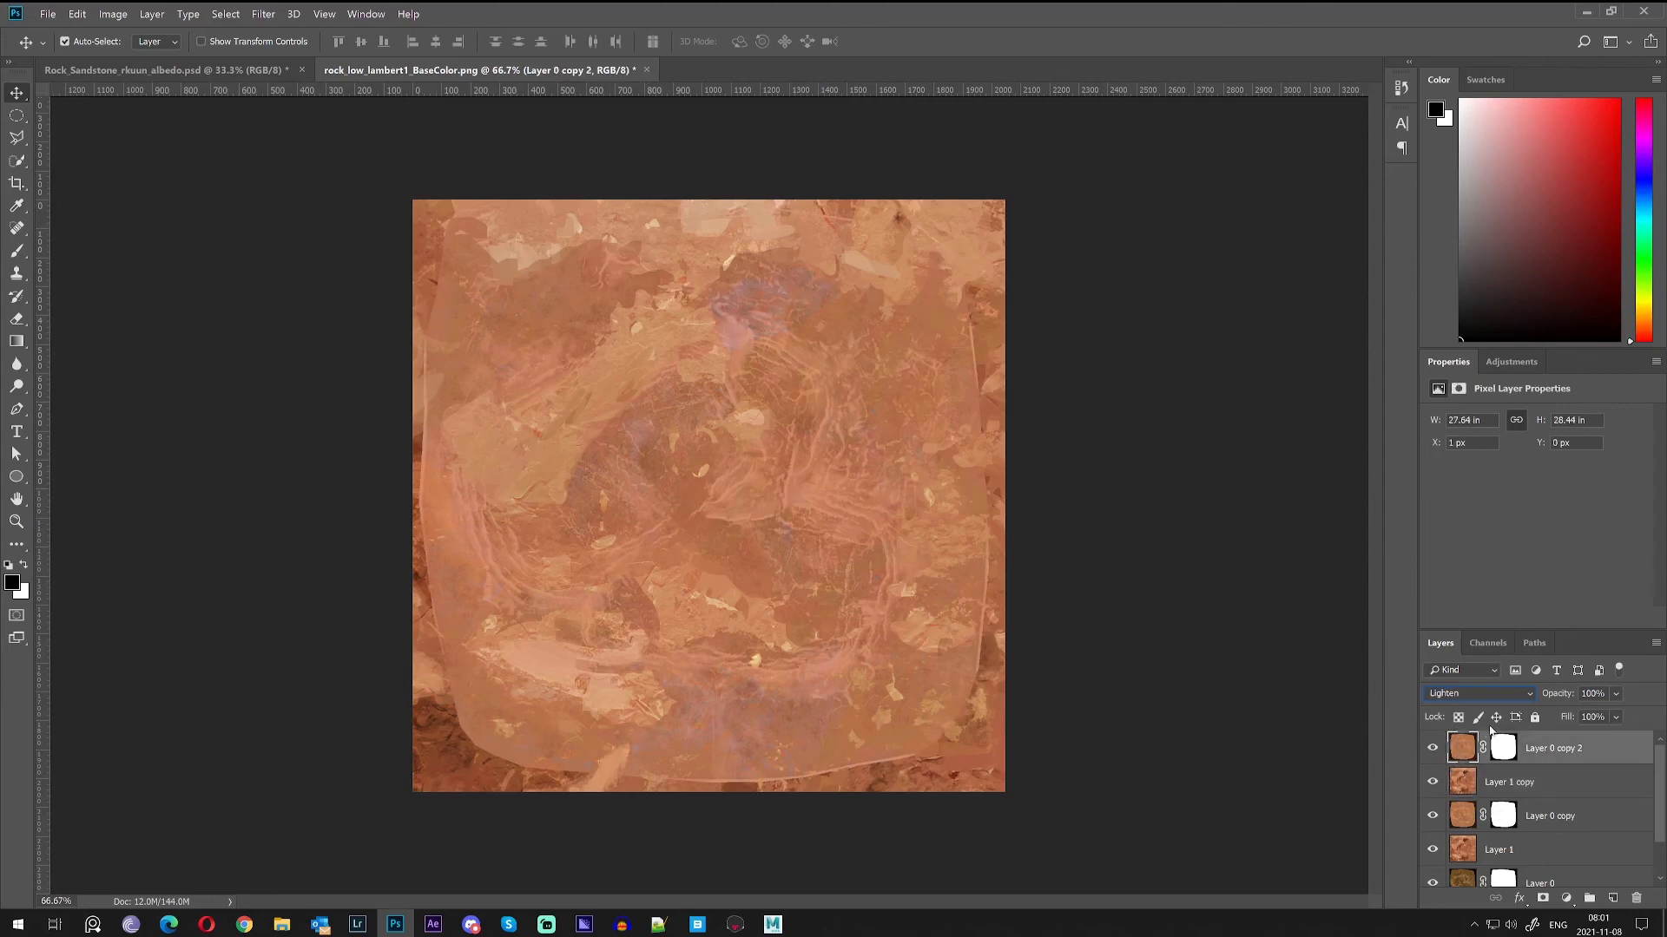
pyautogui.click(1433, 748)
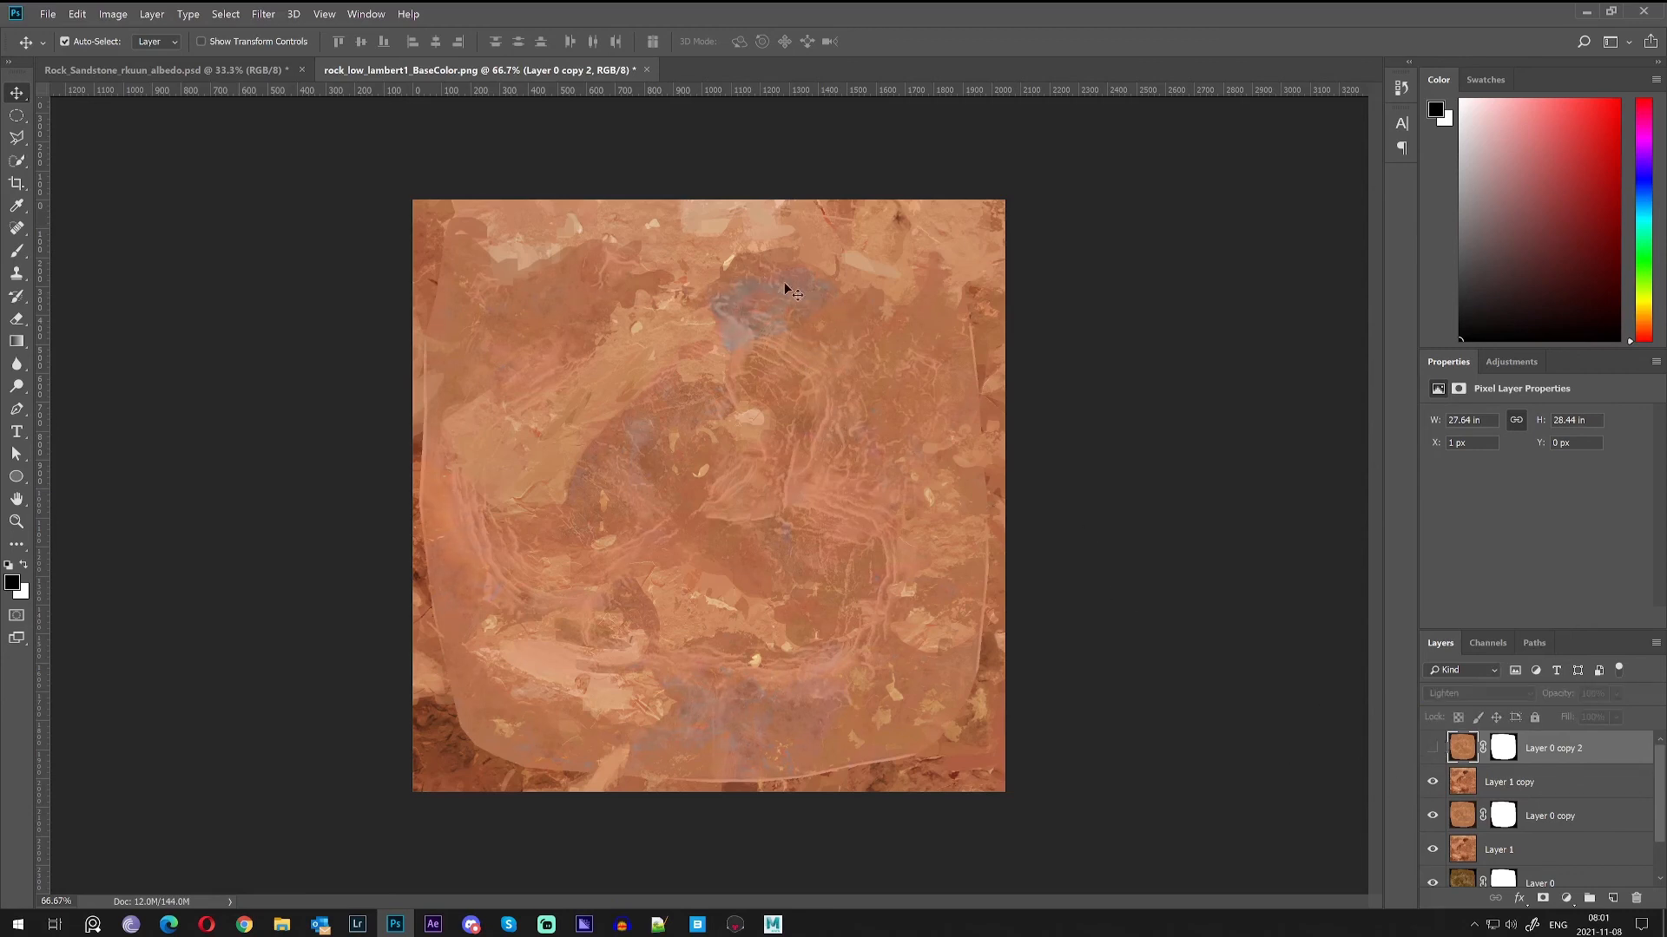
pyautogui.click(1433, 748)
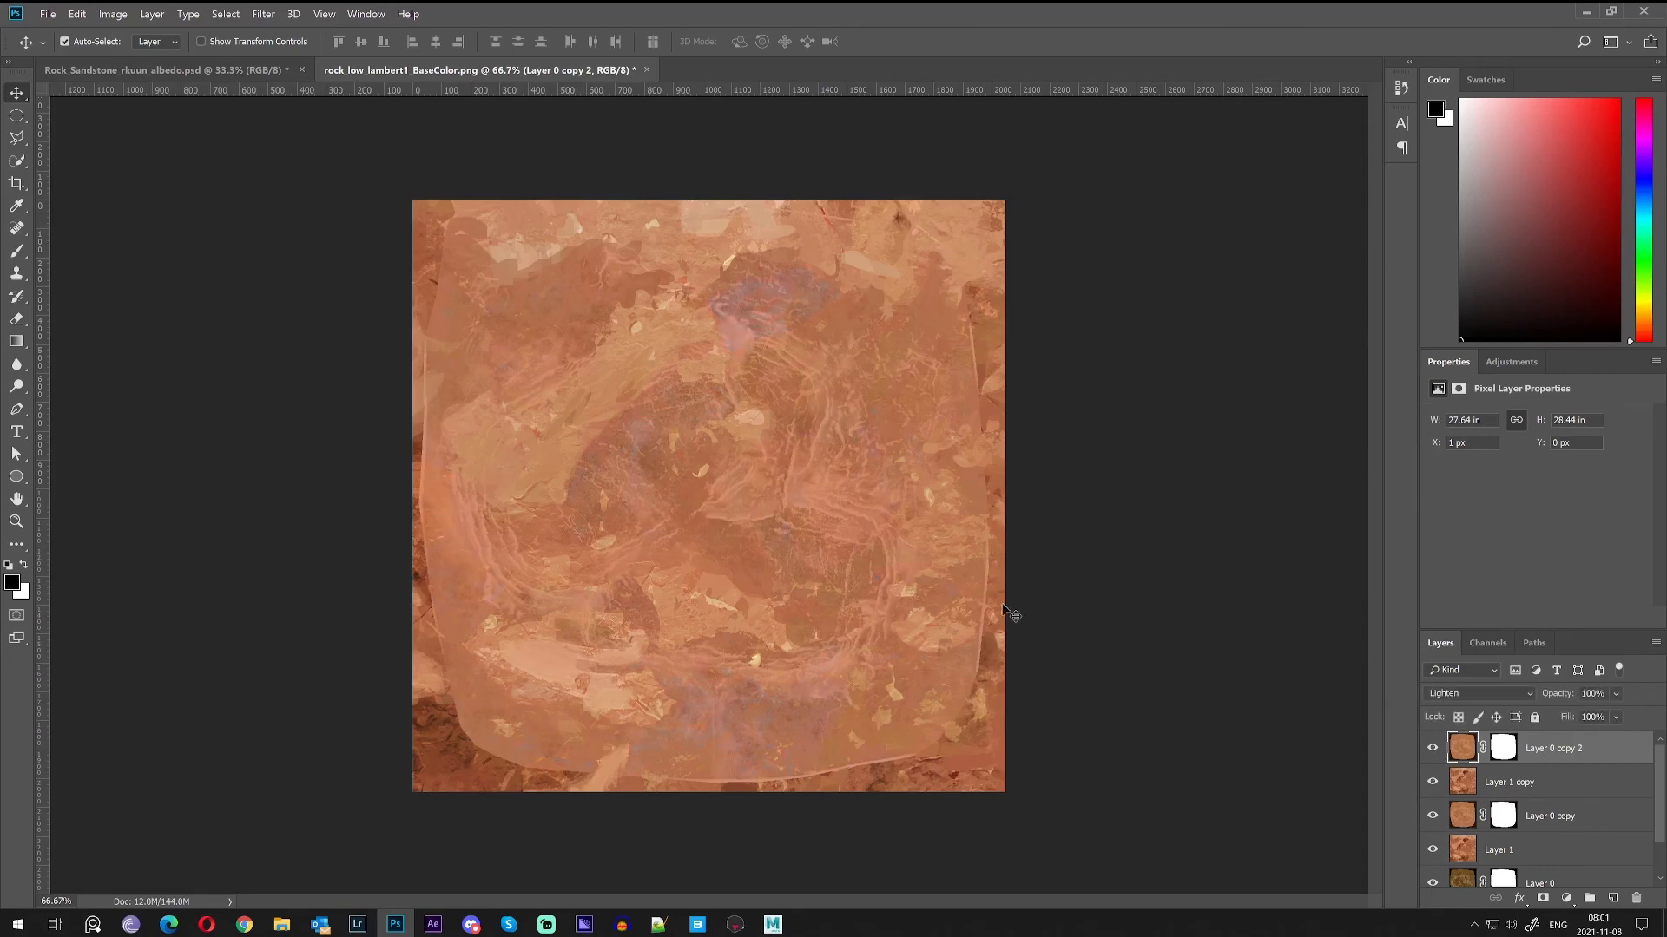
# Save the layered base color as a PNG over rock_low_lambert1_BaseColorCC1.png, using the large file size option.
pyautogui.click(56, 17)
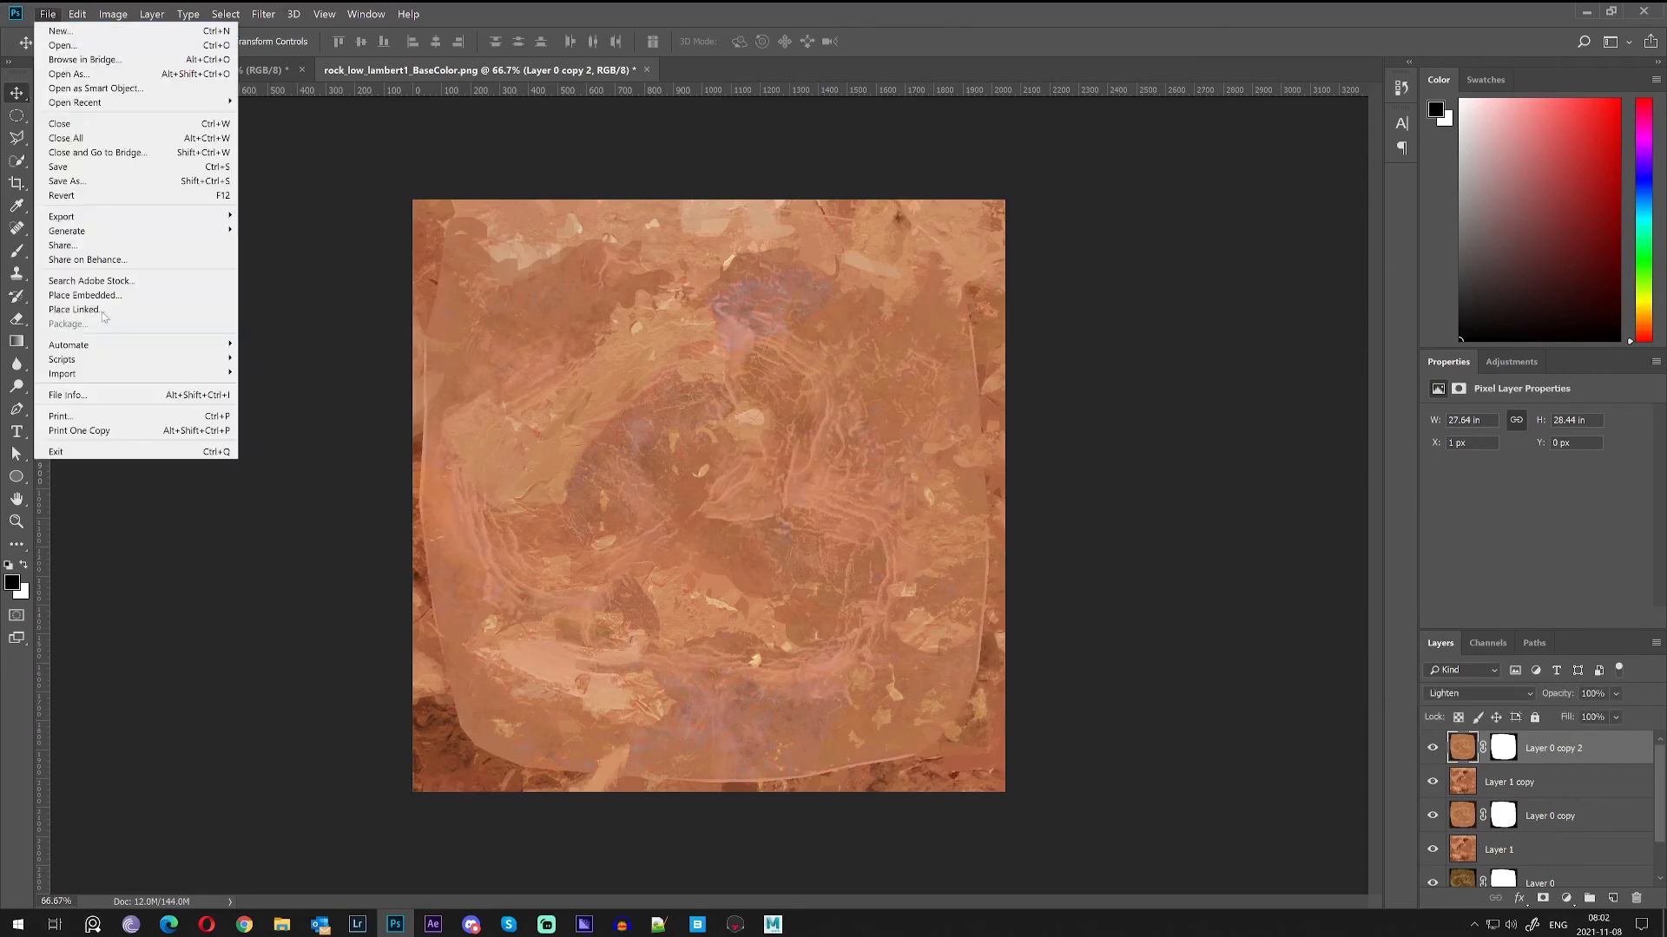
pyautogui.click(137, 181)
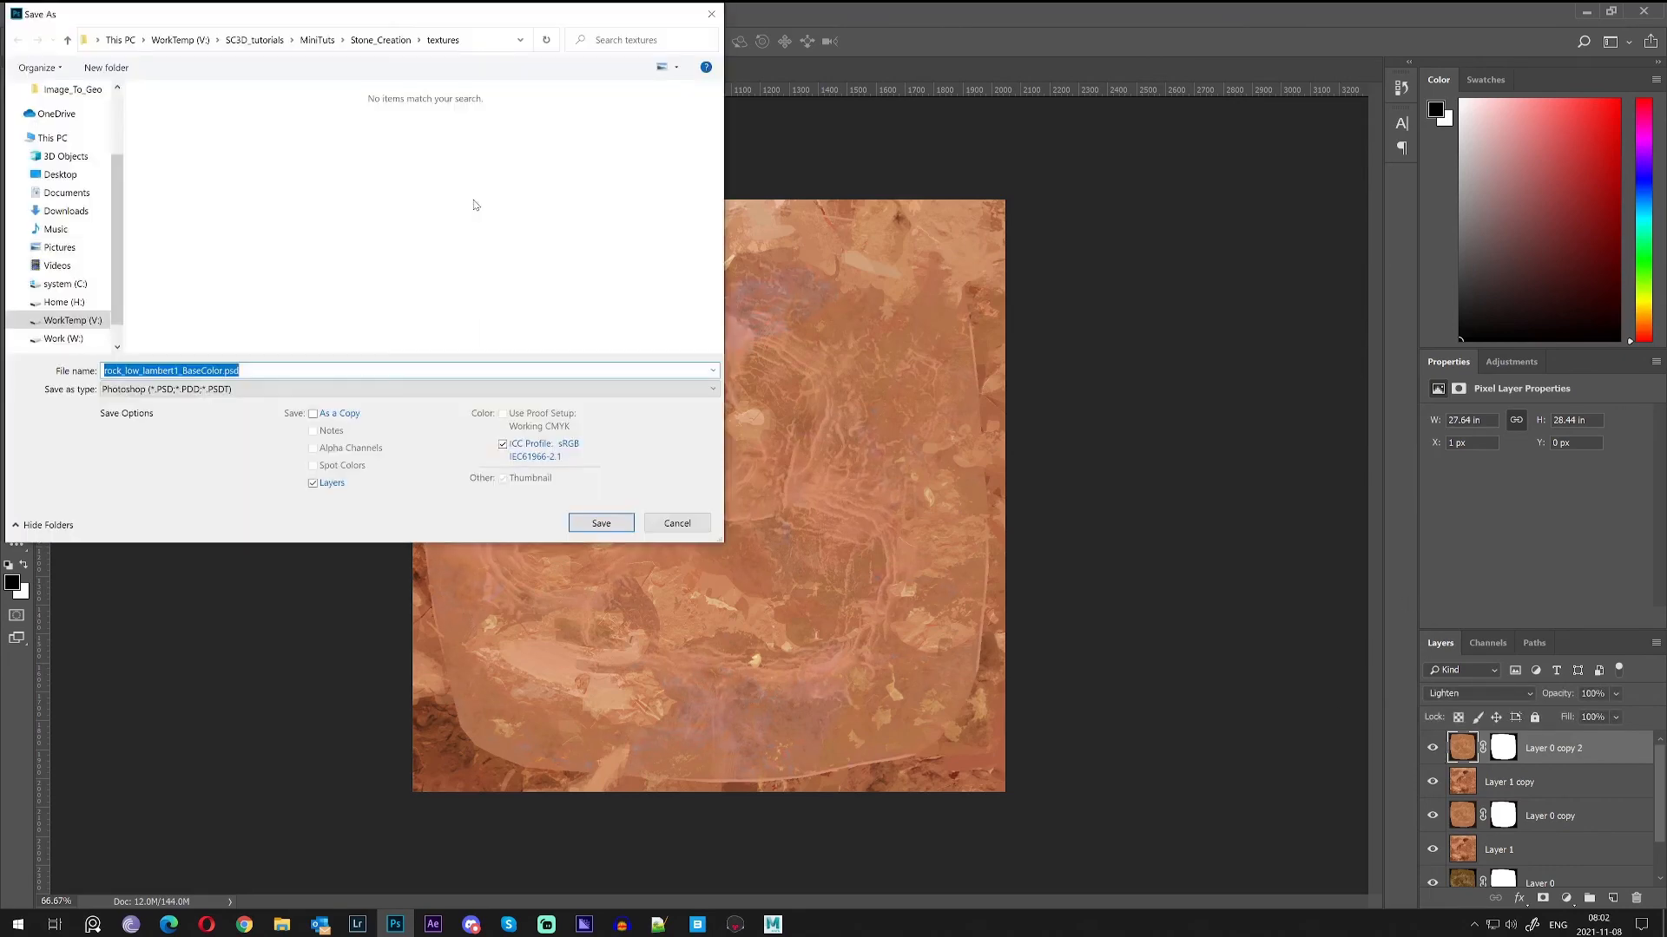
pyautogui.click(173, 391)
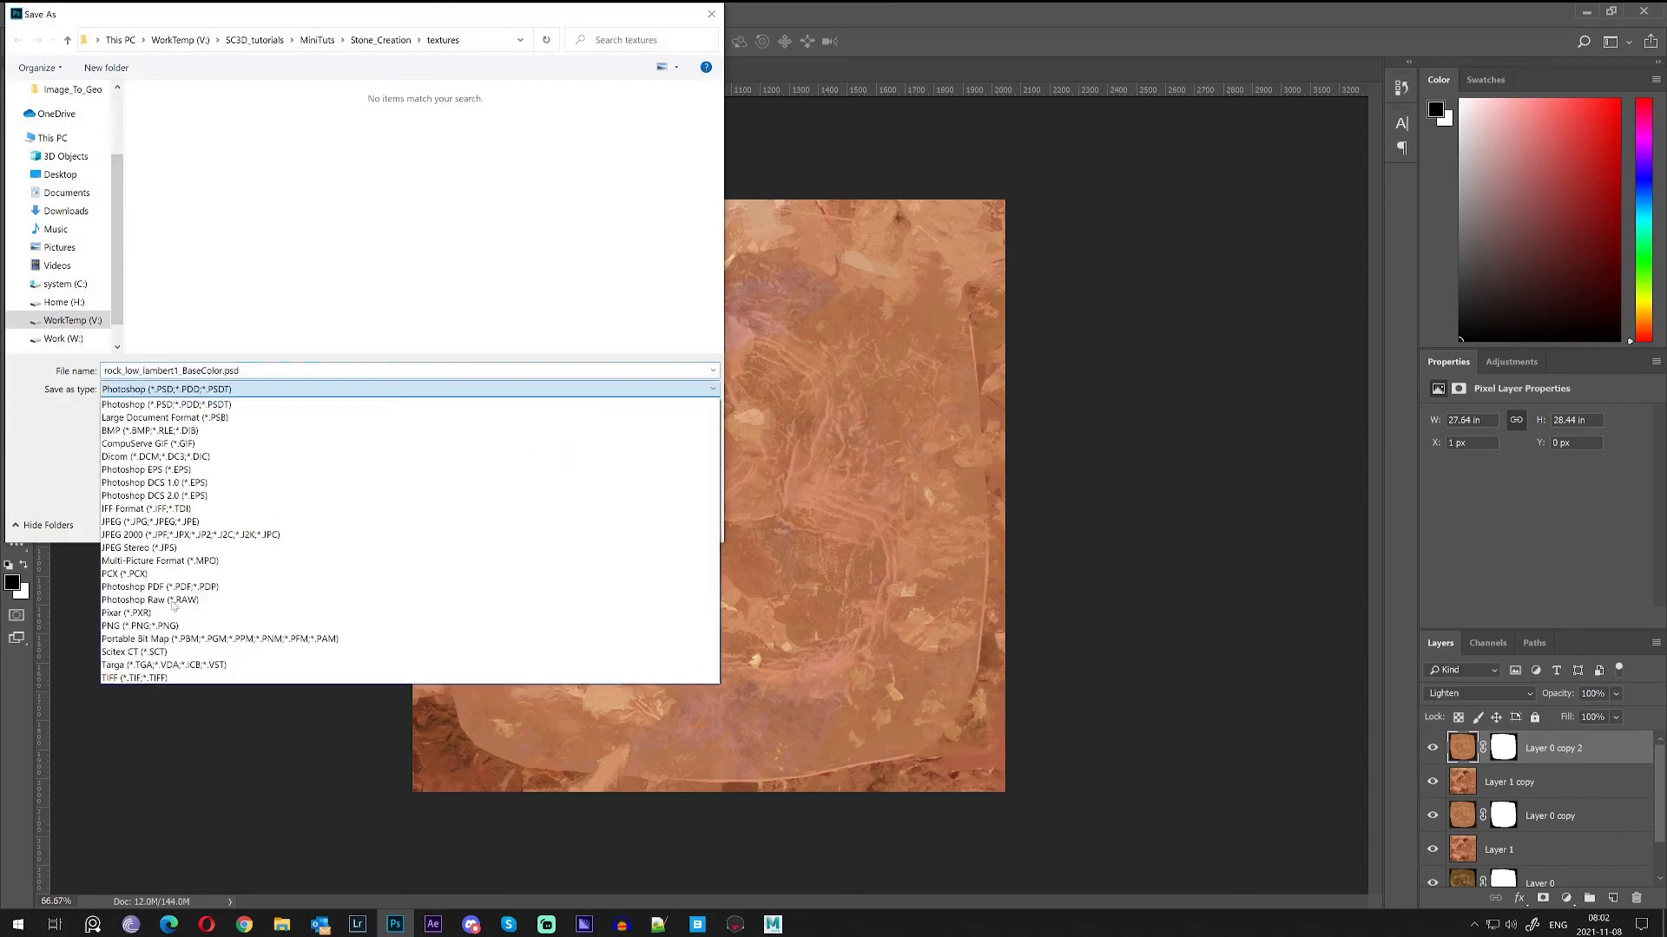
pyautogui.click(174, 627)
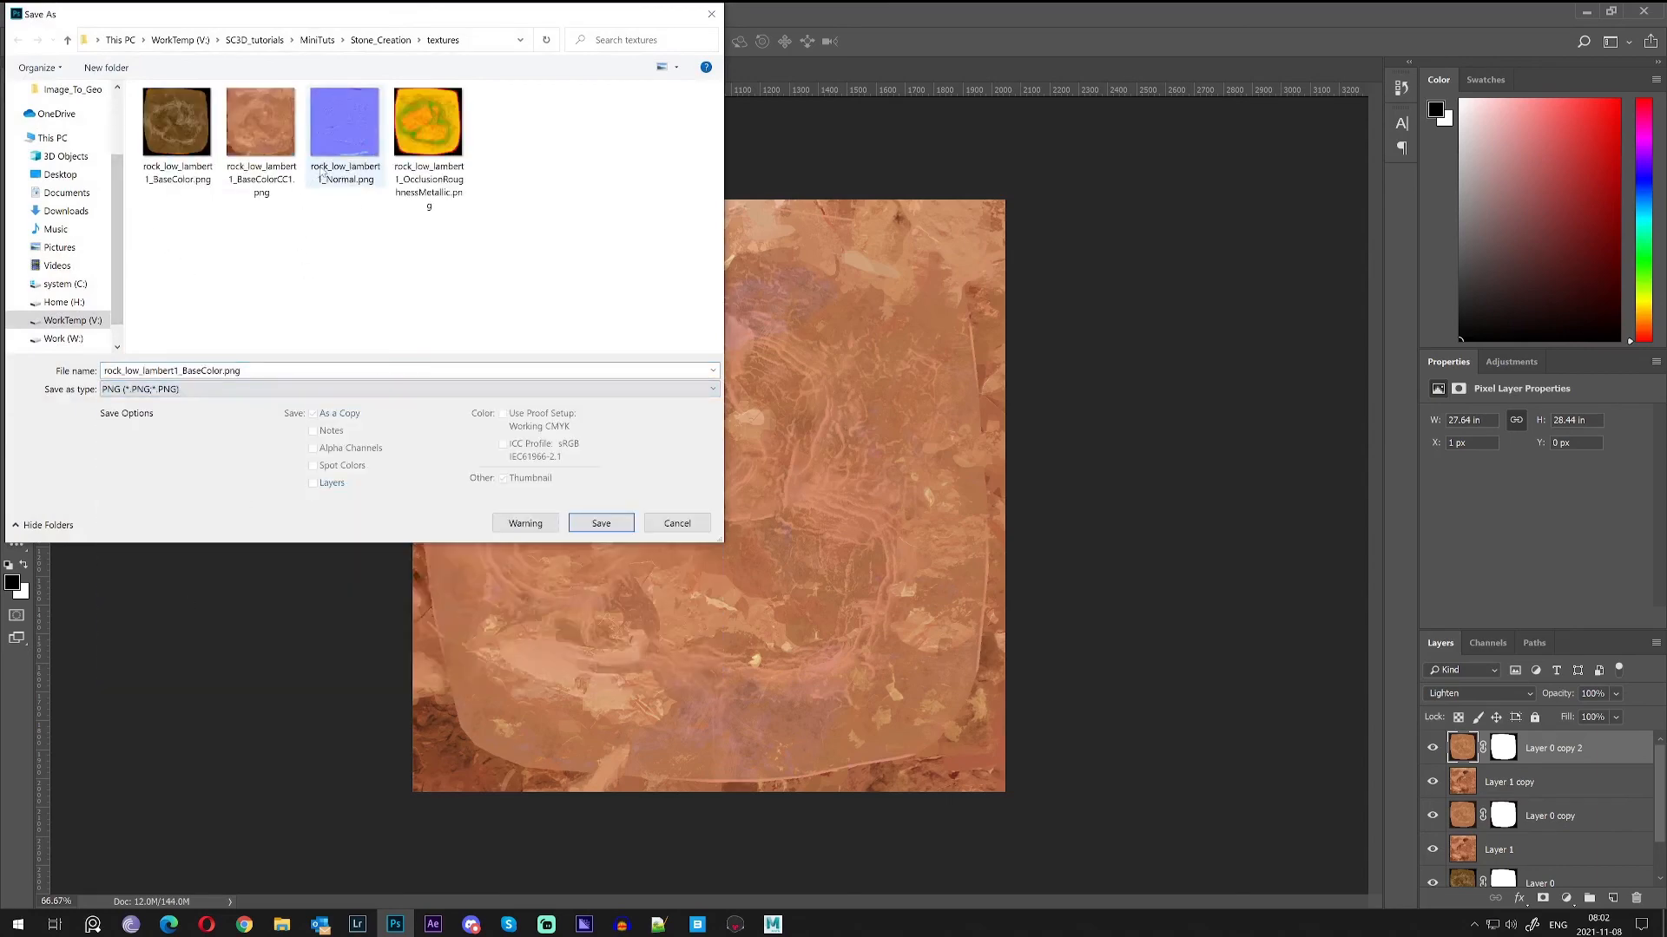
pyautogui.doubleClick(254, 130)
pyautogui.click(875, 467)
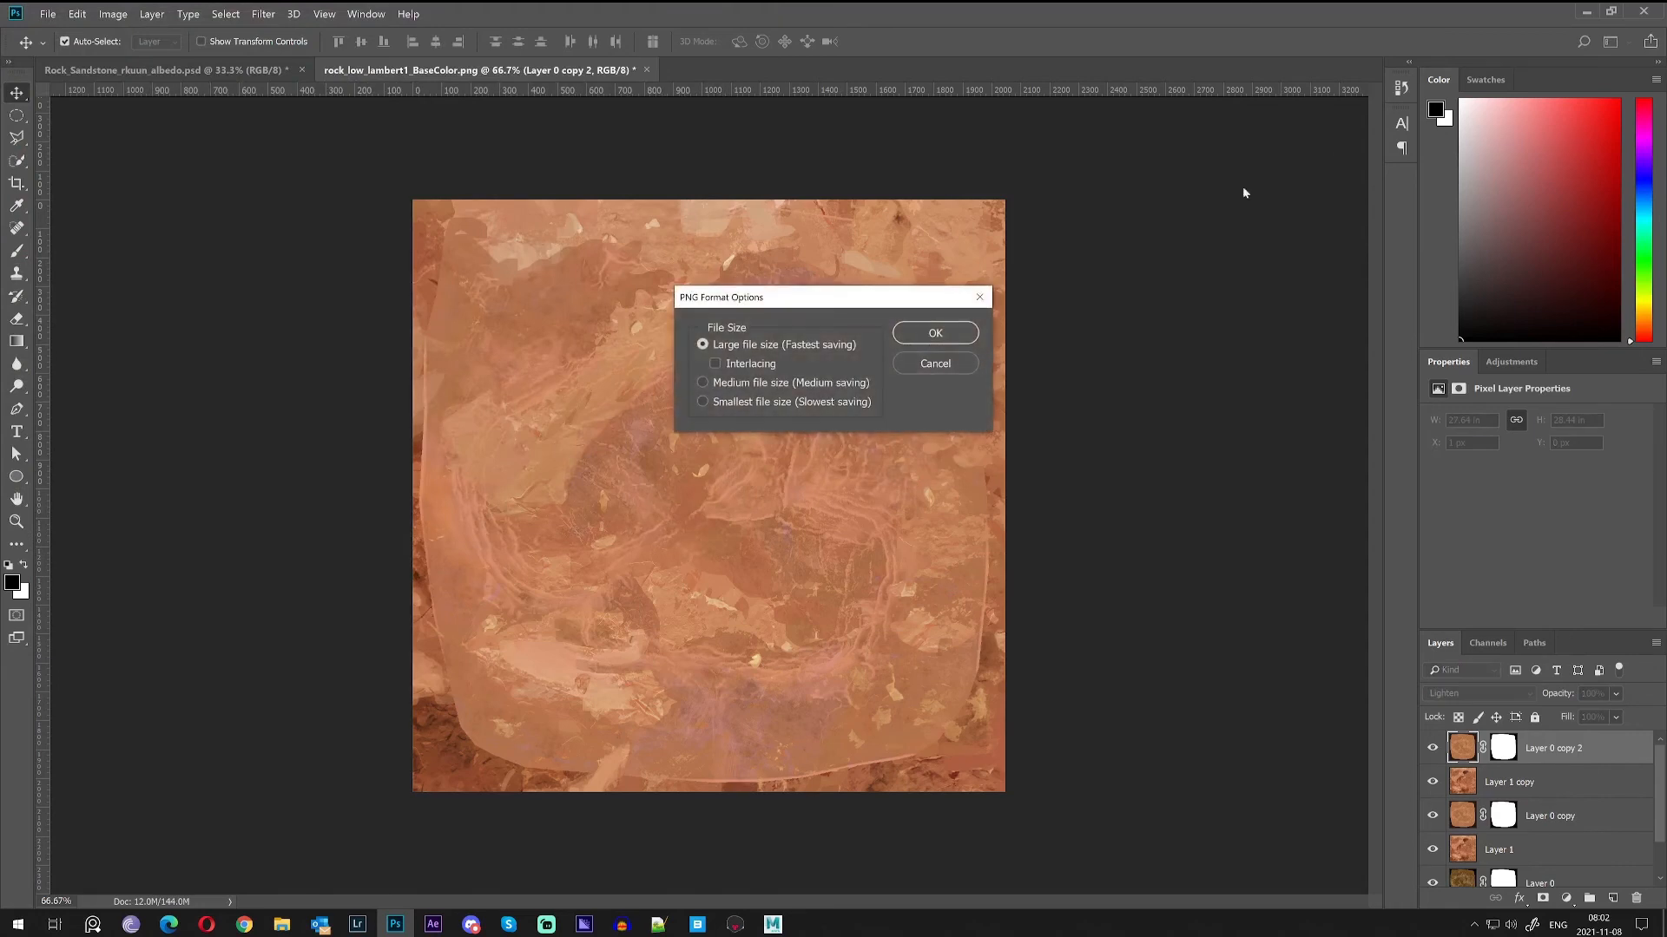
pyautogui.click(934, 333)
# Switch to Maya and open the color map's file node in the rocks_03 material.
pyautogui.hotkey('alt', 'Tab')
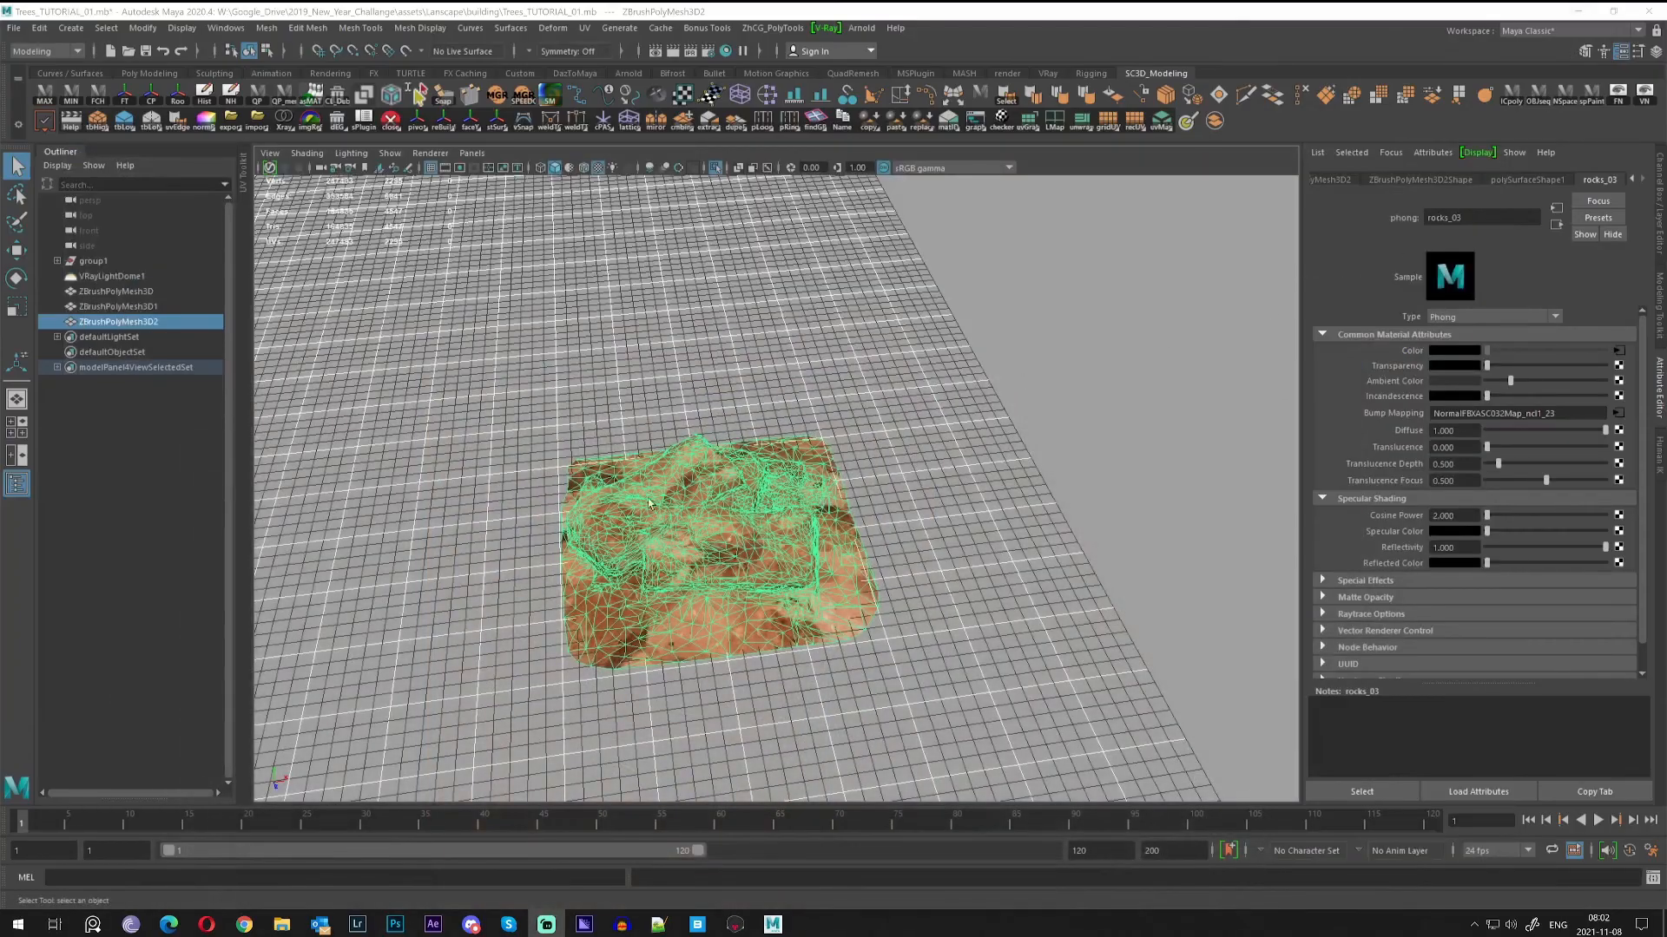
pyautogui.scroll(4, 707, 464)
pyautogui.keyDown('alt'); pyautogui.moveTo(695, 486); pyautogui.dragTo(817, 460, button='middle'); pyautogui.keyUp('alt')
pyautogui.moveTo(815, 465); pyautogui.dragTo(888, 444, button='right')
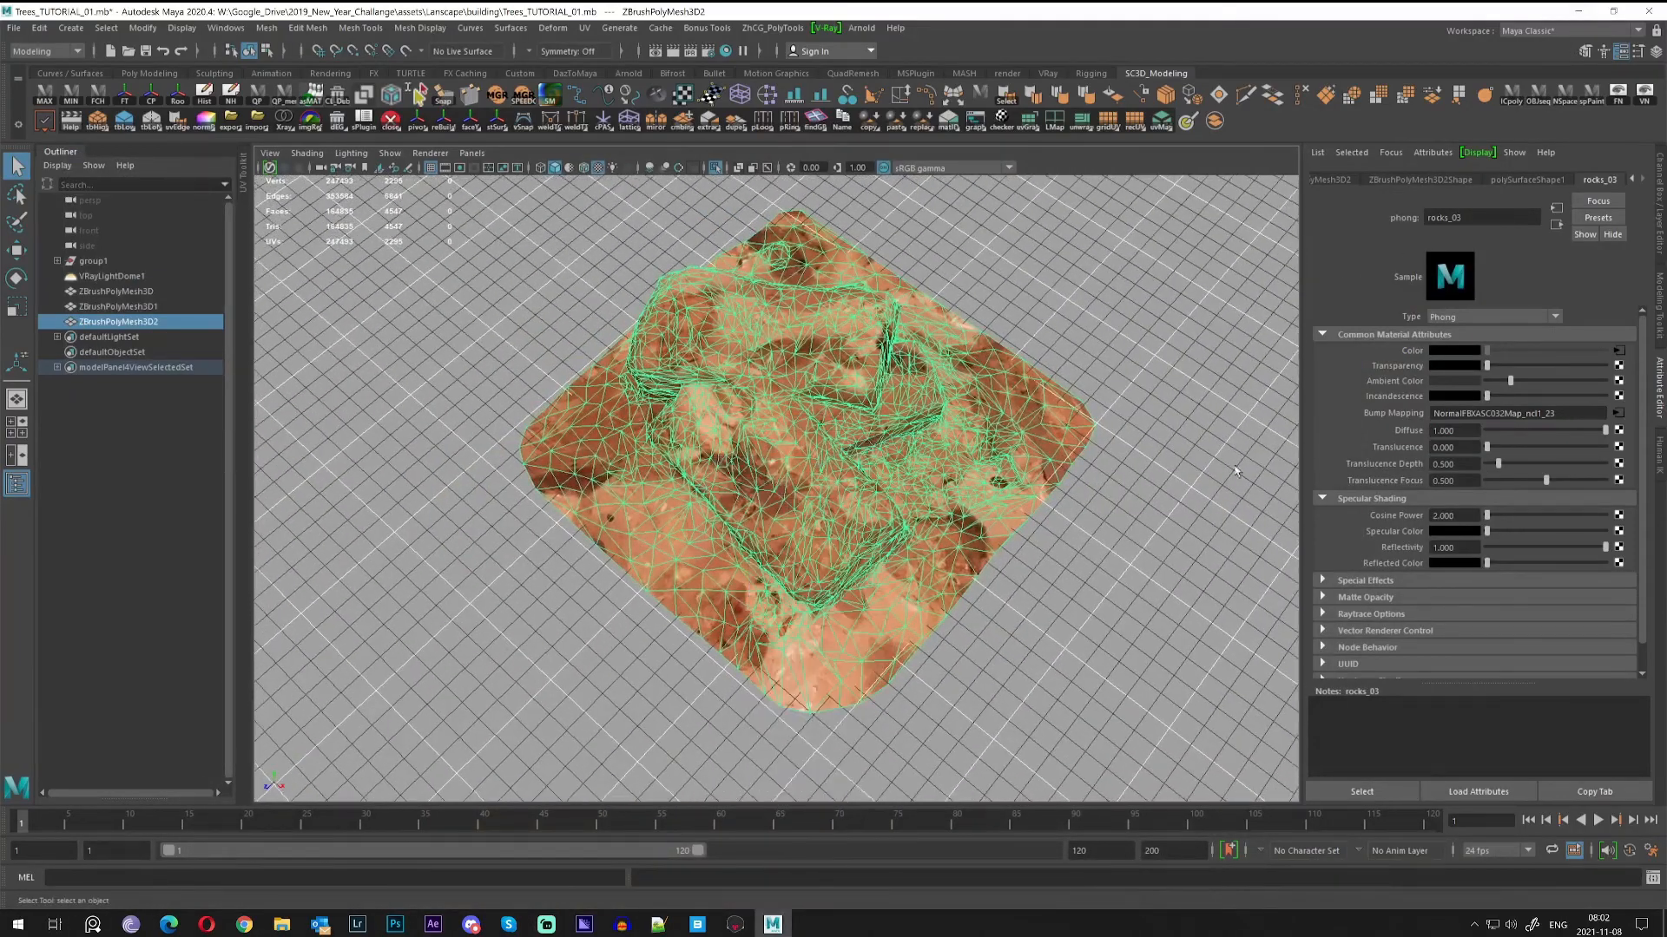
pyautogui.click(1620, 350)
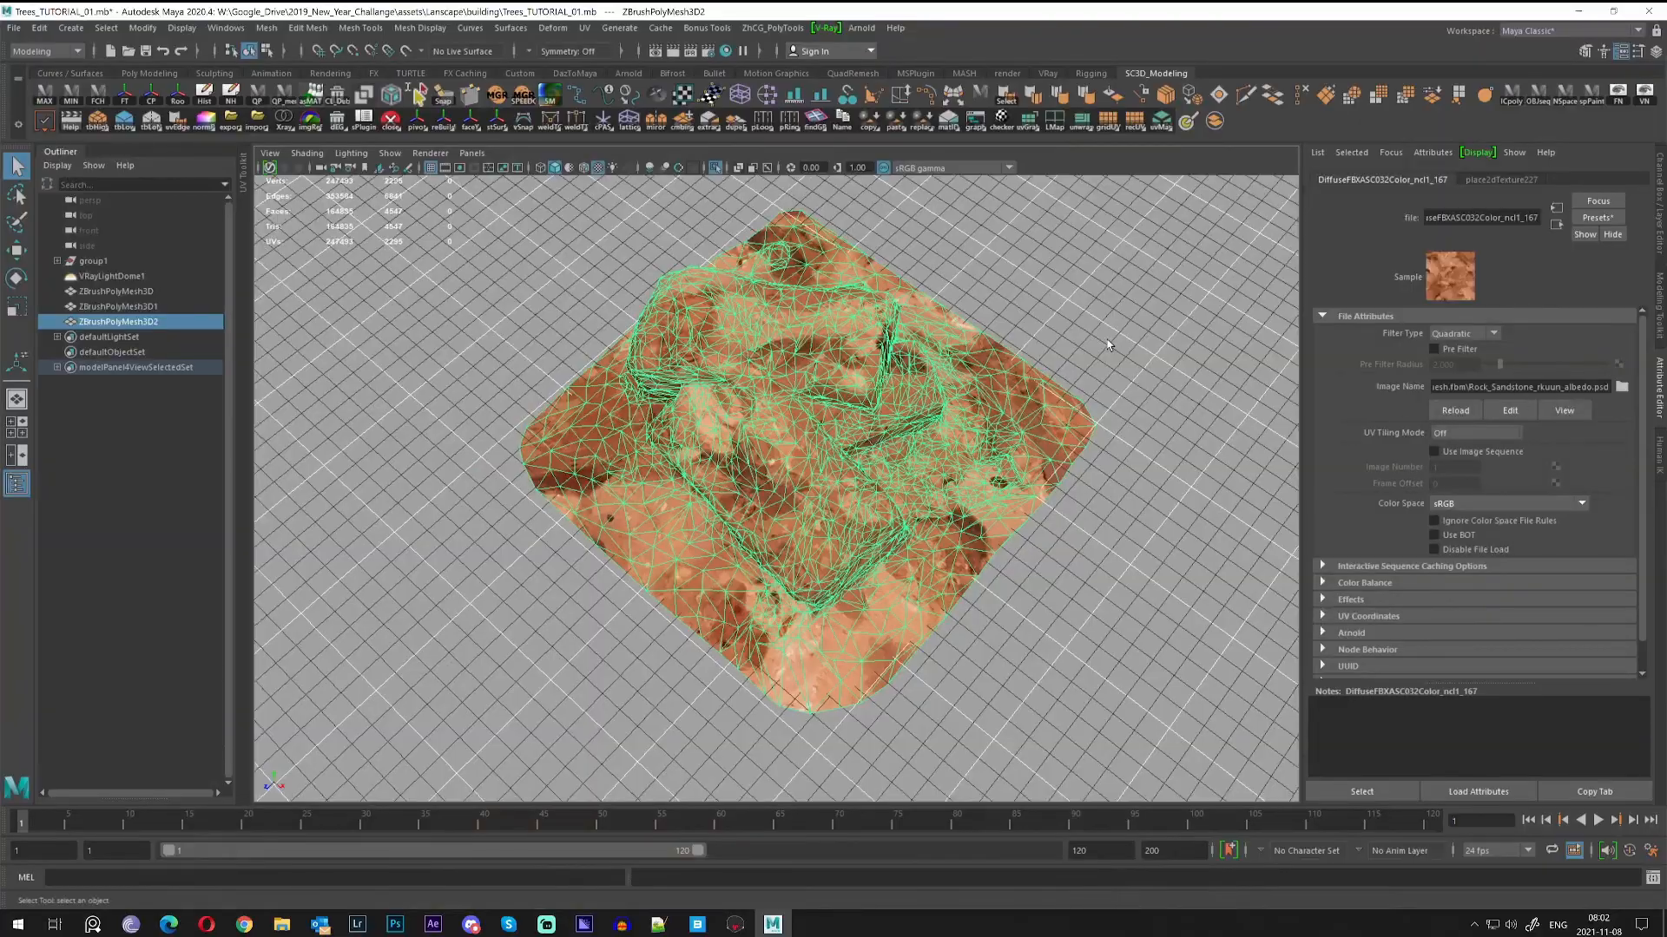
# Deselect the rock mesh and examine its textured surface from several angles and distances.
pyautogui.click(1033, 313)
pyautogui.keyDown('alt'); pyautogui.moveTo(847, 314); pyautogui.dragTo(1030, 279); pyautogui.keyUp('alt')
pyautogui.keyDown('alt'); pyautogui.moveTo(1031, 279); pyautogui.dragTo(946, 296, button='right'); pyautogui.keyUp('alt')
pyautogui.keyDown('alt'); pyautogui.moveTo(946, 295); pyautogui.dragTo(998, 429); pyautogui.keyUp('alt')
pyautogui.keyDown('alt'); pyautogui.moveTo(998, 429); pyautogui.dragTo(857, 433, button='right'); pyautogui.keyUp('alt')
pyautogui.keyDown('alt'); pyautogui.moveTo(858, 432); pyautogui.dragTo(879, 334); pyautogui.keyUp('alt')
pyautogui.keyDown('alt'); pyautogui.moveTo(878, 334); pyautogui.dragTo(1085, 347, button='right'); pyautogui.keyUp('alt')
pyautogui.keyDown('alt'); pyautogui.moveTo(1085, 347); pyautogui.dragTo(1198, 460); pyautogui.keyUp('alt')
pyautogui.keyDown('alt'); pyautogui.moveTo(1198, 460); pyautogui.dragTo(955, 473, button='right'); pyautogui.keyUp('alt')
pyautogui.keyDown('alt'); pyautogui.moveTo(955, 473); pyautogui.dragTo(955, 434); pyautogui.keyUp('alt')
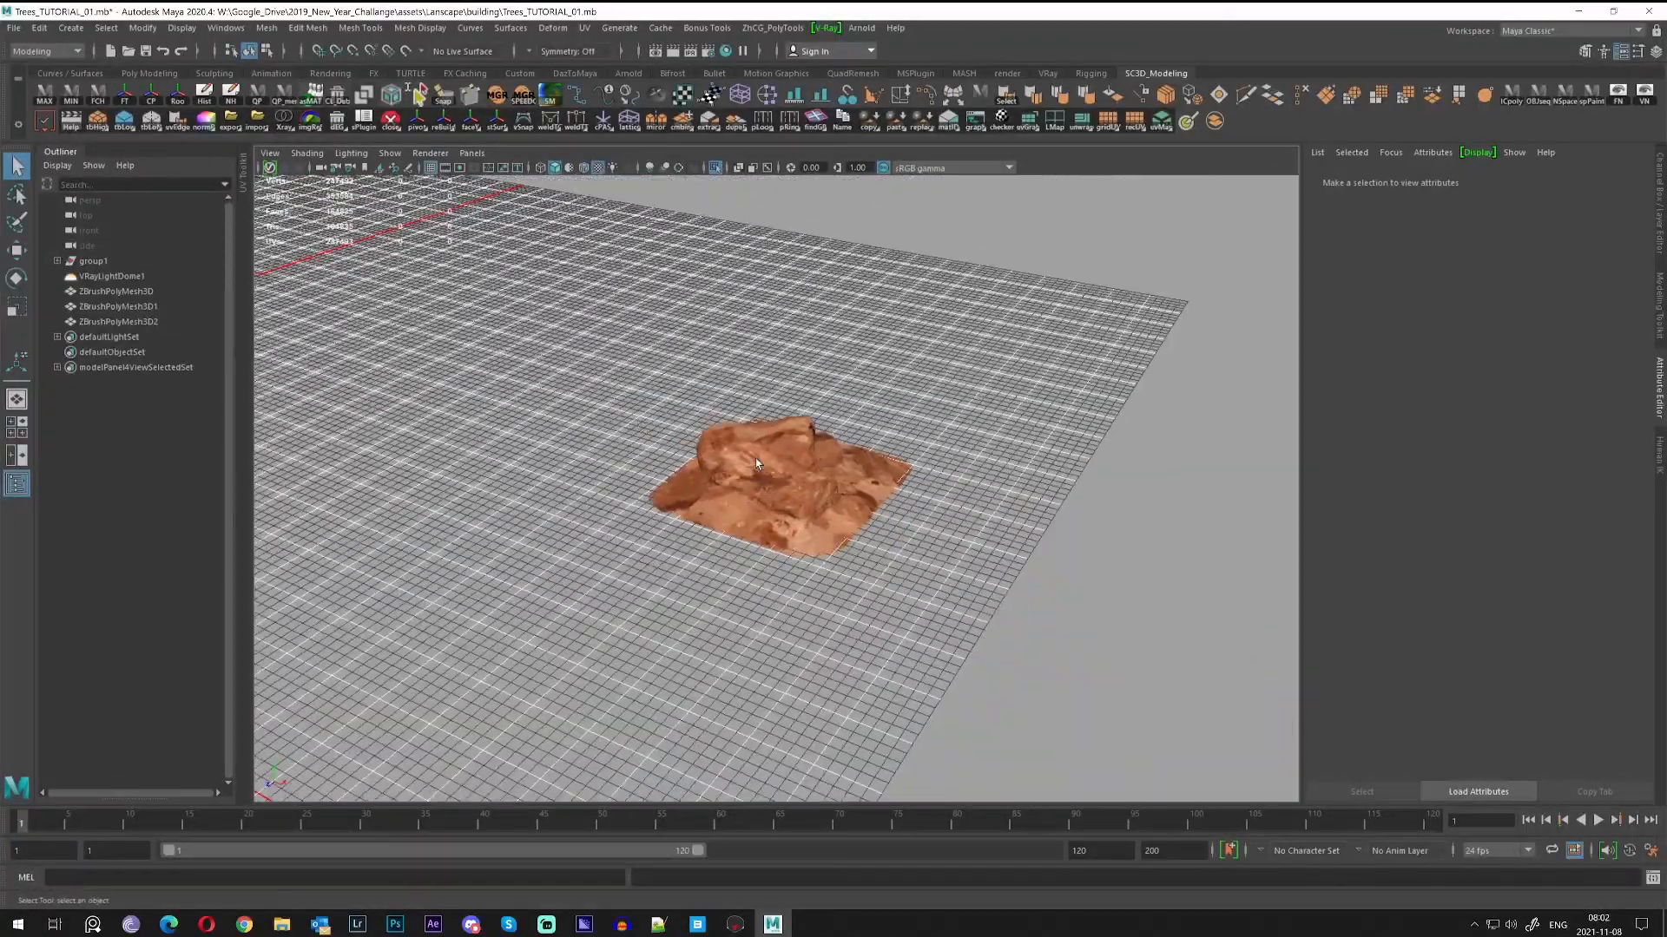
pyautogui.click(850, 464)
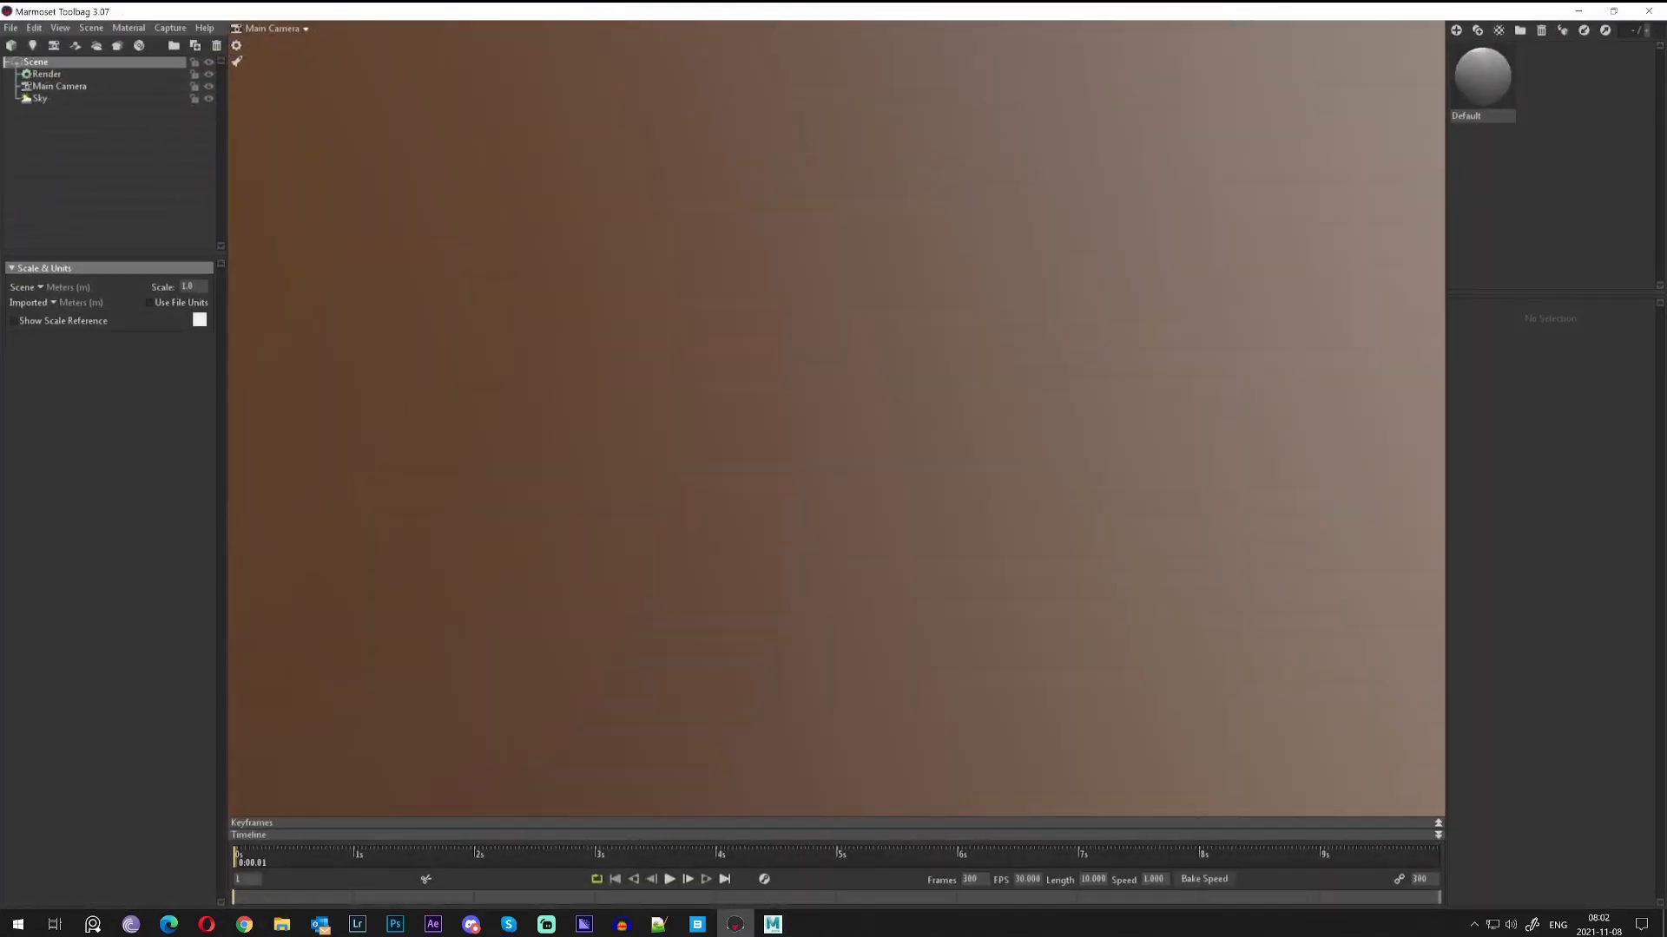
# Switch to Marmoset Toolbag, examine the textured rock_low from low and high angles, and view the settings of Light 1.
pyautogui.hotkey('alt', 'Tab')
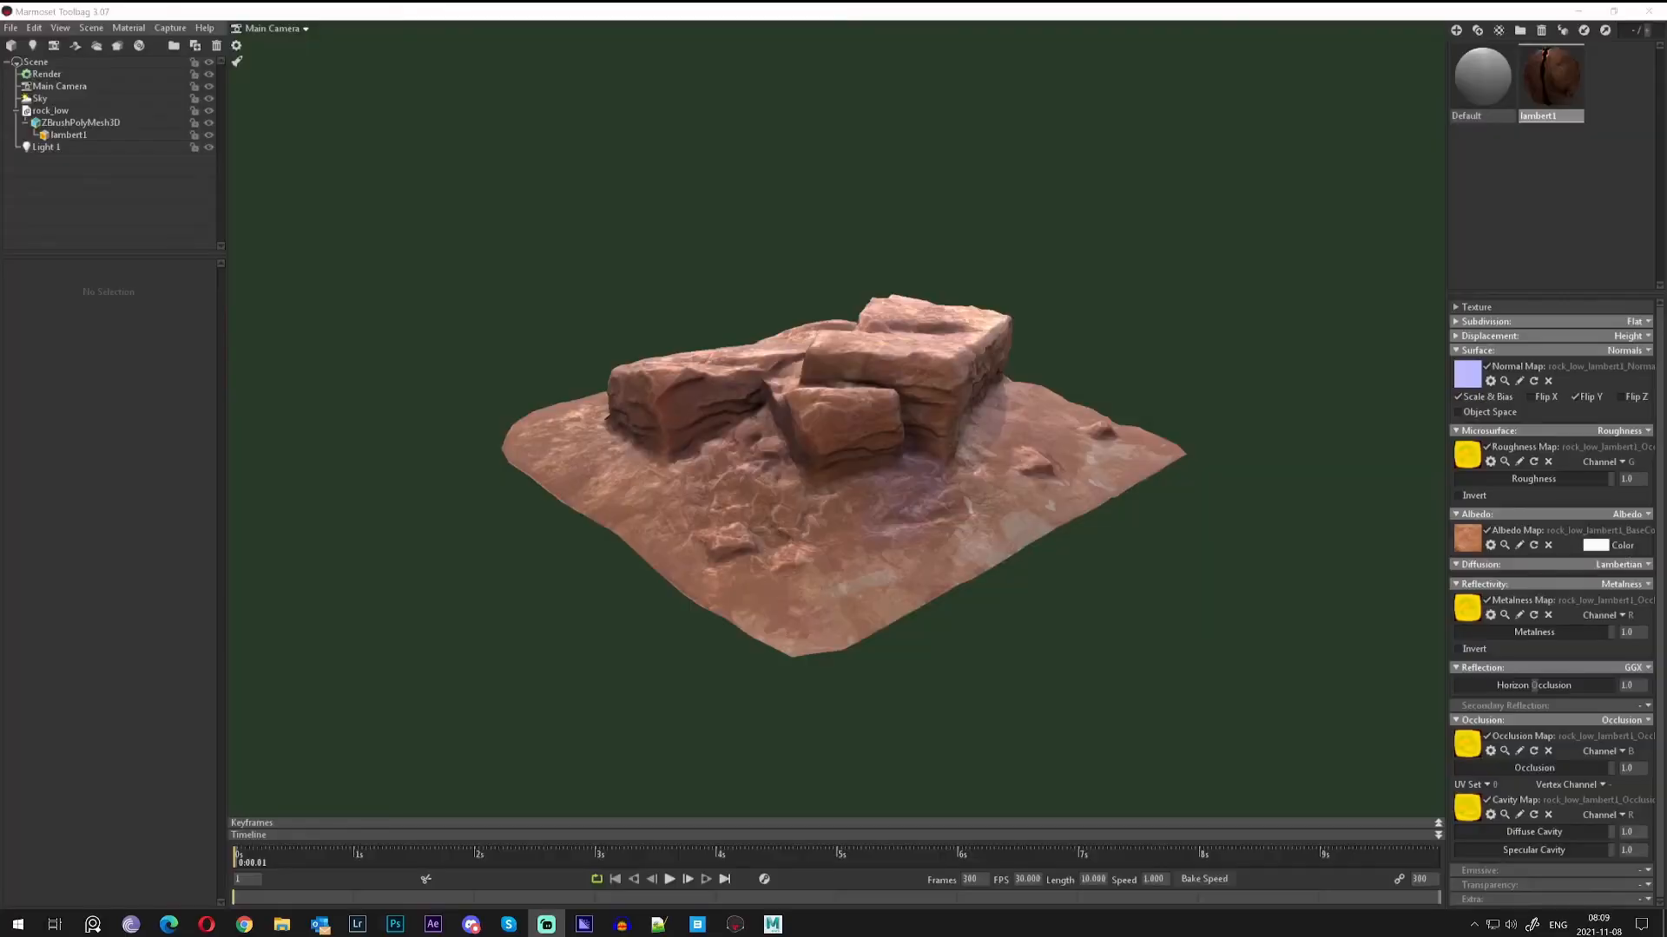
pyautogui.moveTo(1314, 579); pyautogui.dragTo(1037, 539)
pyautogui.moveTo(741, 458); pyautogui.dragTo(764, 283)
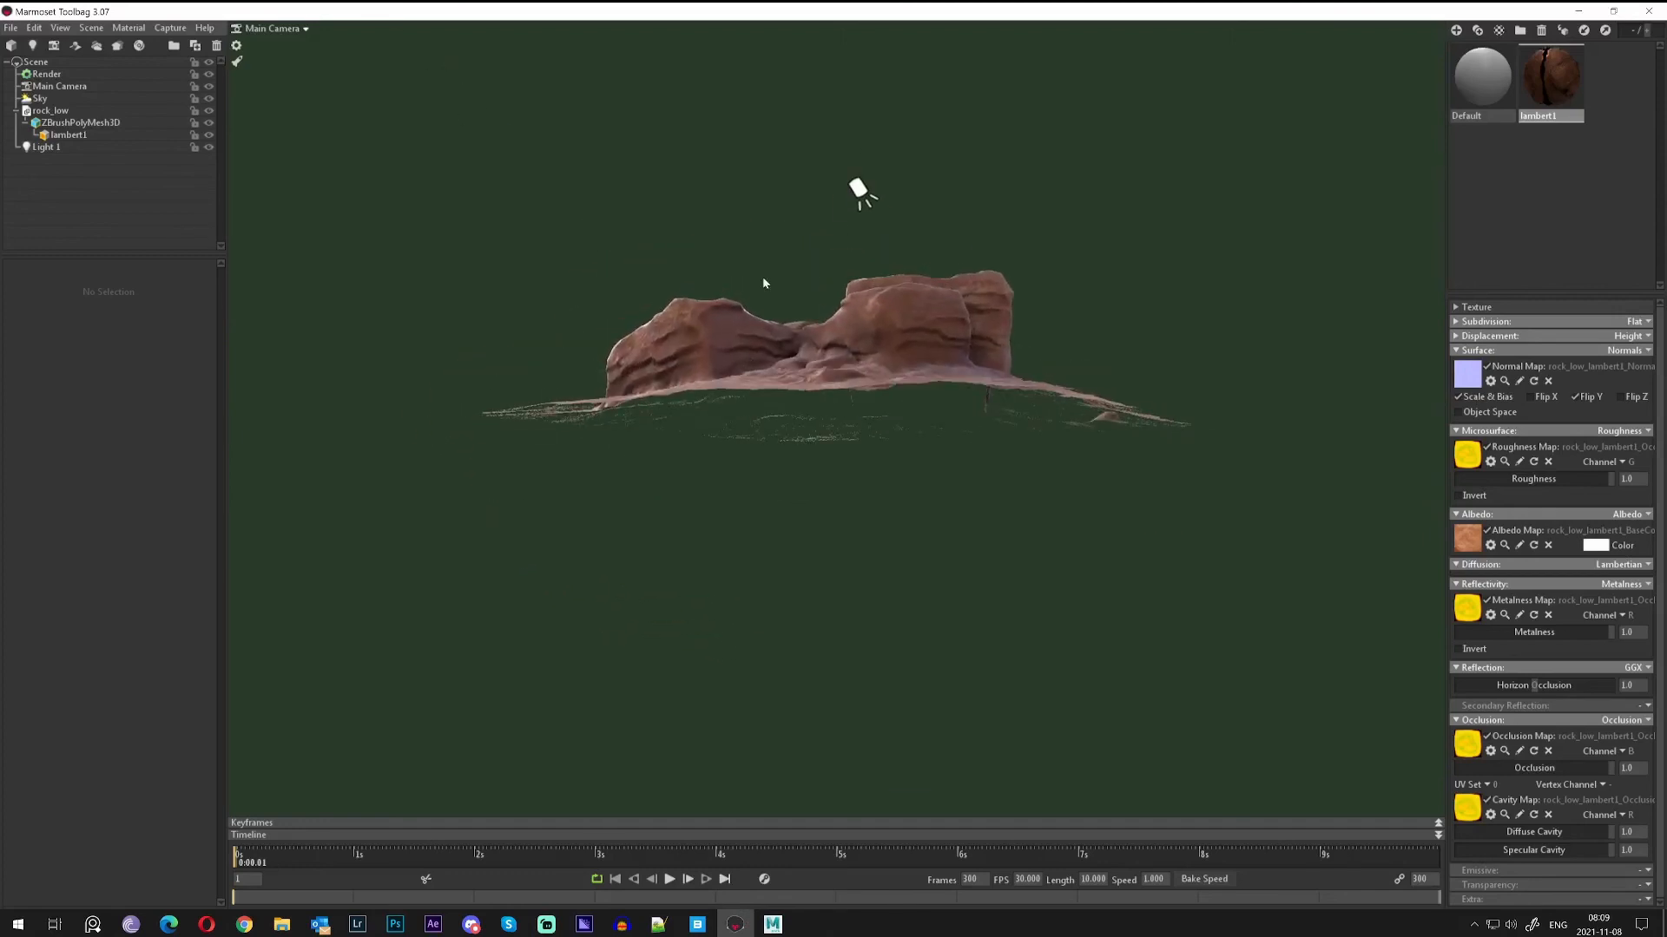
pyautogui.moveTo(949, 223); pyautogui.dragTo(703, 357)
pyautogui.click(56, 147)
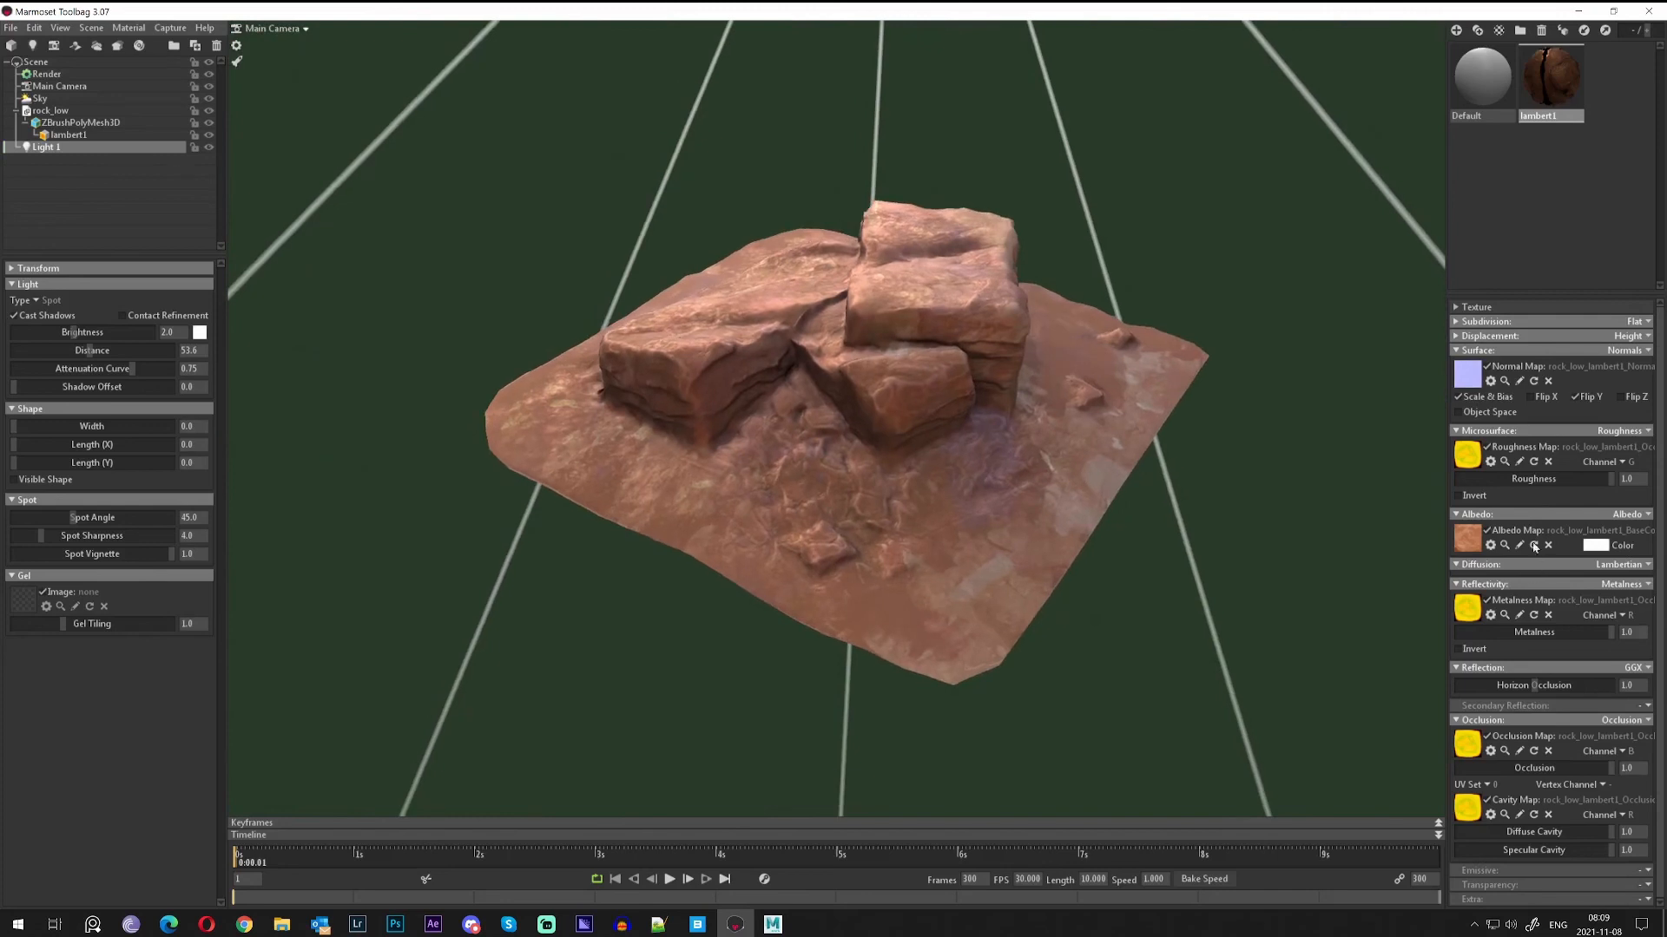
# Try the roughness amount and the Invert options of the roughness and metalness maps on the lambert1 material.
pyautogui.moveTo(1565, 484); pyautogui.dragTo(1632, 487)
pyautogui.click(1476, 497)
pyautogui.click(1477, 650)
pyautogui.click(1476, 651)
pyautogui.click(1477, 651)
# Deselect the light and examine the textured rock from all sides, both at a distance and close up.
pyautogui.moveTo(1094, 441); pyautogui.dragTo(901, 442)
pyautogui.click(1309, 382)
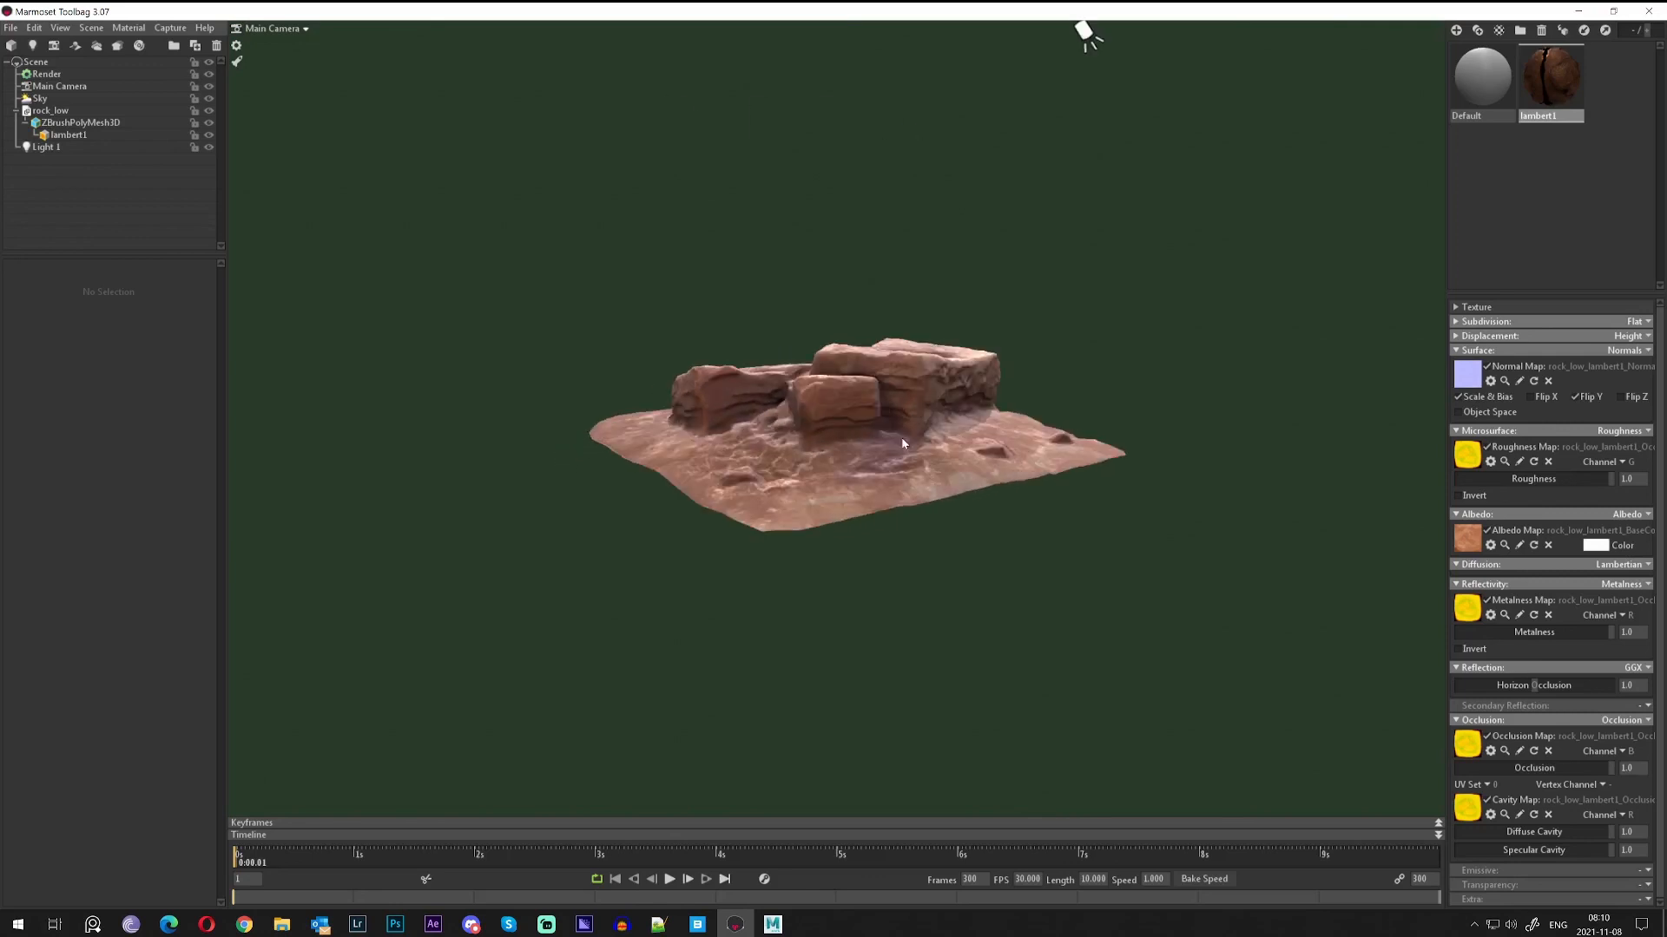
pyautogui.moveTo(901, 443); pyautogui.dragTo(973, 458)
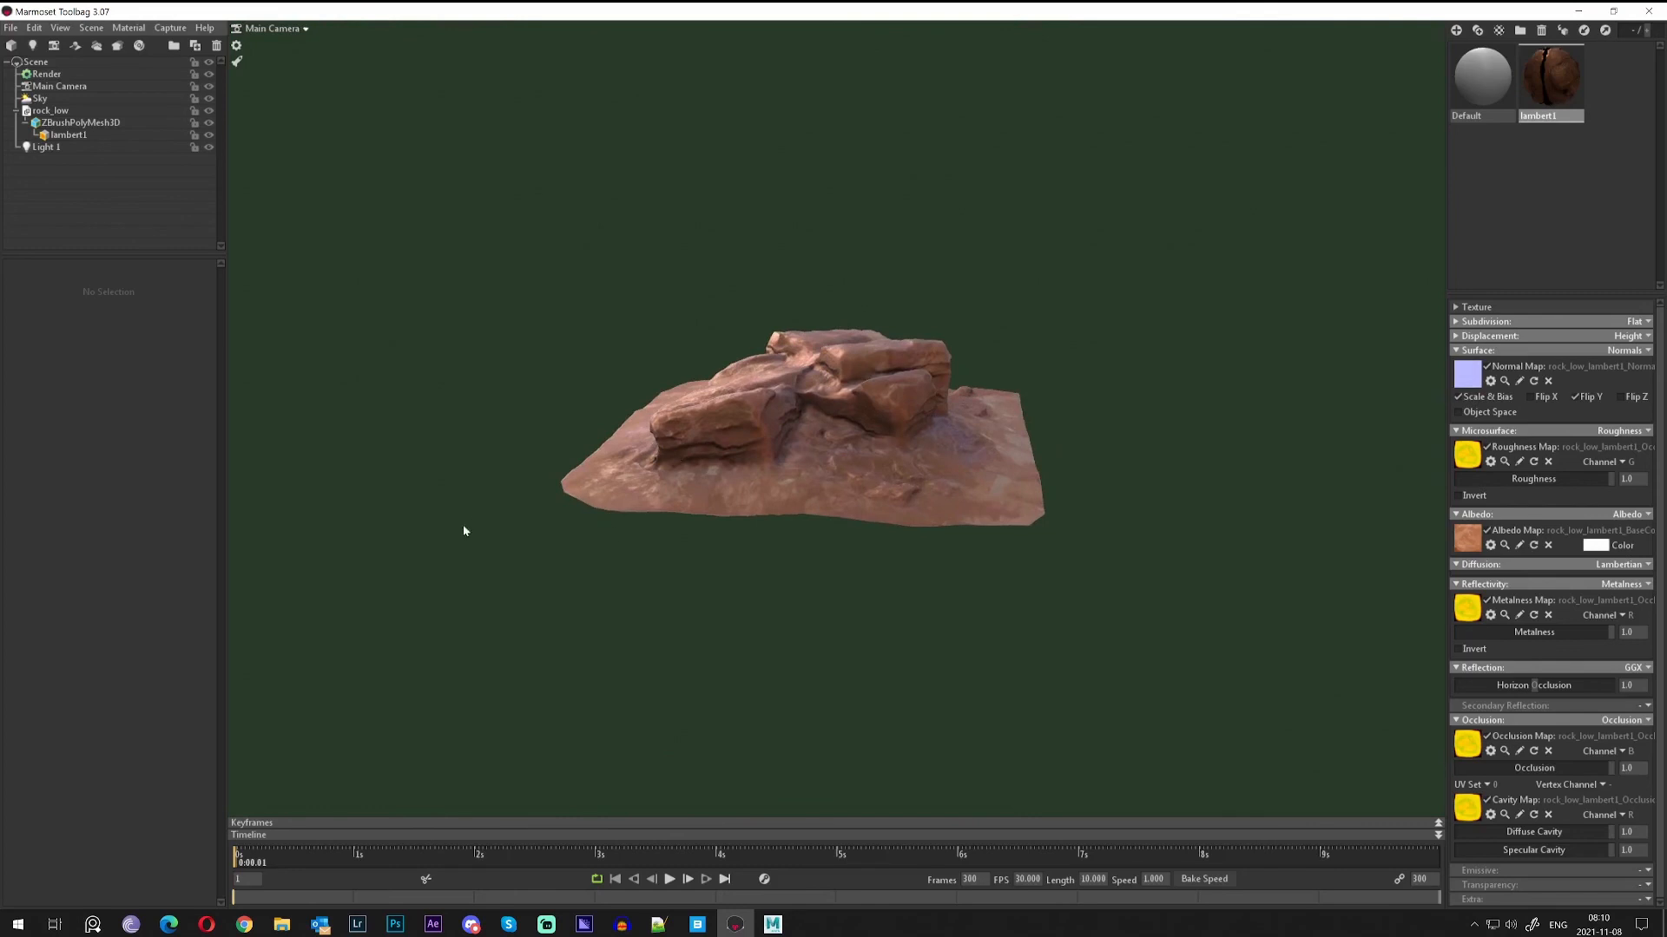
pyautogui.moveTo(543, 484); pyautogui.dragTo(923, 458)
pyautogui.moveTo(800, 451); pyautogui.dragTo(961, 493)
pyautogui.moveTo(861, 487); pyautogui.dragTo(673, 445)
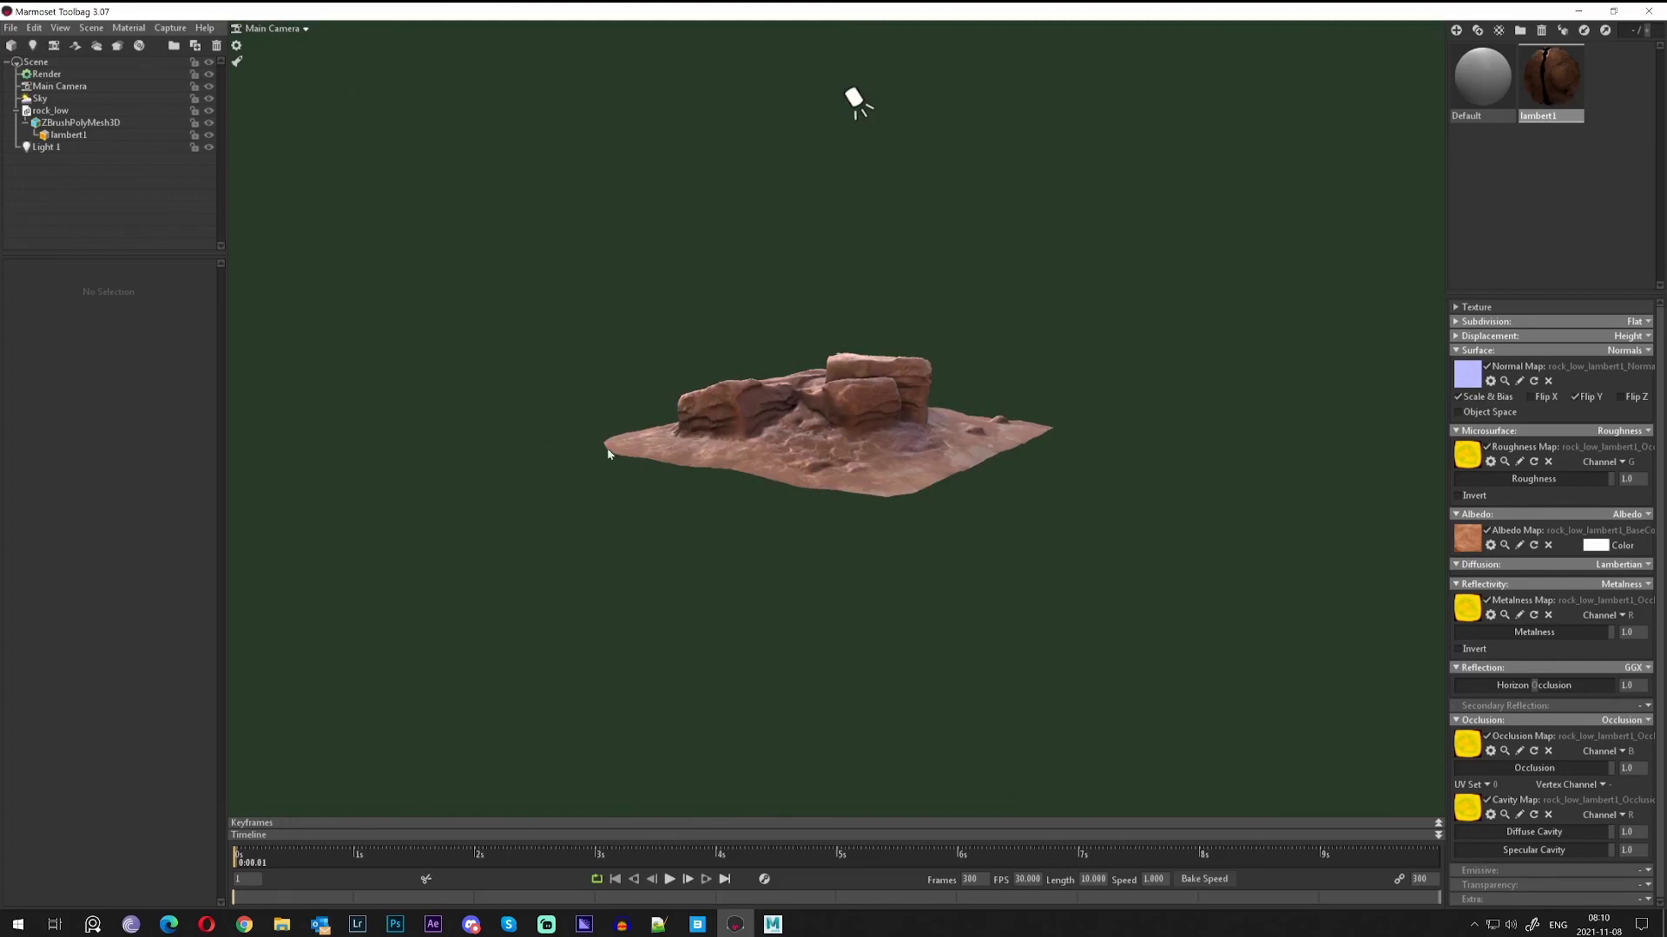
pyautogui.moveTo(682, 415)
pyautogui.mouseDown()
pyautogui.moveTo(734, 455)
pyautogui.moveTo(652, 470)
pyautogui.moveTo(685, 443)
pyautogui.mouseUp()
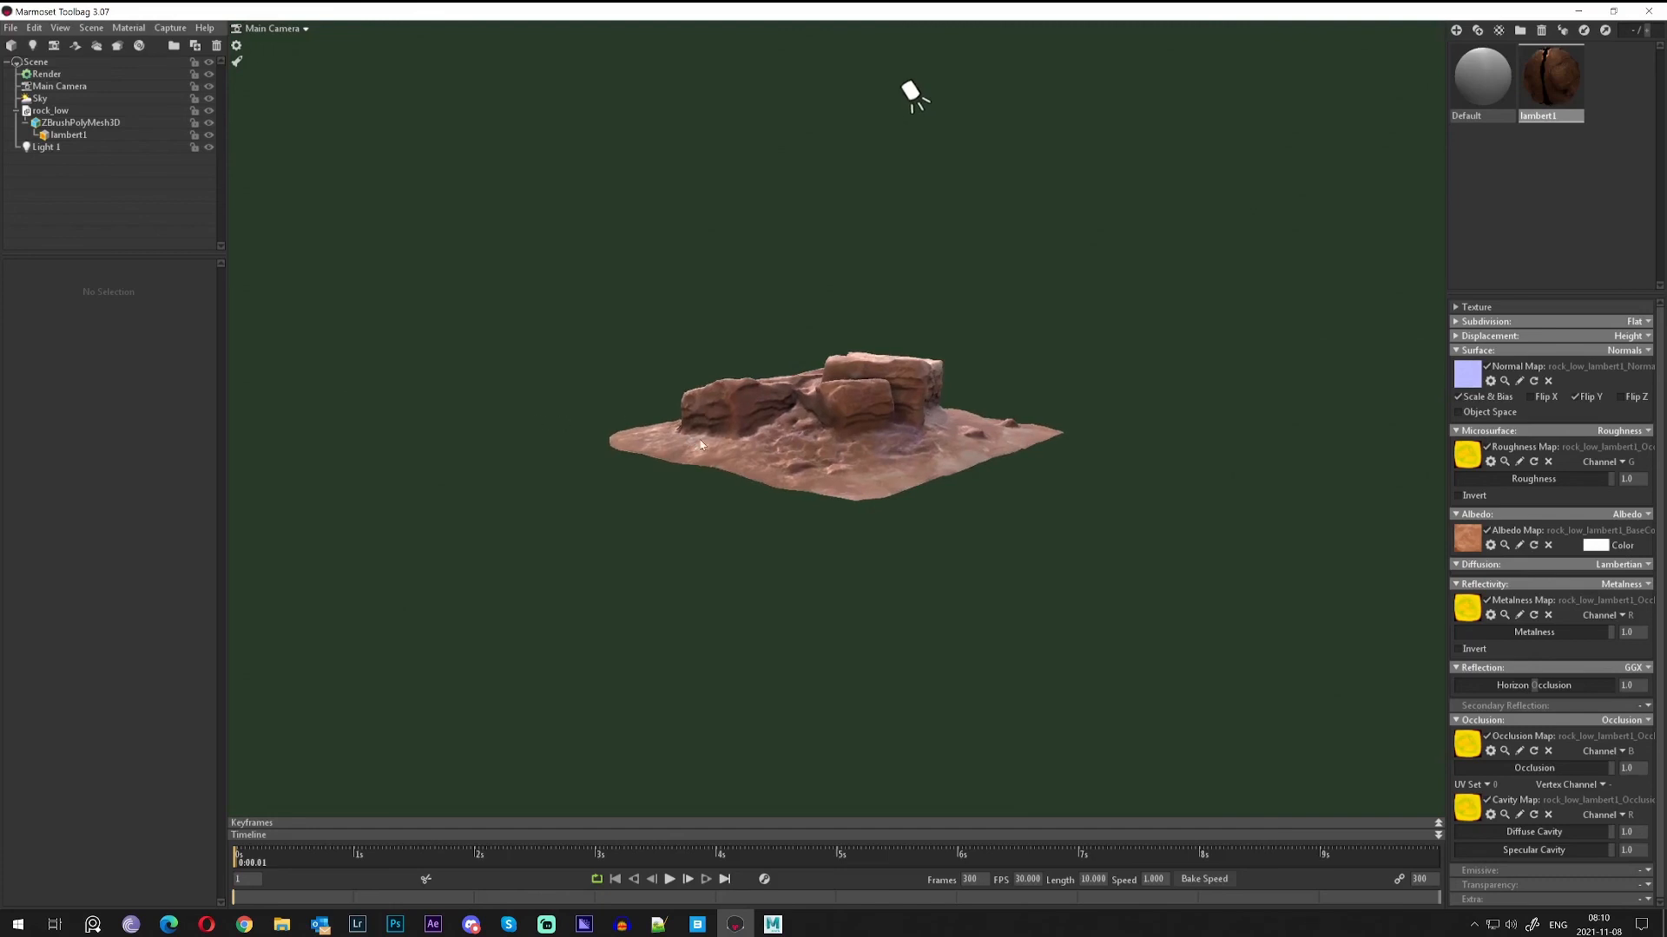
pyautogui.moveTo(788, 462); pyautogui.dragTo(757, 425)
pyautogui.moveTo(757, 425); pyautogui.dragTo(936, 470, button='right')
pyautogui.moveTo(935, 470); pyautogui.dragTo(999, 460)
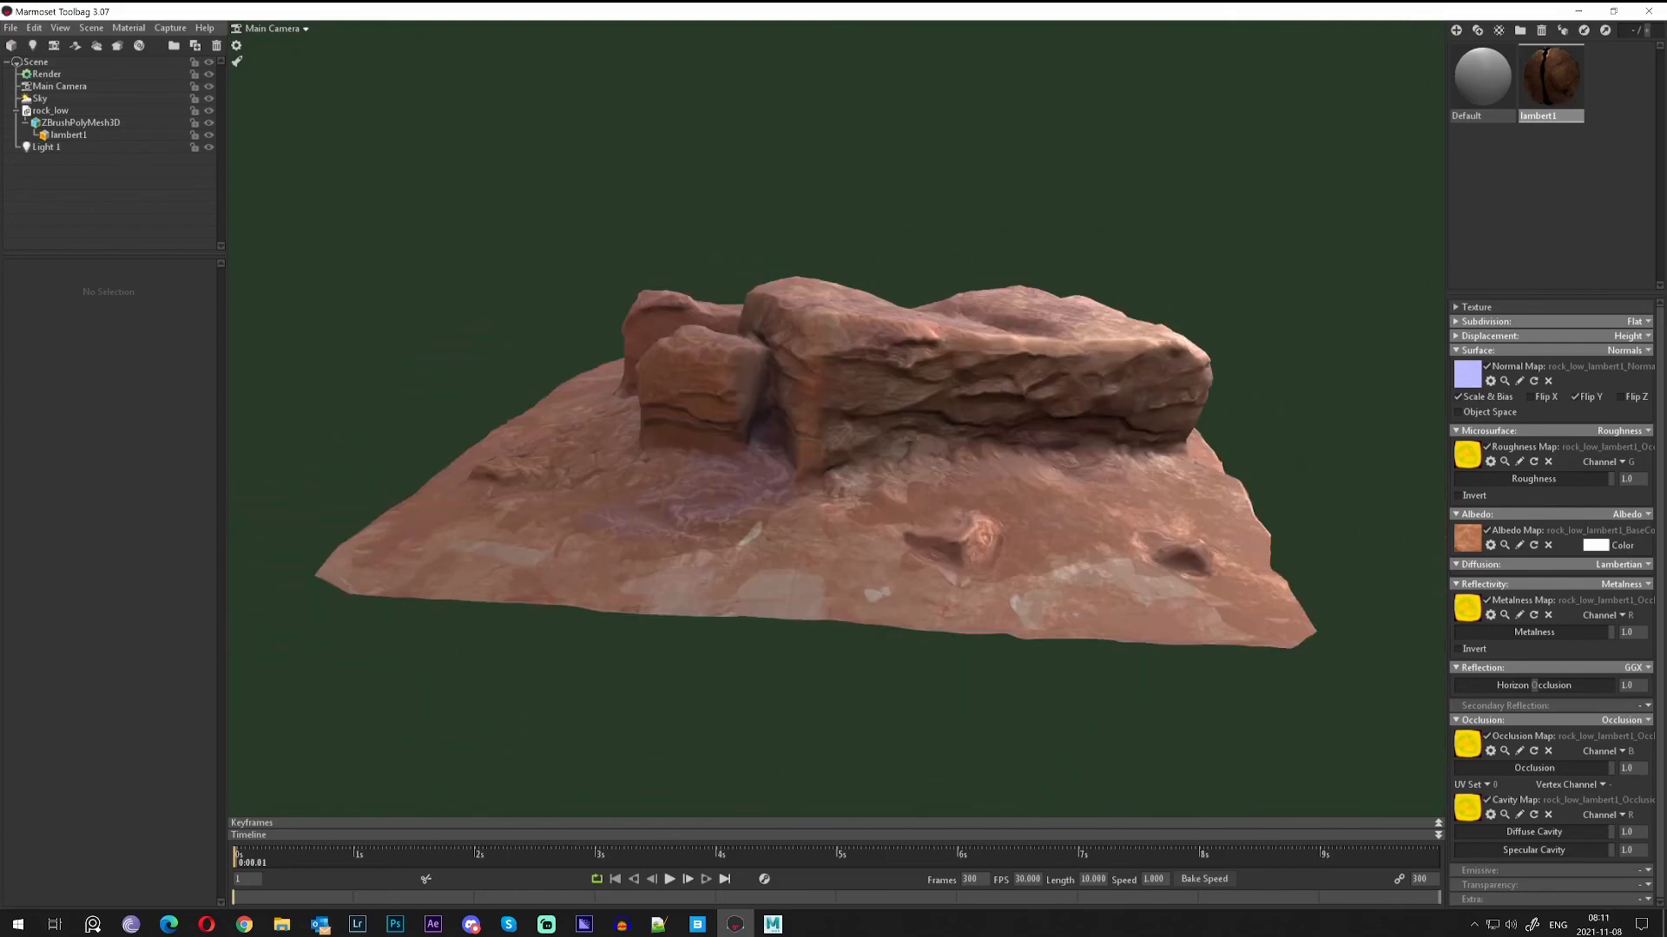